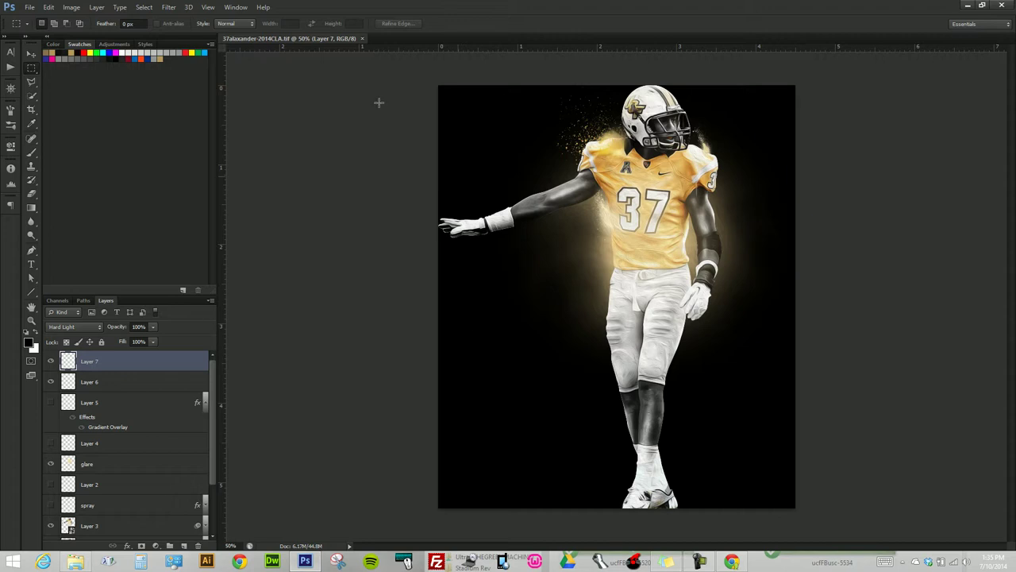
- Open ucfFBusc-5520 from Football > Assets > 57gray as a smart object
{"action": "left_click", "coordinate": [30, 7]}
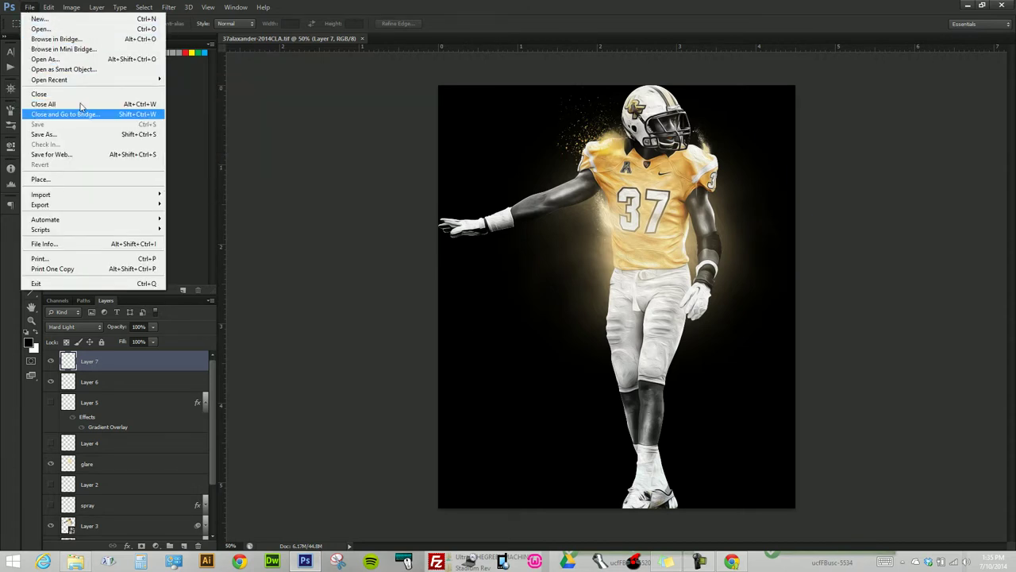
{"action": "left_click", "coordinate": [64, 69]}
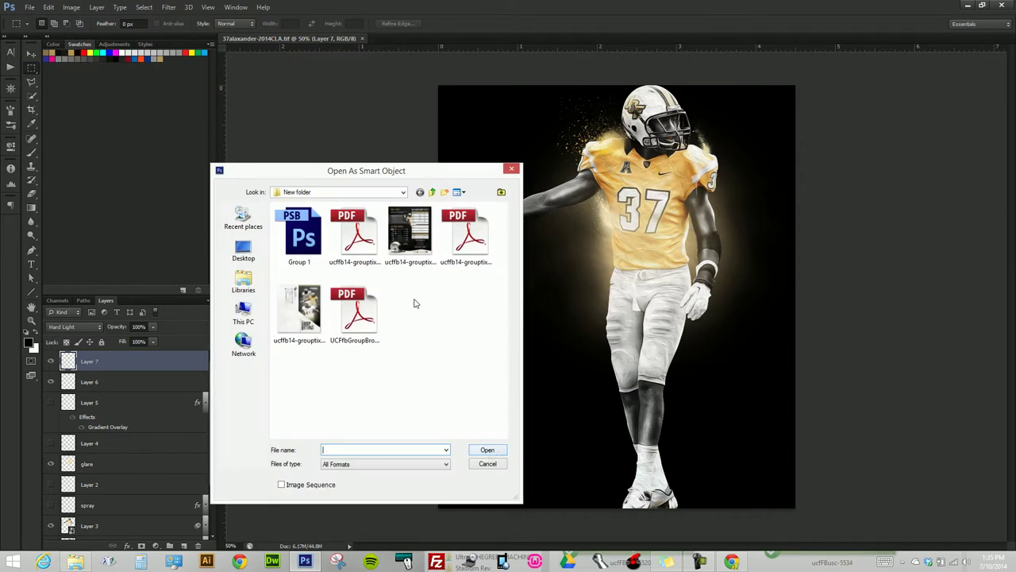
{"action": "left_click", "coordinate": [432, 193]}
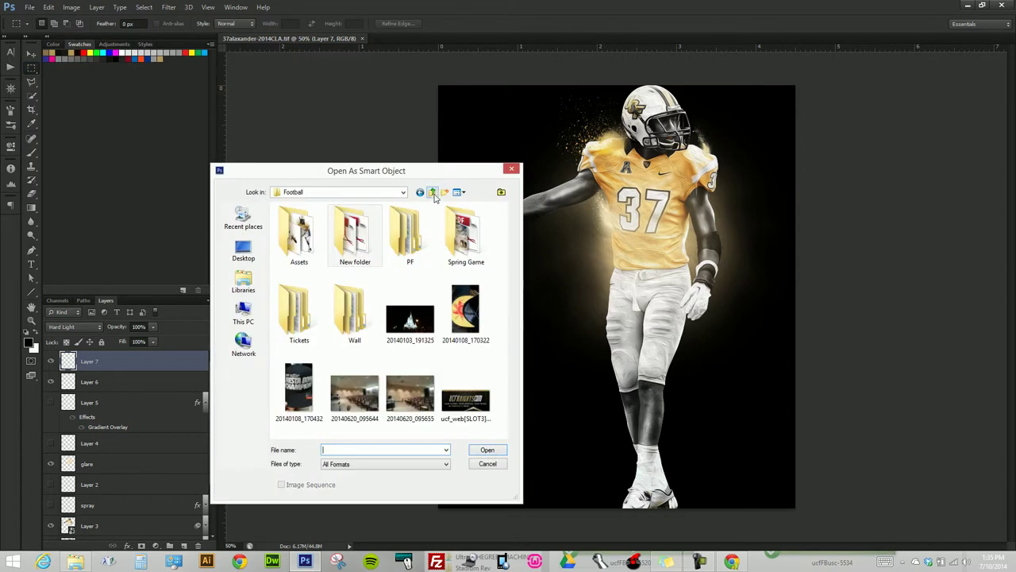
{"action": "double_click", "coordinate": [311, 228]}
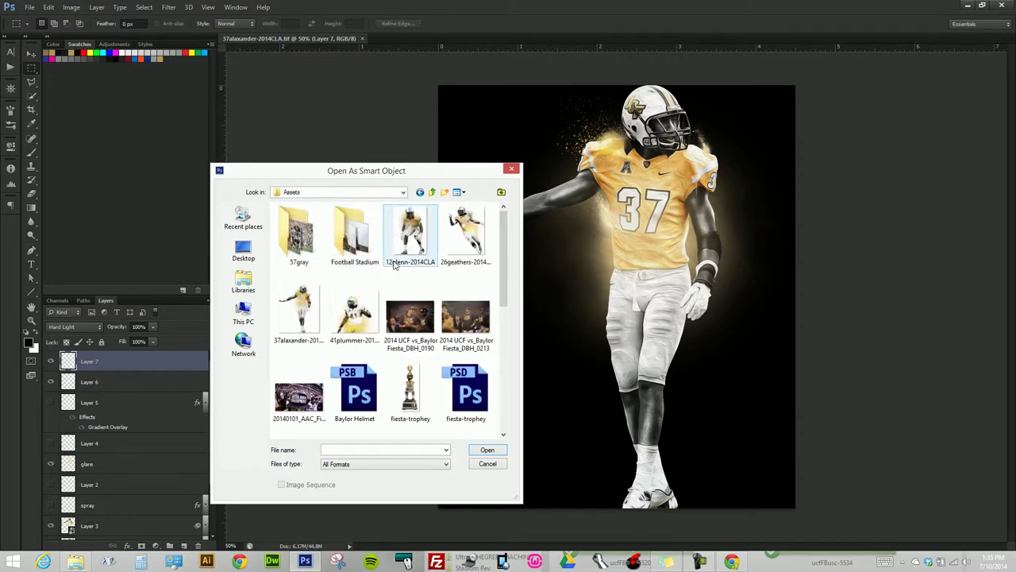
{"action": "scroll", "coordinate": [505, 291], "scroll_direction": "down", "scroll_amount": 1}
{"action": "scroll", "coordinate": [468, 270], "scroll_direction": "up", "scroll_amount": 1}
{"action": "double_click", "coordinate": [297, 246]}
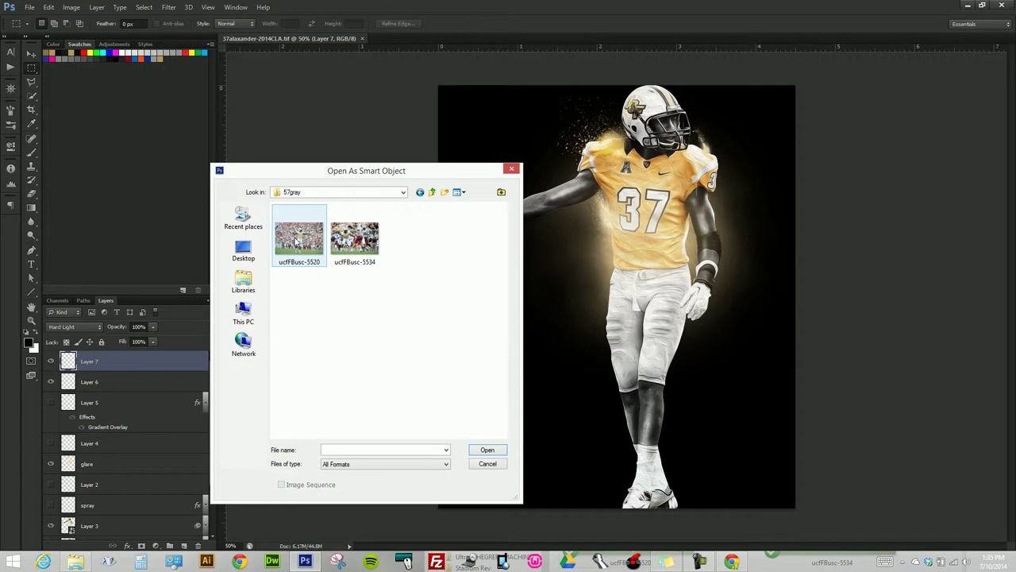
{"action": "left_click", "coordinate": [303, 246]}
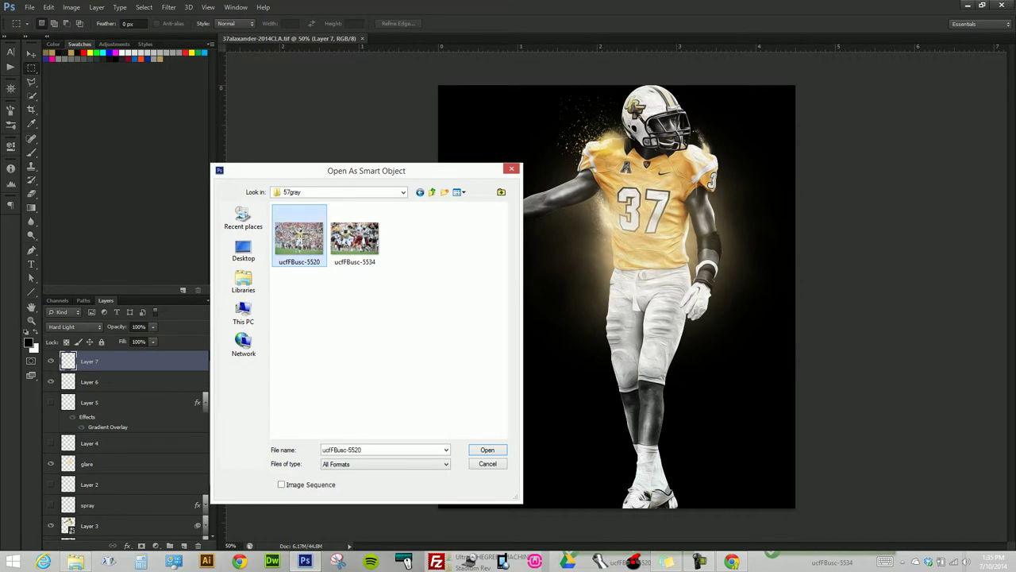
{"action": "double_click", "coordinate": [301, 242]}
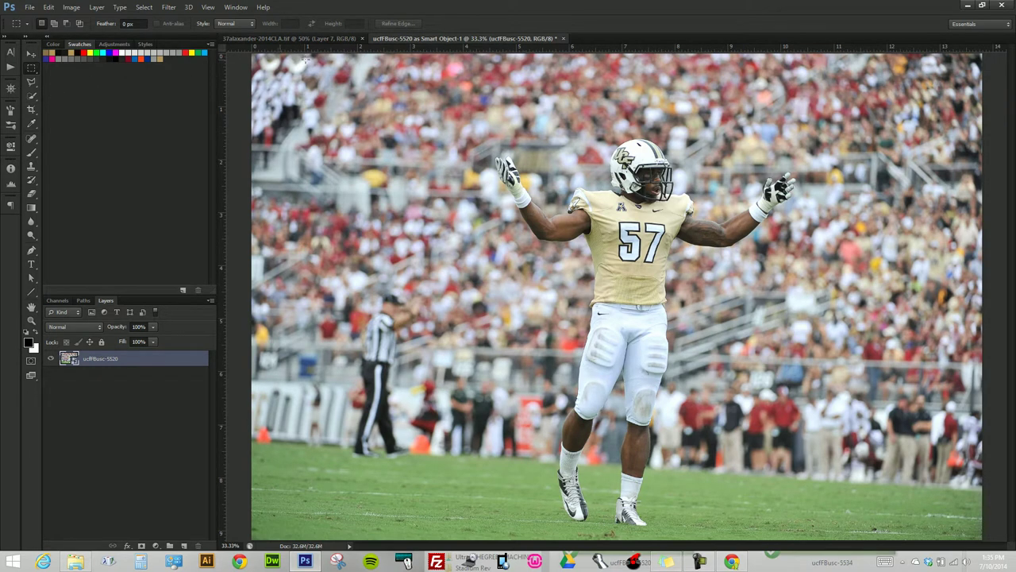
- Float the ucfFBusc-5520 window and drag its layer into the 57alaxander-2014CLA poster
{"action": "left_click_drag", "start_coordinate": [397, 42], "coordinate": [418, 83]}
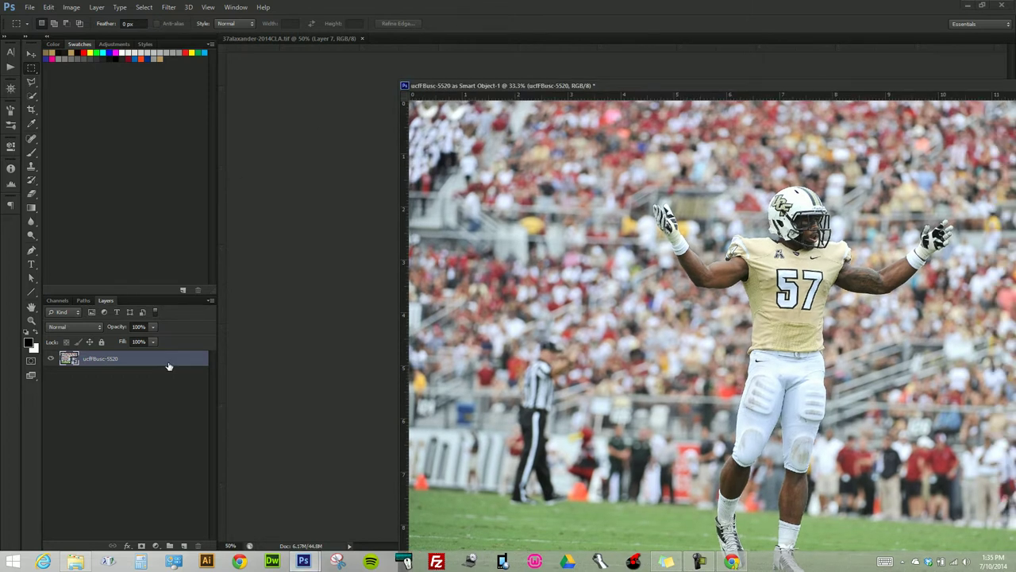
{"action": "mouse_move", "coordinate": [540, 90]}
{"action": "left_mouse_down"}
{"action": "mouse_move", "coordinate": [725, 175]}
{"action": "mouse_move", "coordinate": [496, 119]}
{"action": "left_mouse_up"}
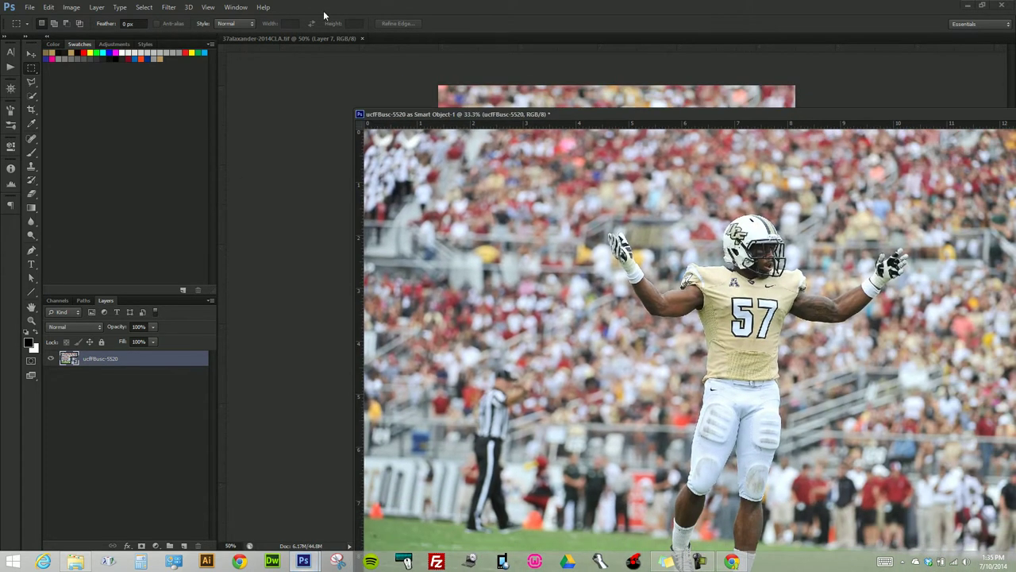
{"action": "left_click", "coordinate": [236, 7]}
{"action": "mouse_move", "coordinate": [169, 359]}
{"action": "left_mouse_down"}
{"action": "mouse_move", "coordinate": [391, 128]}
{"action": "mouse_move", "coordinate": [468, 94]}
{"action": "left_mouse_up"}
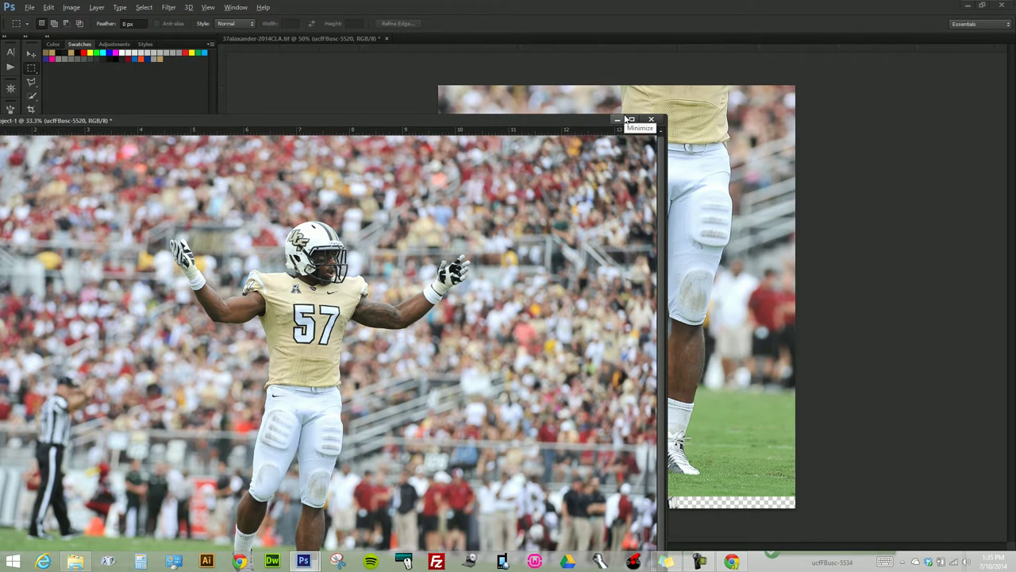
- Close the ucfFBusc-5520 smart object document without saving
{"action": "key", "text": "ctrl+0"}
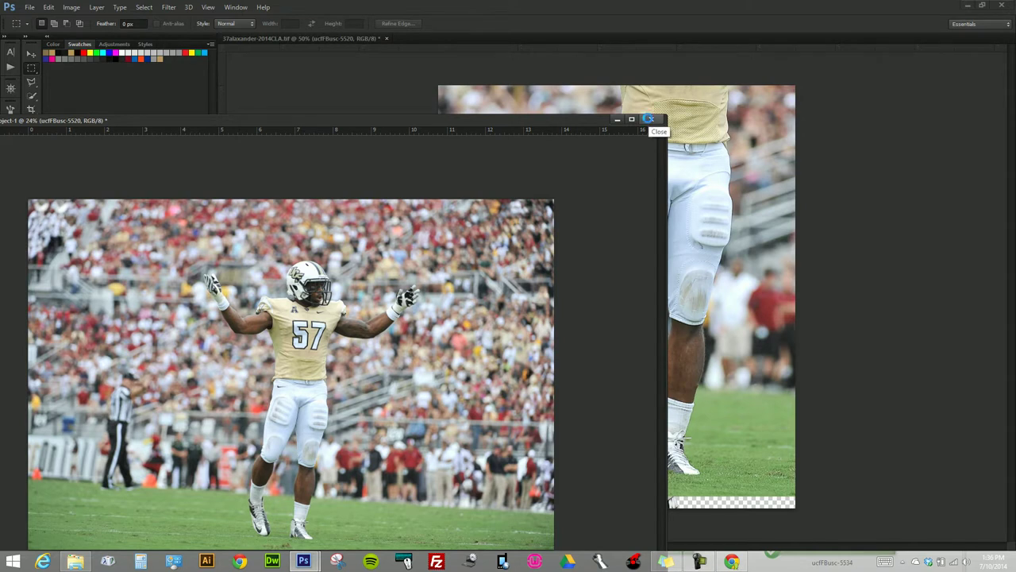
{"action": "left_click", "coordinate": [513, 207]}
{"action": "left_click", "coordinate": [495, 209]}
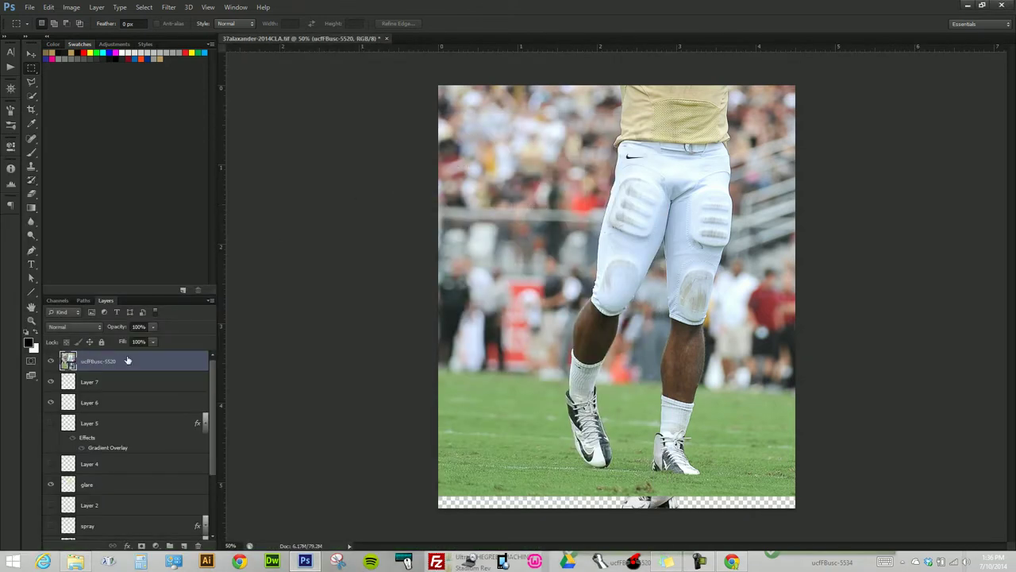
- Group the poster's original layers, Layer 7 down to the bottom, into Group 2
{"action": "left_click", "coordinate": [121, 387]}
{"action": "scroll", "coordinate": [123, 396], "scroll_direction": "down", "scroll_amount": 2}
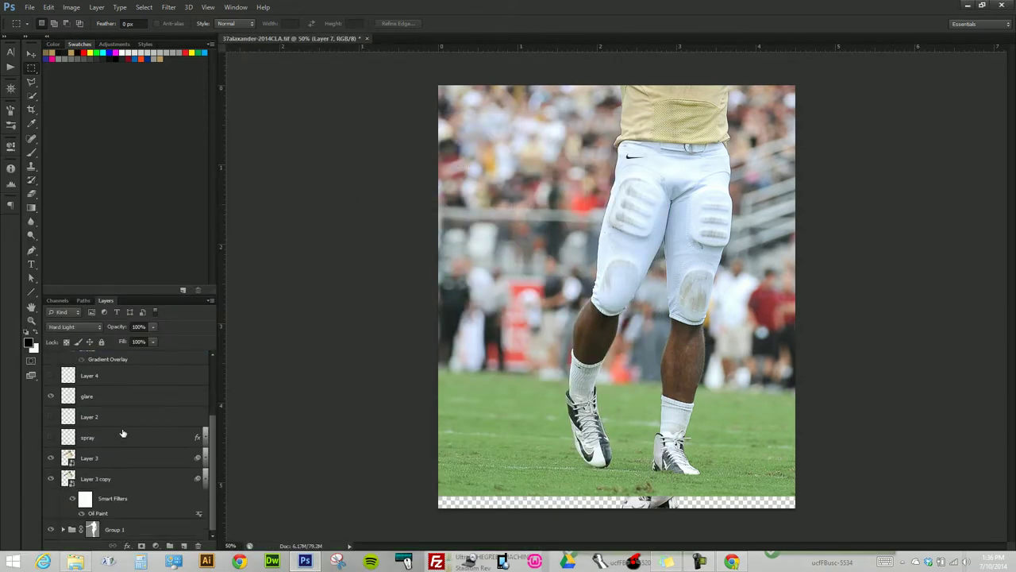
{"action": "left_click", "coordinate": [146, 529], "text": "shift"}
{"action": "key", "text": "ctrl+g"}
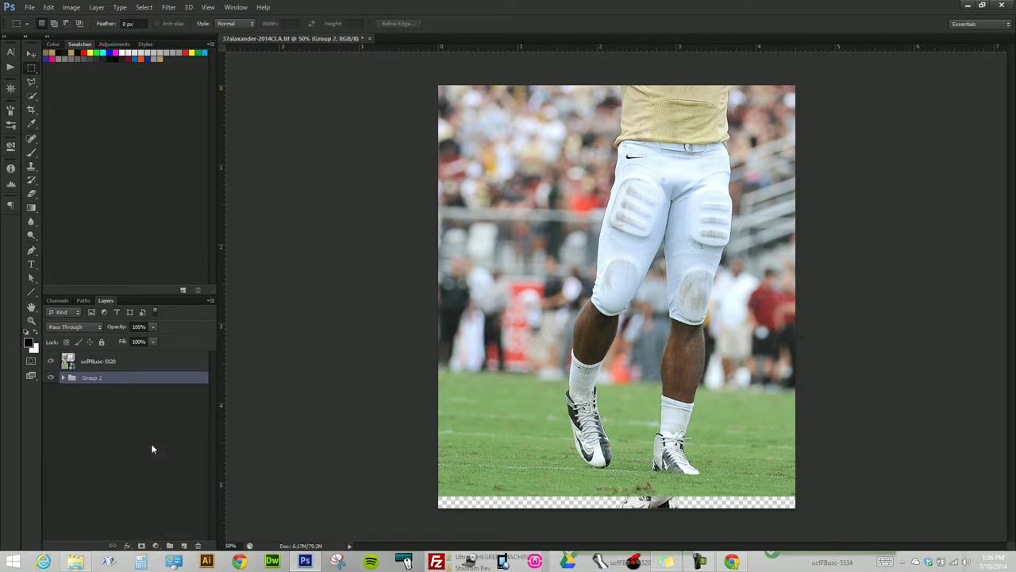
- Scale the ucfFBusc-5520 layer at 80% opacity to fill the canvas, then restore 100%
{"action": "left_click", "coordinate": [100, 363]}
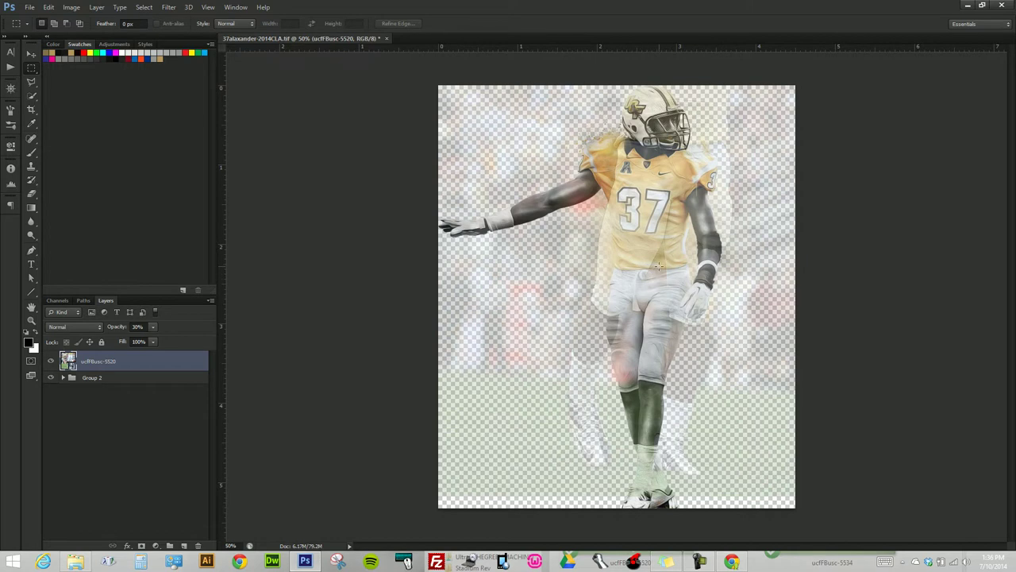
{"action": "key", "text": "8"}
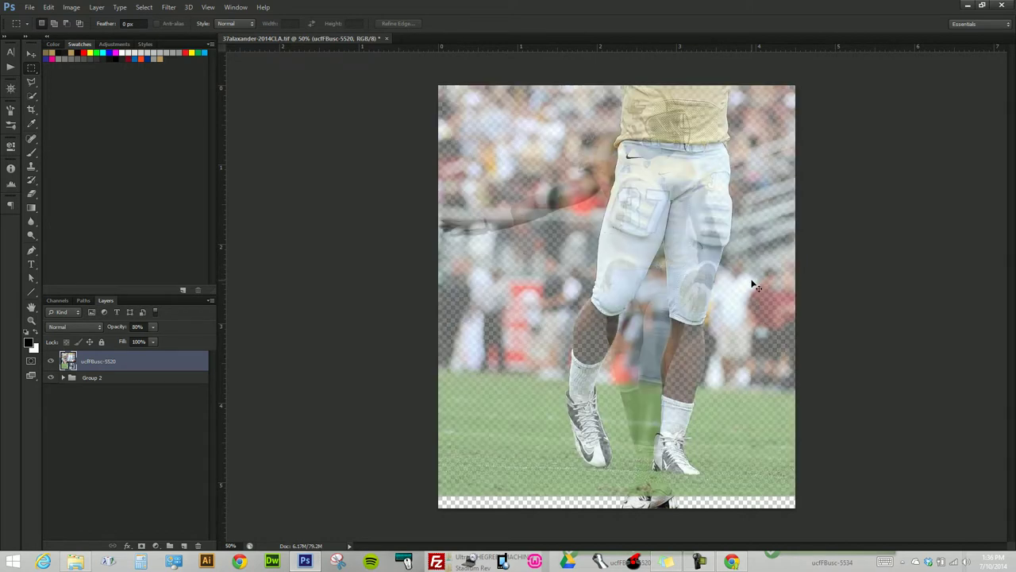
{"action": "key", "text": "ctrl+t"}
{"action": "key", "text": "ctrl+0"}
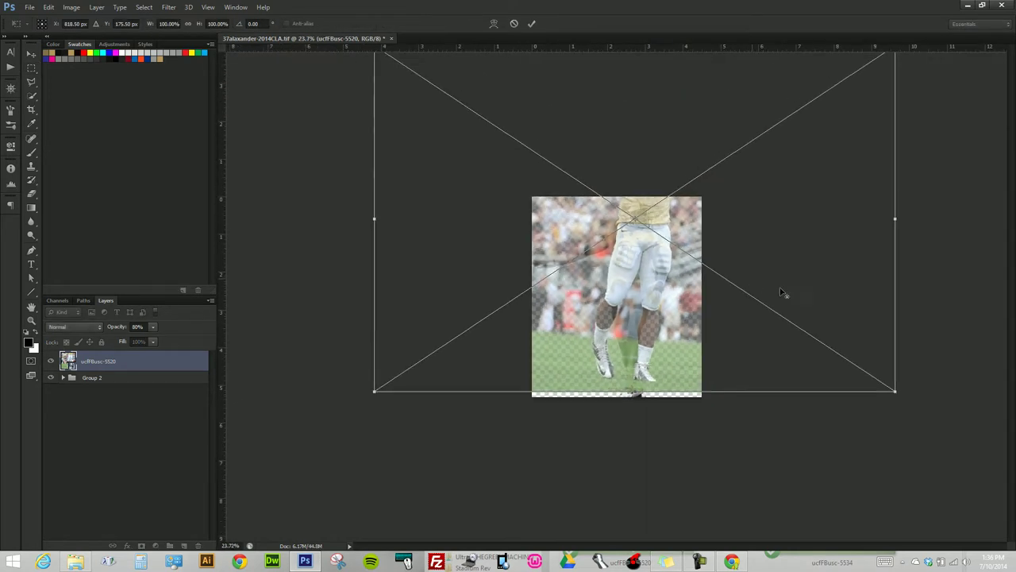
{"action": "left_click_drag", "start_coordinate": [898, 393], "coordinate": [608, 204]}
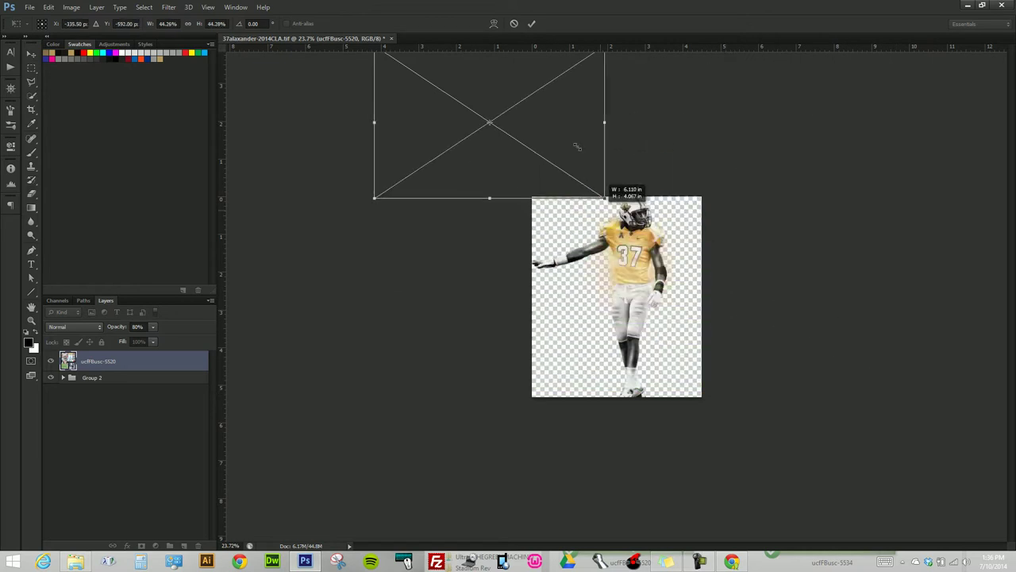
{"action": "left_click_drag", "start_coordinate": [556, 119], "coordinate": [675, 308]}
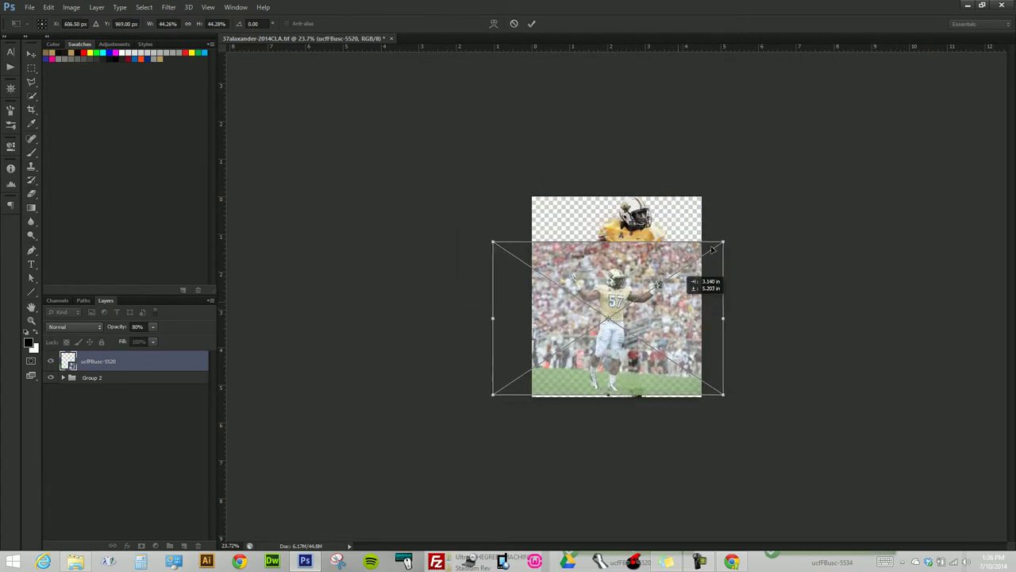
{"action": "left_click_drag", "start_coordinate": [723, 243], "coordinate": [823, 163]}
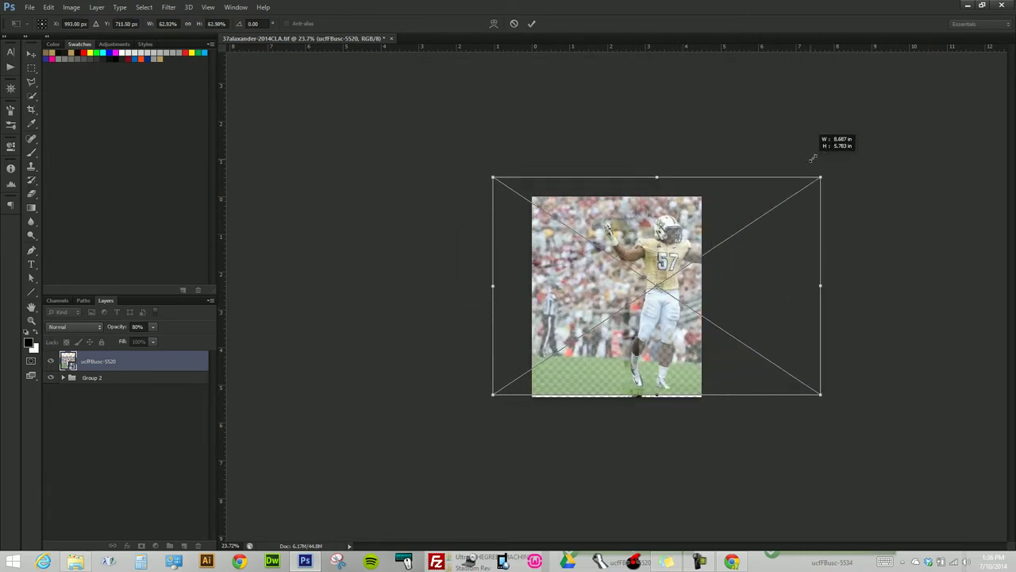
{"action": "left_click_drag", "start_coordinate": [770, 249], "coordinate": [738, 253]}
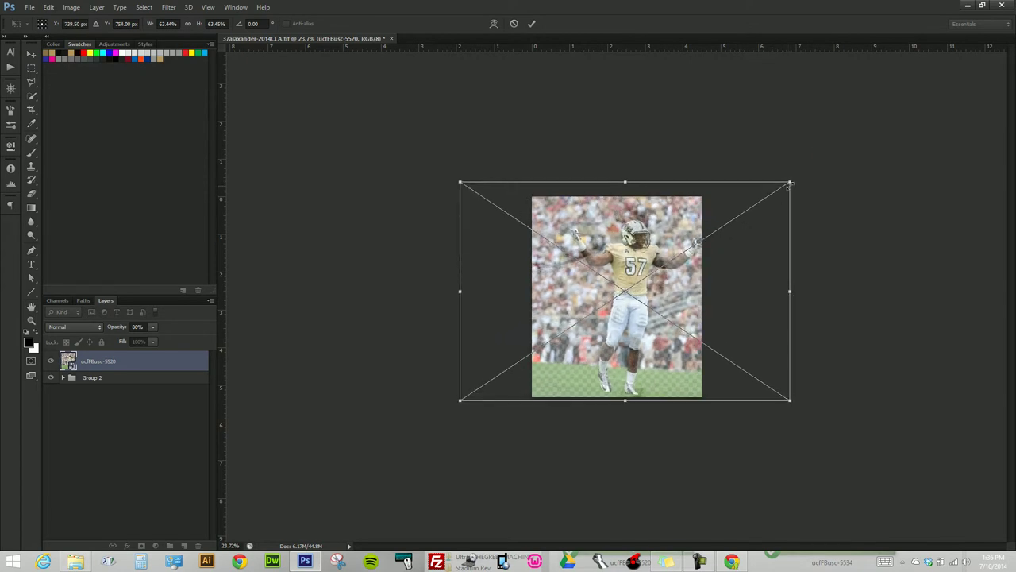
{"action": "left_click_drag", "start_coordinate": [794, 178], "coordinate": [824, 160]}
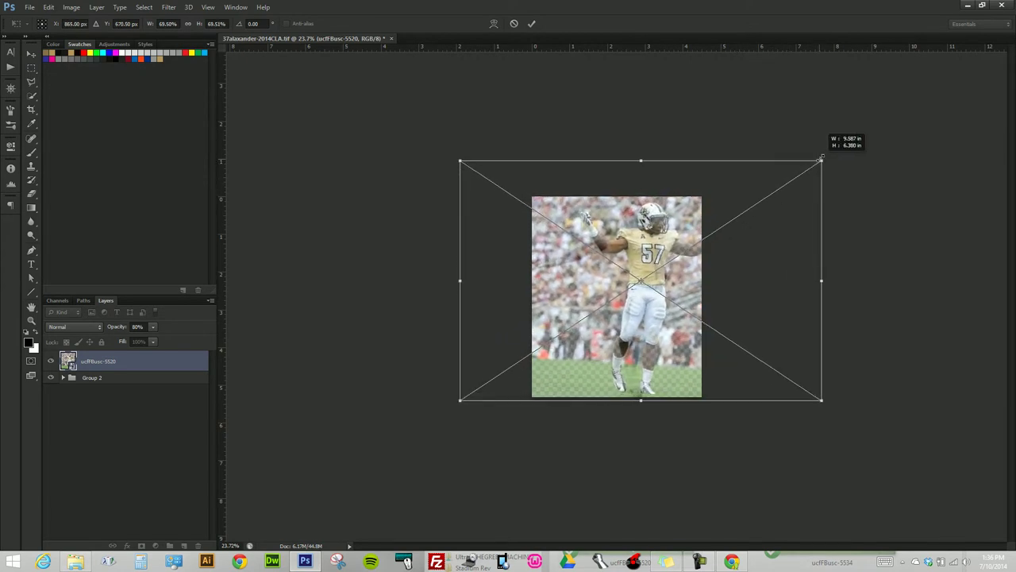
{"action": "left_click_drag", "start_coordinate": [768, 240], "coordinate": [731, 237]}
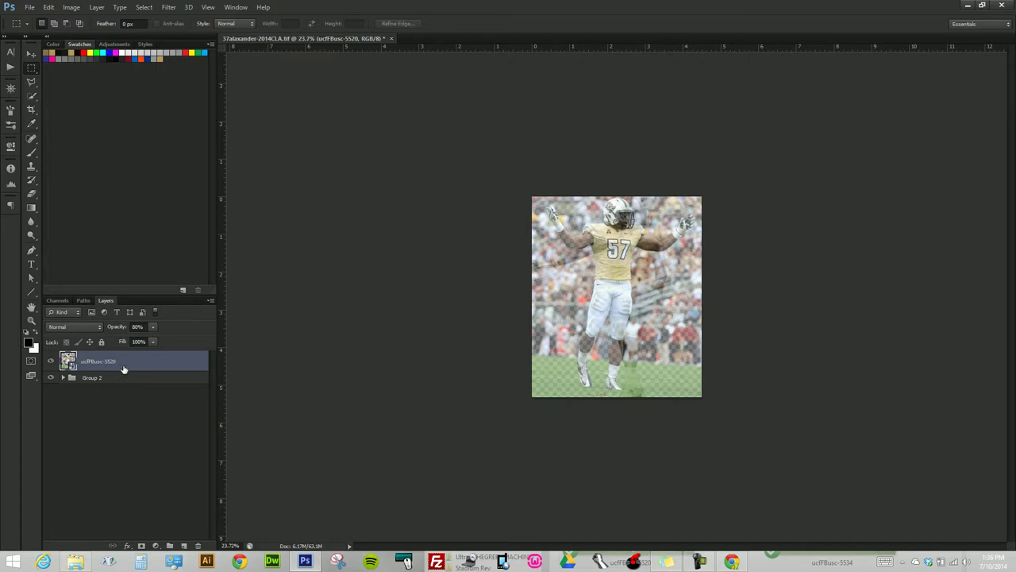
{"action": "key", "text": "0"}
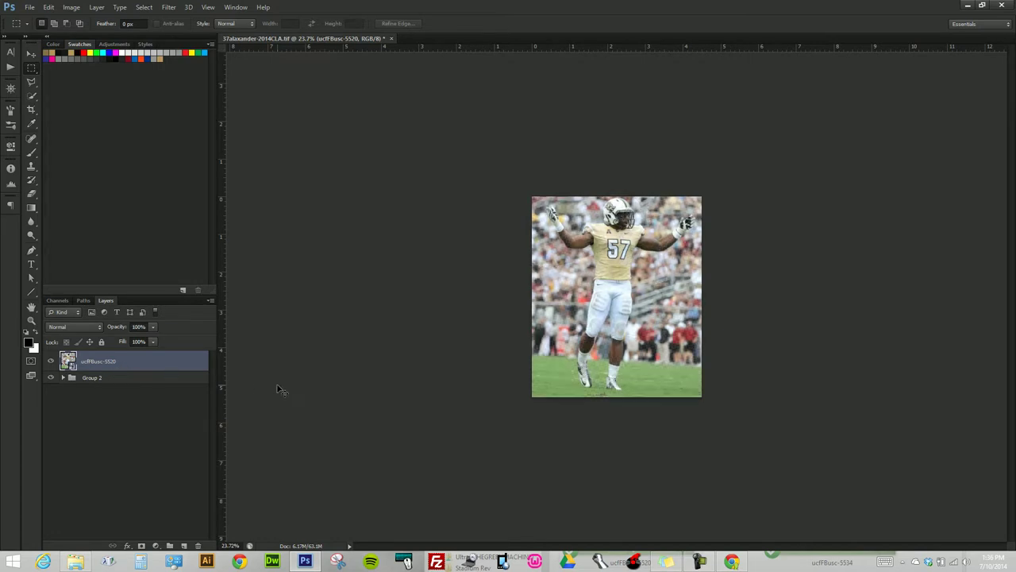
{"action": "key", "text": "ctrl+1"}
{"action": "key", "text": "ctrl+0"}
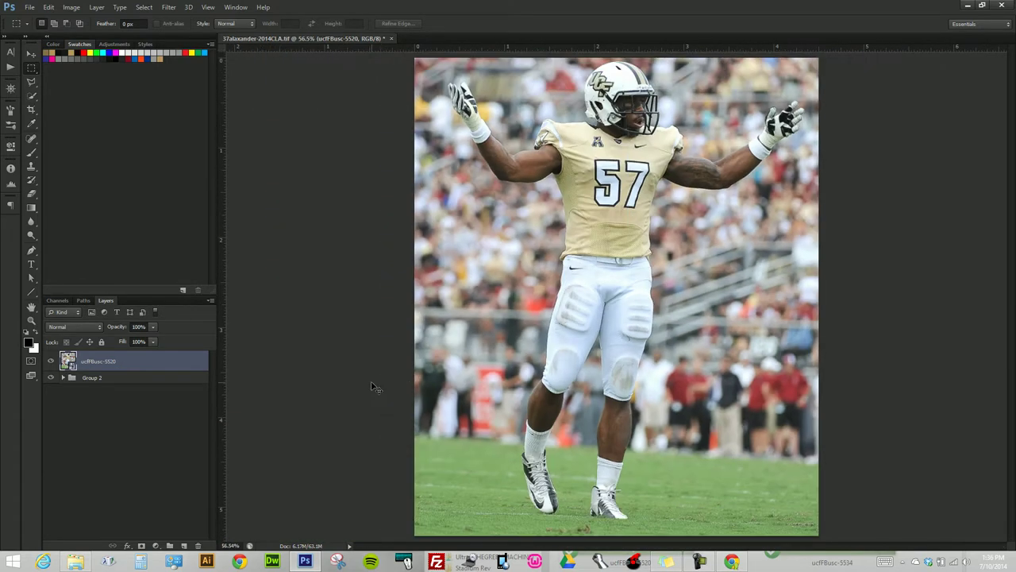
{"action": "right_click", "coordinate": [170, 366]}
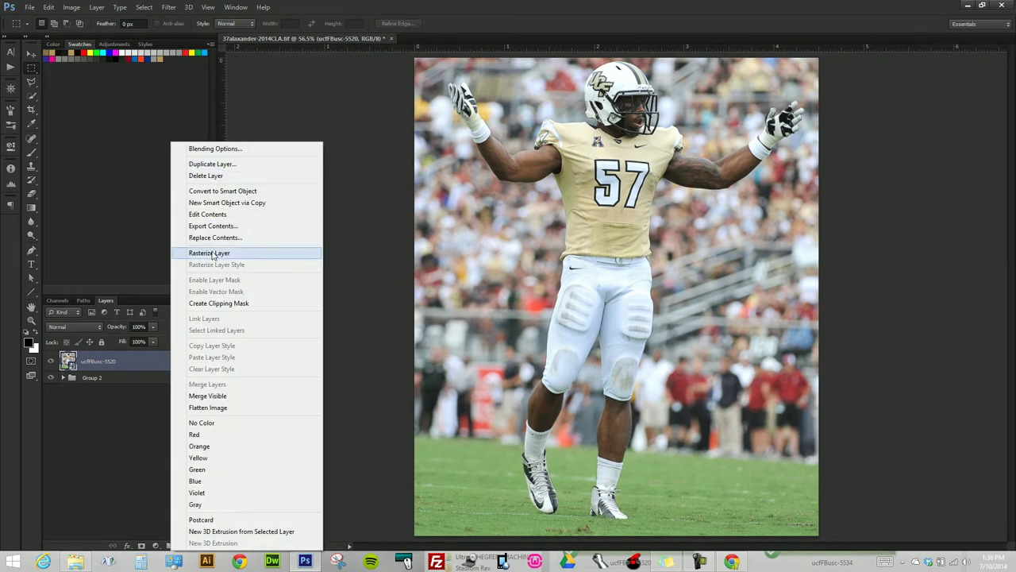
{"action": "left_click", "coordinate": [211, 253]}
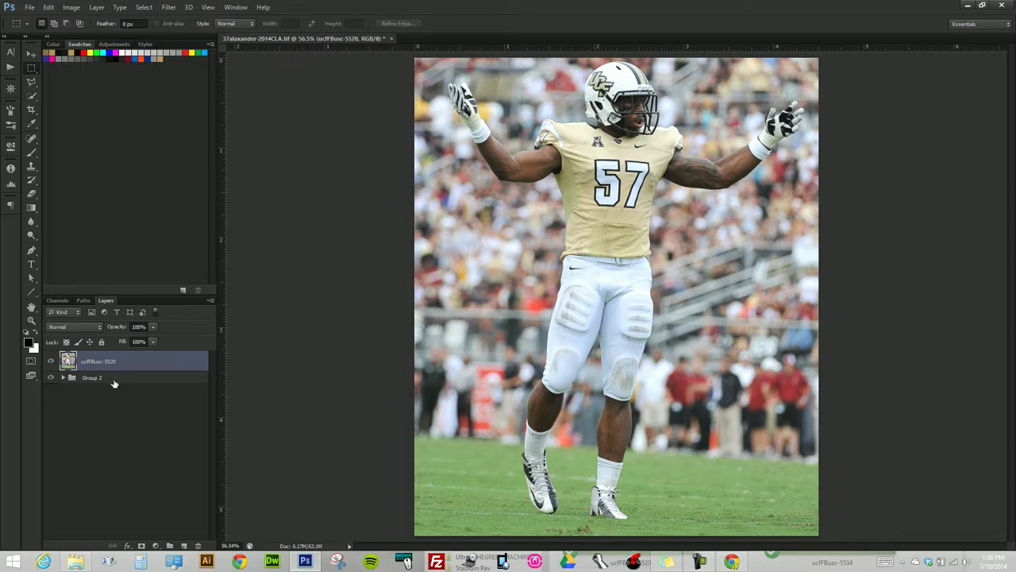
{"action": "left_click", "coordinate": [141, 546]}
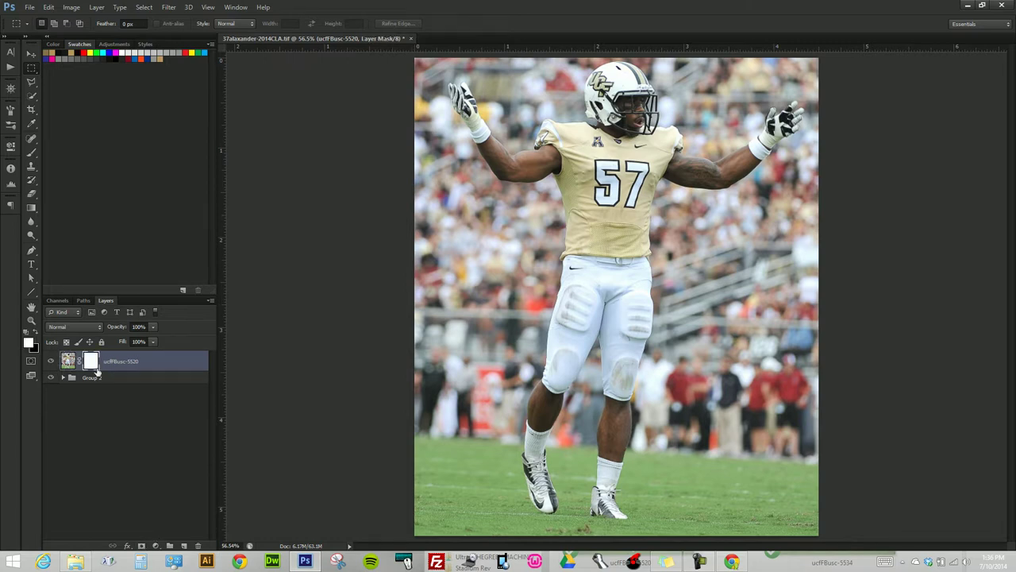
{"action": "right_click", "coordinate": [93, 366]}
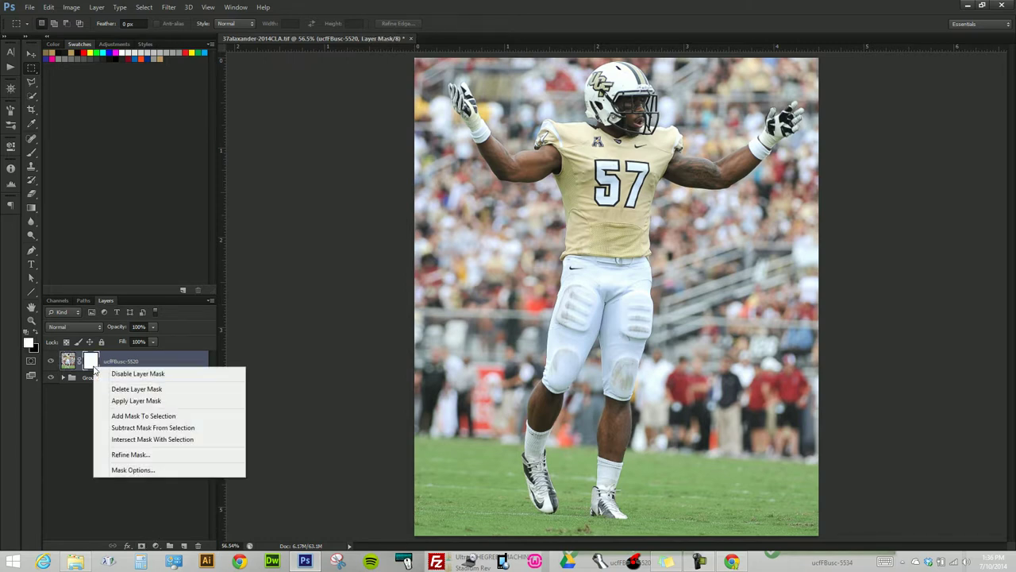
{"action": "left_click", "coordinate": [114, 402]}
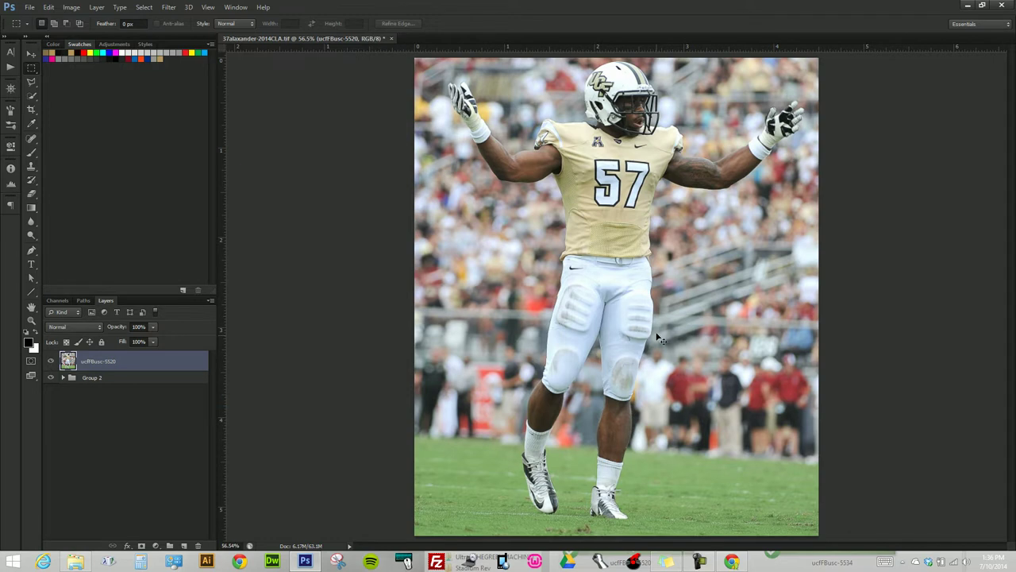
{"action": "key", "text": "v"}
{"action": "left_click_drag", "start_coordinate": [657, 337], "coordinate": [591, 324]}
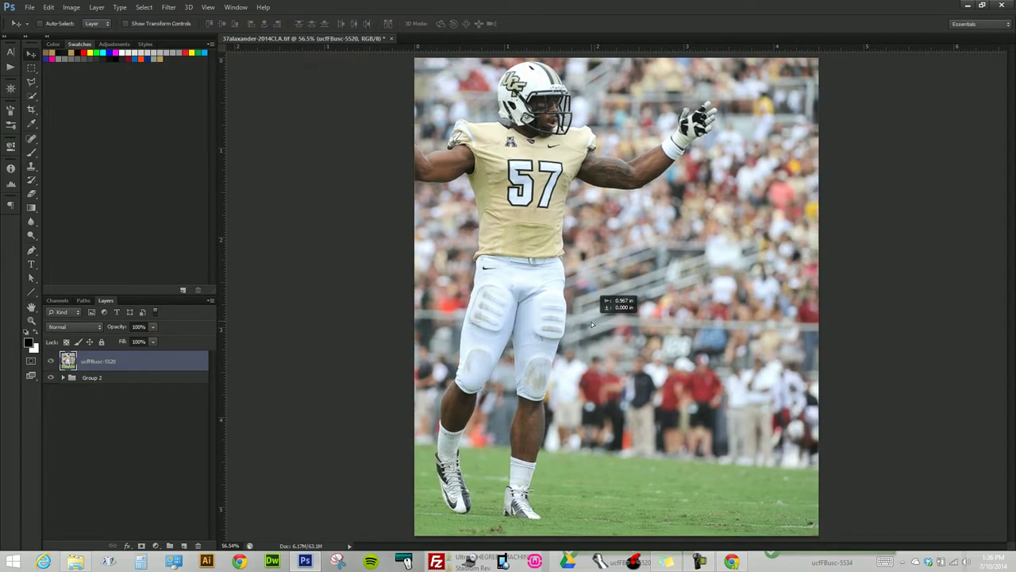
{"action": "left_click_drag", "start_coordinate": [592, 324], "coordinate": [693, 360]}
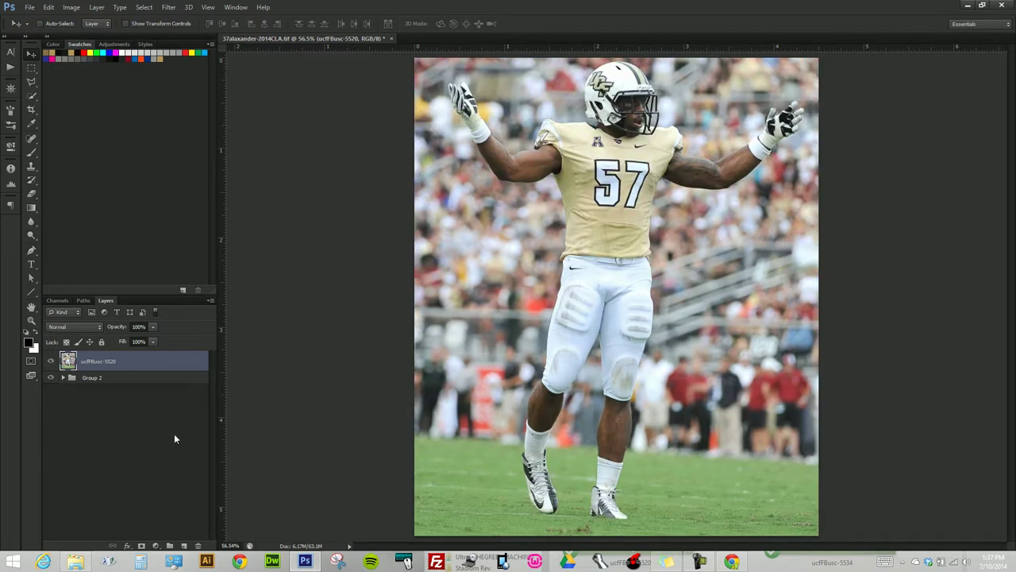
{"action": "key", "text": "ctrl+a"}
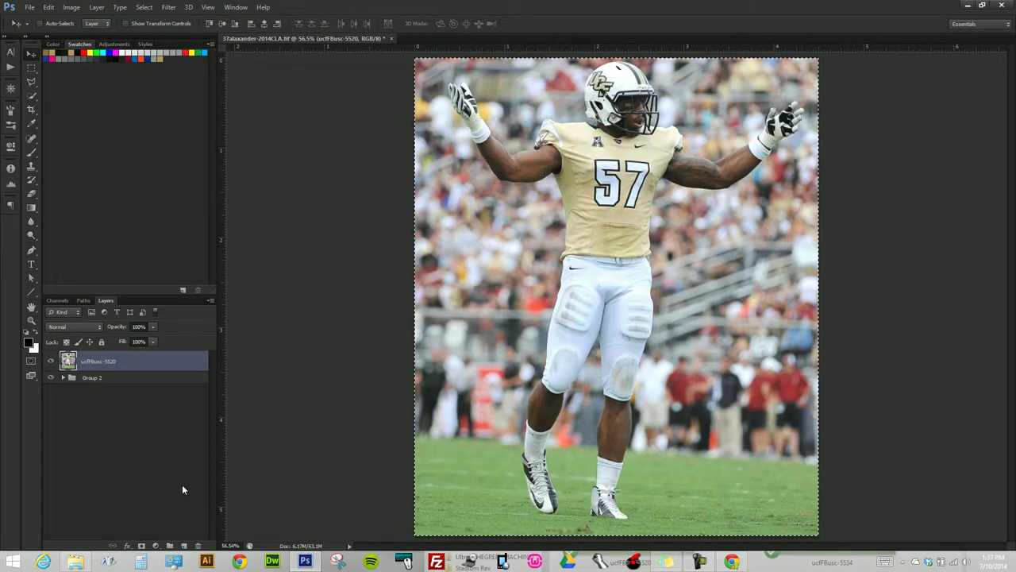
{"action": "left_click", "coordinate": [141, 546]}
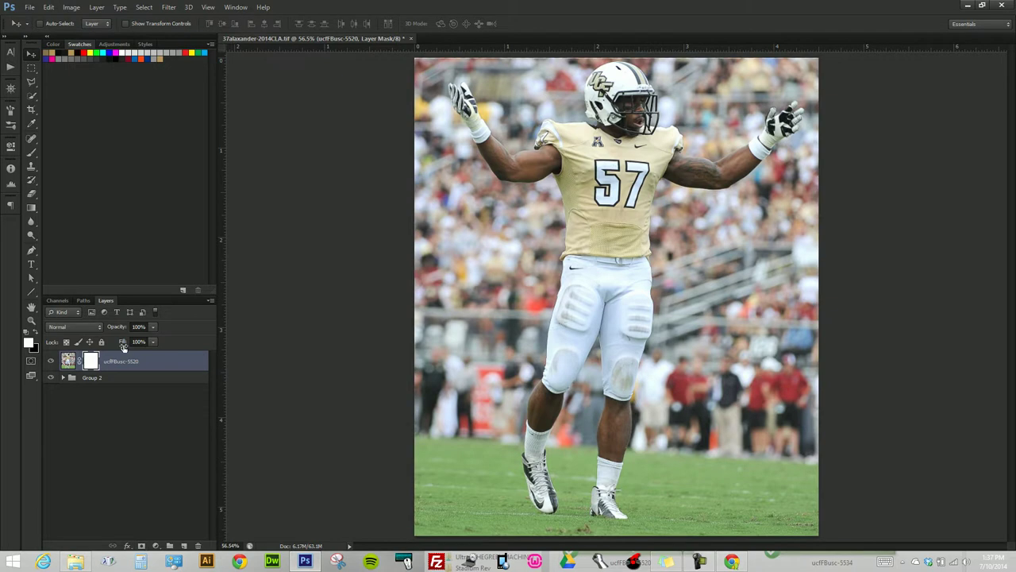
{"action": "right_click", "coordinate": [89, 362]}
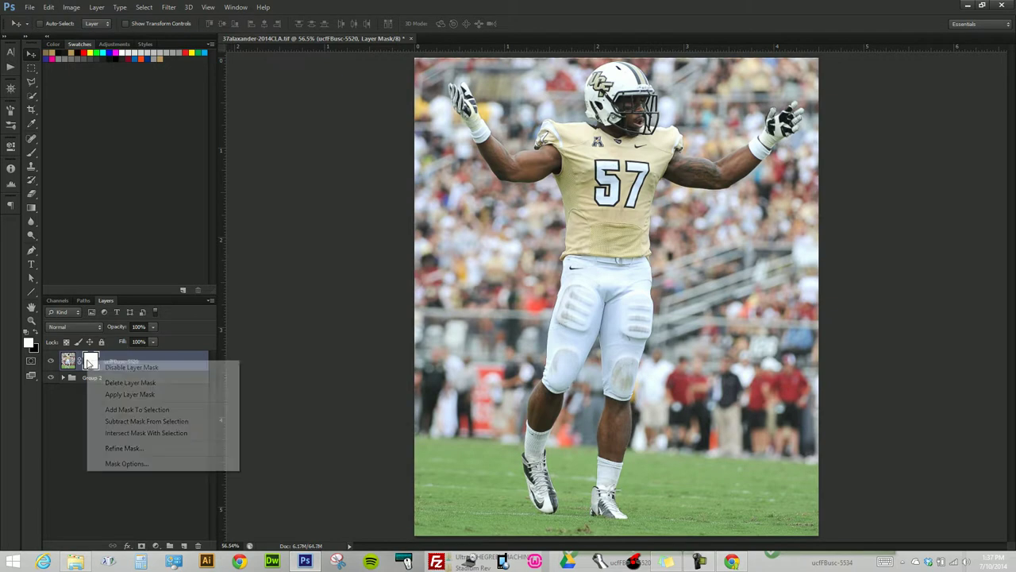
{"action": "left_click", "coordinate": [130, 395]}
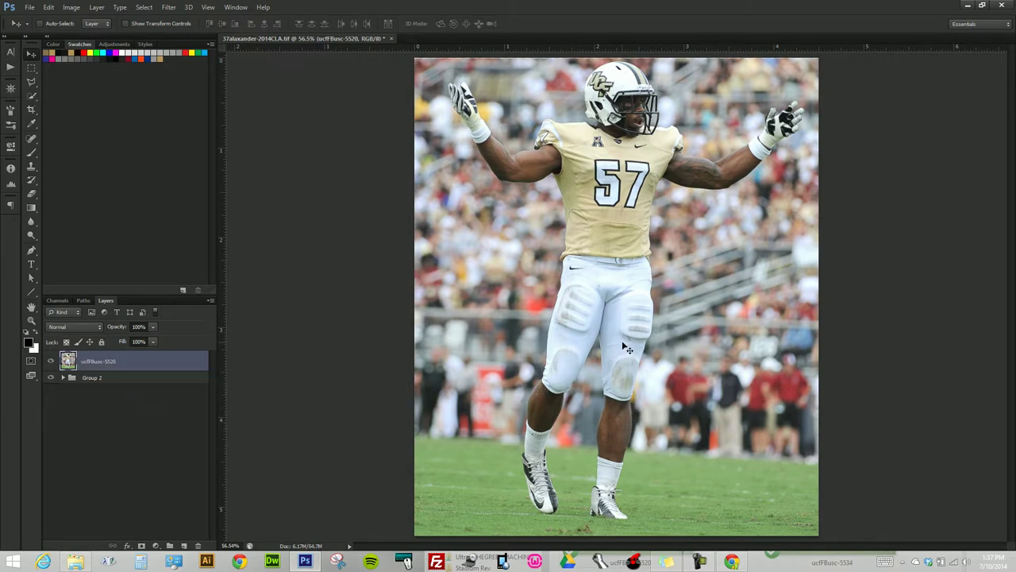
{"action": "left_click_drag", "start_coordinate": [691, 303], "coordinate": [703, 420]}
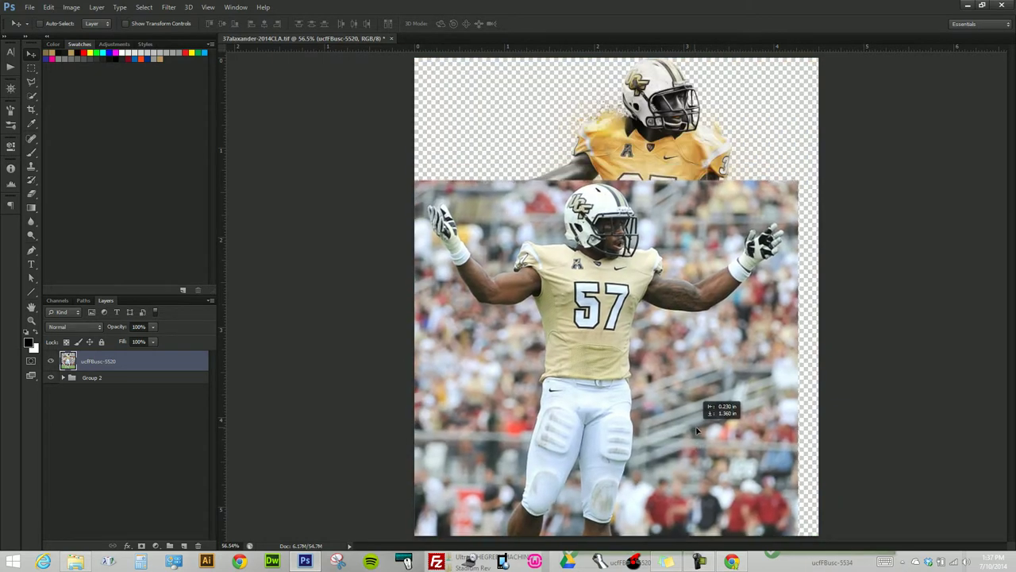
{"action": "key", "text": "ctrl+z"}
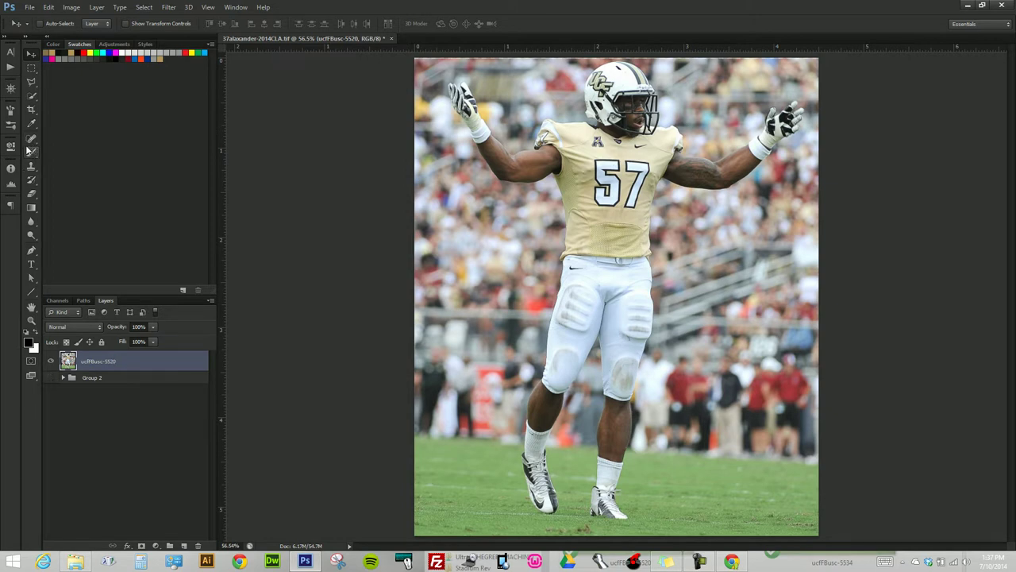
- Switch to the standard Pen tool and zoom in on the player's arm and torso
{"action": "key", "text": "p"}
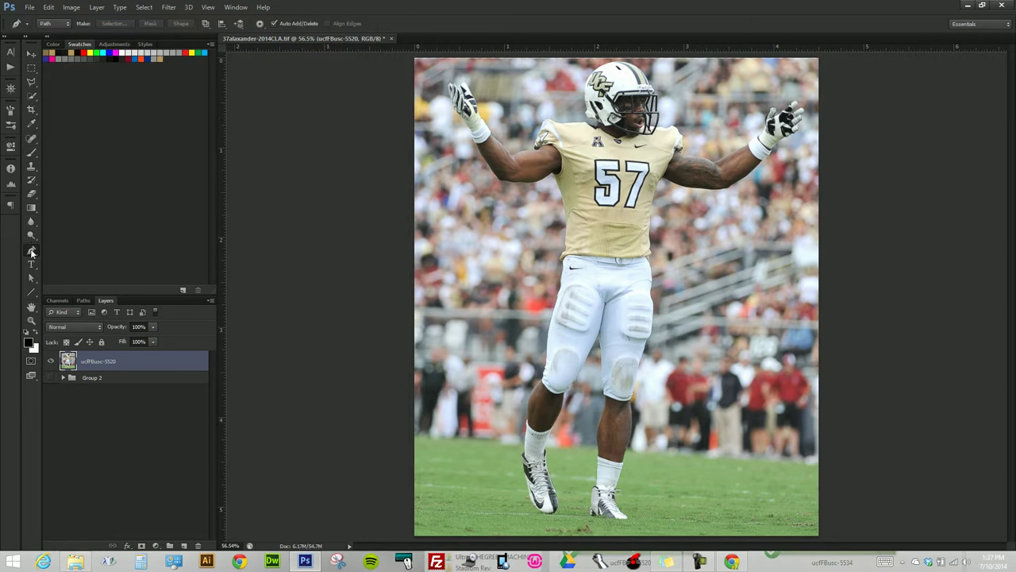
{"action": "right_click", "coordinate": [32, 252]}
{"action": "left_click", "coordinate": [80, 254]}
{"action": "scroll", "coordinate": [582, 132], "scroll_direction": "up", "scroll_amount": 1}
{"action": "scroll", "coordinate": [571, 135], "scroll_direction": "up", "scroll_amount": 4}
{"action": "scroll", "coordinate": [560, 137], "scroll_direction": "up", "scroll_amount": 3}
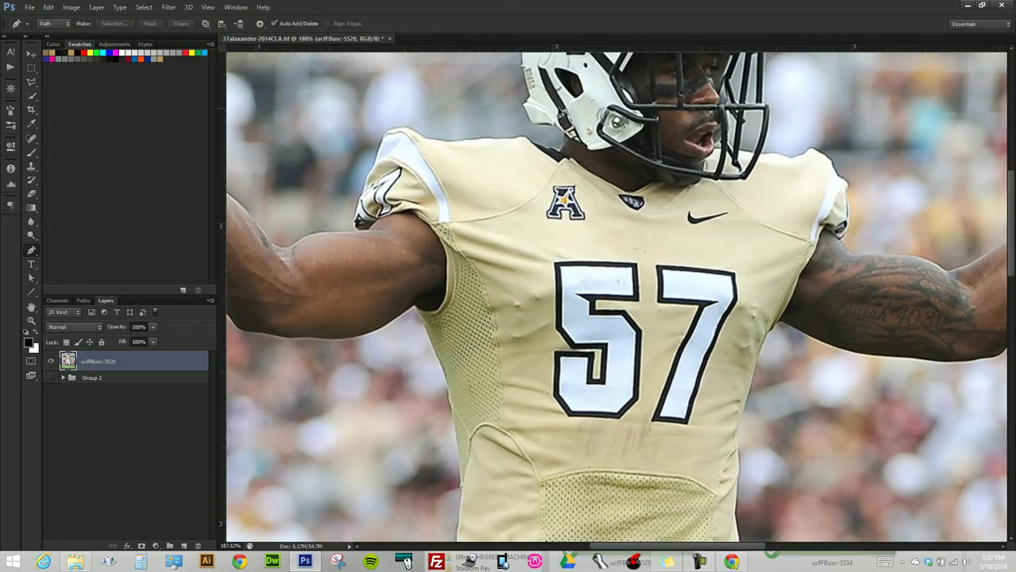
{"action": "mouse_move", "coordinate": [464, 244]}
{"action": "left_mouse_down"}
{"action": "mouse_move", "coordinate": [599, 149]}
{"action": "mouse_move", "coordinate": [596, 174]}
{"action": "left_mouse_up"}
{"action": "scroll", "coordinate": [566, 223], "scroll_direction": "up", "scroll_amount": 2}
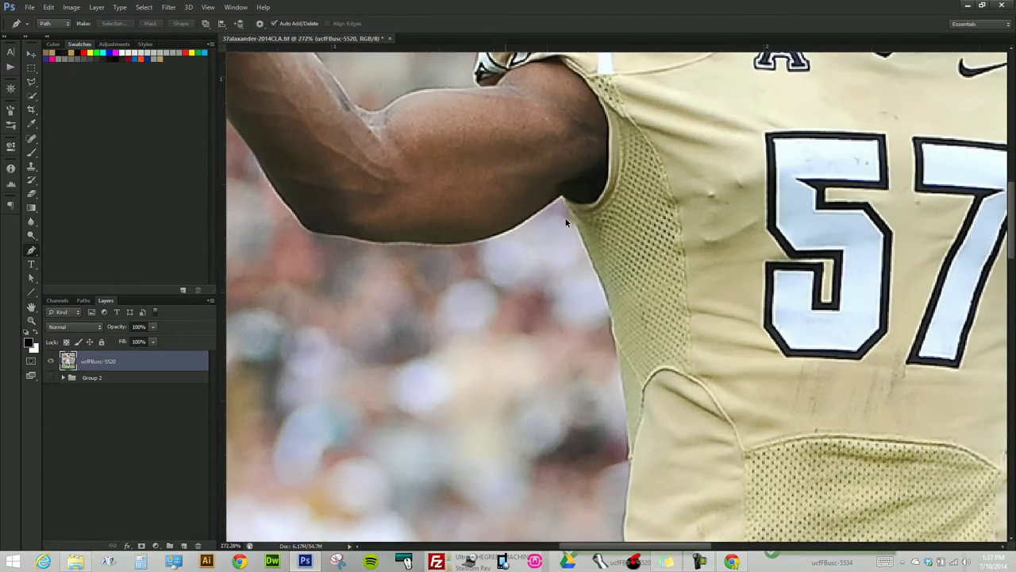
{"action": "scroll", "coordinate": [566, 223], "scroll_direction": "up", "scroll_amount": 2}
- Start the path at the armpit and trace anchors down the jersey edge to the pants
{"action": "left_click", "coordinate": [562, 191]}
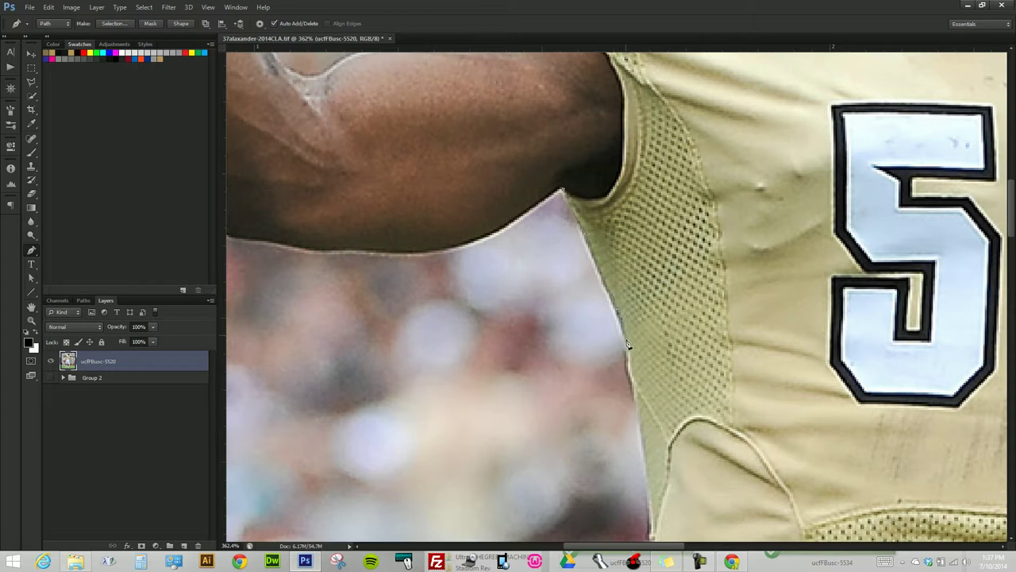
{"action": "left_click", "coordinate": [635, 389]}
{"action": "left_click", "coordinate": [656, 525]}
{"action": "scroll", "coordinate": [656, 532], "scroll_direction": "down", "scroll_amount": 5}
{"action": "left_click_drag", "start_coordinate": [660, 277], "coordinate": [656, 293]}
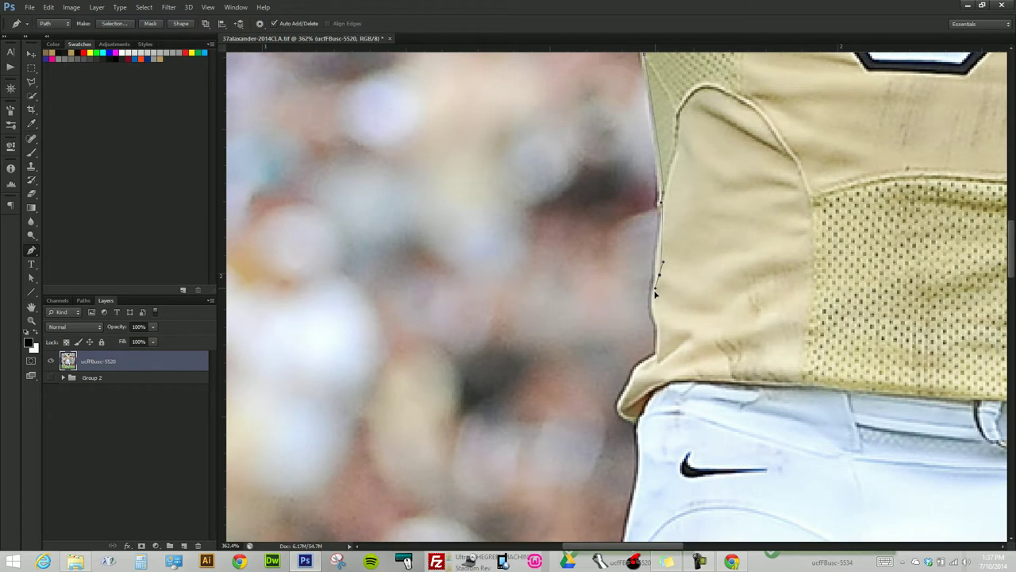
{"action": "left_click", "coordinate": [656, 309]}
{"action": "left_click", "coordinate": [660, 343]}
{"action": "left_click_drag", "start_coordinate": [647, 363], "coordinate": [621, 407]}
{"action": "left_click", "coordinate": [635, 430]}
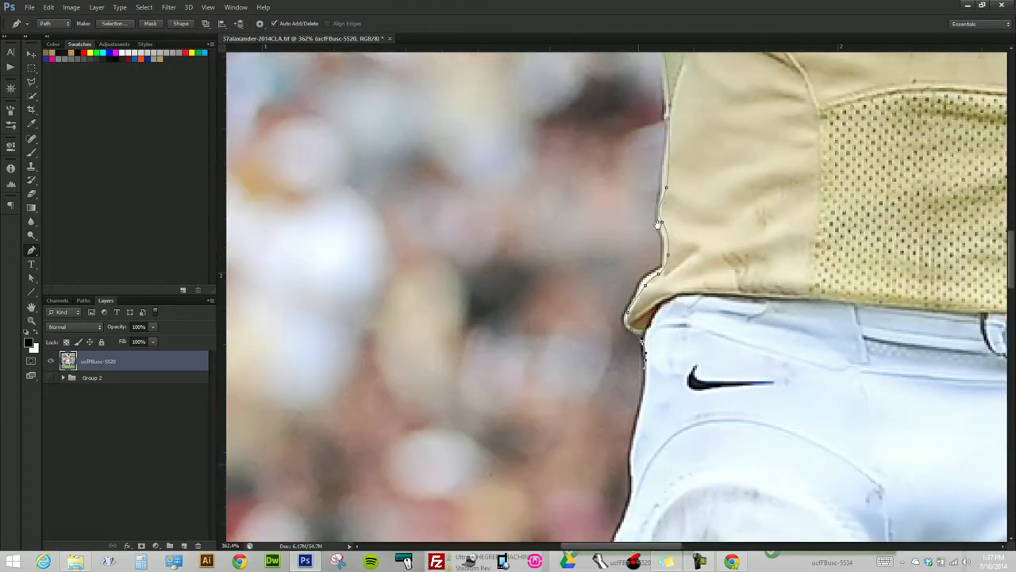
- Continue the path with curved anchors down the white pants edge
{"action": "mouse_move", "coordinate": [638, 443]}
{"action": "left_mouse_down"}
{"action": "mouse_move", "coordinate": [658, 157]}
{"action": "mouse_move", "coordinate": [646, 210]}
{"action": "left_mouse_up"}
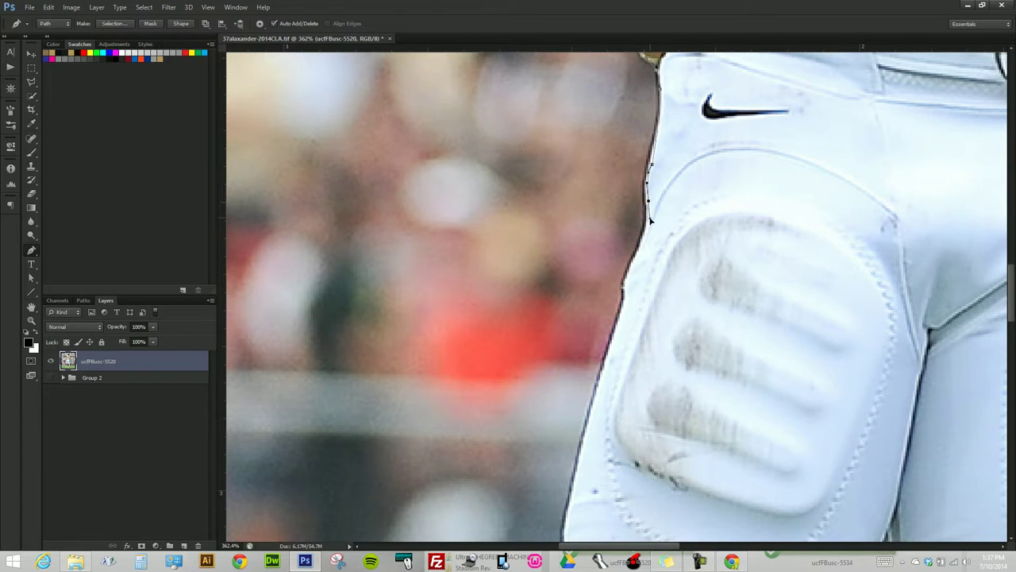
{"action": "left_click_drag", "start_coordinate": [633, 265], "coordinate": [620, 288]}
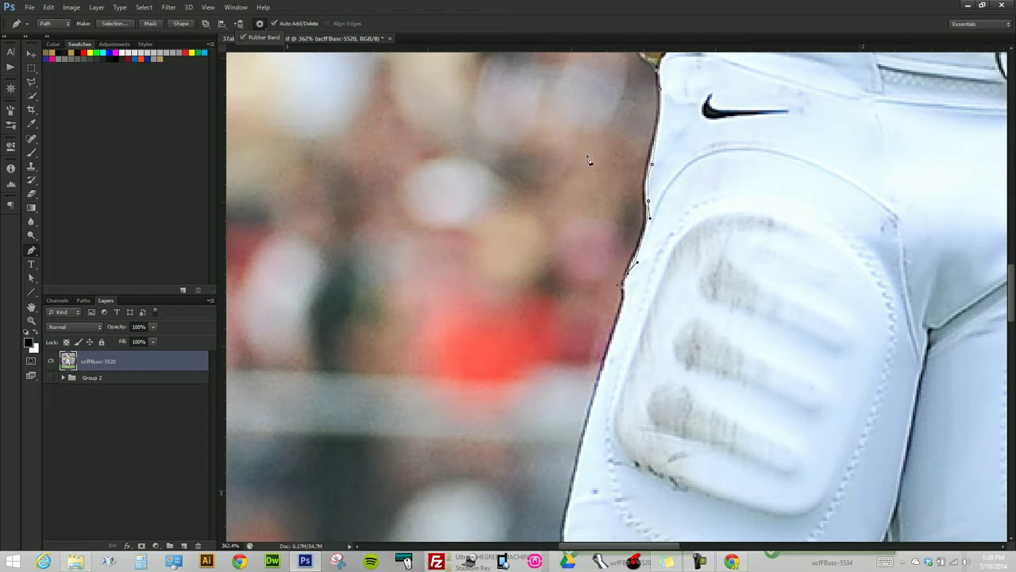
{"action": "left_click", "coordinate": [608, 364]}
{"action": "left_click_drag", "start_coordinate": [581, 443], "coordinate": [584, 436]}
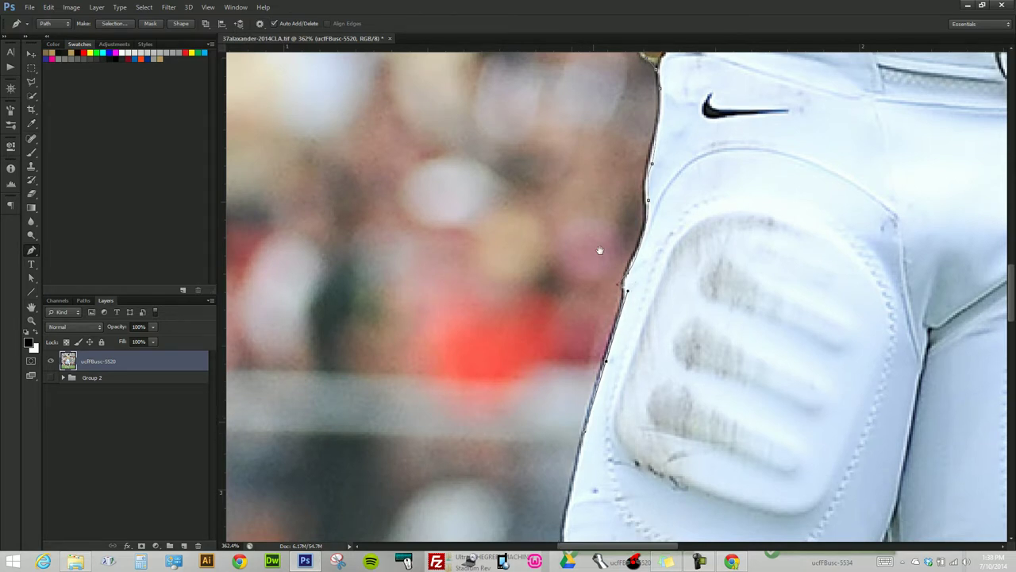
{"action": "scroll", "coordinate": [601, 249], "scroll_direction": "down", "scroll_amount": 5}
{"action": "left_click", "coordinate": [576, 327]}
{"action": "left_click", "coordinate": [574, 363]}
{"action": "left_click", "coordinate": [572, 398]}
{"action": "left_click_drag", "start_coordinate": [571, 412], "coordinate": [574, 458]}
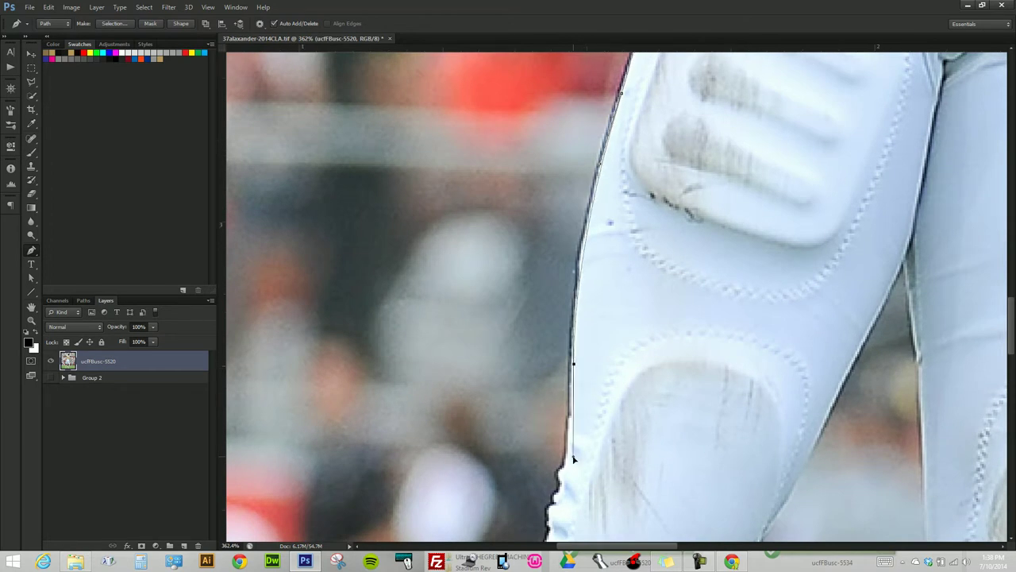
- Trace anchors down the pants edge past the knee and sock to the shoe's top
{"action": "scroll", "coordinate": [574, 457], "scroll_direction": "down", "scroll_amount": 5}
{"action": "left_click", "coordinate": [588, 166]}
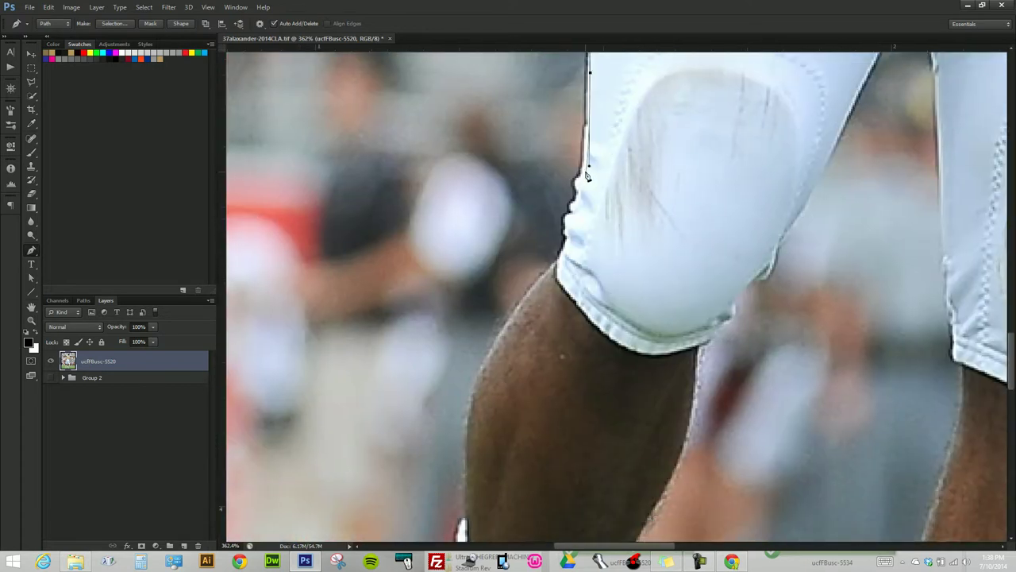
{"action": "left_click", "coordinate": [586, 131]}
{"action": "left_click", "coordinate": [583, 170]}
{"action": "left_click", "coordinate": [572, 214]}
{"action": "left_click", "coordinate": [567, 236]}
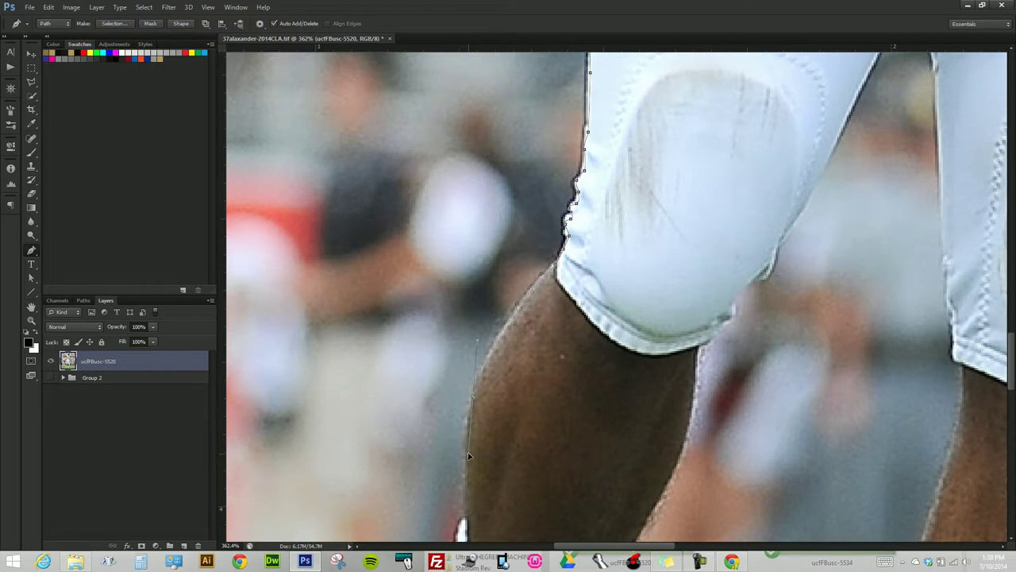
{"action": "scroll", "coordinate": [468, 456], "scroll_direction": "down", "scroll_amount": 5}
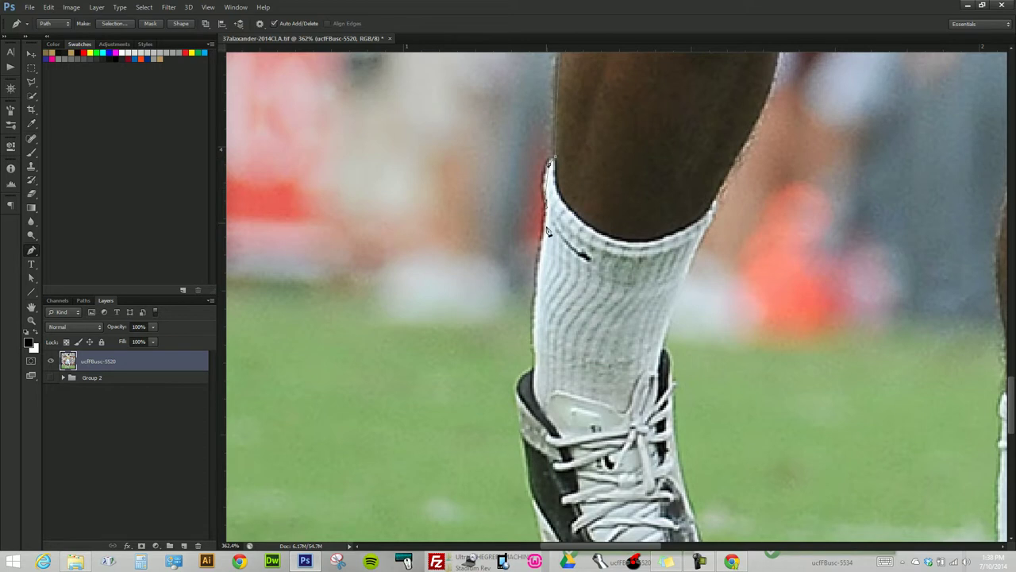
{"action": "scroll", "coordinate": [548, 169], "scroll_direction": "down", "scroll_amount": 3}
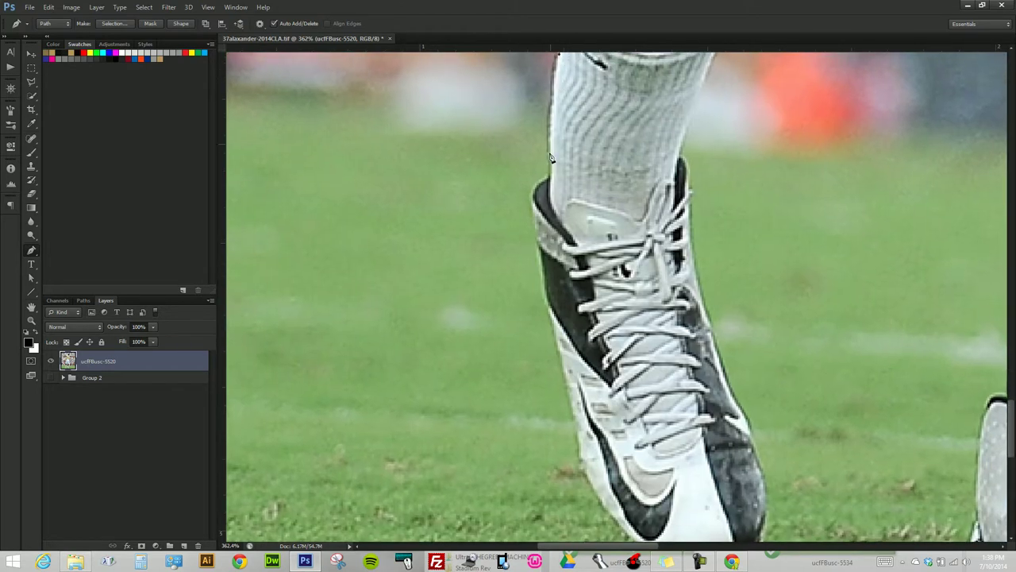
{"action": "left_click", "coordinate": [552, 184]}
{"action": "left_click", "coordinate": [536, 201]}
- Curve the path along the cleat's sole and up its right edge
{"action": "scroll", "coordinate": [558, 231], "scroll_direction": "down", "scroll_amount": 3}
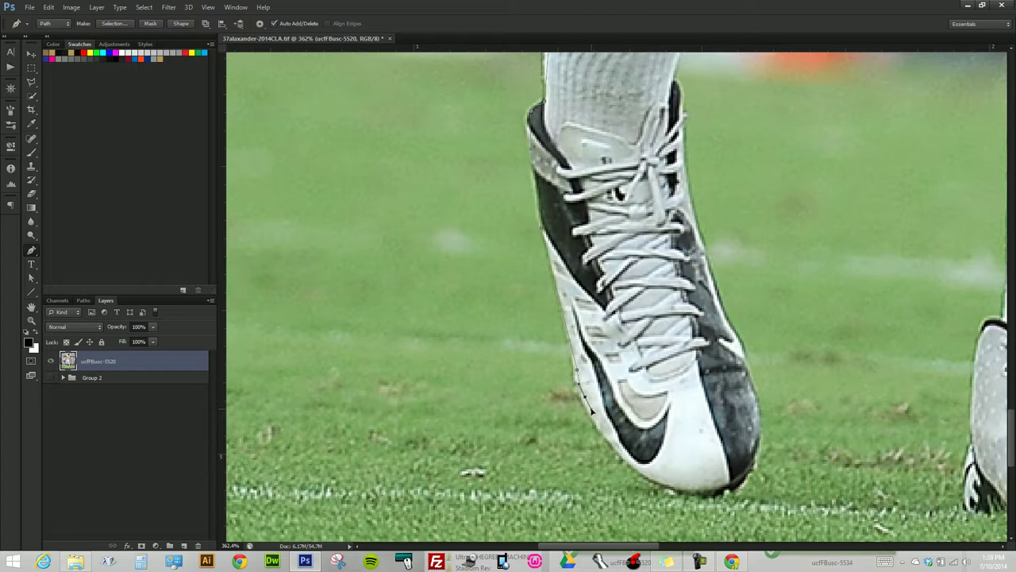
{"action": "mouse_move", "coordinate": [723, 491]}
{"action": "left_mouse_down"}
{"action": "mouse_move", "coordinate": [782, 508]}
{"action": "mouse_move", "coordinate": [798, 500]}
{"action": "left_mouse_up"}
{"action": "left_click_drag", "start_coordinate": [731, 299], "coordinate": [715, 273]}
{"action": "left_click_drag", "start_coordinate": [719, 300], "coordinate": [714, 268]}
{"action": "left_click_drag", "start_coordinate": [678, 84], "coordinate": [521, 399]}
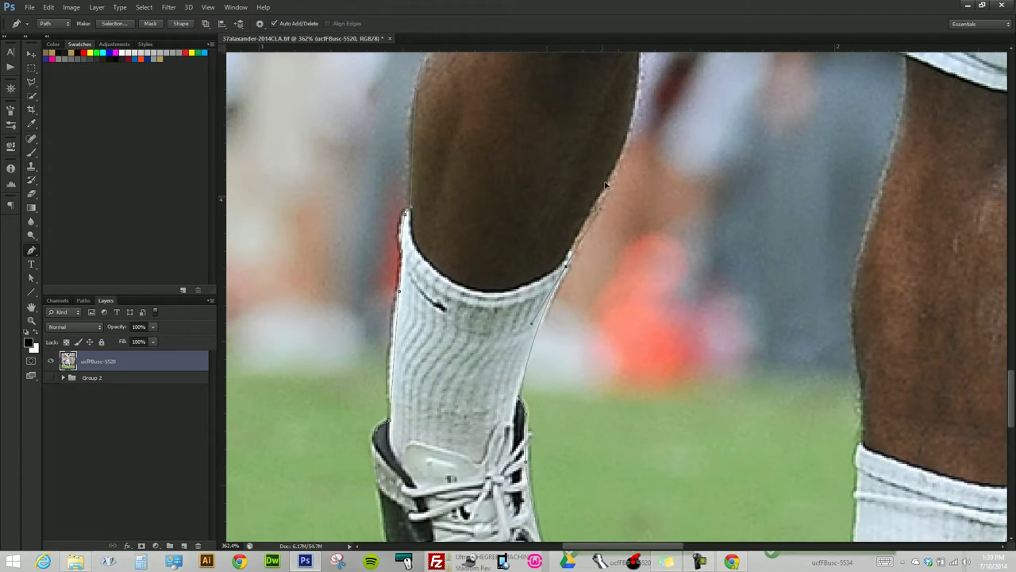
- Trace anchors up the calf, knee and inner leg toward the thighs
{"action": "left_click", "coordinate": [571, 246]}
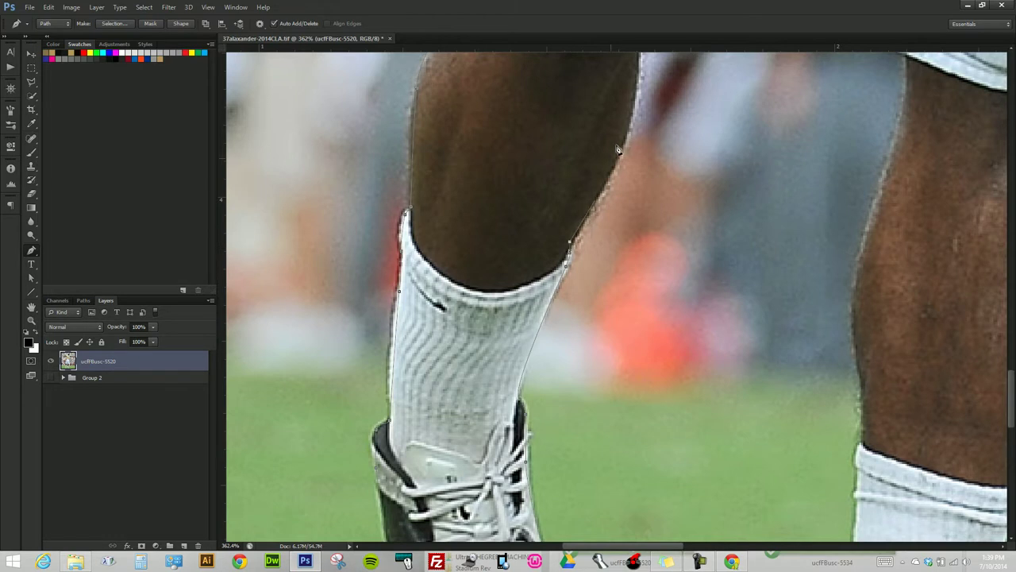
{"action": "left_click_drag", "start_coordinate": [636, 137], "coordinate": [549, 339]}
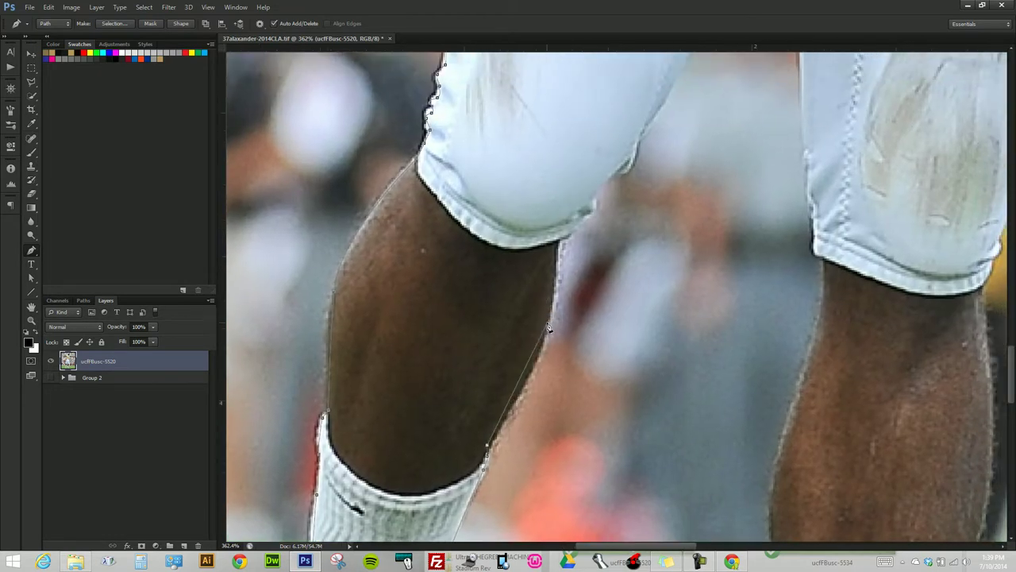
{"action": "left_click", "coordinate": [559, 239]}
{"action": "left_click", "coordinate": [596, 188]}
{"action": "left_click", "coordinate": [617, 164]}
{"action": "left_click_drag", "start_coordinate": [645, 140], "coordinate": [489, 381]}
{"action": "left_click", "coordinate": [499, 367]}
{"action": "left_click", "coordinate": [555, 256]}
{"action": "left_click", "coordinate": [612, 145]}
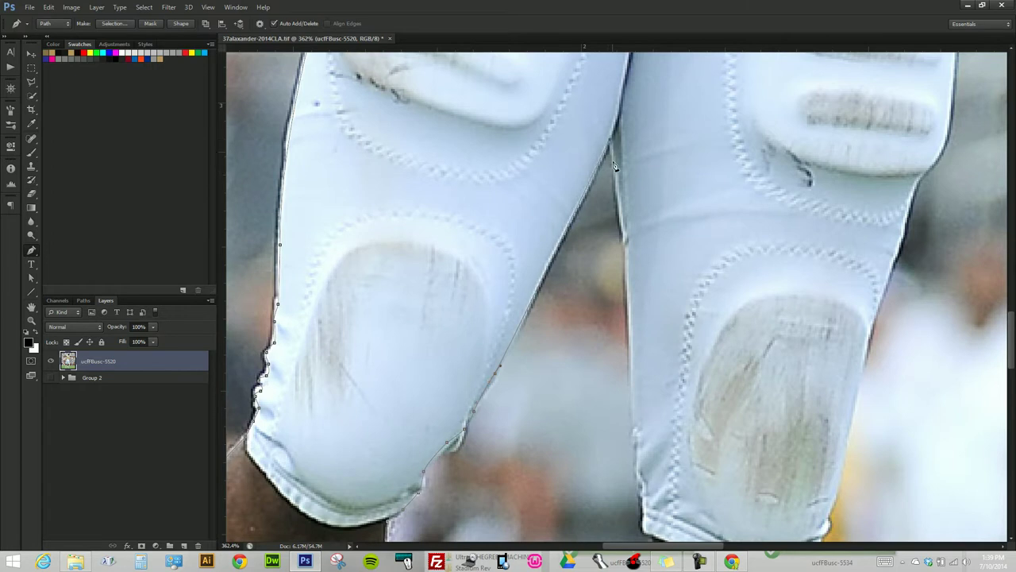
- Add anchors down the other leg's inner edge
{"action": "left_click", "coordinate": [622, 207]}
{"action": "left_click", "coordinate": [627, 253]}
{"action": "left_click", "coordinate": [630, 273]}
{"action": "left_click", "coordinate": [635, 432]}
{"action": "left_click", "coordinate": [637, 451]}
{"action": "left_click", "coordinate": [640, 468]}
{"action": "left_click", "coordinate": [644, 493]}
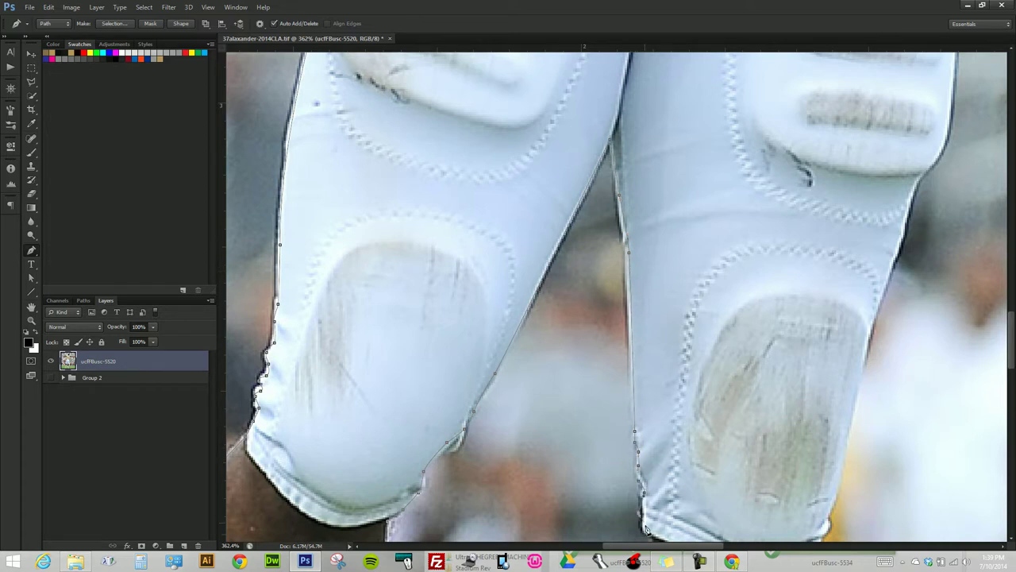
{"action": "left_click_drag", "start_coordinate": [652, 537], "coordinate": [623, 261]}
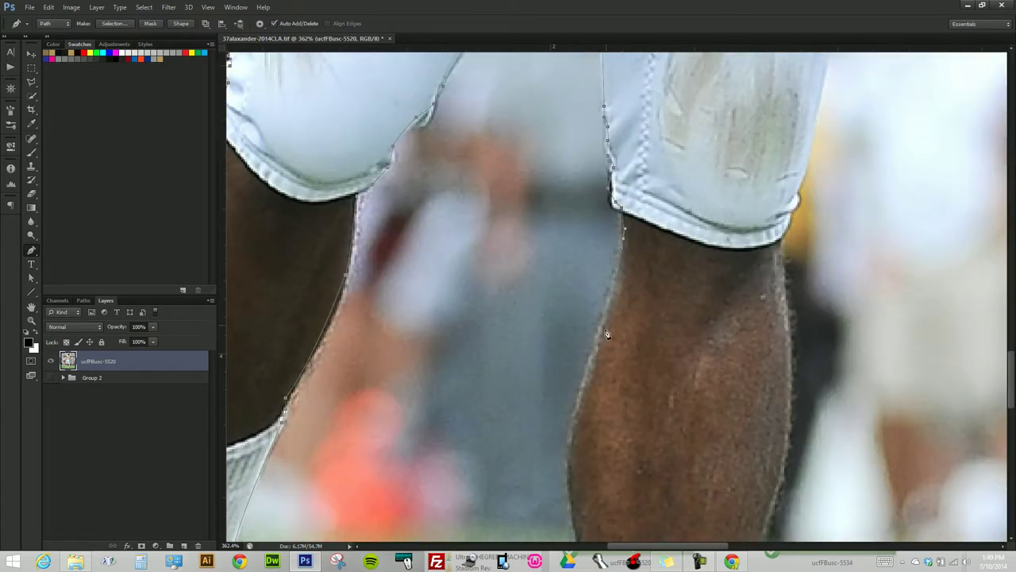
- Undo the misplaced anchor and continue with curved anchors down the calf
{"action": "key", "text": "ctrl+z"}
{"action": "scroll", "coordinate": [567, 325], "scroll_direction": "down", "scroll_amount": 5}
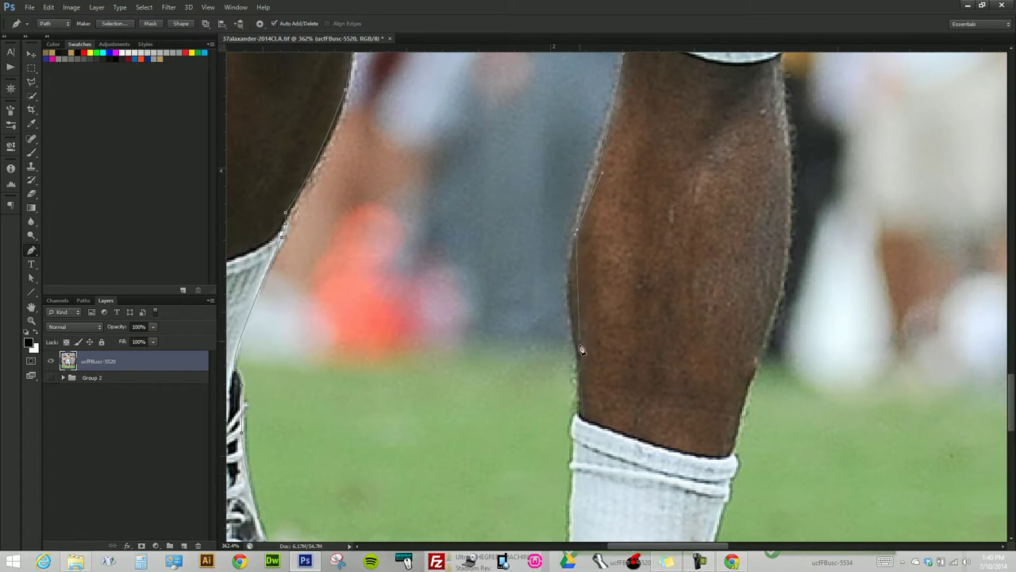
{"action": "left_click_drag", "start_coordinate": [577, 346], "coordinate": [587, 419]}
{"action": "left_click_drag", "start_coordinate": [588, 409], "coordinate": [579, 359]}
{"action": "left_click", "coordinate": [581, 415]}
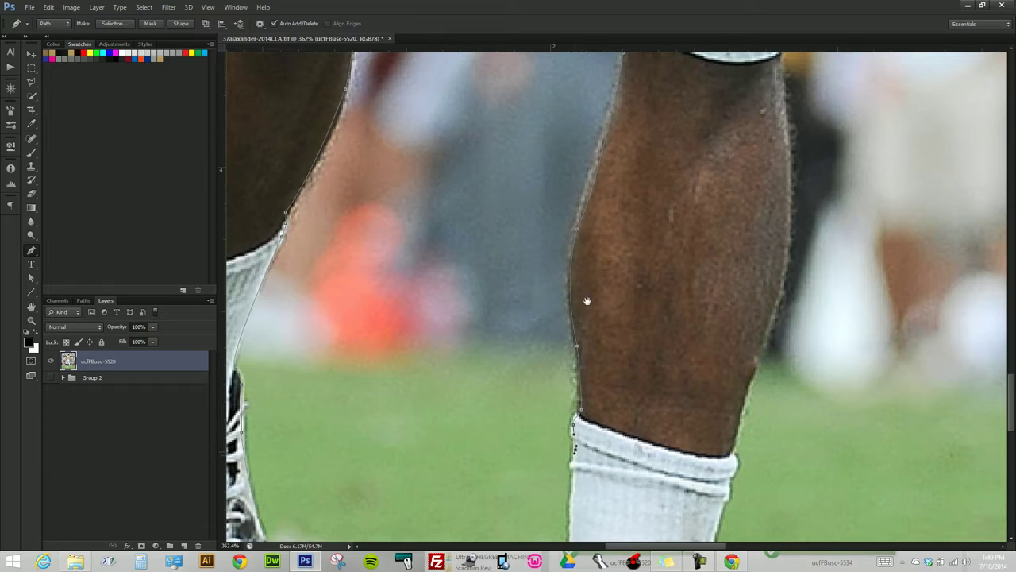
{"action": "scroll", "coordinate": [585, 363], "scroll_direction": "down", "scroll_amount": 10}
- Trace down the sock's left edge and around the cleat along its sole to the toe
{"action": "left_click", "coordinate": [595, 123]}
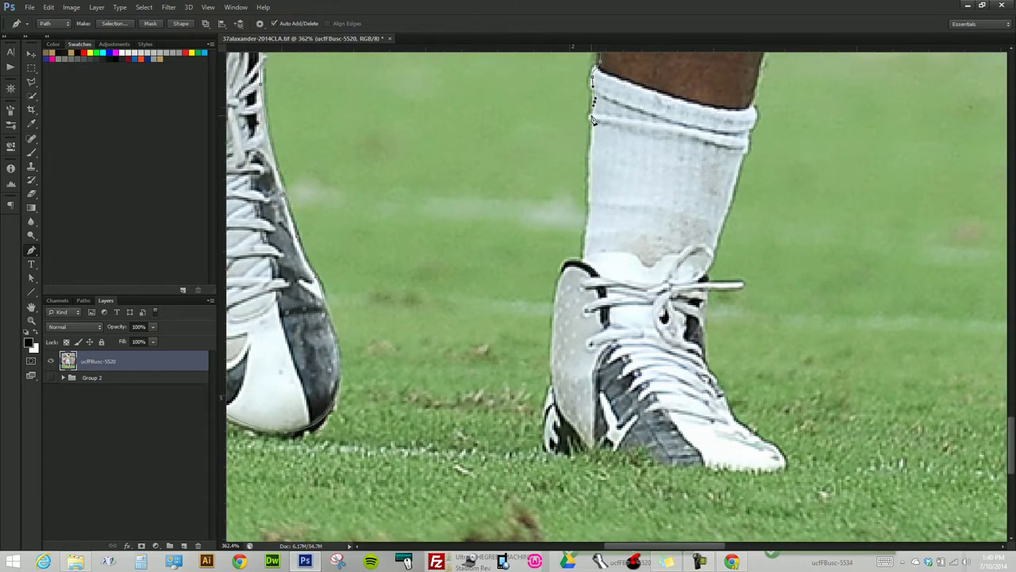
{"action": "left_click", "coordinate": [591, 167]}
{"action": "left_click", "coordinate": [584, 256]}
{"action": "left_click", "coordinate": [561, 286]}
{"action": "left_click", "coordinate": [552, 376]}
{"action": "left_click", "coordinate": [558, 450]}
{"action": "left_click", "coordinate": [780, 458]}
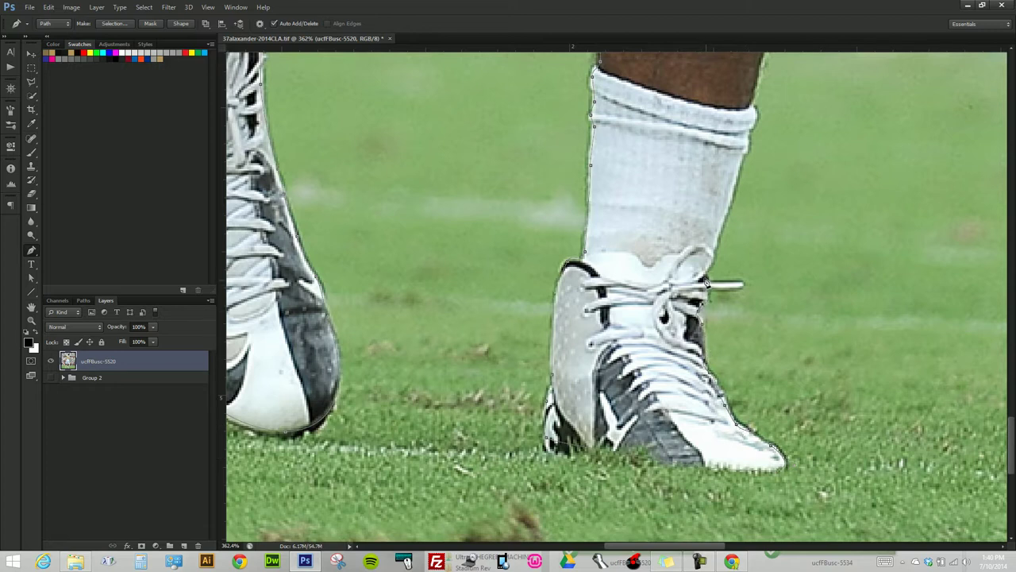
- Trace from the laces up the sock's right edge onto the calf
{"action": "left_click", "coordinate": [705, 276]}
{"action": "left_click", "coordinate": [715, 249]}
{"action": "left_click", "coordinate": [747, 149]}
{"action": "left_click_drag", "start_coordinate": [758, 119], "coordinate": [609, 422]}
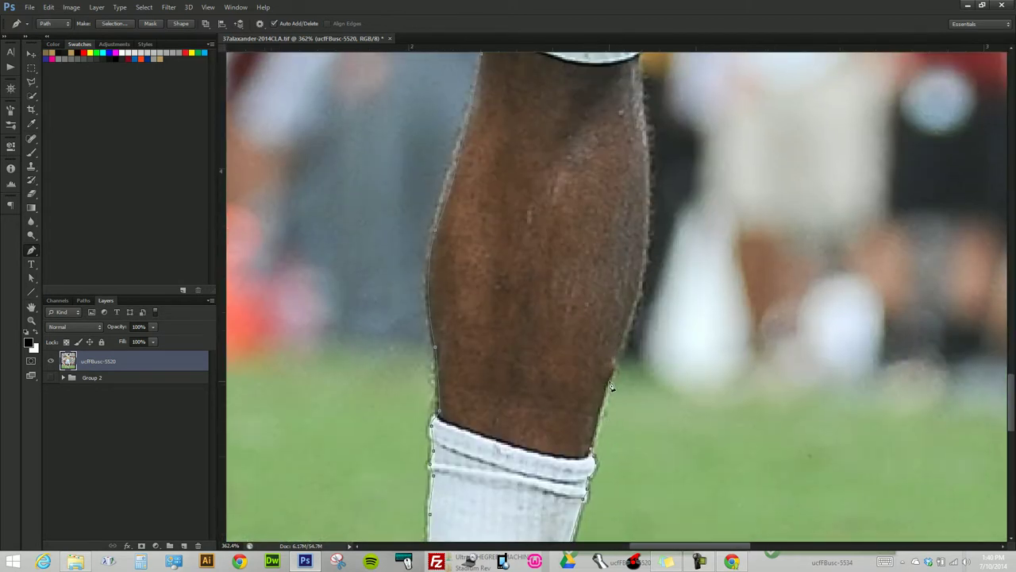
{"action": "left_click", "coordinate": [647, 254]}
{"action": "left_click_drag", "start_coordinate": [639, 163], "coordinate": [644, 151]}
{"action": "left_click_drag", "start_coordinate": [645, 84], "coordinate": [604, 407]}
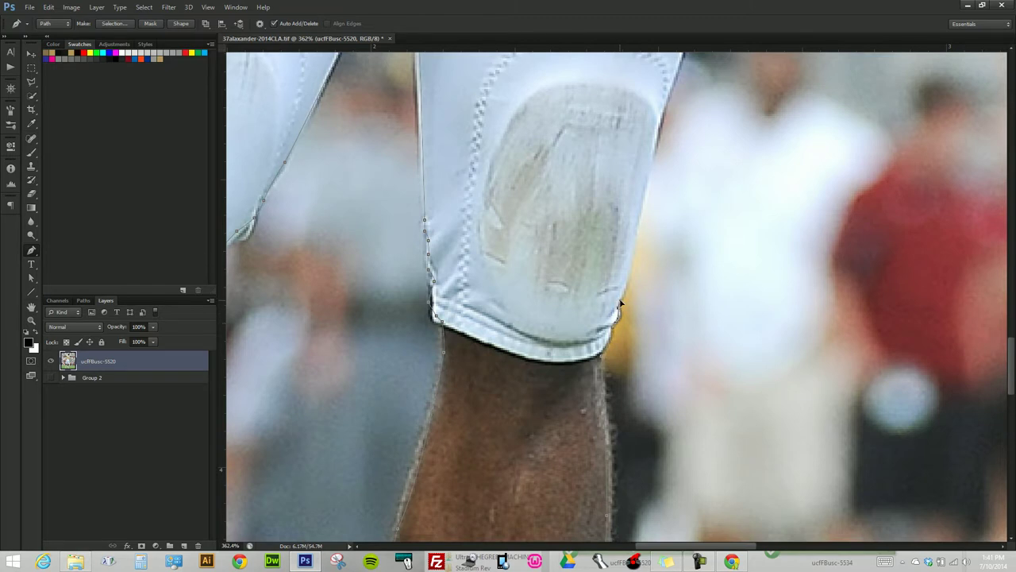
- Trace anchors up the white pants edge to the thigh pad
{"action": "left_click", "coordinate": [629, 271]}
{"action": "left_click", "coordinate": [647, 161]}
{"action": "left_click", "coordinate": [674, 85]}
{"action": "left_click_drag", "start_coordinate": [674, 87], "coordinate": [586, 413]}
{"action": "left_click", "coordinate": [601, 363]}
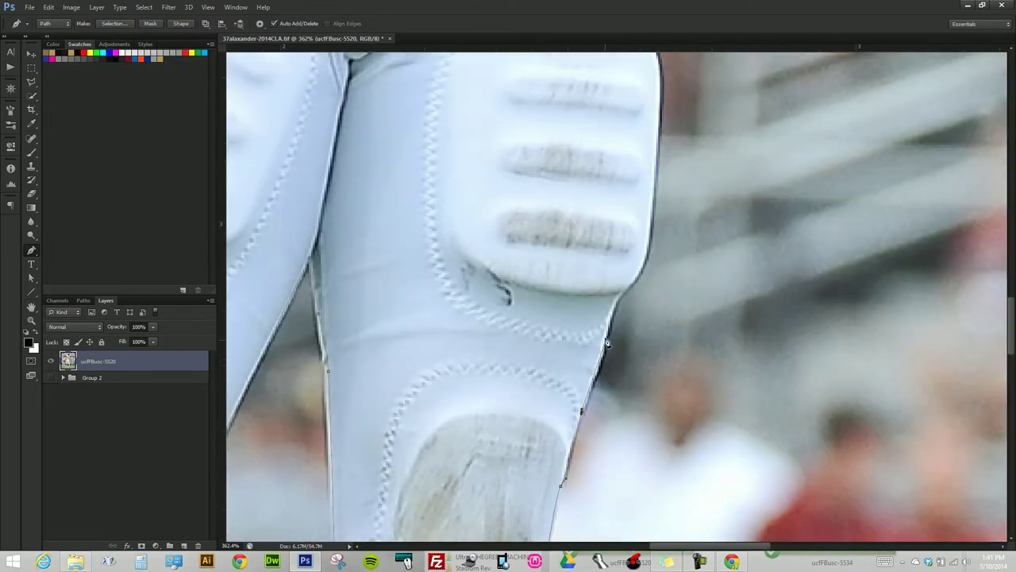
{"action": "left_click", "coordinate": [606, 325]}
{"action": "left_click", "coordinate": [617, 294]}
{"action": "left_click", "coordinate": [647, 268]}
- Curve the path around the thigh pad and up the hip edge
{"action": "left_click_drag", "start_coordinate": [652, 119], "coordinate": [617, 295]}
{"action": "left_click", "coordinate": [626, 272]}
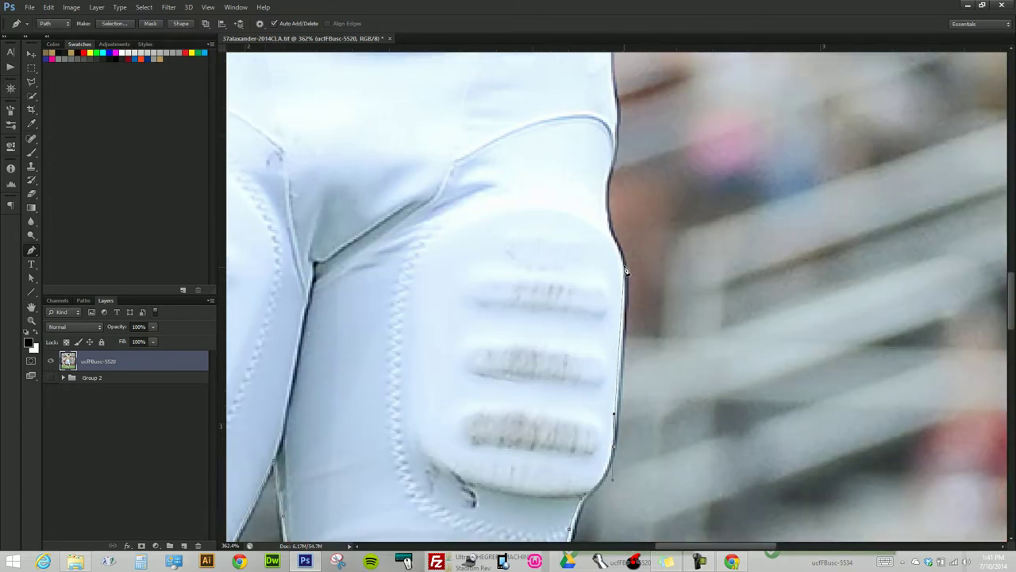
{"action": "left_click", "coordinate": [618, 247]}
{"action": "mouse_move", "coordinate": [612, 240]}
{"action": "left_mouse_down"}
{"action": "mouse_move", "coordinate": [588, 215]}
{"action": "mouse_move", "coordinate": [586, 225]}
{"action": "left_mouse_up"}
{"action": "left_click", "coordinate": [611, 237], "text": "alt"}
{"action": "left_click", "coordinate": [609, 172]}
{"action": "left_click", "coordinate": [610, 166], "text": "ctrl"}
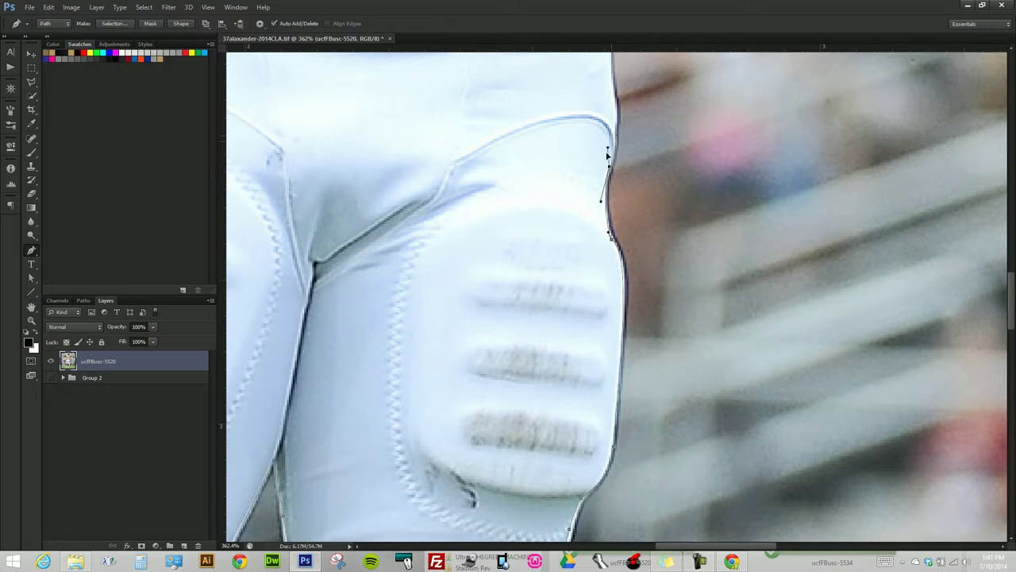
{"action": "left_click", "coordinate": [614, 99], "text": "ctrl"}
- Trace up the jersey side beside the 57 to the underarm
{"action": "scroll", "coordinate": [581, 272], "scroll_direction": "up", "scroll_amount": 3}
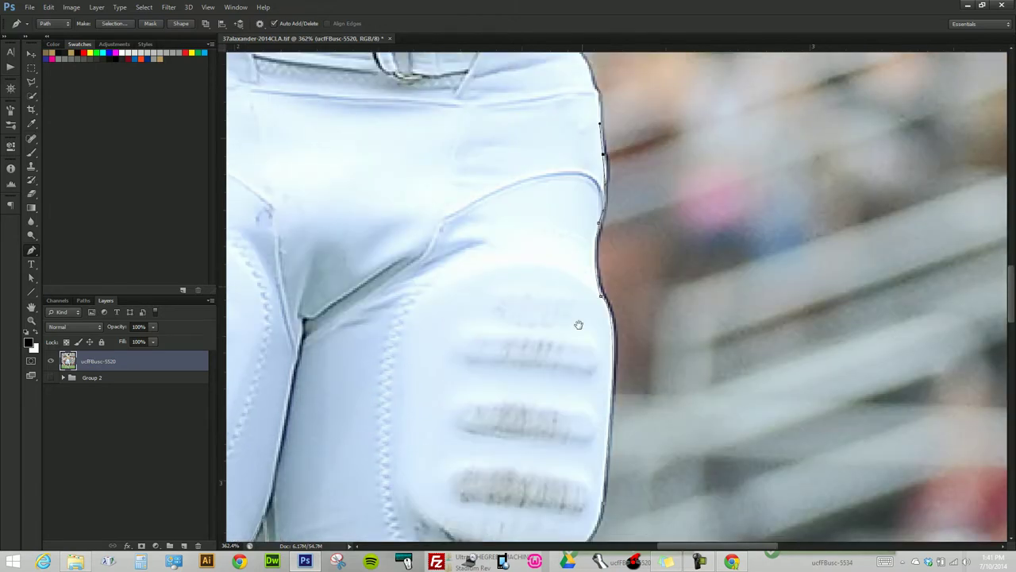
{"action": "scroll", "coordinate": [574, 394], "scroll_direction": "up", "scroll_amount": 5}
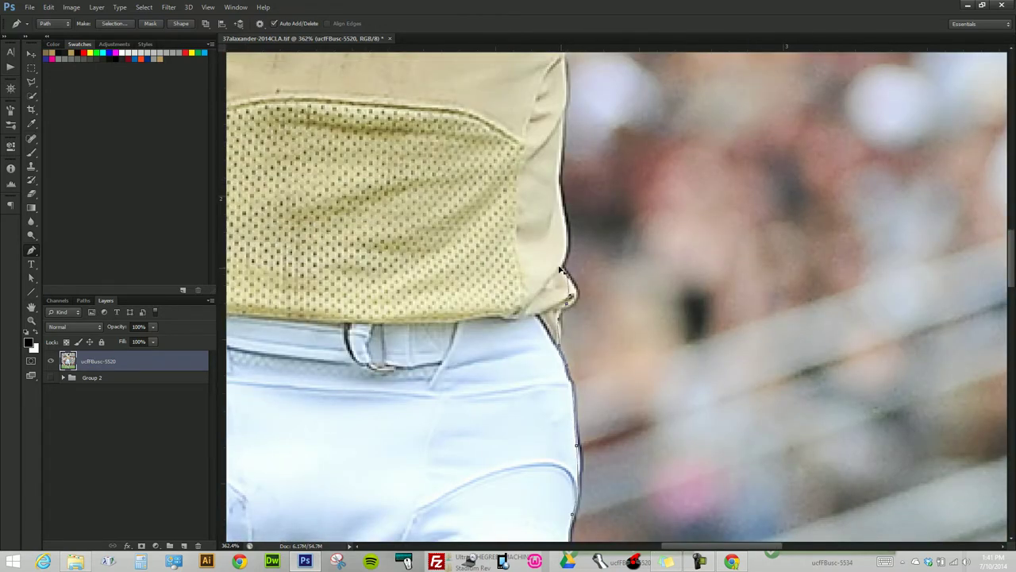
{"action": "left_click_drag", "start_coordinate": [565, 252], "coordinate": [559, 197]}
{"action": "left_click", "coordinate": [560, 162]}
{"action": "left_click_drag", "start_coordinate": [563, 89], "coordinate": [565, 435]}
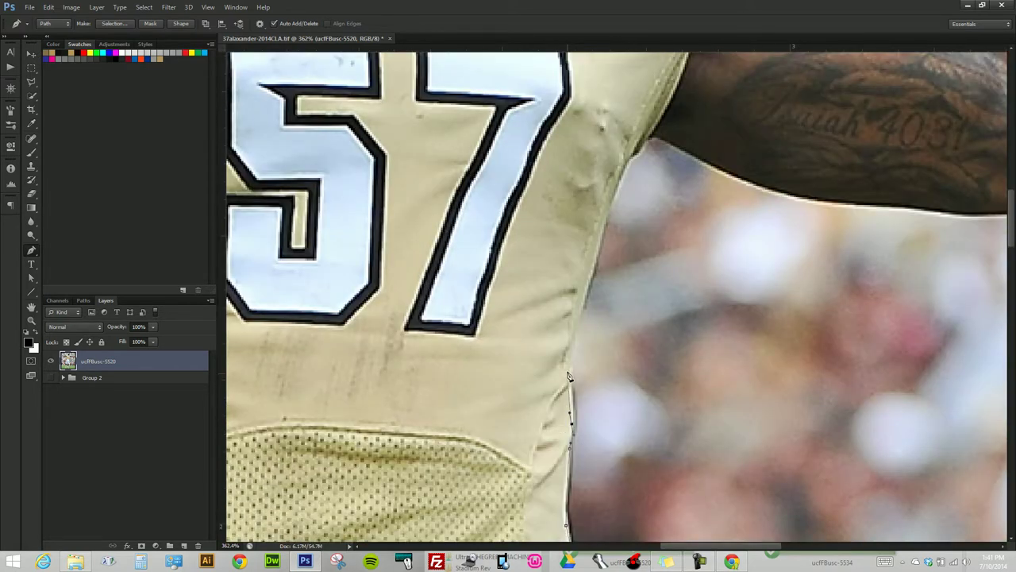
{"action": "left_click", "coordinate": [567, 357]}
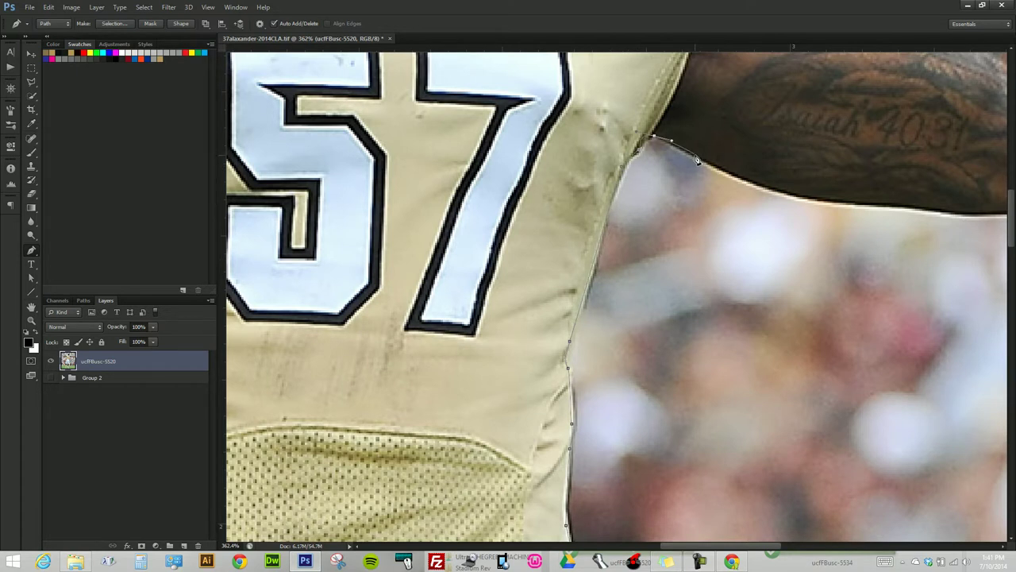
- Place curved anchors along the tattooed forearm's underside up to the white wristband
{"action": "left_click", "coordinate": [705, 158]}
{"action": "left_click", "coordinate": [794, 194]}
{"action": "left_click", "coordinate": [833, 200]}
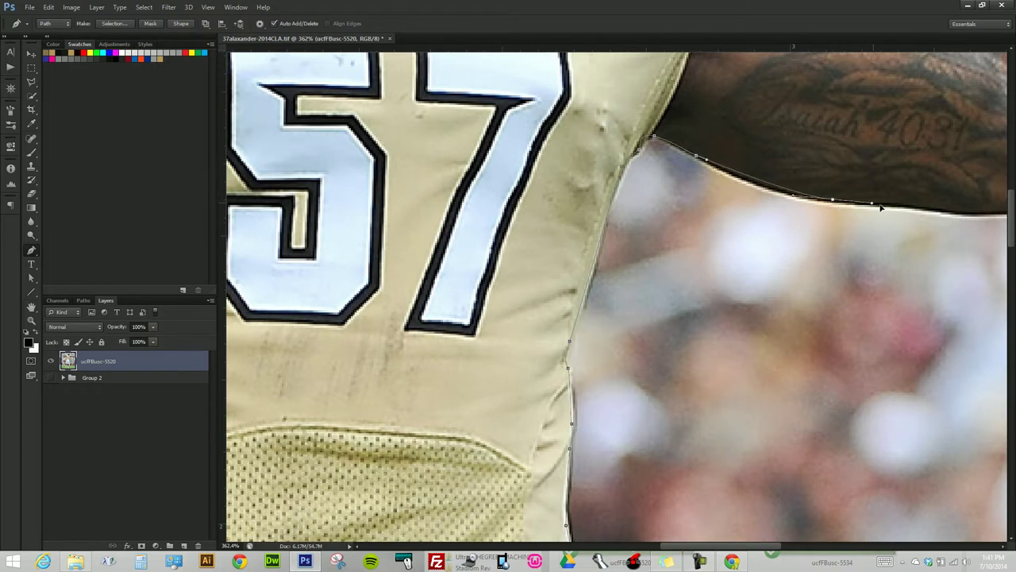
{"action": "mouse_move", "coordinate": [873, 205]}
{"action": "left_mouse_down"}
{"action": "mouse_move", "coordinate": [922, 210]}
{"action": "mouse_move", "coordinate": [576, 254]}
{"action": "mouse_move", "coordinate": [518, 286]}
{"action": "left_mouse_up"}
{"action": "left_click_drag", "start_coordinate": [499, 286], "coordinate": [505, 280]}
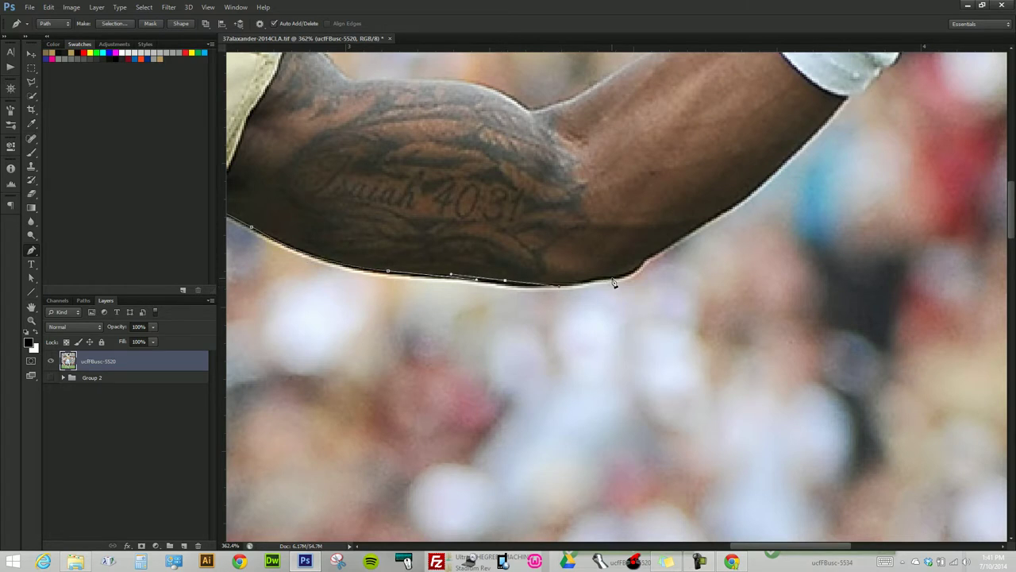
{"action": "left_click_drag", "start_coordinate": [587, 281], "coordinate": [642, 263]}
{"action": "left_click_drag", "start_coordinate": [713, 216], "coordinate": [742, 205]}
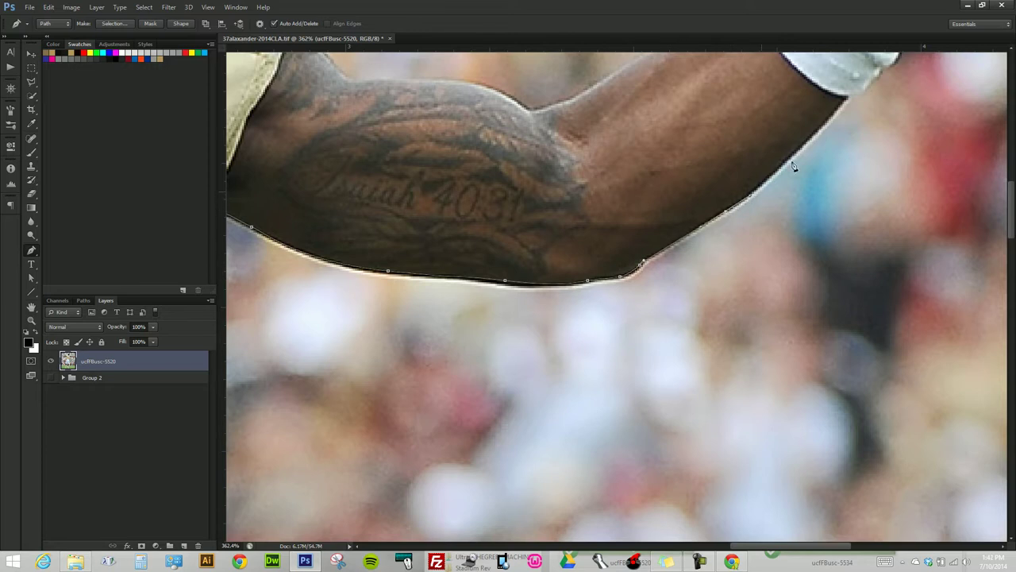
{"action": "mouse_move", "coordinate": [846, 105]}
{"action": "left_mouse_down"}
{"action": "mouse_move", "coordinate": [857, 92]}
{"action": "mouse_move", "coordinate": [665, 329]}
{"action": "left_mouse_up"}
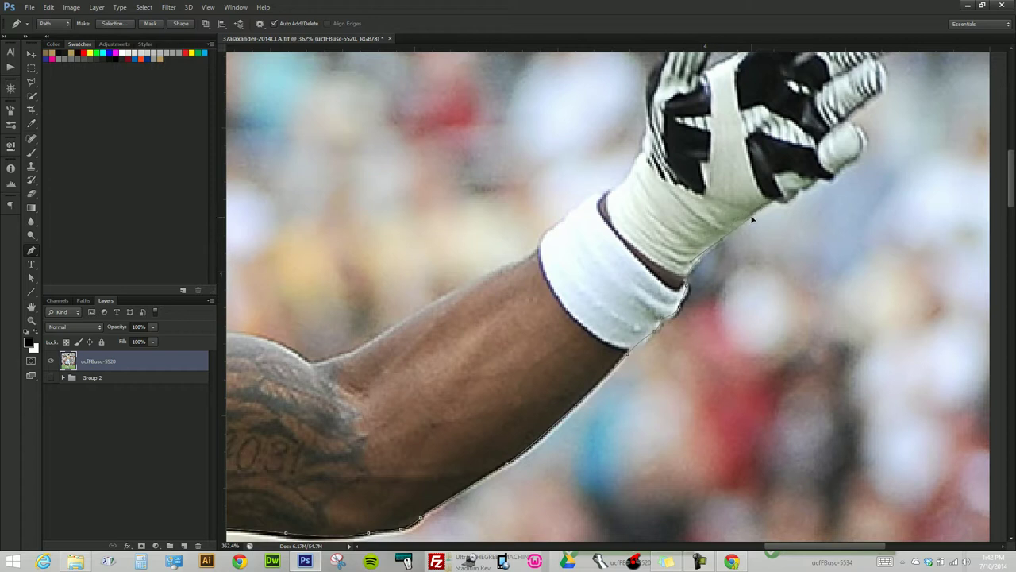
- Trace the path around the wristband and gloved hand with curved Pen anchors
{"action": "left_click_drag", "start_coordinate": [777, 203], "coordinate": [795, 229]}
{"action": "left_click", "coordinate": [802, 198]}
{"action": "key", "text": "a"}
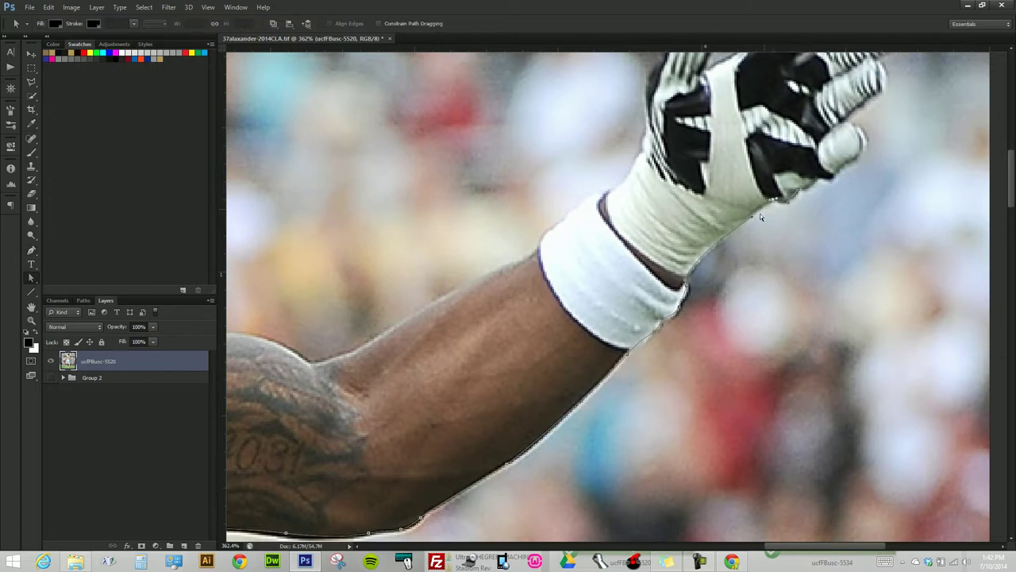
{"action": "key", "text": "p"}
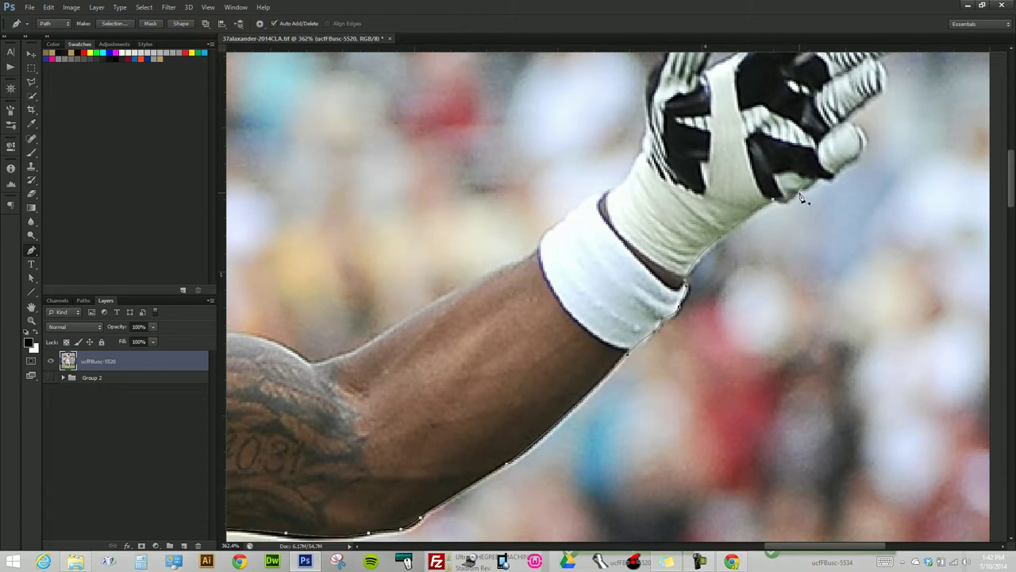
{"action": "left_click", "coordinate": [775, 199]}
{"action": "left_click_drag", "start_coordinate": [847, 122], "coordinate": [818, 121]}
{"action": "left_click", "coordinate": [848, 122], "text": "alt"}
{"action": "left_click_drag", "start_coordinate": [869, 57], "coordinate": [760, 242]}
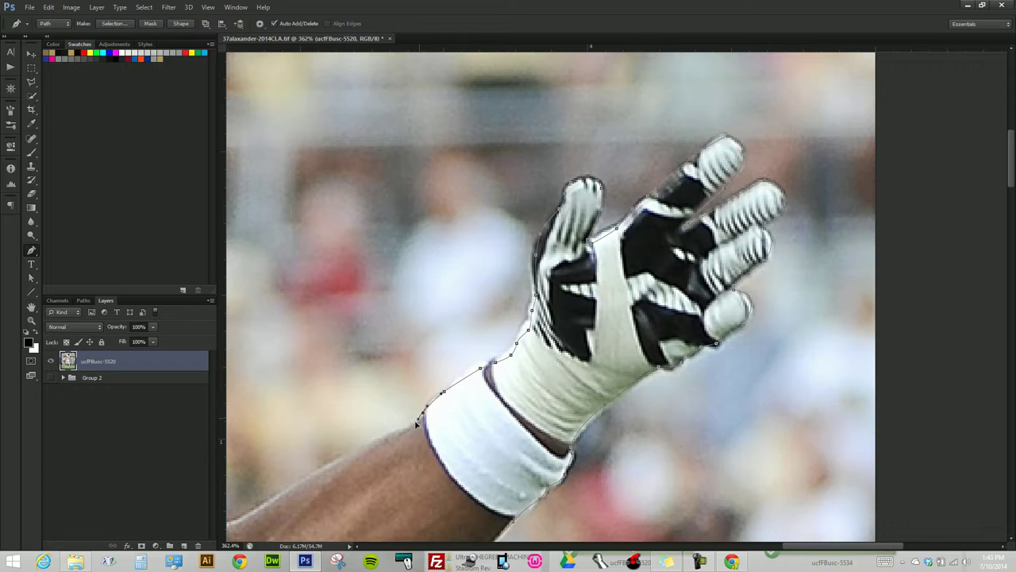
- Continue the outline along the arm's top edge and up the jersey sleeve to the shoulder
{"action": "left_click_drag", "start_coordinate": [415, 425], "coordinate": [707, 266]}
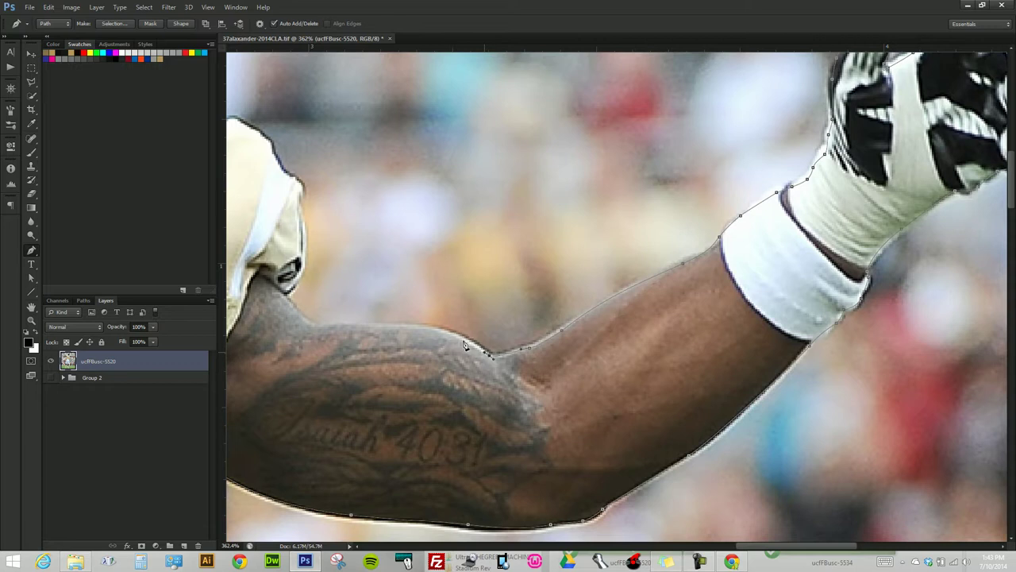
{"action": "left_click_drag", "start_coordinate": [404, 325], "coordinate": [347, 330]}
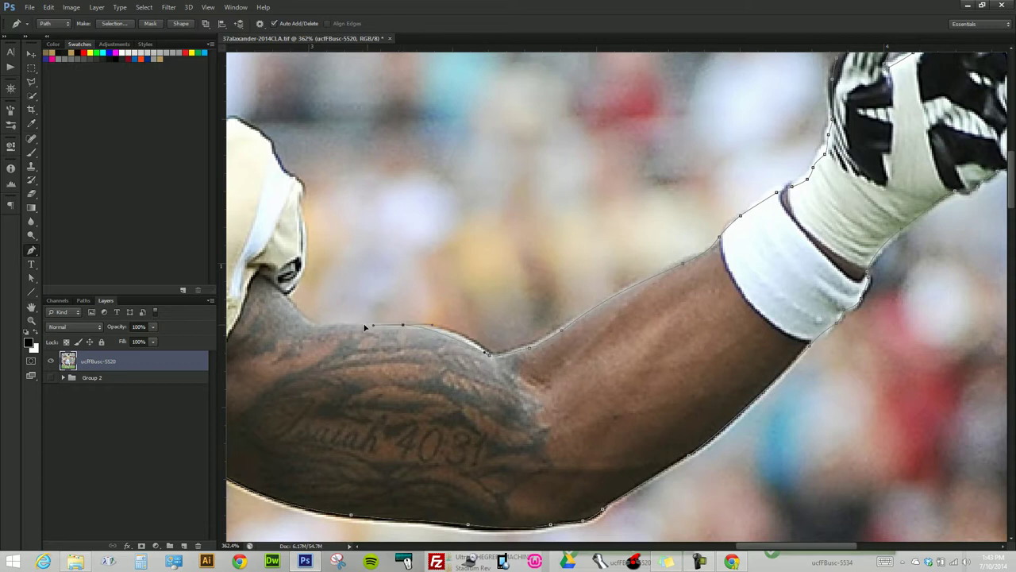
{"action": "left_click", "coordinate": [312, 324]}
{"action": "left_click_drag", "start_coordinate": [304, 223], "coordinate": [300, 188]}
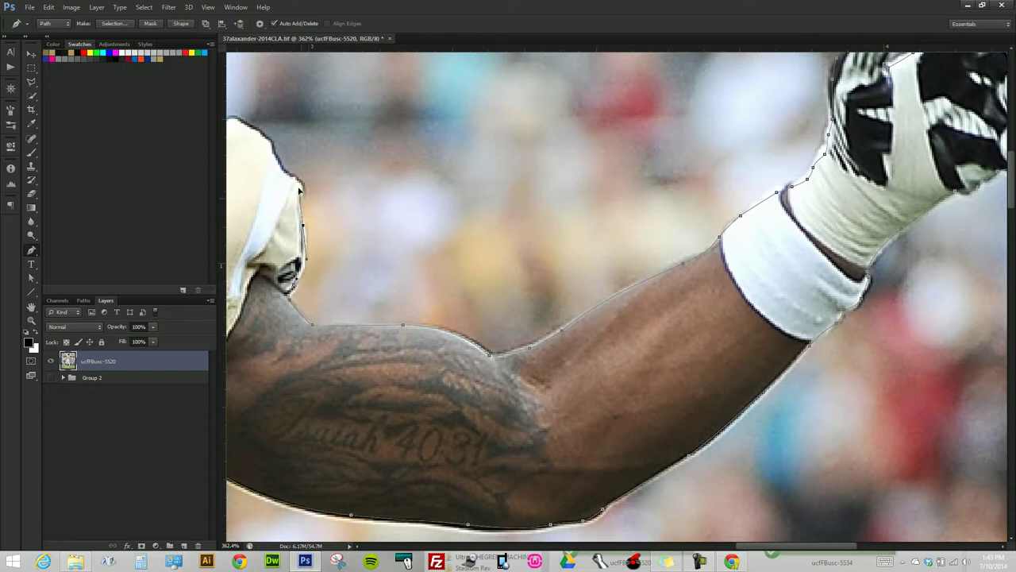
{"action": "left_click", "coordinate": [289, 177]}
{"action": "left_click", "coordinate": [253, 129]}
- Add anchors across the shoulder-pad top and up the facemask's front edge to its corner
{"action": "left_click_drag", "start_coordinate": [347, 157], "coordinate": [783, 270]}
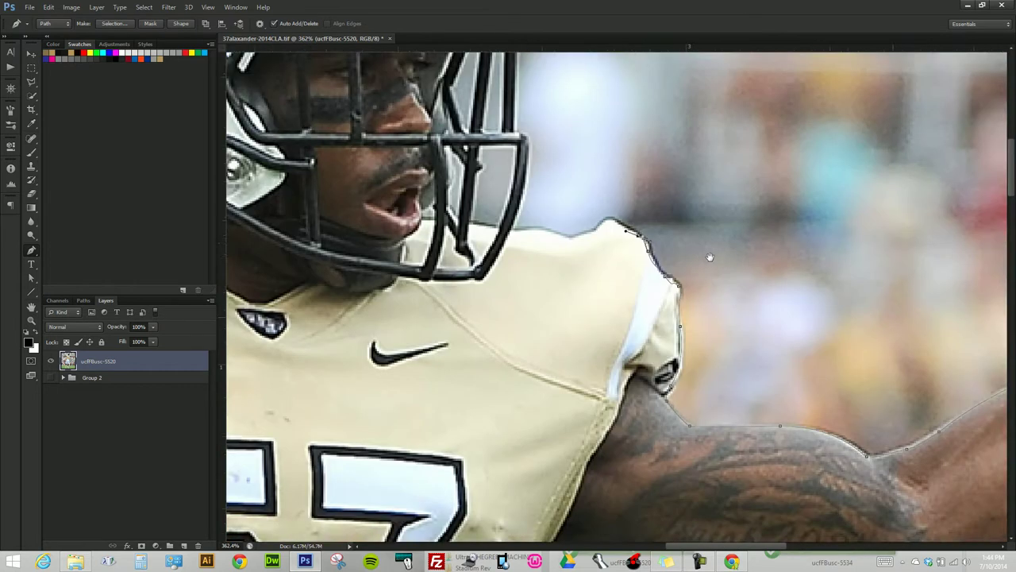
{"action": "left_click", "coordinate": [655, 254]}
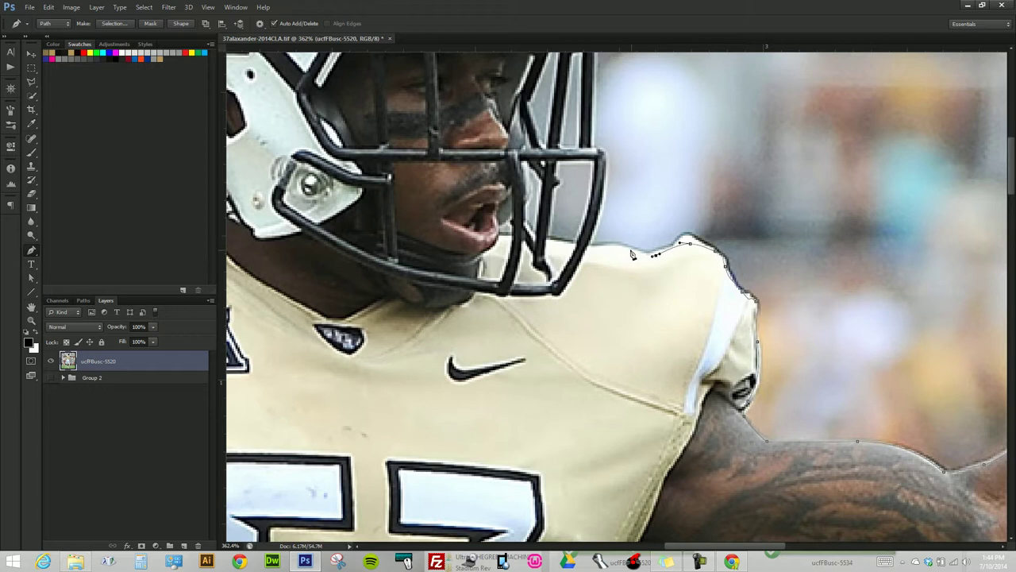
{"action": "left_click", "coordinate": [616, 247]}
{"action": "left_click_drag", "start_coordinate": [609, 190], "coordinate": [604, 126]}
{"action": "left_click", "coordinate": [602, 150]}
{"action": "scroll", "coordinate": [596, 182], "scroll_direction": "up", "scroll_amount": 2}
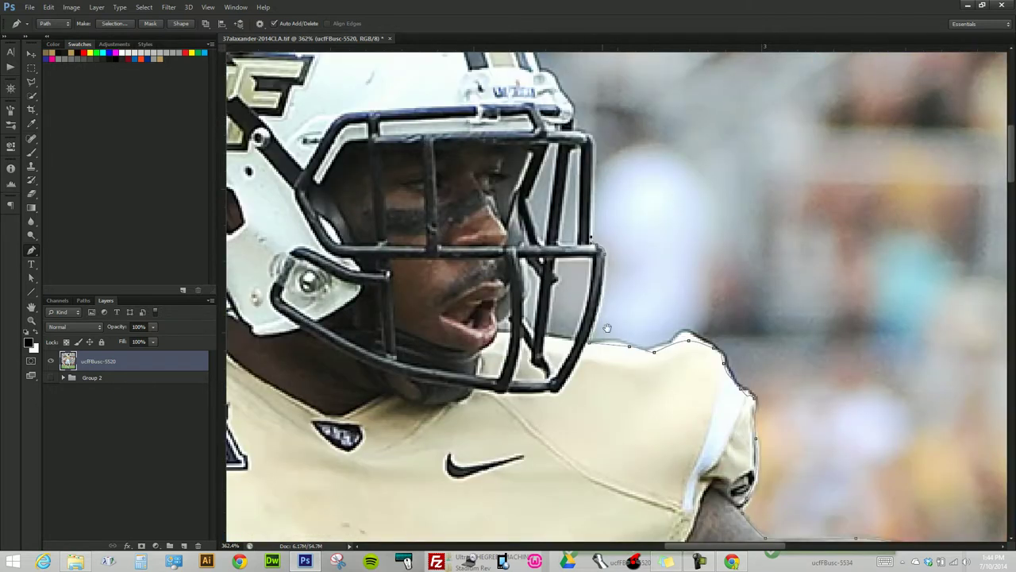
{"action": "scroll", "coordinate": [598, 238], "scroll_direction": "up", "scroll_amount": 3}
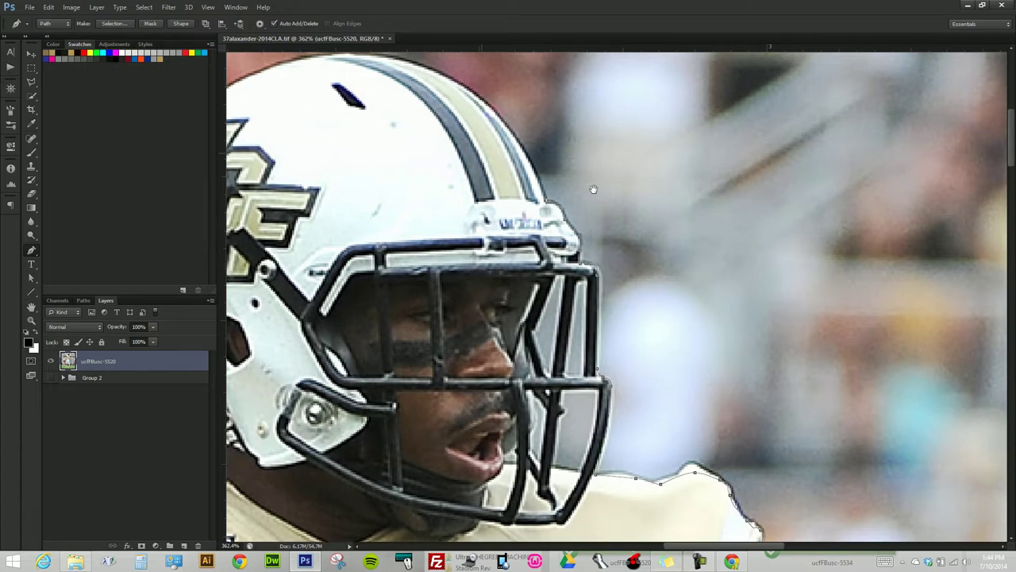
- Arc the path over the helmet crown and down its back edge to the neck
{"action": "left_click_drag", "start_coordinate": [544, 200], "coordinate": [679, 262]}
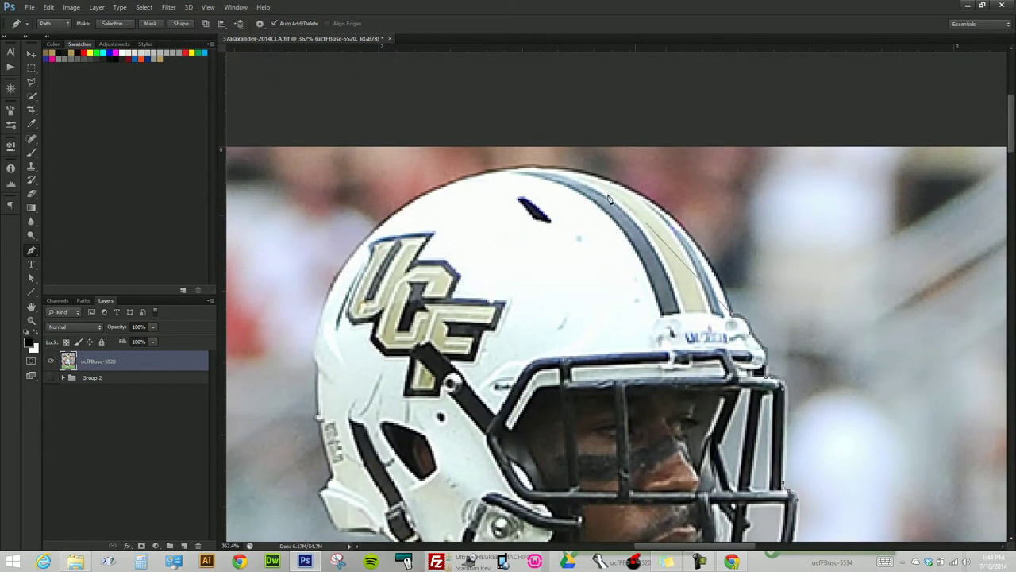
{"action": "mouse_move", "coordinate": [573, 171]}
{"action": "left_mouse_down"}
{"action": "mouse_move", "coordinate": [457, 175]}
{"action": "mouse_move", "coordinate": [457, 156]}
{"action": "left_mouse_up"}
{"action": "left_click_drag", "start_coordinate": [458, 157], "coordinate": [457, 157]}
{"action": "mouse_move", "coordinate": [320, 367]}
{"action": "left_mouse_down"}
{"action": "mouse_move", "coordinate": [315, 465]}
{"action": "mouse_move", "coordinate": [325, 465]}
{"action": "left_mouse_up"}
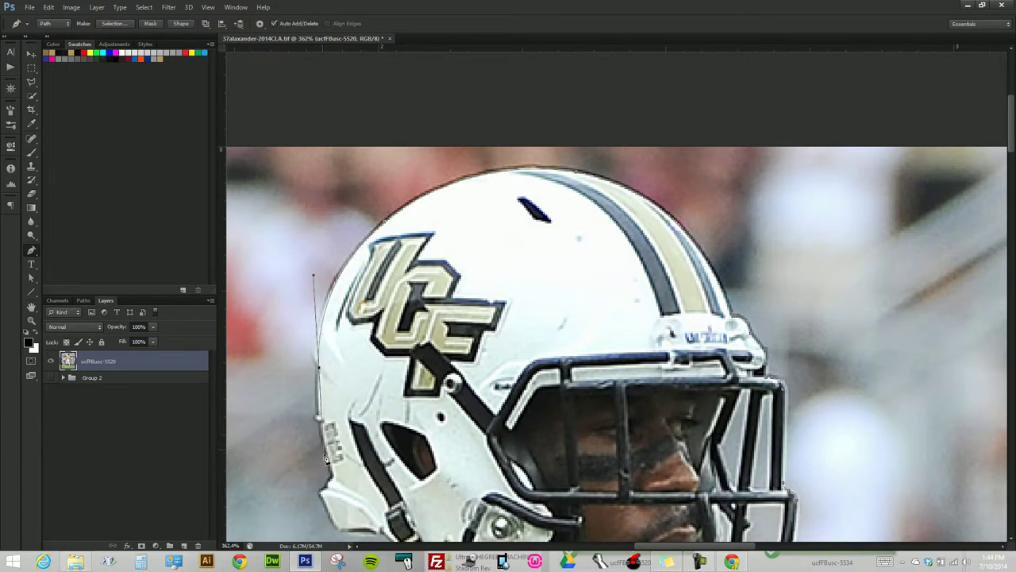
{"action": "left_click_drag", "start_coordinate": [325, 459], "coordinate": [333, 480]}
{"action": "left_click_drag", "start_coordinate": [395, 532], "coordinate": [458, 334]}
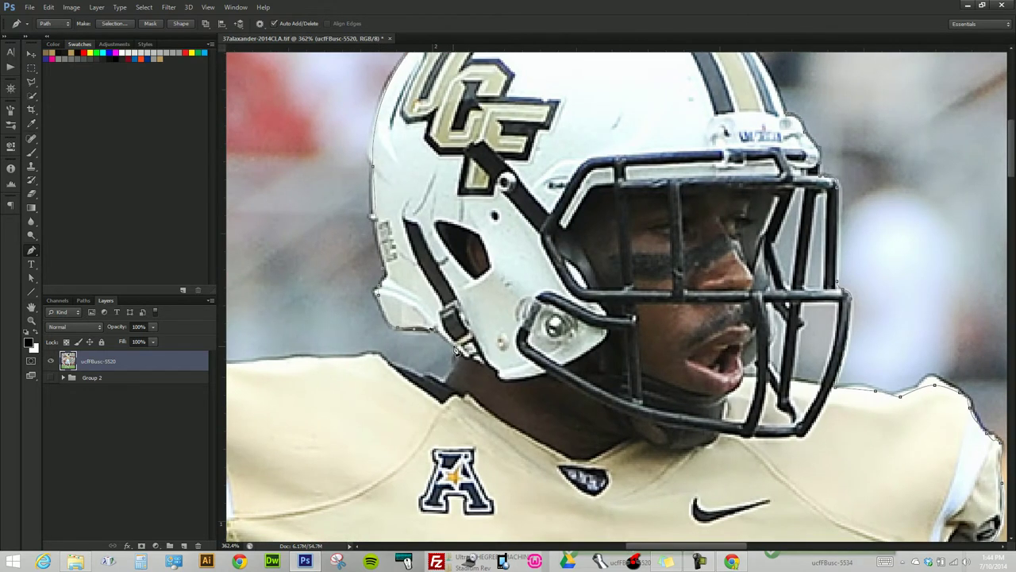
{"action": "left_click", "coordinate": [446, 388]}
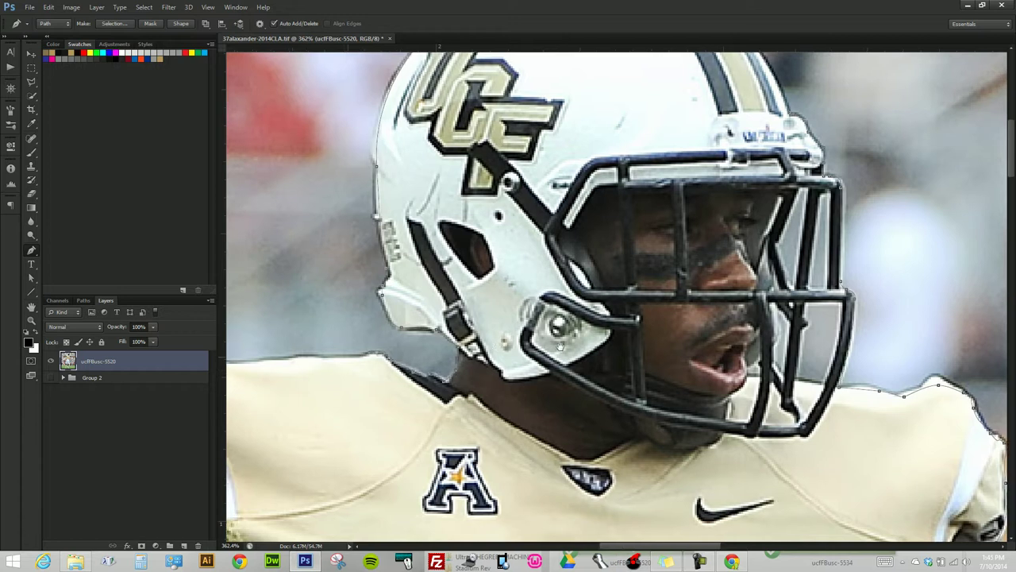
{"action": "left_click_drag", "start_coordinate": [362, 356], "coordinate": [605, 349]}
- Place anchors across the far shoulder top and down the sleeve's outer edge
{"action": "left_click", "coordinate": [609, 346]}
{"action": "left_click", "coordinate": [563, 347]}
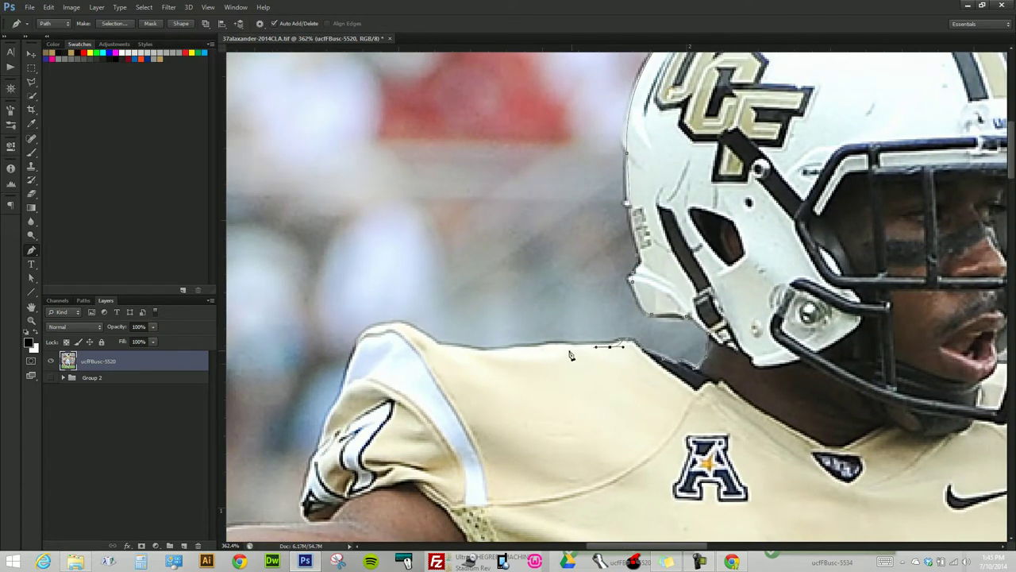
{"action": "left_click", "coordinate": [492, 351]}
{"action": "left_click", "coordinate": [433, 343]}
{"action": "left_click", "coordinate": [405, 329]}
{"action": "left_click", "coordinate": [359, 352]}
{"action": "left_click", "coordinate": [346, 386]}
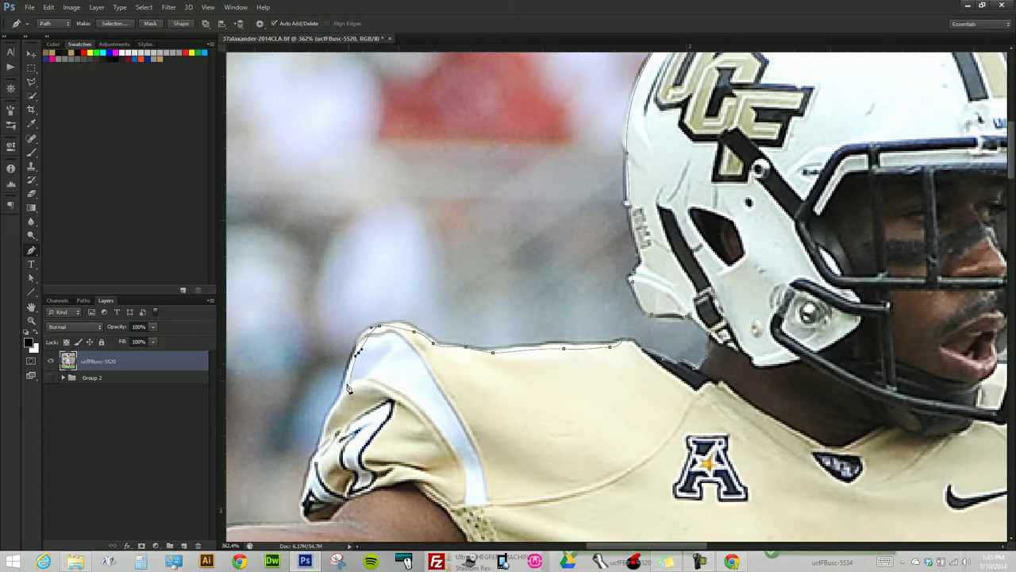
{"action": "left_click", "coordinate": [320, 446]}
{"action": "left_click", "coordinate": [309, 476]}
{"action": "left_click", "coordinate": [305, 502]}
- Extend the outline along the raised arm's top edge past the elbow crease
{"action": "left_click_drag", "start_coordinate": [311, 524], "coordinate": [708, 410]}
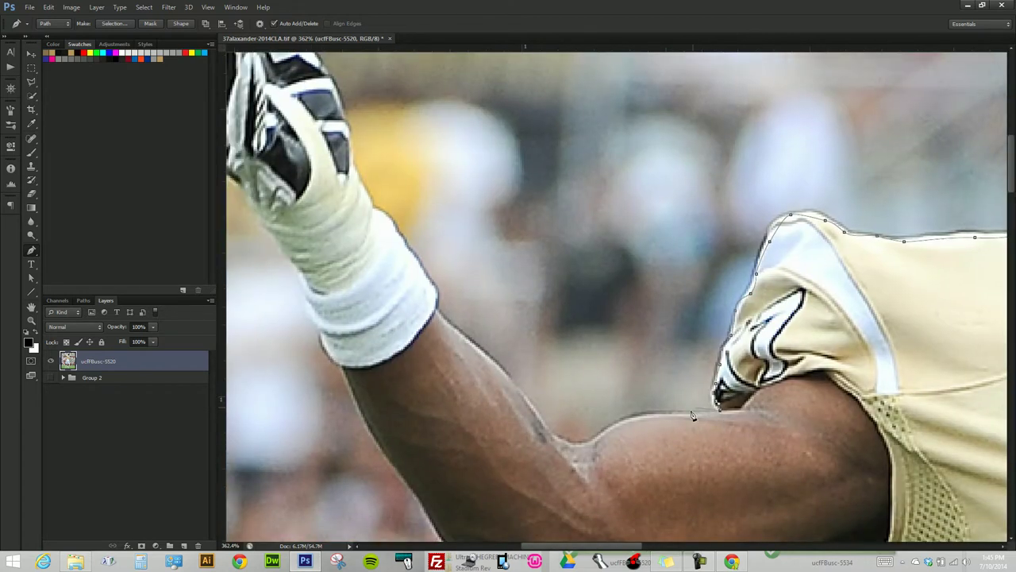
{"action": "left_click", "coordinate": [616, 423]}
{"action": "left_click", "coordinate": [598, 439]}
{"action": "left_click", "coordinate": [558, 437]}
- Trace up the wrist and the glove's right edge around the first fingertip
{"action": "left_click", "coordinate": [392, 226]}
{"action": "left_click", "coordinate": [372, 201]}
{"action": "left_click_drag", "start_coordinate": [416, 173], "coordinate": [563, 318]}
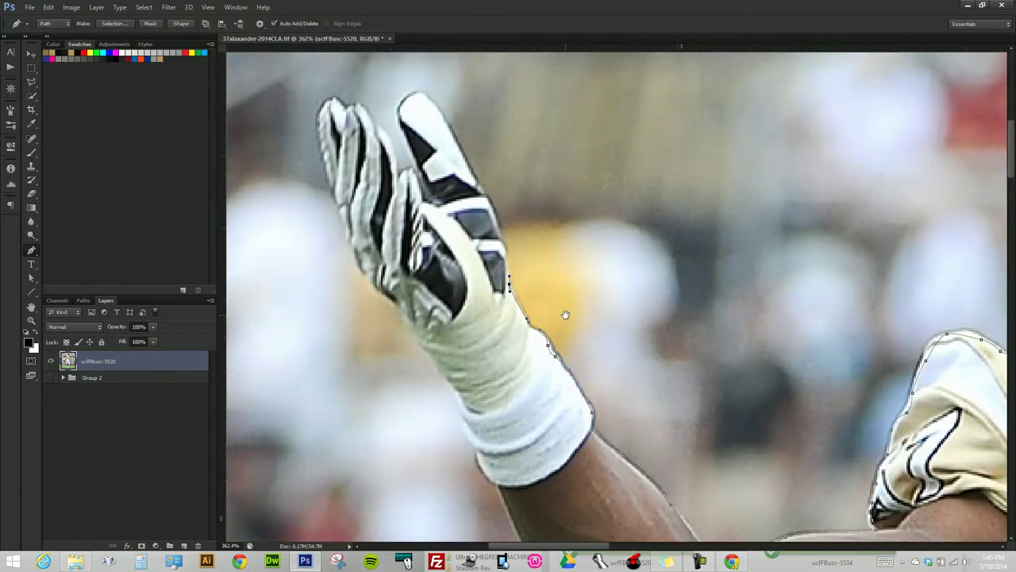
{"action": "left_click", "coordinate": [560, 313]}
{"action": "left_click", "coordinate": [548, 270]}
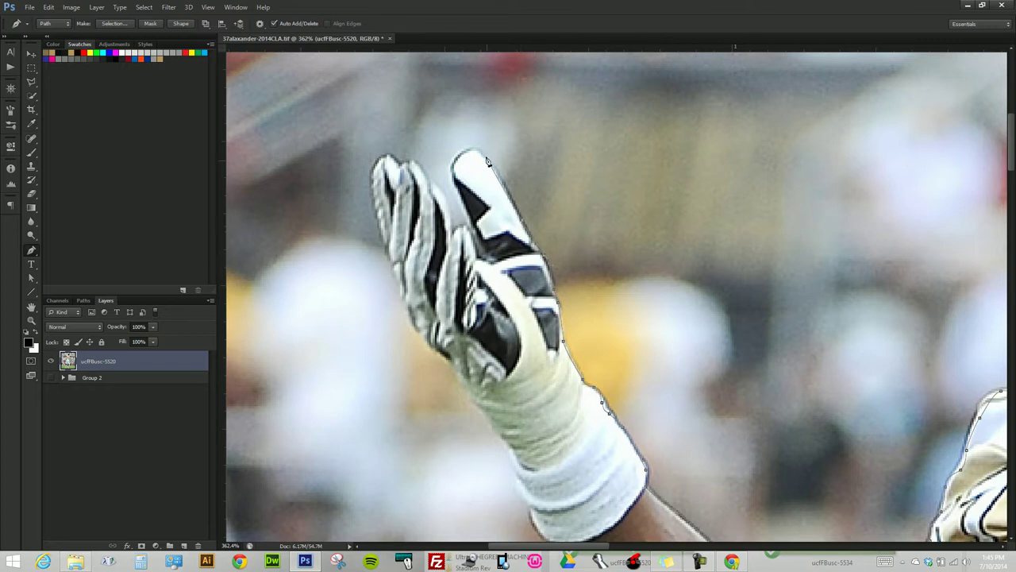
{"action": "left_click_drag", "start_coordinate": [480, 152], "coordinate": [461, 148]}
{"action": "left_click", "coordinate": [451, 160]}
- Curve the path over the next finger and down the glove's left edge toward the wristband
{"action": "left_click", "coordinate": [470, 225]}
{"action": "left_click_drag", "start_coordinate": [447, 212], "coordinate": [433, 185]}
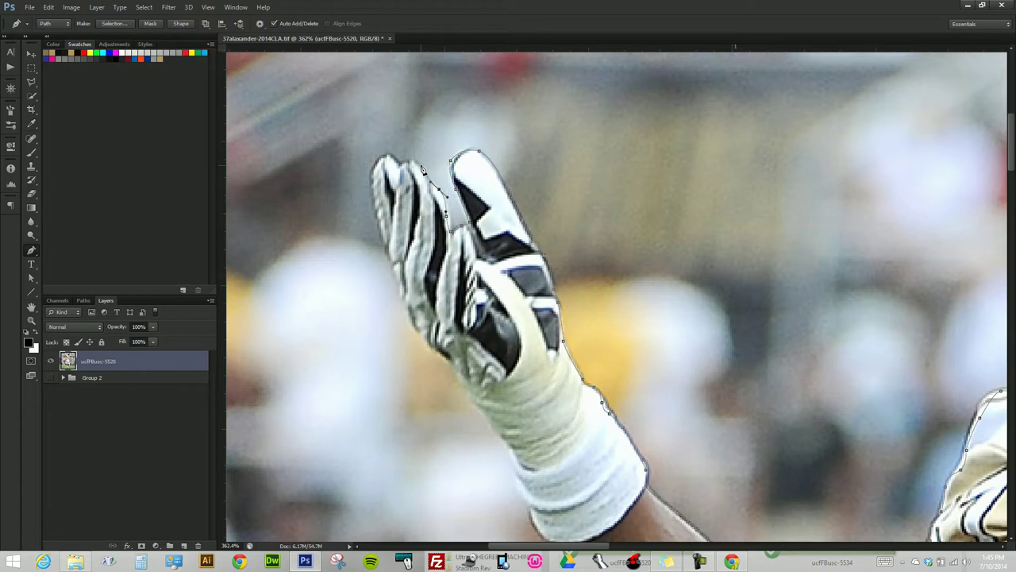
{"action": "left_click_drag", "start_coordinate": [421, 162], "coordinate": [413, 164]}
{"action": "left_click_drag", "start_coordinate": [388, 155], "coordinate": [374, 173]}
{"action": "left_click_drag", "start_coordinate": [391, 265], "coordinate": [407, 316]}
{"action": "left_click_drag", "start_coordinate": [483, 414], "coordinate": [499, 436]}
{"action": "left_click", "coordinate": [512, 456]}
- Anchor the path along the wristband and forearm edge, redoing one misplaced point
{"action": "scroll", "coordinate": [517, 484], "scroll_direction": "down", "scroll_amount": 5}
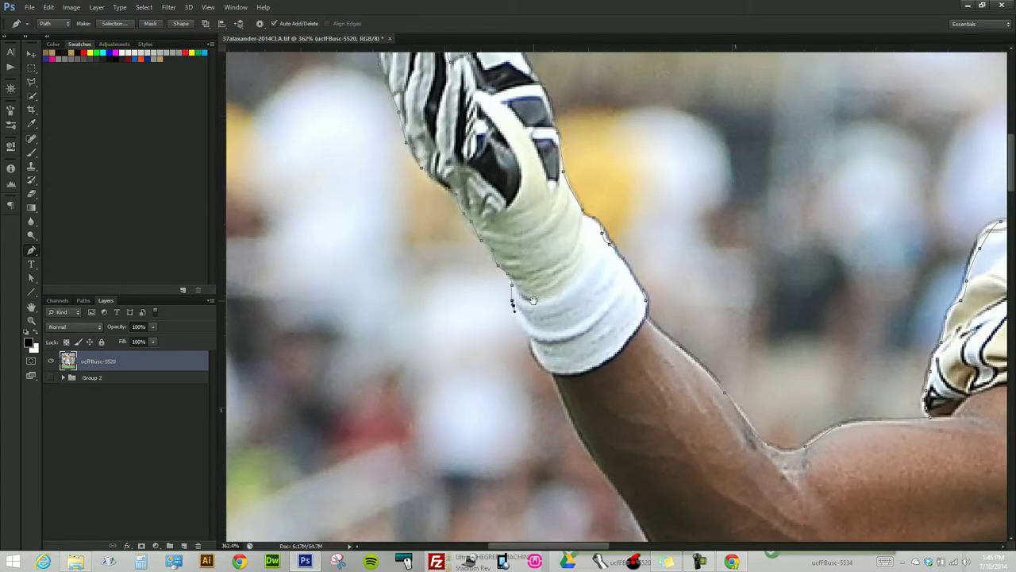
{"action": "left_click", "coordinate": [533, 343]}
{"action": "left_click", "coordinate": [556, 376]}
{"action": "scroll", "coordinate": [568, 409], "scroll_direction": "down", "scroll_amount": 5}
{"action": "scroll", "coordinate": [540, 334], "scroll_direction": "right", "scroll_amount": 2}
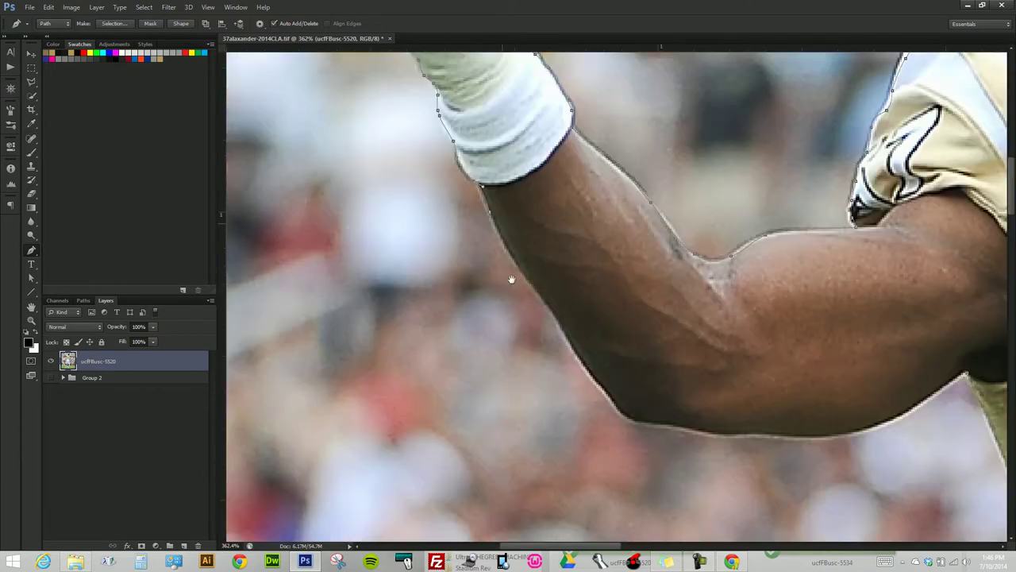
{"action": "left_click", "coordinate": [553, 315]}
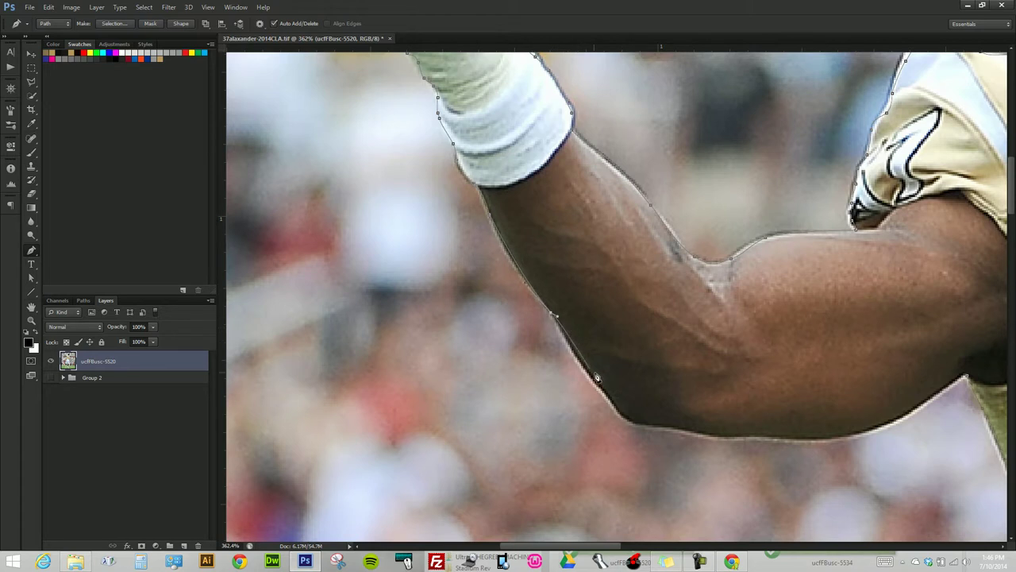
{"action": "left_click", "coordinate": [606, 388]}
{"action": "left_click", "coordinate": [641, 423]}
{"action": "key", "text": "ctrl+z"}
{"action": "left_click", "coordinate": [638, 423]}
- Curve the path under the elbow and along the upper arm's underside to the jersey sleeve
{"action": "left_click_drag", "start_coordinate": [700, 431], "coordinate": [730, 441]}
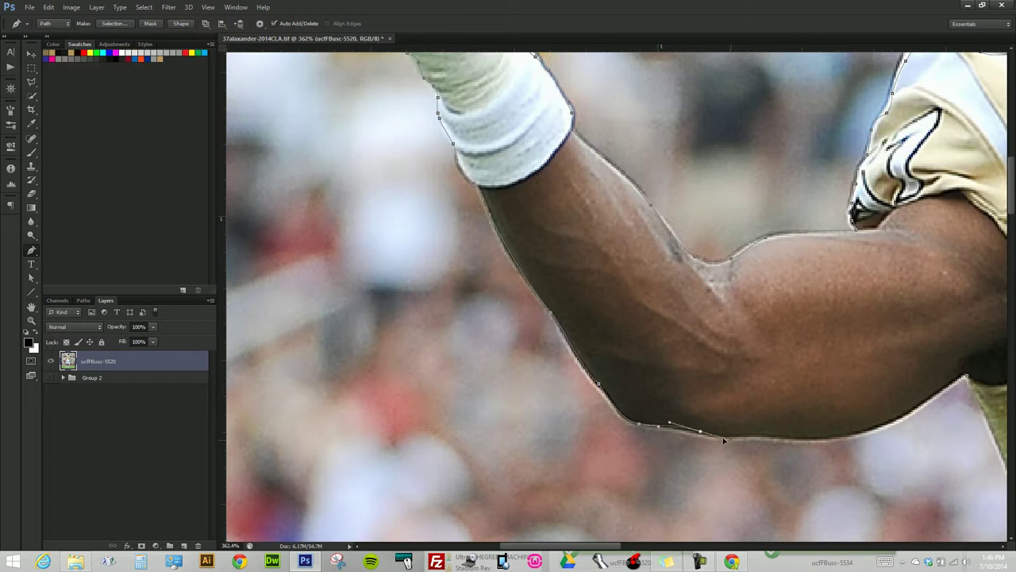
{"action": "mouse_move", "coordinate": [754, 433]}
{"action": "left_mouse_down"}
{"action": "mouse_move", "coordinate": [783, 430]}
{"action": "mouse_move", "coordinate": [775, 435]}
{"action": "left_mouse_up"}
{"action": "left_click_drag", "start_coordinate": [854, 434], "coordinate": [904, 418]}
{"action": "left_click_drag", "start_coordinate": [964, 381], "coordinate": [974, 381]}
{"action": "left_click_drag", "start_coordinate": [783, 293], "coordinate": [573, 294]}
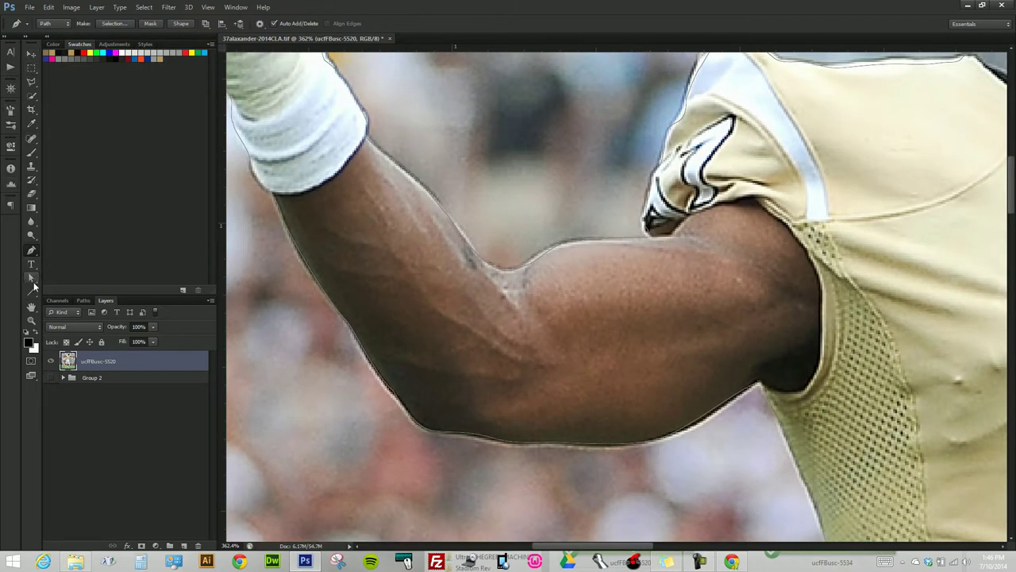
- Turn the closed player outline into a vector mask, then zoom out and back in to check it
{"action": "left_click", "coordinate": [31, 279]}
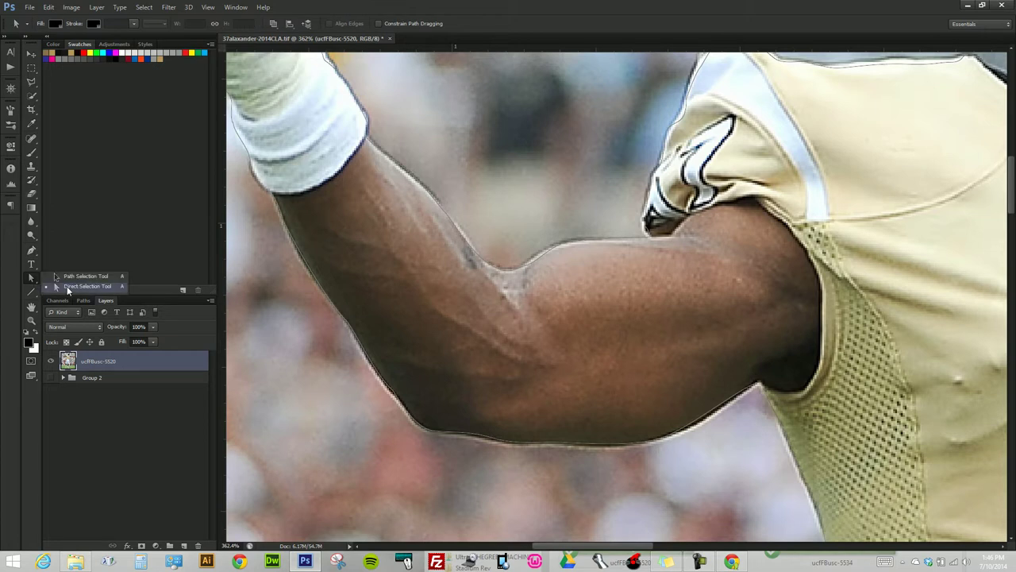
{"action": "left_click", "coordinate": [79, 286]}
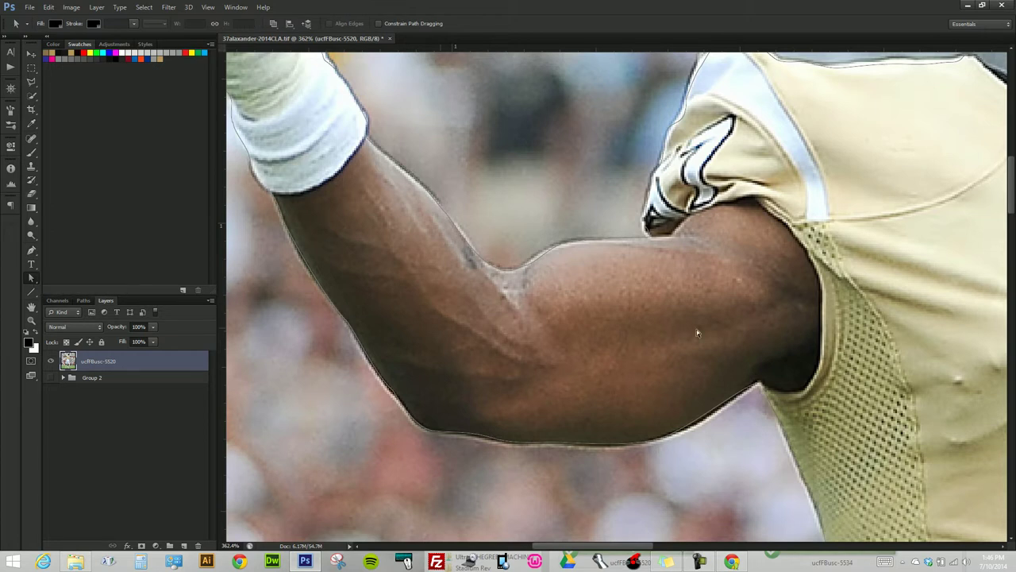
{"action": "right_click", "coordinate": [561, 247]}
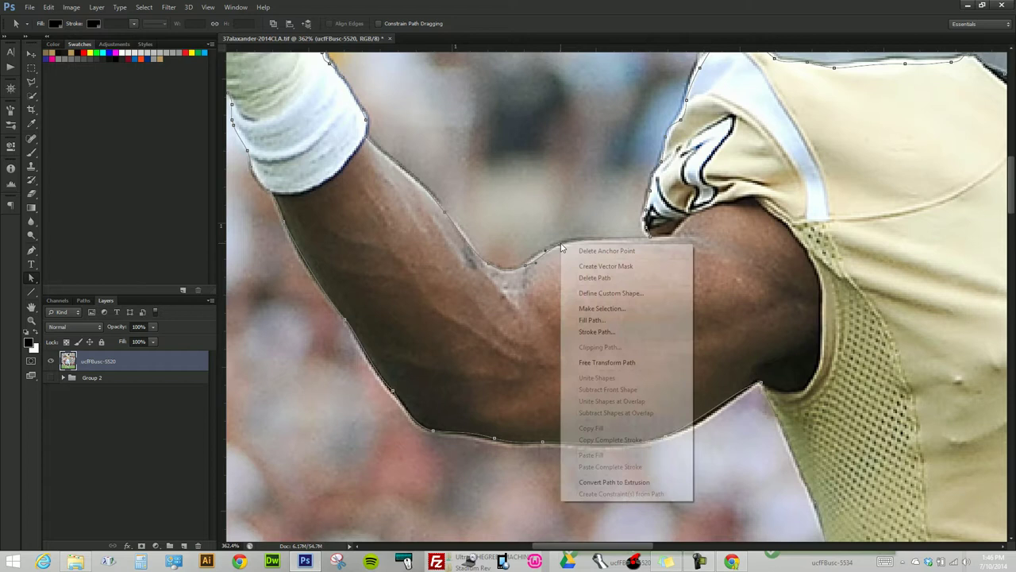
{"action": "left_click", "coordinate": [608, 267]}
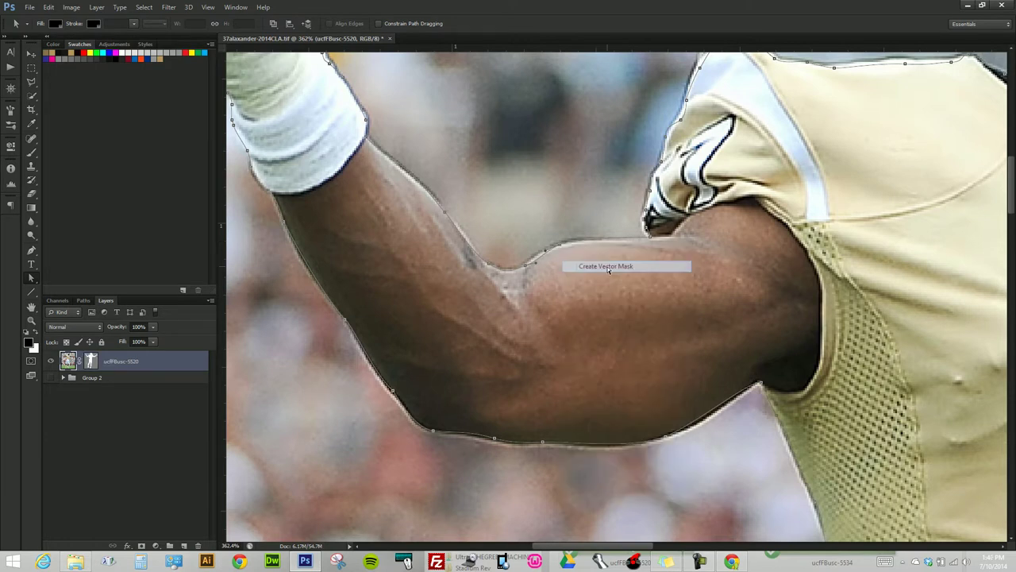
{"action": "scroll", "coordinate": [528, 214], "scroll_direction": "down", "scroll_amount": 2}
{"action": "scroll", "coordinate": [531, 216], "scroll_direction": "down", "scroll_amount": 2}
{"action": "scroll", "coordinate": [530, 216], "scroll_direction": "down", "scroll_amount": 2}
{"action": "scroll", "coordinate": [531, 216], "scroll_direction": "down", "scroll_amount": 2}
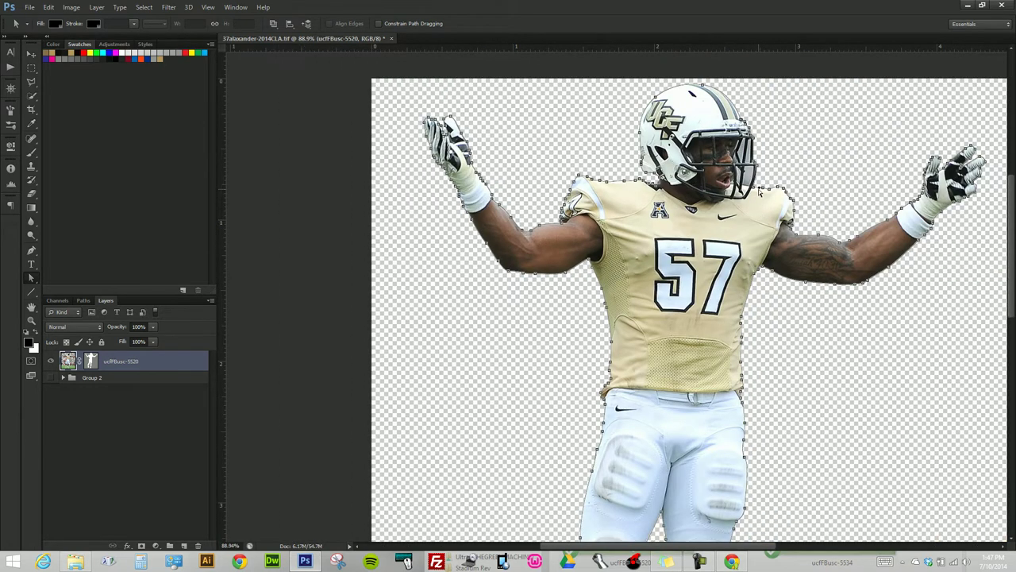
{"action": "scroll", "coordinate": [759, 194], "scroll_direction": "up", "scroll_amount": 2}
{"action": "scroll", "coordinate": [759, 189], "scroll_direction": "up", "scroll_amount": 2}
{"action": "scroll", "coordinate": [760, 180], "scroll_direction": "up", "scroll_amount": 3}
{"action": "scroll", "coordinate": [760, 176], "scroll_direction": "up", "scroll_amount": 1}
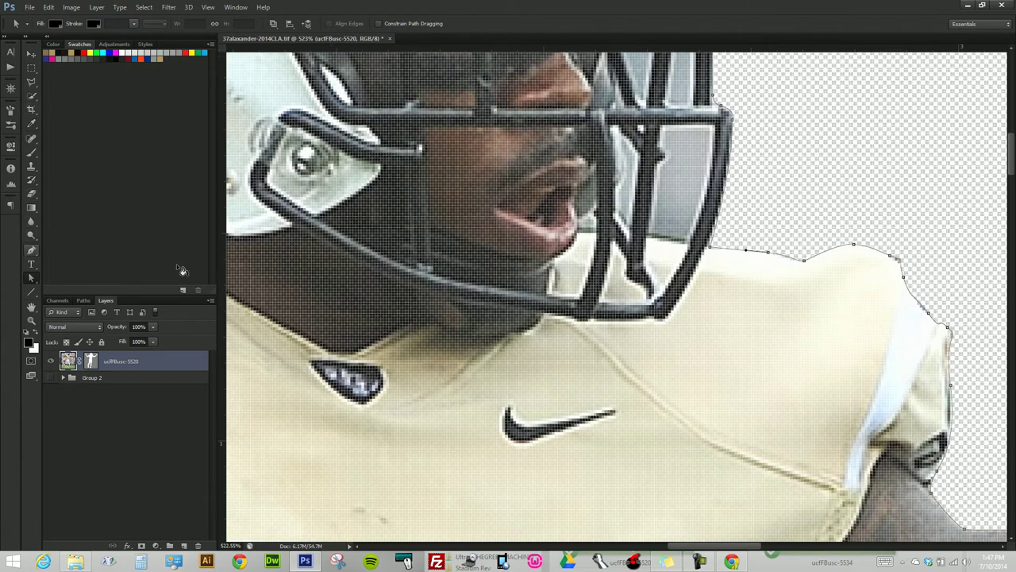
- Set the Pen's path operation to Subtract Front Shape after undoing a stray anchor
{"action": "left_click", "coordinate": [31, 252]}
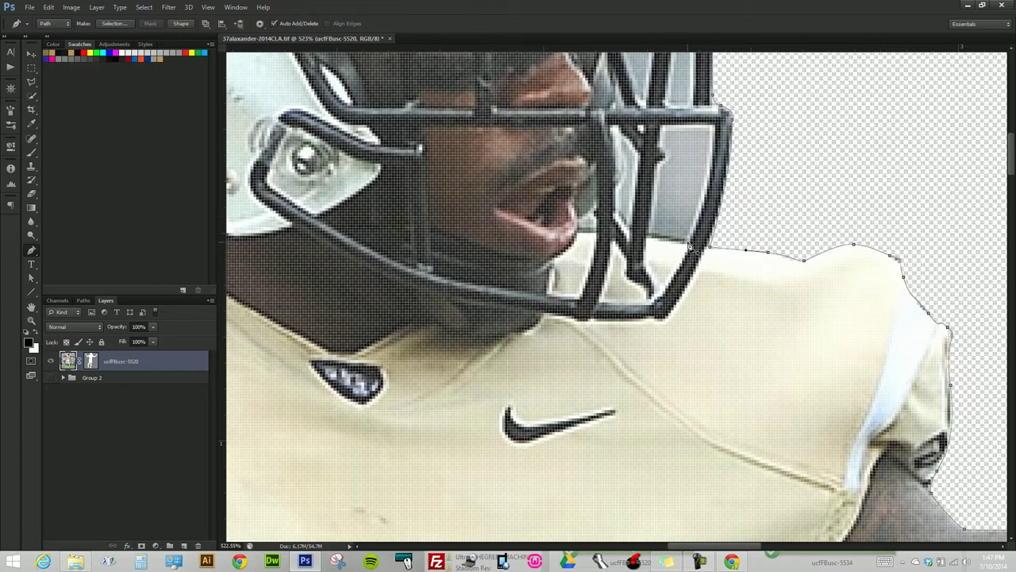
{"action": "left_click", "coordinate": [648, 238]}
{"action": "key", "text": "ctrl+z"}
{"action": "left_click", "coordinate": [222, 24]}
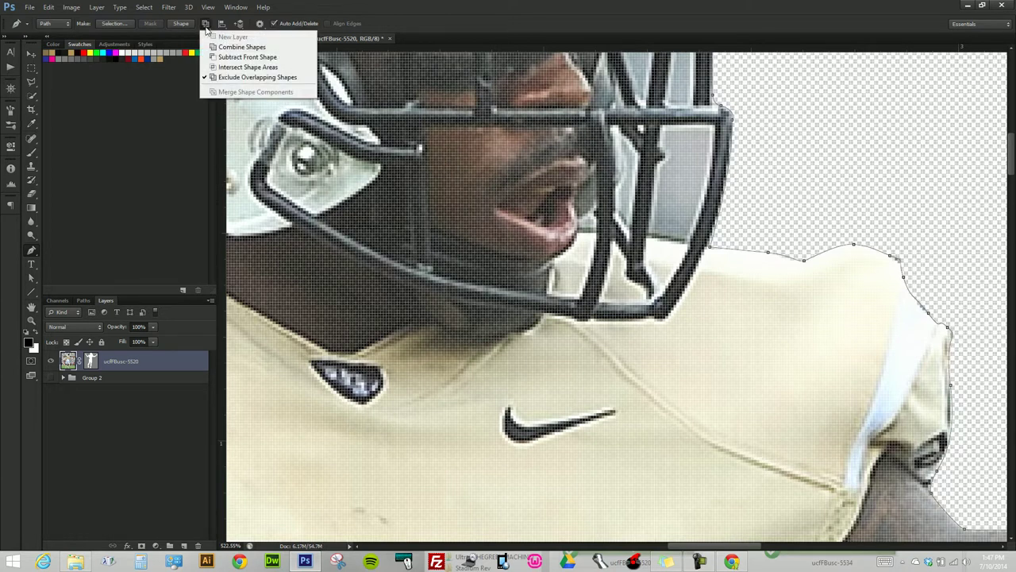
{"action": "left_click", "coordinate": [231, 58]}
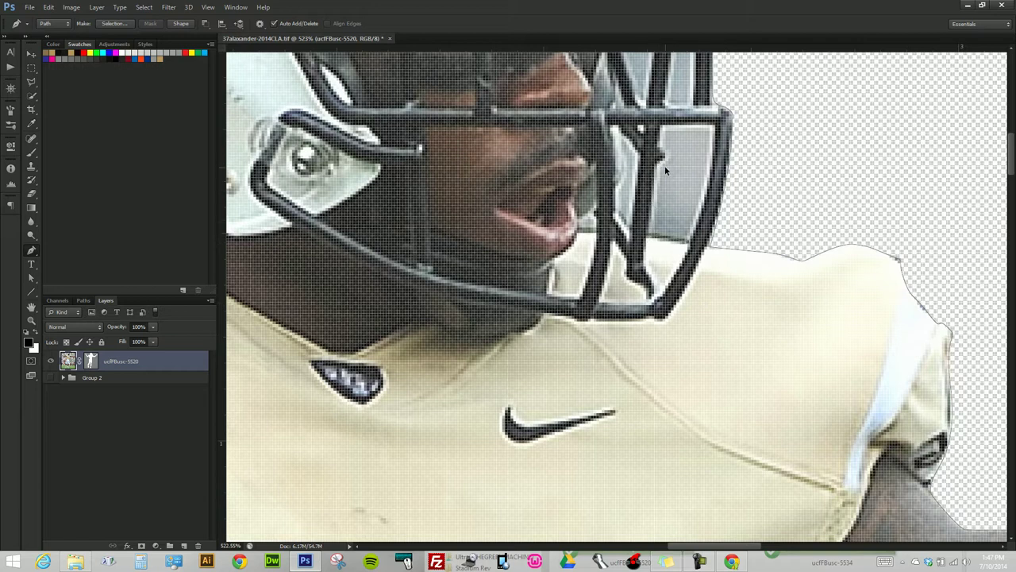
- Switch the path operation back to Combine Shapes and deselect the mask path
{"action": "key", "text": "a"}
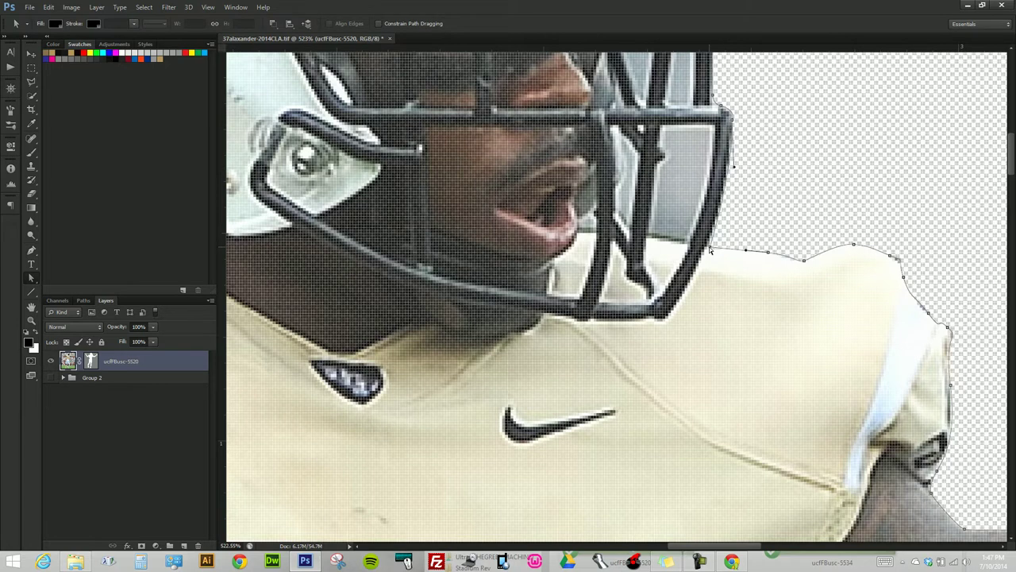
{"action": "key", "text": "p"}
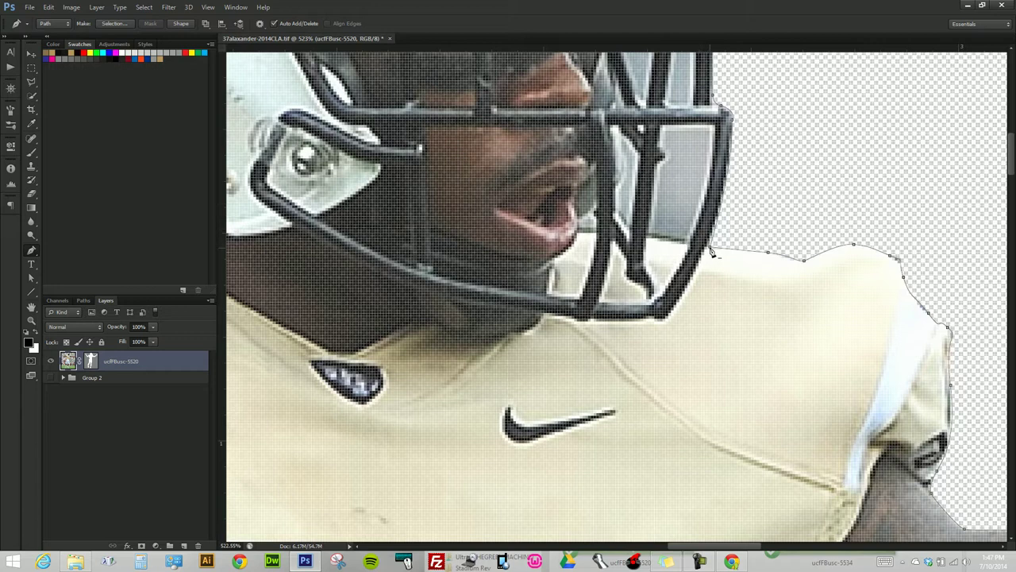
{"action": "key", "text": "a"}
{"action": "left_click", "coordinate": [273, 24]}
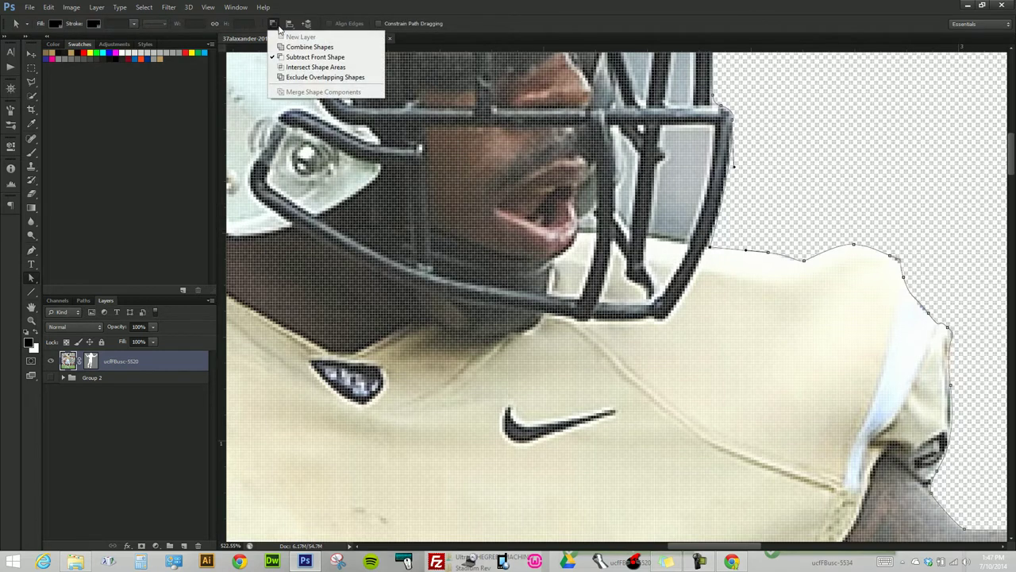
{"action": "left_click", "coordinate": [300, 47]}
{"action": "key", "text": "p"}
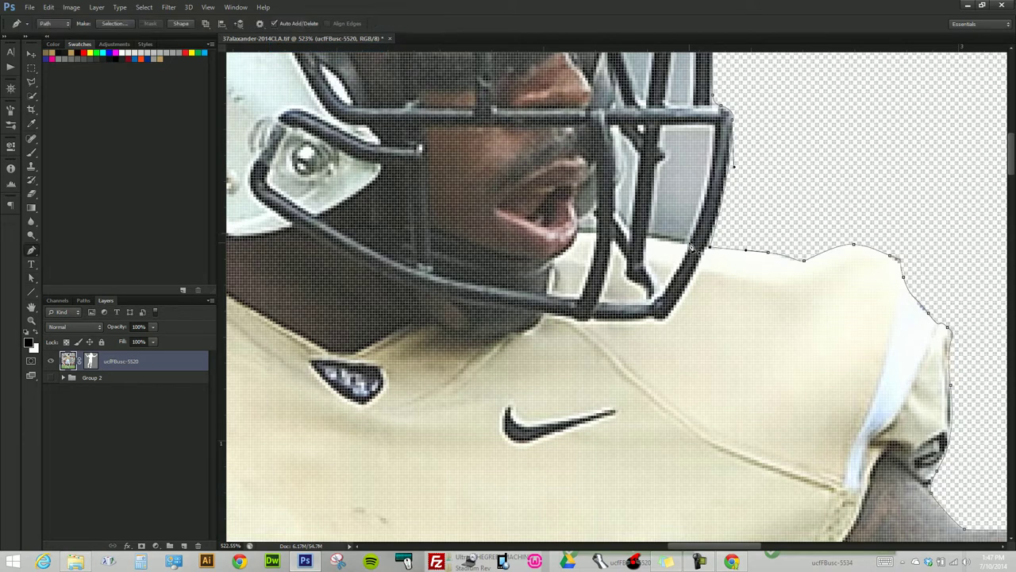
{"action": "key", "text": "Escape"}
- Begin a subtracting shape in the facemask gap and target the layer's vector mask
{"action": "left_click", "coordinate": [649, 216]}
{"action": "key", "text": "a"}
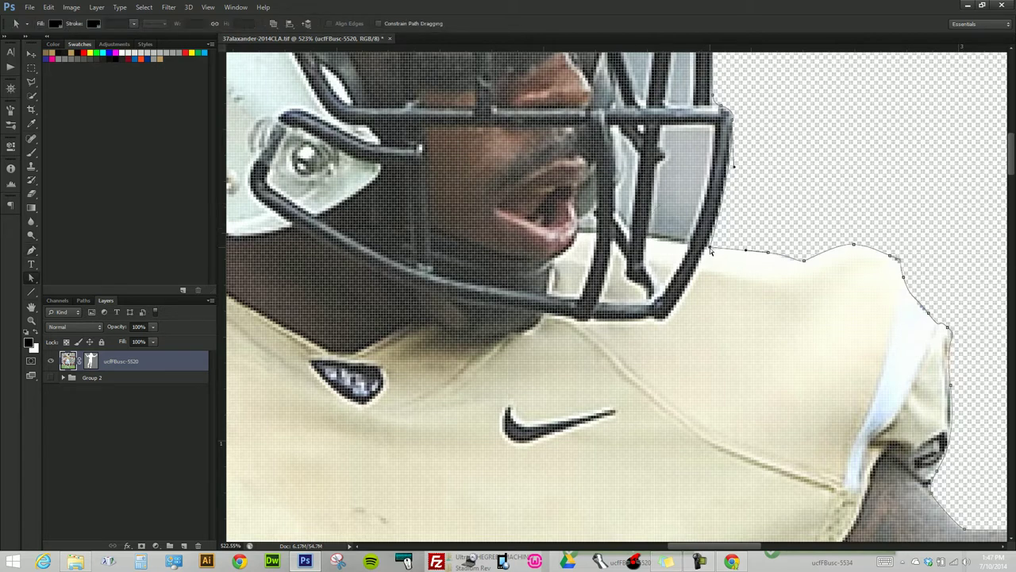
{"action": "left_click", "coordinate": [274, 23]}
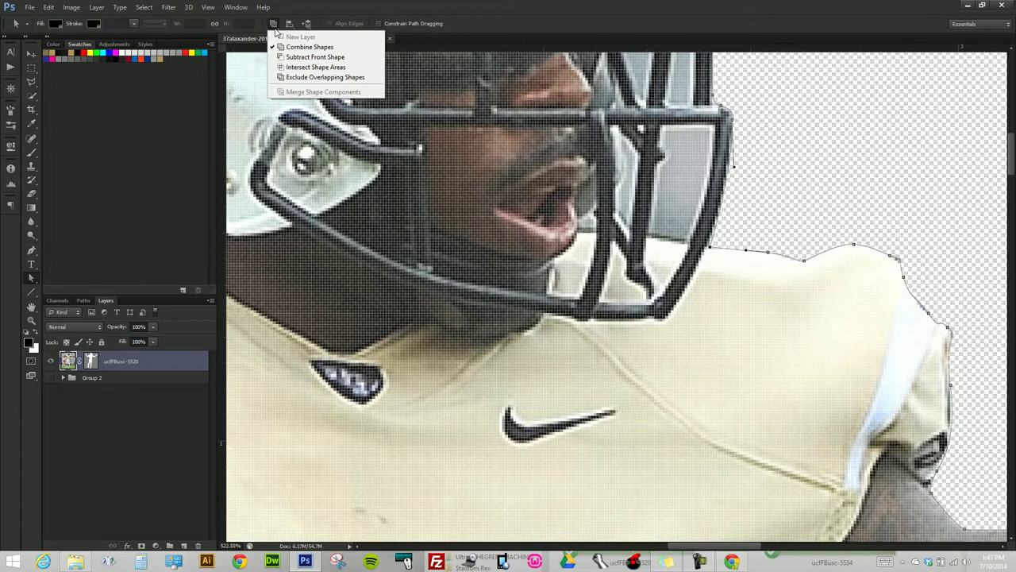
{"action": "left_click", "coordinate": [298, 13]}
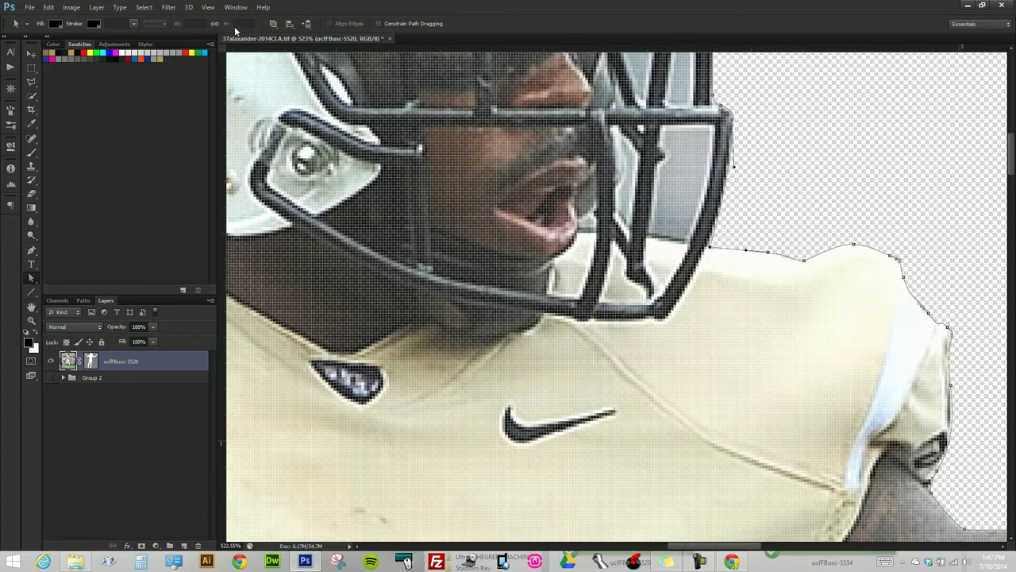
{"action": "left_click", "coordinate": [275, 23]}
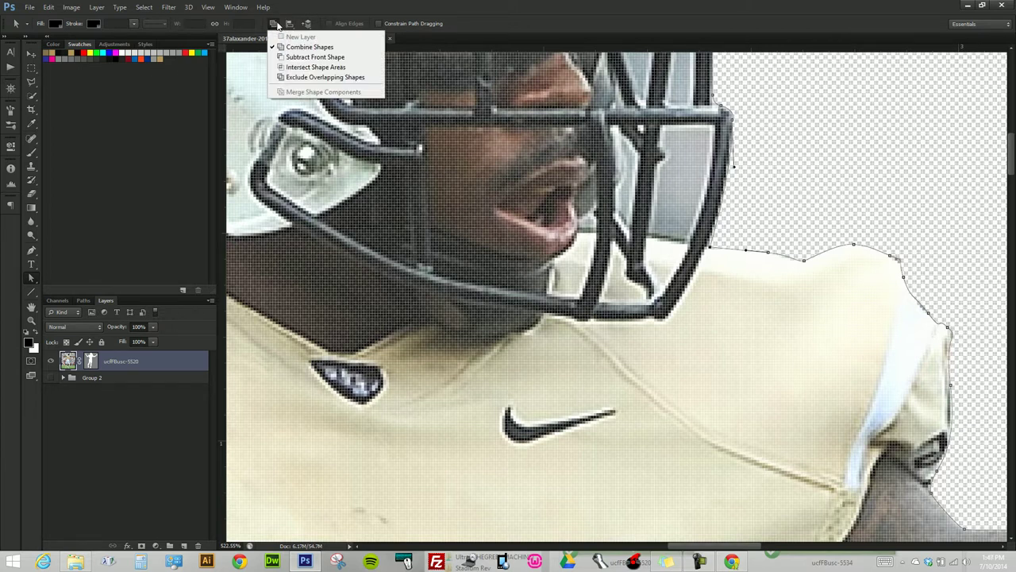
{"action": "left_click", "coordinate": [284, 57]}
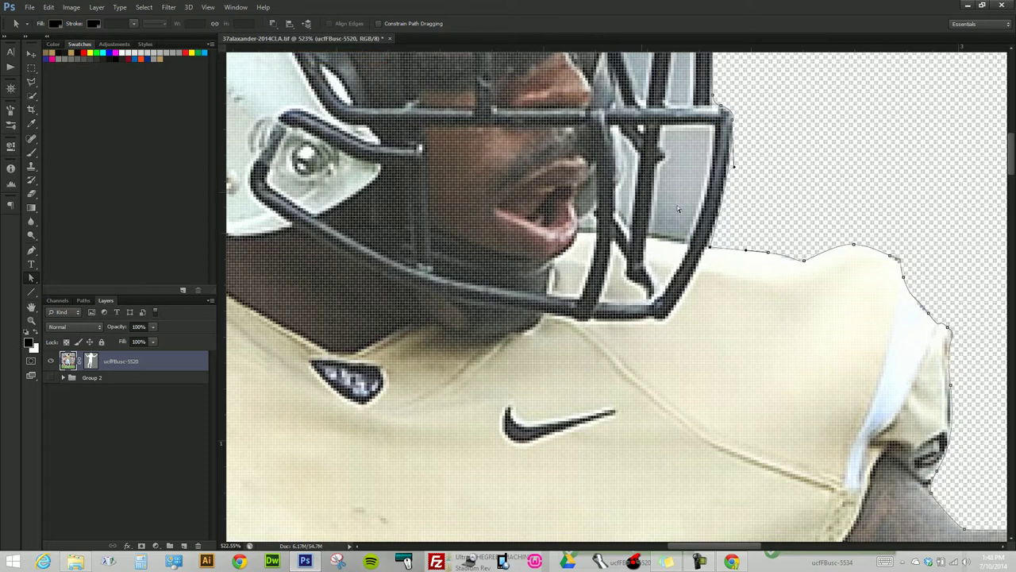
{"action": "key", "text": "p"}
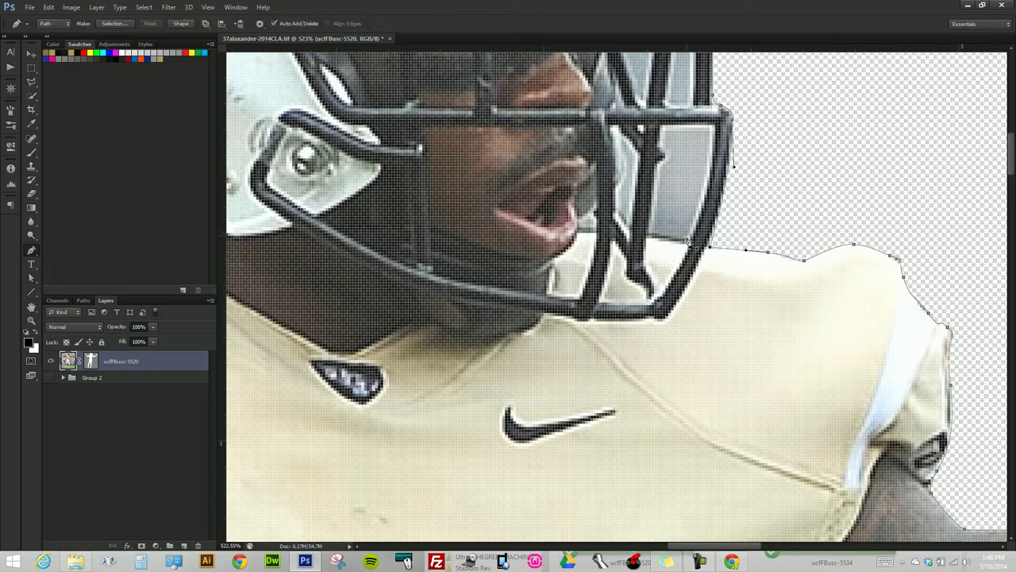
{"action": "left_click", "coordinate": [654, 213]}
{"action": "left_click", "coordinate": [712, 250]}
{"action": "key", "text": "a"}
{"action": "left_click", "coordinate": [92, 361]}
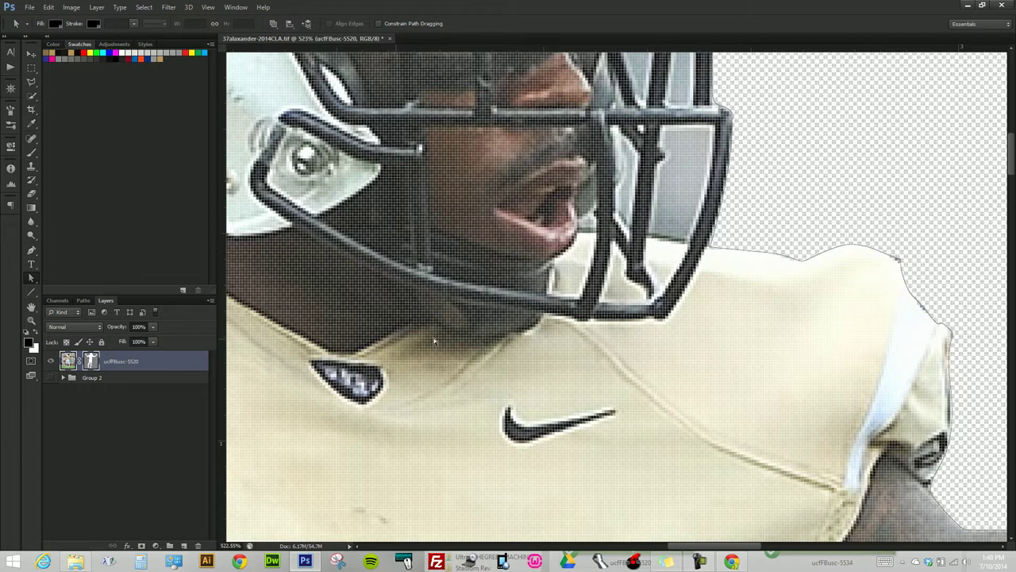
- Reshape the facemask-corner point and outline the grey triangle inside the facemask
{"action": "key", "text": "p"}
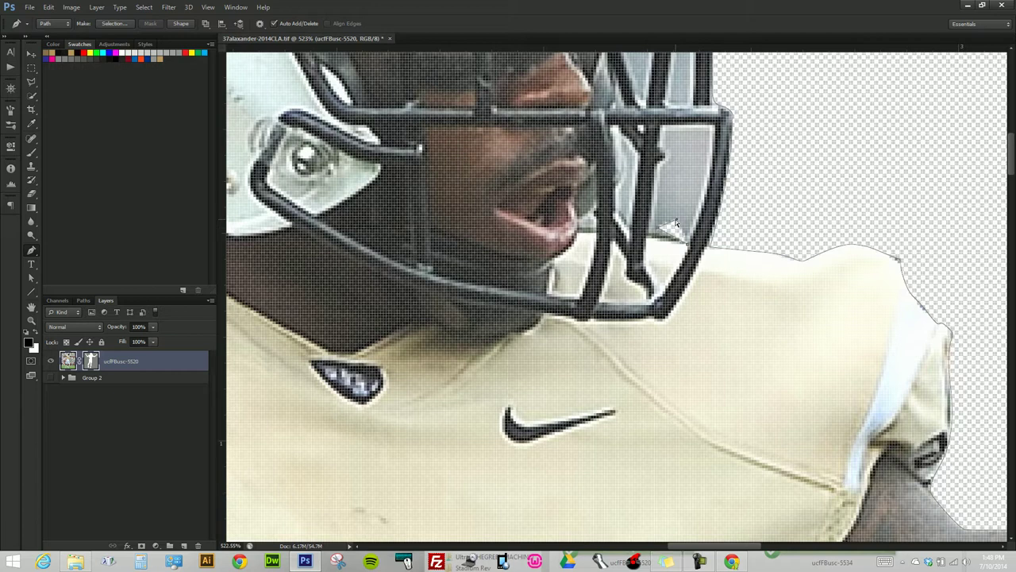
{"action": "key", "text": "a"}
{"action": "left_click_drag", "start_coordinate": [647, 240], "coordinate": [669, 225]}
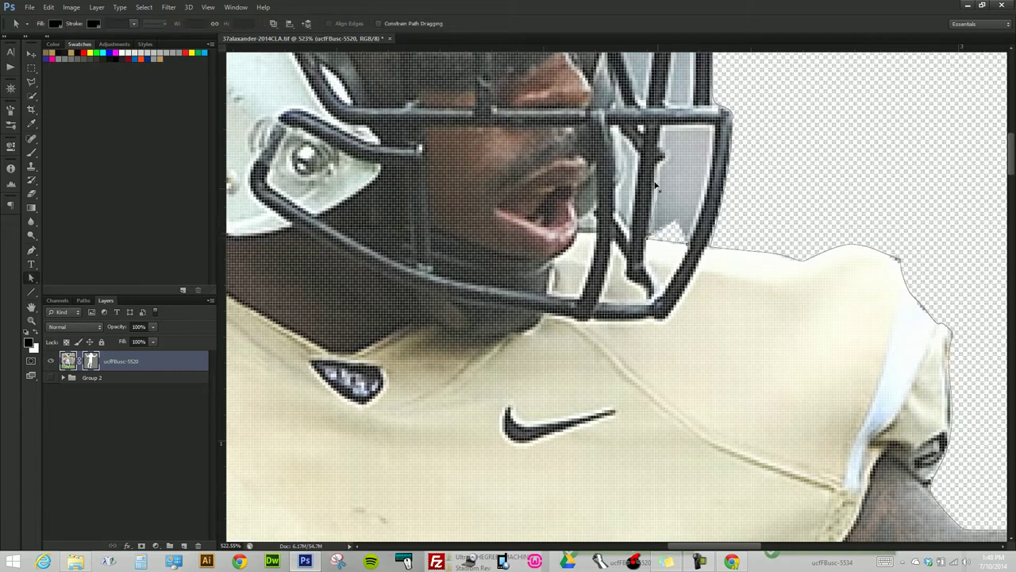
{"action": "key", "text": "p"}
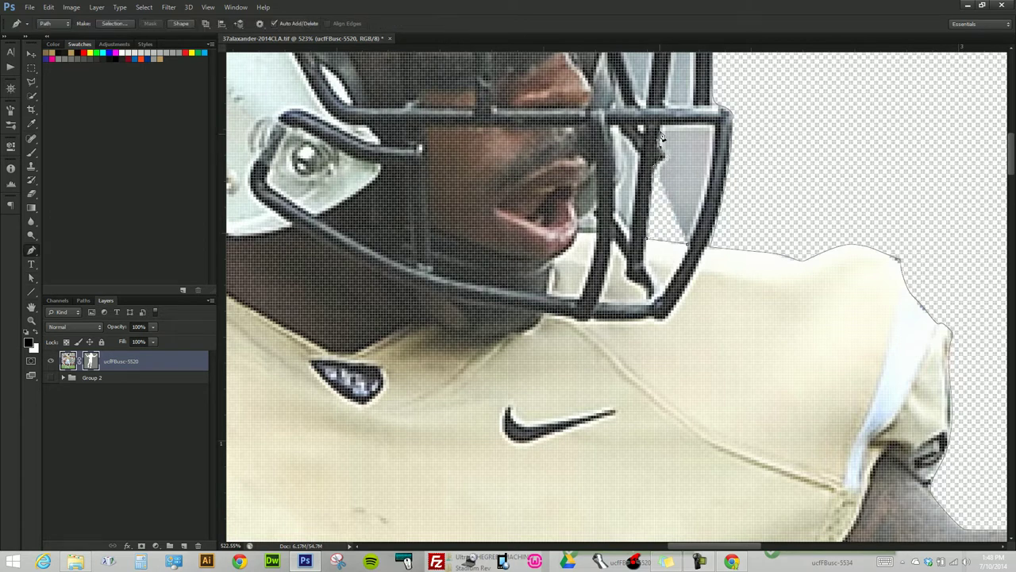
{"action": "left_click", "coordinate": [663, 129]}
{"action": "left_click", "coordinate": [719, 125]}
{"action": "left_click", "coordinate": [693, 237]}
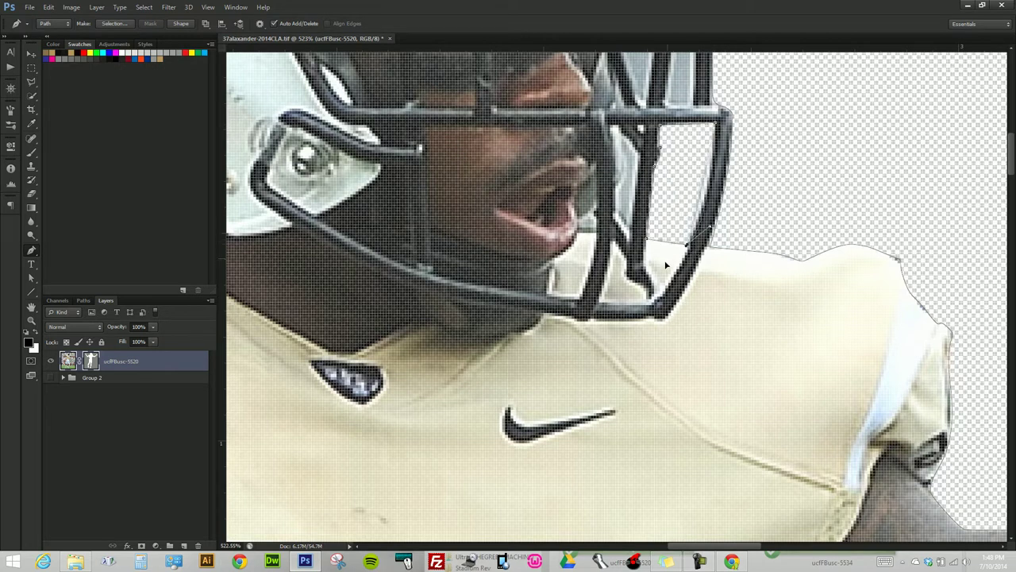
{"action": "key", "text": "Return"}
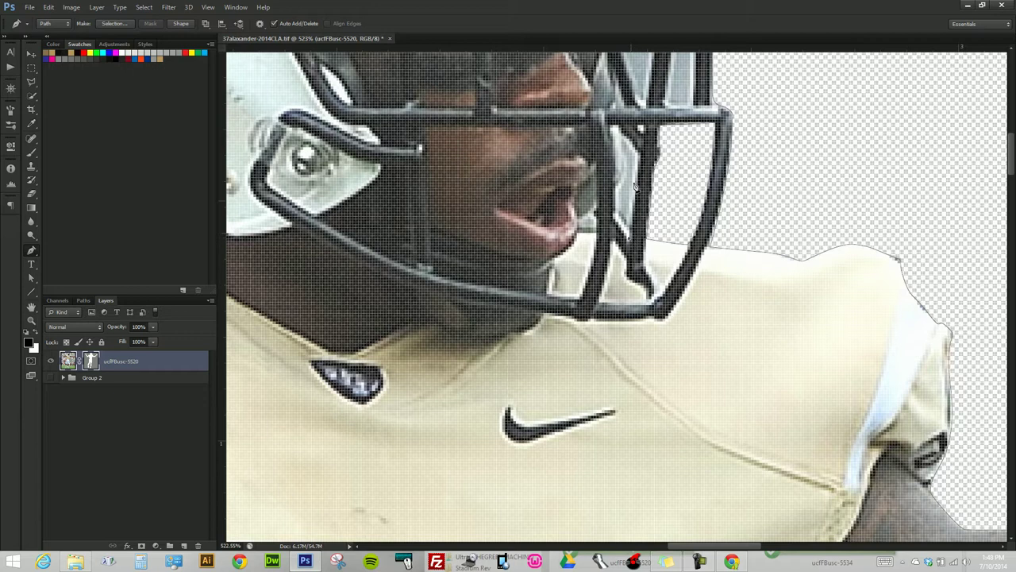
- Trace and close a subtracting shape around the grey gap along the facemask bars, then zoom out
{"action": "left_click", "coordinate": [612, 125]}
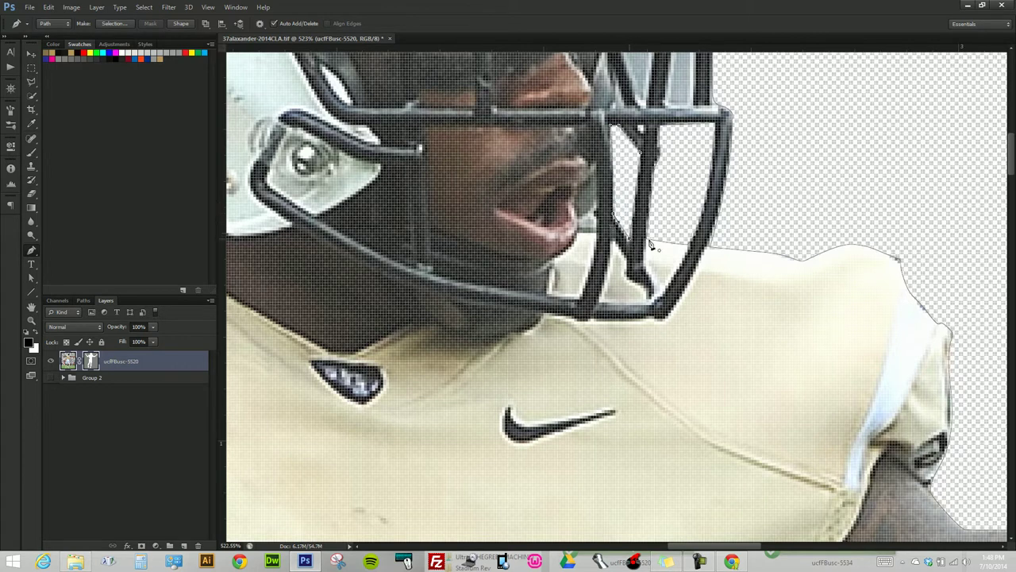
{"action": "left_click_drag", "start_coordinate": [602, 191], "coordinate": [575, 310]}
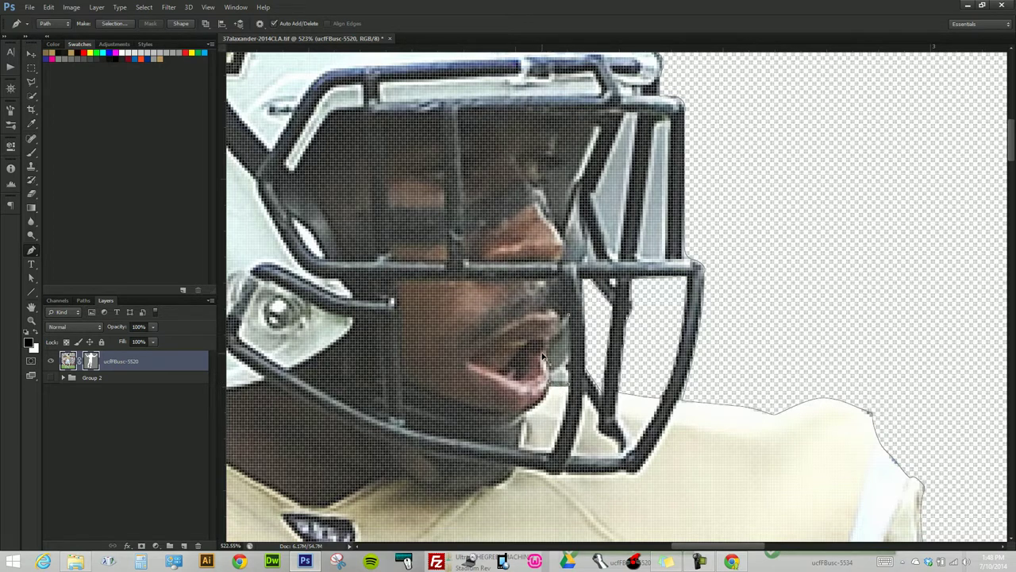
{"action": "left_click", "coordinate": [560, 335]}
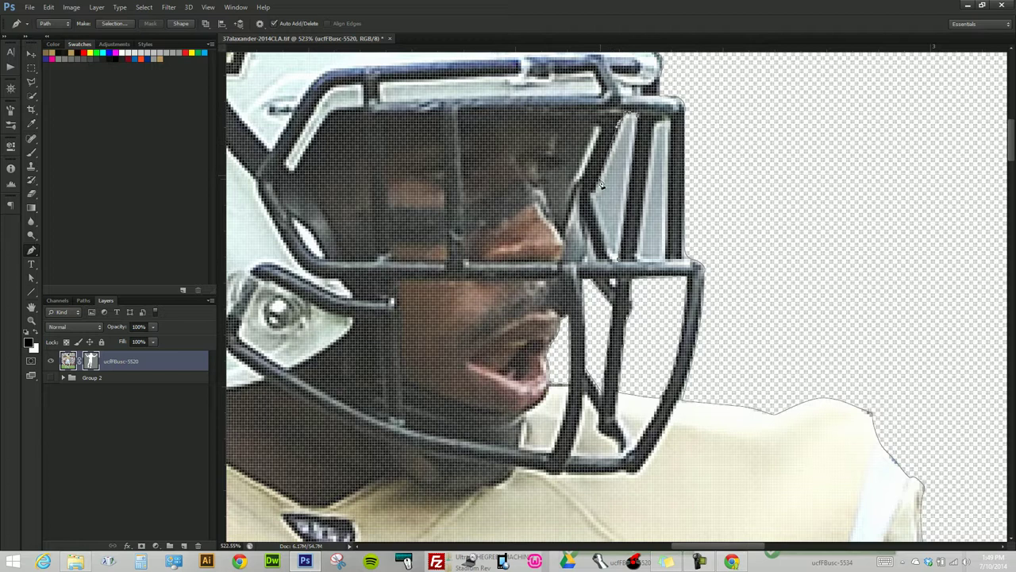
{"action": "left_click", "coordinate": [613, 258]}
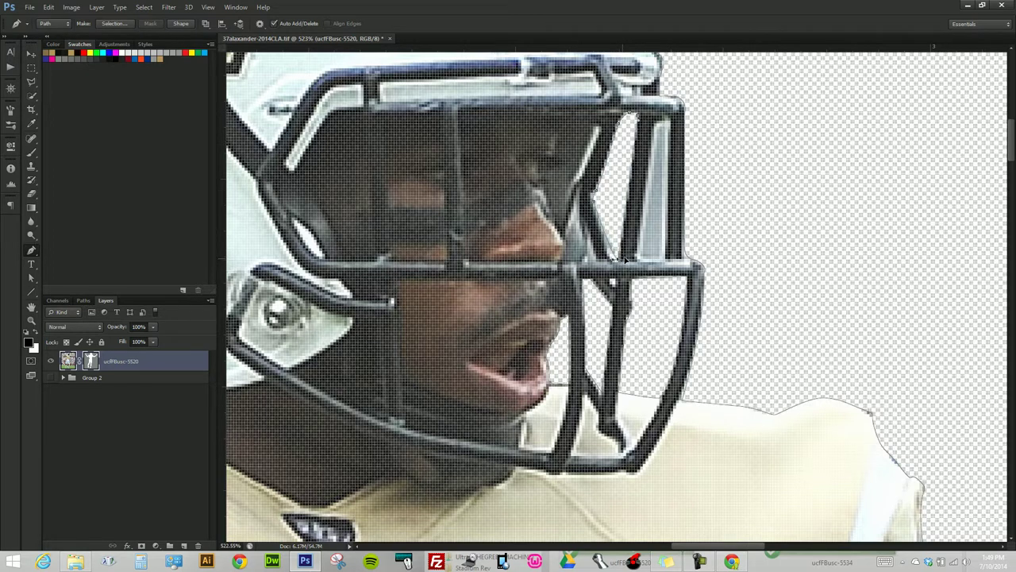
{"action": "left_click", "coordinate": [672, 121]}
{"action": "left_click", "coordinate": [656, 130]}
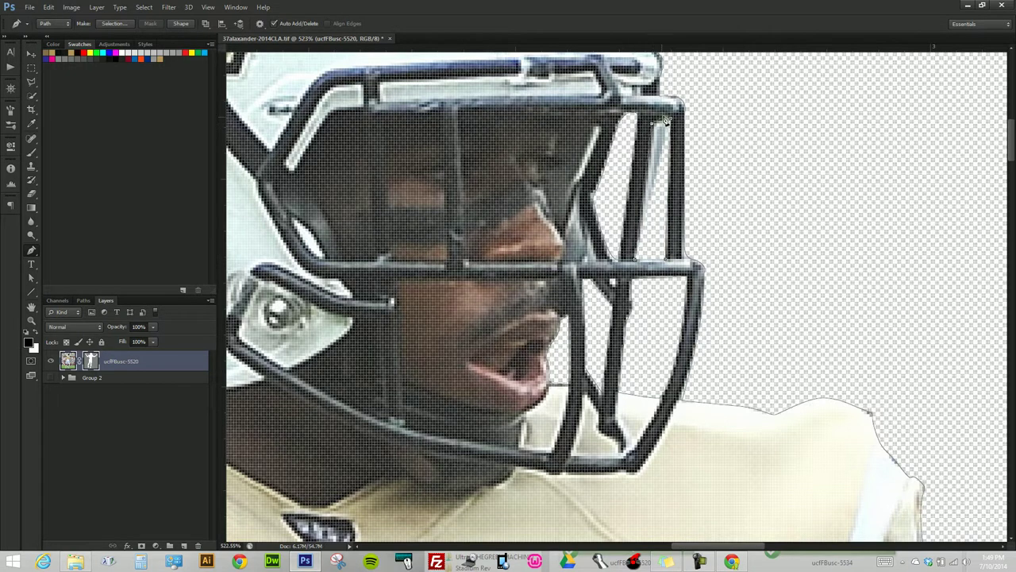
{"action": "left_click", "coordinate": [675, 121]}
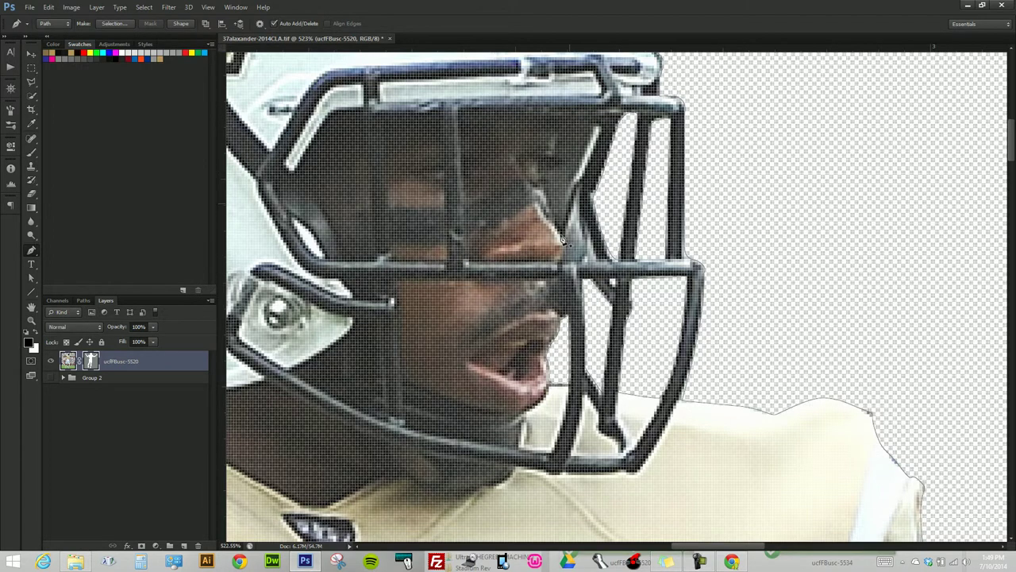
{"action": "scroll", "coordinate": [514, 301], "scroll_direction": "down", "scroll_amount": 1}
{"action": "scroll", "coordinate": [515, 300], "scroll_direction": "down", "scroll_amount": 3}
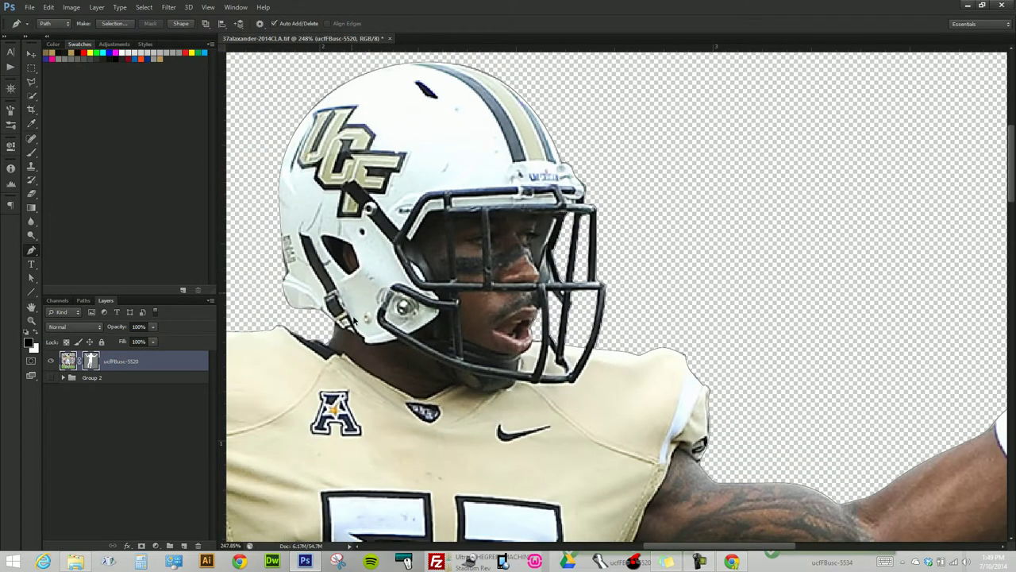
{"action": "key", "text": "a"}
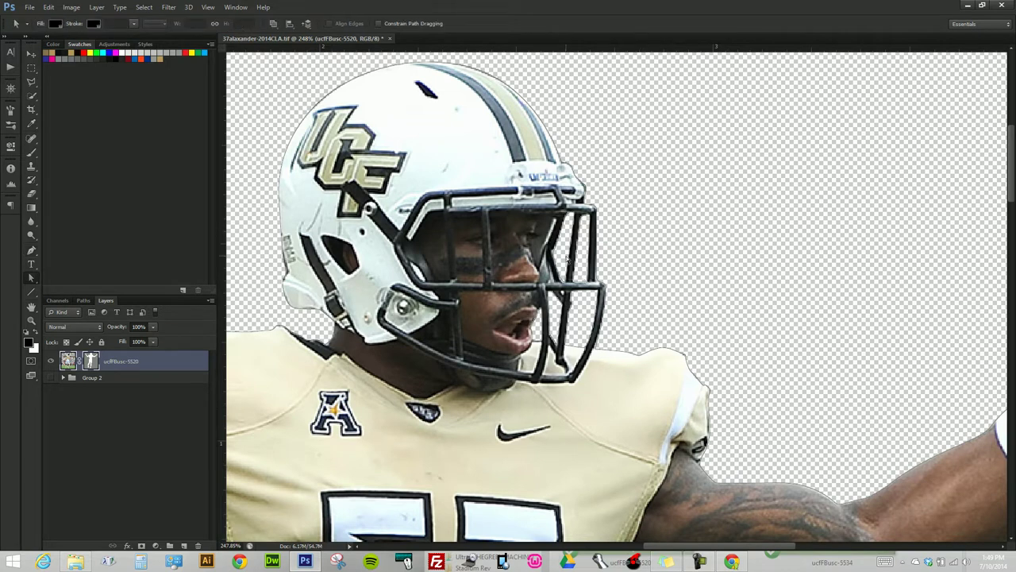
{"action": "scroll", "coordinate": [650, 256], "scroll_direction": "down", "scroll_amount": 3}
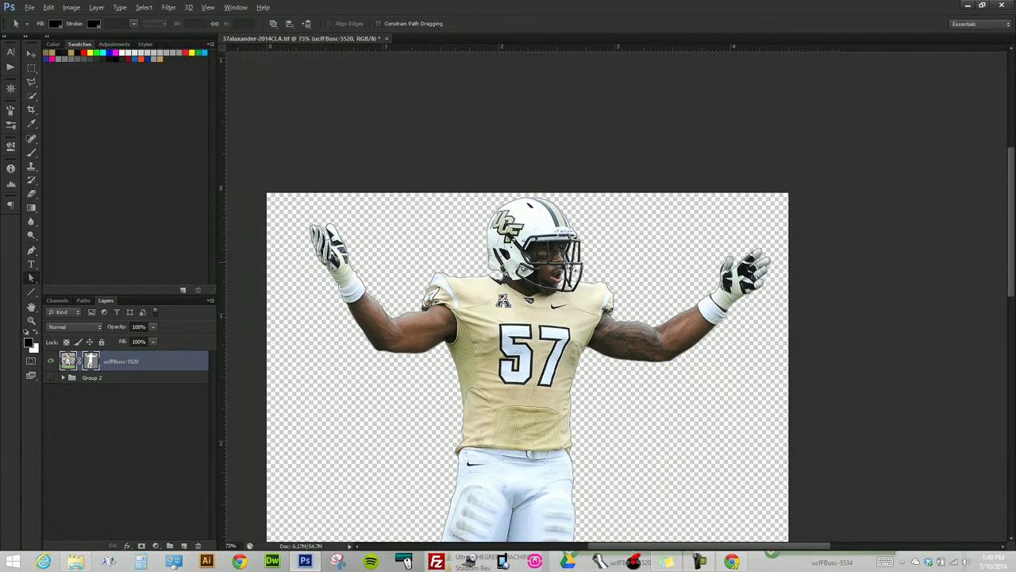
- Add a new layer below ucfFBusc-5520 and fill it with black
{"action": "scroll", "coordinate": [559, 275], "scroll_direction": "down", "scroll_amount": 2}
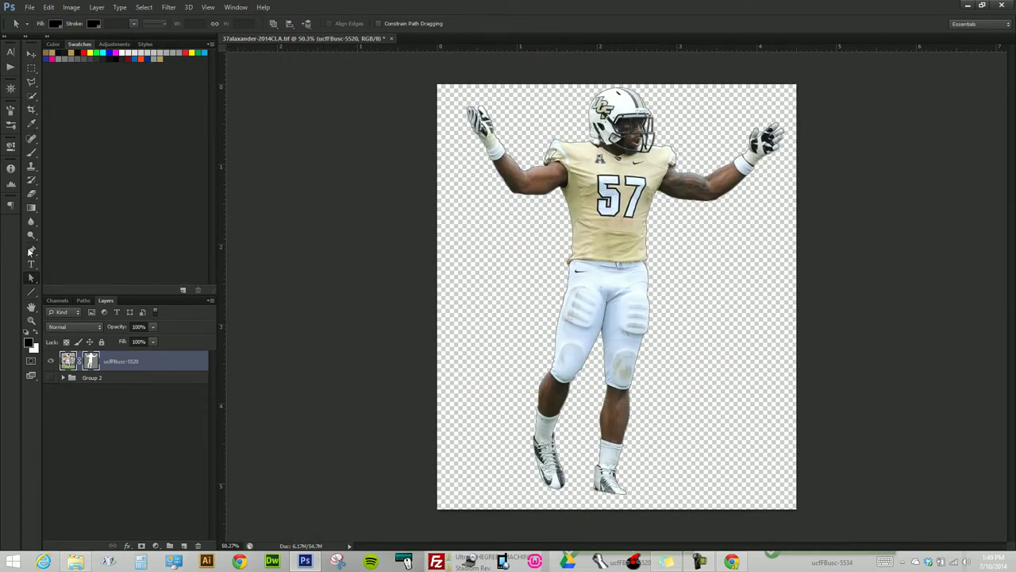
{"action": "left_click", "coordinate": [184, 545]}
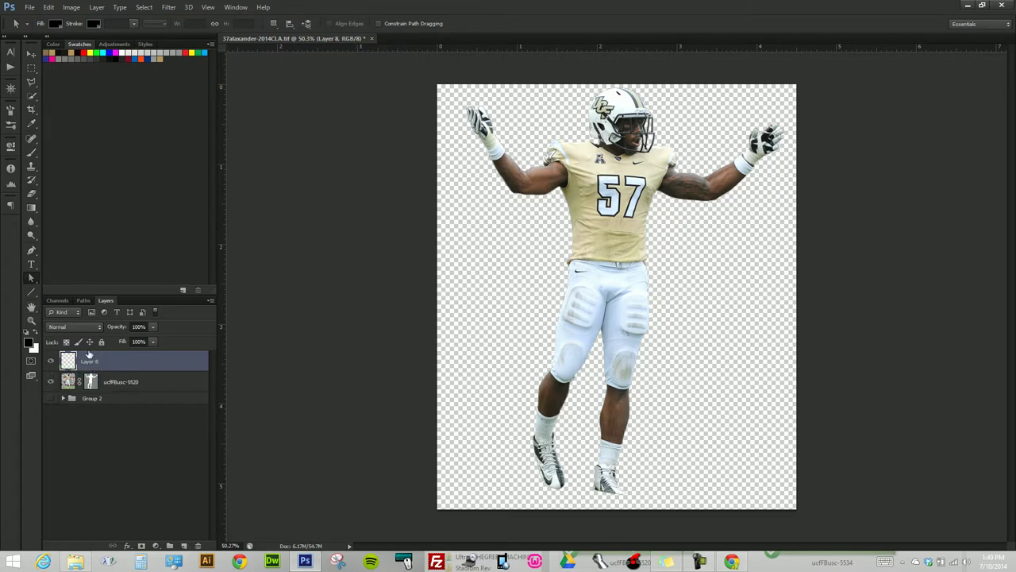
{"action": "left_click_drag", "start_coordinate": [89, 354], "coordinate": [115, 397]}
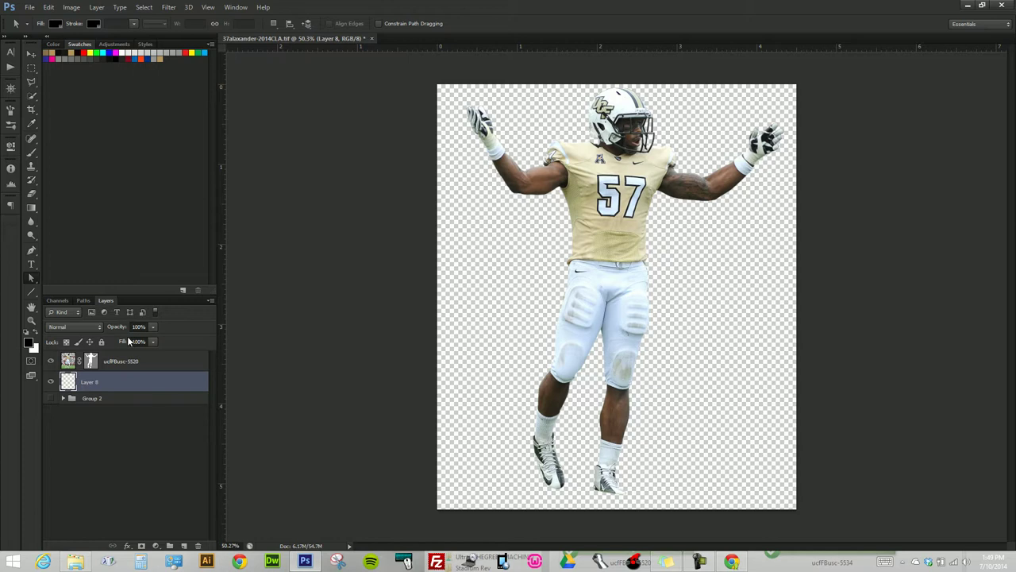
{"action": "key", "text": "x"}
{"action": "key", "text": "x"}
{"action": "key", "text": "x"}
{"action": "key", "text": "ctrl+BackSpace"}
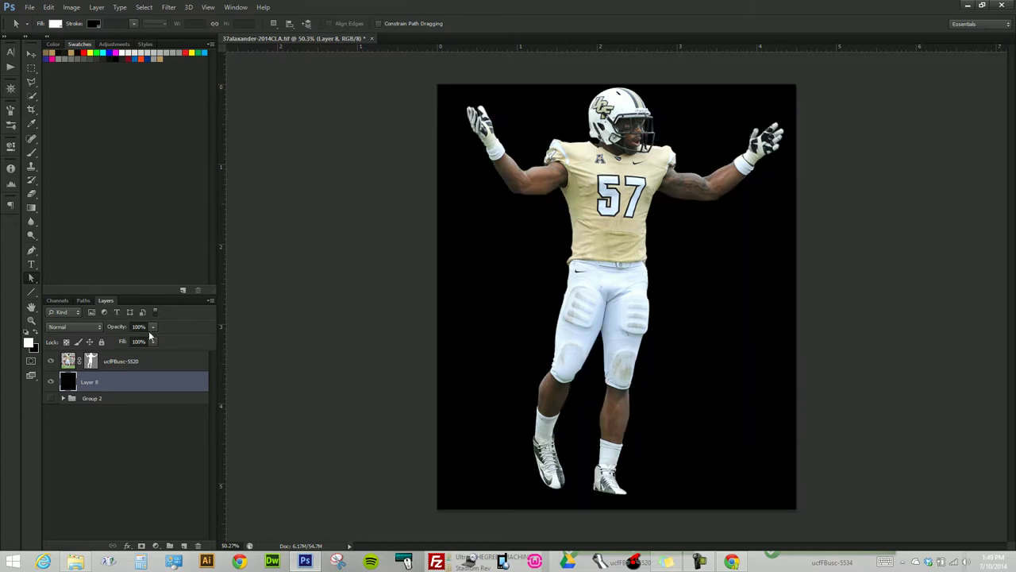
- Zoom back in on the tattooed arm and make the player layer active again
{"action": "scroll", "coordinate": [640, 148], "scroll_direction": "up", "scroll_amount": 3}
{"action": "scroll", "coordinate": [674, 178], "scroll_direction": "up", "scroll_amount": 2}
{"action": "scroll", "coordinate": [674, 178], "scroll_direction": "up", "scroll_amount": 2}
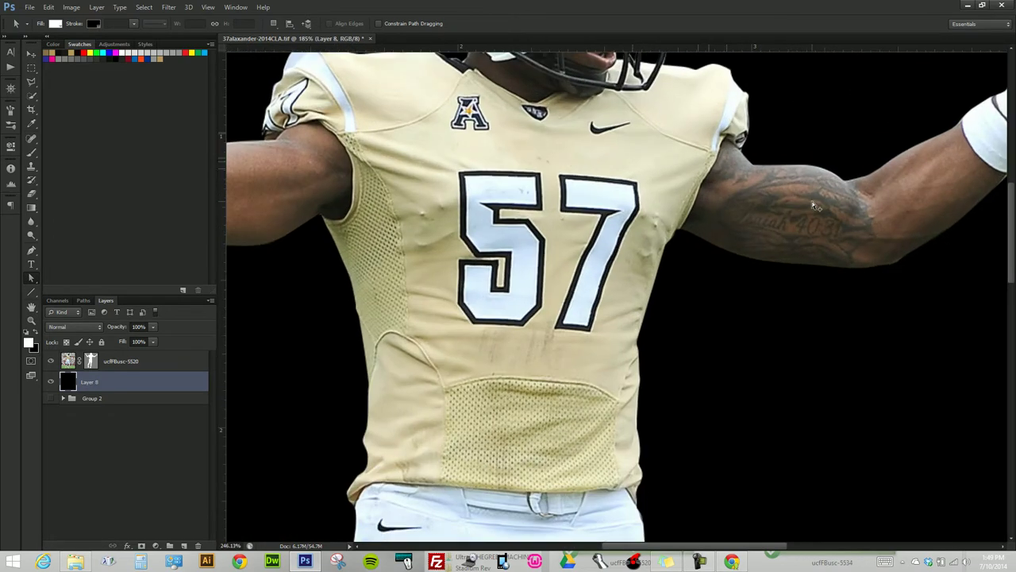
{"action": "scroll", "coordinate": [675, 178], "scroll_direction": "up", "scroll_amount": 2}
{"action": "mouse_move", "coordinate": [782, 241]}
{"action": "left_mouse_down"}
{"action": "mouse_move", "coordinate": [544, 328]}
{"action": "mouse_move", "coordinate": [430, 440]}
{"action": "left_mouse_up"}
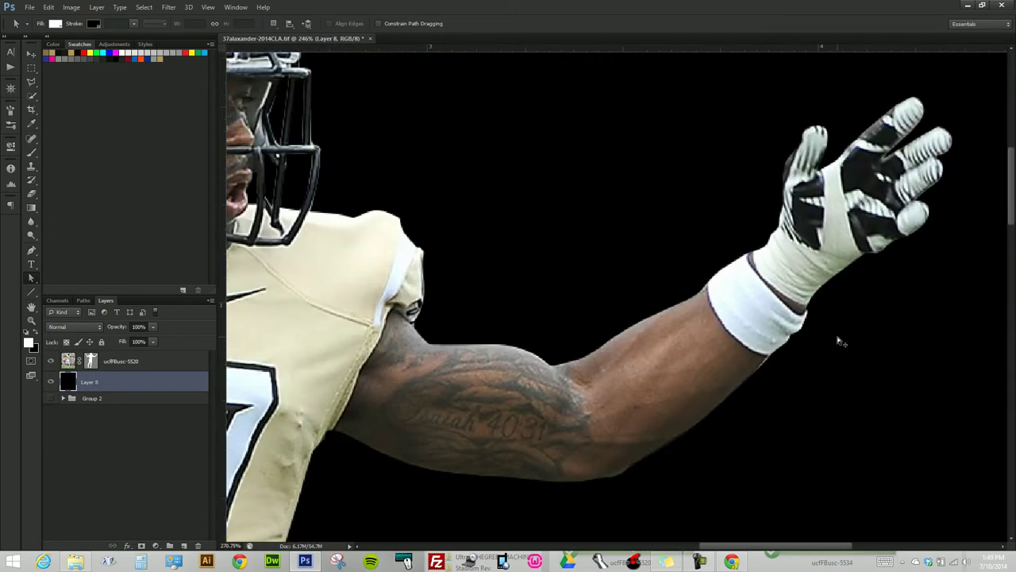
{"action": "scroll", "coordinate": [840, 340], "scroll_direction": "up", "scroll_amount": 3}
{"action": "key", "text": "alt+bracketright"}
{"action": "scroll", "coordinate": [726, 358], "scroll_direction": "down", "scroll_amount": 1}
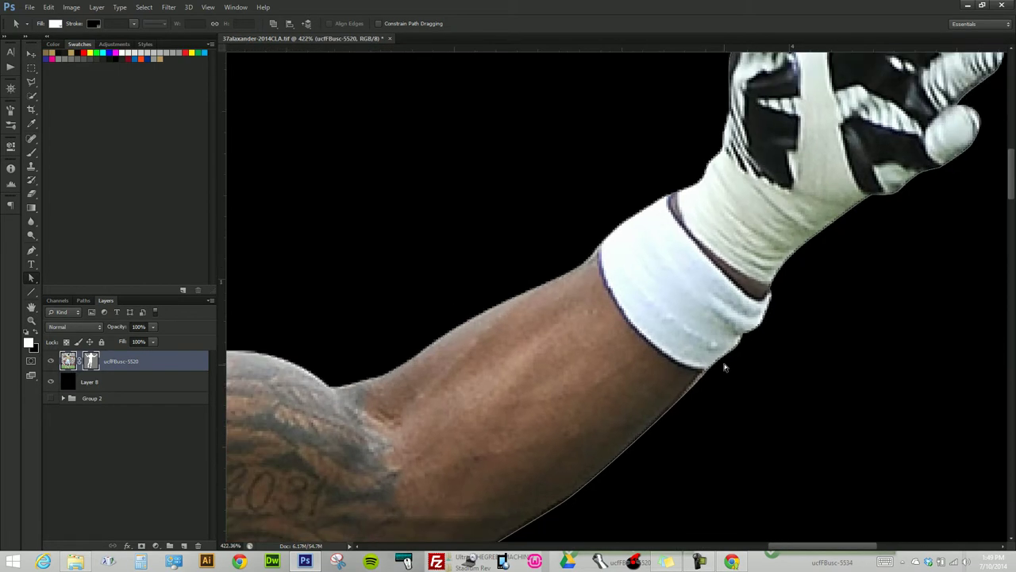
- Reshape the arm path segment near the wristband so it hugs the arm edge
{"action": "left_click", "coordinate": [722, 361]}
{"action": "left_click", "coordinate": [676, 406]}
{"action": "left_click_drag", "start_coordinate": [656, 427], "coordinate": [658, 429]}
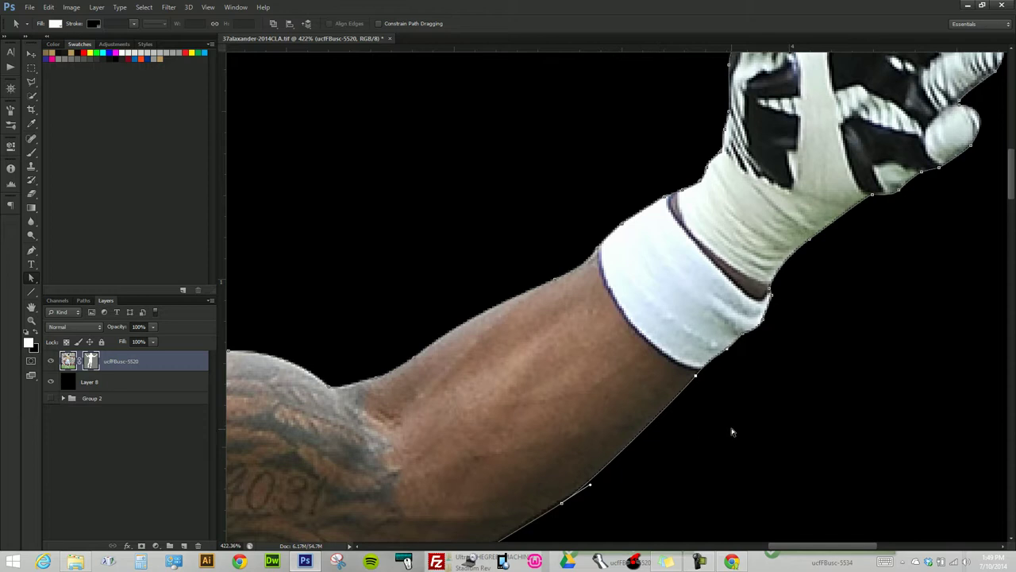
{"action": "scroll", "coordinate": [734, 349], "scroll_direction": "up", "scroll_amount": 3}
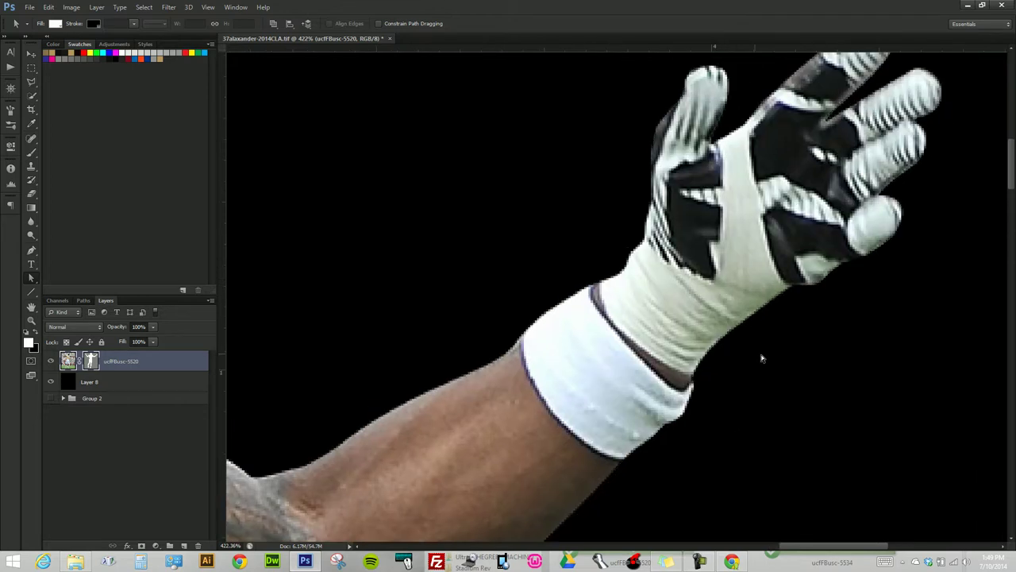
{"action": "scroll", "coordinate": [686, 268], "scroll_direction": "down", "scroll_amount": 5}
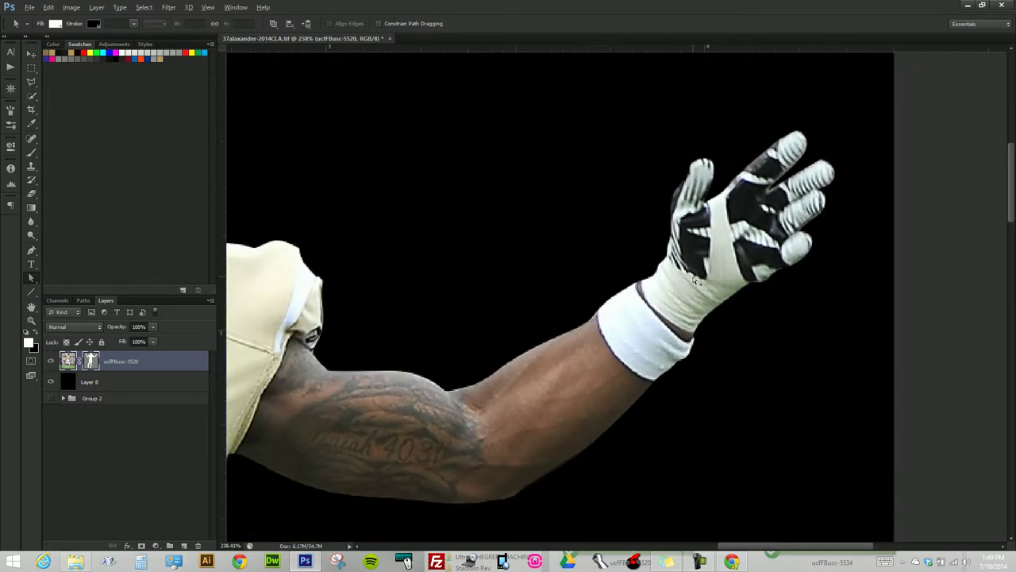
{"action": "scroll", "coordinate": [605, 279], "scroll_direction": "up", "scroll_amount": 1}
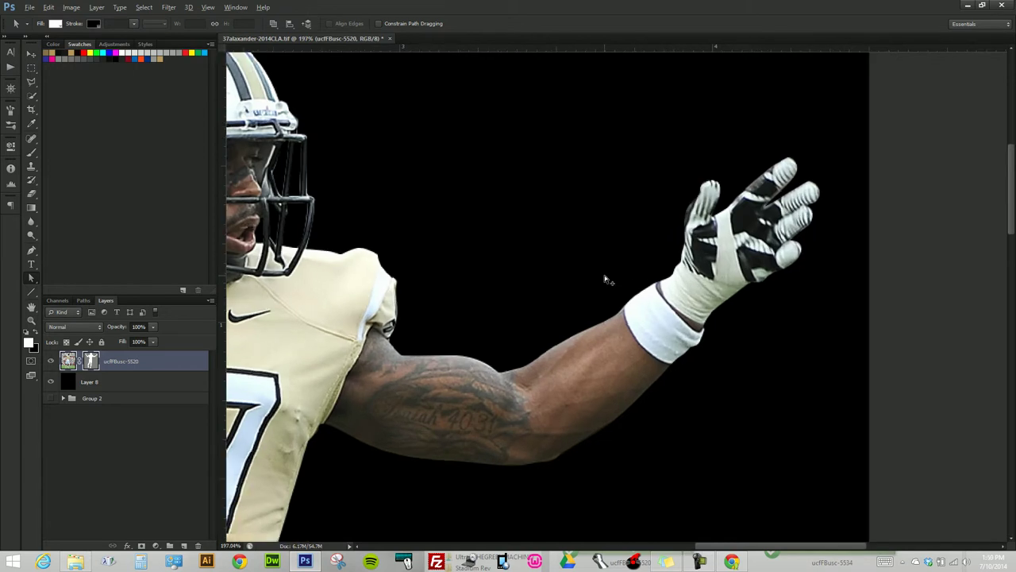
{"action": "scroll", "coordinate": [623, 307], "scroll_direction": "up", "scroll_amount": 2}
- Nudge the wrist anchor left onto the wristband edge
{"action": "left_click", "coordinate": [630, 310]}
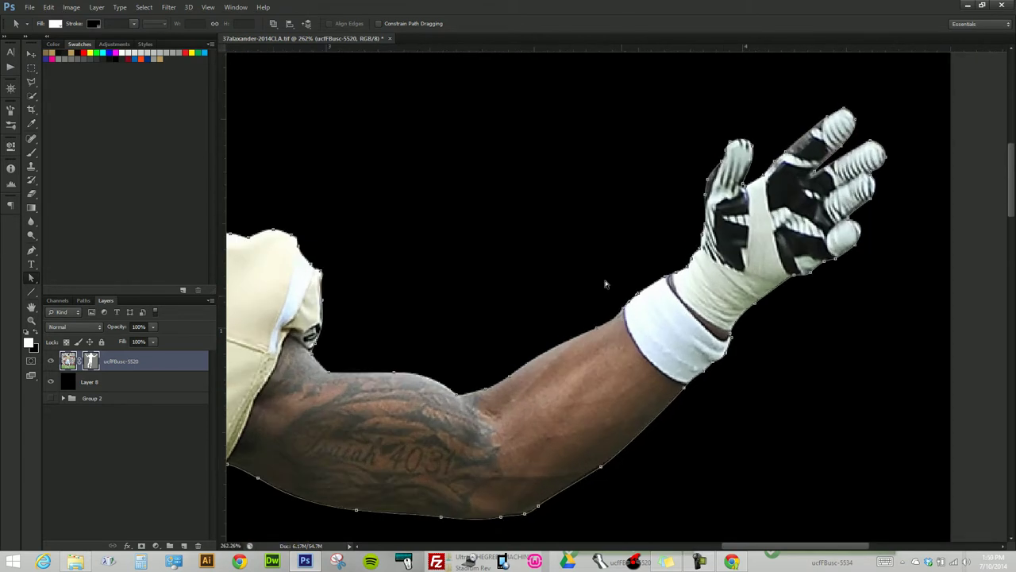
{"action": "left_click_drag", "start_coordinate": [592, 253], "coordinate": [650, 347]}
{"action": "key", "text": "Left"}
{"action": "key", "text": "Left"}
{"action": "key", "text": "Left"}
{"action": "key", "text": "ctrl+h"}
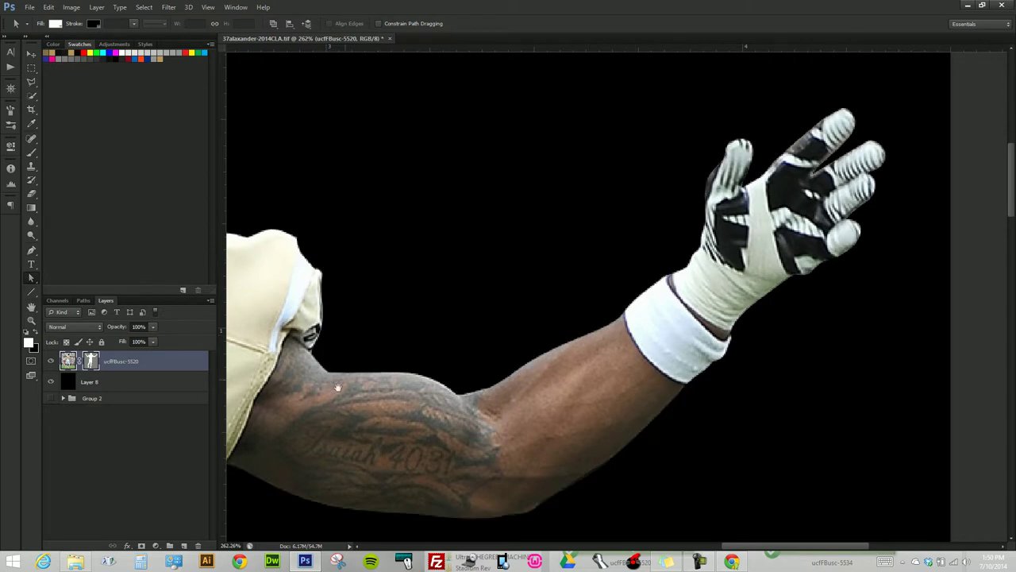
- Adjust the anchors along the upper arm edge, then hide the outline to inspect the edges
{"action": "scroll", "coordinate": [429, 333], "scroll_direction": "left", "scroll_amount": 2}
{"action": "scroll", "coordinate": [488, 368], "scroll_direction": "left", "scroll_amount": 2}
{"action": "scroll", "coordinate": [572, 389], "scroll_direction": "left", "scroll_amount": 2}
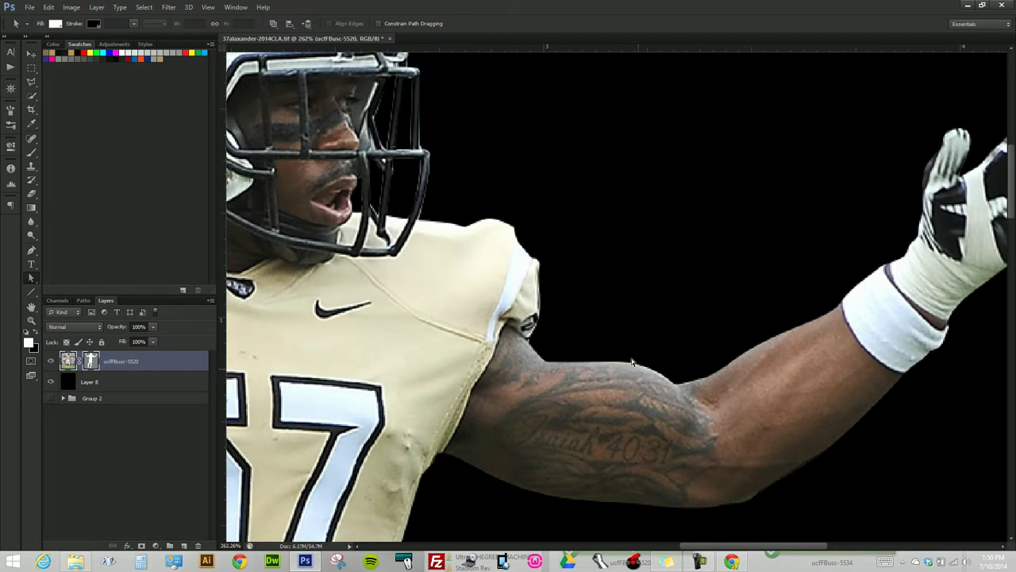
{"action": "key", "text": "ctrl+h"}
{"action": "left_click_drag", "start_coordinate": [578, 334], "coordinate": [683, 398]}
{"action": "key", "text": "Delete"}
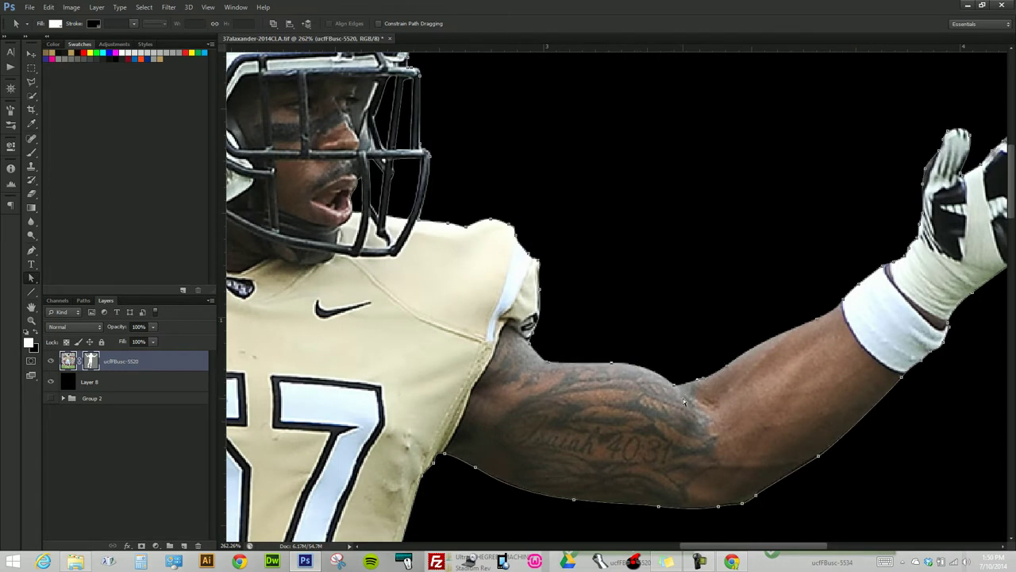
{"action": "key", "text": "ctrl+h"}
{"action": "scroll", "coordinate": [568, 324], "scroll_direction": "up", "scroll_amount": 3}
{"action": "scroll", "coordinate": [605, 247], "scroll_direction": "up", "scroll_amount": 2}
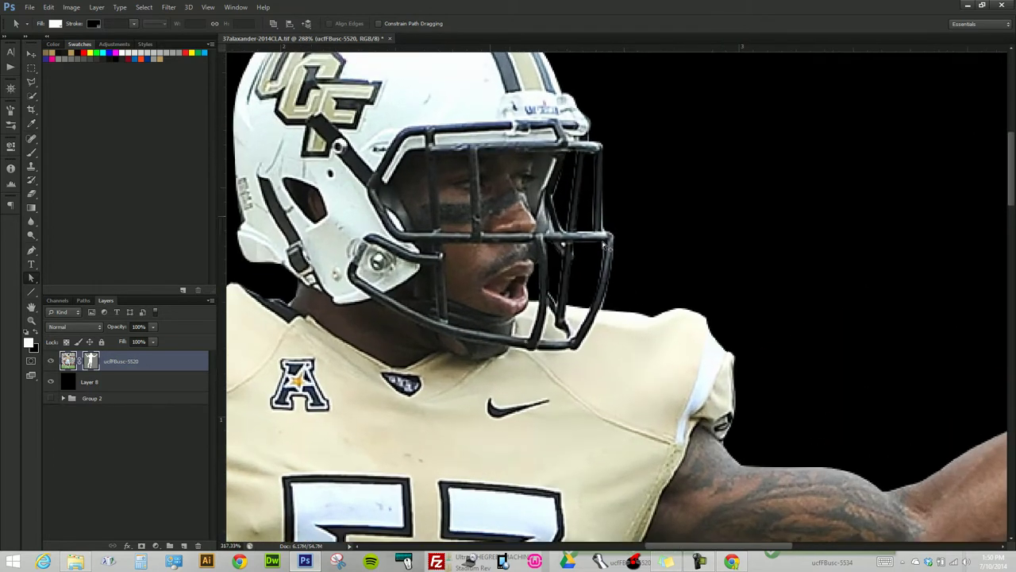
- Adjust anchors along the facemask and shoulder edges, adding an anchor on the facemask
{"action": "scroll", "coordinate": [605, 248], "scroll_direction": "up", "scroll_amount": 2}
{"action": "left_click_drag", "start_coordinate": [684, 92], "coordinate": [613, 250]}
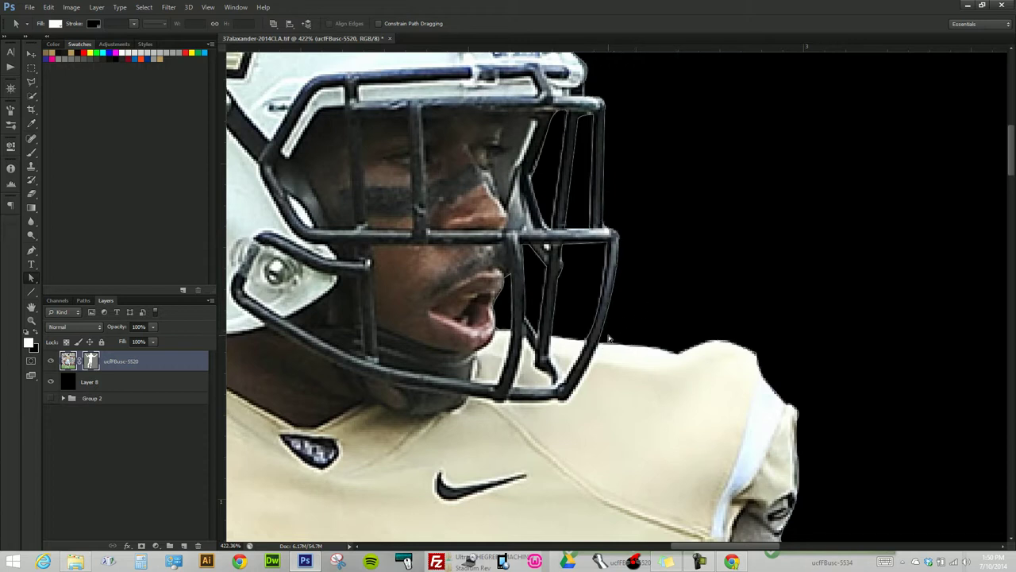
{"action": "left_click_drag", "start_coordinate": [607, 337], "coordinate": [768, 365]}
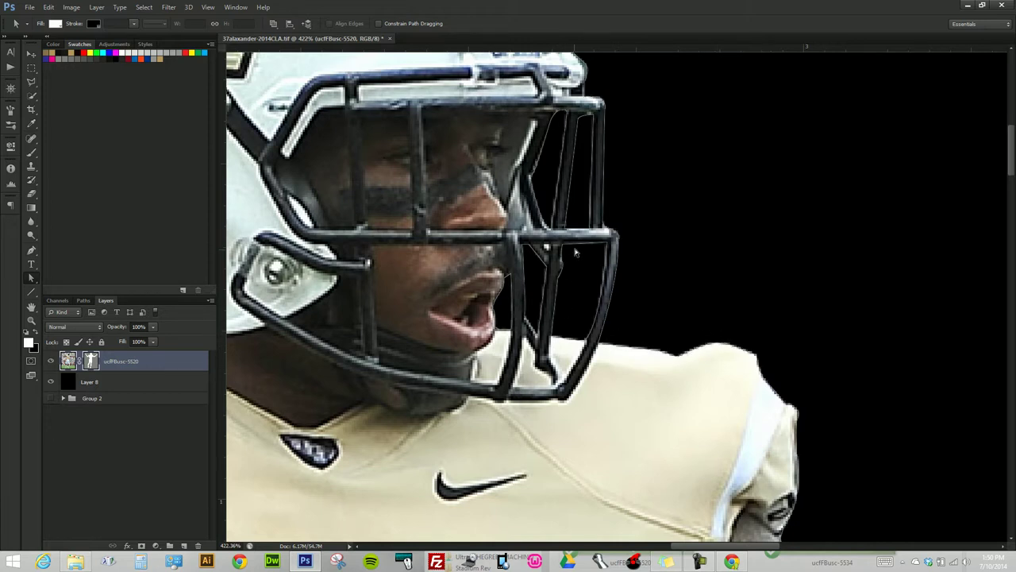
{"action": "left_click_drag", "start_coordinate": [574, 261], "coordinate": [552, 344]}
{"action": "left_click", "coordinate": [529, 180]}
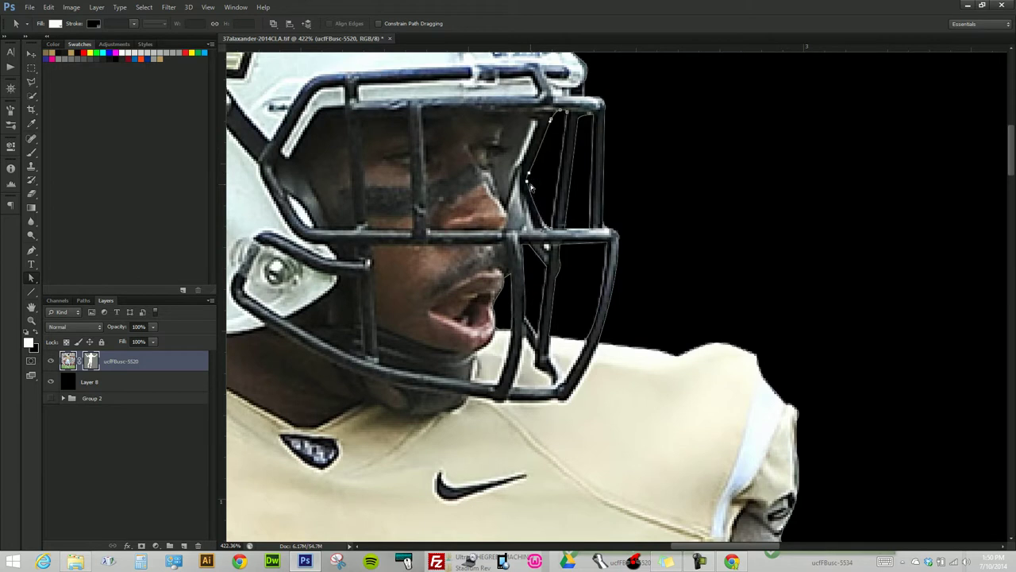
{"action": "right_click", "coordinate": [545, 226]}
{"action": "key", "text": "Escape"}
{"action": "left_click", "coordinate": [546, 226]}
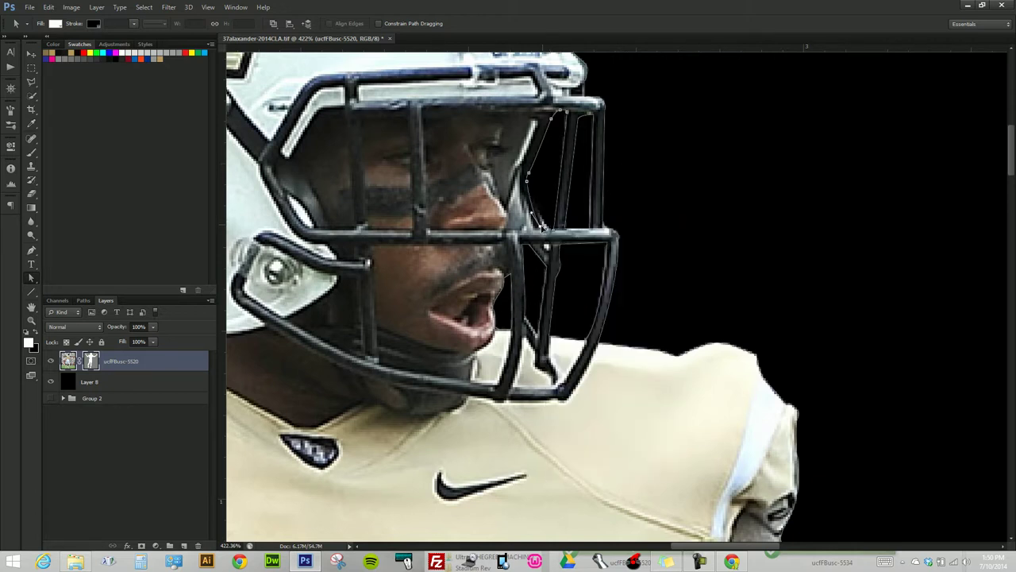
- Check the path around the facemask's right bar, then view the helmet's anchor points
{"action": "left_click", "coordinate": [591, 229]}
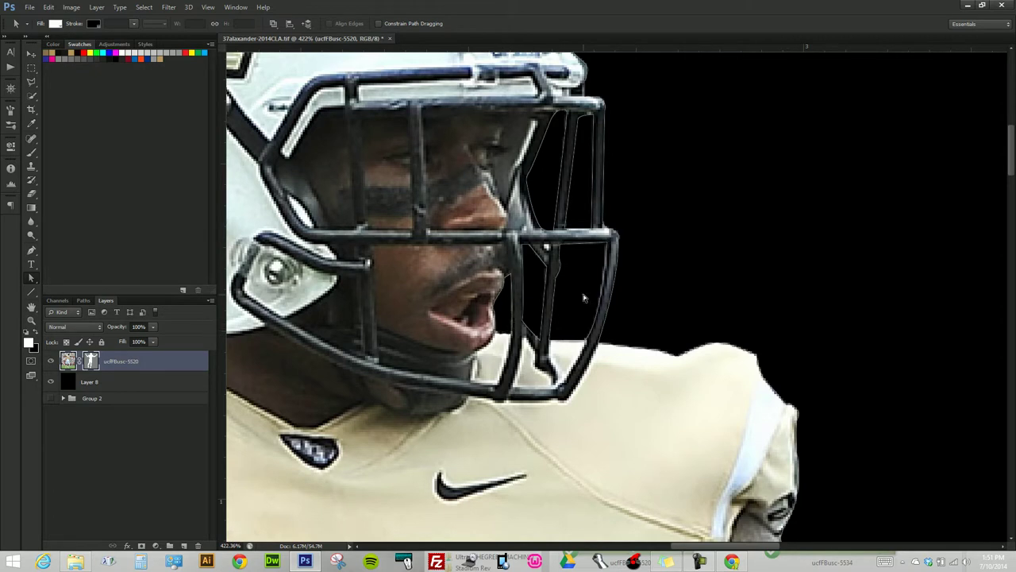
{"action": "left_click_drag", "start_coordinate": [373, 245], "coordinate": [629, 382]}
{"action": "left_click", "coordinate": [402, 437]}
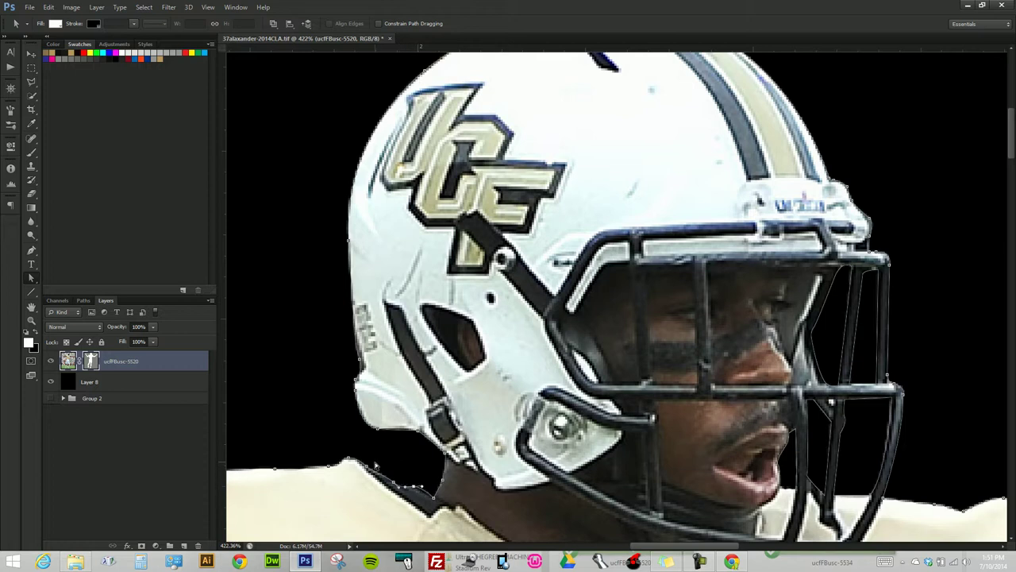
{"action": "left_click_drag", "start_coordinate": [327, 445], "coordinate": [379, 485]}
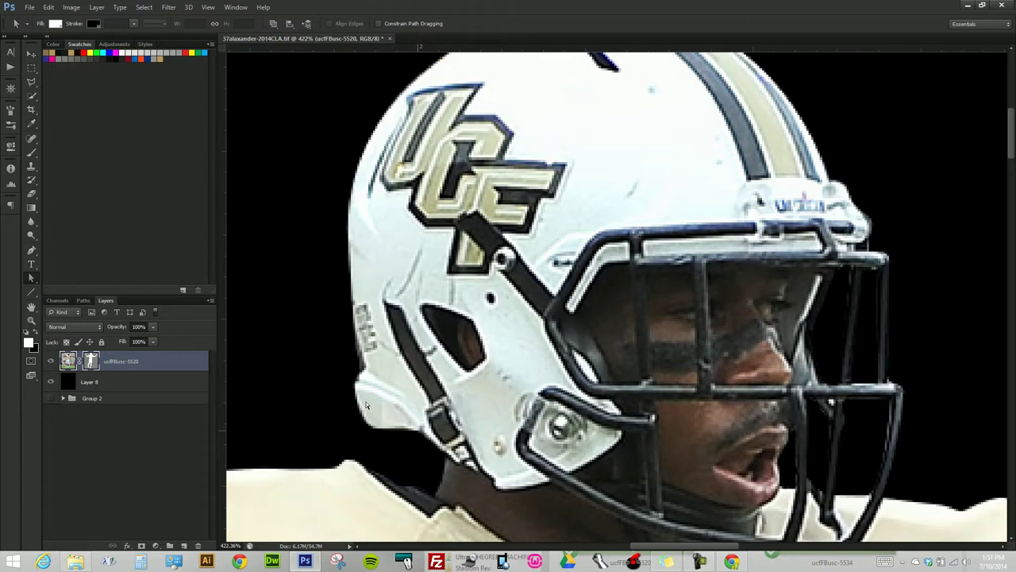
{"action": "left_click_drag", "start_coordinate": [362, 134], "coordinate": [474, 371]}
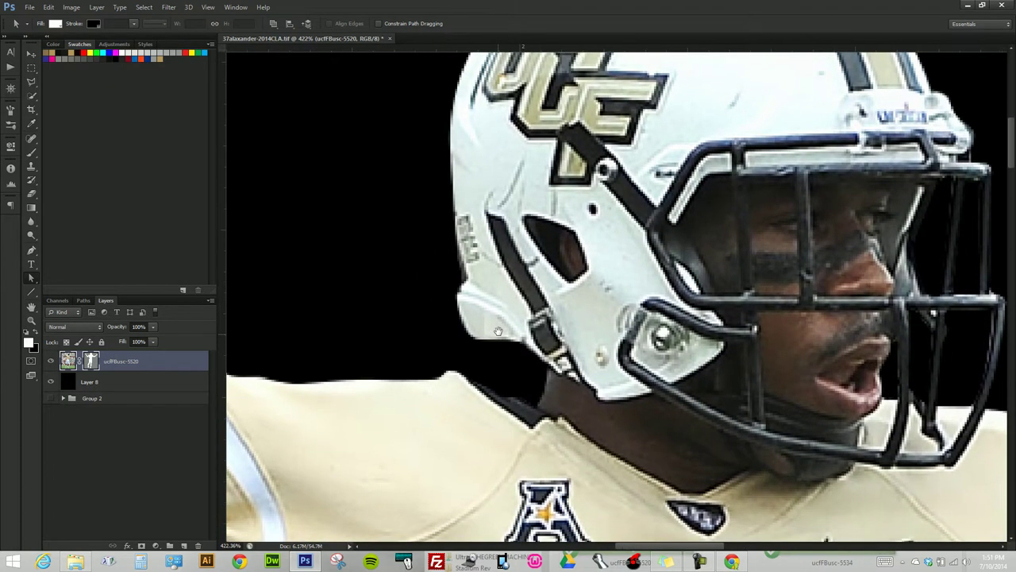
{"action": "mouse_move", "coordinate": [474, 372]}
{"action": "left_mouse_down"}
{"action": "mouse_move", "coordinate": [442, 324]}
{"action": "mouse_move", "coordinate": [364, 319]}
{"action": "left_mouse_up"}
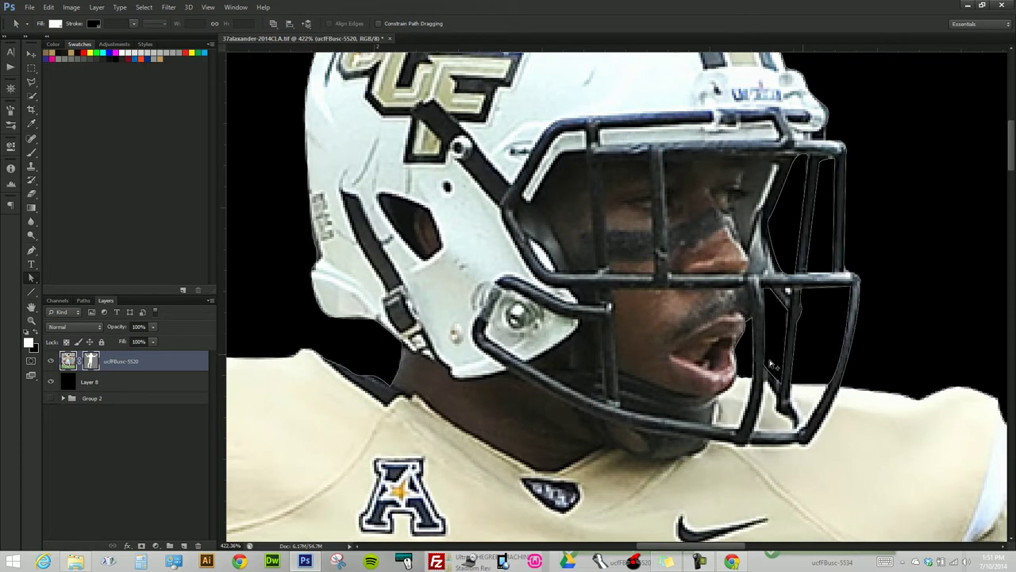
{"action": "scroll", "coordinate": [770, 366], "scroll_direction": "down", "scroll_amount": 5}
{"action": "scroll", "coordinate": [749, 368], "scroll_direction": "down", "scroll_amount": 3}
{"action": "scroll", "coordinate": [642, 265], "scroll_direction": "left", "scroll_amount": 5}
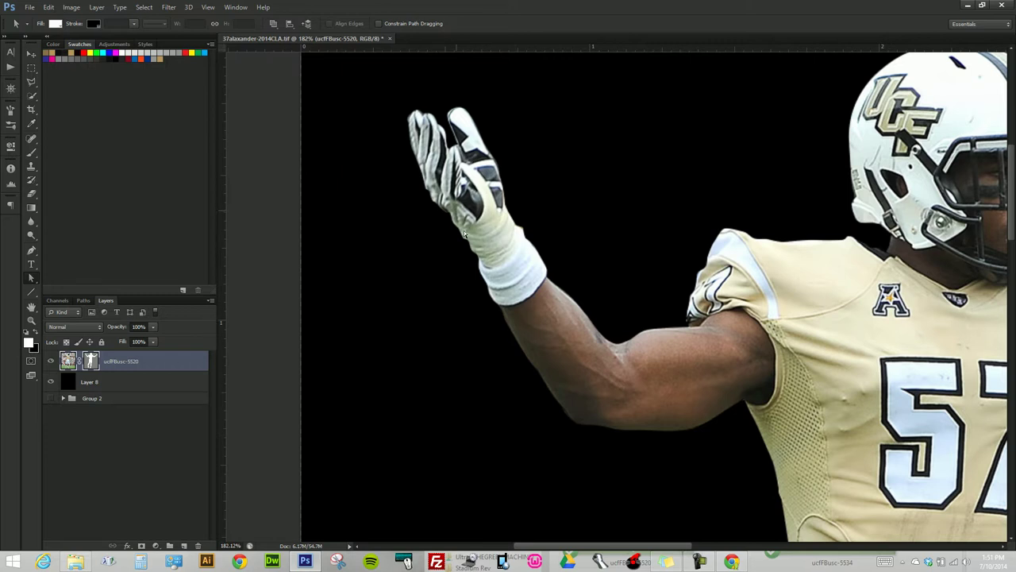
{"action": "left_click_drag", "start_coordinate": [578, 433], "coordinate": [590, 436]}
{"action": "left_click", "coordinate": [602, 437]}
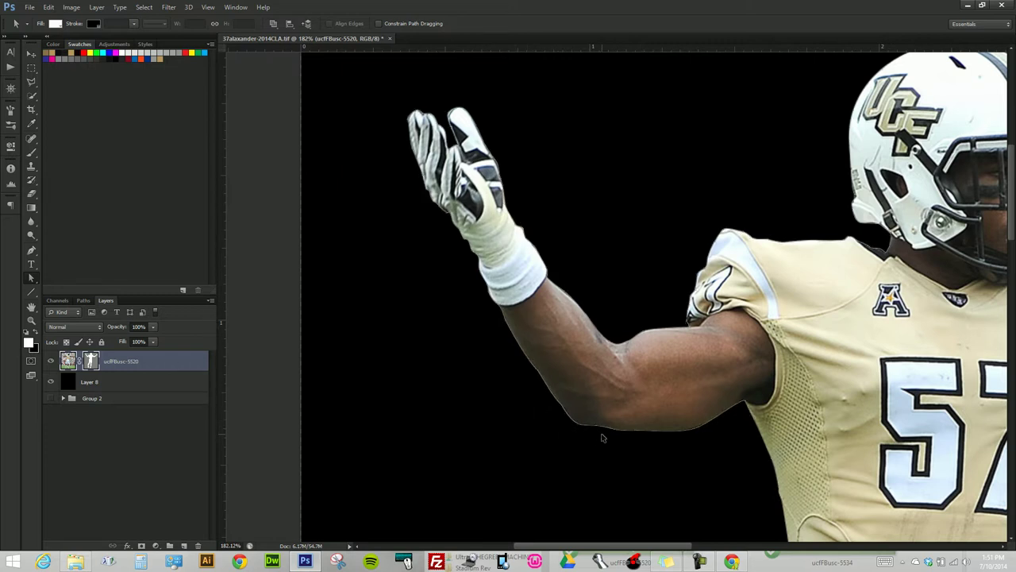
{"action": "mouse_move", "coordinate": [759, 419]}
{"action": "left_mouse_down"}
{"action": "mouse_move", "coordinate": [623, 340]}
{"action": "mouse_move", "coordinate": [599, 296]}
{"action": "left_mouse_up"}
{"action": "mouse_move", "coordinate": [708, 493]}
{"action": "left_mouse_down"}
{"action": "mouse_move", "coordinate": [666, 403]}
{"action": "mouse_move", "coordinate": [637, 380]}
{"action": "left_mouse_up"}
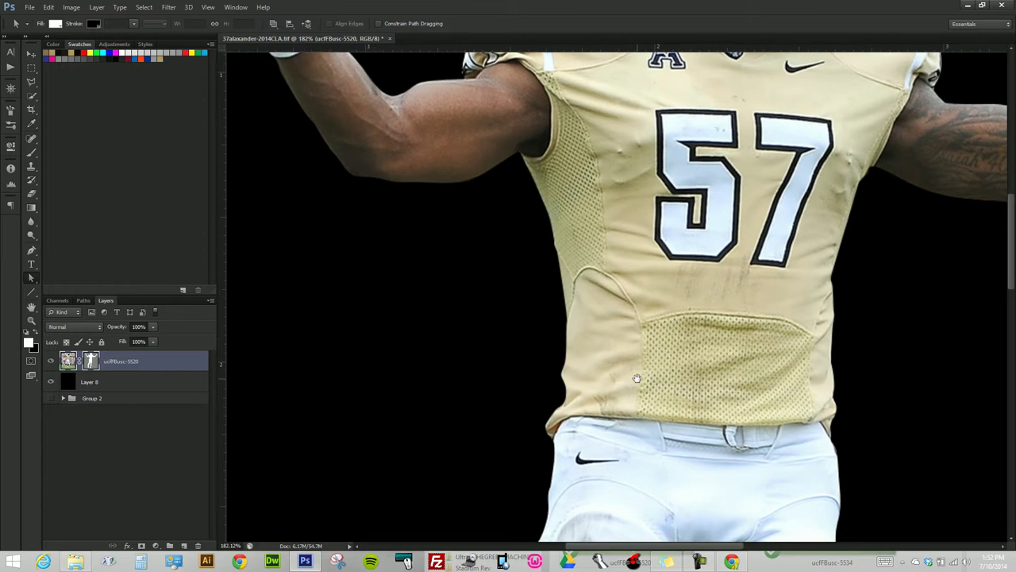
- Nudge the anchor at the waistband's left edge inward to tighten the jersey corner
{"action": "left_click_drag", "start_coordinate": [715, 355], "coordinate": [671, 174]}
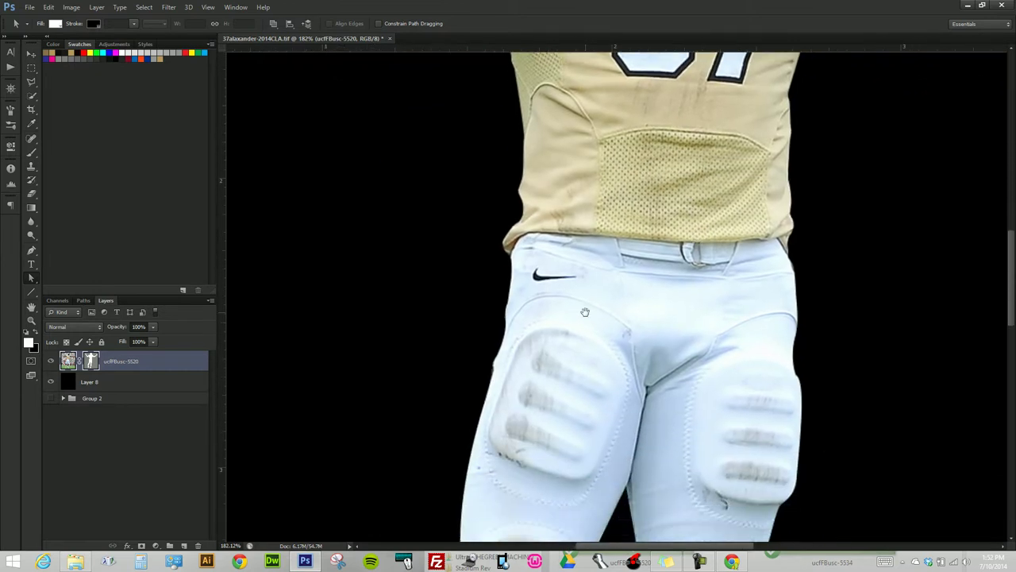
{"action": "scroll", "coordinate": [505, 252], "scroll_direction": "up", "scroll_amount": 3}
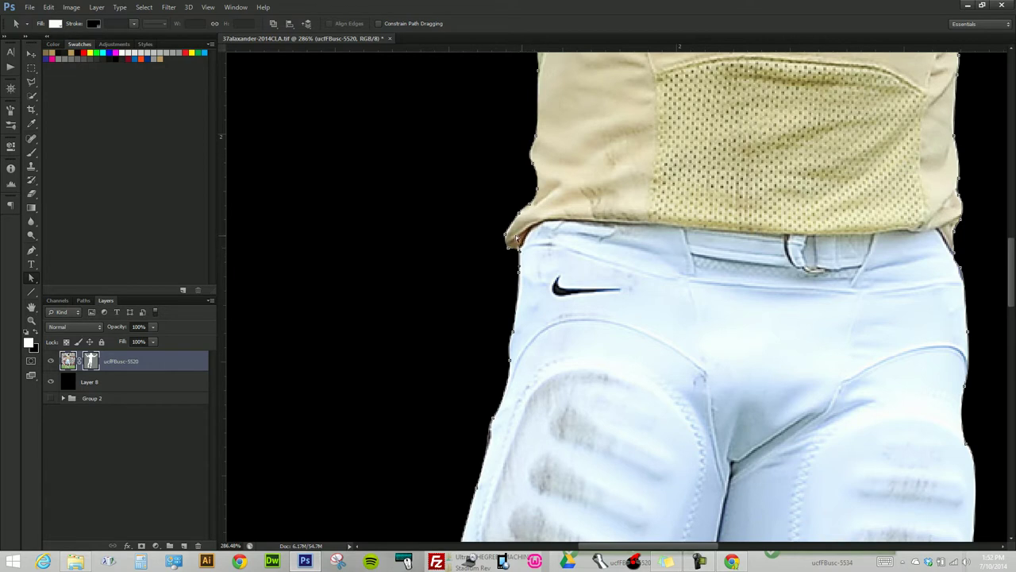
{"action": "left_click_drag", "start_coordinate": [496, 224], "coordinate": [513, 254]}
{"action": "key", "text": "Right"}
{"action": "key", "text": "Right"}
{"action": "key", "text": "Right"}
{"action": "key", "text": "Right"}
{"action": "scroll", "coordinate": [567, 300], "scroll_direction": "down", "scroll_amount": 2}
- Inspect the anchor points along the pants outline and around both knees
{"action": "mouse_move", "coordinate": [705, 547]}
{"action": "left_mouse_down"}
{"action": "mouse_move", "coordinate": [667, 376]}
{"action": "mouse_move", "coordinate": [702, 305]}
{"action": "left_mouse_up"}
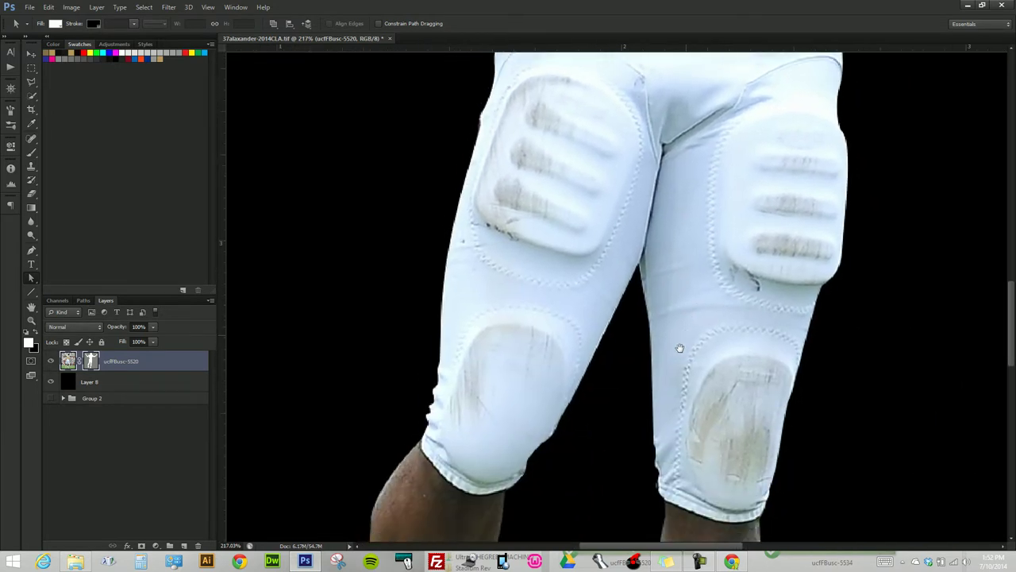
{"action": "mouse_move", "coordinate": [474, 129]}
{"action": "left_mouse_down"}
{"action": "mouse_move", "coordinate": [515, 177]}
{"action": "mouse_move", "coordinate": [519, 228]}
{"action": "left_mouse_up"}
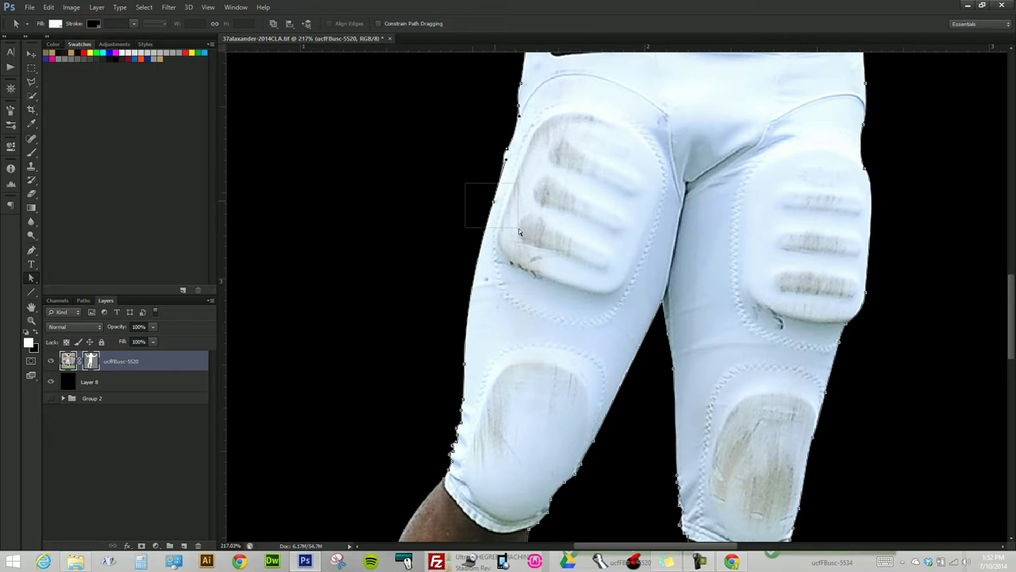
{"action": "left_click", "coordinate": [439, 233]}
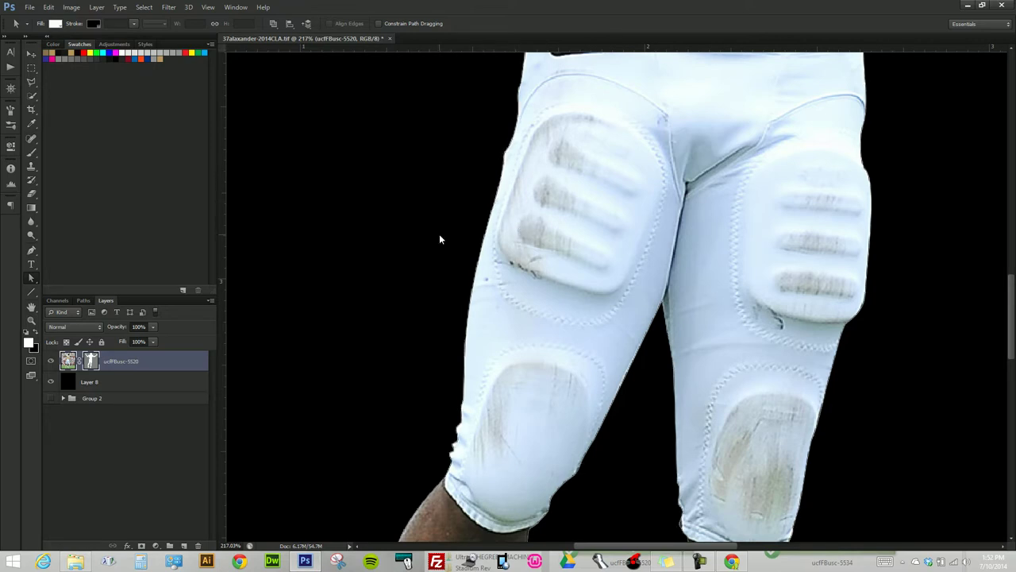
{"action": "left_click_drag", "start_coordinate": [580, 444], "coordinate": [612, 266]}
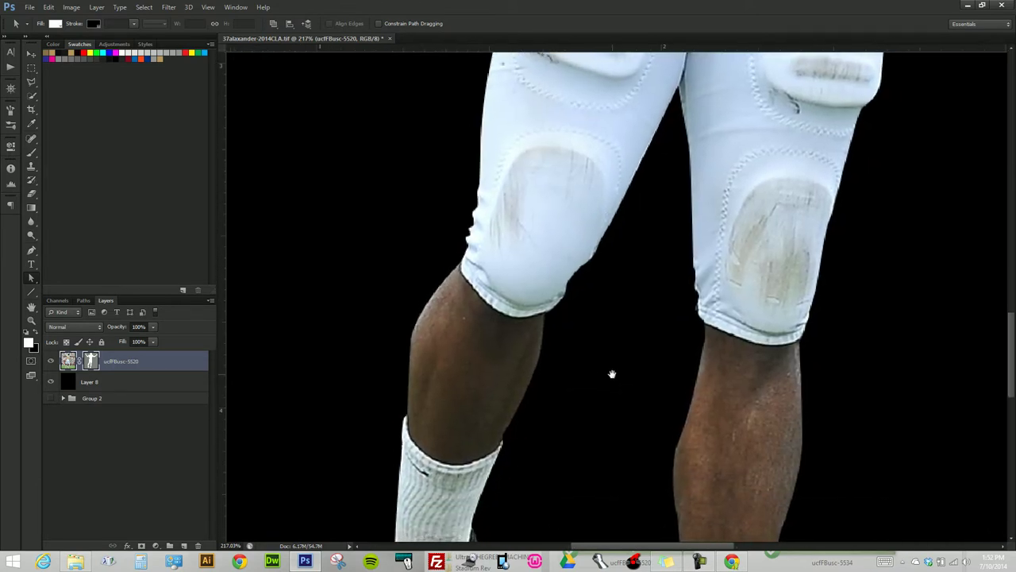
{"action": "left_click_drag", "start_coordinate": [668, 257], "coordinate": [702, 324]}
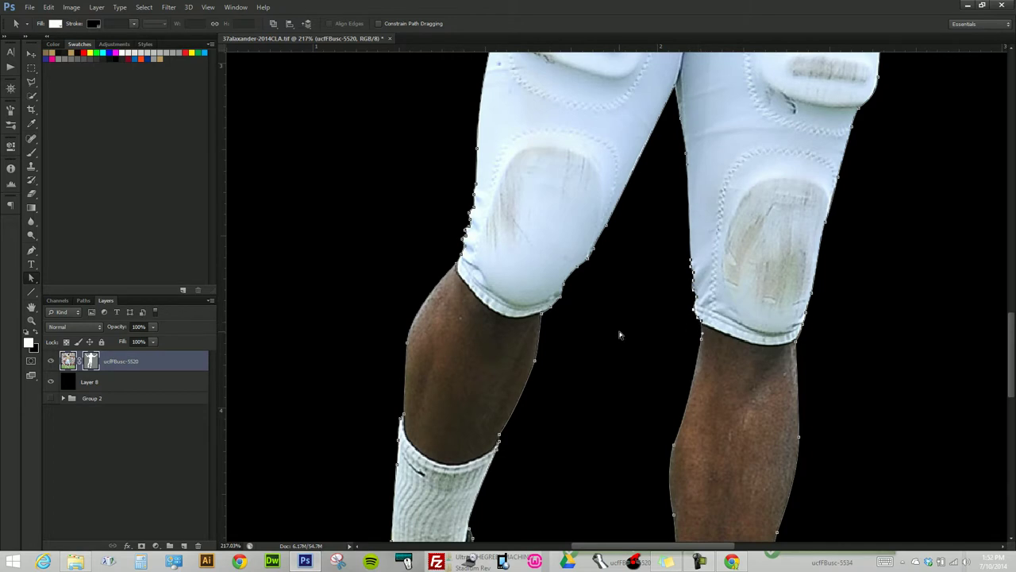
{"action": "left_click_drag", "start_coordinate": [776, 411], "coordinate": [717, 381]}
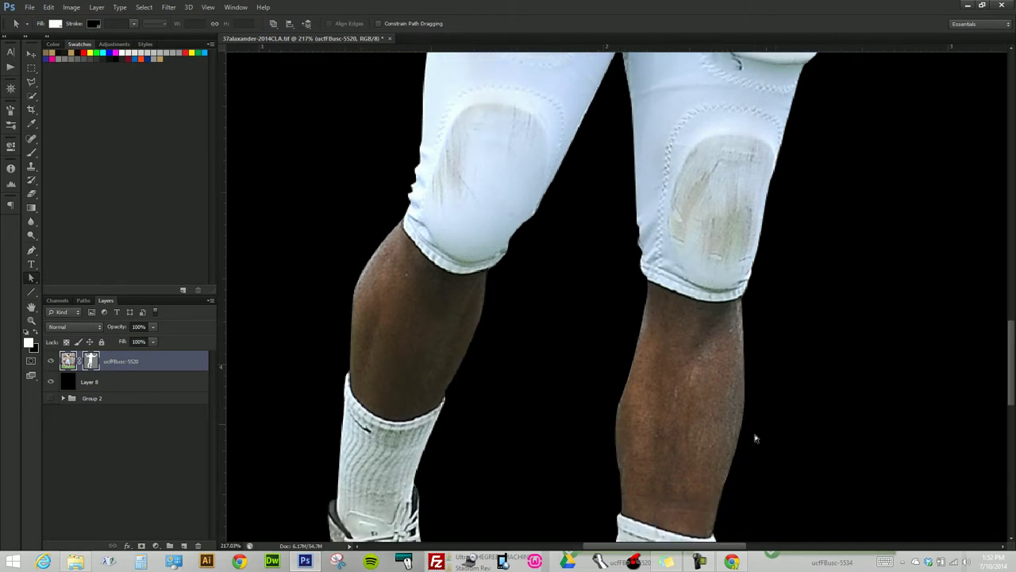
{"action": "left_click_drag", "start_coordinate": [720, 431], "coordinate": [719, 412]}
{"action": "left_click_drag", "start_coordinate": [619, 220], "coordinate": [651, 258]}
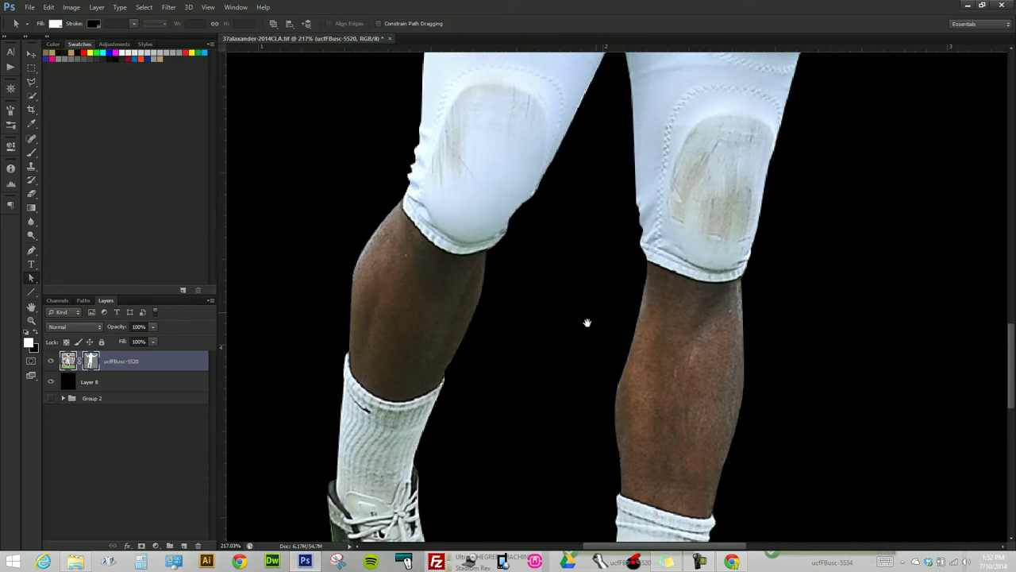
{"action": "left_click_drag", "start_coordinate": [587, 324], "coordinate": [658, 352]}
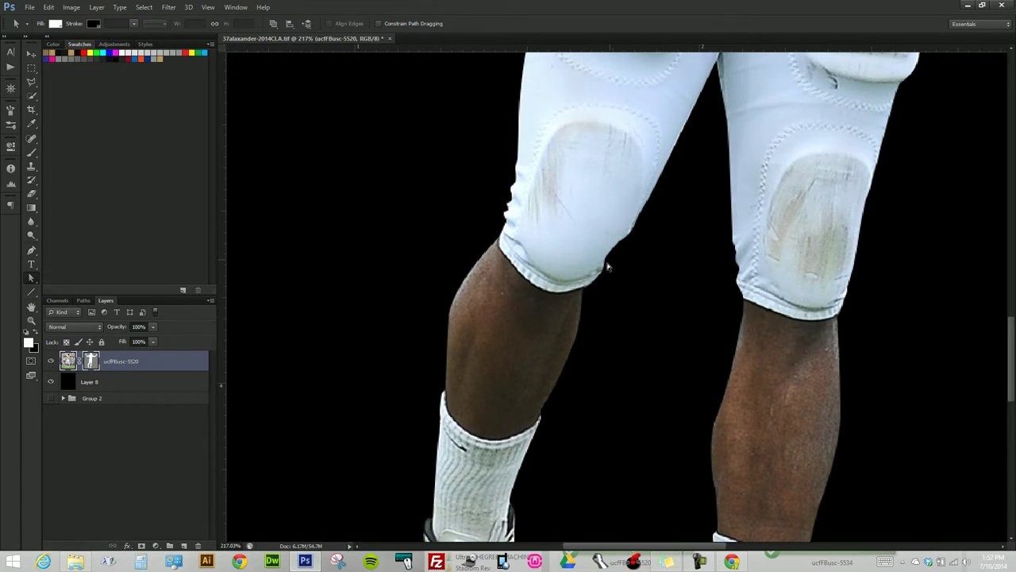
{"action": "left_click_drag", "start_coordinate": [616, 269], "coordinate": [564, 310]}
{"action": "left_click", "coordinate": [671, 363]}
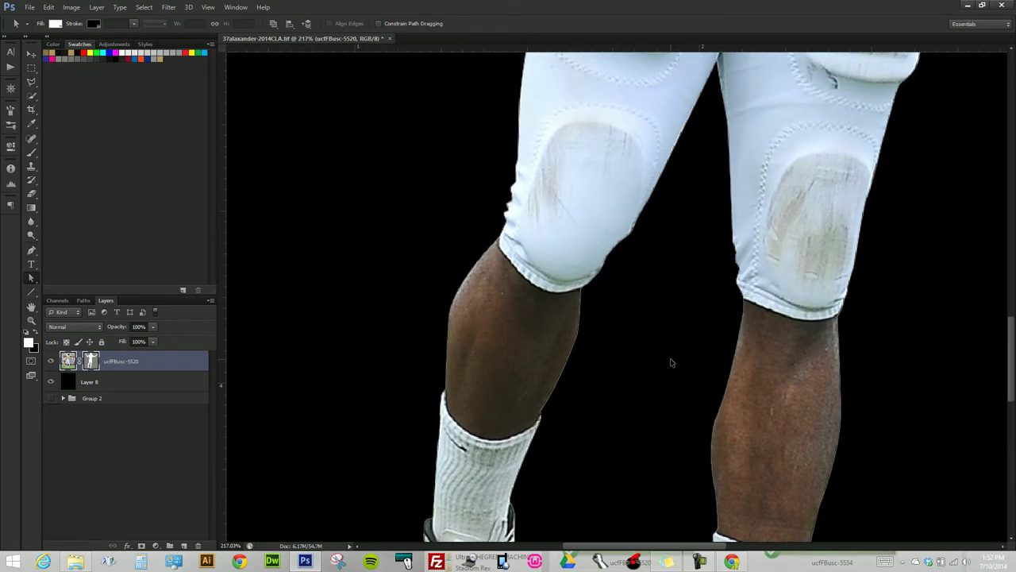
- Check the path along the left leg and beside the sock edge
{"action": "left_click_drag", "start_coordinate": [423, 236], "coordinate": [468, 342]}
{"action": "left_click_drag", "start_coordinate": [496, 430], "coordinate": [599, 206]}
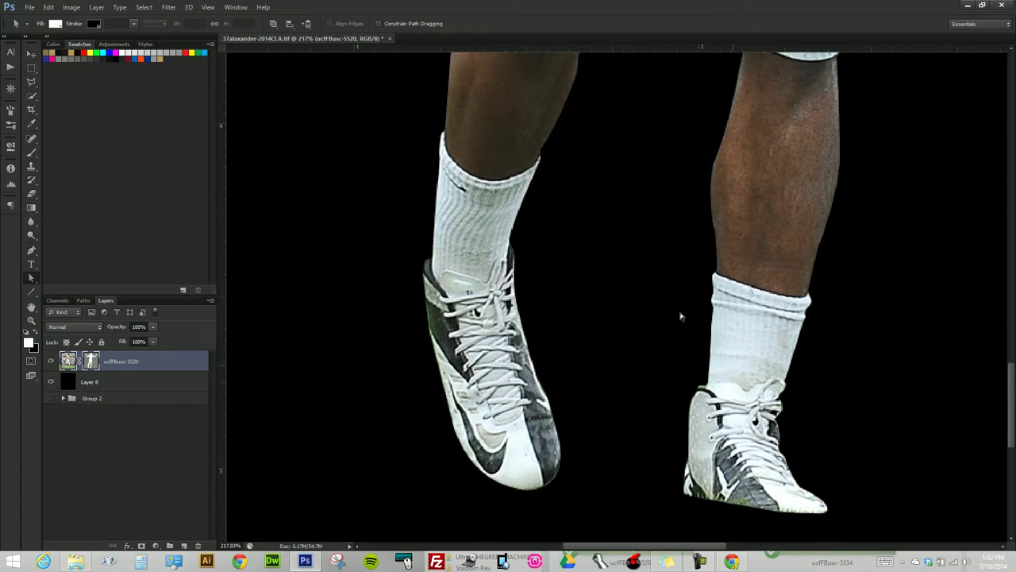
{"action": "left_click", "coordinate": [715, 162]}
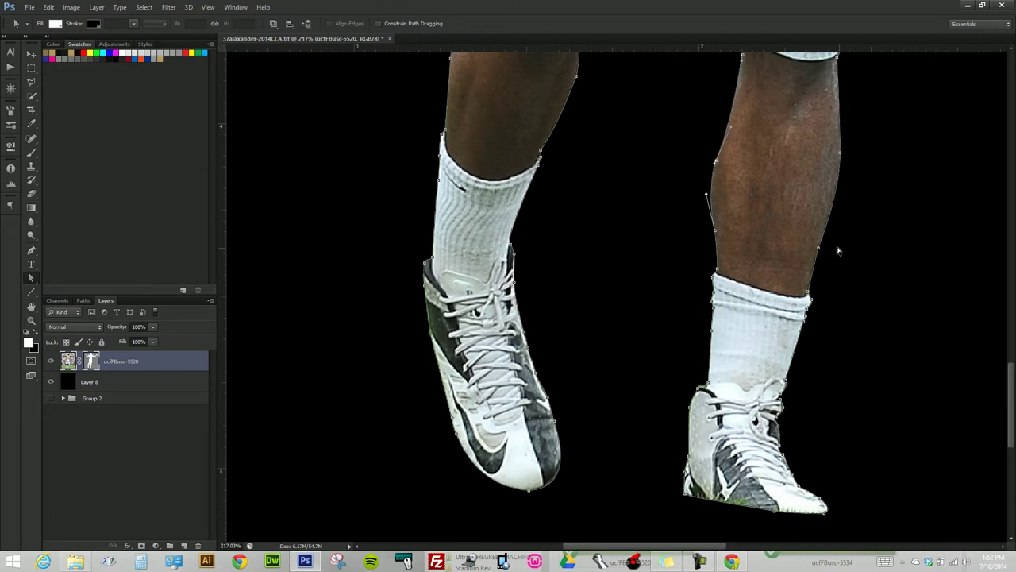
{"action": "left_click_drag", "start_coordinate": [846, 242], "coordinate": [802, 312]}
{"action": "left_click", "coordinate": [889, 302]}
{"action": "left_click", "coordinate": [851, 332]}
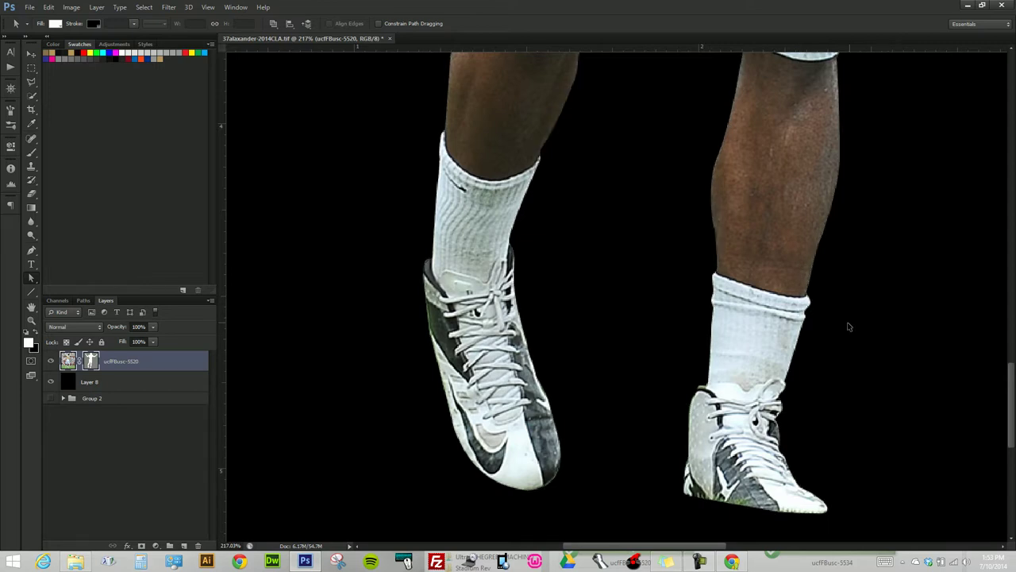
{"action": "left_click", "coordinate": [806, 309]}
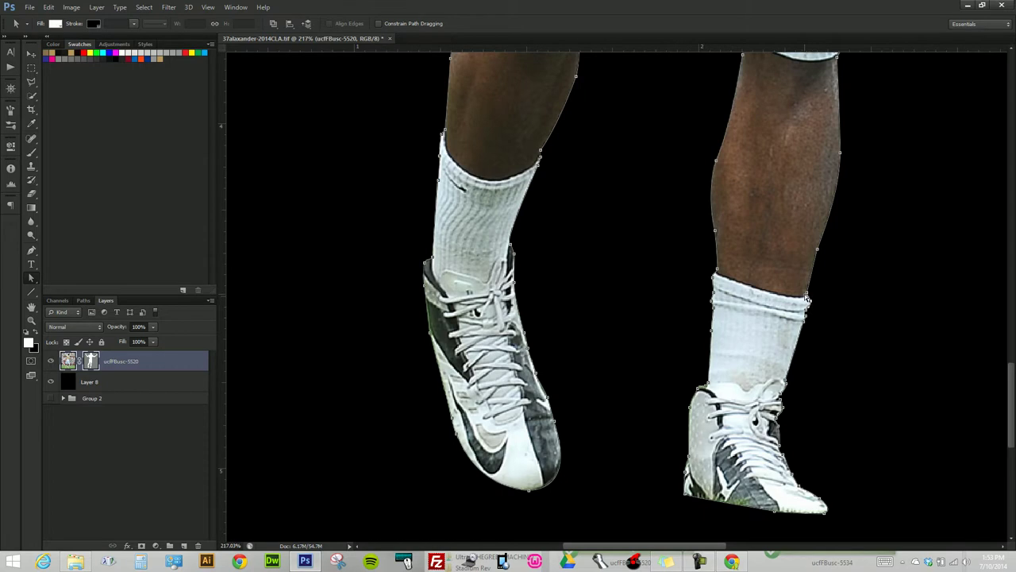
{"action": "left_click", "coordinate": [867, 321]}
- Review the path around the legs and shoes, then hide it to see clean edges
{"action": "scroll", "coordinate": [585, 226], "scroll_direction": "down", "scroll_amount": 1}
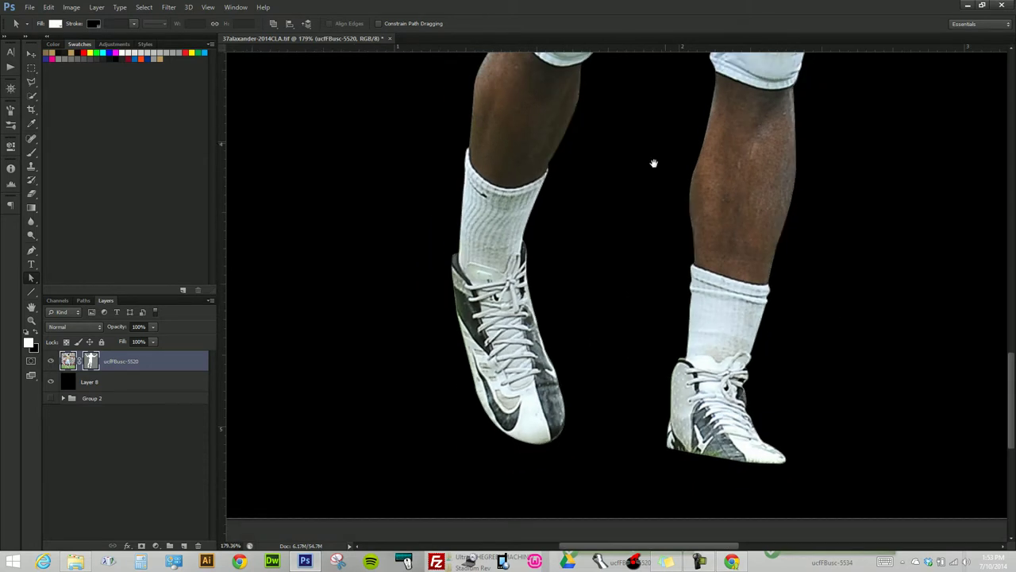
{"action": "scroll", "coordinate": [401, 285], "scroll_direction": "down", "scroll_amount": 1}
{"action": "left_click", "coordinate": [421, 301]}
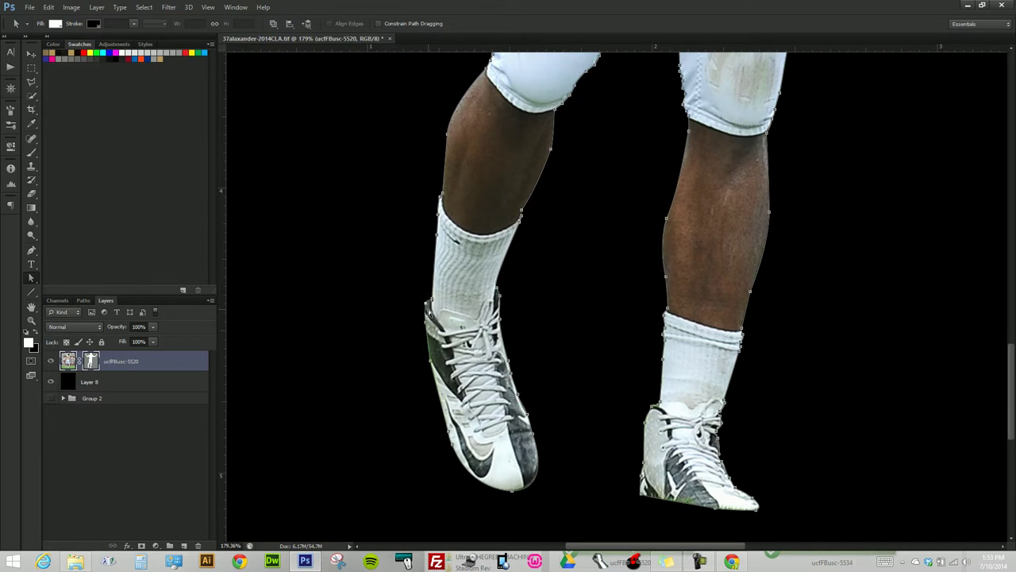
{"action": "left_click", "coordinate": [614, 299]}
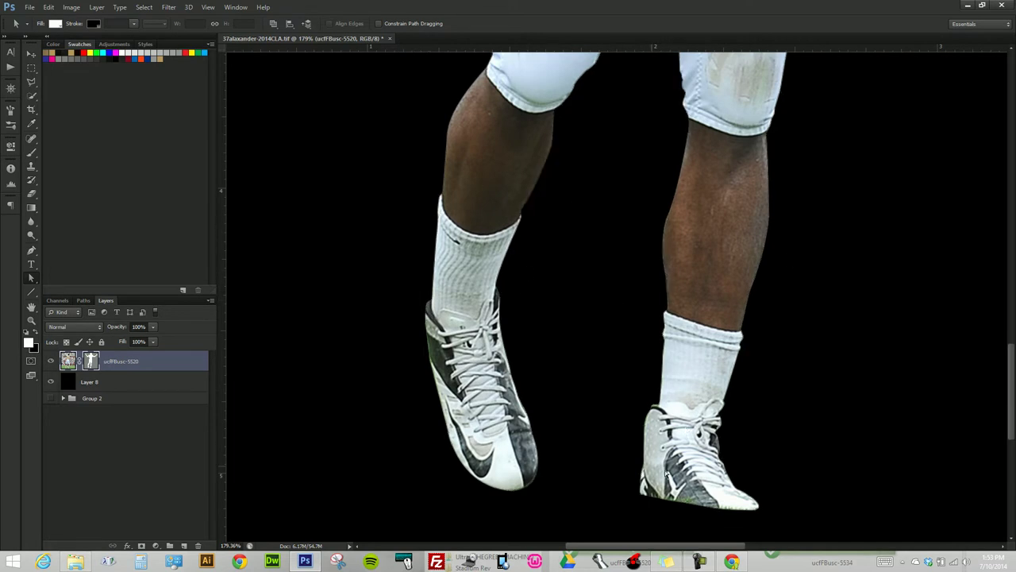
- Zoom in from the lower legs to the facemask and show the cut-out path
{"action": "scroll", "coordinate": [724, 248], "scroll_direction": "up", "scroll_amount": 5}
{"action": "mouse_move", "coordinate": [724, 249]}
{"action": "left_mouse_down"}
{"action": "mouse_move", "coordinate": [783, 148]}
{"action": "mouse_move", "coordinate": [614, 389]}
{"action": "left_mouse_up"}
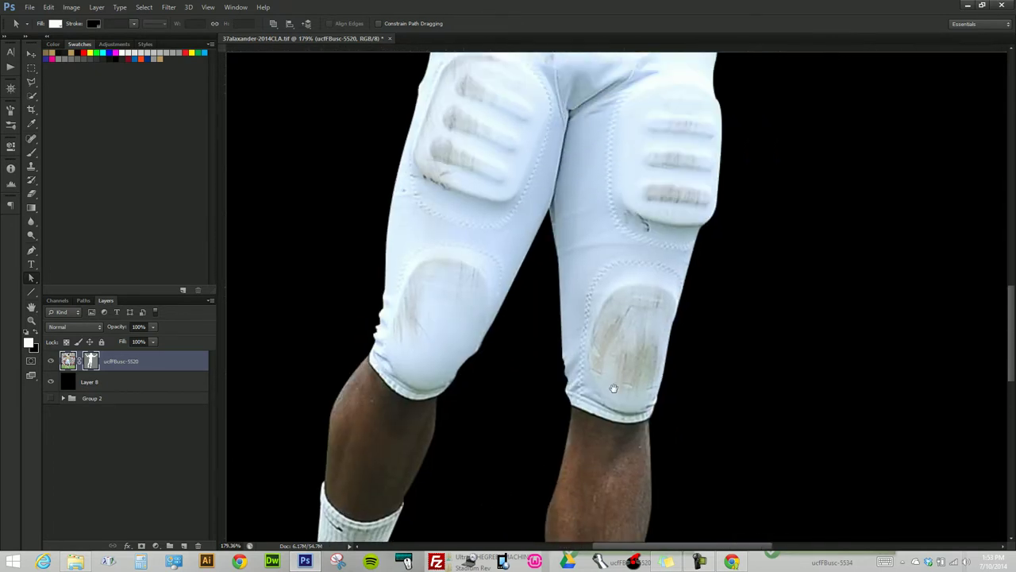
{"action": "scroll", "coordinate": [614, 388], "scroll_direction": "up", "scroll_amount": 2}
{"action": "scroll", "coordinate": [608, 278], "scroll_direction": "up", "scroll_amount": 2}
{"action": "scroll", "coordinate": [609, 318], "scroll_direction": "up", "scroll_amount": 2}
{"action": "scroll", "coordinate": [616, 347], "scroll_direction": "up", "scroll_amount": 2}
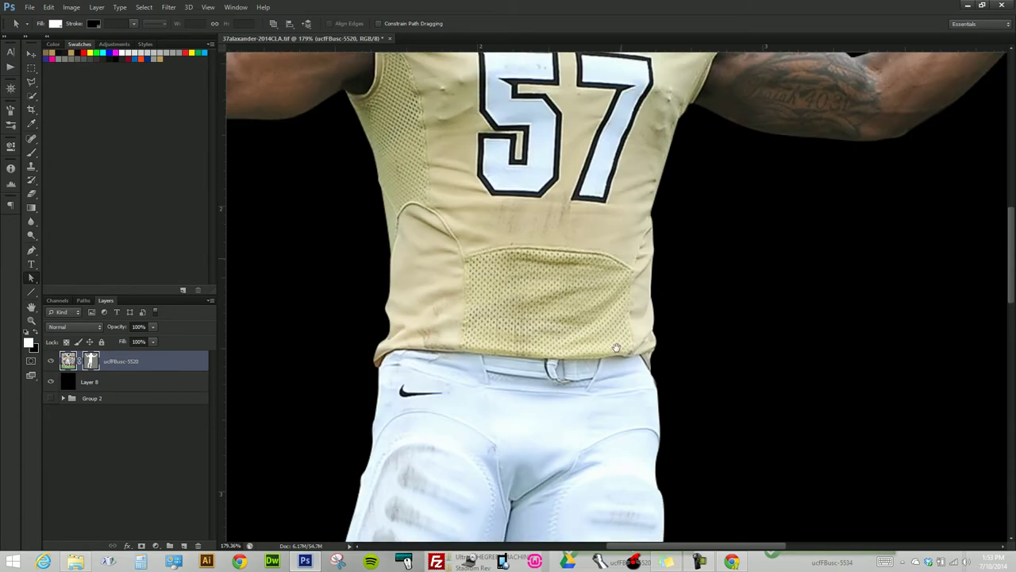
{"action": "scroll", "coordinate": [616, 347], "scroll_direction": "up", "scroll_amount": 2}
{"action": "scroll", "coordinate": [623, 325], "scroll_direction": "up", "scroll_amount": 2}
{"action": "scroll", "coordinate": [629, 305], "scroll_direction": "up", "scroll_amount": 2}
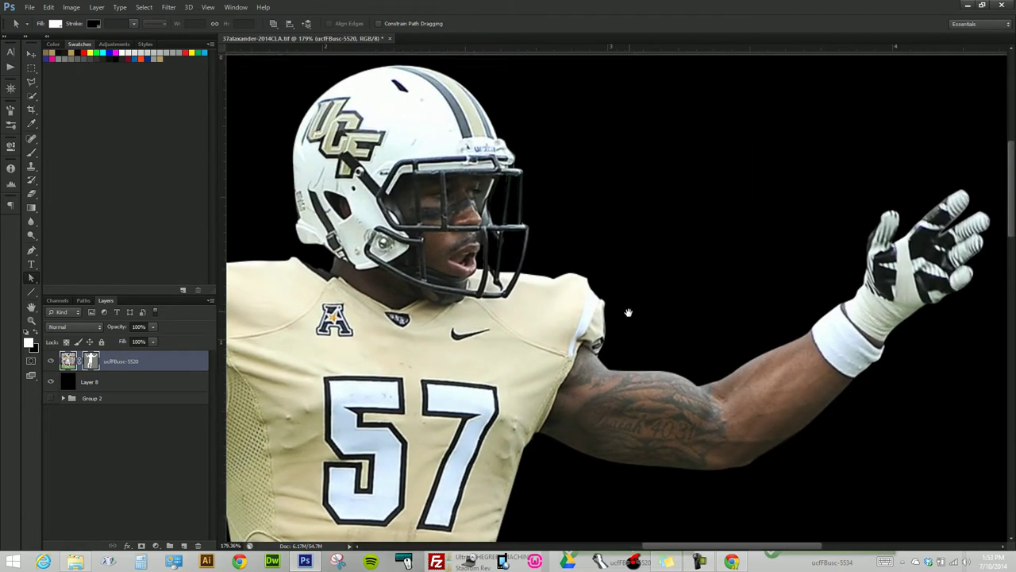
{"action": "scroll", "coordinate": [628, 312], "scroll_direction": "up", "scroll_amount": 2}
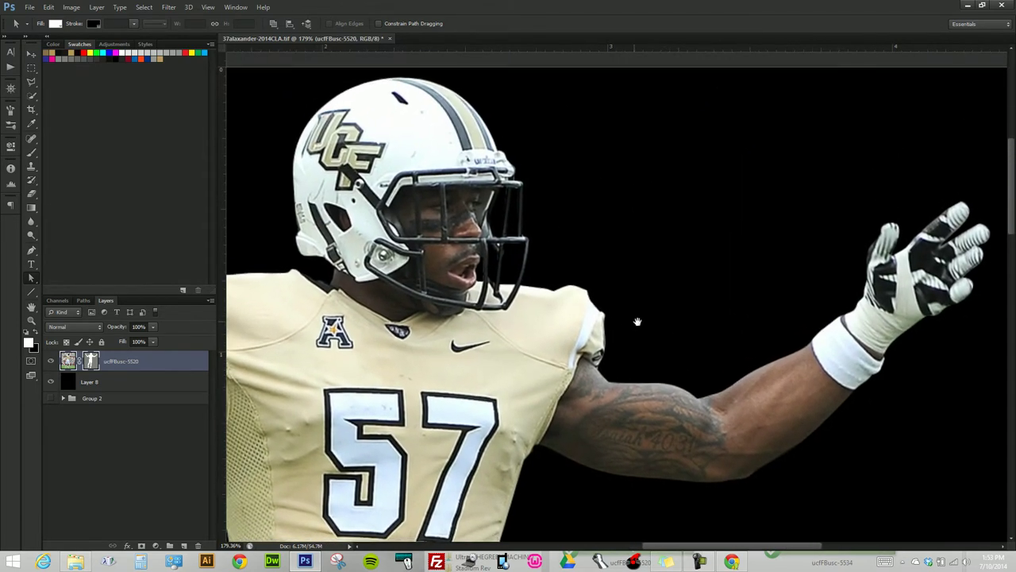
{"action": "scroll", "coordinate": [647, 323], "scroll_direction": "up", "scroll_amount": 2}
{"action": "scroll", "coordinate": [715, 333], "scroll_direction": "up", "scroll_amount": 2}
{"action": "scroll", "coordinate": [654, 268], "scroll_direction": "up", "scroll_amount": 2}
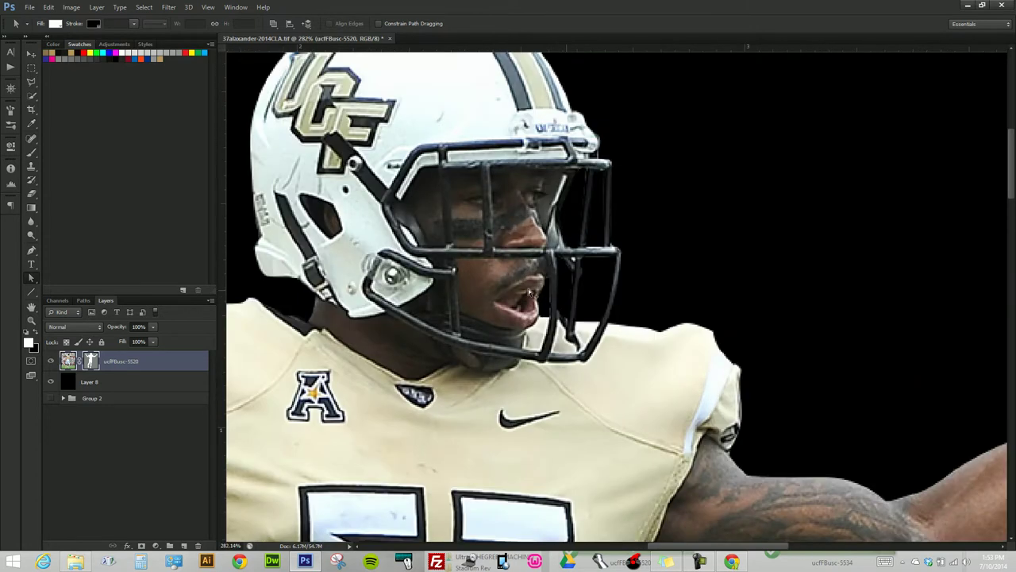
{"action": "left_click", "coordinate": [316, 299]}
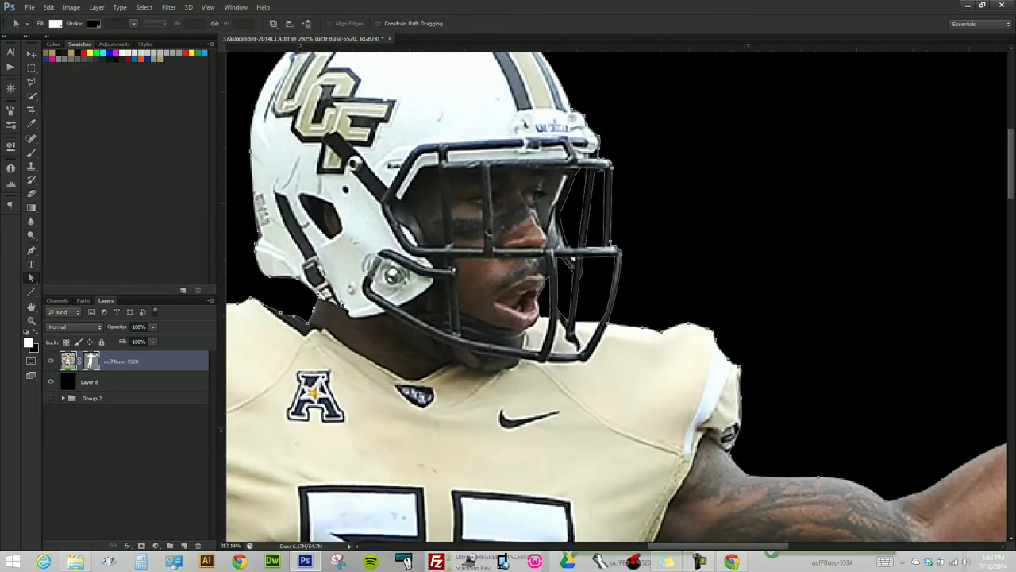
- Add an anchor point at the top of the facemask's front bar and extend the path along it
{"action": "scroll", "coordinate": [607, 270], "scroll_direction": "up", "scroll_amount": 2}
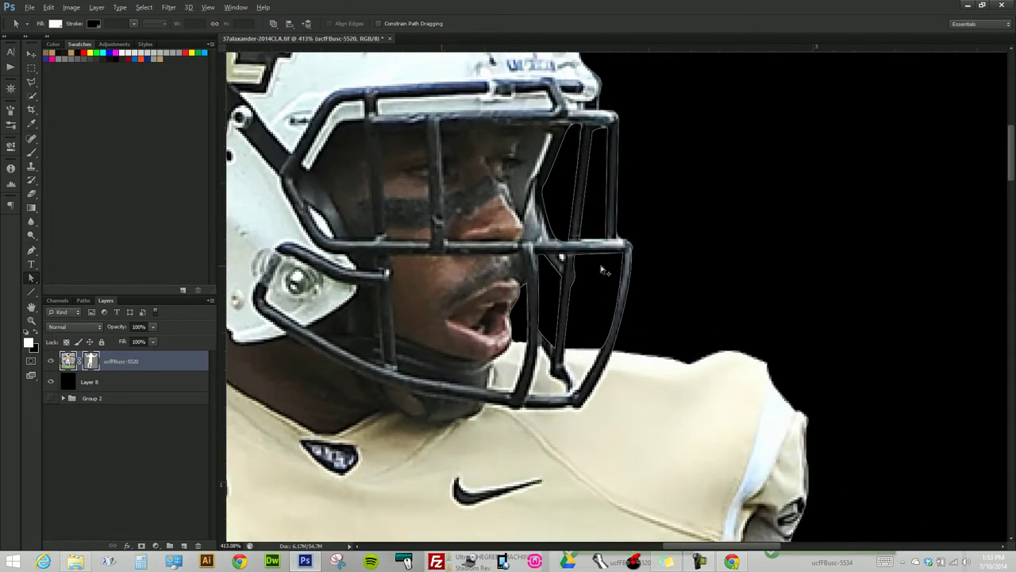
{"action": "scroll", "coordinate": [616, 256], "scroll_direction": "up", "scroll_amount": 1}
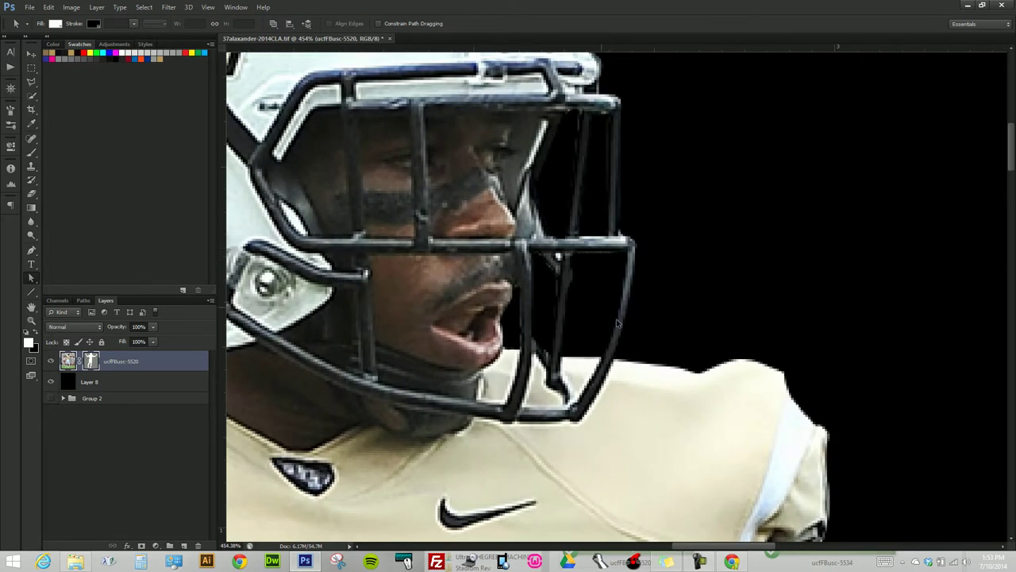
{"action": "left_click", "coordinate": [580, 119]}
{"action": "left_click", "coordinate": [580, 111]}
{"action": "left_click", "coordinate": [567, 242]}
{"action": "left_click", "coordinate": [660, 226]}
{"action": "left_click", "coordinate": [561, 285]}
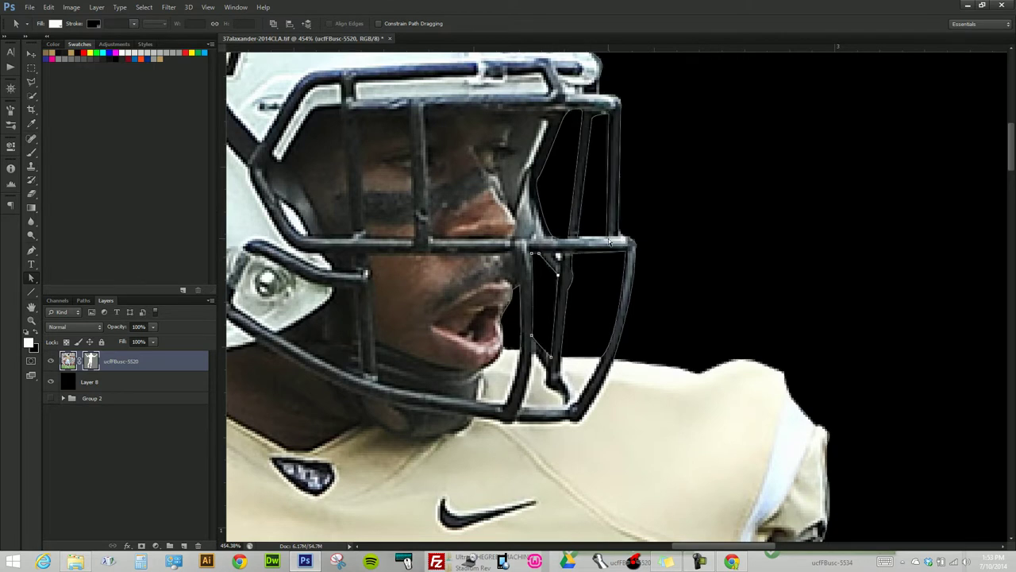
- Zoom out to see the full cut-out player against black
{"action": "scroll", "coordinate": [608, 280], "scroll_direction": "down", "scroll_amount": 2}
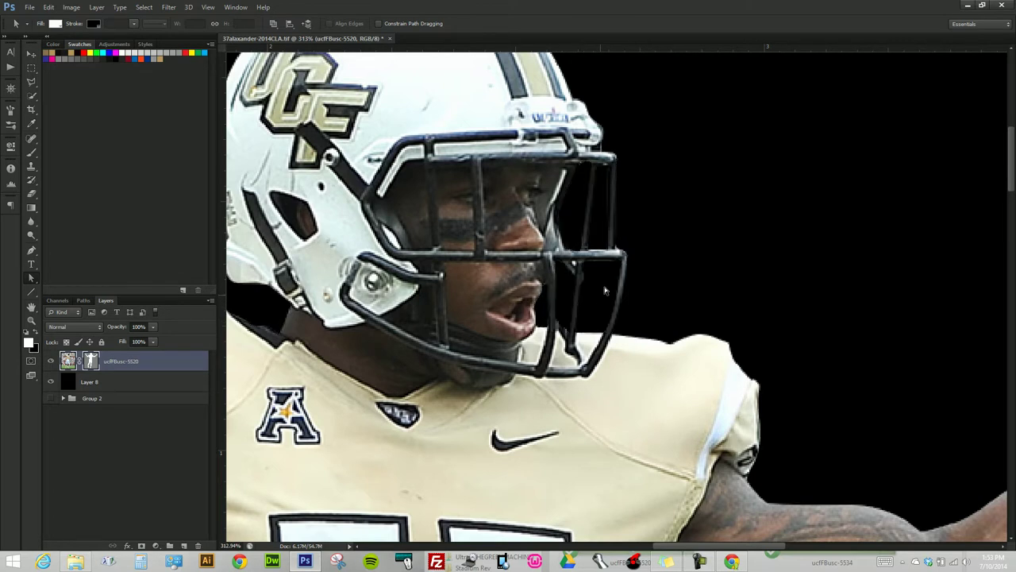
{"action": "scroll", "coordinate": [606, 290], "scroll_direction": "down", "scroll_amount": 3}
{"action": "scroll", "coordinate": [605, 291], "scroll_direction": "down", "scroll_amount": 3}
{"action": "scroll", "coordinate": [605, 290], "scroll_direction": "down", "scroll_amount": 3}
- Zoom out to bring the player's arms and helmet into view
{"action": "scroll", "coordinate": [605, 290], "scroll_direction": "down", "scroll_amount": 2}
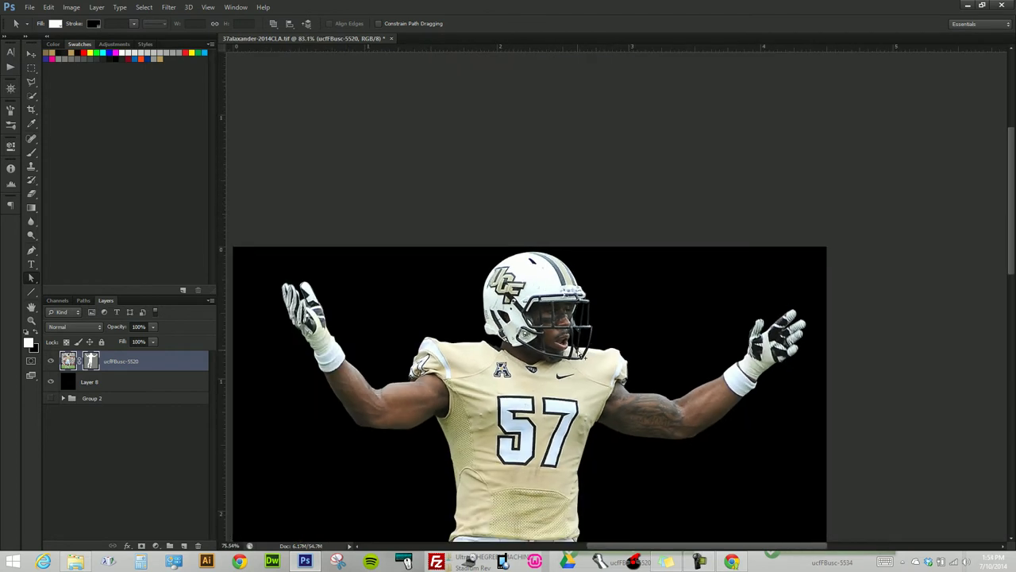
{"action": "scroll", "coordinate": [596, 337], "scroll_direction": "down", "scroll_amount": 1}
{"action": "scroll", "coordinate": [595, 337], "scroll_direction": "down", "scroll_amount": 2}
{"action": "scroll", "coordinate": [595, 338], "scroll_direction": "down", "scroll_amount": 4}
{"action": "scroll", "coordinate": [595, 338], "scroll_direction": "down", "scroll_amount": 2}
{"action": "left_click_drag", "start_coordinate": [595, 338], "coordinate": [596, 432]}
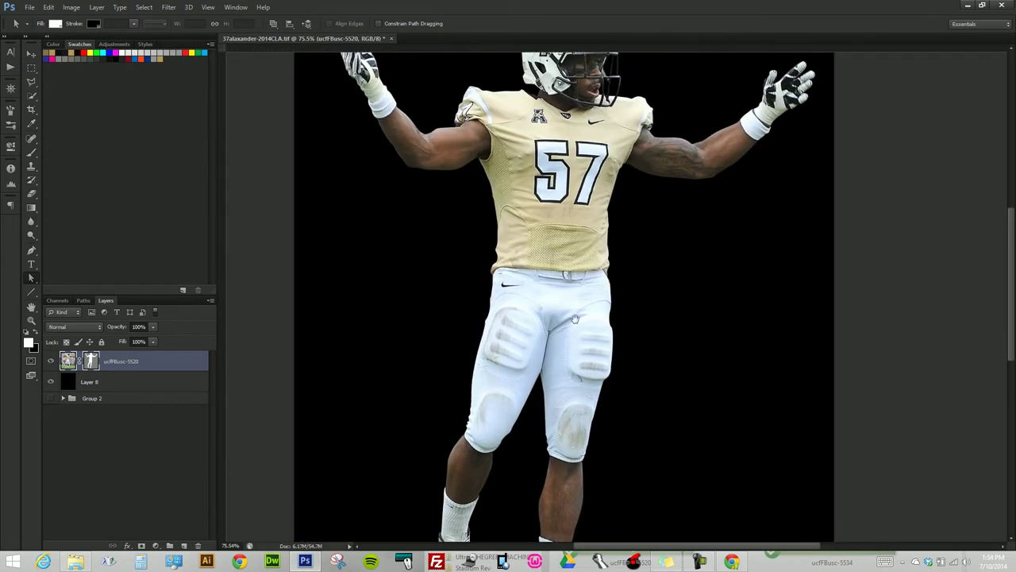
- Fill Layer 8 with mid grey #7d7d7d, then reselect the player layer
{"action": "left_click", "coordinate": [120, 382]}
{"action": "left_click", "coordinate": [28, 343]}
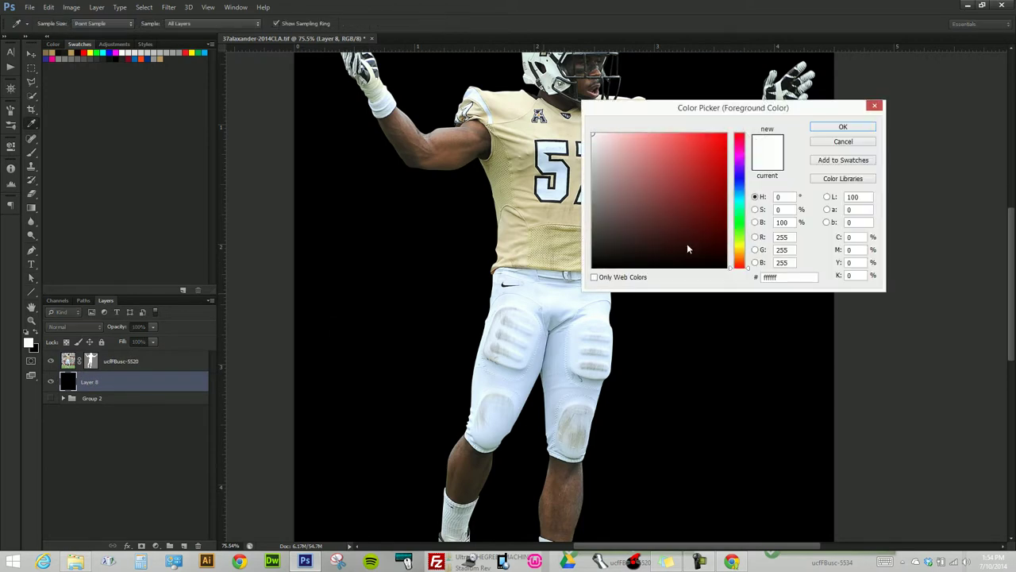
{"action": "left_click", "coordinate": [591, 201]}
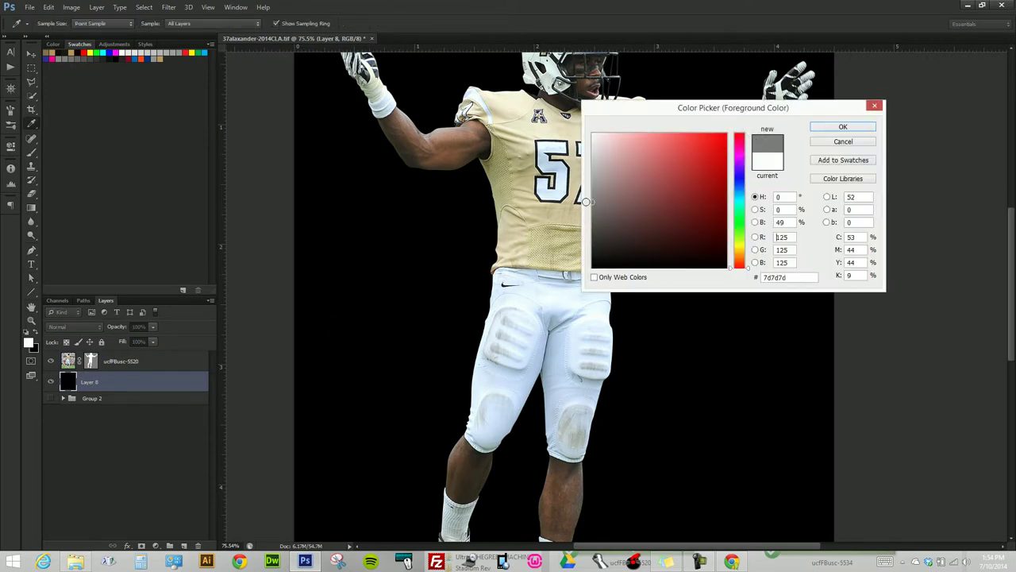
{"action": "left_click", "coordinate": [820, 130]}
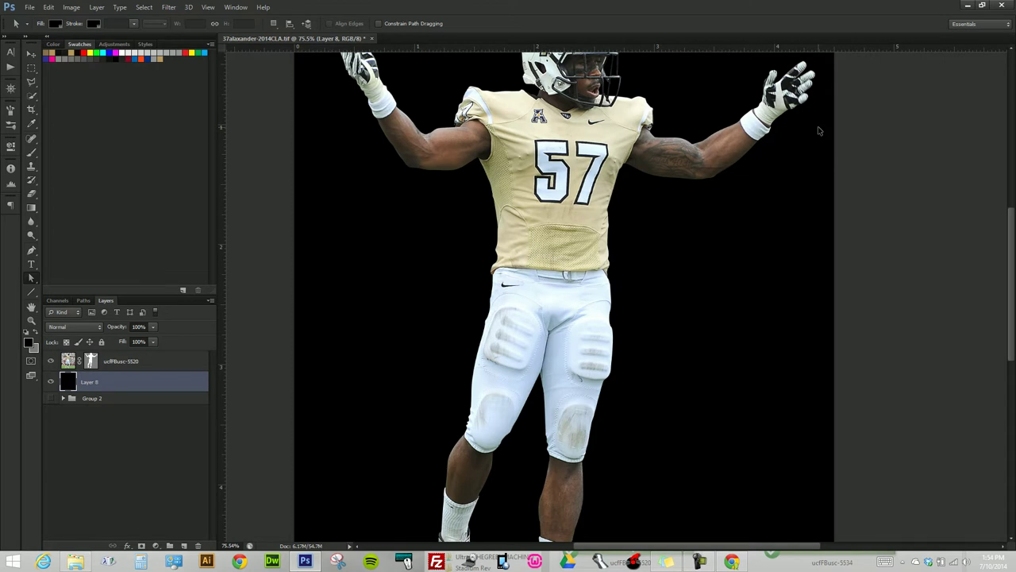
{"action": "key", "text": "alt+BackSpace"}
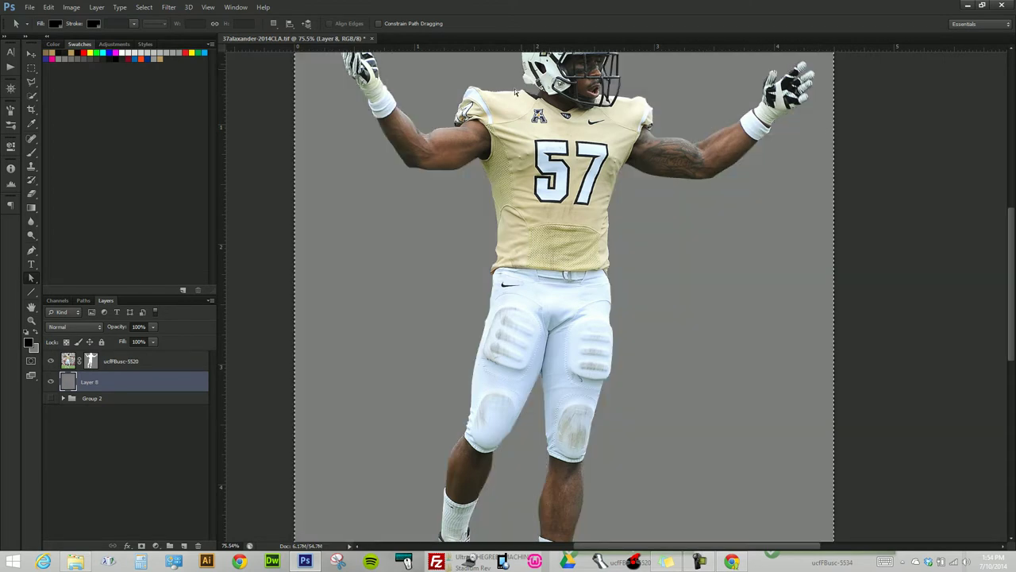
{"action": "key", "text": "alt+bracketright"}
{"action": "scroll", "coordinate": [517, 463], "scroll_direction": "up", "scroll_amount": 5}
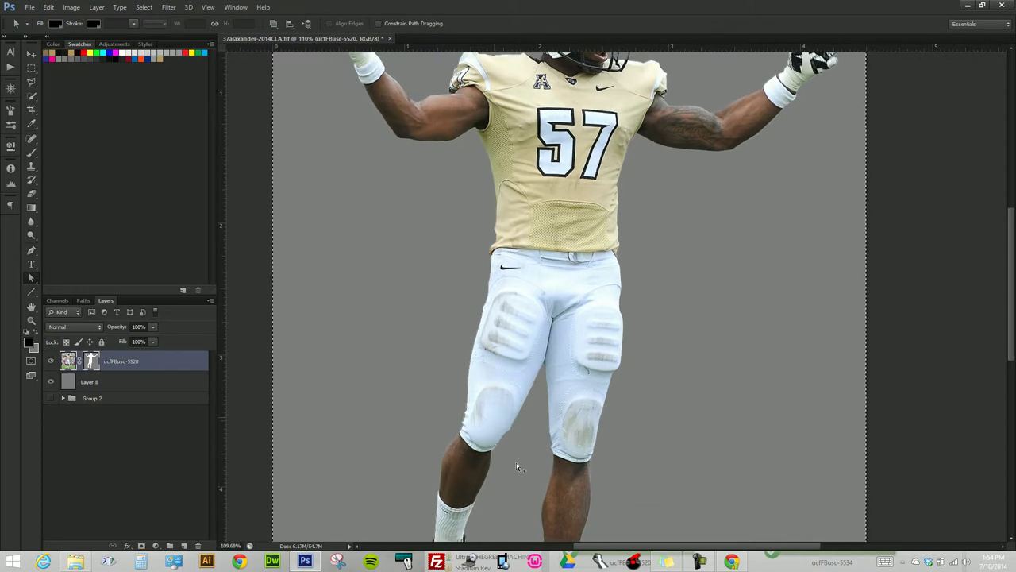
{"action": "scroll", "coordinate": [510, 432], "scroll_direction": "up", "scroll_amount": 3}
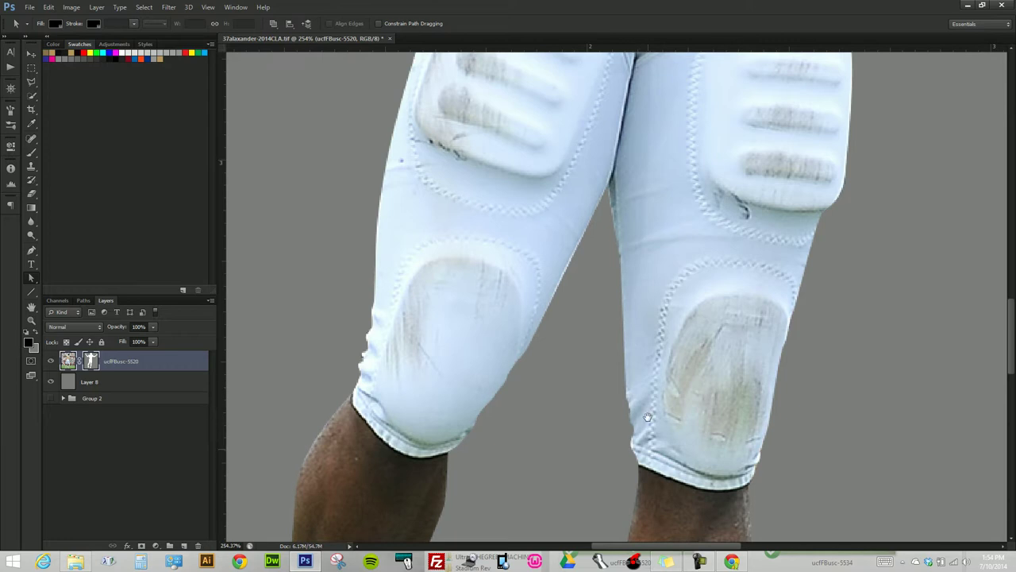
{"action": "left_click", "coordinate": [605, 191]}
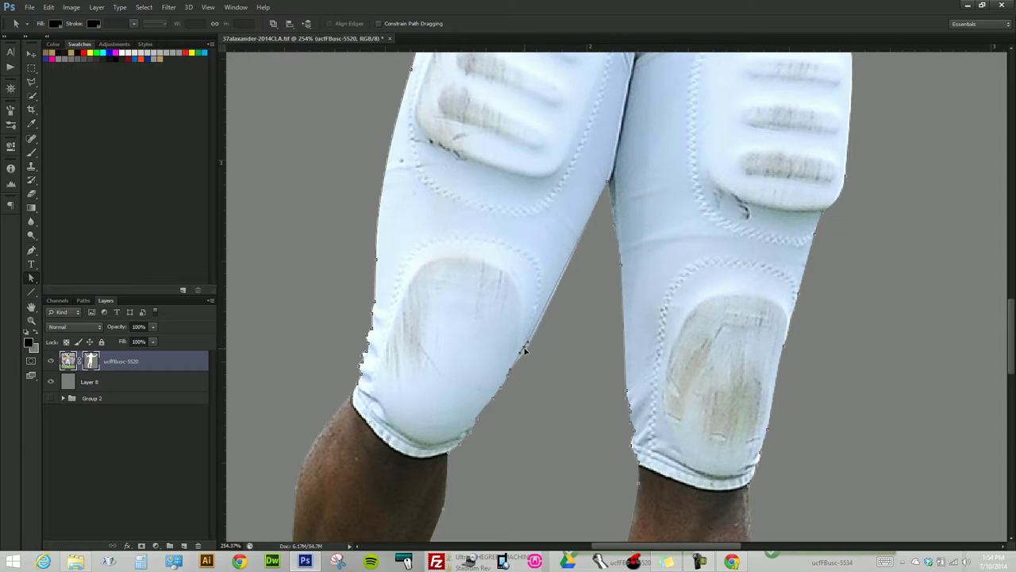
{"action": "left_click", "coordinate": [564, 363]}
{"action": "key", "text": "ctrl+g"}
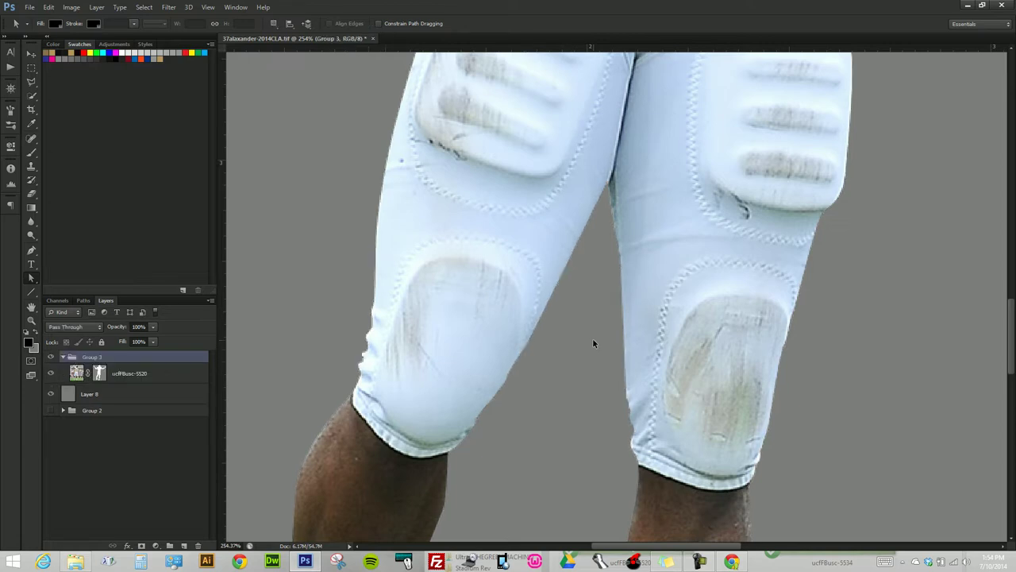
{"action": "key", "text": "ctrl+z"}
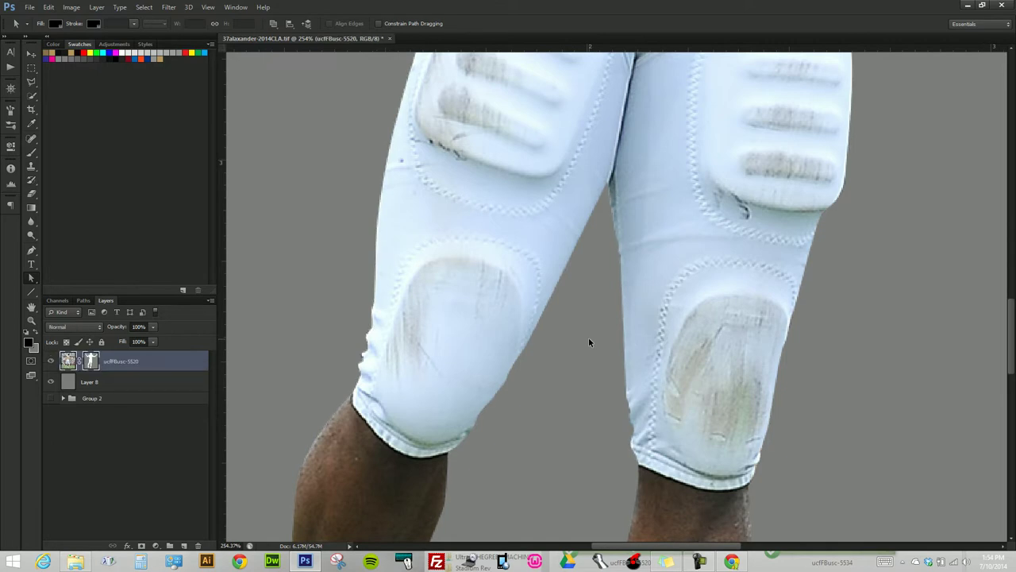
{"action": "left_click_drag", "start_coordinate": [564, 345], "coordinate": [659, 271]}
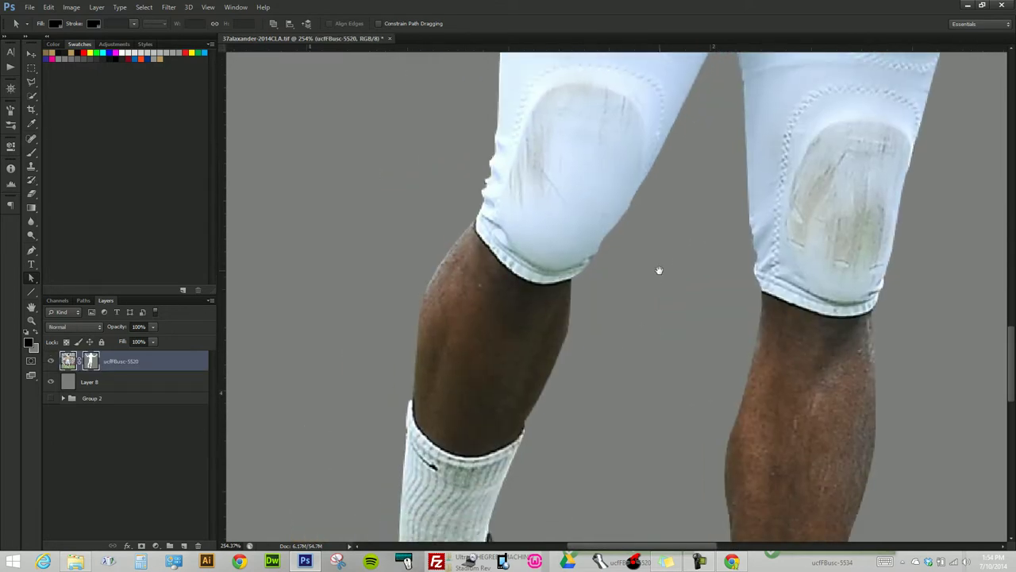
{"action": "key", "text": "ctrl+Return"}
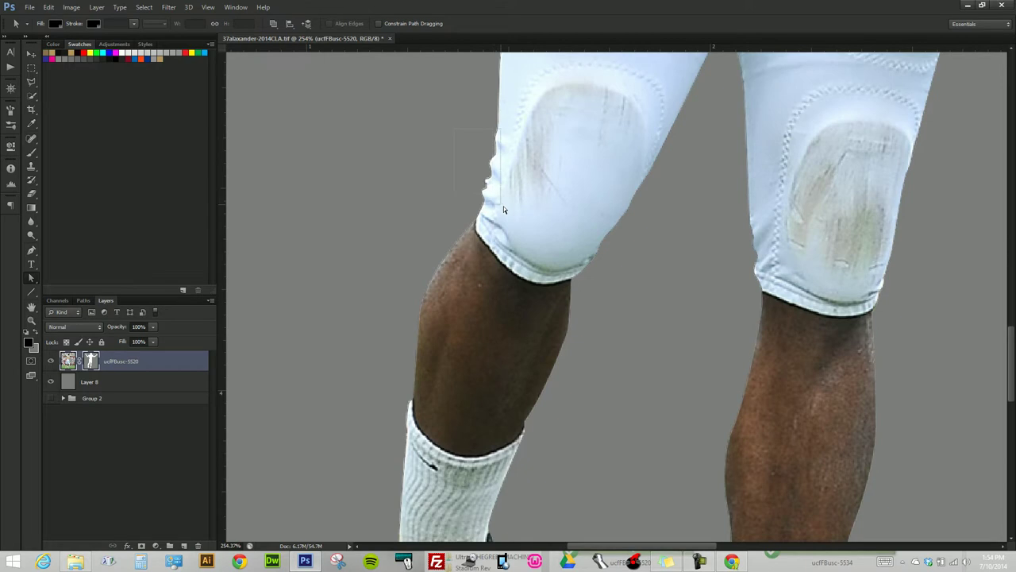
{"action": "key", "text": "ctrl+d"}
{"action": "mouse_move", "coordinate": [580, 318]}
{"action": "left_mouse_down"}
{"action": "mouse_move", "coordinate": [560, 216]}
{"action": "mouse_move", "coordinate": [463, 278]}
{"action": "mouse_move", "coordinate": [367, 422]}
{"action": "left_mouse_up"}
{"action": "left_click_drag", "start_coordinate": [641, 112], "coordinate": [545, 286]}
{"action": "scroll", "coordinate": [548, 288], "scroll_direction": "up", "scroll_amount": 4}
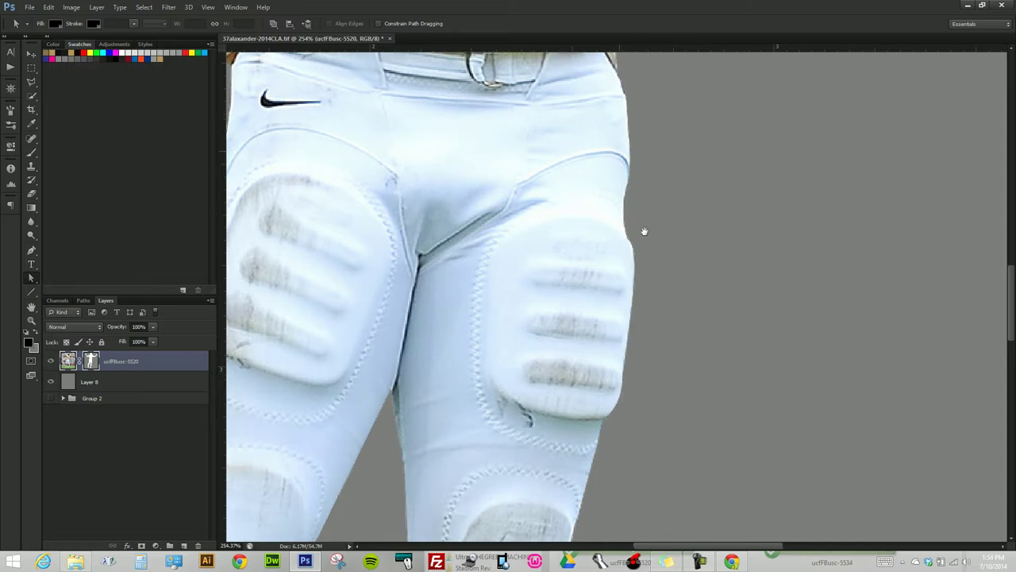
{"action": "scroll", "coordinate": [644, 229], "scroll_direction": "up", "scroll_amount": 5}
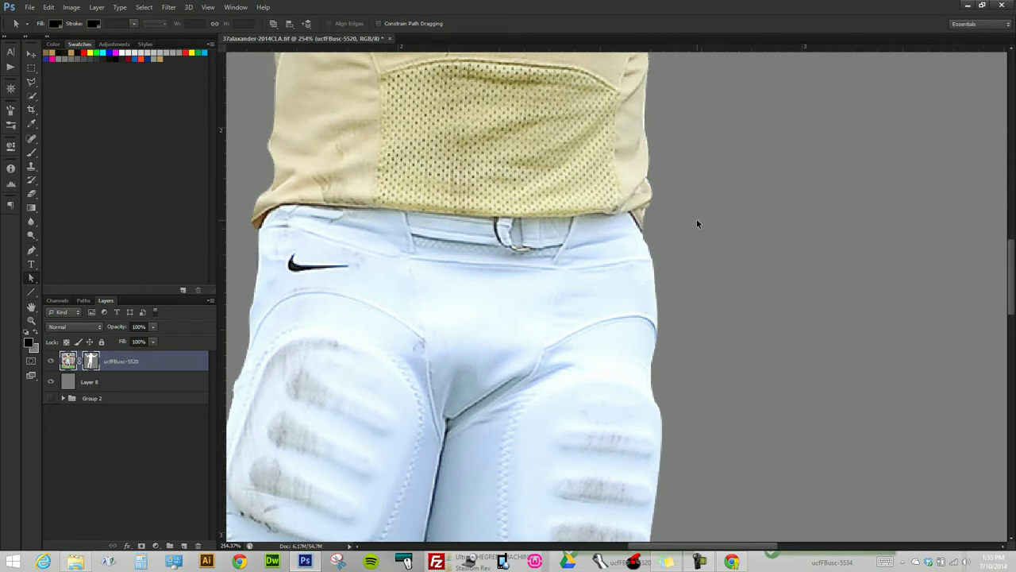
{"action": "left_click_drag", "start_coordinate": [708, 186], "coordinate": [740, 373]}
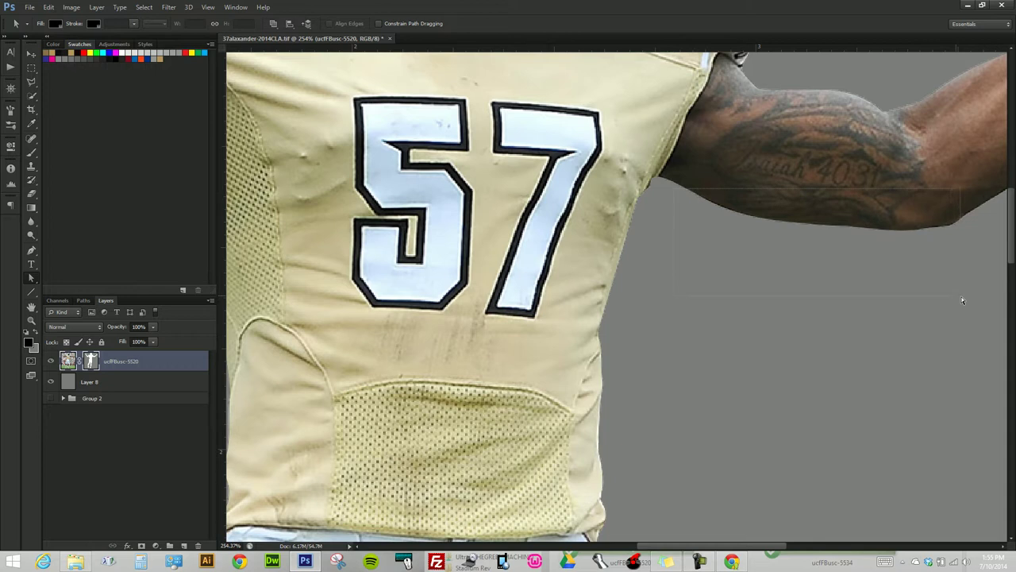
{"action": "left_click_drag", "start_coordinate": [956, 298], "coordinate": [963, 300]}
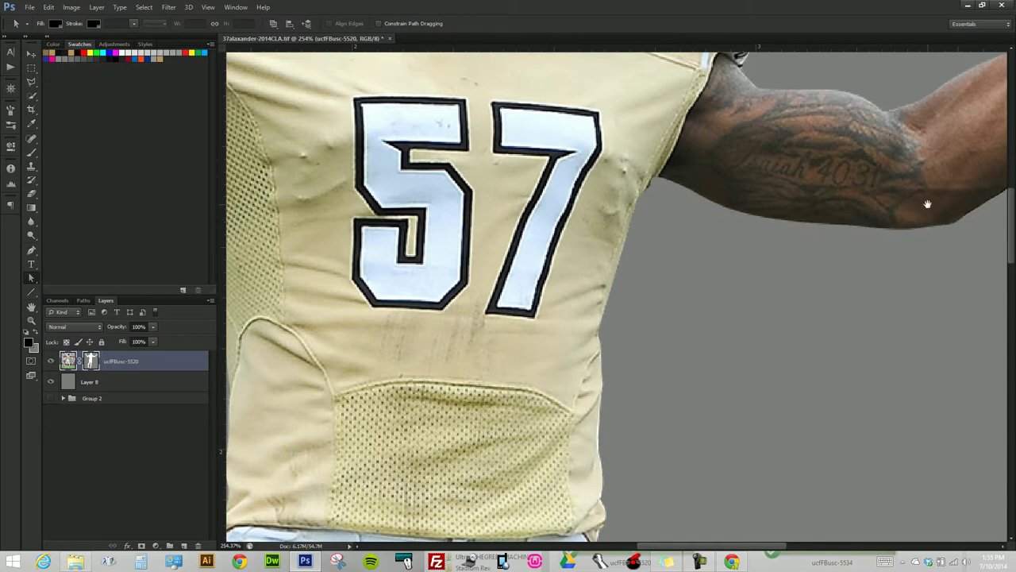
{"action": "left_click_drag", "start_coordinate": [926, 204], "coordinate": [676, 356]}
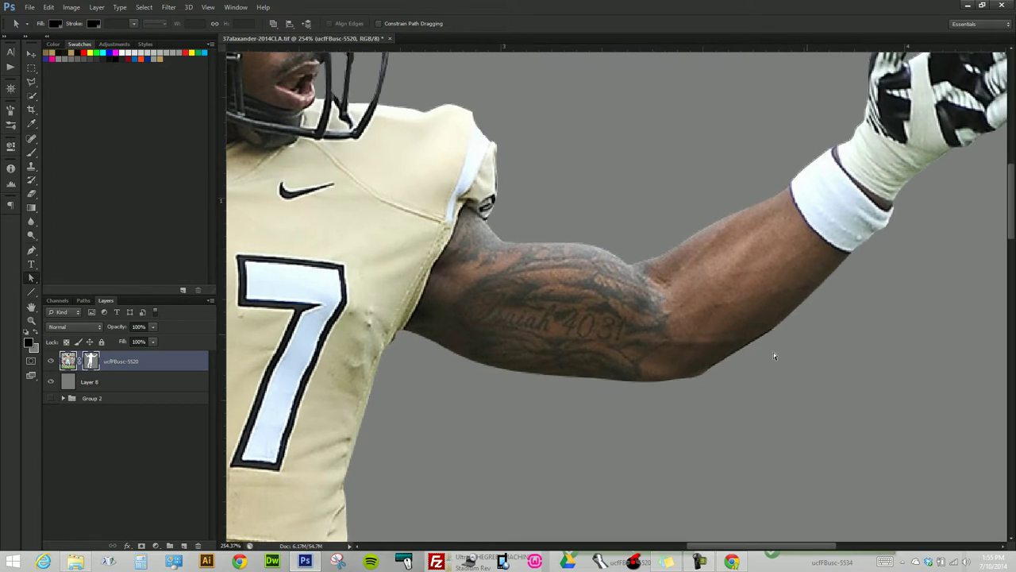
{"action": "left_click", "coordinate": [702, 394]}
{"action": "left_click", "coordinate": [924, 390]}
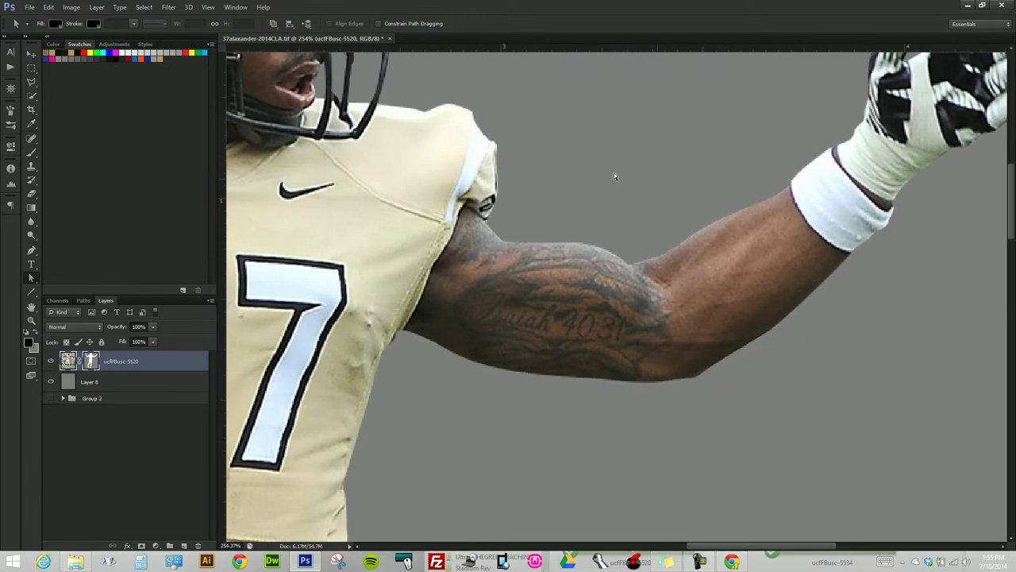
{"action": "left_click", "coordinate": [495, 144]}
{"action": "mouse_move", "coordinate": [856, 181]}
{"action": "left_mouse_down"}
{"action": "mouse_move", "coordinate": [682, 260]}
{"action": "mouse_move", "coordinate": [691, 272]}
{"action": "left_mouse_up"}
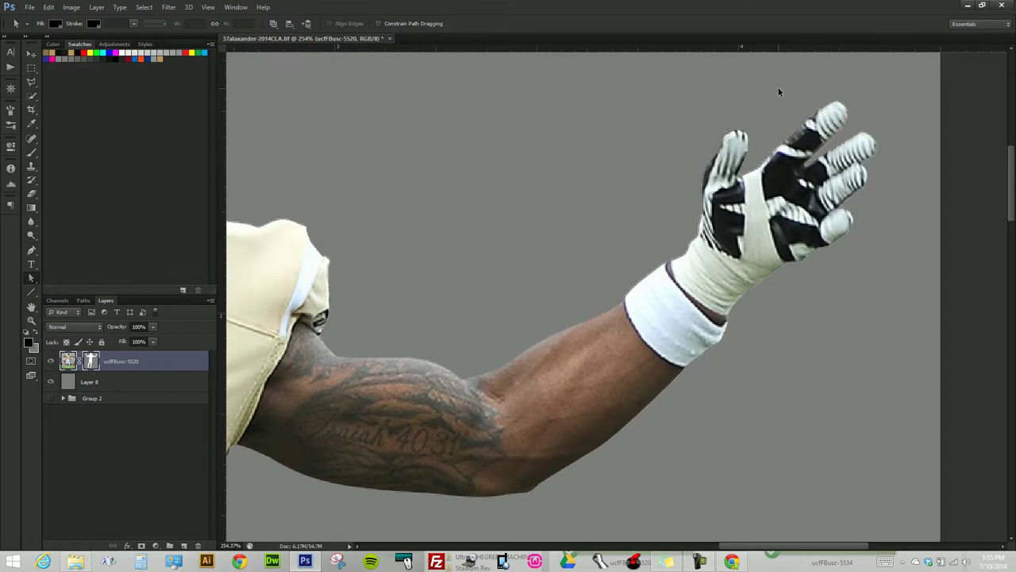
{"action": "mouse_move", "coordinate": [571, 246]}
{"action": "left_mouse_down"}
{"action": "mouse_move", "coordinate": [884, 296]}
{"action": "mouse_move", "coordinate": [1002, 328]}
{"action": "mouse_move", "coordinate": [698, 379]}
{"action": "mouse_move", "coordinate": [1011, 432]}
{"action": "left_mouse_up"}
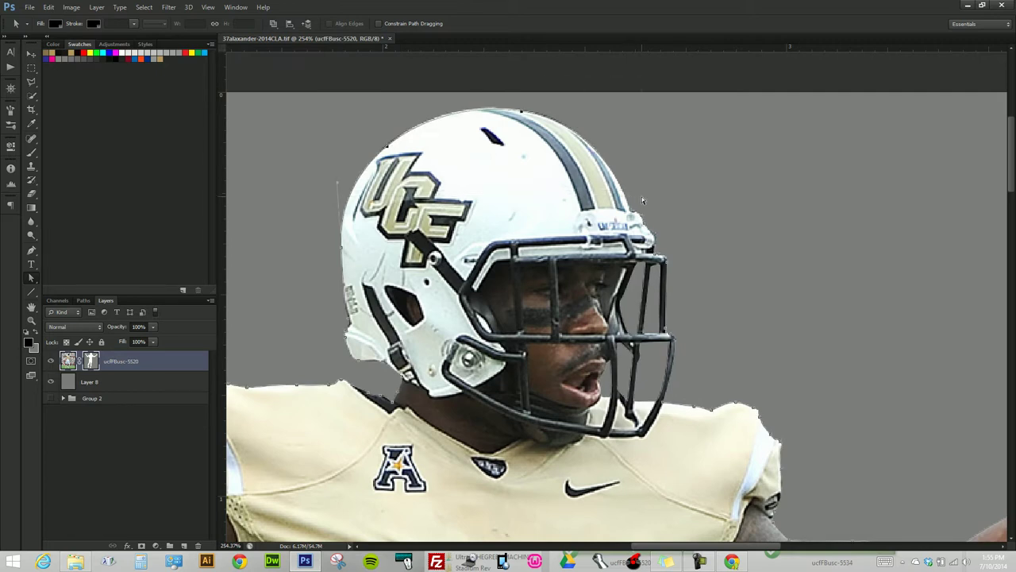
{"action": "key", "text": "ctrl+a"}
{"action": "key", "text": "ctrl+d"}
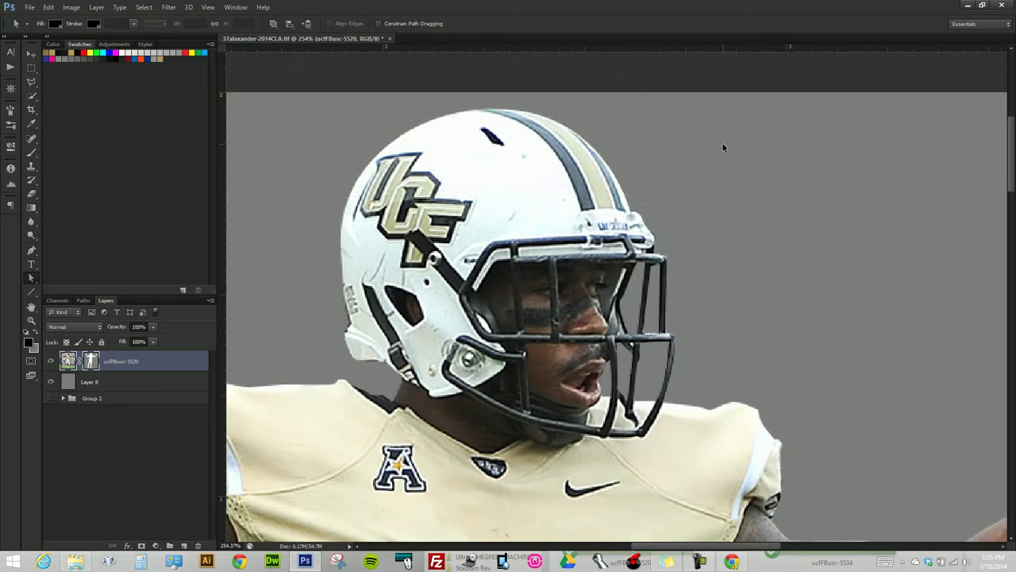
{"action": "left_click_drag", "start_coordinate": [350, 347], "coordinate": [576, 308]}
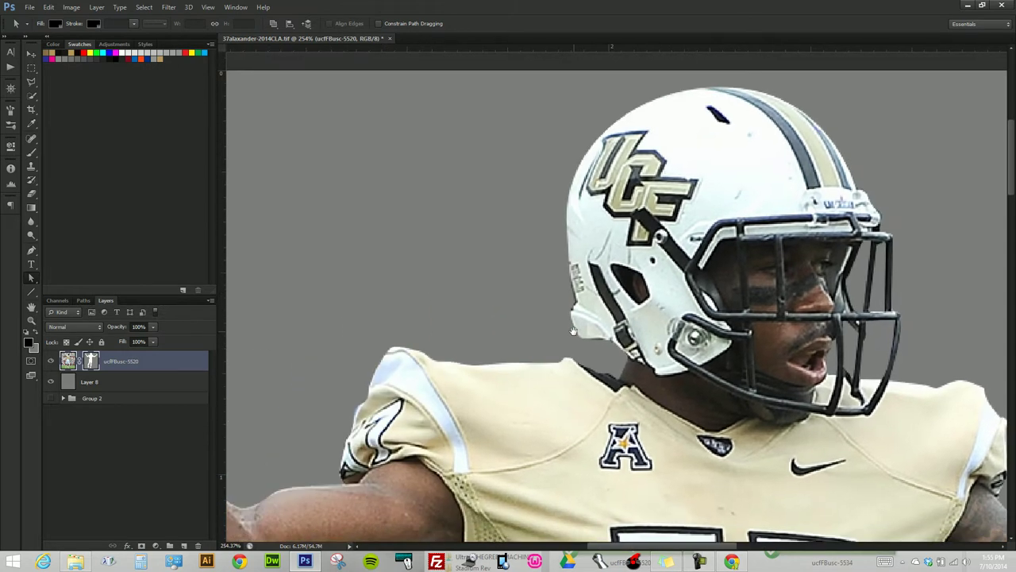
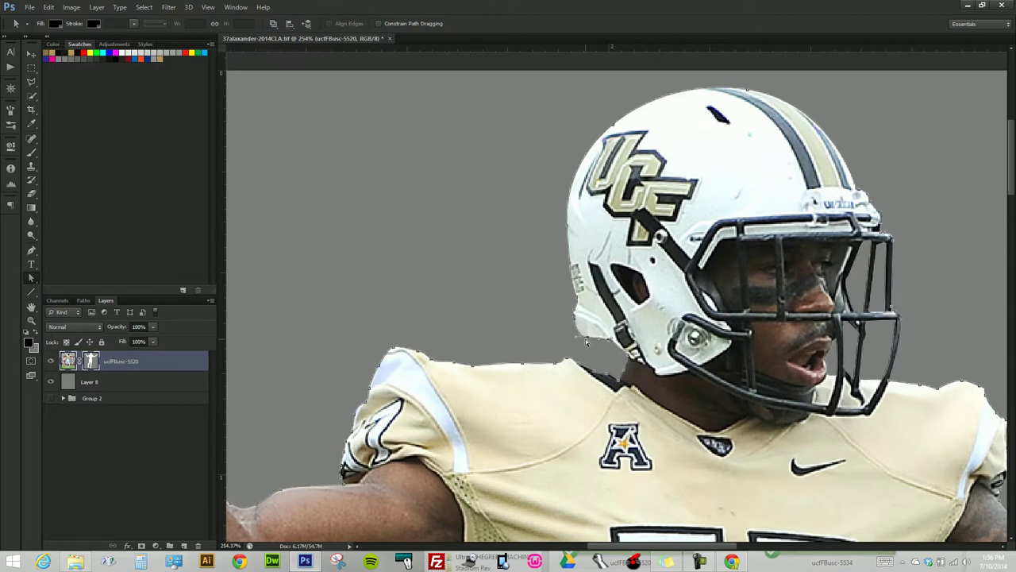
- Load and clear the selection around the player's silhouette
{"action": "scroll", "coordinate": [560, 324], "scroll_direction": "down", "scroll_amount": 5}
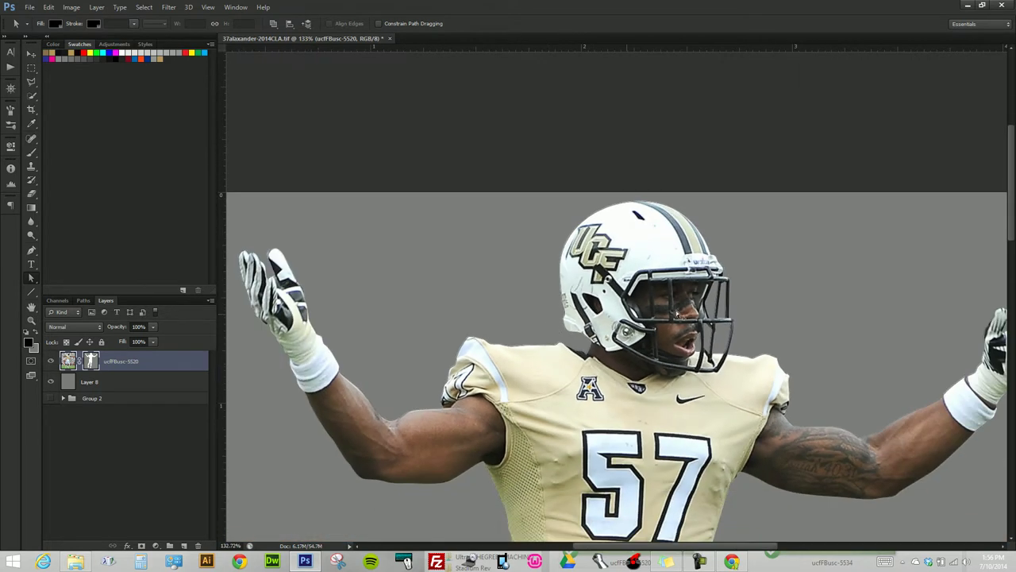
{"action": "key", "text": "ctrl+d"}
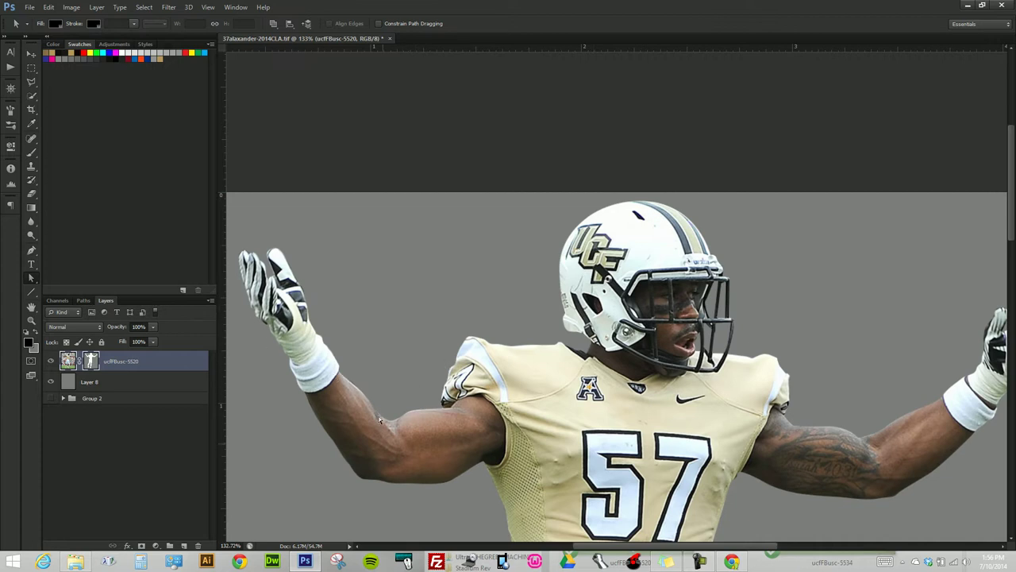
{"action": "scroll", "coordinate": [432, 405], "scroll_direction": "up", "scroll_amount": 3}
{"action": "key", "text": "ctrl+Return"}
{"action": "key", "text": "ctrl+d"}
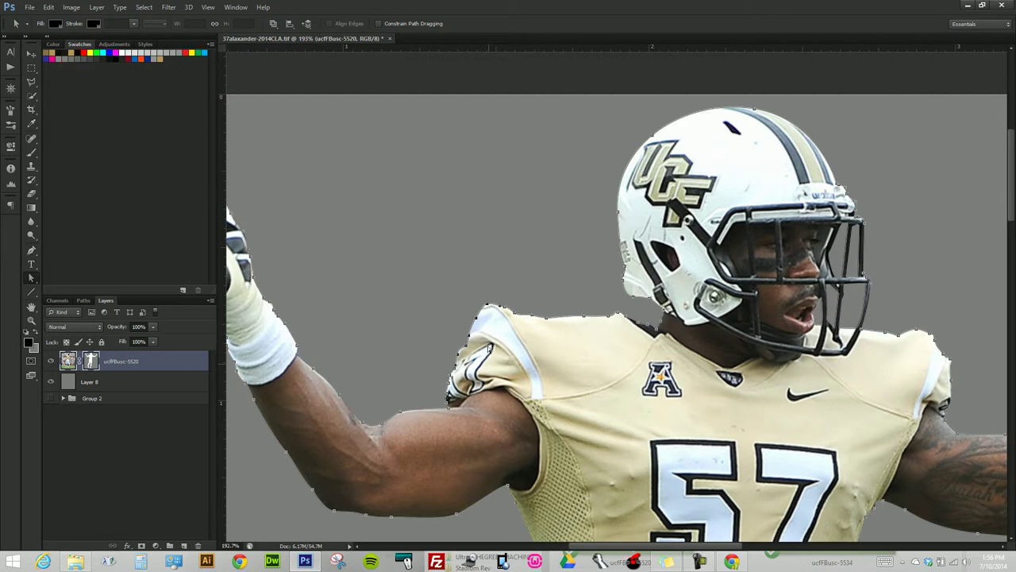
{"action": "key", "text": "ctrl+Return"}
{"action": "scroll", "coordinate": [504, 304], "scroll_direction": "down", "scroll_amount": 3}
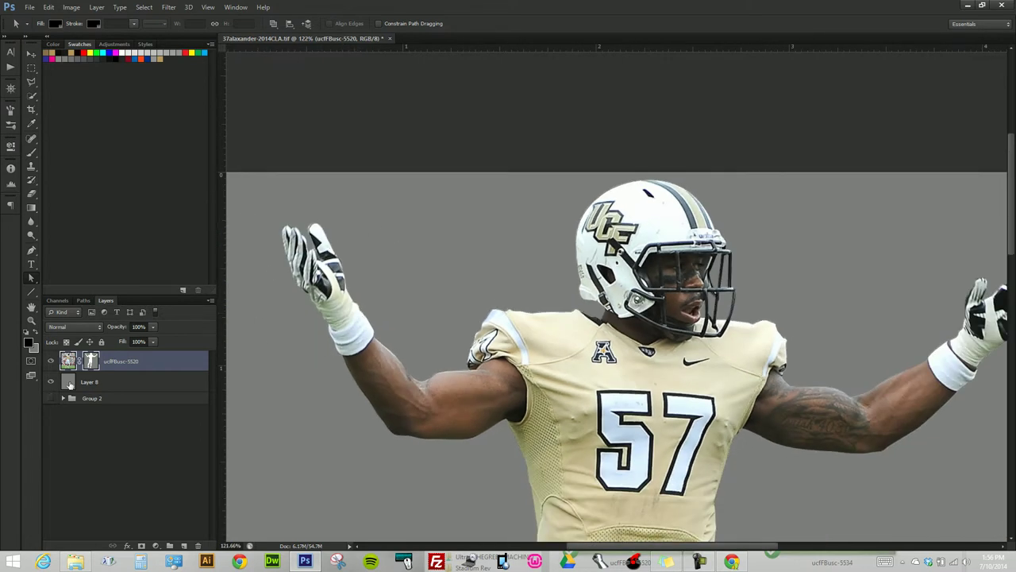
- Fill Layer 8 entirely with white and drop the selection
{"action": "left_click", "coordinate": [68, 383]}
{"action": "key", "text": "x"}
{"action": "key", "text": "x"}
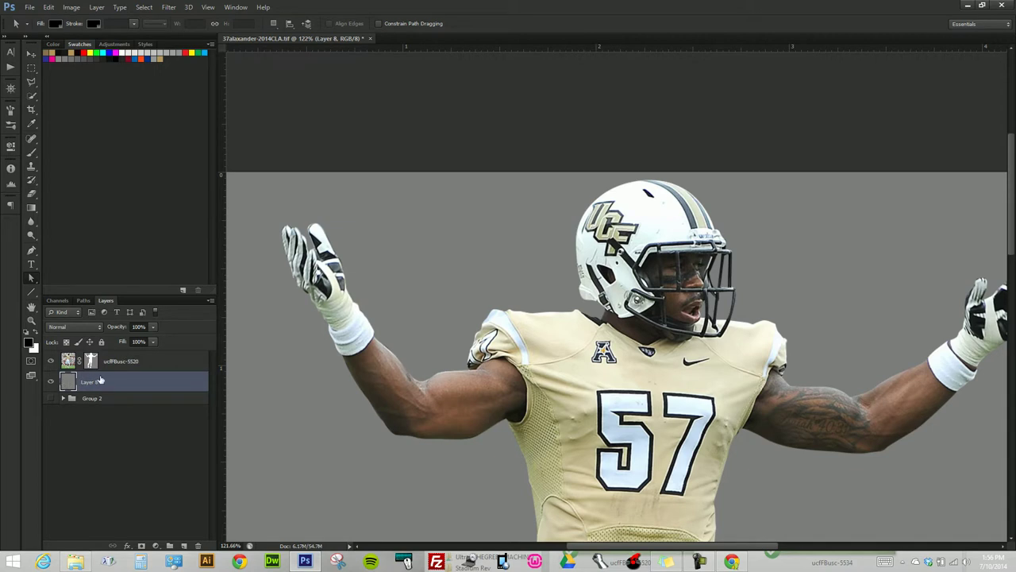
{"action": "key", "text": "ctrl+BackSpace"}
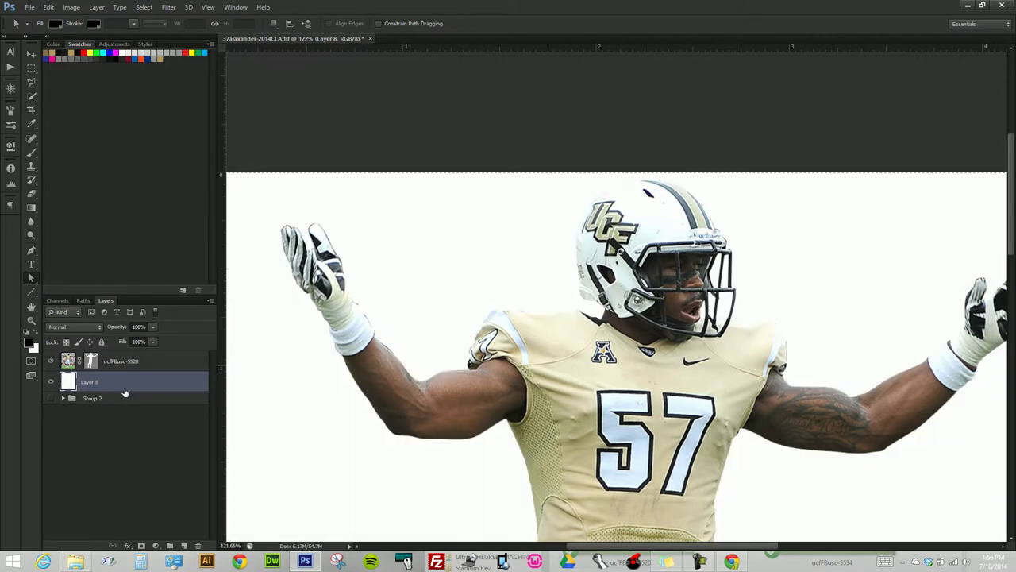
{"action": "key", "text": "ctrl+d"}
- Return to the player layer, check the helmet outline anchors, and hide the path
{"action": "mouse_move", "coordinate": [553, 143]}
{"action": "left_mouse_down"}
{"action": "mouse_move", "coordinate": [726, 227]}
{"action": "mouse_move", "coordinate": [728, 237]}
{"action": "left_mouse_up"}
{"action": "left_click", "coordinate": [89, 362]}
{"action": "left_click_drag", "start_coordinate": [488, 115], "coordinate": [719, 234]}
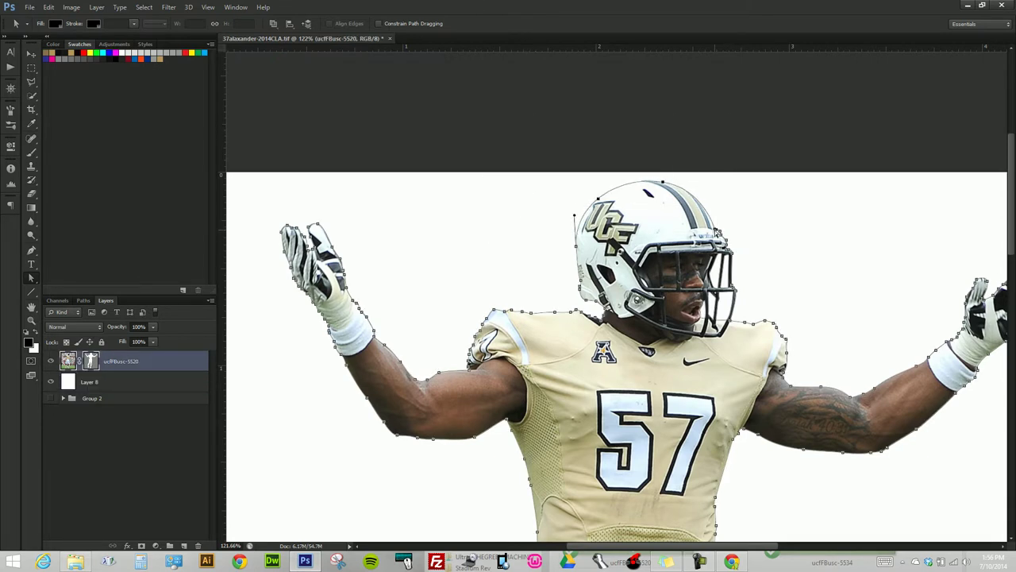
{"action": "left_click", "coordinate": [765, 211]}
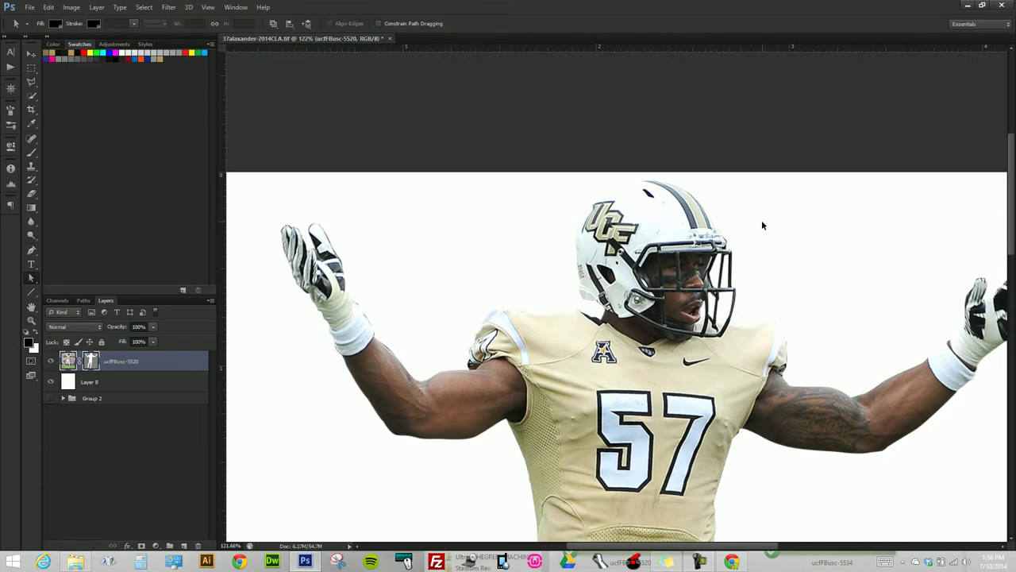
{"action": "scroll", "coordinate": [751, 237], "scroll_direction": "up", "scroll_amount": 2}
{"action": "left_click_drag", "start_coordinate": [751, 194], "coordinate": [698, 251]}
{"action": "left_click", "coordinate": [773, 238]}
{"action": "left_click", "coordinate": [769, 236]}
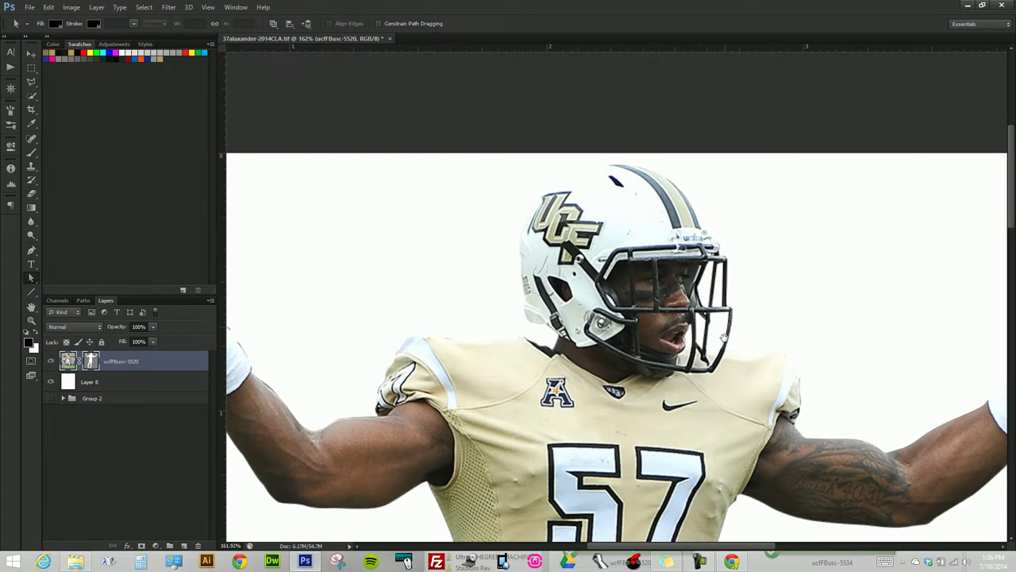
- Bring the raised left arm into view and select the outline anchors along the wrist
{"action": "left_click_drag", "start_coordinate": [360, 357], "coordinate": [536, 291]}
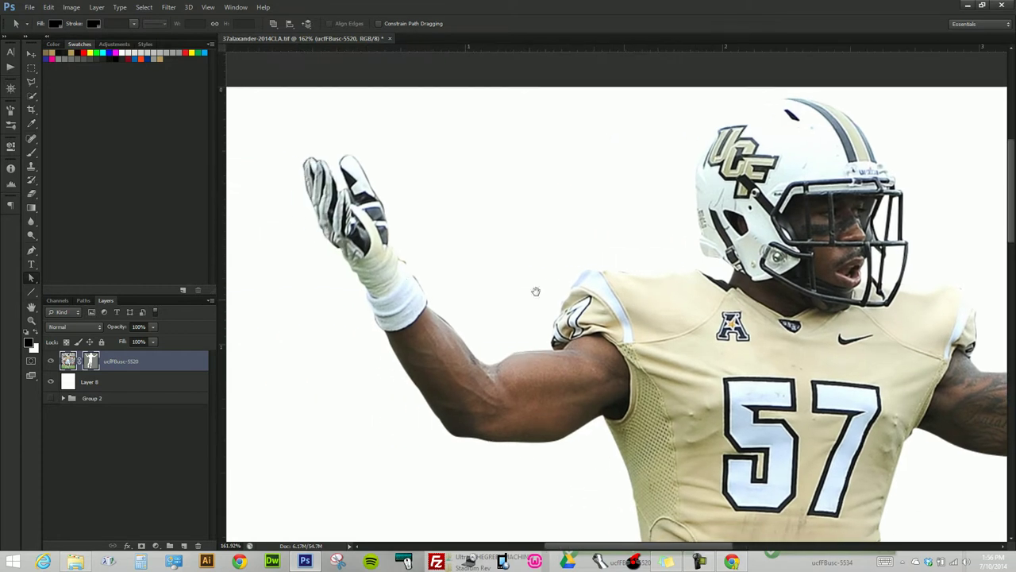
{"action": "left_click", "coordinate": [406, 259]}
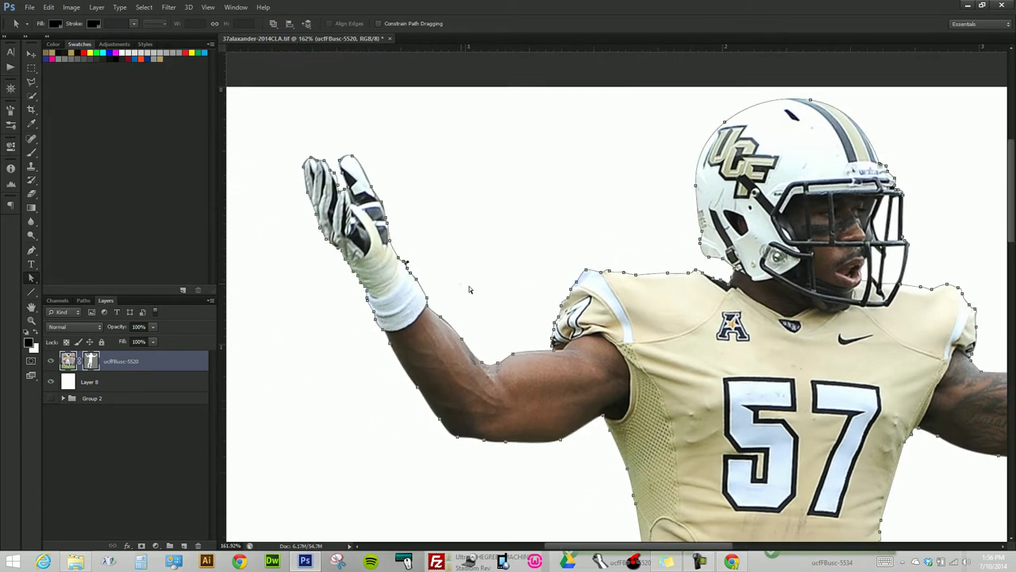
{"action": "left_click_drag", "start_coordinate": [478, 246], "coordinate": [401, 339]}
{"action": "left_click", "coordinate": [479, 300]}
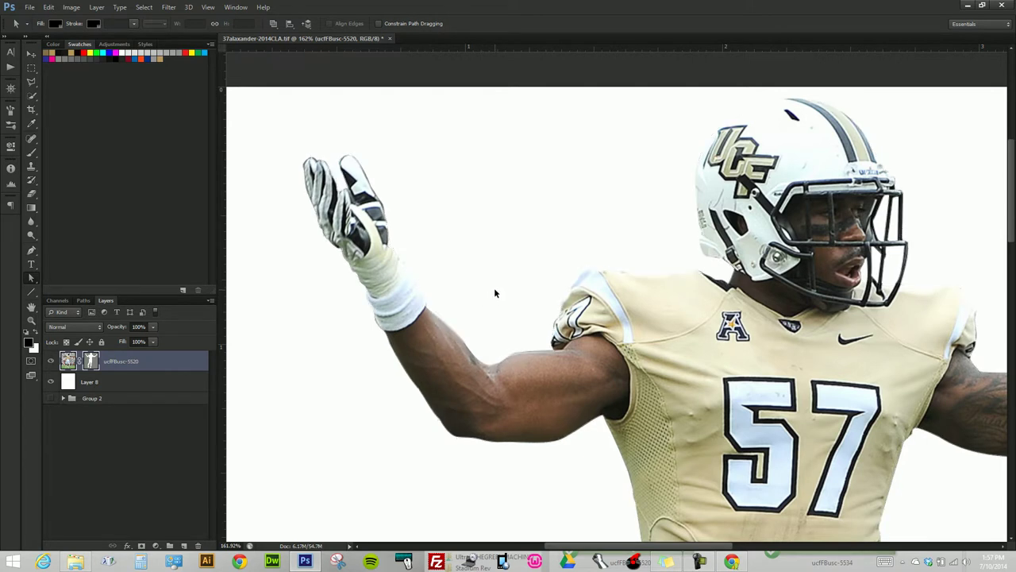
{"action": "left_click", "coordinate": [553, 342]}
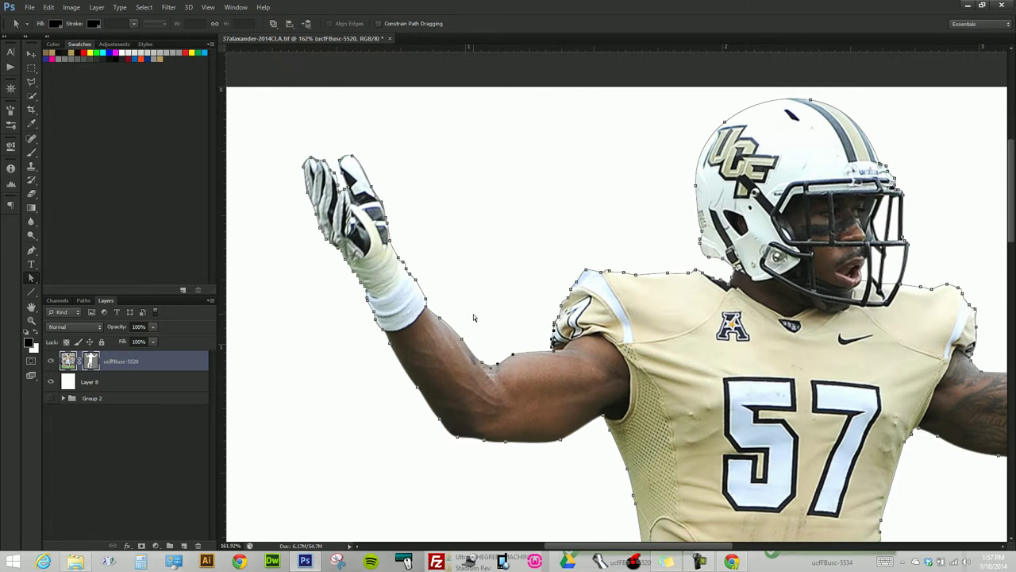
{"action": "left_click", "coordinate": [479, 294]}
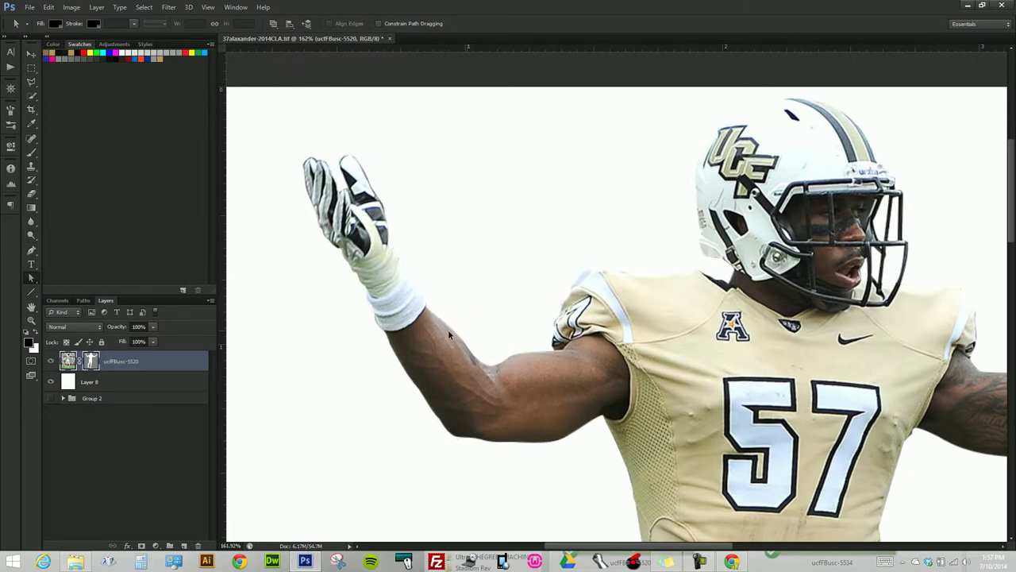
- Adjust the outline anchors and curve around the left glove
{"action": "left_click_drag", "start_coordinate": [336, 316], "coordinate": [390, 347]}
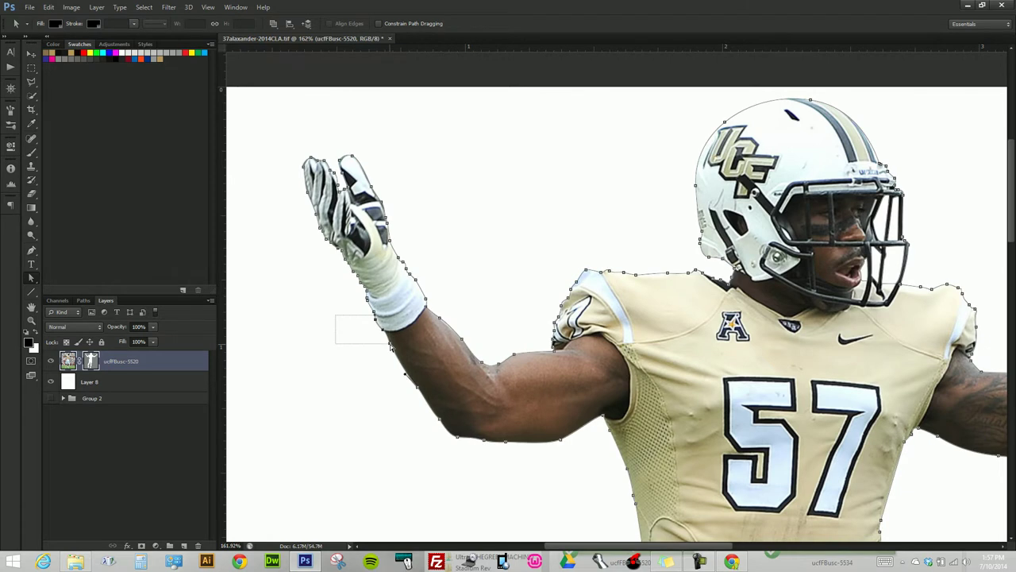
{"action": "left_click", "coordinate": [310, 351]}
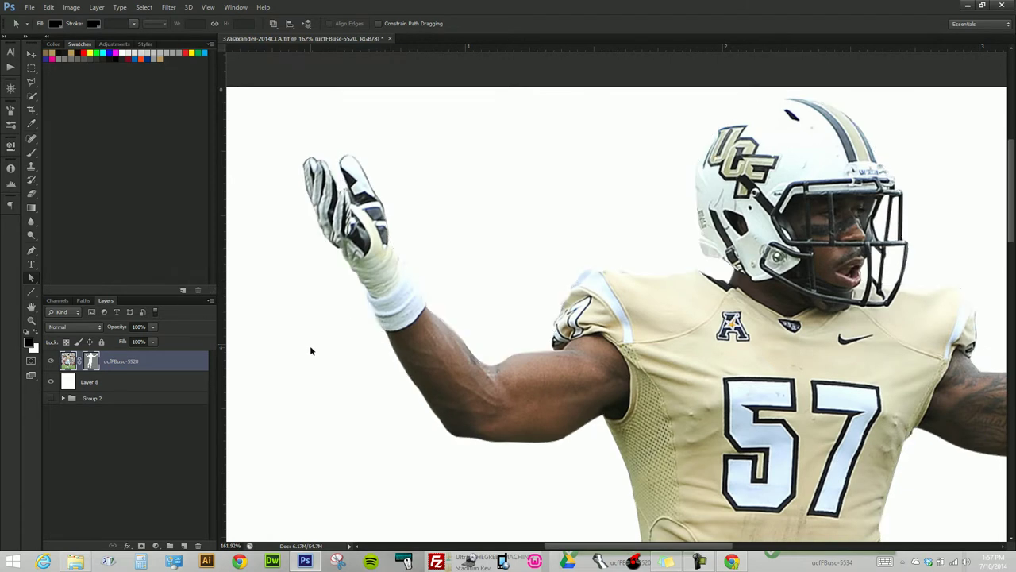
{"action": "key", "text": "ctrl+z"}
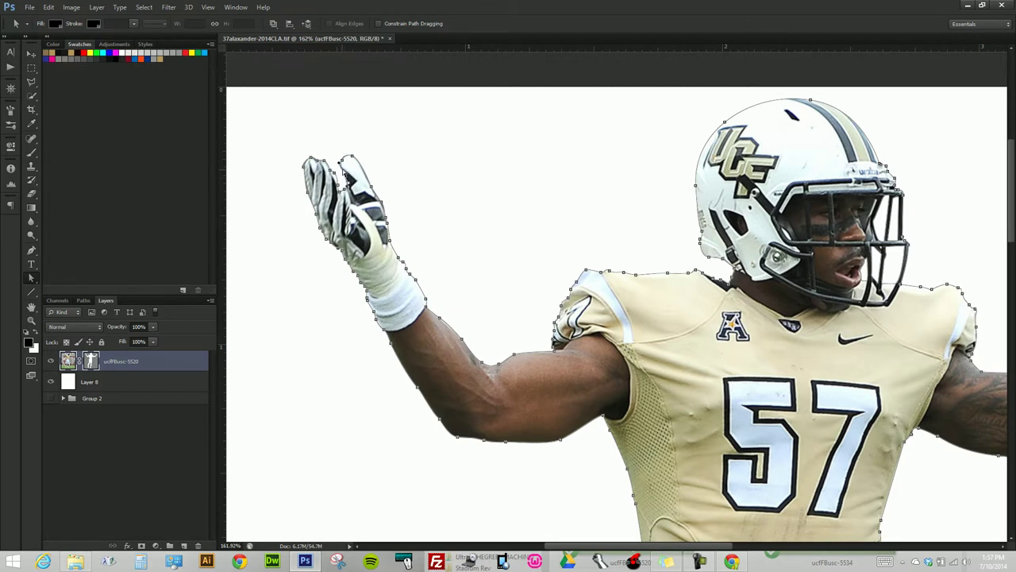
{"action": "left_click", "coordinate": [324, 162]}
{"action": "left_click", "coordinate": [303, 164]}
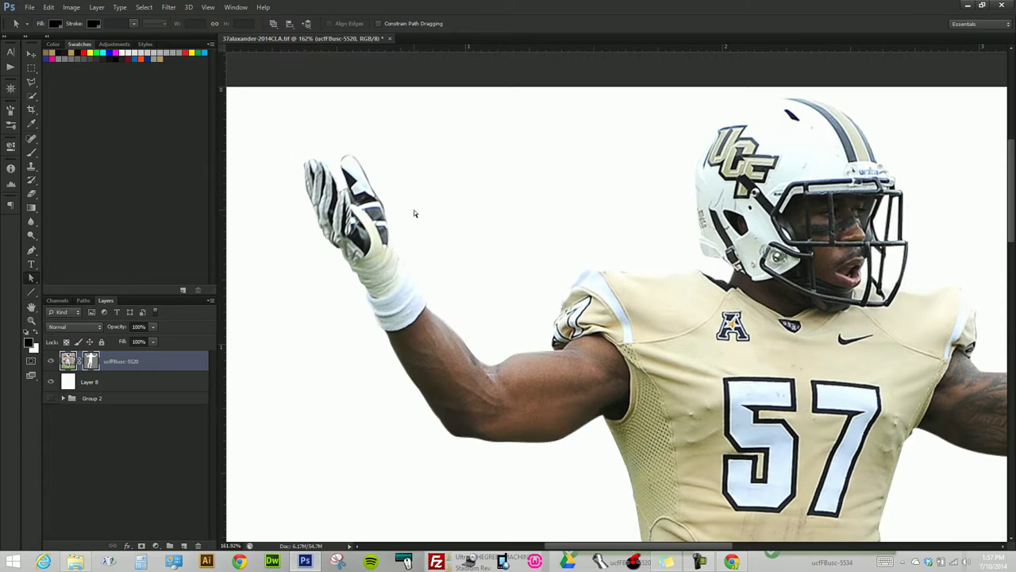
{"action": "left_click_drag", "start_coordinate": [590, 422], "coordinate": [592, 295]}
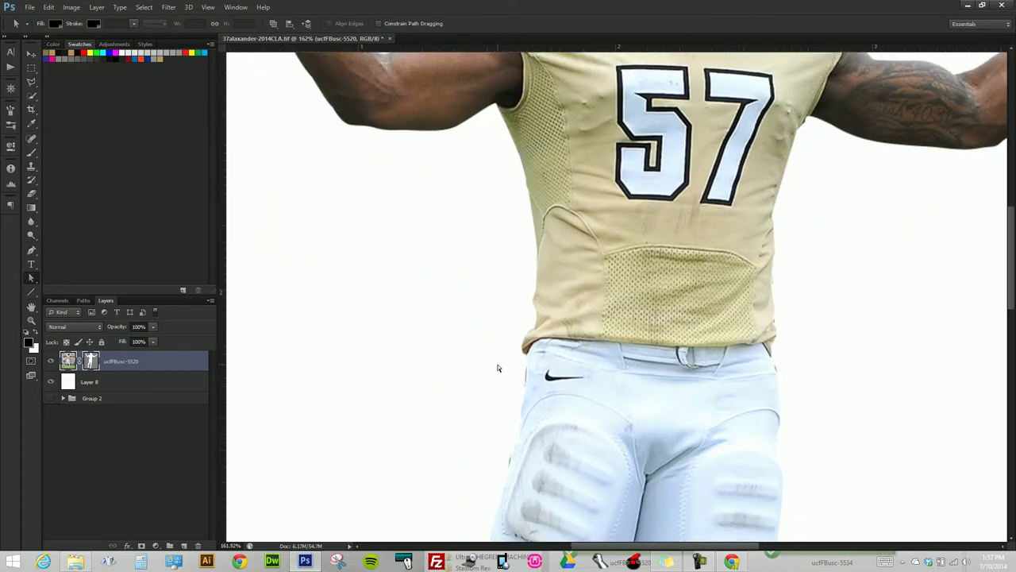
- Delete the stray path anchors on the left pants edge
{"action": "left_click_drag", "start_coordinate": [454, 352], "coordinate": [564, 474]}
{"action": "key", "text": "Delete"}
{"action": "left_click", "coordinate": [445, 446]}
{"action": "mouse_move", "coordinate": [553, 461]}
{"action": "left_mouse_down"}
{"action": "mouse_move", "coordinate": [567, 263]}
{"action": "mouse_move", "coordinate": [580, 271]}
{"action": "left_mouse_up"}
{"action": "left_click", "coordinate": [520, 314]}
- Check the outline anchors on the left calf and right leg
{"action": "mouse_move", "coordinate": [643, 427]}
{"action": "left_mouse_down"}
{"action": "mouse_move", "coordinate": [667, 308]}
{"action": "mouse_move", "coordinate": [591, 174]}
{"action": "mouse_move", "coordinate": [582, 176]}
{"action": "left_mouse_up"}
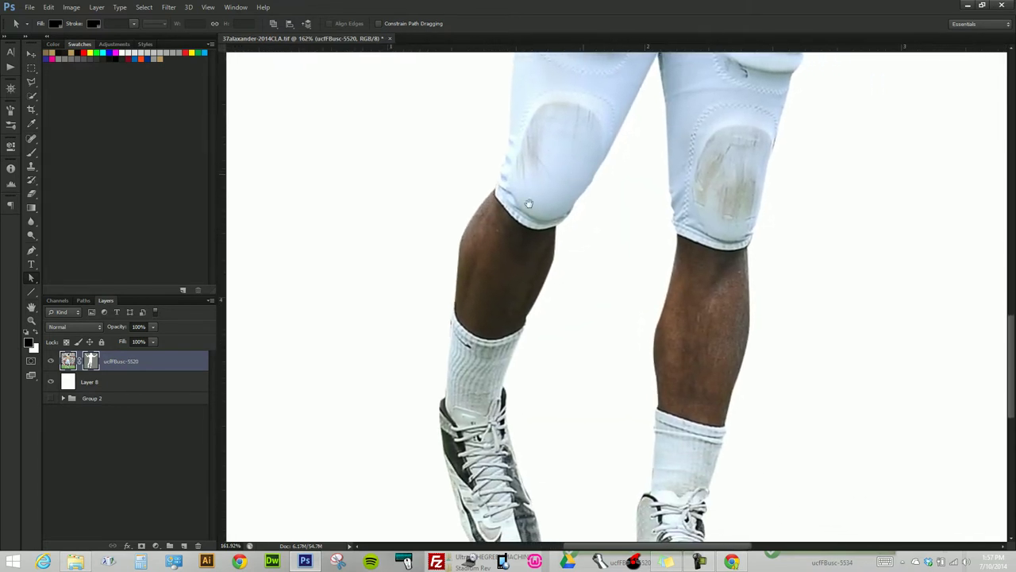
{"action": "left_click_drag", "start_coordinate": [420, 300], "coordinate": [467, 350]}
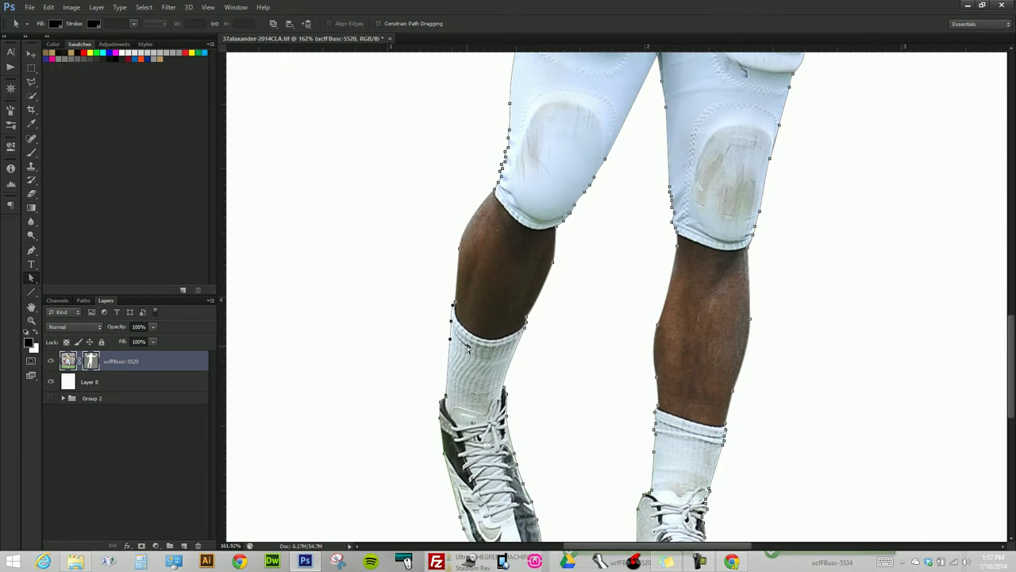
{"action": "left_click", "coordinate": [554, 369]}
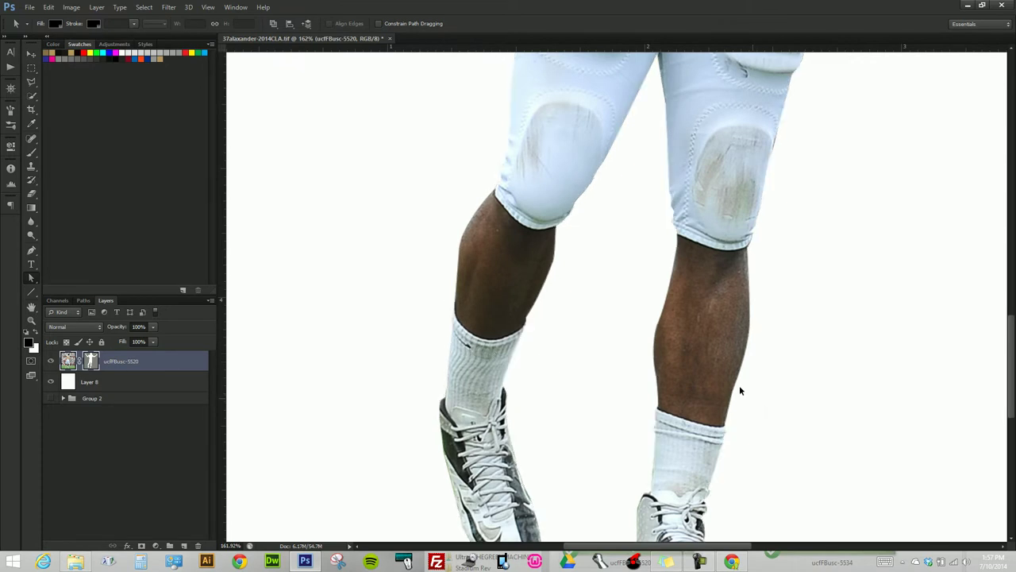
{"action": "mouse_move", "coordinate": [789, 184]}
{"action": "left_mouse_down"}
{"action": "mouse_move", "coordinate": [726, 352]}
{"action": "mouse_move", "coordinate": [691, 371]}
{"action": "left_mouse_up"}
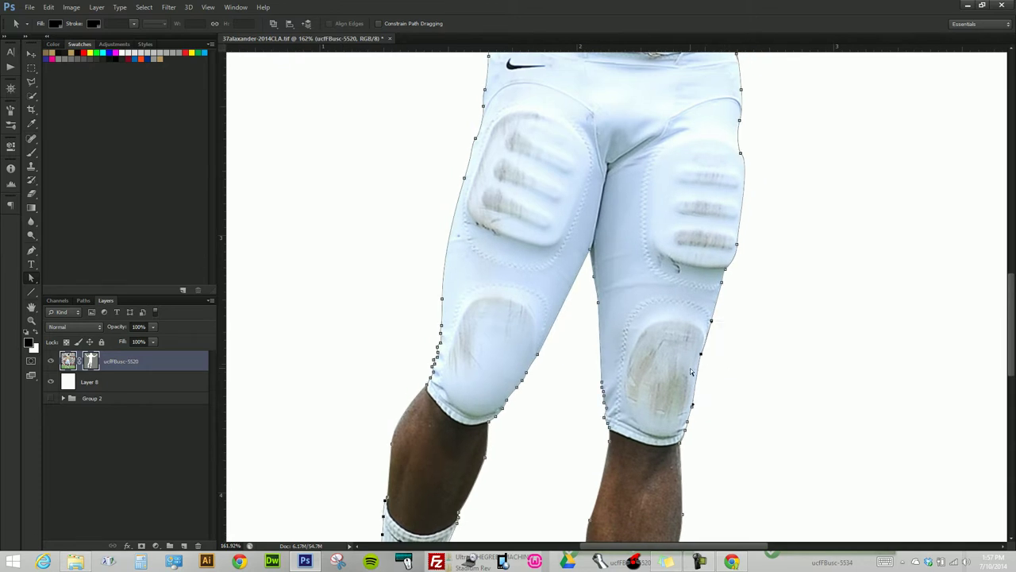
{"action": "left_click", "coordinate": [706, 328]}
{"action": "left_click", "coordinate": [703, 312]}
- Review the jersey and helmet outline and select an anchor on the shoulder
{"action": "left_click_drag", "start_coordinate": [789, 175], "coordinate": [744, 393]}
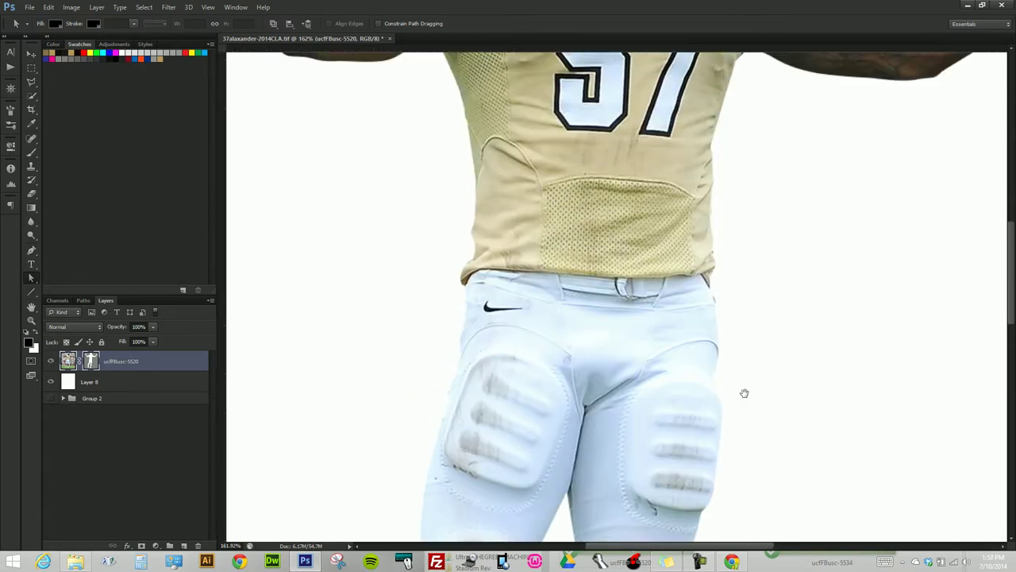
{"action": "mouse_move", "coordinate": [749, 272]}
{"action": "left_mouse_down"}
{"action": "mouse_move", "coordinate": [721, 309]}
{"action": "mouse_move", "coordinate": [662, 317]}
{"action": "left_mouse_up"}
{"action": "left_click", "coordinate": [821, 297]}
{"action": "mouse_move", "coordinate": [844, 207]}
{"action": "left_mouse_down"}
{"action": "mouse_move", "coordinate": [592, 394]}
{"action": "mouse_move", "coordinate": [694, 427]}
{"action": "left_mouse_up"}
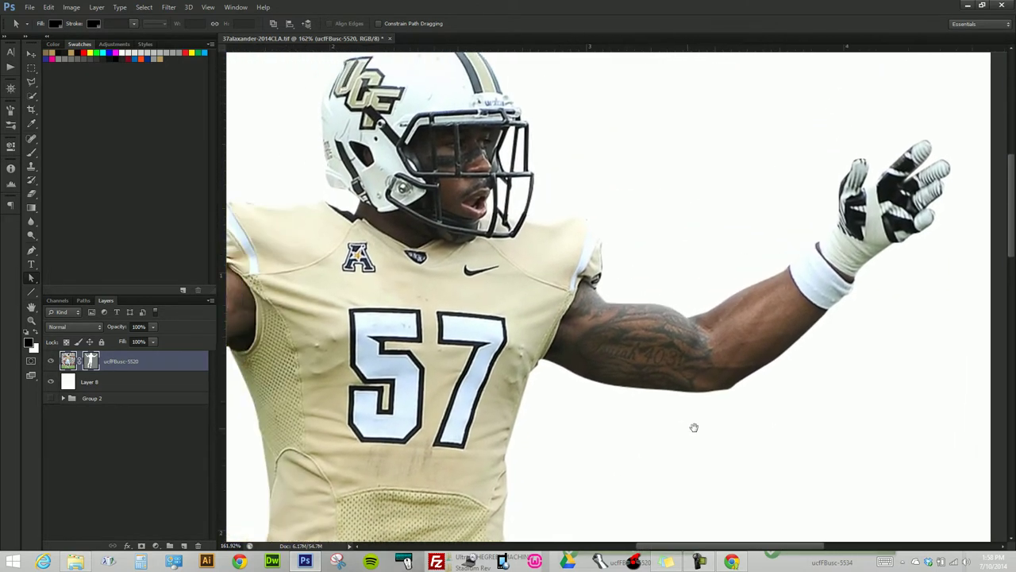
{"action": "left_click", "coordinate": [624, 216]}
{"action": "left_click", "coordinate": [598, 223]}
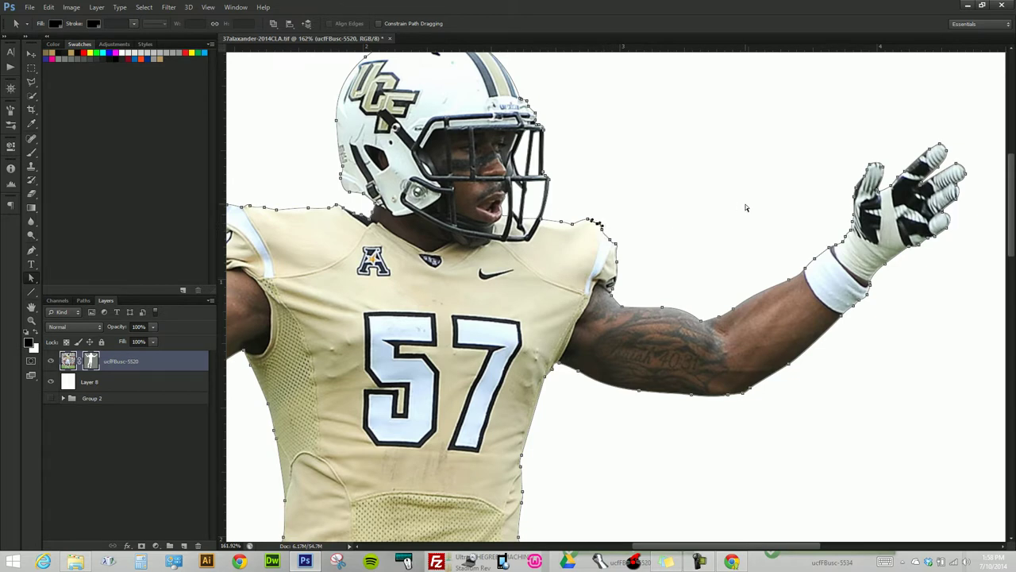
{"action": "scroll", "coordinate": [708, 221], "scroll_direction": "up", "scroll_amount": 2}
{"action": "scroll", "coordinate": [619, 224], "scroll_direction": "up", "scroll_amount": 2}
{"action": "scroll", "coordinate": [556, 227], "scroll_direction": "up", "scroll_amount": 2}
{"action": "scroll", "coordinate": [534, 227], "scroll_direction": "up", "scroll_amount": 1}
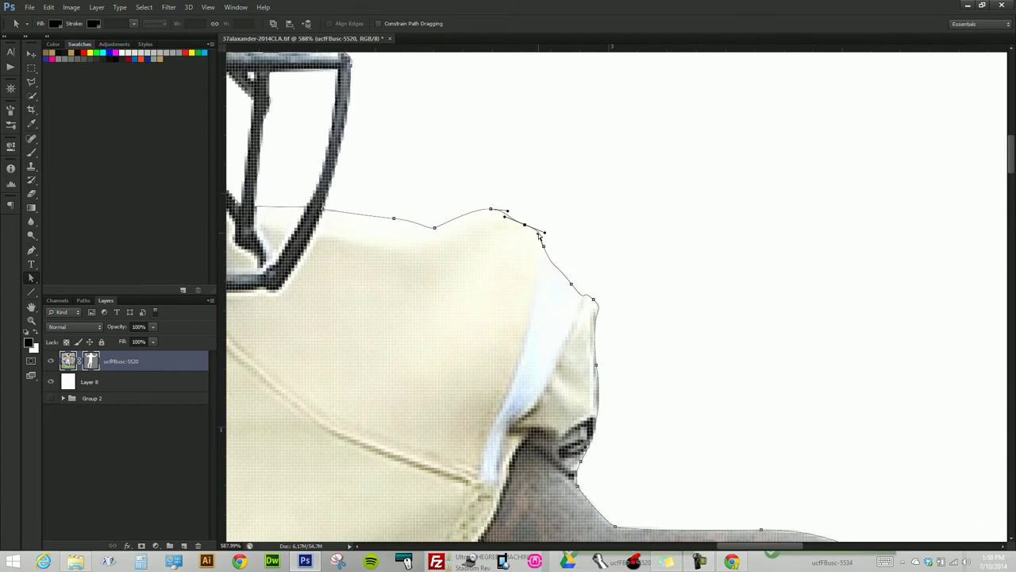
{"action": "scroll", "coordinate": [570, 216], "scroll_direction": "down", "scroll_amount": 3}
{"action": "scroll", "coordinate": [567, 262], "scroll_direction": "down", "scroll_amount": 2}
{"action": "scroll", "coordinate": [566, 261], "scroll_direction": "down", "scroll_amount": 1}
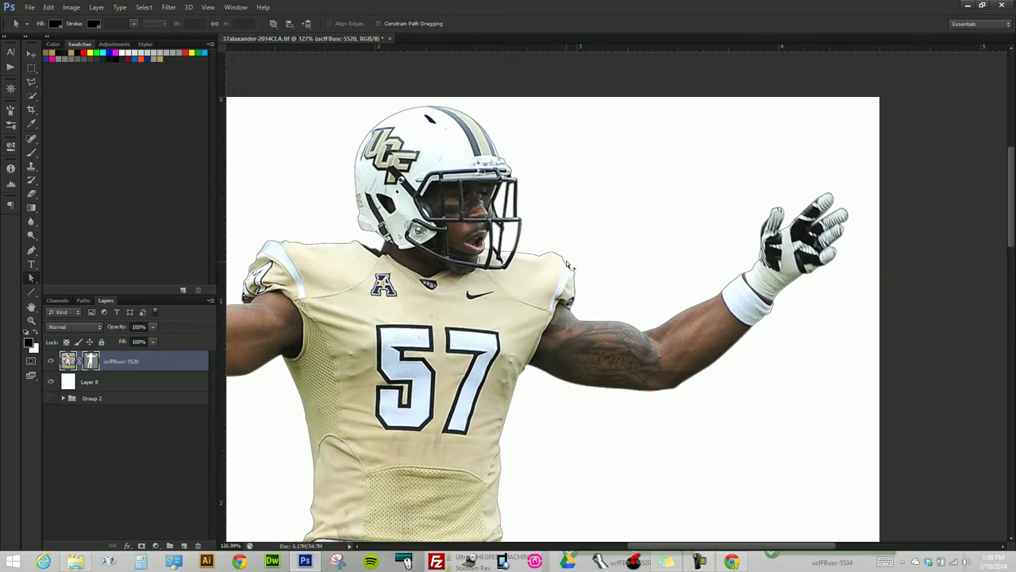
{"action": "scroll", "coordinate": [566, 260], "scroll_direction": "down", "scroll_amount": 1}
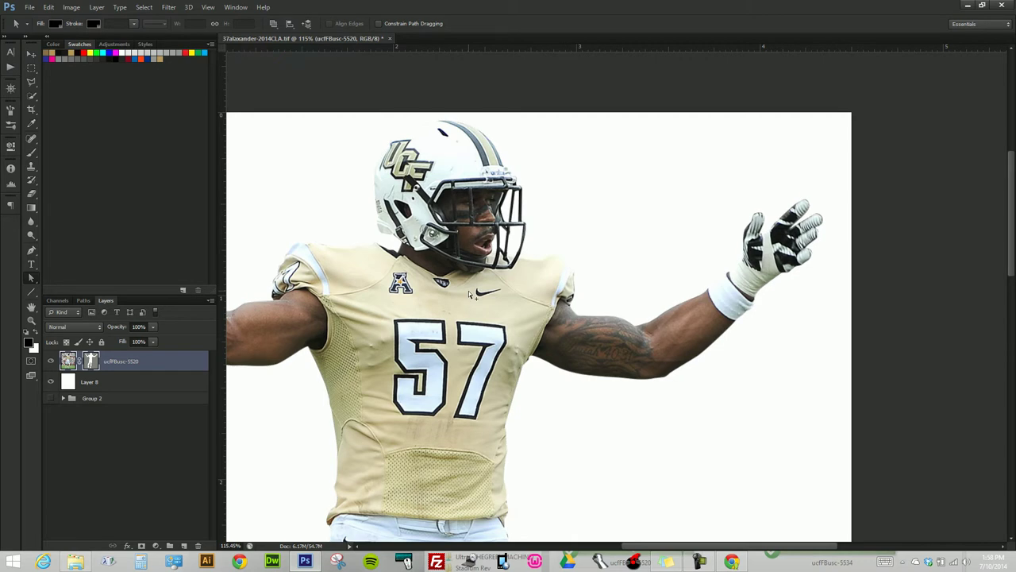
{"action": "scroll", "coordinate": [459, 333], "scroll_direction": "down", "scroll_amount": 3}
{"action": "scroll", "coordinate": [556, 262], "scroll_direction": "down", "scroll_amount": 2}
{"action": "scroll", "coordinate": [578, 213], "scroll_direction": "down", "scroll_amount": 2}
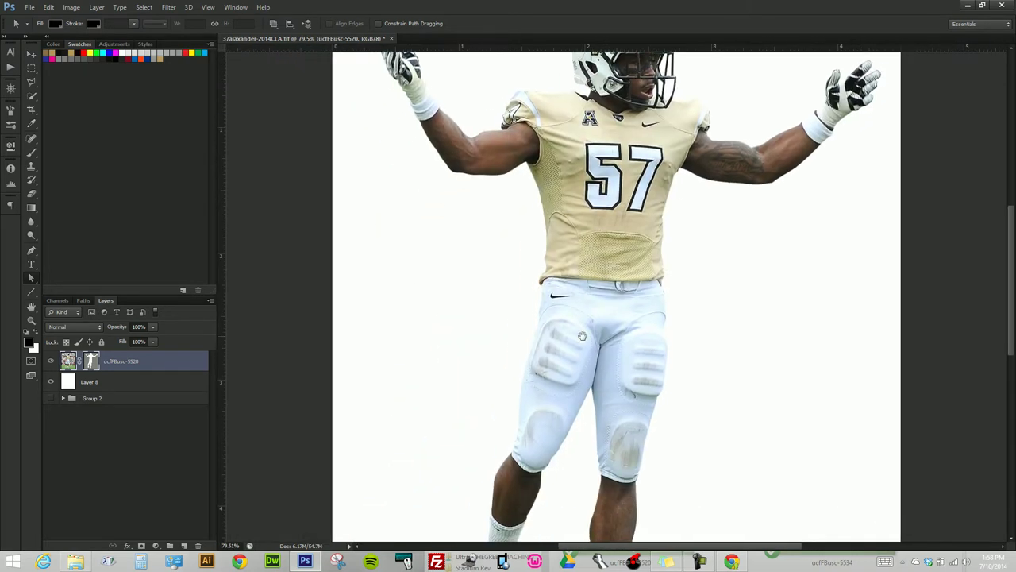
{"action": "scroll", "coordinate": [583, 336], "scroll_direction": "down", "scroll_amount": 4}
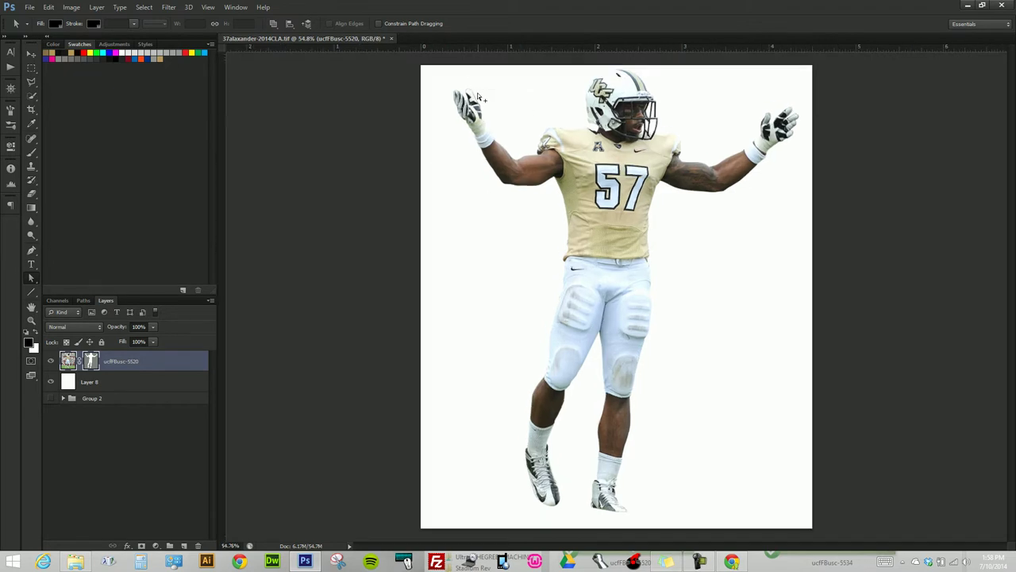
{"action": "scroll", "coordinate": [486, 107], "scroll_direction": "up", "scroll_amount": 8}
{"action": "scroll", "coordinate": [506, 185], "scroll_direction": "down", "scroll_amount": 5}
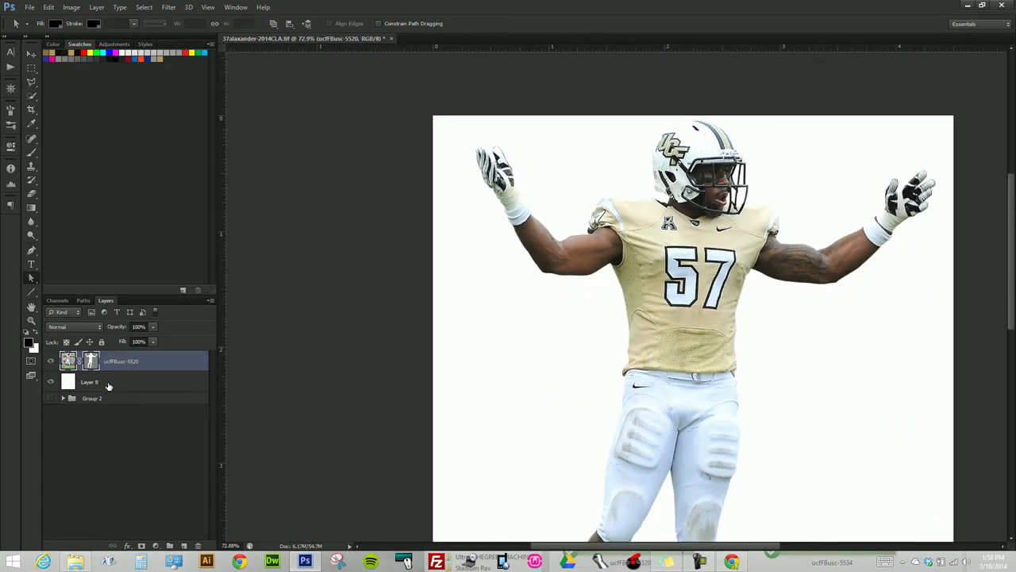
- Hide the white Layer 8 and group ucfFBusc-5520 into Group 3 carrying the cutout mask
{"action": "left_click", "coordinate": [159, 387]}
{"action": "left_click", "coordinate": [51, 382]}
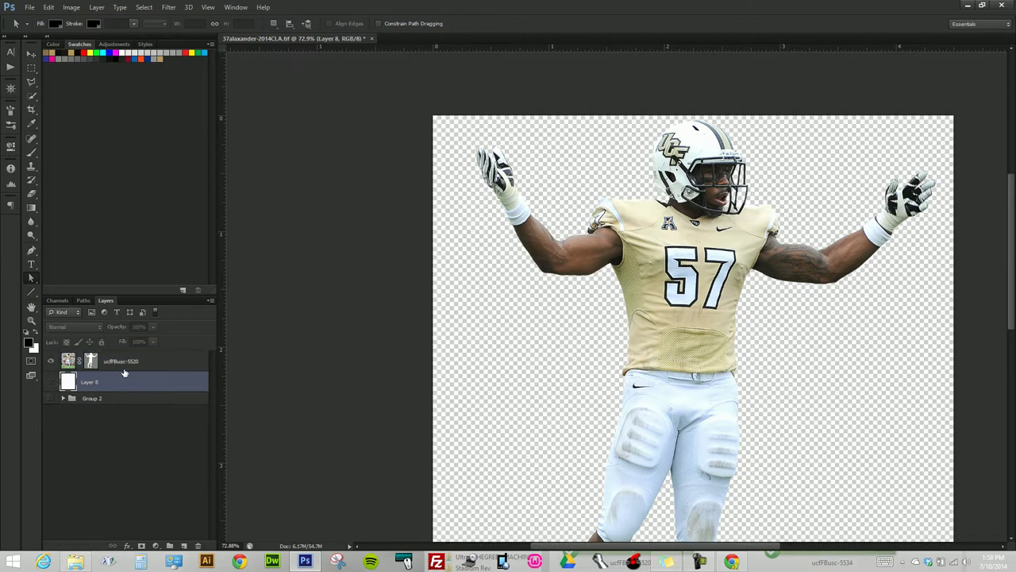
{"action": "left_click", "coordinate": [138, 365]}
{"action": "key", "text": "ctrl+g"}
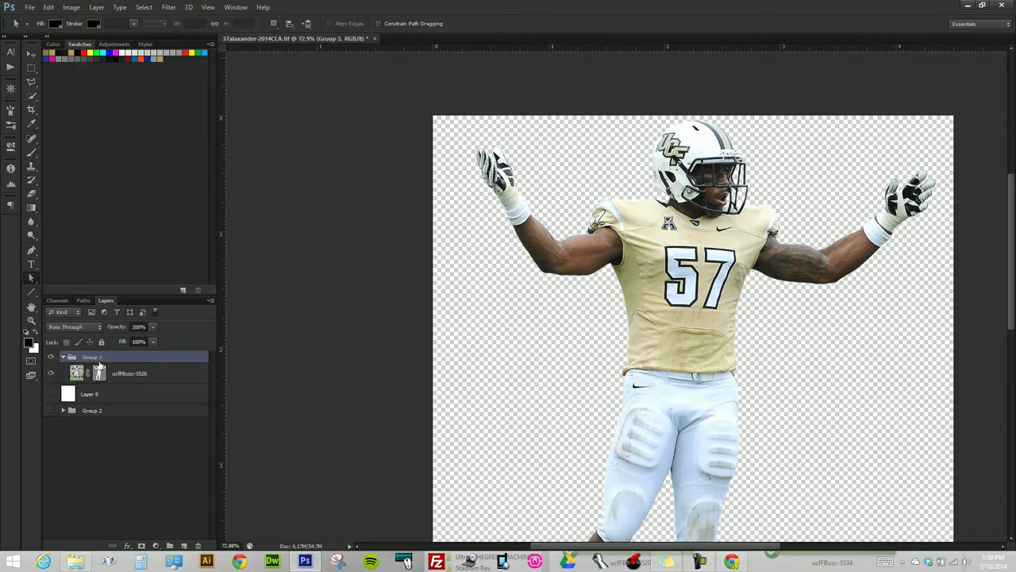
{"action": "left_click_drag", "start_coordinate": [100, 374], "coordinate": [102, 362]}
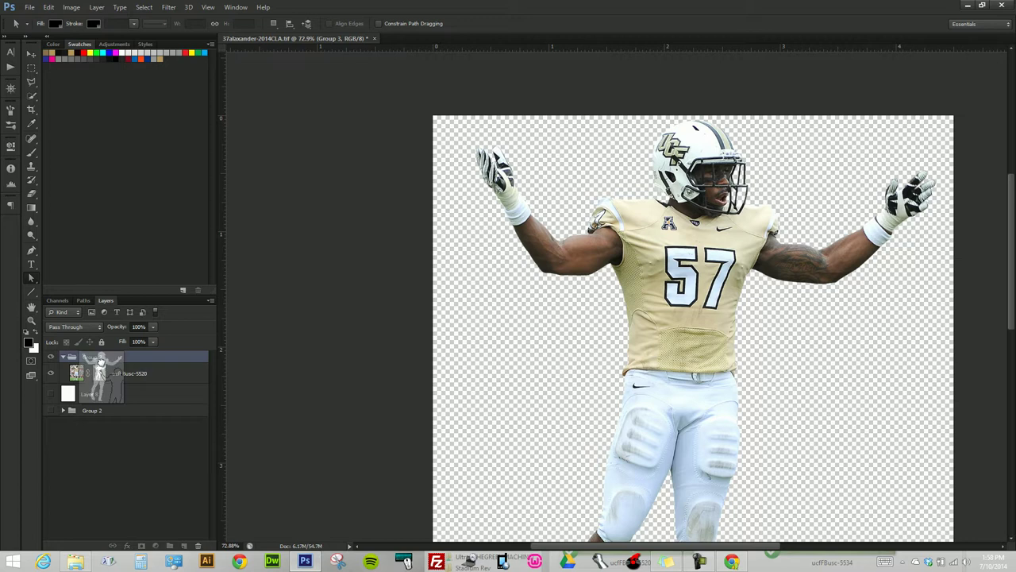
{"action": "left_click", "coordinate": [162, 386]}
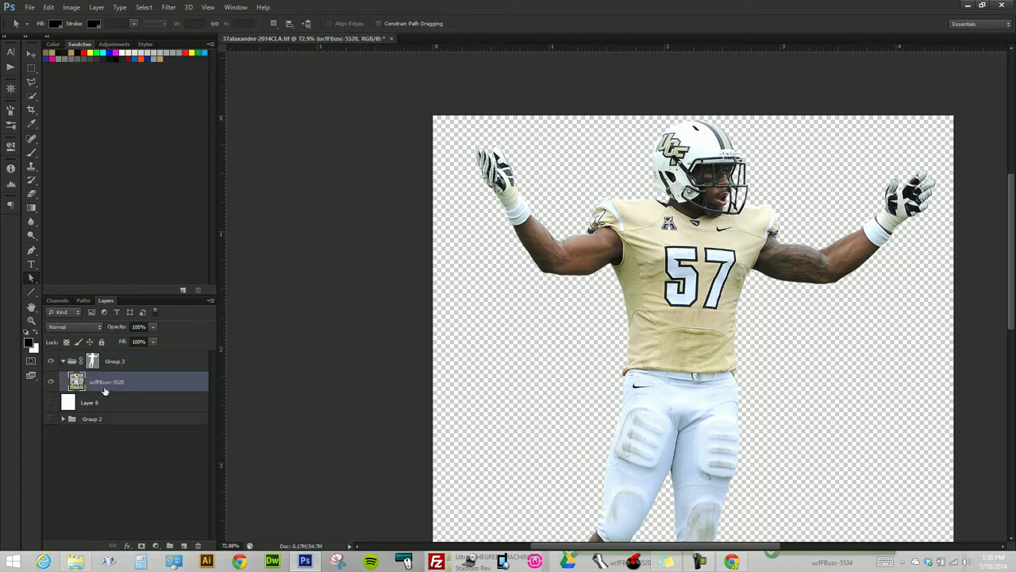
- Hide Group 3 and show Group 2's #37 artwork
{"action": "left_click", "coordinate": [64, 420]}
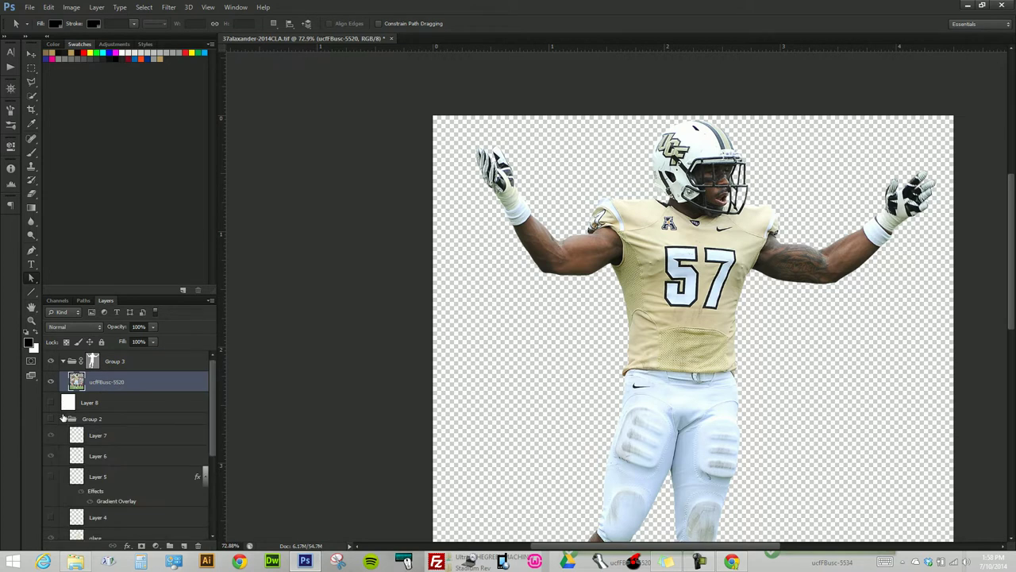
{"action": "left_click", "coordinate": [63, 419]}
{"action": "left_click", "coordinate": [64, 362]}
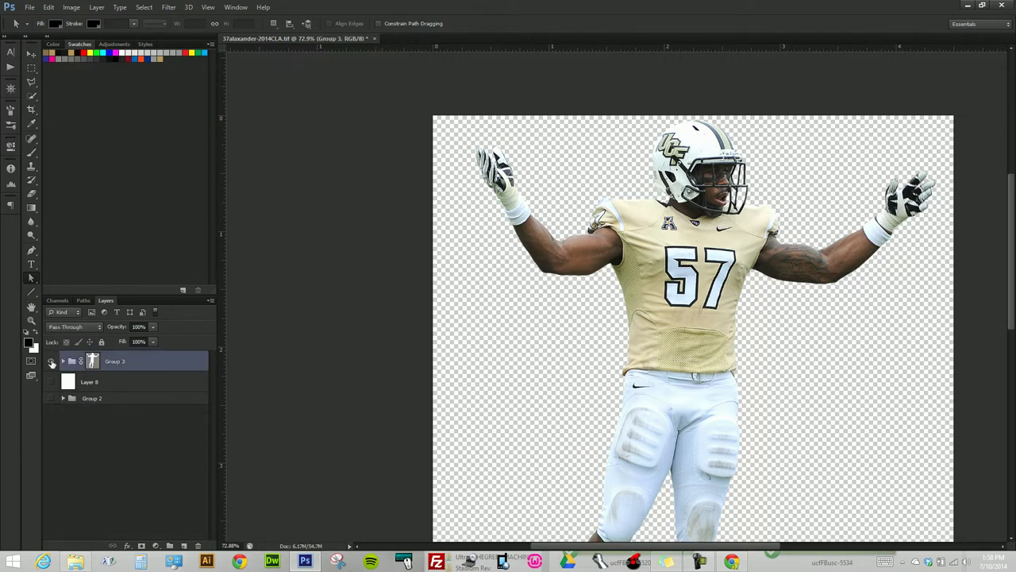
{"action": "left_click", "coordinate": [51, 398]}
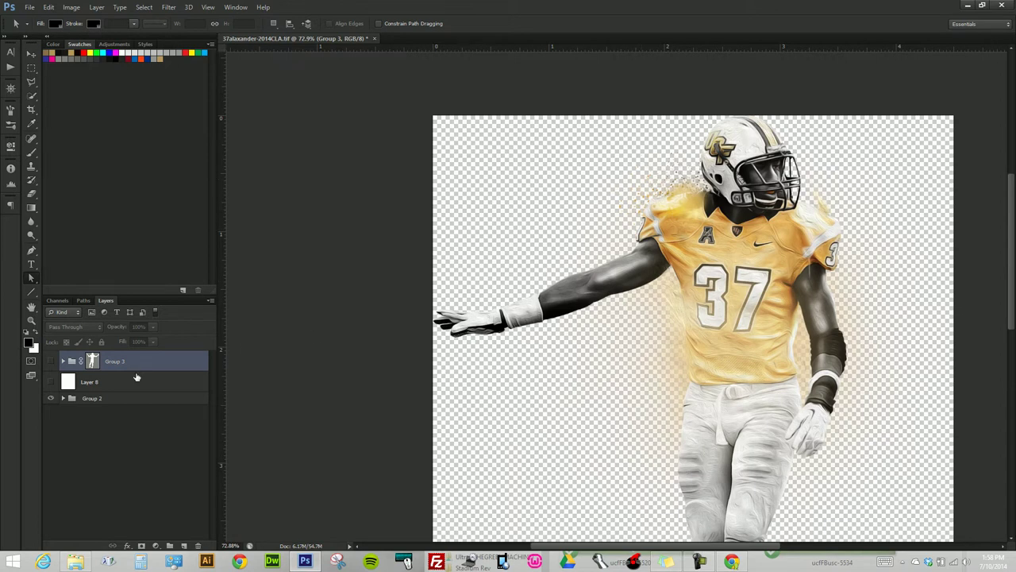
- Expand Group 2 and Group 1 and enlarge the Layers panel
{"action": "left_click", "coordinate": [64, 399]}
{"action": "scroll", "coordinate": [110, 430], "scroll_direction": "down", "scroll_amount": 3}
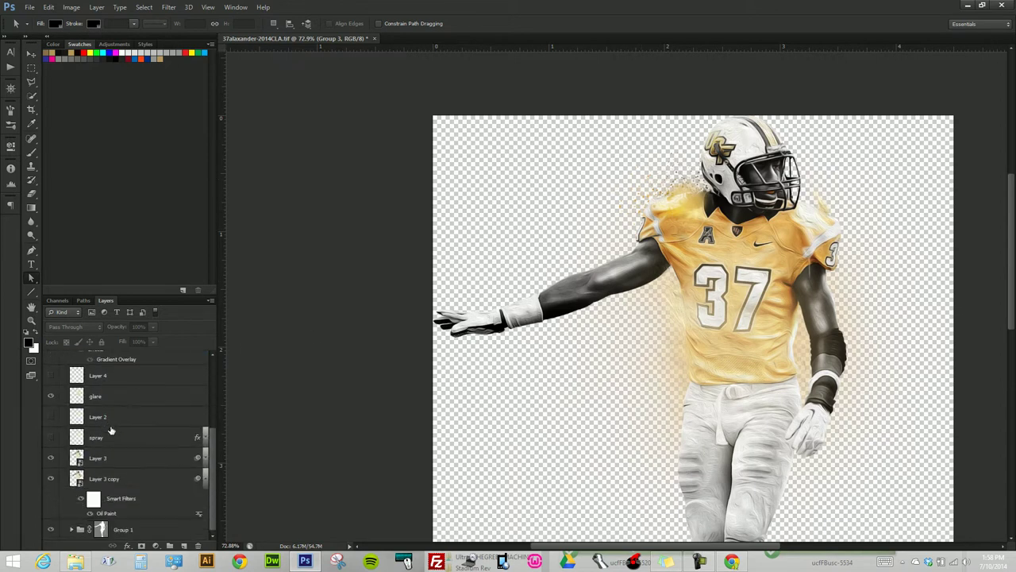
{"action": "left_click", "coordinate": [71, 529]}
{"action": "scroll", "coordinate": [119, 461], "scroll_direction": "down", "scroll_amount": 2}
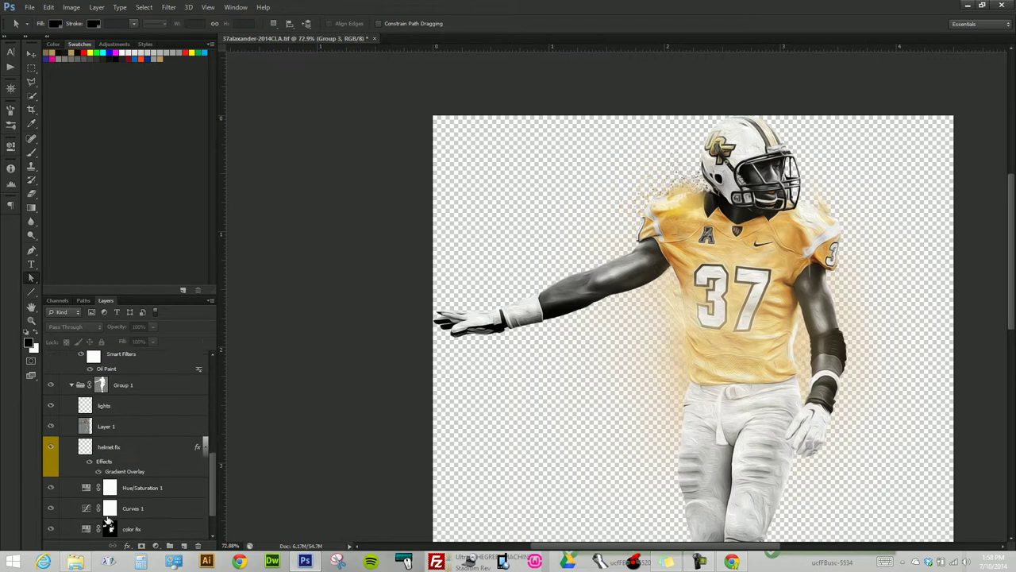
{"action": "double_click", "coordinate": [85, 47]}
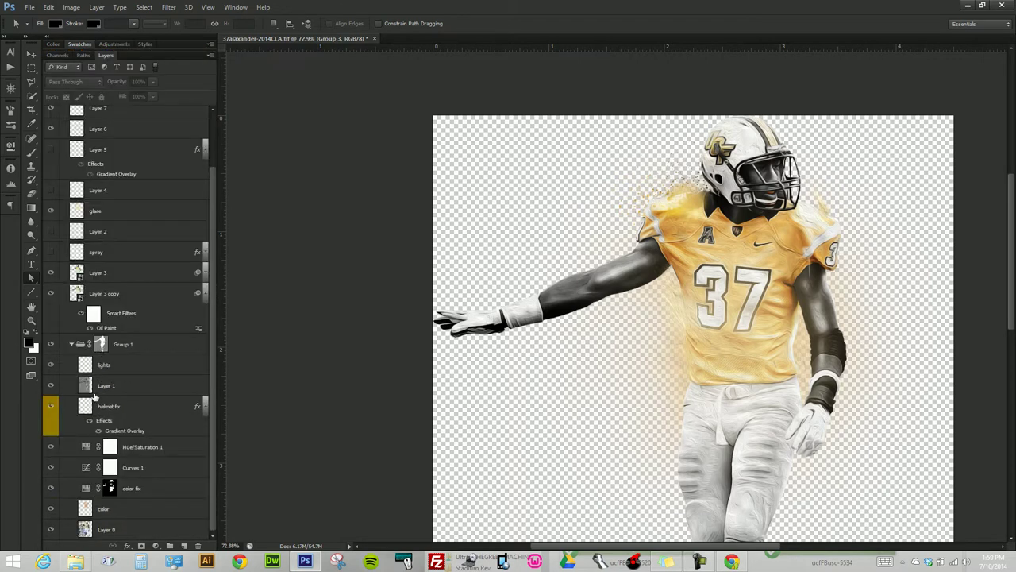
- Select Hue/Saturation 1, Curves 1, color fix, color and Layer 1 and begin dragging them
{"action": "left_click", "coordinate": [174, 450]}
{"action": "left_click", "coordinate": [167, 490], "text": "shift"}
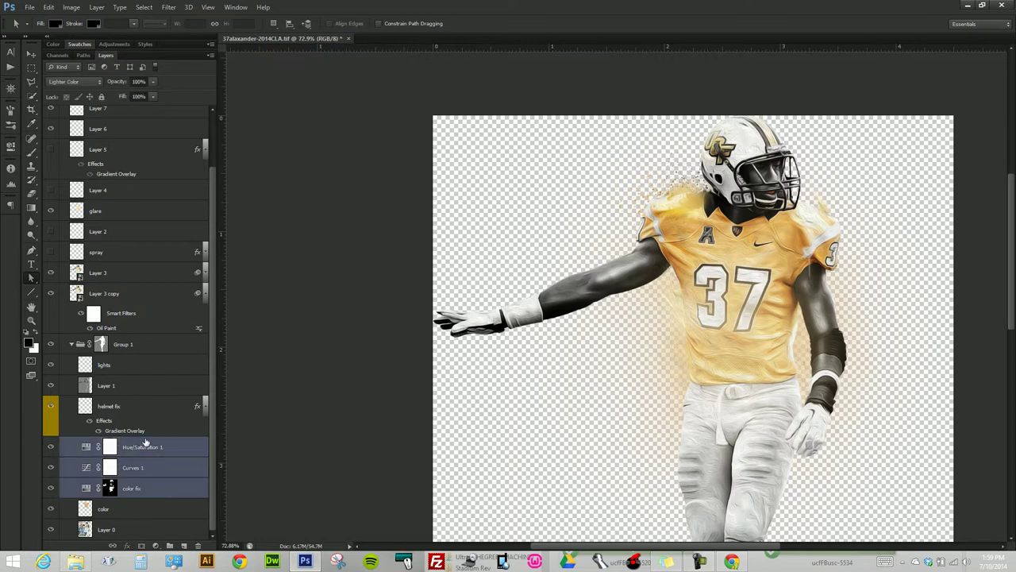
{"action": "left_click", "coordinate": [135, 510], "text": "shift"}
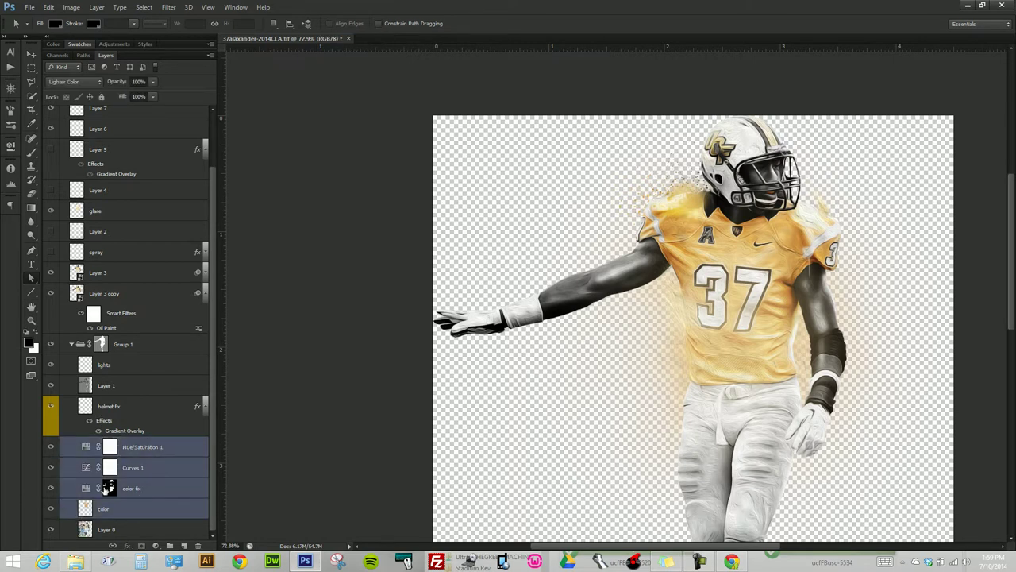
{"action": "left_click", "coordinate": [136, 387], "text": "ctrl"}
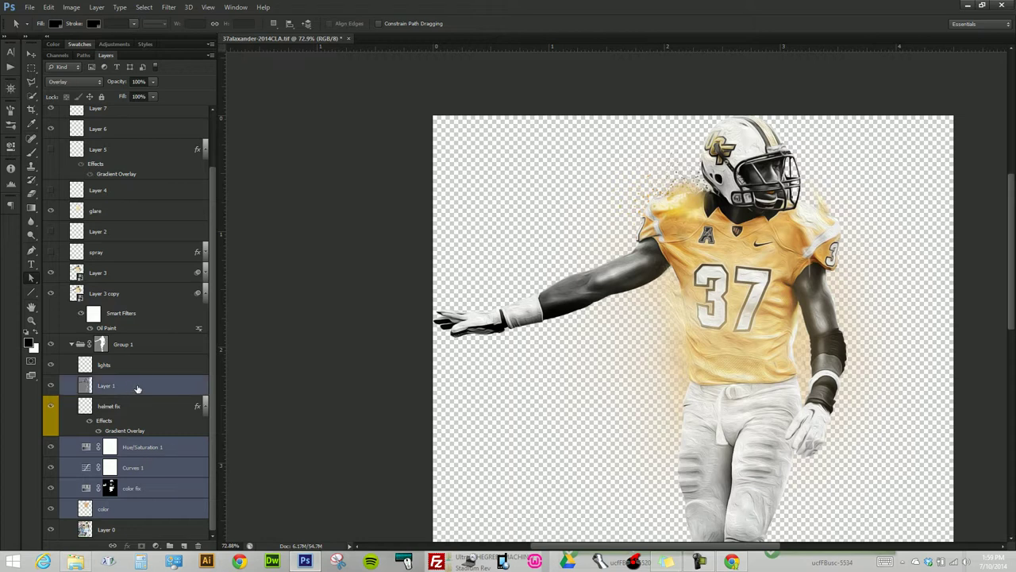
{"action": "left_click_drag", "start_coordinate": [135, 352], "coordinate": [143, 91]}
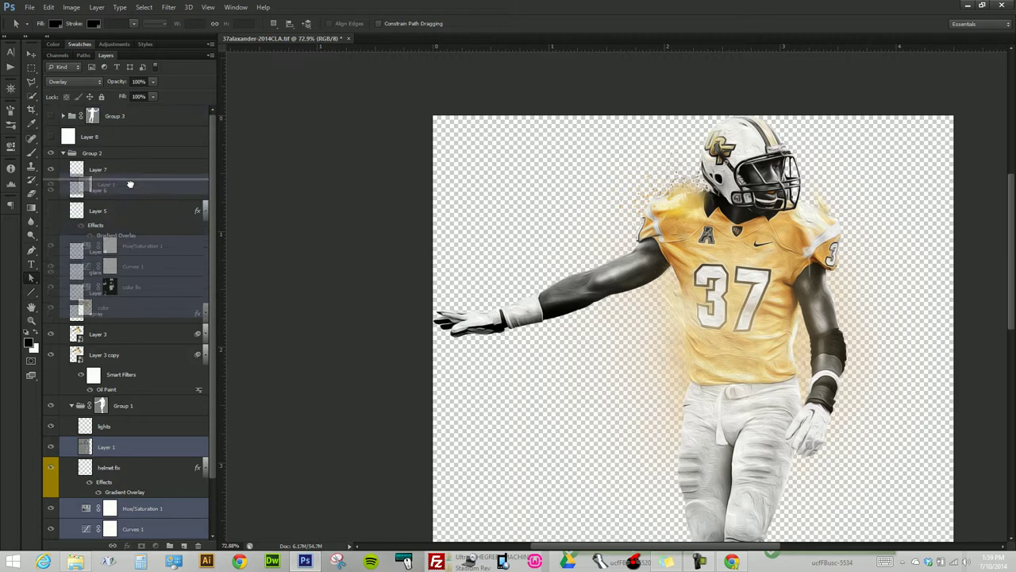
- Move the selected layers into Group 3 above the player layer
{"action": "mouse_move", "coordinate": [143, 91]}
{"action": "left_mouse_down"}
{"action": "mouse_move", "coordinate": [131, 117]}
{"action": "mouse_move", "coordinate": [139, 95]}
{"action": "mouse_move", "coordinate": [137, 112]}
{"action": "left_mouse_up"}
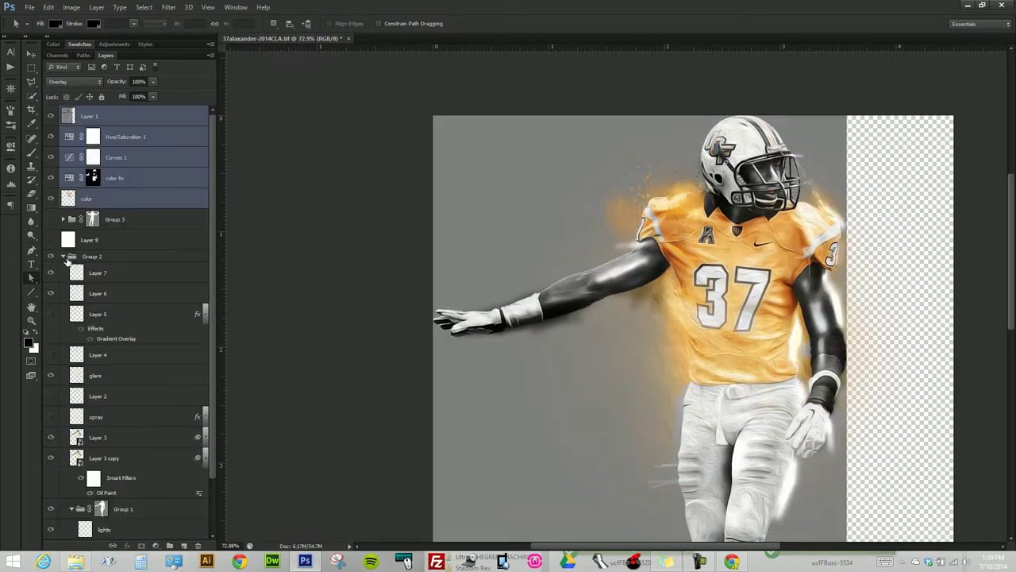
{"action": "left_click", "coordinate": [64, 256]}
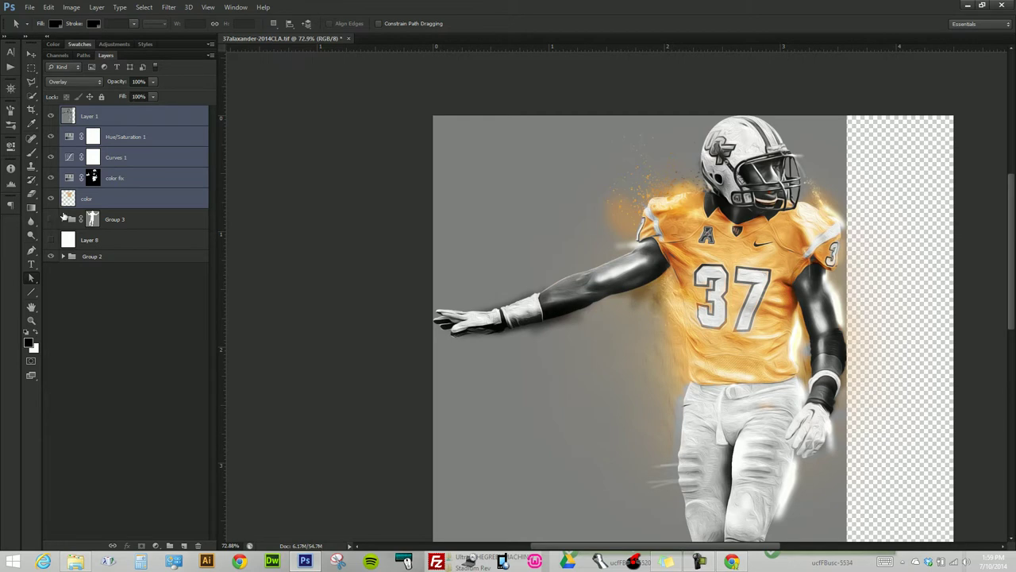
{"action": "left_click", "coordinate": [64, 218]}
{"action": "left_click_drag", "start_coordinate": [118, 205], "coordinate": [119, 221]}
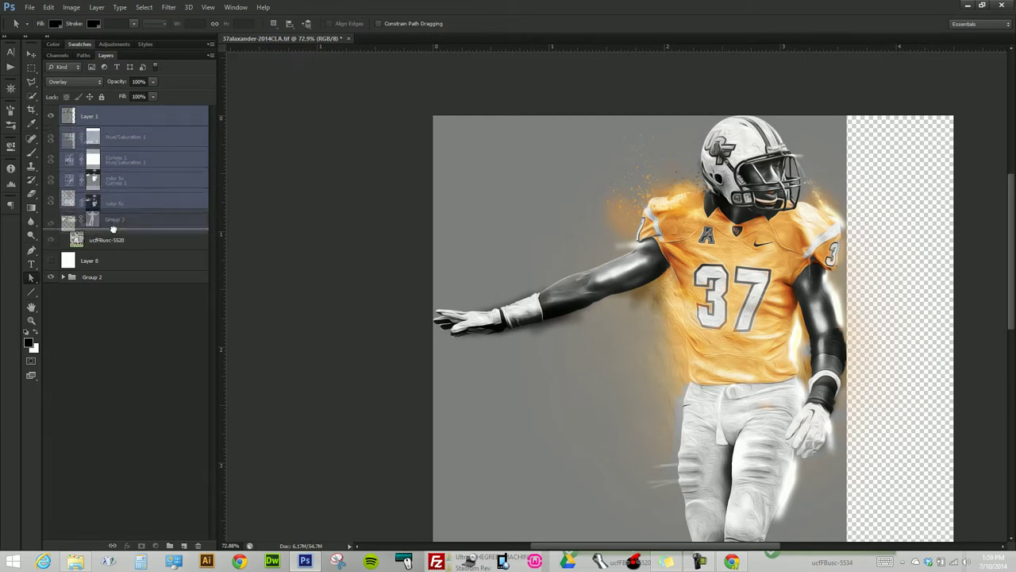
- Rename Layer 1 to 'depth' and hide Group 2
{"action": "left_click", "coordinate": [139, 137]}
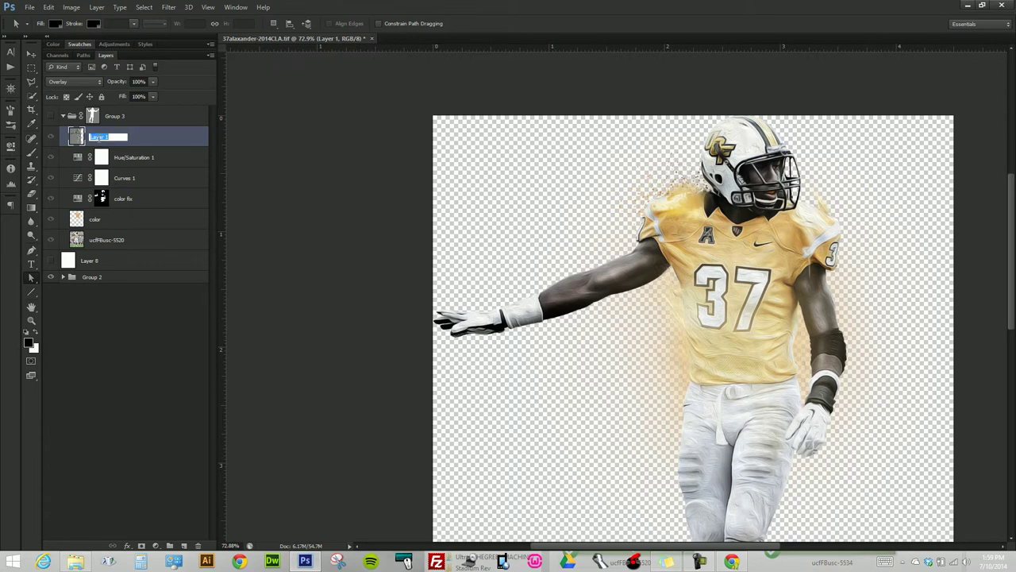
{"action": "type", "text": "depth"}
{"action": "key", "text": "Return"}
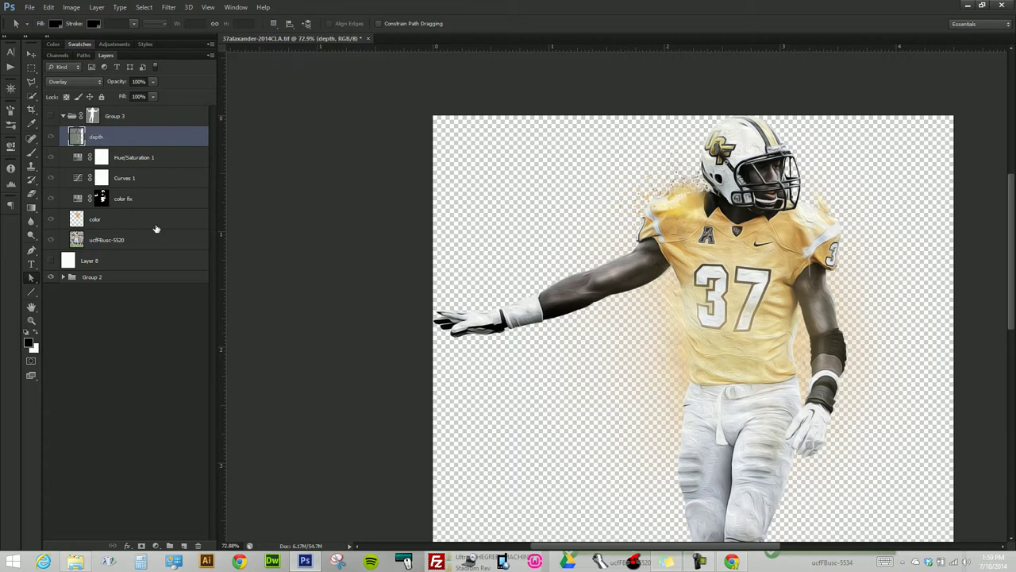
{"action": "left_click", "coordinate": [51, 277]}
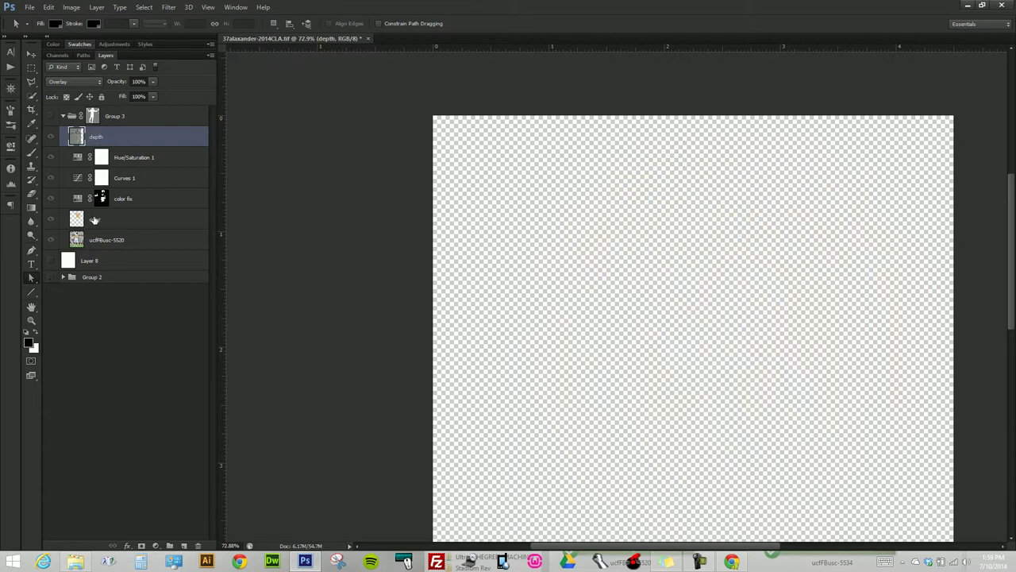
- Show Group 3 and replace the depth layer with a new empty layer named 'depth'
{"action": "left_click", "coordinate": [51, 117]}
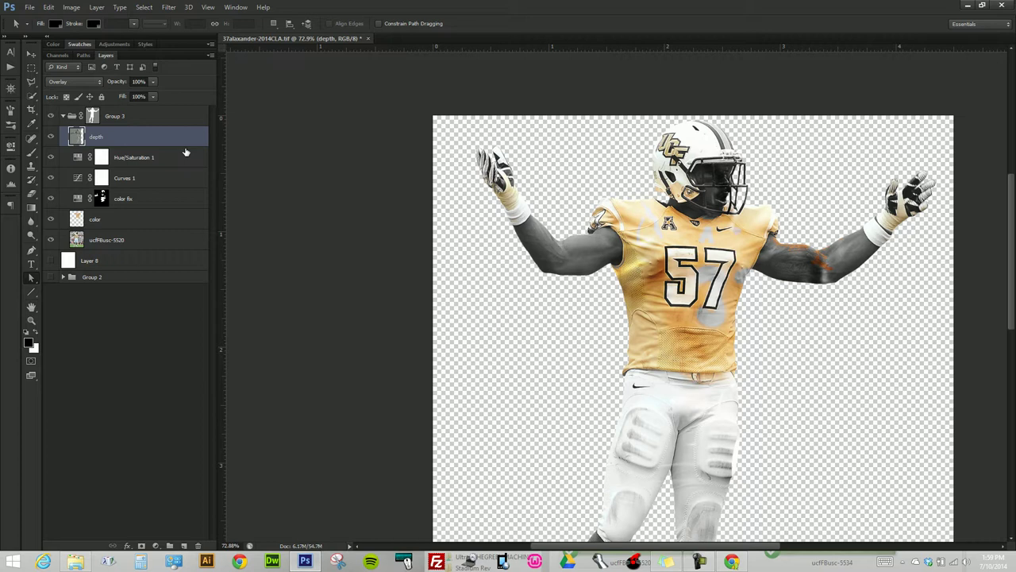
{"action": "left_click_drag", "start_coordinate": [185, 149], "coordinate": [198, 545]}
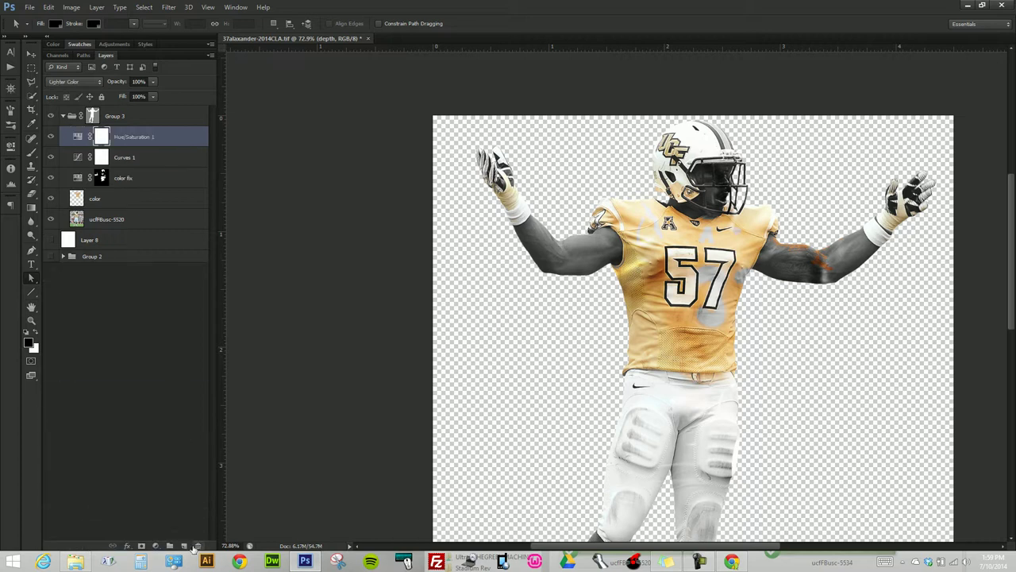
{"action": "left_click", "coordinate": [183, 545]}
{"action": "double_click", "coordinate": [98, 137]}
{"action": "type", "text": "de"}
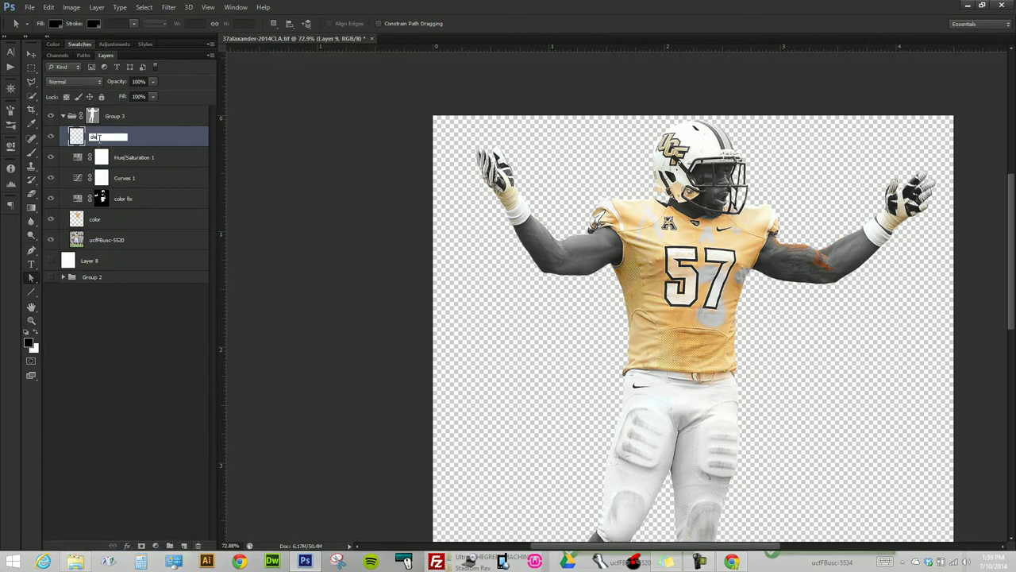
{"action": "type", "text": "pth"}
{"action": "key", "text": "Return"}
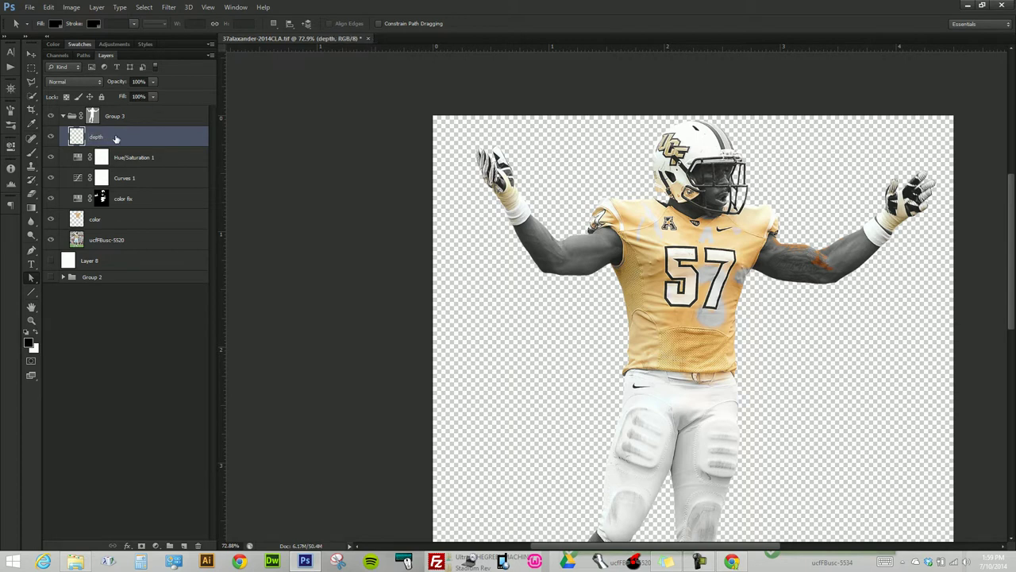
- Fill depth with 50% gray, set its blend mode to Overlay, and hide it
{"action": "key", "text": "shift+F5"}
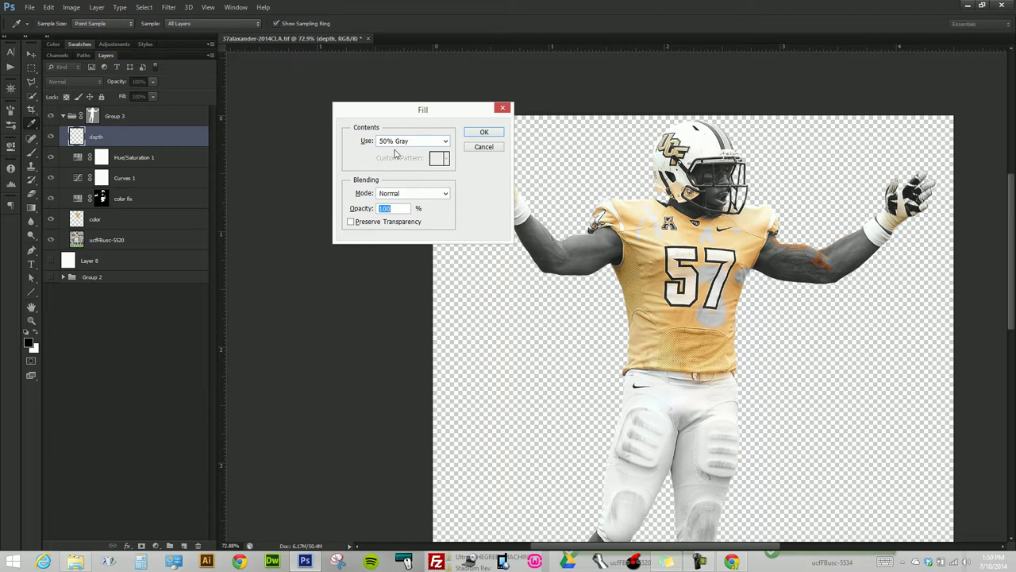
{"action": "left_click", "coordinate": [482, 133]}
{"action": "key", "text": "a"}
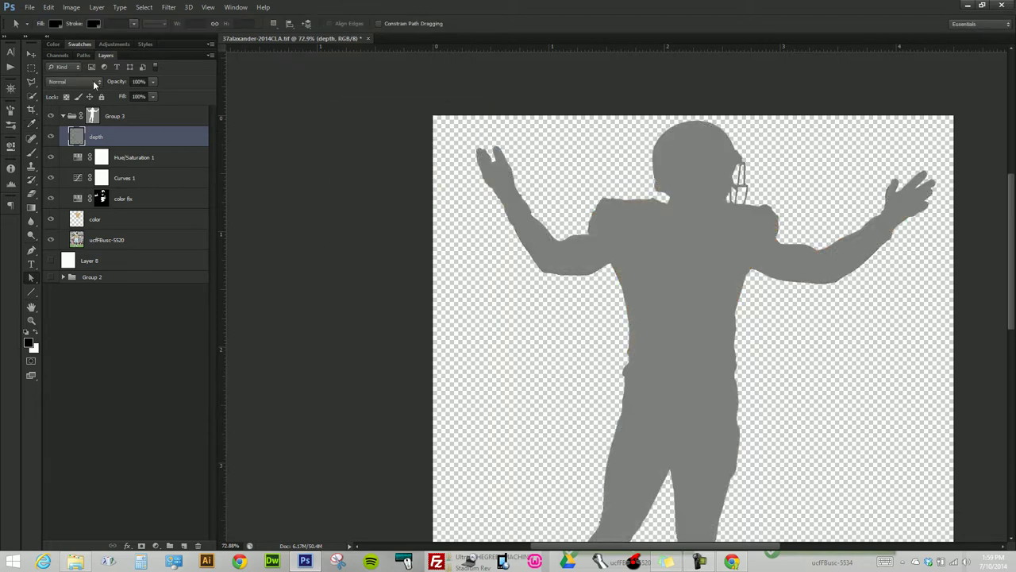
{"action": "left_click", "coordinate": [94, 83]}
{"action": "left_click", "coordinate": [83, 226]}
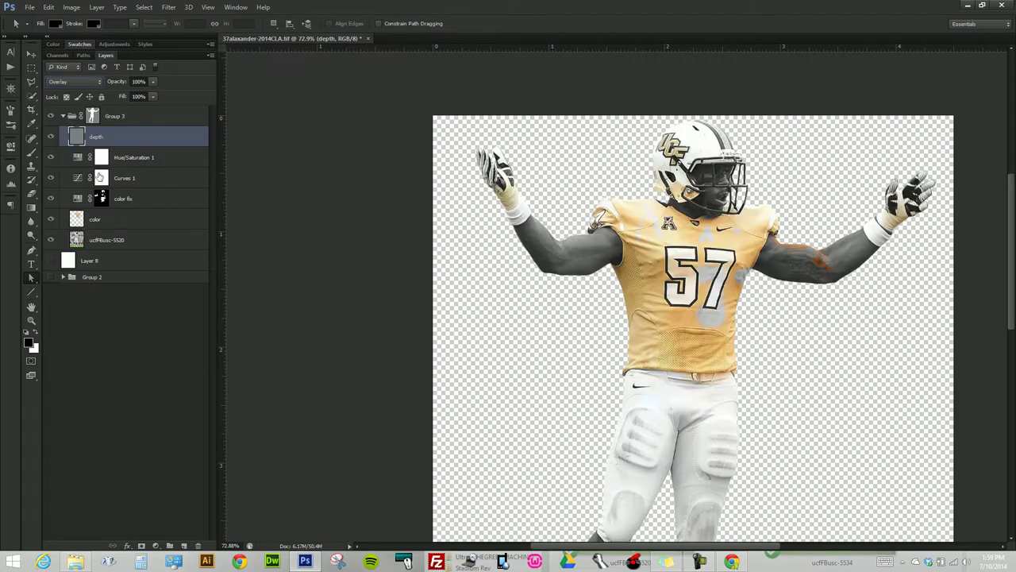
{"action": "left_click", "coordinate": [52, 140]}
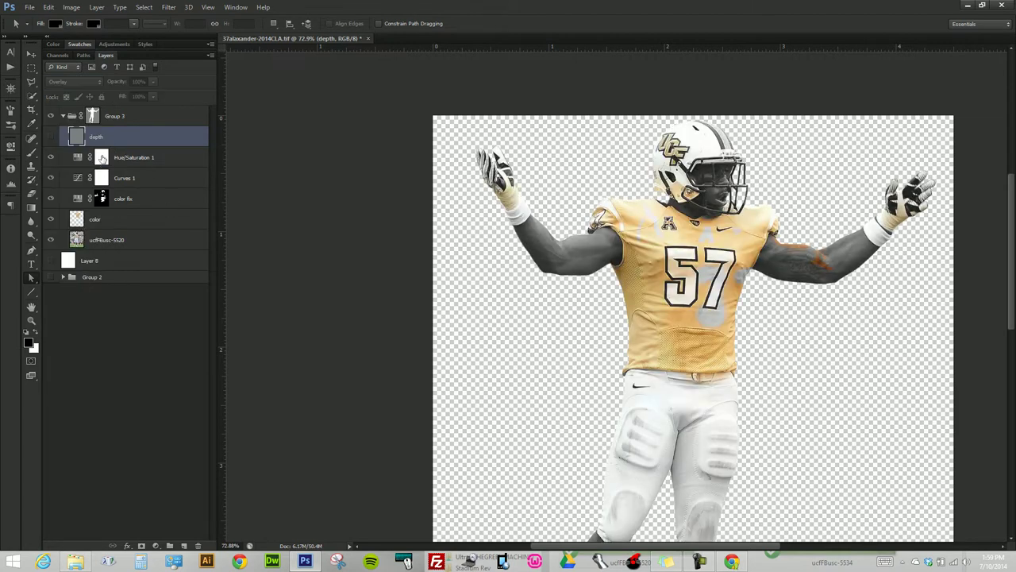
- Select the Hue/Saturation 1, Curves 1 and color fix masks and swap the painting colours
{"action": "left_click", "coordinate": [102, 157]}
{"action": "left_click", "coordinate": [37, 334]}
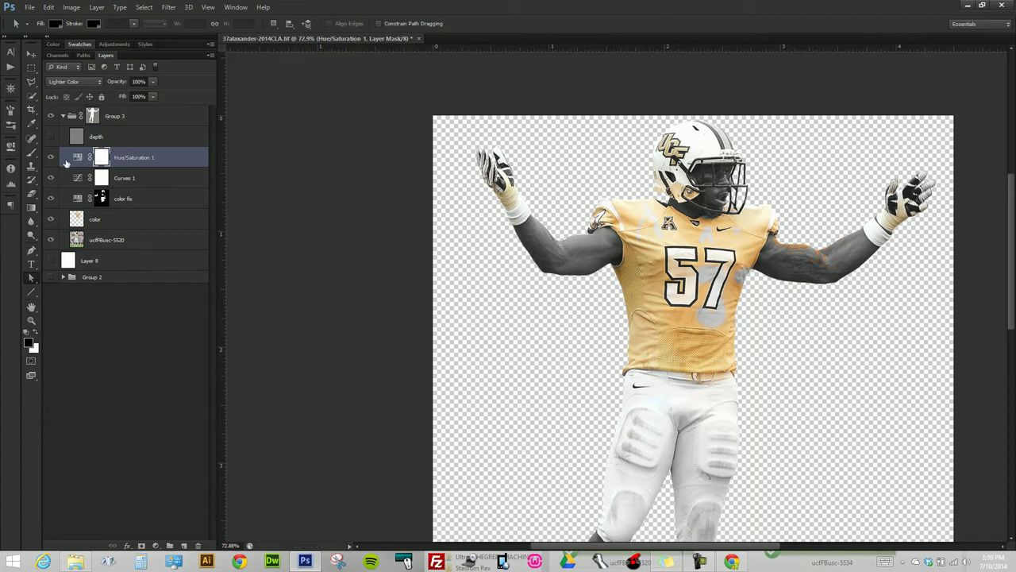
{"action": "left_click", "coordinate": [103, 178]}
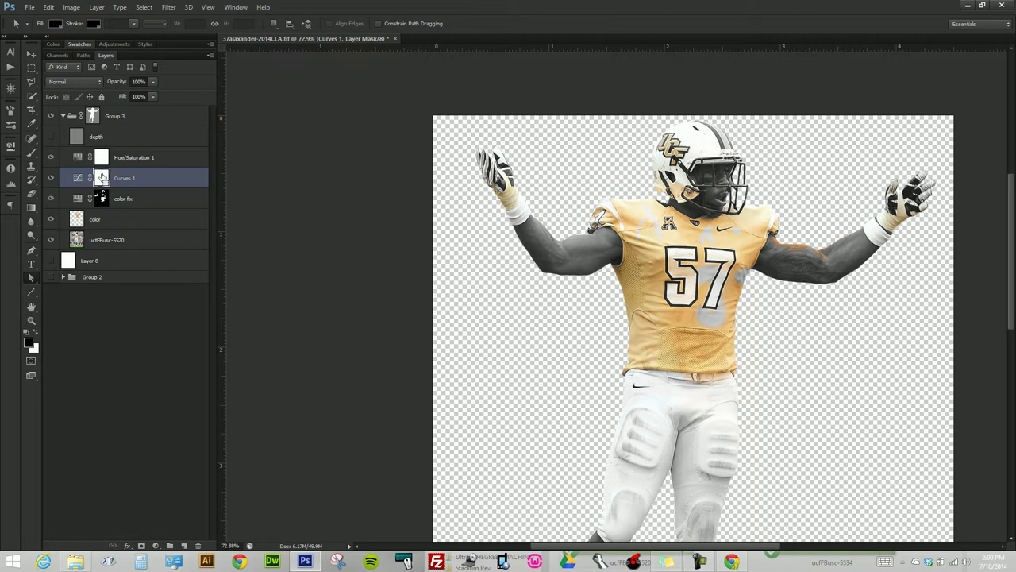
{"action": "left_click", "coordinate": [104, 198]}
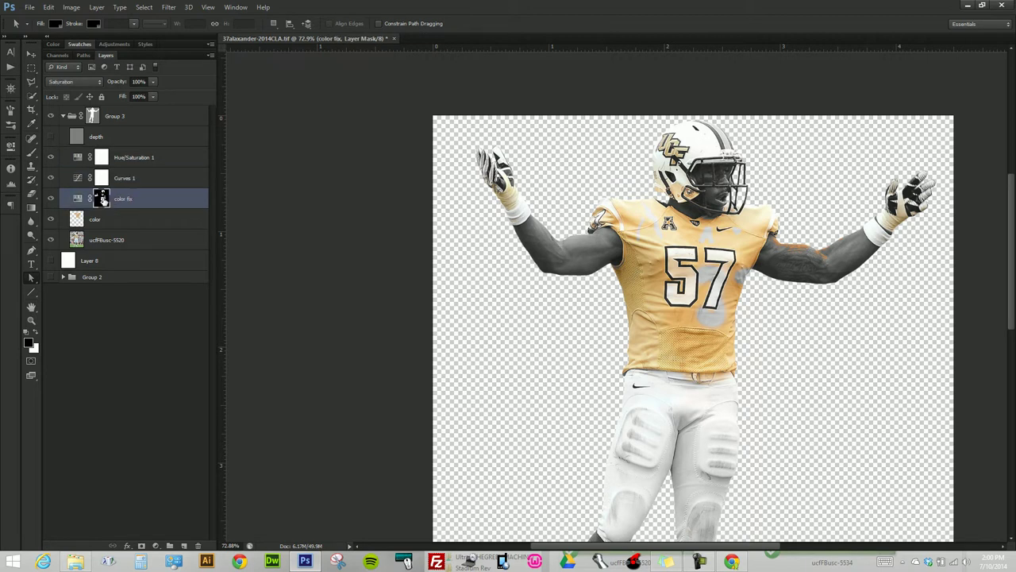
{"action": "key", "text": "x"}
{"action": "key", "text": "x"}
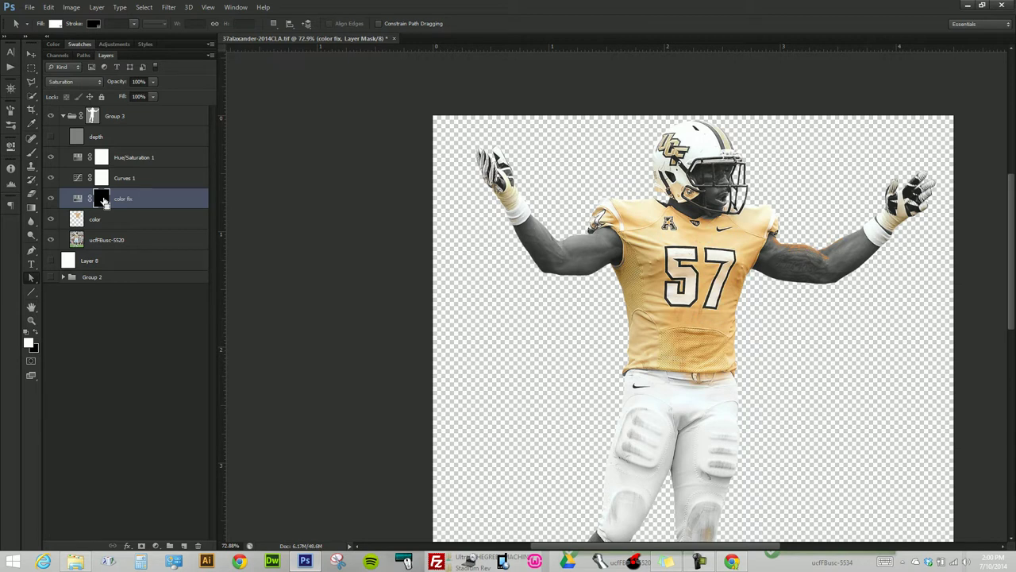
- Hide the color layer, compare Hue/Saturation 1 on and off, and reselect the color fix mask
{"action": "left_click", "coordinate": [51, 220]}
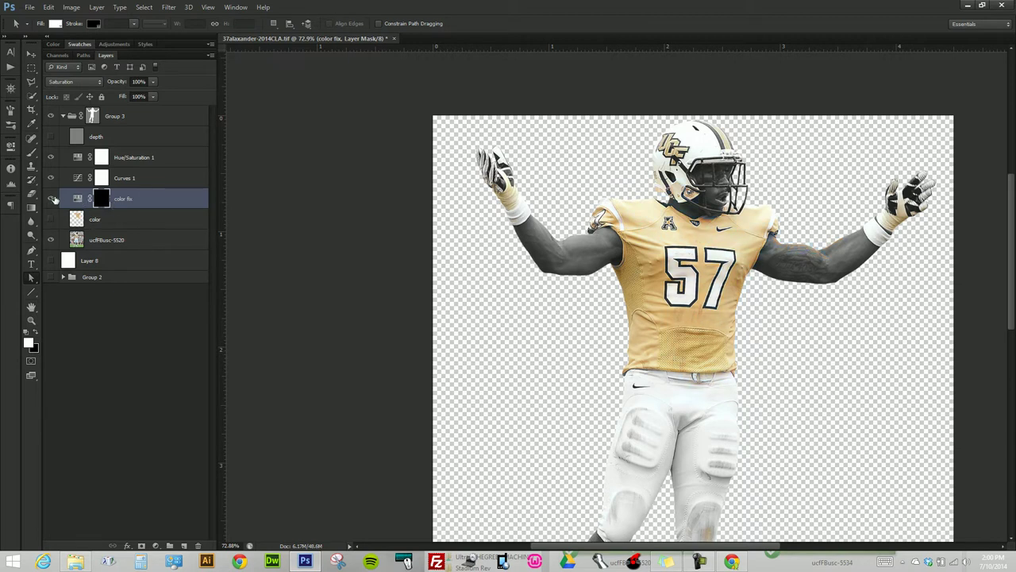
{"action": "left_click", "coordinate": [50, 157]}
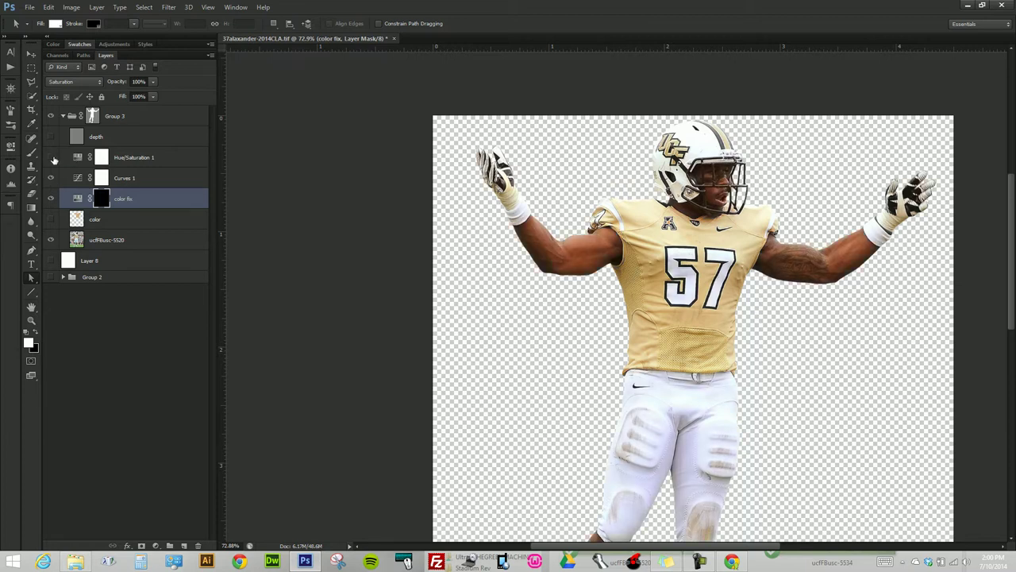
{"action": "left_click", "coordinate": [51, 157]}
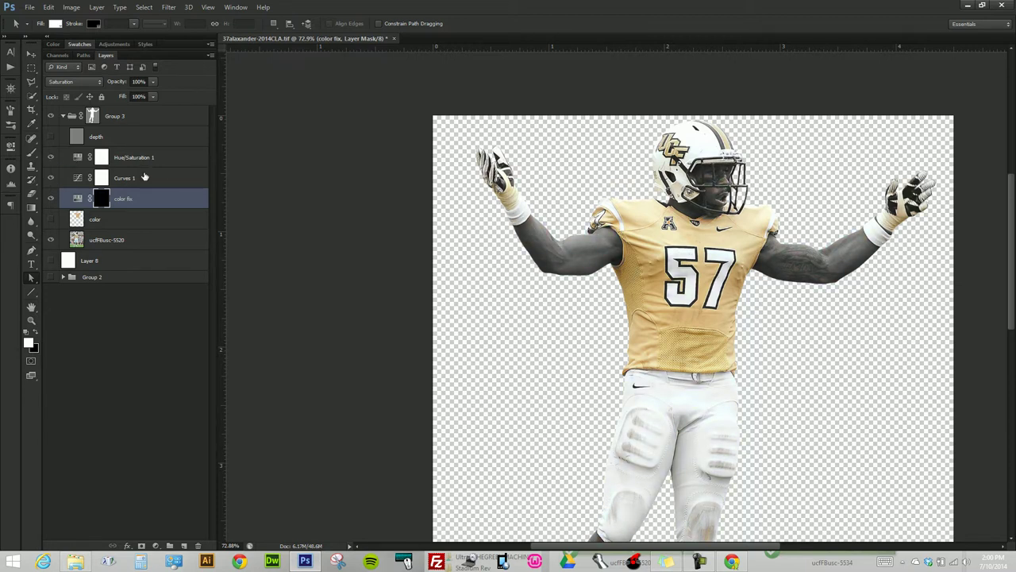
{"action": "left_click", "coordinate": [104, 163]}
{"action": "left_click", "coordinate": [104, 201]}
- Paint a first brush stroke on the color fix mask over the left forearm
{"action": "key", "text": "b"}
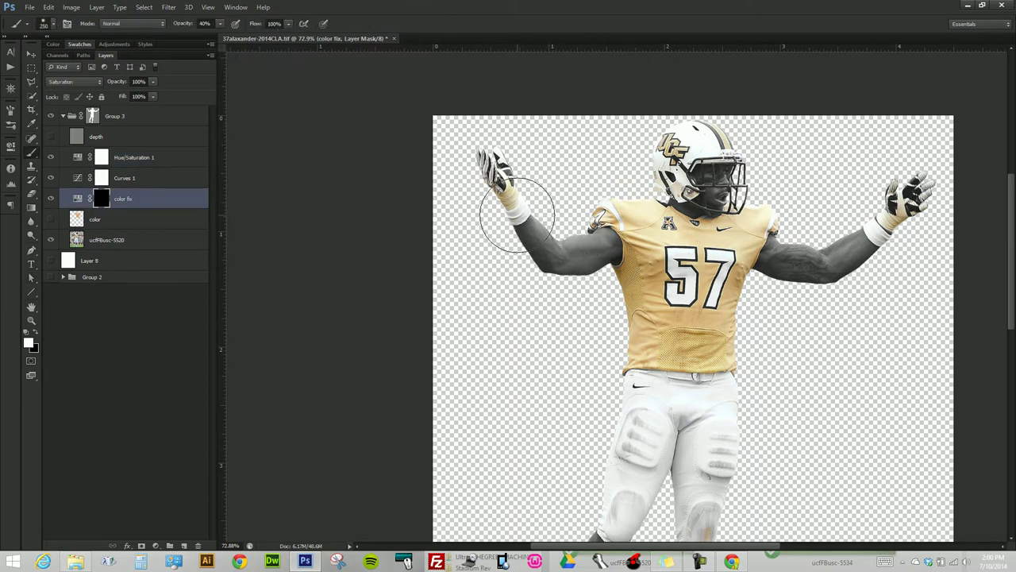
{"action": "left_click_drag", "start_coordinate": [517, 215], "coordinate": [522, 224]}
{"action": "right_click", "coordinate": [32, 155]}
{"action": "left_click", "coordinate": [105, 203]}
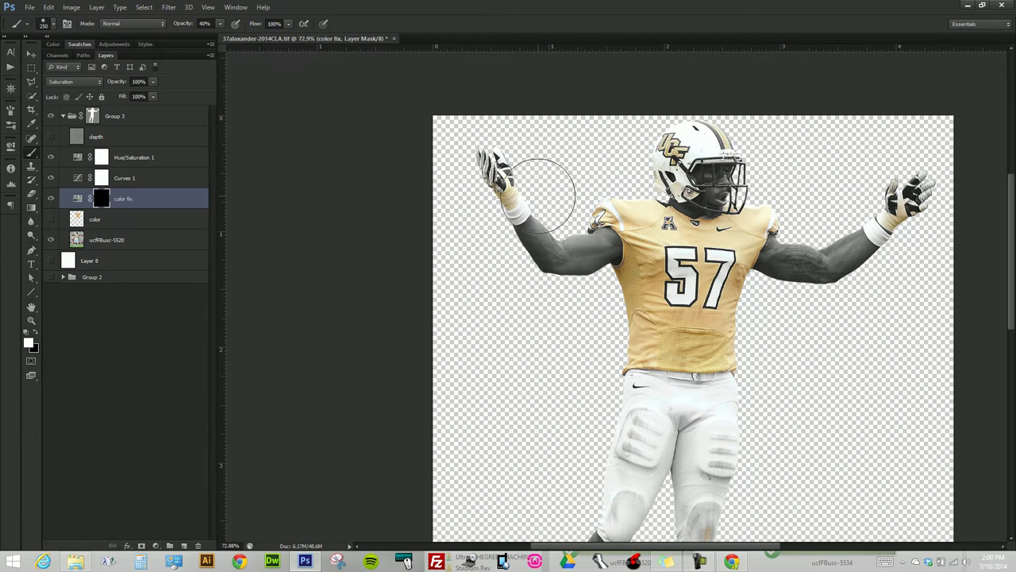
{"action": "key", "text": "a"}
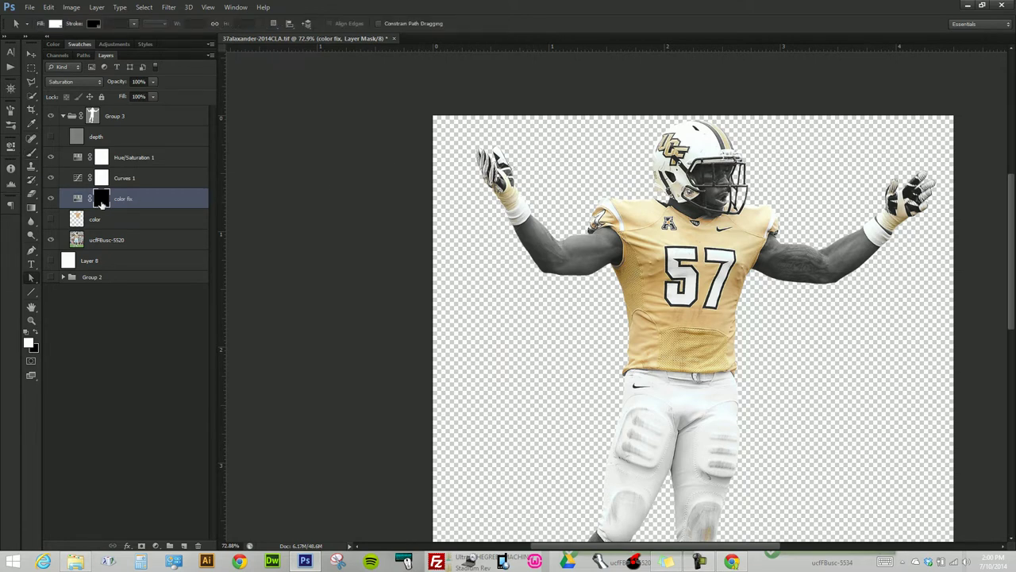
{"action": "left_click", "coordinate": [32, 153]}
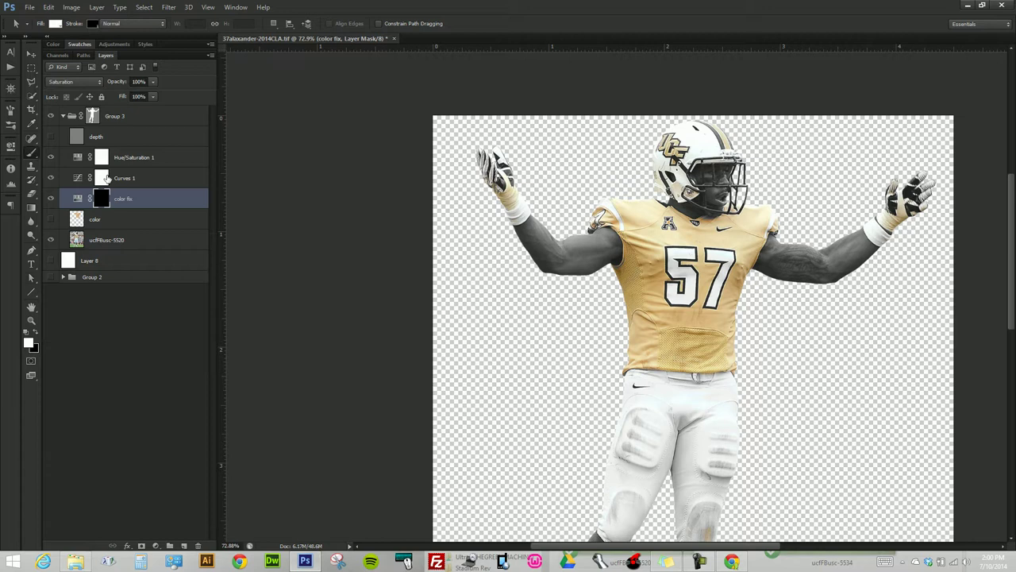
- Shrink the brush from 250 px and set its opacity to 100%
{"action": "right_click", "coordinate": [524, 198]}
{"action": "left_click_drag", "start_coordinate": [614, 224], "coordinate": [587, 223]}
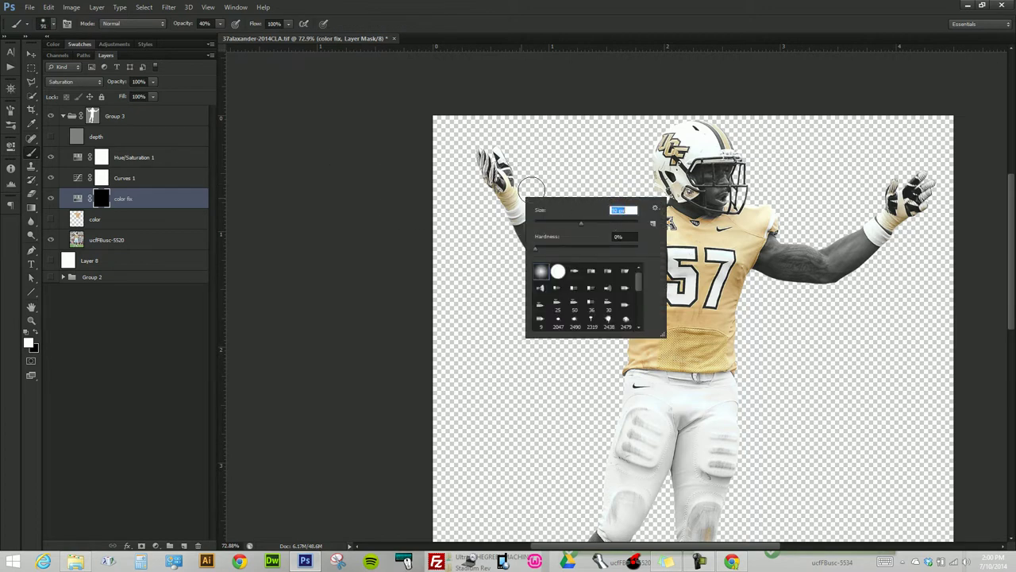
{"action": "key", "text": "Return"}
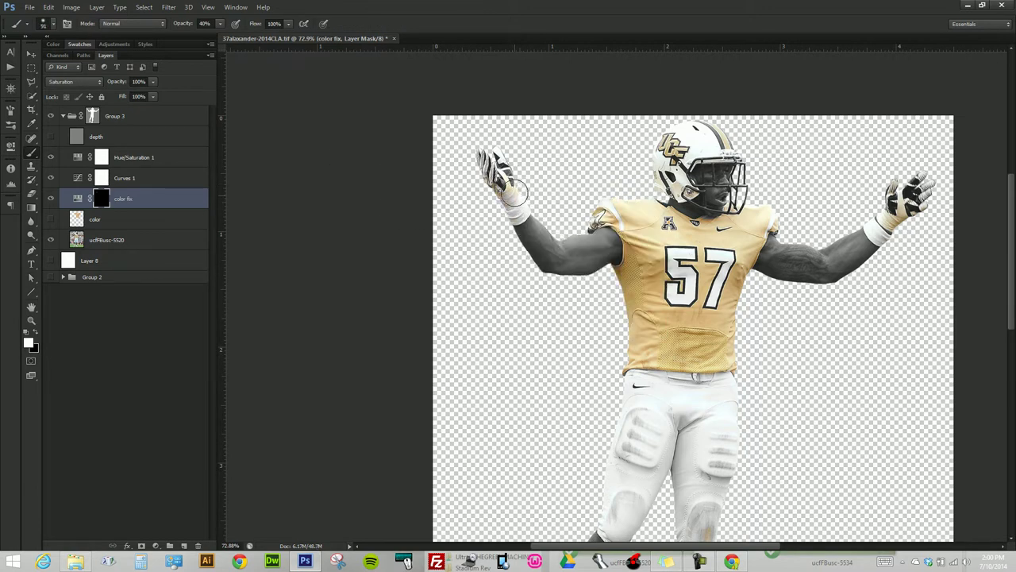
{"action": "key", "text": "0"}
- Paint the tint out of the mask on the helmet's jaw area
{"action": "scroll", "coordinate": [687, 158], "scroll_direction": "up", "scroll_amount": 4}
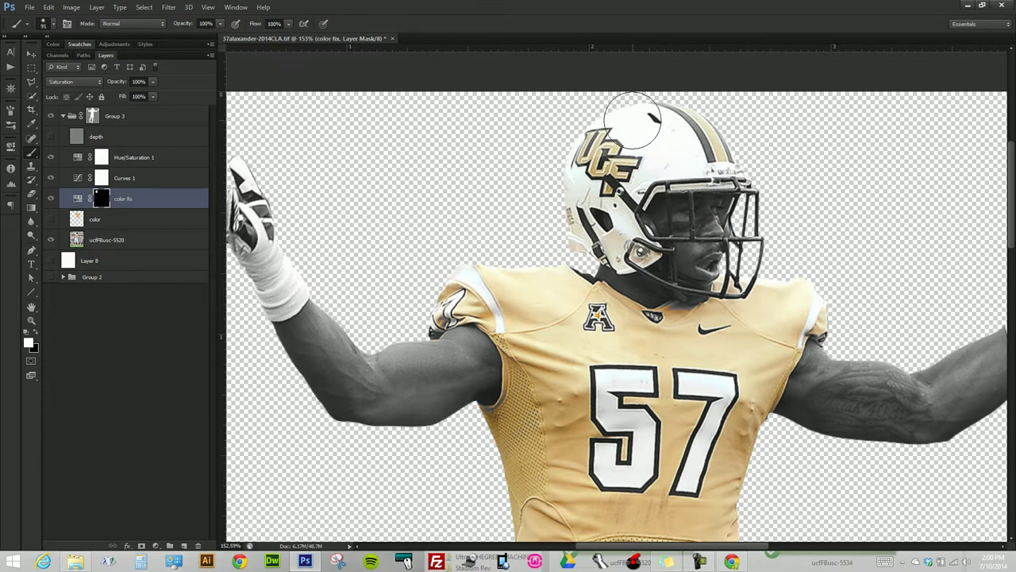
{"action": "right_click", "coordinate": [580, 238]}
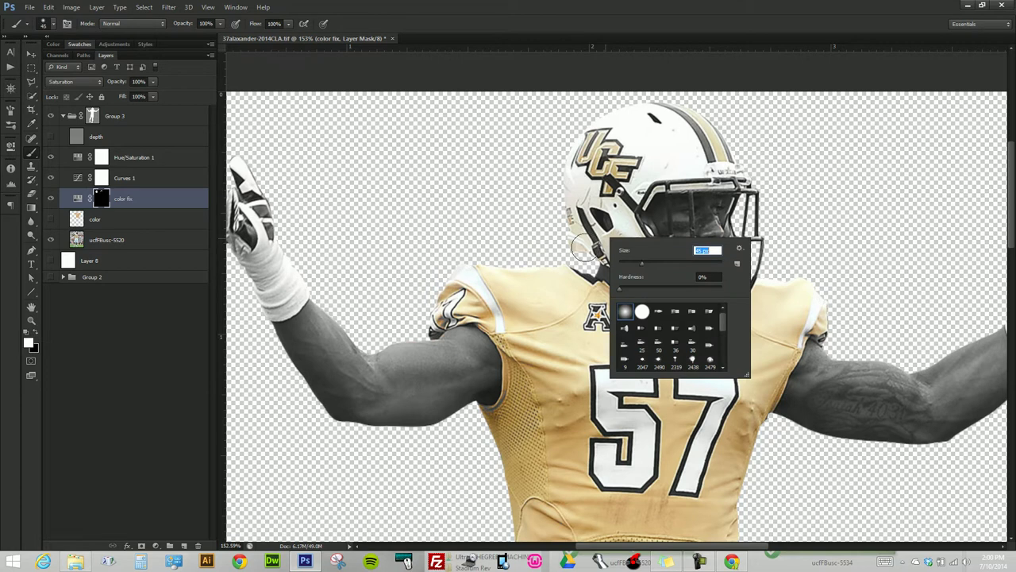
{"action": "key", "text": "Return"}
{"action": "left_click_drag", "start_coordinate": [596, 252], "coordinate": [612, 234]}
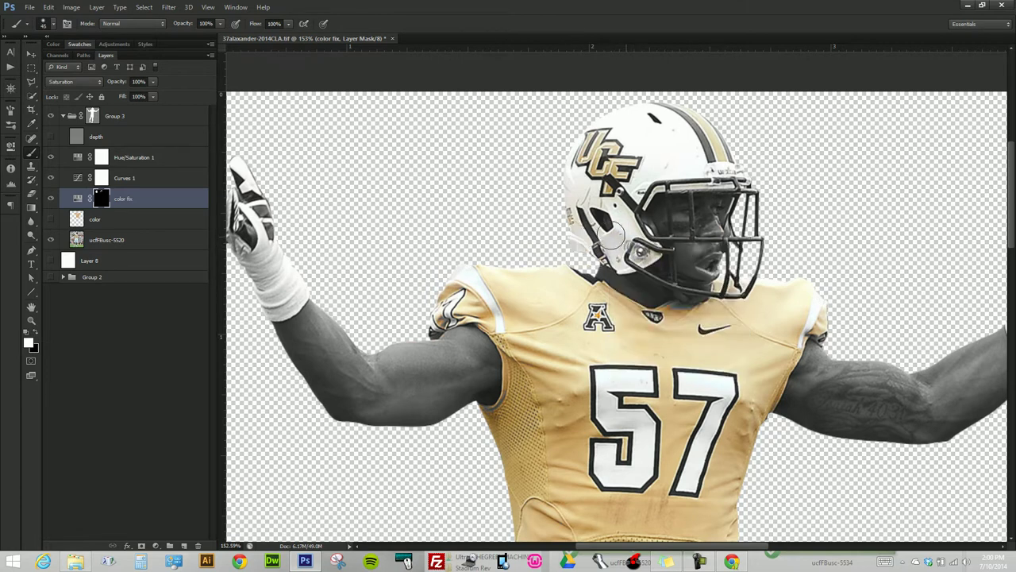
{"action": "right_click", "coordinate": [496, 316]}
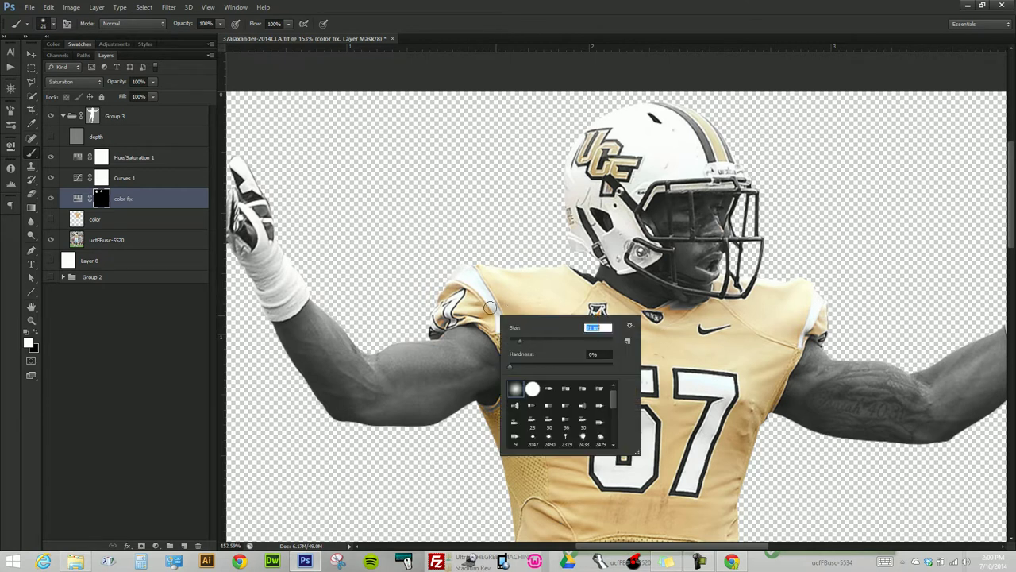
{"action": "key", "text": "Return"}
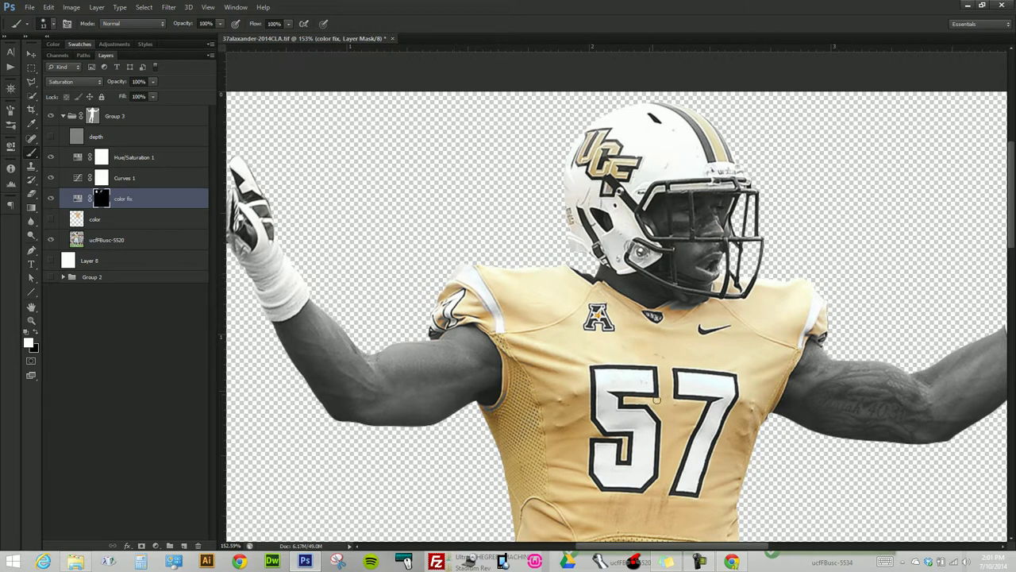
{"action": "left_click_drag", "start_coordinate": [642, 457], "coordinate": [411, 361]}
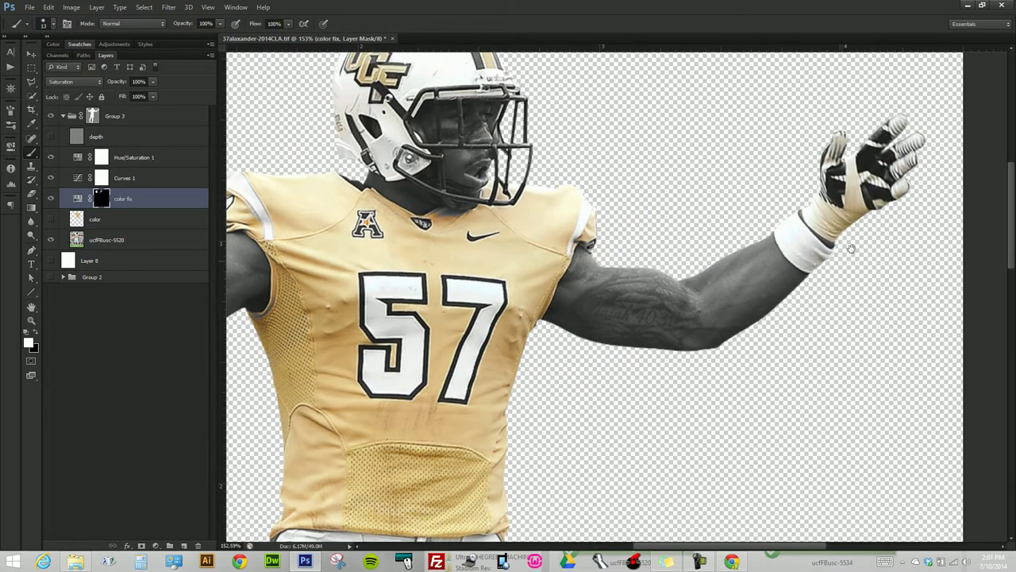
- Paint the beige tint off the glove wrist, knee pads and thigh pad stripes
{"action": "right_click", "coordinate": [851, 187]}
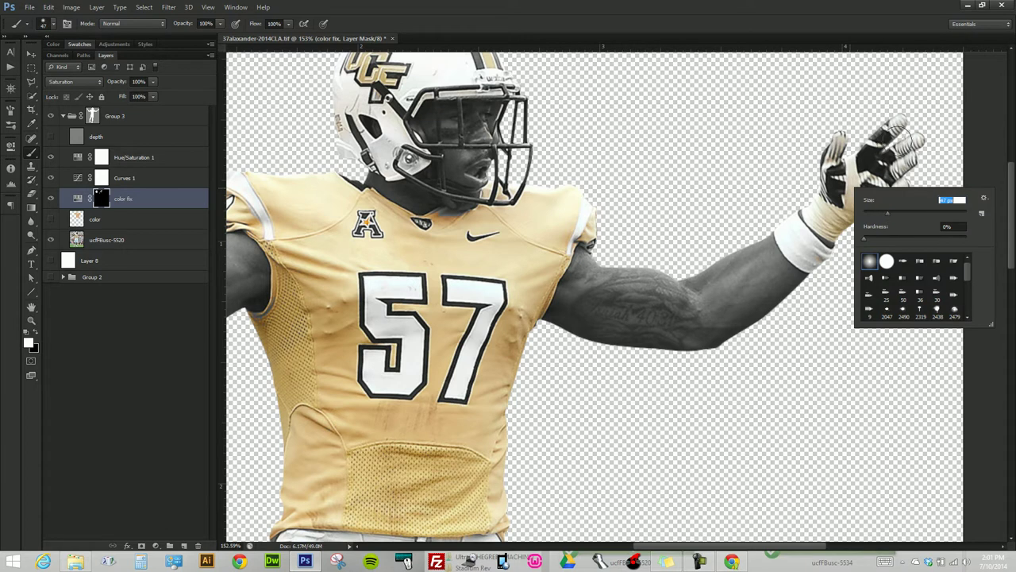
{"action": "key", "text": "Return"}
{"action": "left_click_drag", "start_coordinate": [852, 197], "coordinate": [823, 226]}
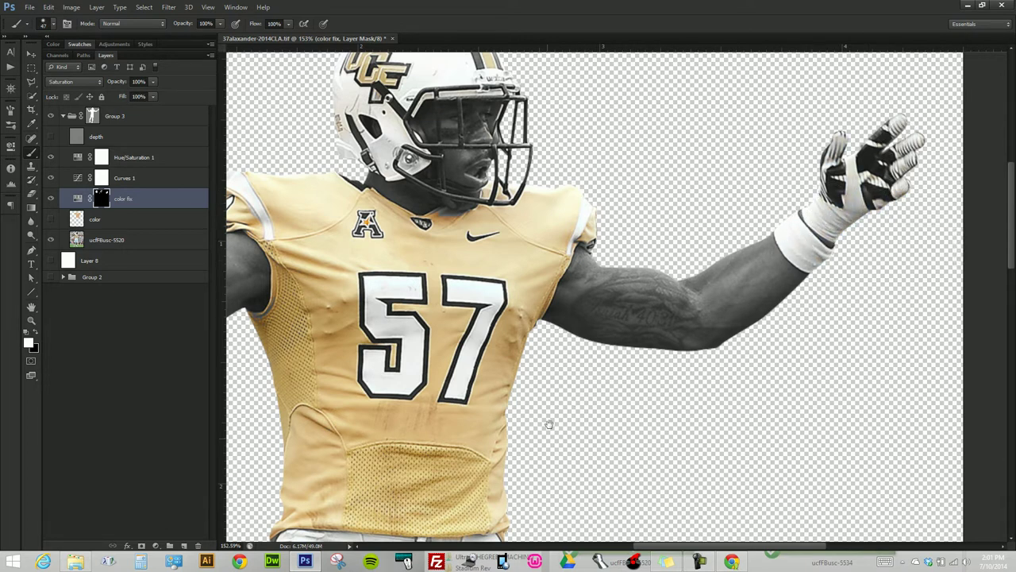
{"action": "left_click_drag", "start_coordinate": [549, 422], "coordinate": [739, 173]}
{"action": "left_click_drag", "start_coordinate": [665, 389], "coordinate": [654, 136]}
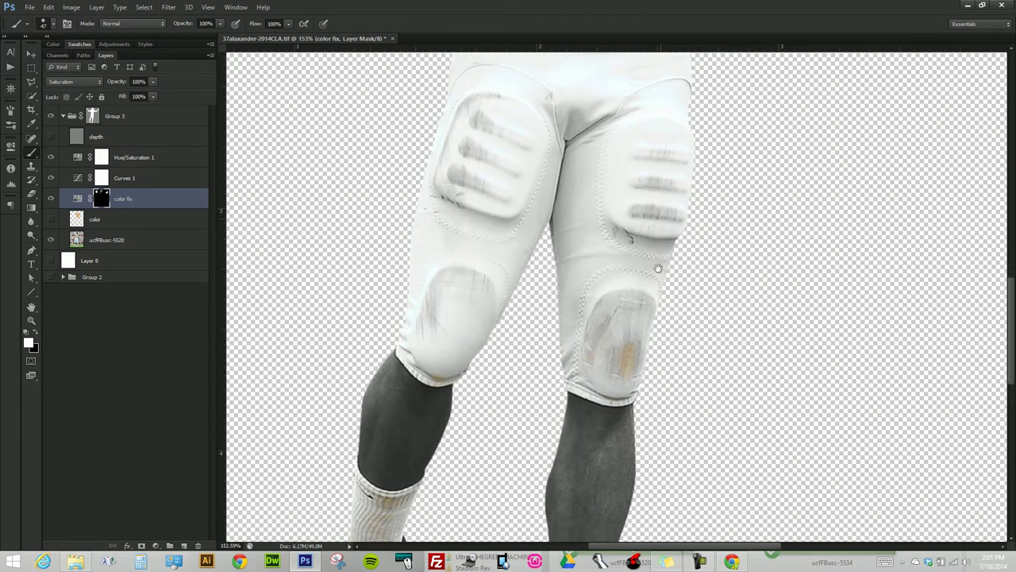
{"action": "left_click_drag", "start_coordinate": [610, 351], "coordinate": [595, 378]}
{"action": "left_click_drag", "start_coordinate": [459, 349], "coordinate": [442, 371]}
{"action": "left_click_drag", "start_coordinate": [649, 159], "coordinate": [679, 154]}
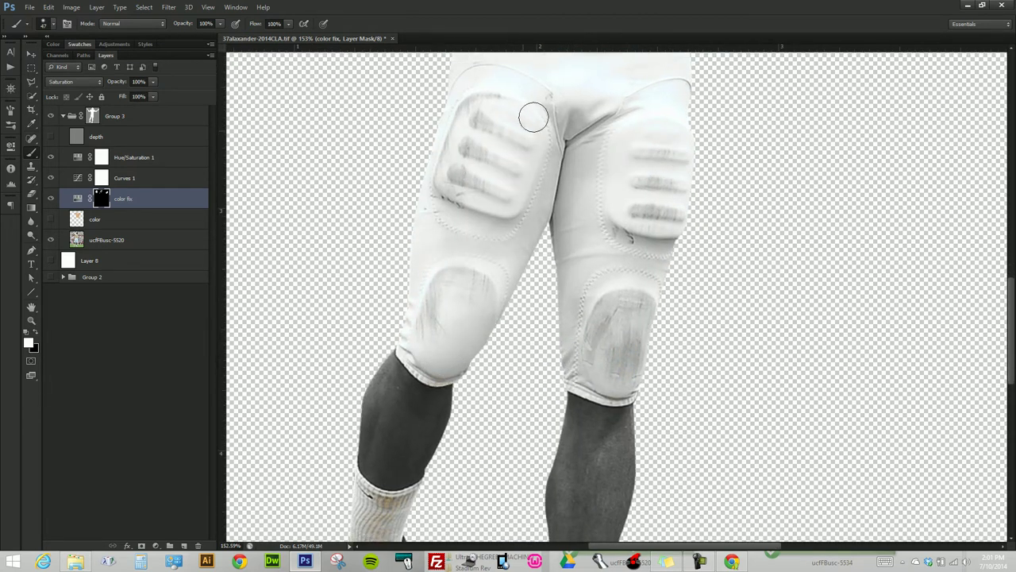
- Enlarge the brush and remove the yellowish tint from the shoe and sock
{"action": "left_click_drag", "start_coordinate": [669, 210], "coordinate": [676, 325]}
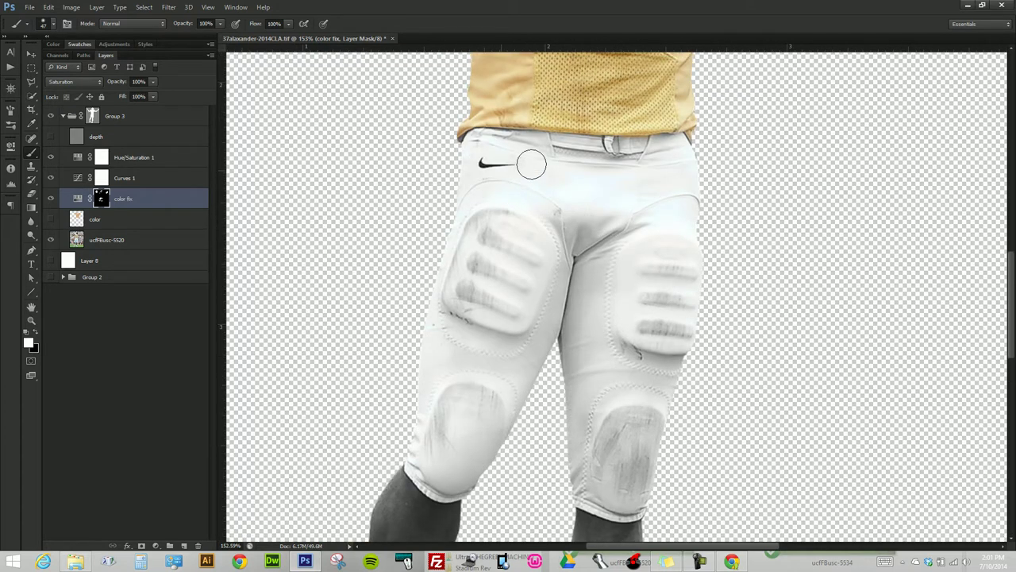
{"action": "right_click", "coordinate": [677, 150]}
{"action": "key", "text": "Return"}
{"action": "scroll", "coordinate": [480, 135], "scroll_direction": "down", "scroll_amount": 2}
{"action": "scroll", "coordinate": [617, 370], "scroll_direction": "down", "scroll_amount": 4}
{"action": "scroll", "coordinate": [652, 199], "scroll_direction": "down", "scroll_amount": 4}
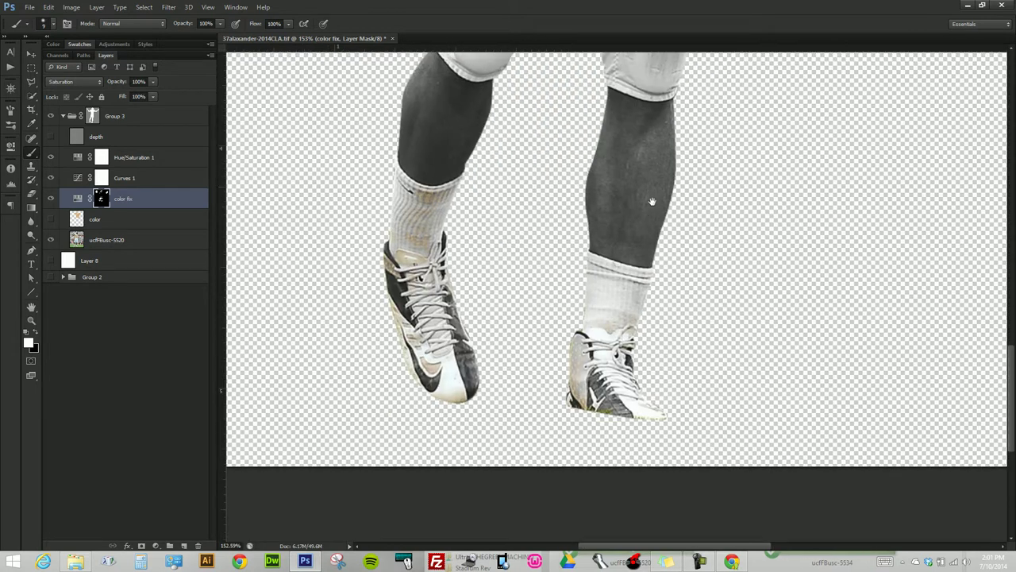
{"action": "right_click", "coordinate": [429, 386]}
{"action": "left_click", "coordinate": [510, 408]}
{"action": "key", "text": "Return"}
{"action": "mouse_move", "coordinate": [389, 338]}
{"action": "left_mouse_down"}
{"action": "mouse_move", "coordinate": [408, 215]}
{"action": "mouse_move", "coordinate": [397, 363]}
{"action": "left_mouse_up"}
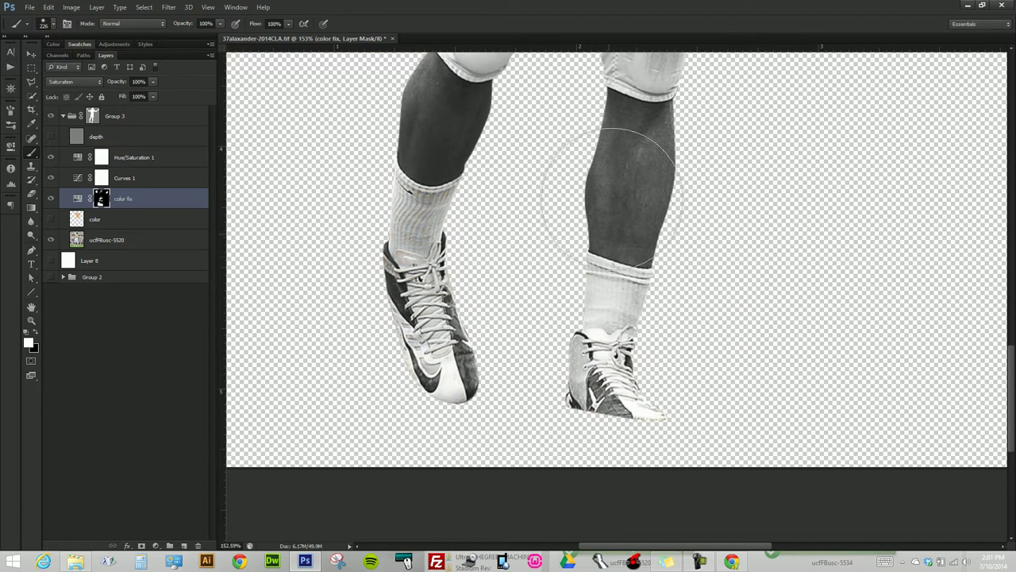
- Select the Hue/Saturation 1 layer mask for editing
{"action": "scroll", "coordinate": [611, 214], "scroll_direction": "up", "scroll_amount": 10}
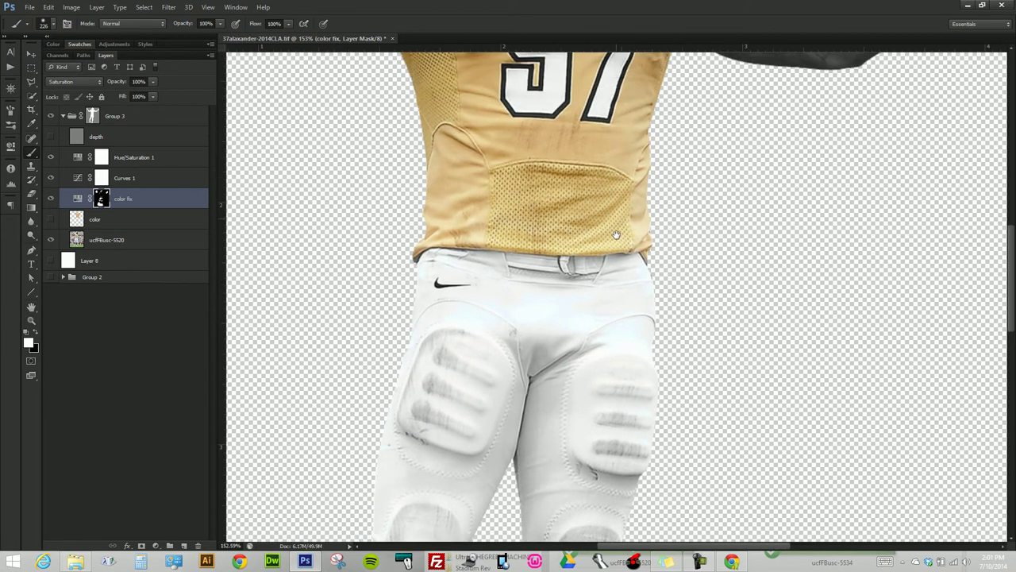
{"action": "scroll", "coordinate": [617, 235], "scroll_direction": "up", "scroll_amount": 3}
{"action": "scroll", "coordinate": [588, 270], "scroll_direction": "up", "scroll_amount": 6}
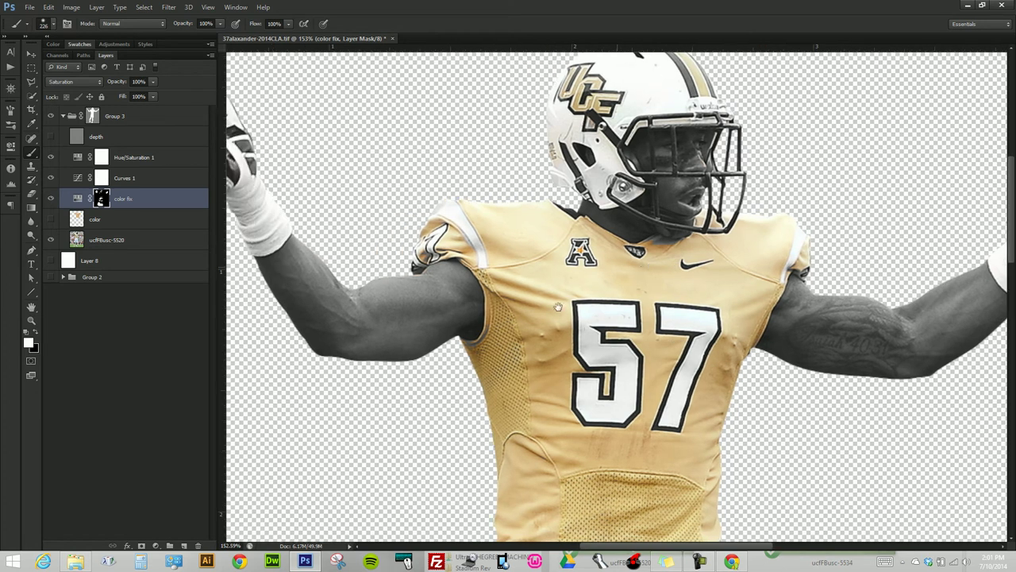
{"action": "scroll", "coordinate": [488, 346], "scroll_direction": "up", "scroll_amount": 3}
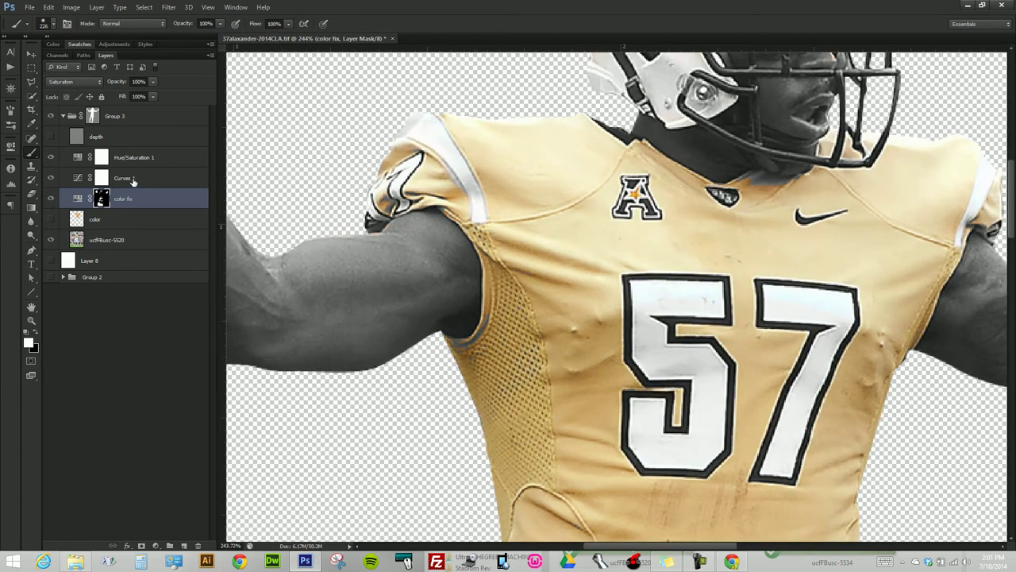
{"action": "right_click", "coordinate": [32, 152]}
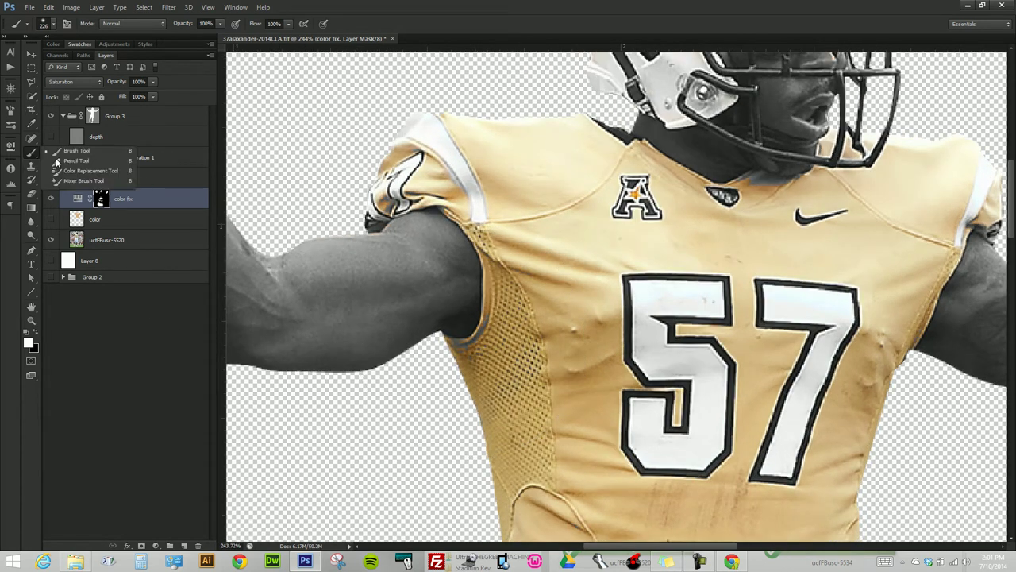
{"action": "left_click", "coordinate": [140, 209]}
{"action": "left_click", "coordinate": [108, 160]}
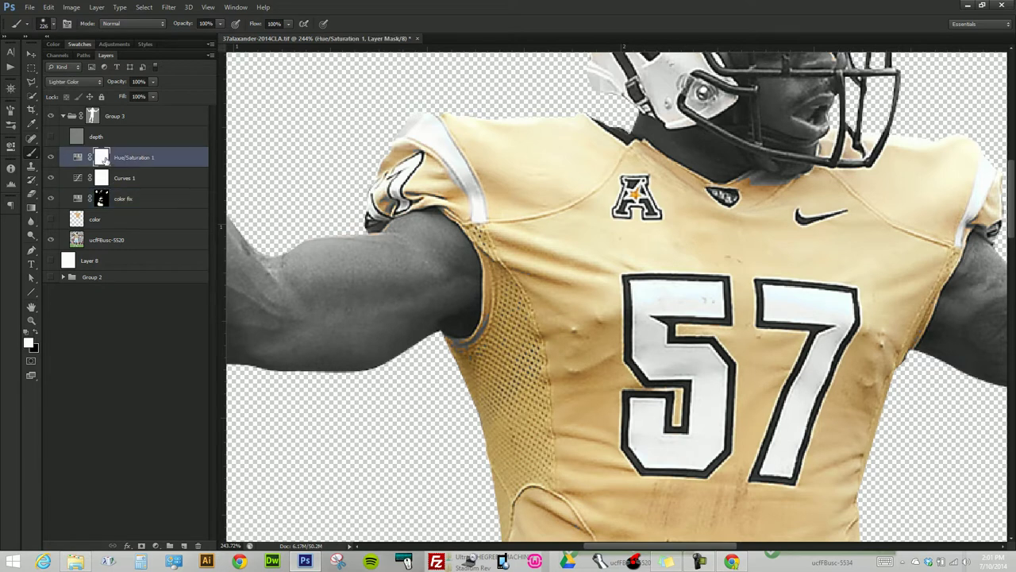
- Set a soft brush of about 26 px, swap black/white, and reselect the color fix mask
{"action": "right_click", "coordinate": [501, 266]}
{"action": "left_click", "coordinate": [540, 290]}
{"action": "left_click_drag", "start_coordinate": [538, 291], "coordinate": [524, 292]}
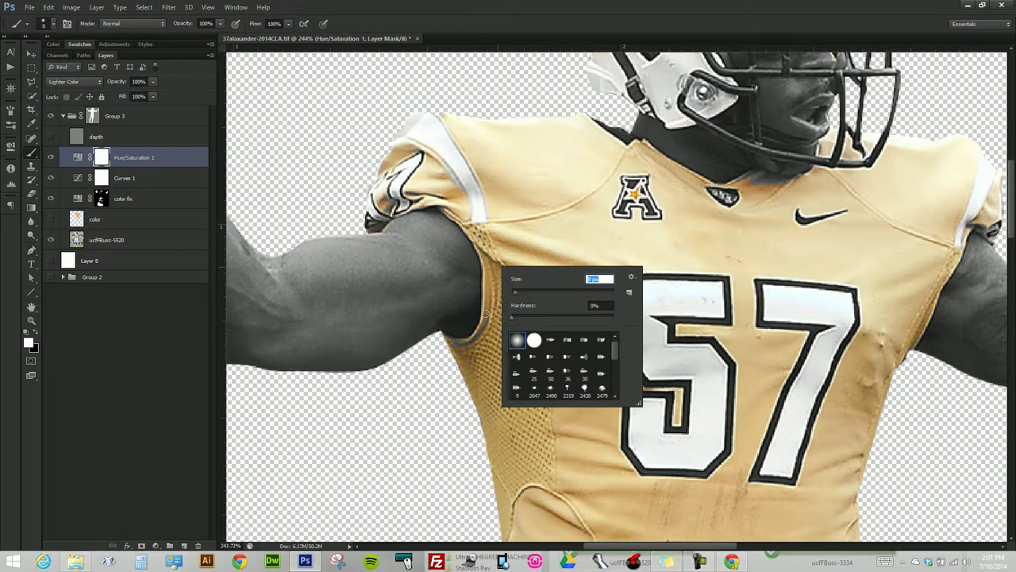
{"action": "key", "text": "Return"}
{"action": "key", "text": "x"}
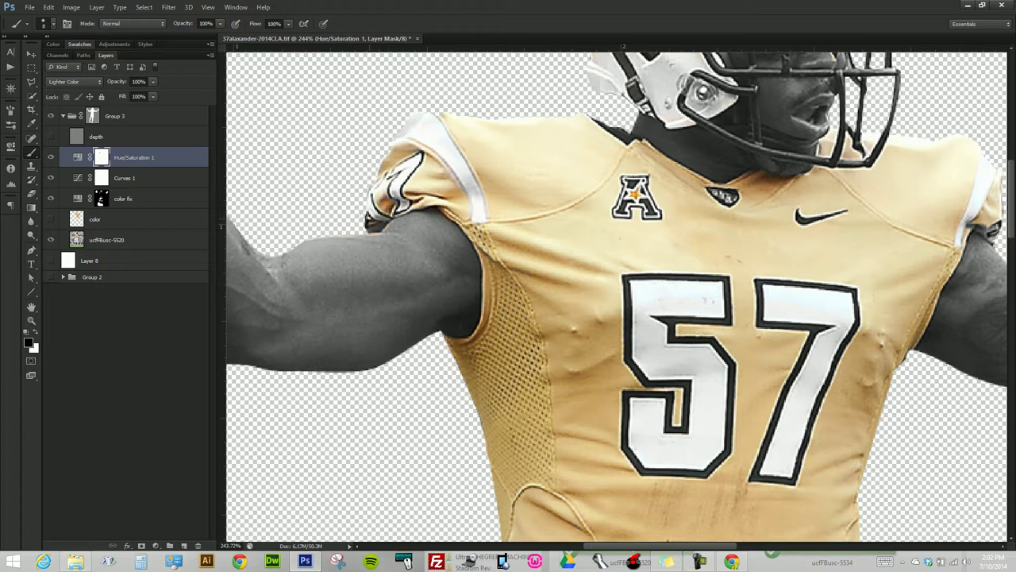
{"action": "key", "text": "x"}
{"action": "left_click", "coordinate": [108, 202]}
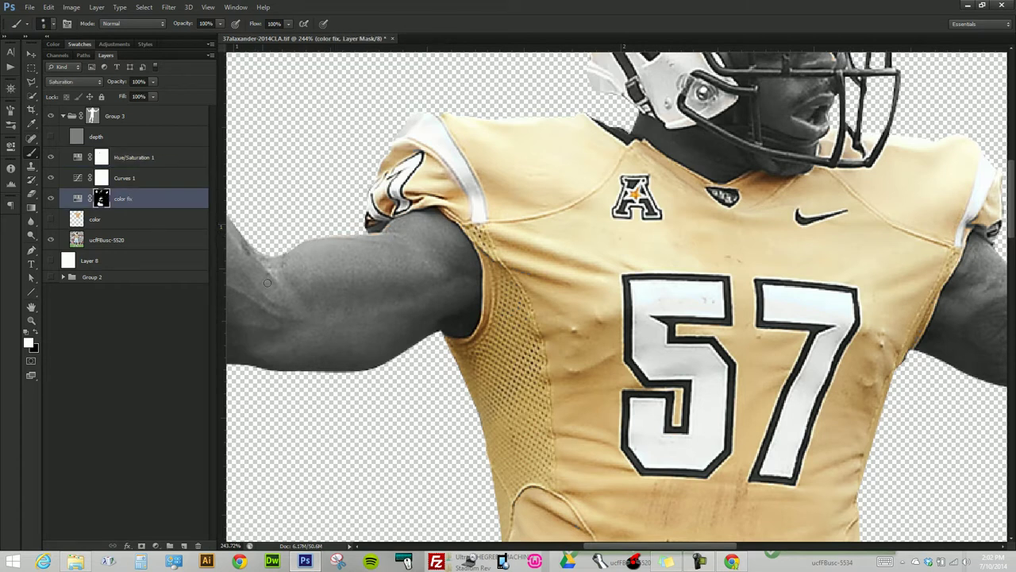
- Inspect the arms and glove, then switch to the Hue/Saturation 1 mask with black
{"action": "left_click_drag", "start_coordinate": [433, 299], "coordinate": [597, 362]}
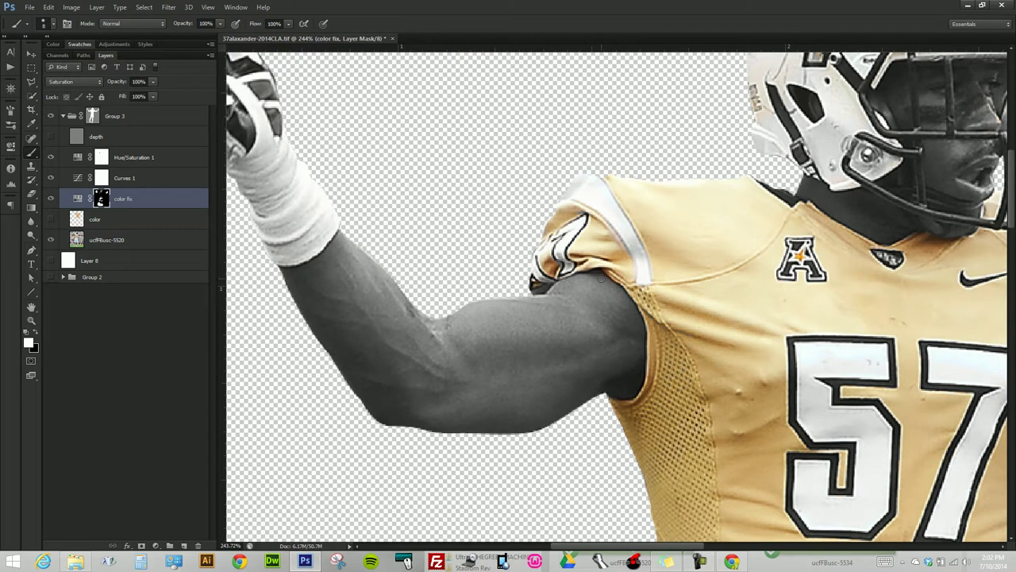
{"action": "mouse_move", "coordinate": [473, 208]}
{"action": "left_mouse_down"}
{"action": "mouse_move", "coordinate": [490, 220]}
{"action": "mouse_move", "coordinate": [477, 227]}
{"action": "left_mouse_up"}
{"action": "left_click_drag", "start_coordinate": [728, 248], "coordinate": [695, 213]}
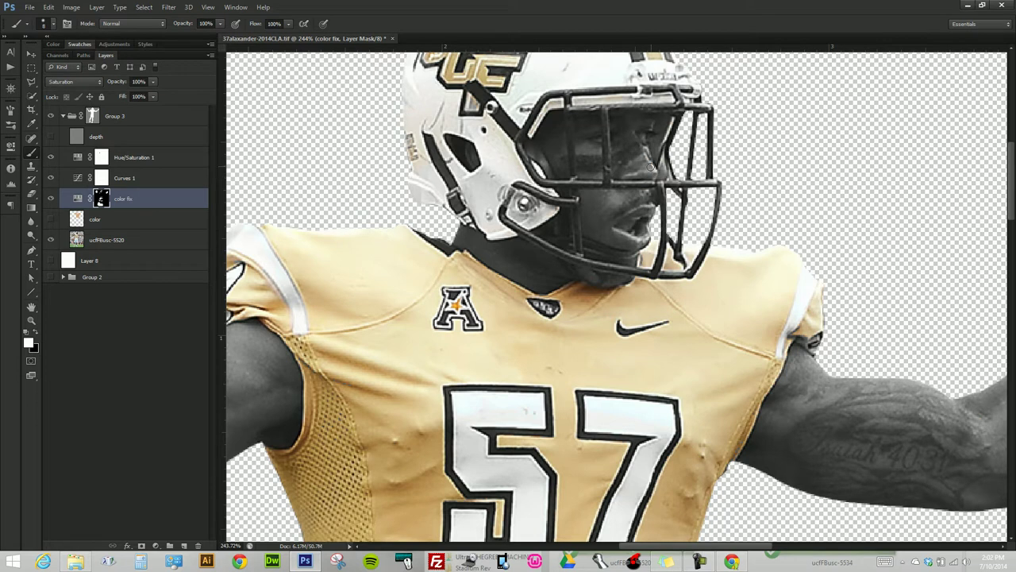
{"action": "key", "text": "x"}
{"action": "mouse_move", "coordinate": [640, 288]}
{"action": "left_mouse_down"}
{"action": "mouse_move", "coordinate": [536, 254]}
{"action": "mouse_move", "coordinate": [554, 262]}
{"action": "left_mouse_up"}
{"action": "key", "text": "x"}
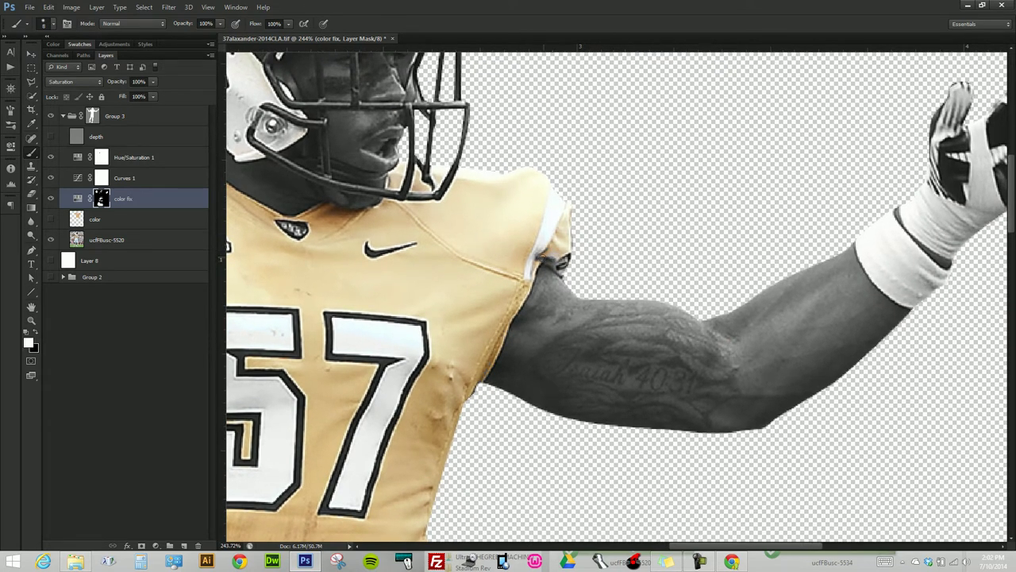
{"action": "left_click", "coordinate": [102, 157]}
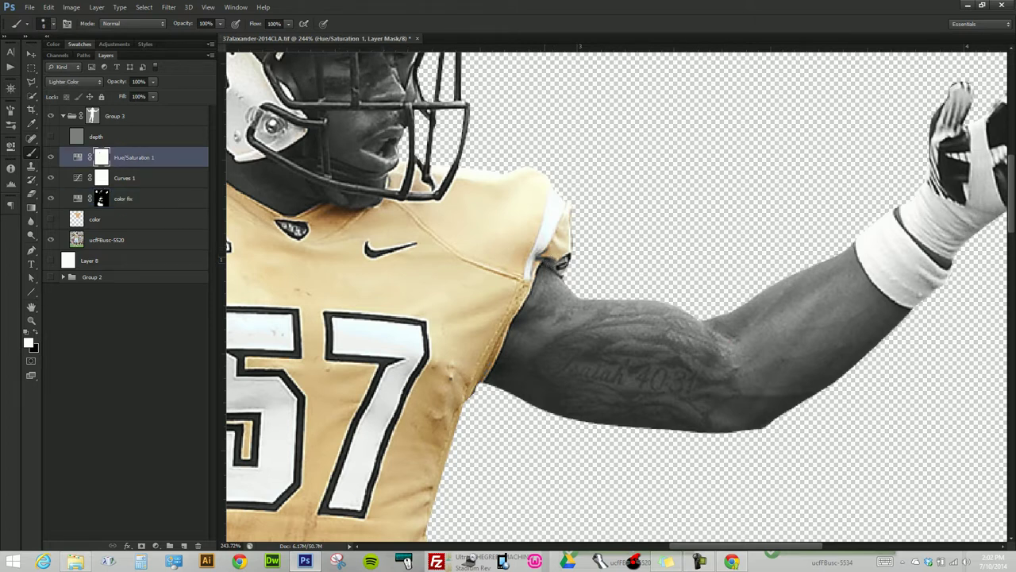
{"action": "key", "text": "x"}
- Centre the helmet, reselect the color fix mask and paint a black stroke on the helmet logo
{"action": "left_click_drag", "start_coordinate": [715, 287], "coordinate": [599, 298]}
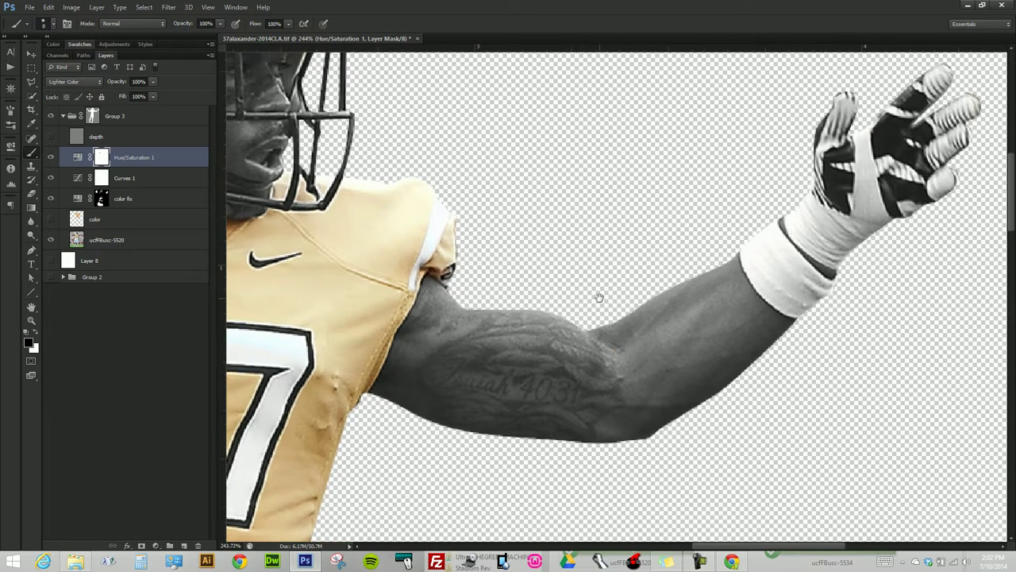
{"action": "left_click_drag", "start_coordinate": [638, 225], "coordinate": [924, 382]}
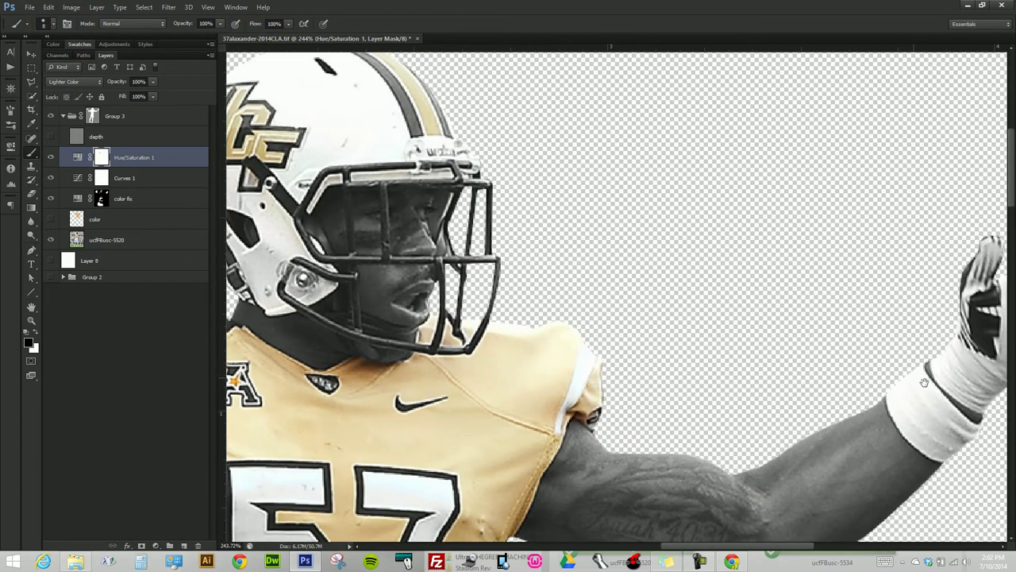
{"action": "left_click_drag", "start_coordinate": [330, 261], "coordinate": [561, 273]}
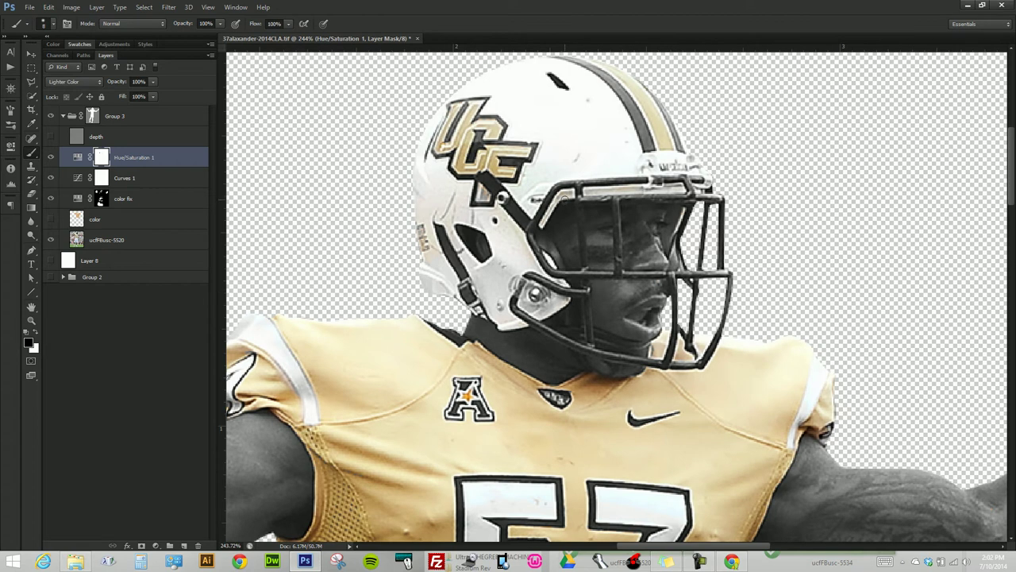
{"action": "key", "text": "x"}
{"action": "left_click", "coordinate": [104, 200]}
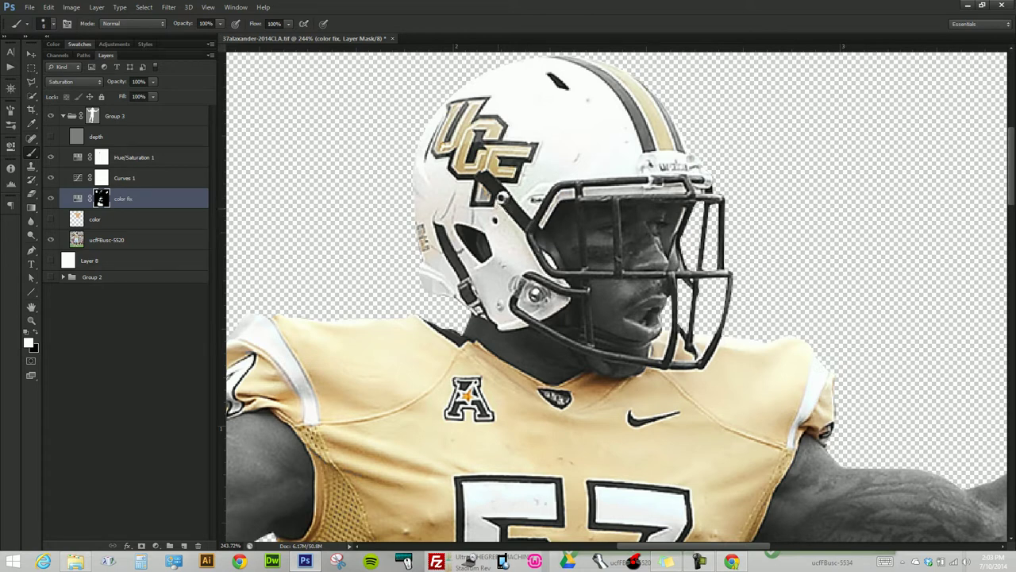
{"action": "key", "text": "x"}
{"action": "left_click_drag", "start_coordinate": [482, 192], "coordinate": [484, 178]}
{"action": "key", "text": "x"}
- Select the depth layer and switch to the Burn Tool
{"action": "scroll", "coordinate": [564, 421], "scroll_direction": "down", "scroll_amount": 2}
{"action": "scroll", "coordinate": [564, 421], "scroll_direction": "down", "scroll_amount": 2}
{"action": "scroll", "coordinate": [564, 421], "scroll_direction": "down", "scroll_amount": 2}
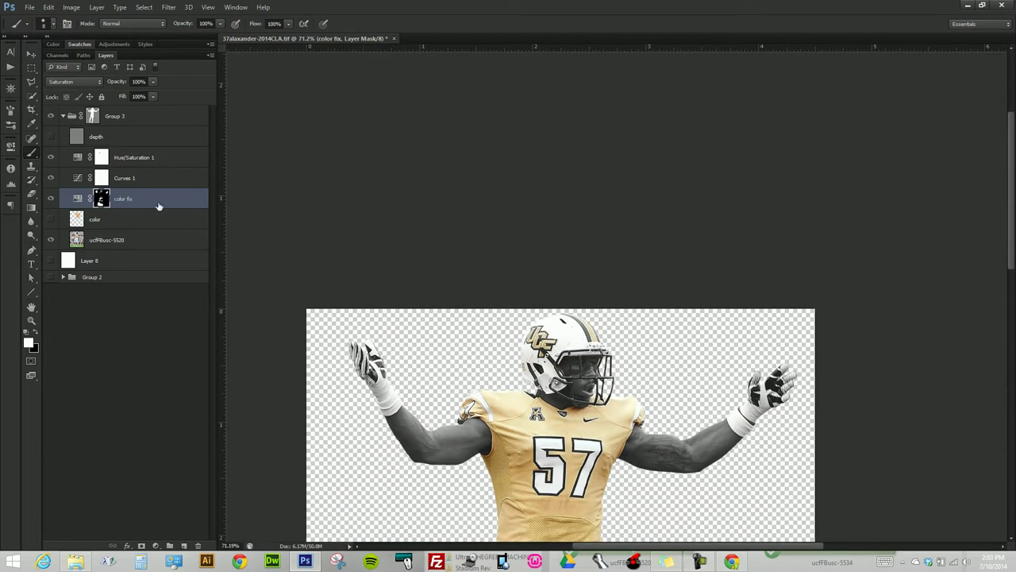
{"action": "left_click", "coordinate": [88, 139]}
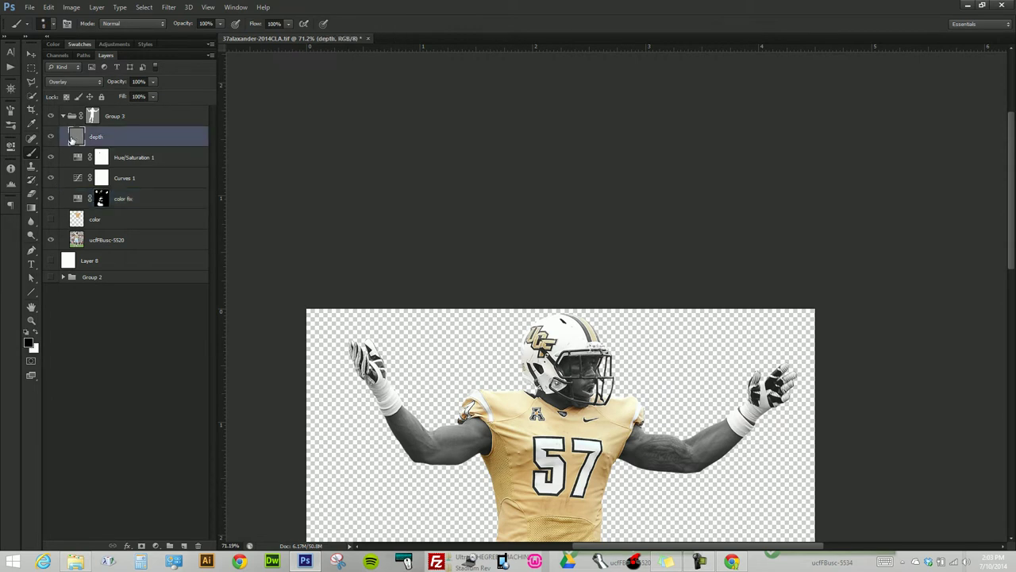
{"action": "left_click", "coordinate": [32, 234]}
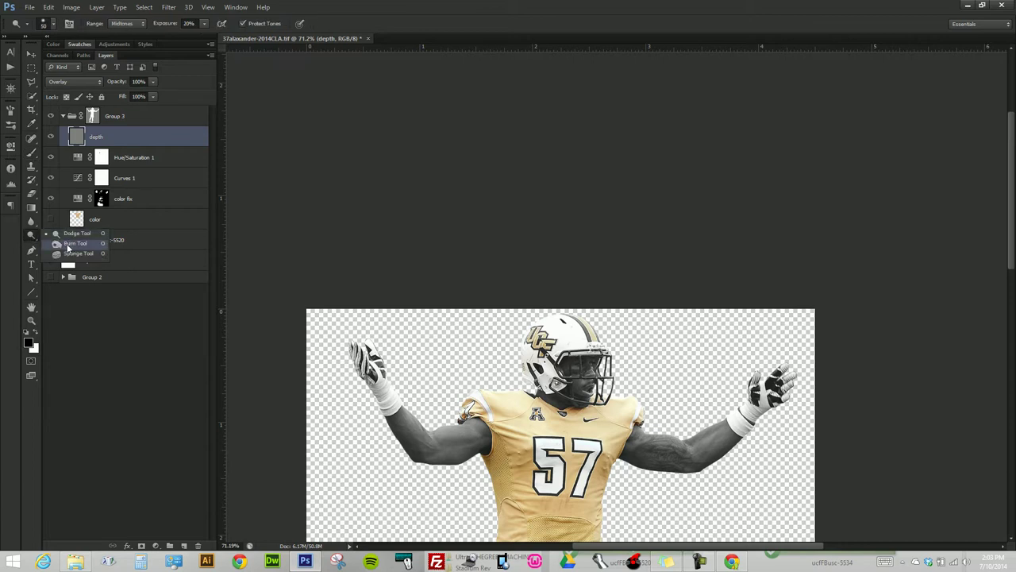
{"action": "left_click", "coordinate": [72, 243]}
- Burn the left forearm, elbow, upper arm and jersey side mesh
{"action": "scroll", "coordinate": [526, 405], "scroll_direction": "up", "scroll_amount": 3}
{"action": "scroll", "coordinate": [526, 406], "scroll_direction": "up", "scroll_amount": 2}
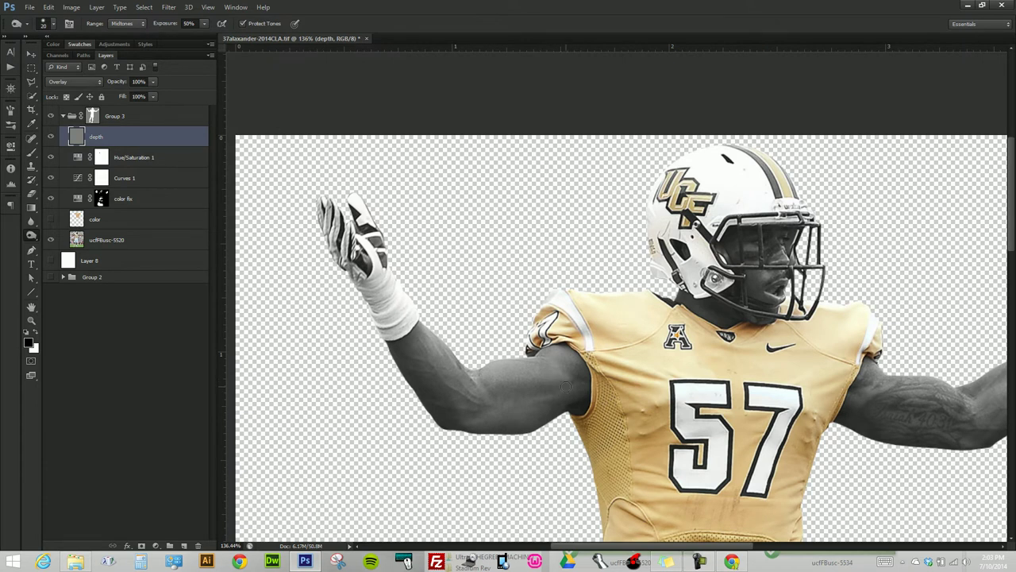
{"action": "left_click_drag", "start_coordinate": [567, 386], "coordinate": [478, 394]}
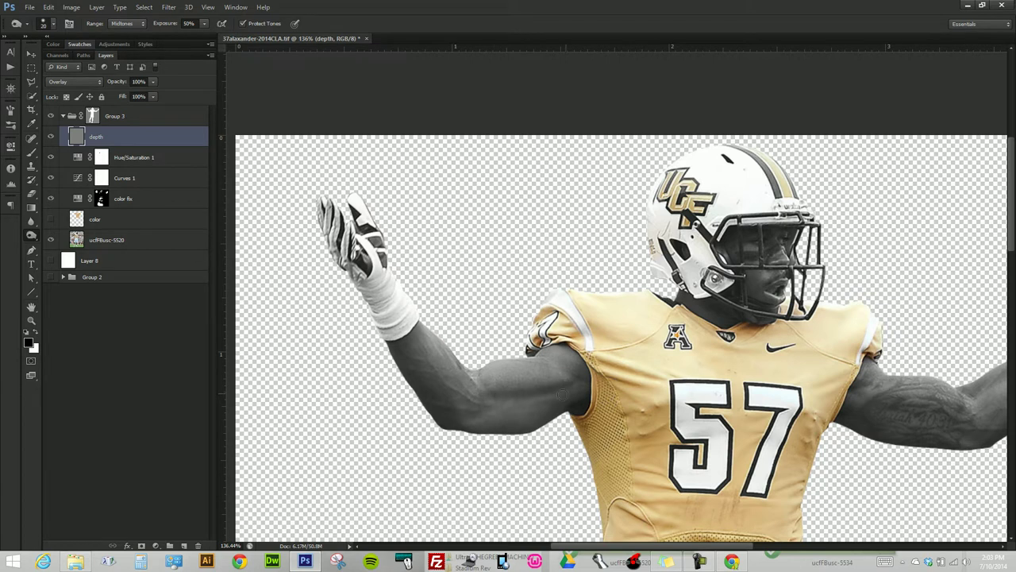
{"action": "mouse_move", "coordinate": [579, 380]}
{"action": "left_mouse_down"}
{"action": "mouse_move", "coordinate": [595, 383]}
{"action": "mouse_move", "coordinate": [552, 366]}
{"action": "left_mouse_up"}
{"action": "mouse_move", "coordinate": [592, 422]}
{"action": "left_mouse_down"}
{"action": "mouse_move", "coordinate": [603, 487]}
{"action": "mouse_move", "coordinate": [595, 497]}
{"action": "mouse_move", "coordinate": [608, 422]}
{"action": "mouse_move", "coordinate": [600, 409]}
{"action": "mouse_move", "coordinate": [602, 463]}
{"action": "mouse_move", "coordinate": [621, 446]}
{"action": "mouse_move", "coordinate": [635, 471]}
{"action": "mouse_move", "coordinate": [612, 502]}
{"action": "mouse_move", "coordinate": [601, 499]}
{"action": "left_mouse_up"}
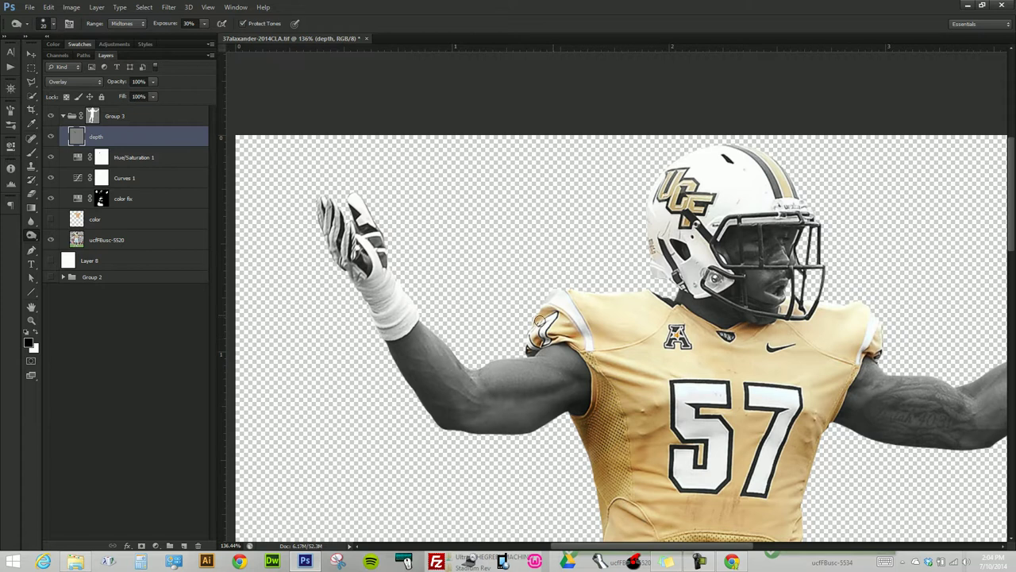
- Set the burn brush to 83 px and darken the upper arm and other forearm
{"action": "right_click", "coordinate": [393, 340]}
{"action": "left_click_drag", "start_coordinate": [445, 362], "coordinate": [449, 365]}
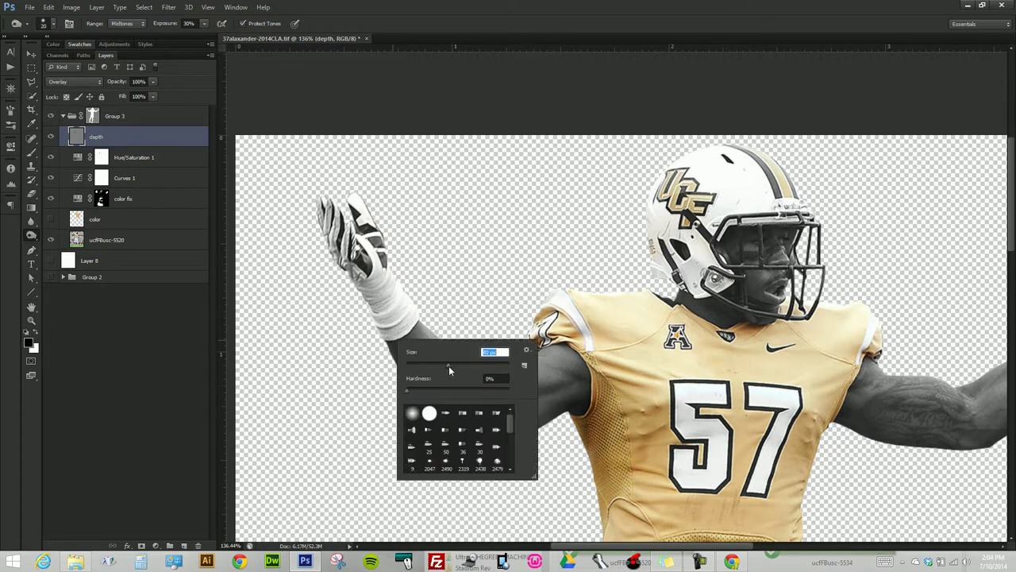
{"action": "left_click", "coordinate": [350, 290]}
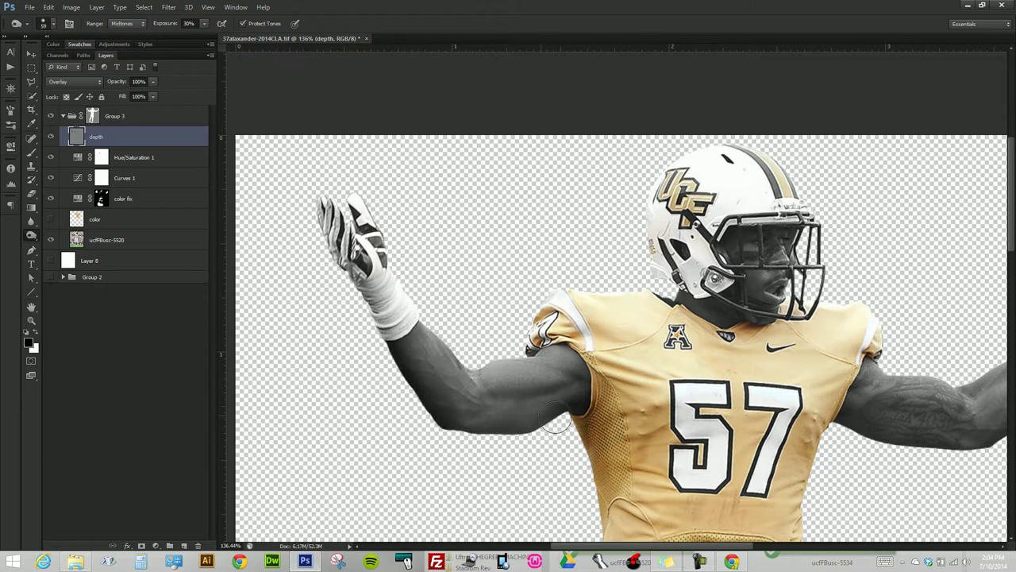
{"action": "left_click_drag", "start_coordinate": [682, 418], "coordinate": [528, 288]}
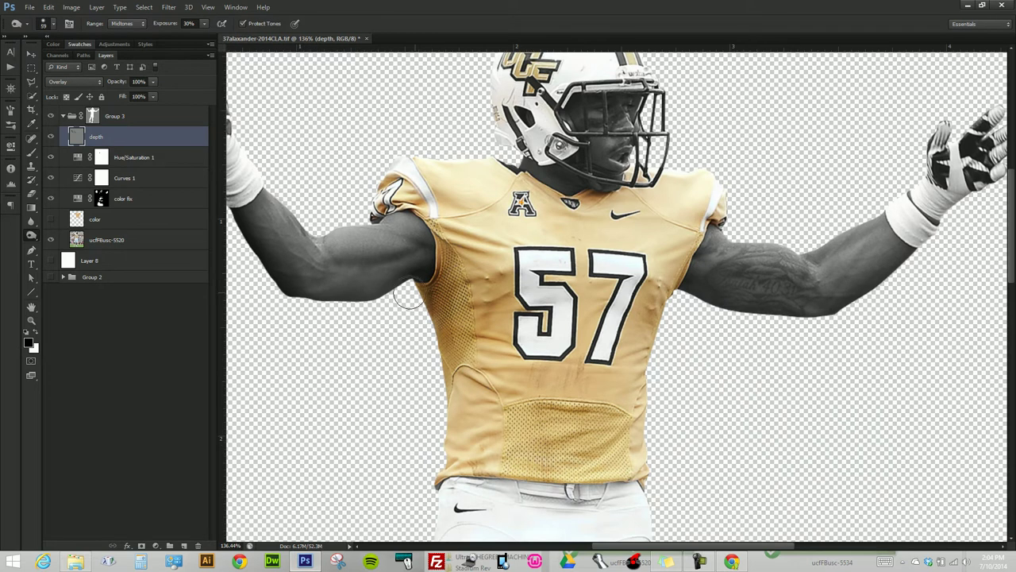
{"action": "left_click_drag", "start_coordinate": [377, 243], "coordinate": [338, 243]}
{"action": "mouse_move", "coordinate": [721, 330]}
{"action": "left_mouse_down"}
{"action": "mouse_move", "coordinate": [820, 321]}
{"action": "mouse_move", "coordinate": [750, 319]}
{"action": "mouse_move", "coordinate": [752, 277]}
{"action": "mouse_move", "coordinate": [802, 262]}
{"action": "mouse_move", "coordinate": [756, 235]}
{"action": "mouse_move", "coordinate": [784, 228]}
{"action": "mouse_move", "coordinate": [843, 283]}
{"action": "left_mouse_up"}
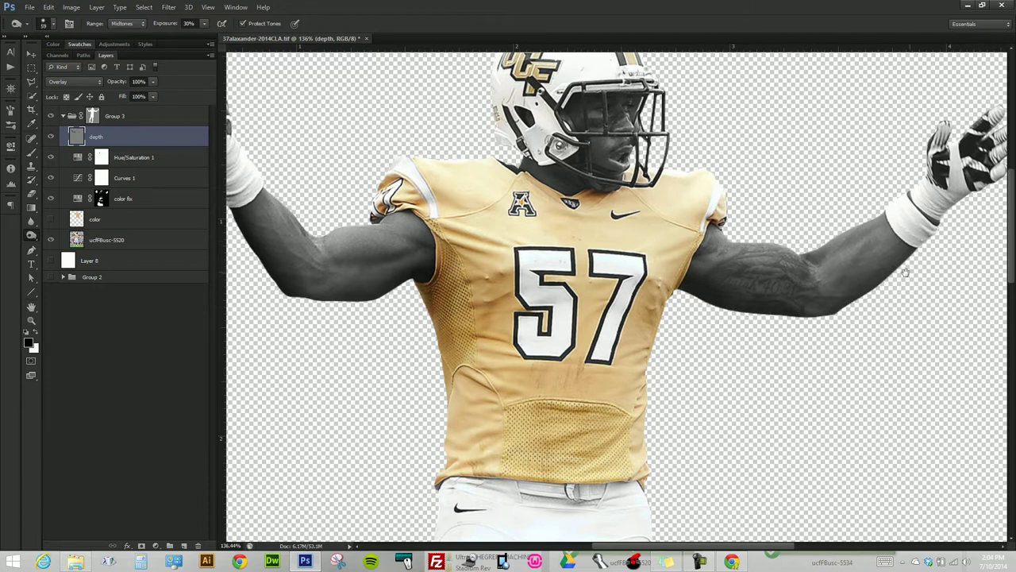
{"action": "left_click_drag", "start_coordinate": [865, 238], "coordinate": [795, 266]}
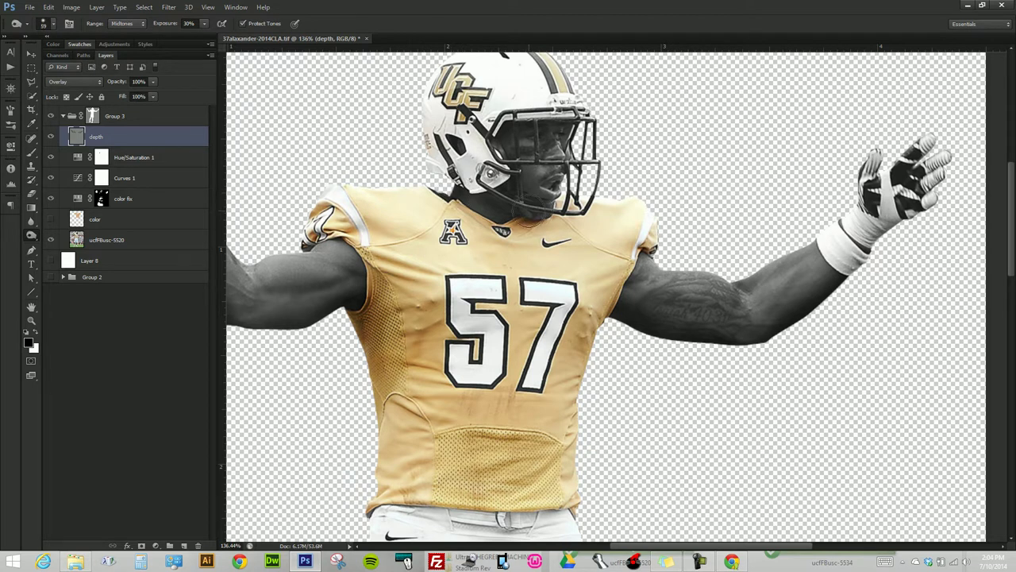
- With a 34 px burn brush, darken the neck, jersey edge and left shoulder and upper arm
{"action": "right_click", "coordinate": [524, 214]}
{"action": "left_click_drag", "start_coordinate": [584, 242], "coordinate": [566, 243]}
{"action": "key", "text": "Return"}
{"action": "left_click_drag", "start_coordinate": [492, 213], "coordinate": [529, 200]}
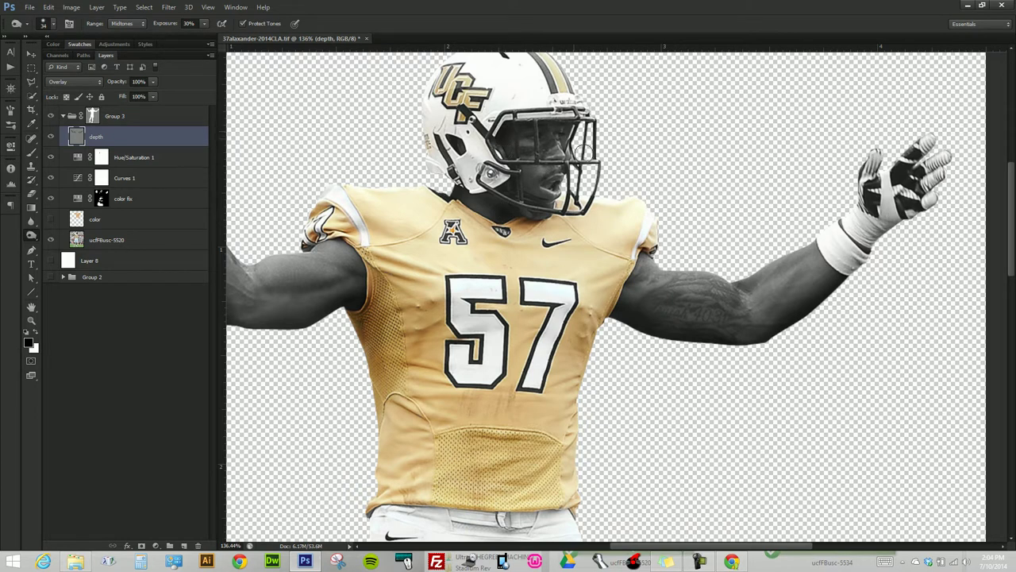
{"action": "left_click_drag", "start_coordinate": [565, 352], "coordinate": [646, 249]}
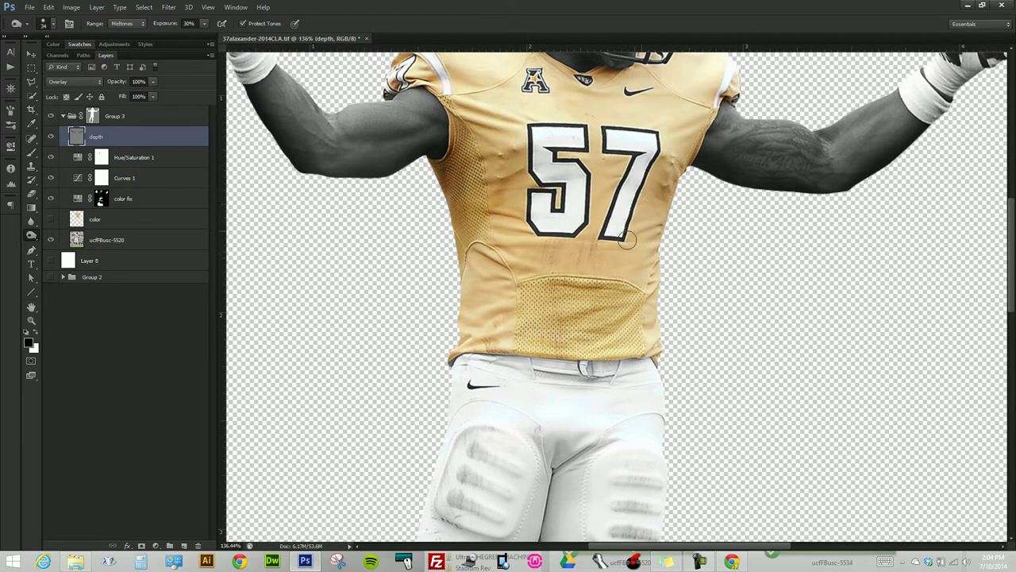
{"action": "left_click_drag", "start_coordinate": [627, 239], "coordinate": [654, 246]}
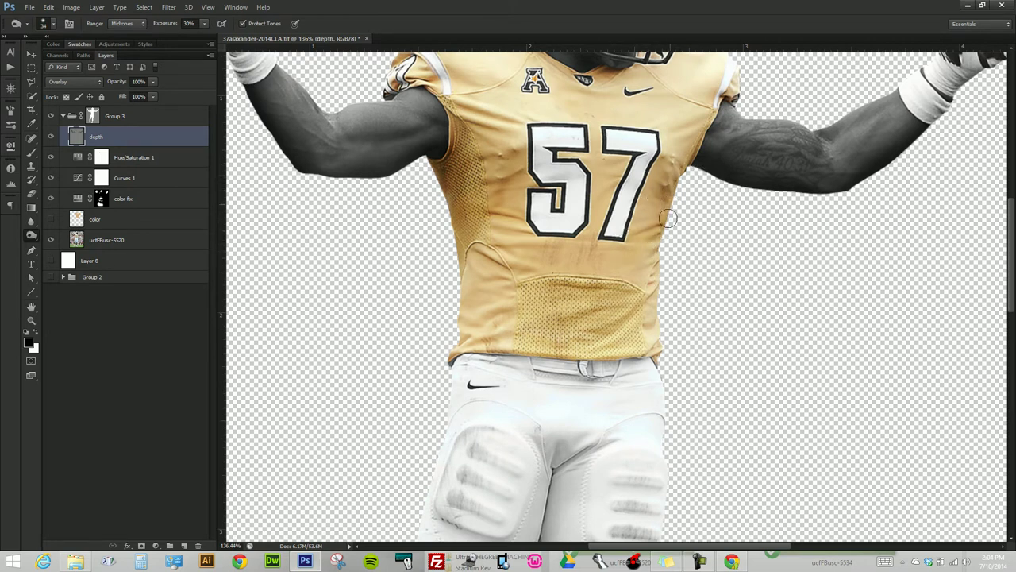
{"action": "left_click_drag", "start_coordinate": [709, 119], "coordinate": [683, 171]}
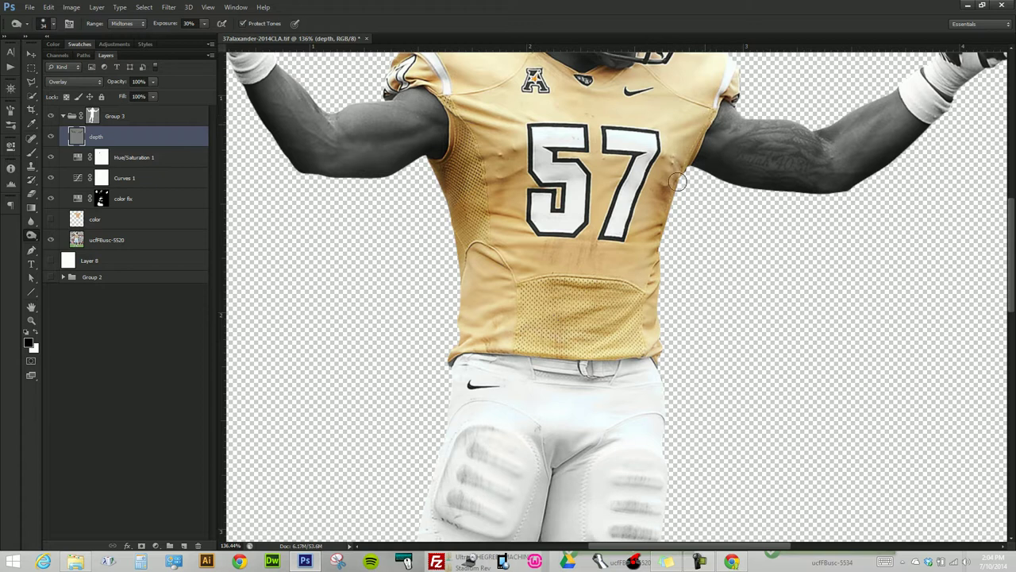
{"action": "left_click_drag", "start_coordinate": [712, 139], "coordinate": [736, 82]}
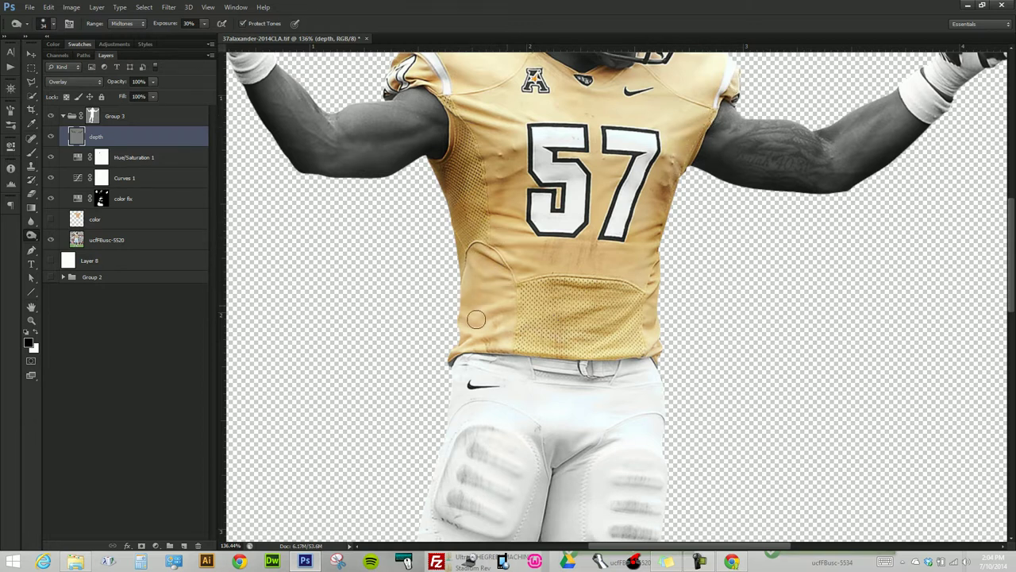
- Burn the crease between the pants legs and the belt band left of the buckle
{"action": "scroll", "coordinate": [532, 337], "scroll_direction": "down", "scroll_amount": 3}
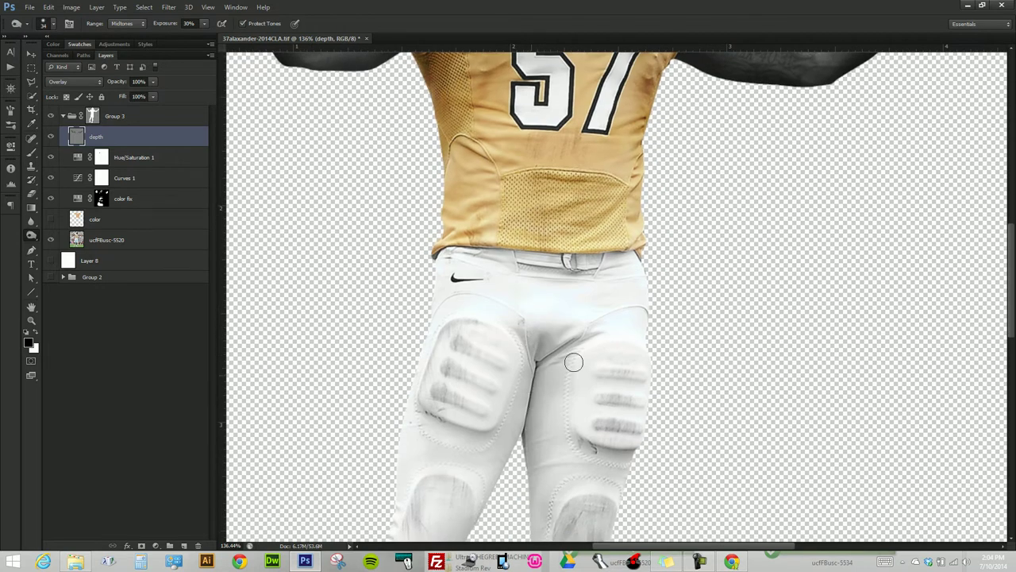
{"action": "left_click_drag", "start_coordinate": [572, 359], "coordinate": [548, 399]}
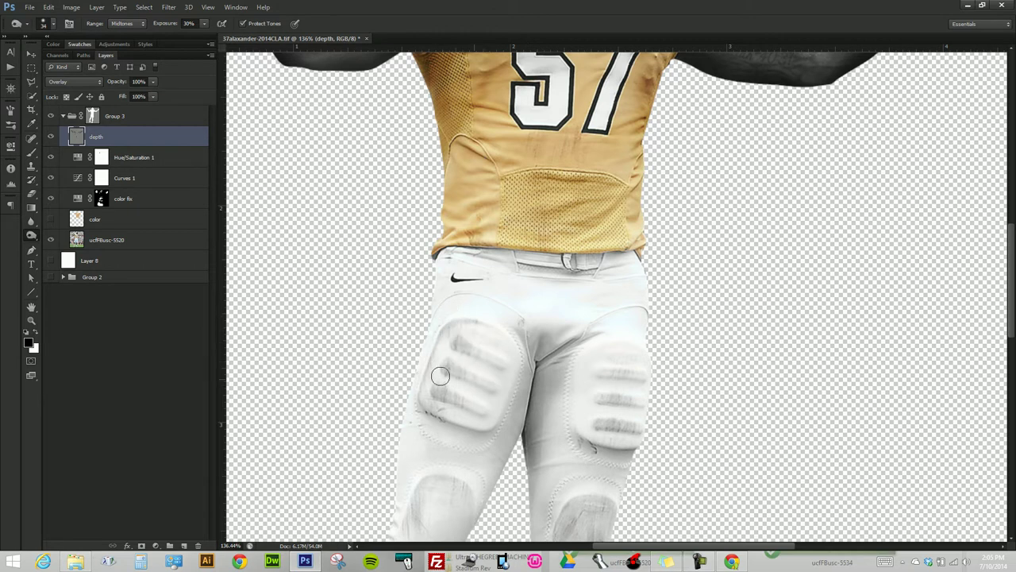
{"action": "left_click_drag", "start_coordinate": [578, 267], "coordinate": [524, 268]}
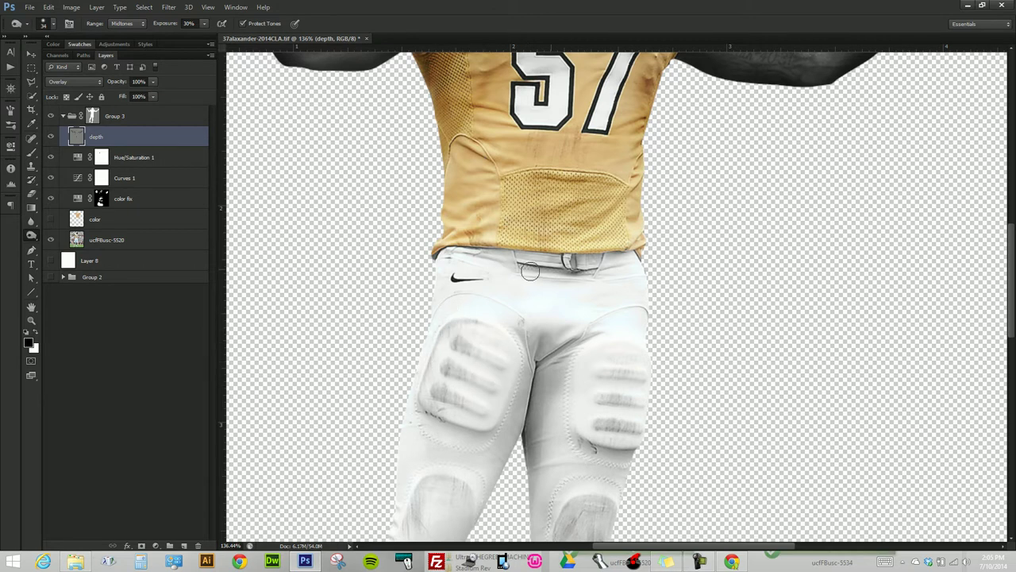
{"action": "left_click_drag", "start_coordinate": [599, 229], "coordinate": [599, 92]}
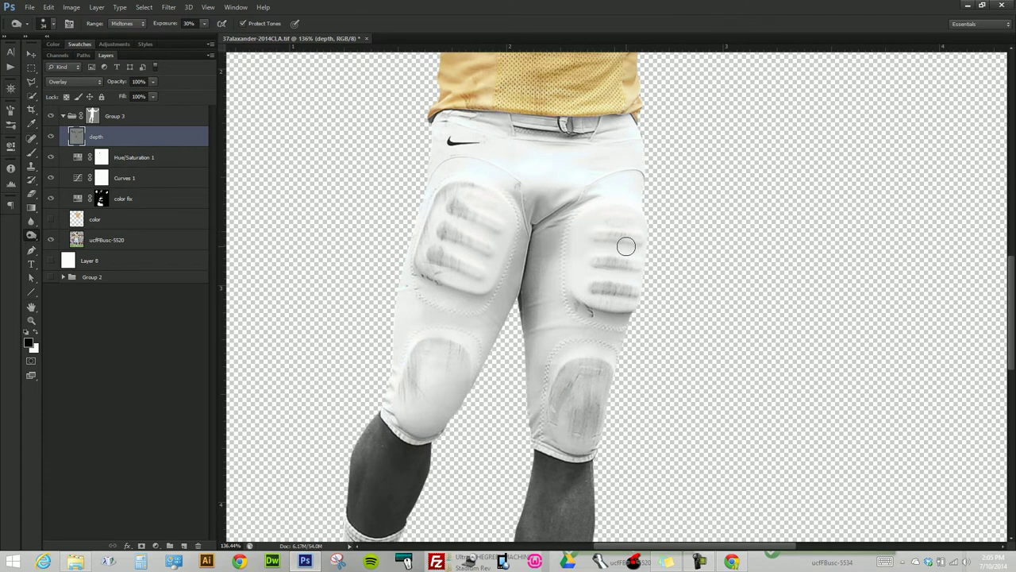
- Shrink the burn brush to 40 and burn the left sock tops, undoing the last stroke
{"action": "key", "text": "bracketleft"}
{"action": "key", "text": "bracketleft"}
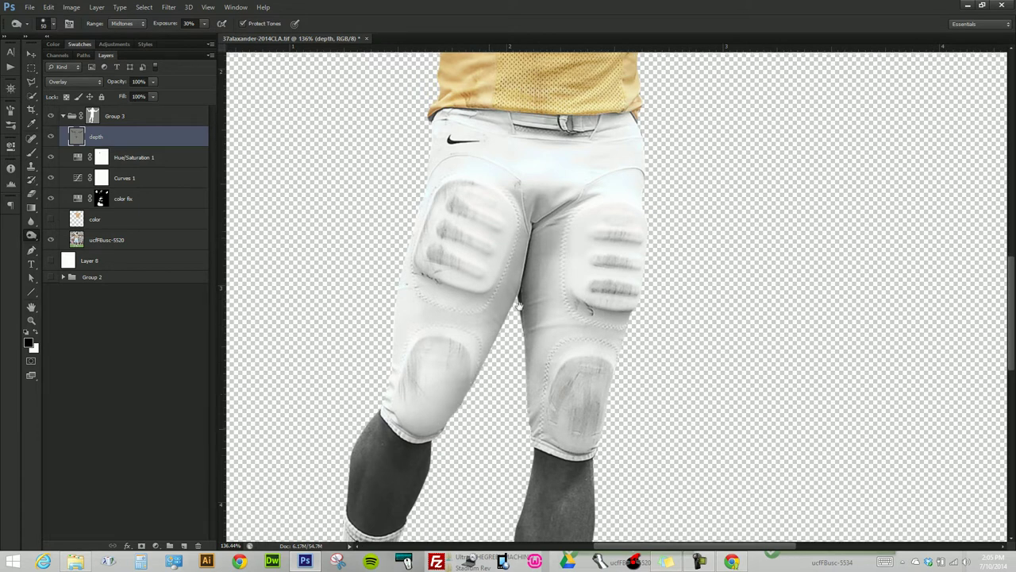
{"action": "scroll", "coordinate": [491, 421], "scroll_direction": "down", "scroll_amount": 5}
{"action": "key", "text": "bracketleft"}
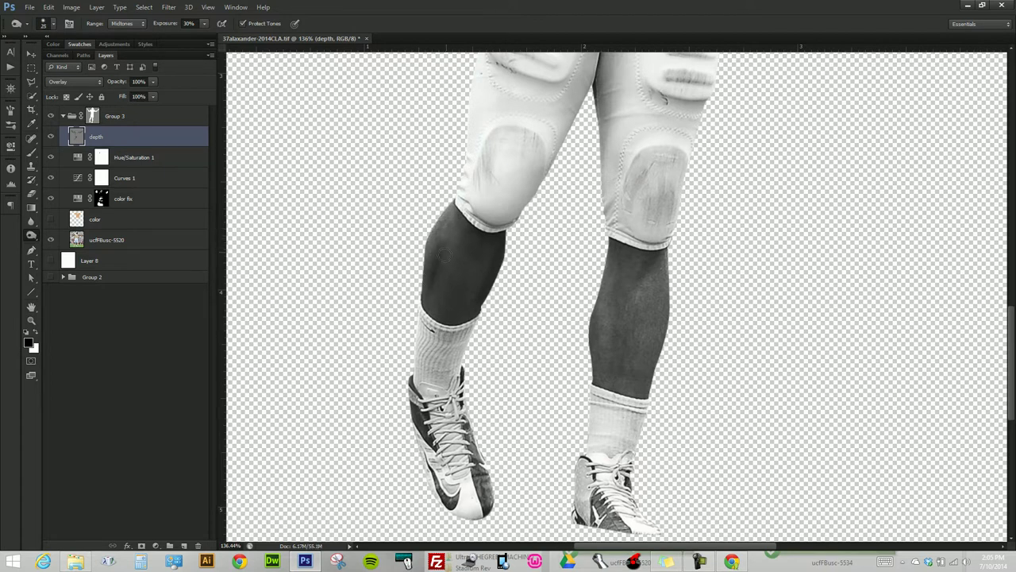
{"action": "left_click_drag", "start_coordinate": [454, 205], "coordinate": [445, 238]}
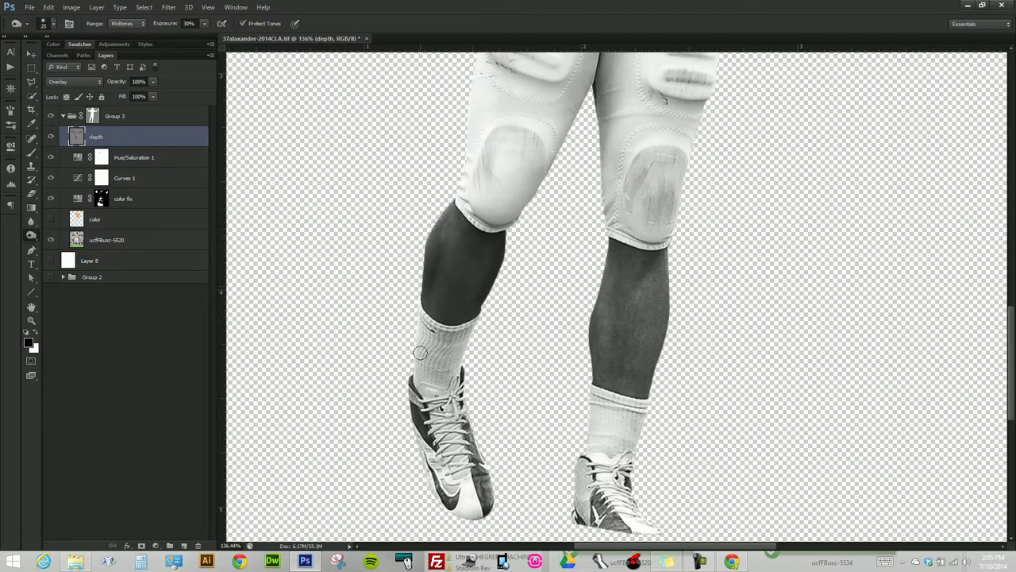
{"action": "left_click_drag", "start_coordinate": [465, 331], "coordinate": [449, 373]}
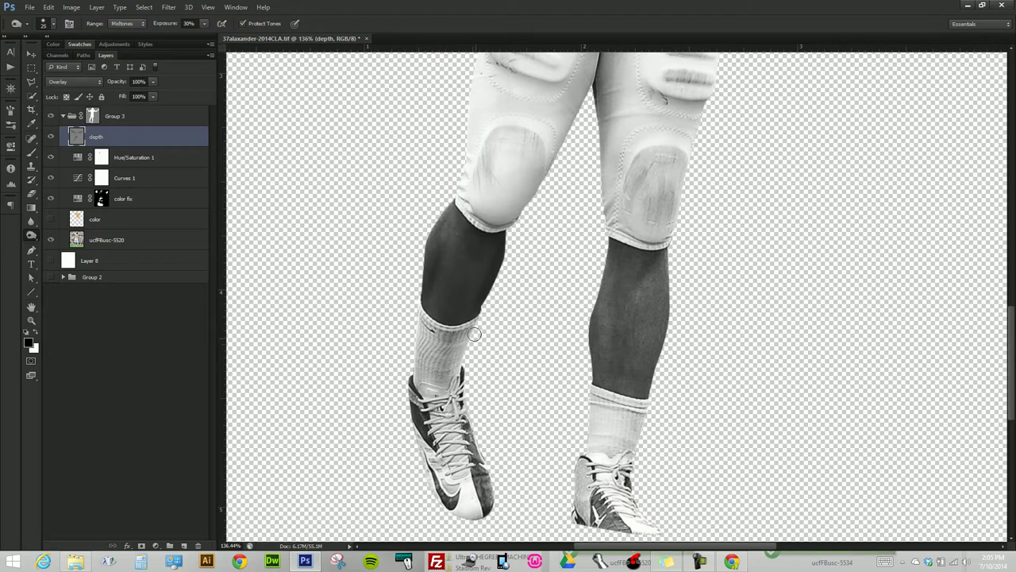
{"action": "key", "text": "ctrl+z"}
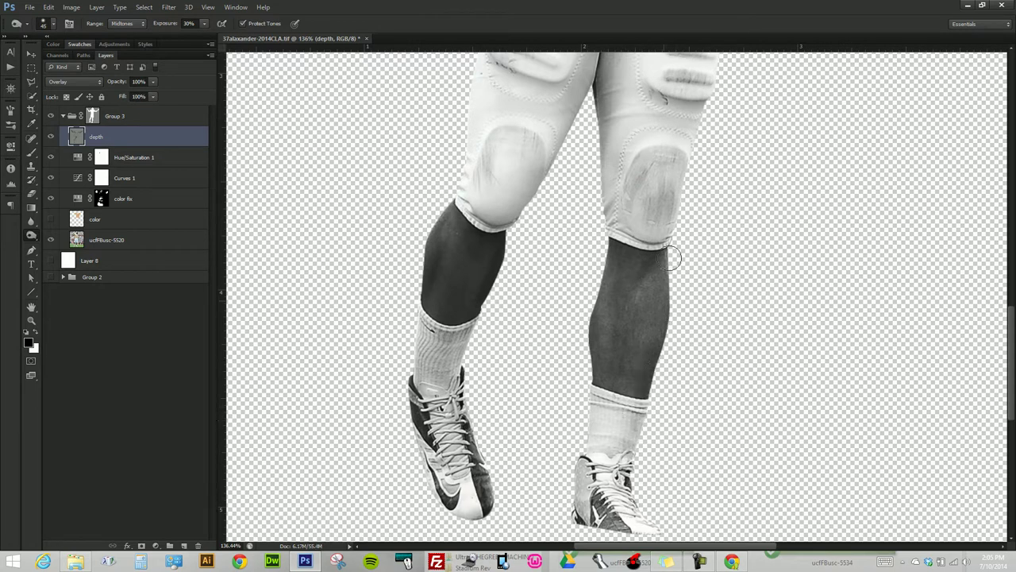
- Darken the right calf's outer, top and left edges up toward the knee
{"action": "left_click_drag", "start_coordinate": [672, 261], "coordinate": [665, 328]}
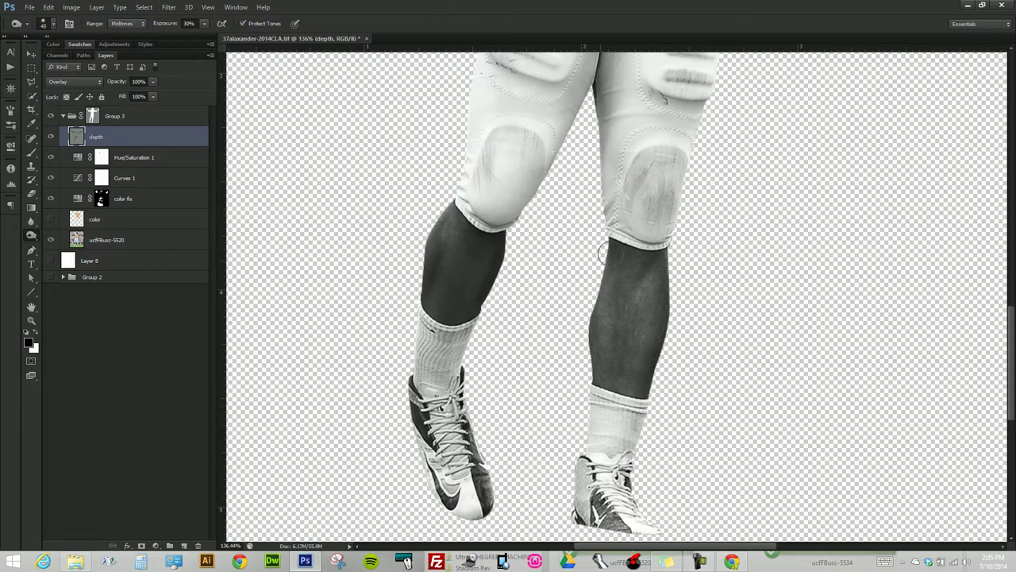
{"action": "left_click_drag", "start_coordinate": [642, 257], "coordinate": [649, 256]}
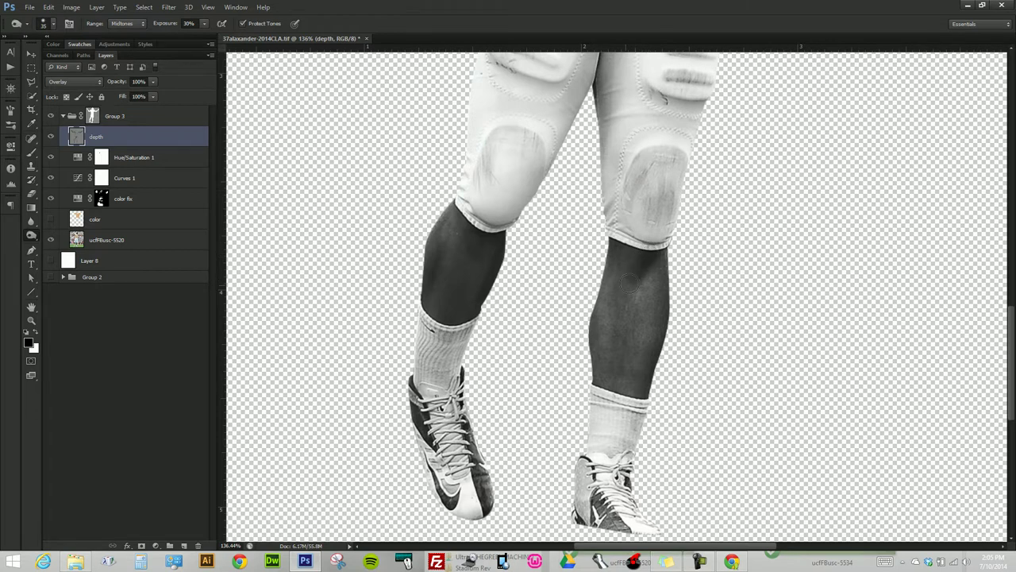
{"action": "left_click_drag", "start_coordinate": [610, 409], "coordinate": [625, 307]}
{"action": "left_click_drag", "start_coordinate": [593, 293], "coordinate": [583, 345]}
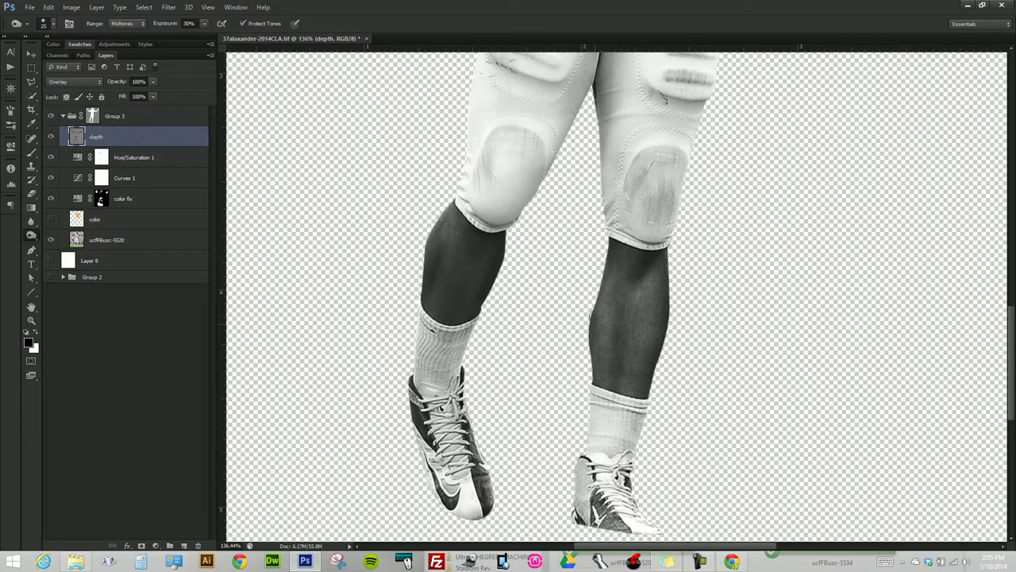
{"action": "left_click_drag", "start_coordinate": [592, 425], "coordinate": [603, 289]}
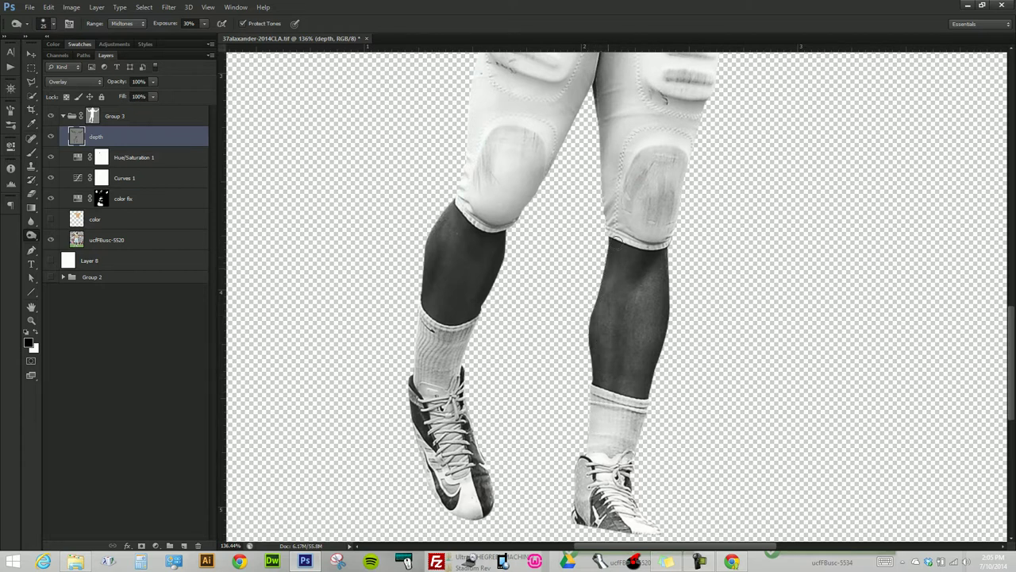
{"action": "left_click_drag", "start_coordinate": [586, 332], "coordinate": [627, 245]}
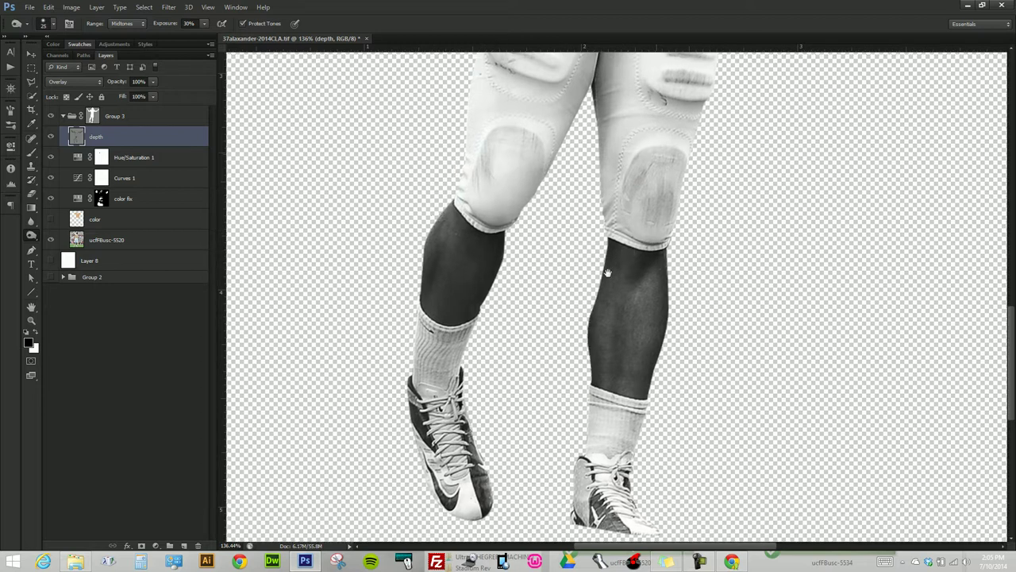
{"action": "left_click_drag", "start_coordinate": [615, 272], "coordinate": [536, 456]}
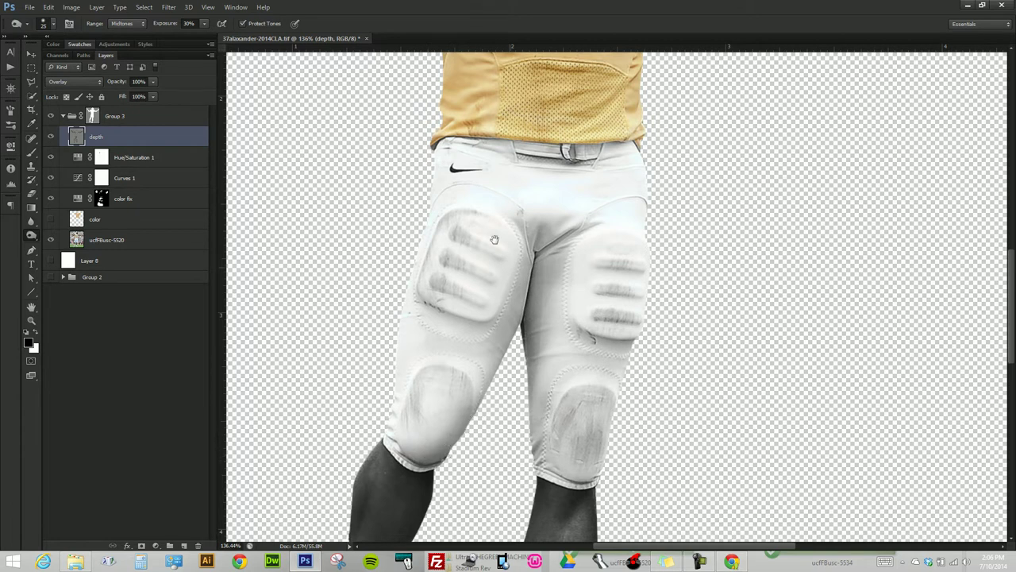
- Alternate between the color fix and Hue/Saturation 1 masks, swapping black and white
{"action": "left_click_drag", "start_coordinate": [494, 239], "coordinate": [478, 370]}
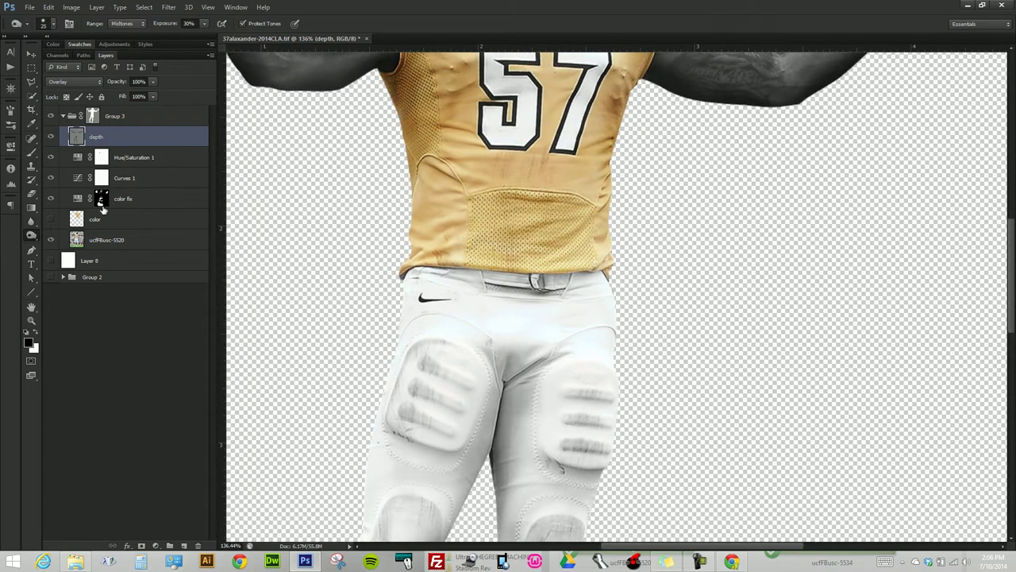
{"action": "left_click", "coordinate": [101, 199]}
{"action": "key", "text": "x"}
{"action": "key", "text": "bracketright"}
{"action": "key", "text": "bracketright"}
{"action": "key", "text": "bracketright"}
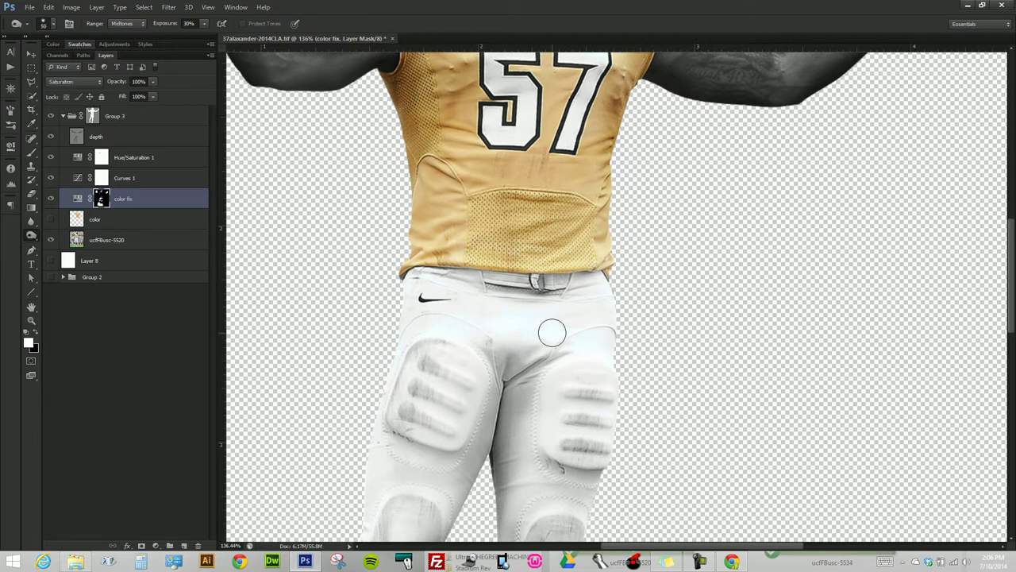
{"action": "key", "text": "x"}
{"action": "left_click", "coordinate": [109, 158]}
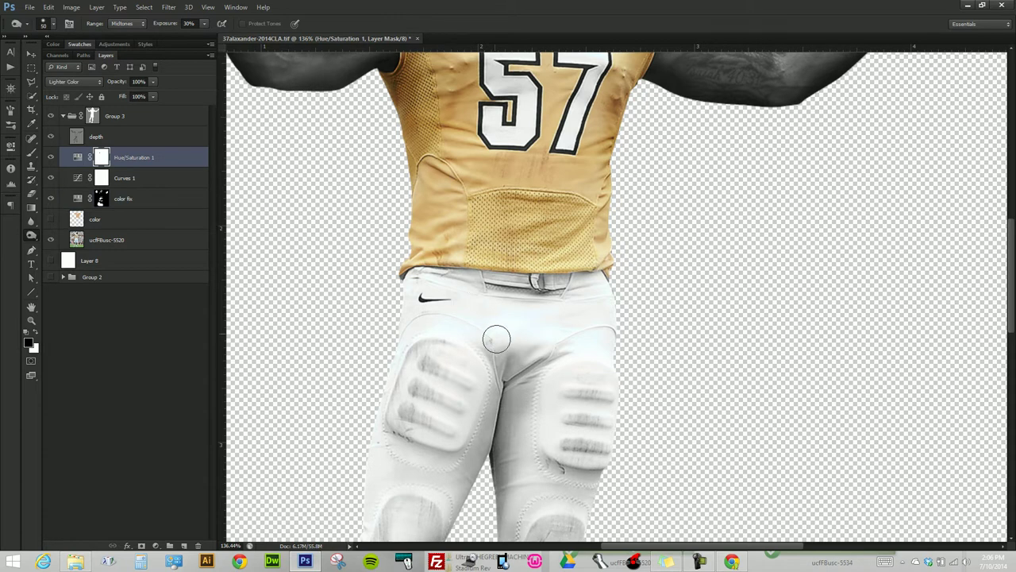
{"action": "key", "text": "x"}
{"action": "scroll", "coordinate": [562, 374], "scroll_direction": "up", "scroll_amount": 1}
{"action": "scroll", "coordinate": [562, 375], "scroll_direction": "up", "scroll_amount": 4}
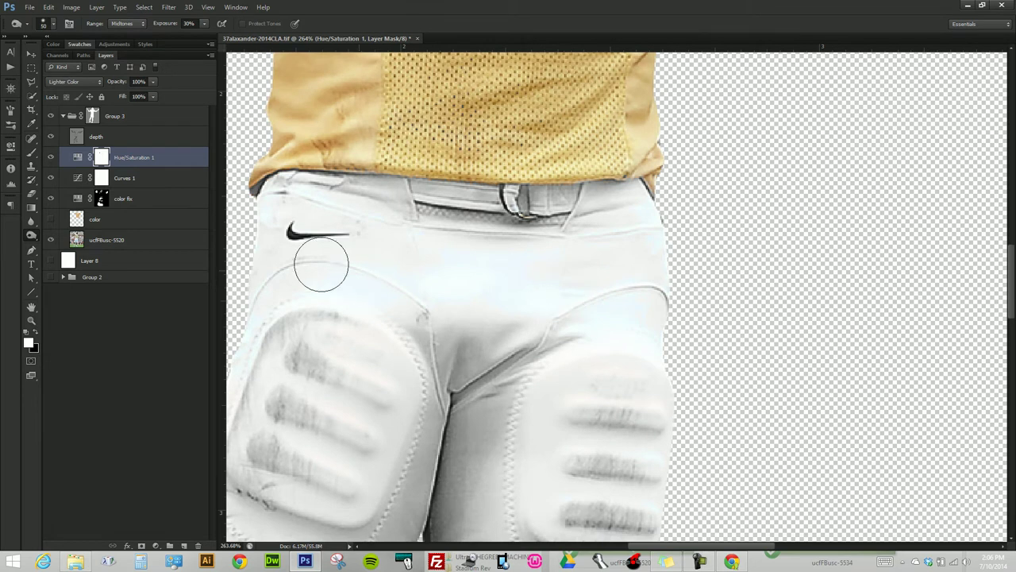
- With a 50 px Brush, paint the color fix mask along the left thigh pad
{"action": "key", "text": "b"}
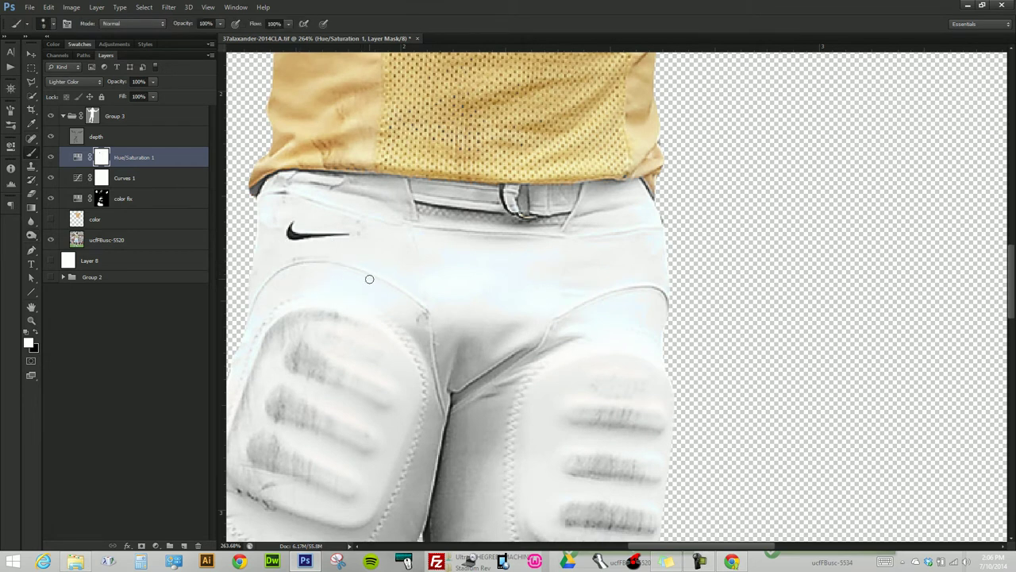
{"action": "left_click", "coordinate": [105, 198]}
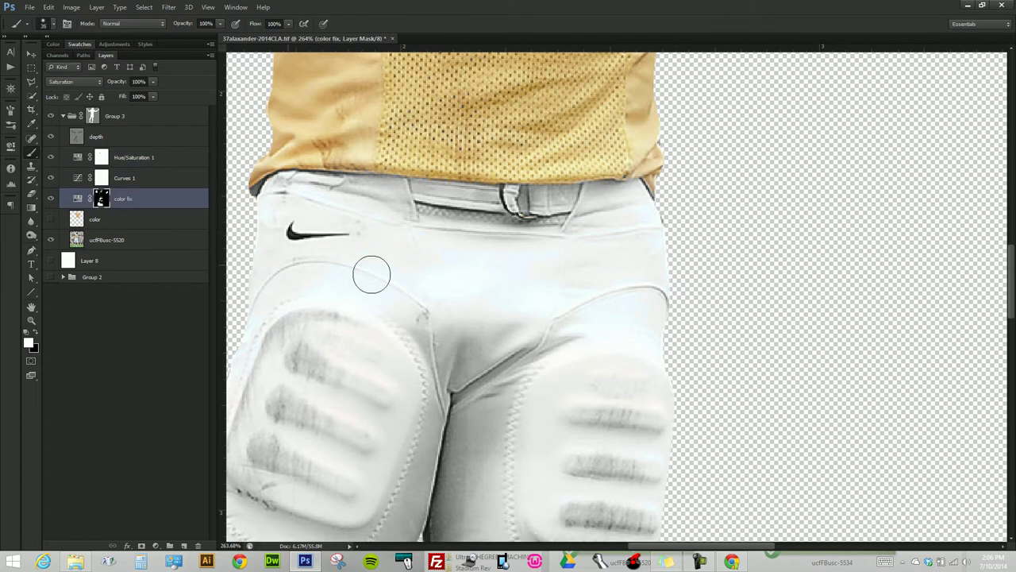
{"action": "key", "text": "bracketright"}
{"action": "key", "text": "bracketright"}
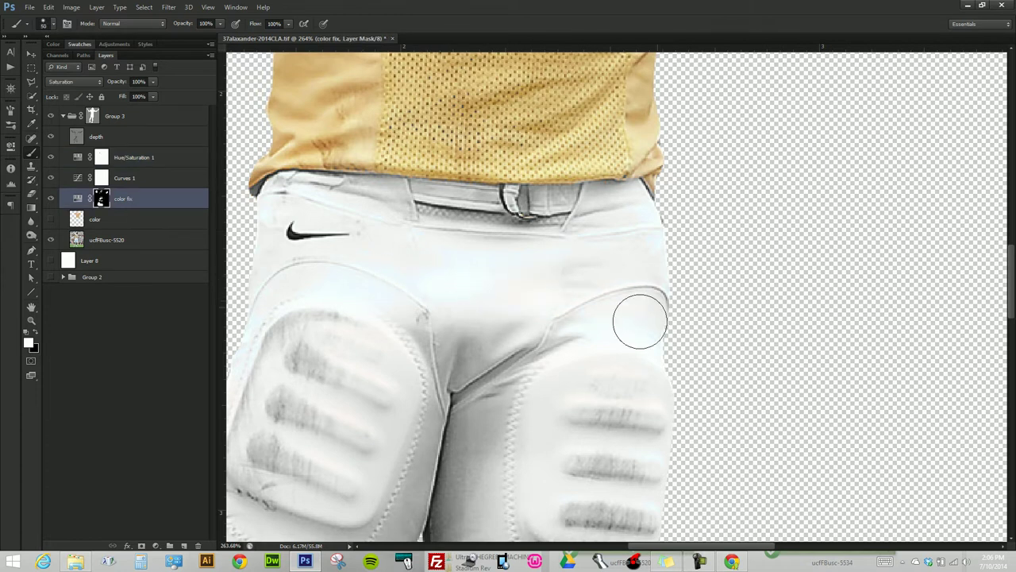
{"action": "left_click_drag", "start_coordinate": [404, 256], "coordinate": [376, 370]}
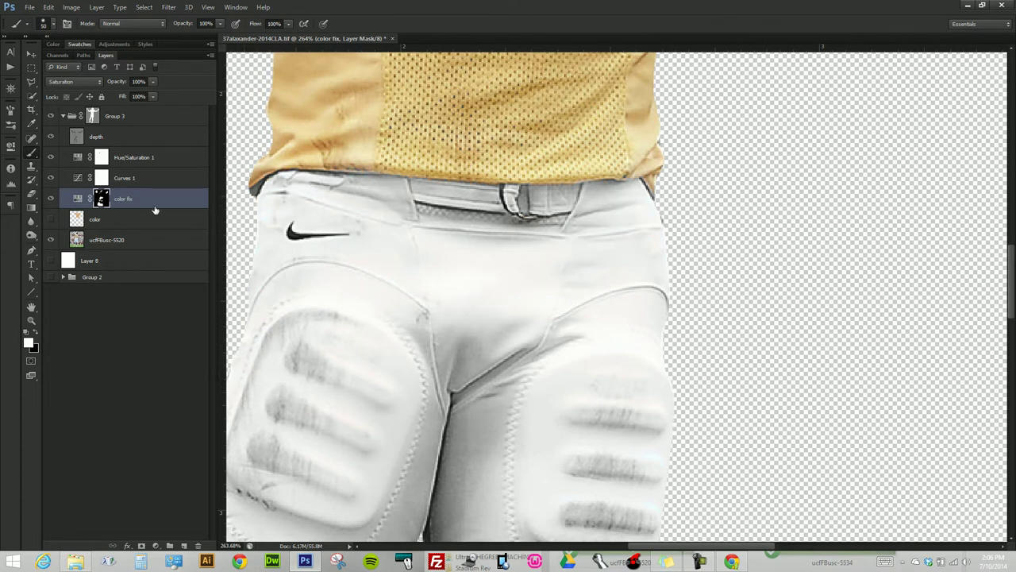
{"action": "left_click", "coordinate": [77, 136]}
- Fit the image, set the Burn tool brush to 70 and darken the jersey's left side
{"action": "key", "text": "ctrl+0"}
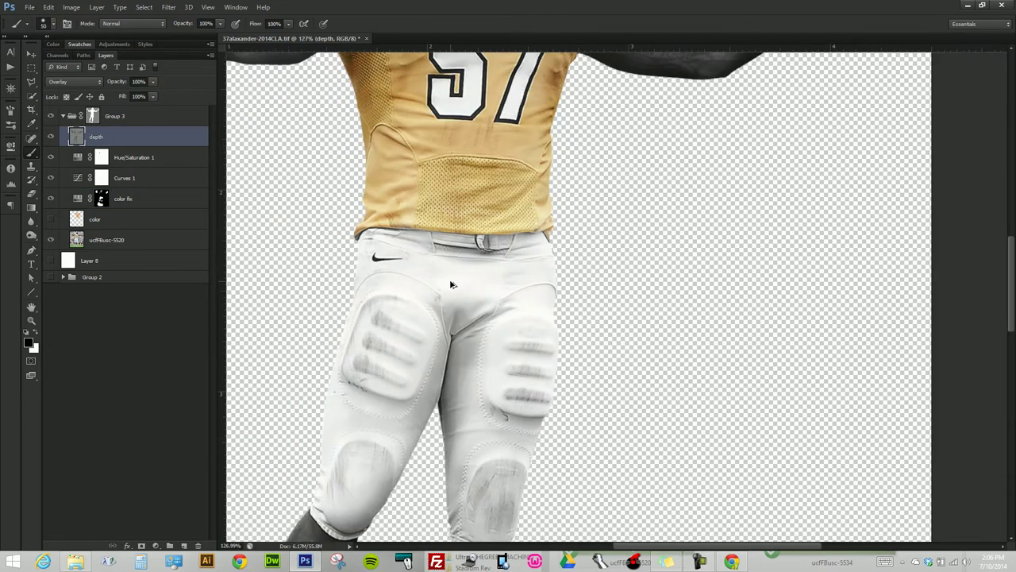
{"action": "scroll", "coordinate": [621, 208], "scroll_direction": "up", "scroll_amount": 1}
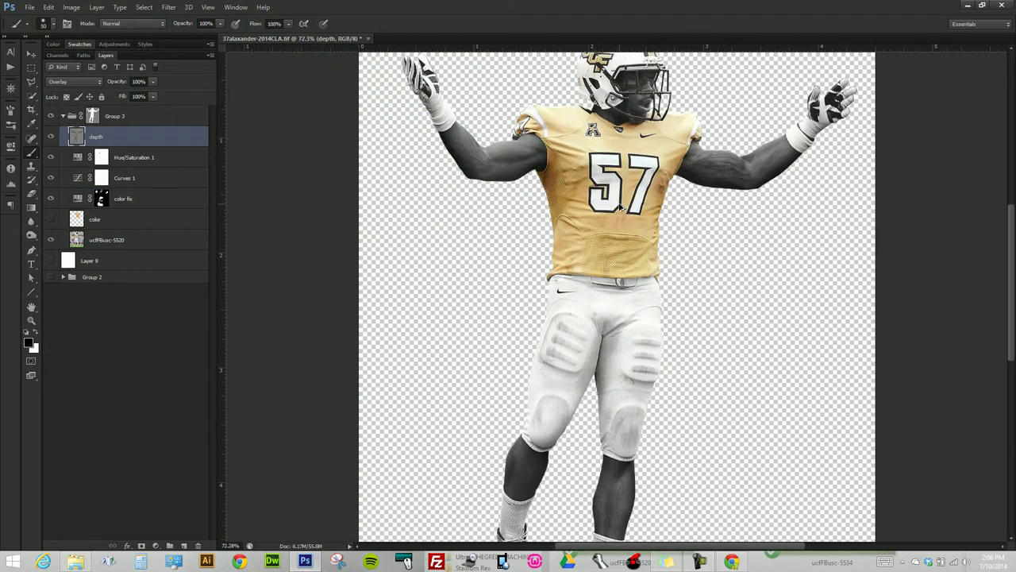
{"action": "scroll", "coordinate": [591, 210], "scroll_direction": "up", "scroll_amount": 1}
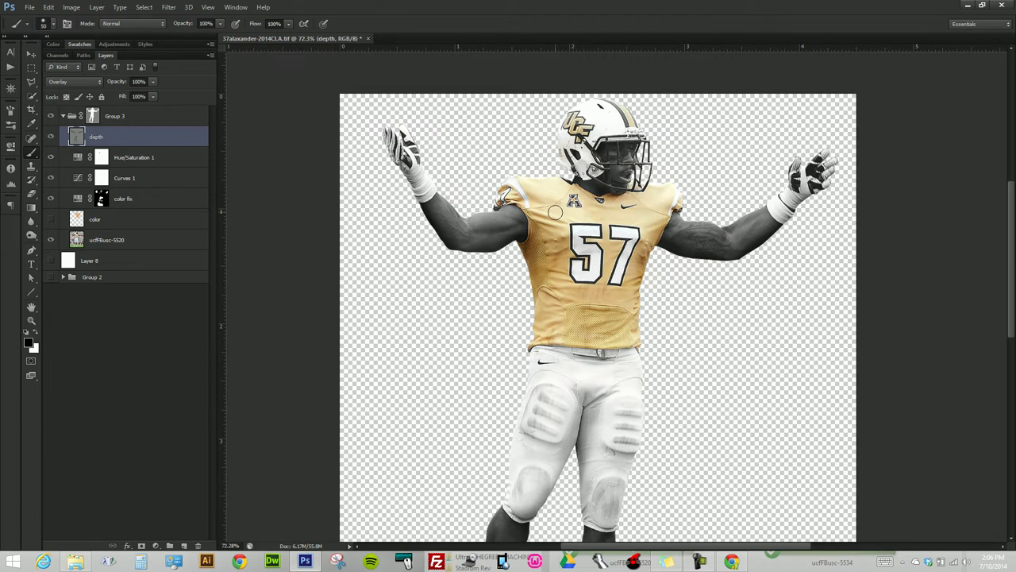
{"action": "key", "text": "o"}
{"action": "right_click", "coordinate": [34, 238]}
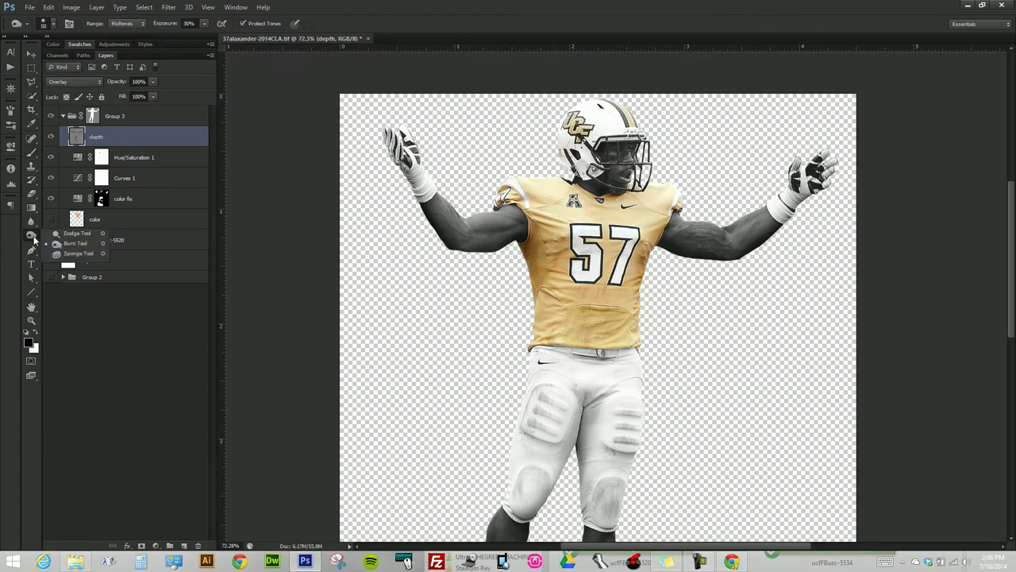
{"action": "left_click", "coordinate": [72, 247]}
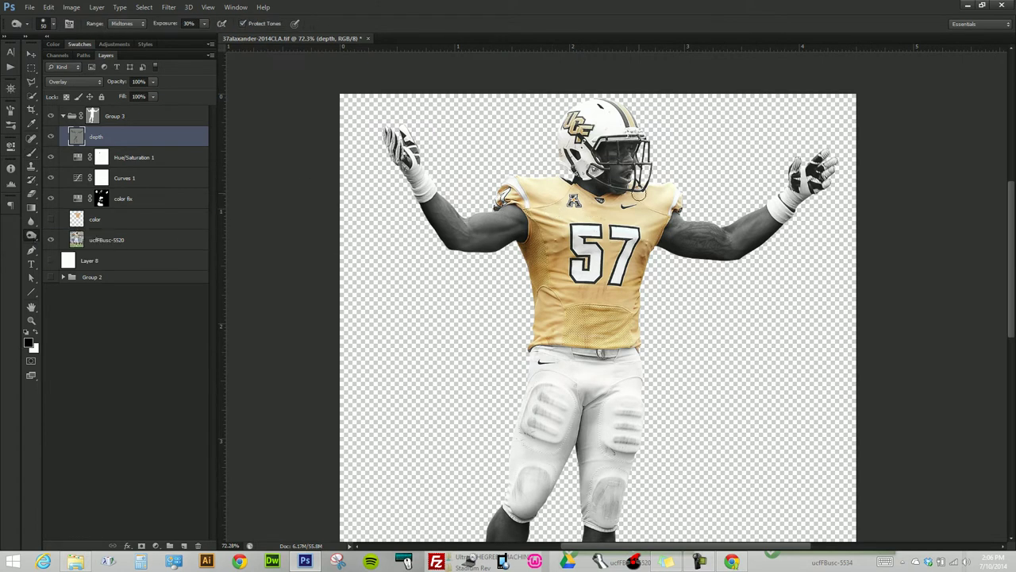
{"action": "scroll", "coordinate": [636, 196], "scroll_direction": "up", "scroll_amount": 2}
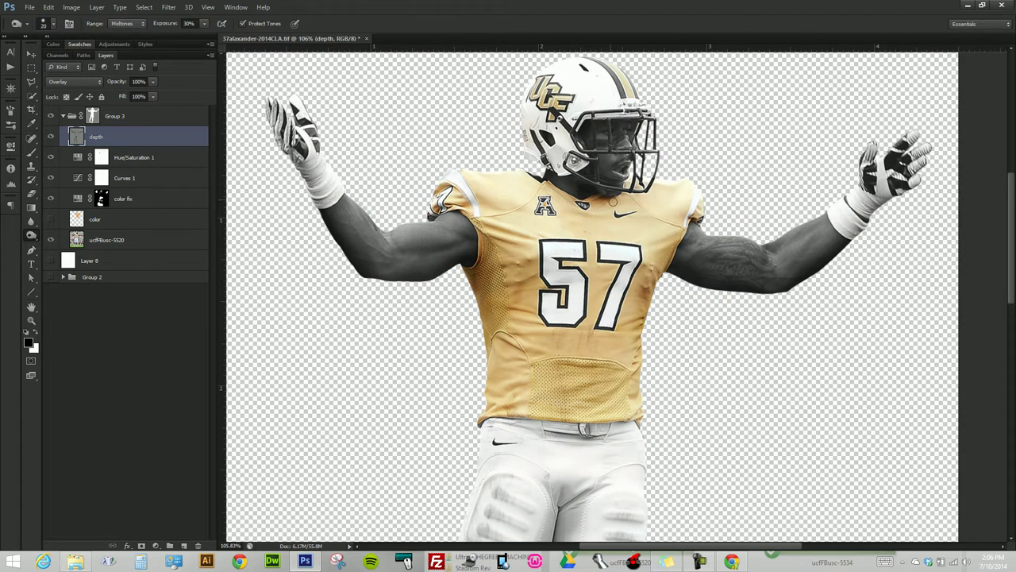
{"action": "key", "text": "bracketright"}
{"action": "key", "text": "bracketright"}
{"action": "key", "text": "bracketright"}
{"action": "mouse_move", "coordinate": [506, 293]}
{"action": "left_mouse_down"}
{"action": "mouse_move", "coordinate": [522, 306]}
{"action": "mouse_move", "coordinate": [493, 238]}
{"action": "left_mouse_up"}
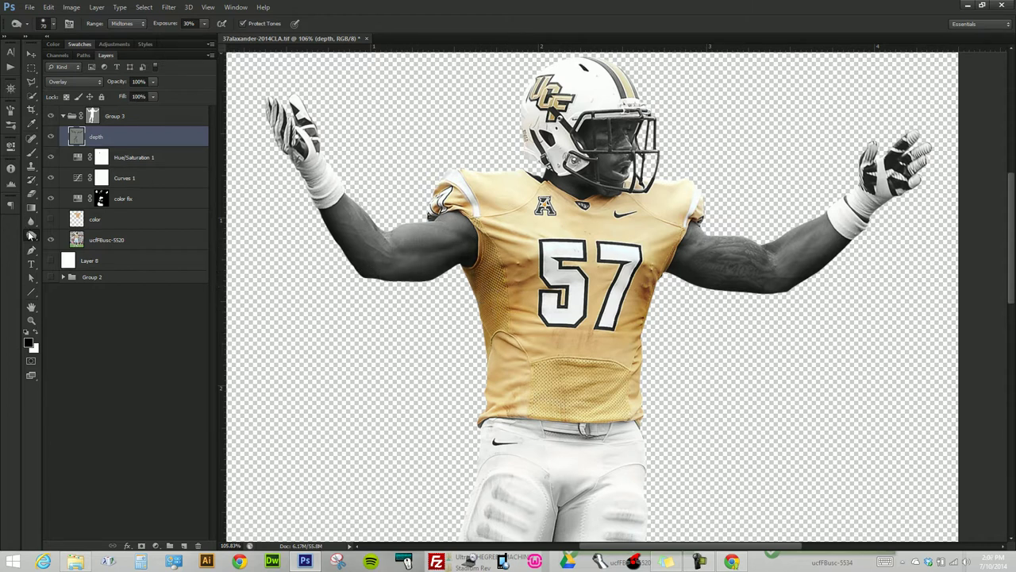
{"action": "right_click", "coordinate": [30, 235]}
- Switch to the Dodge tool and brighten bands and a thin highlight along the left upper arm
{"action": "left_click", "coordinate": [73, 236]}
{"action": "scroll", "coordinate": [433, 238], "scroll_direction": "up", "scroll_amount": 2}
{"action": "scroll", "coordinate": [463, 230], "scroll_direction": "up", "scroll_amount": 2}
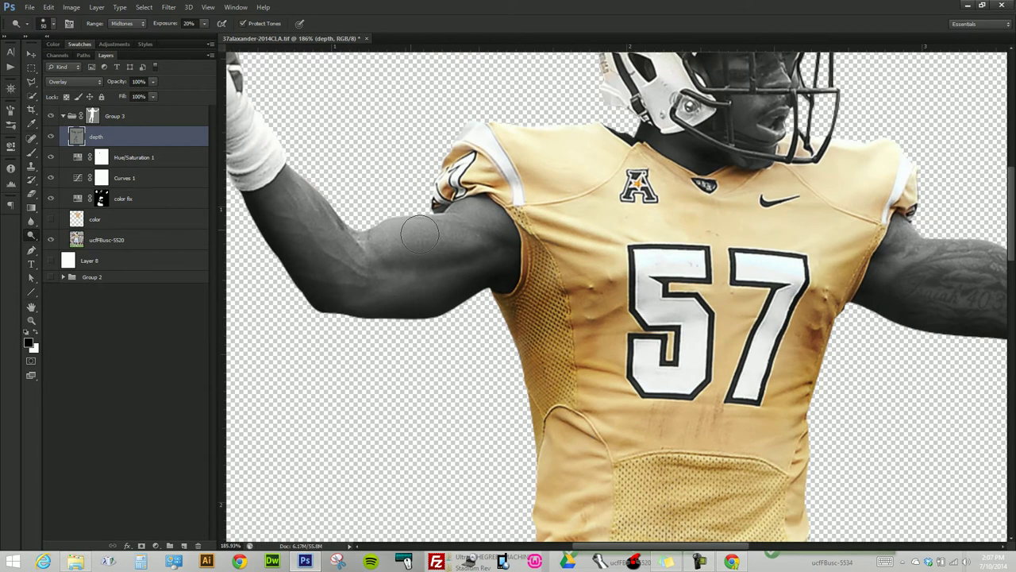
{"action": "mouse_move", "coordinate": [404, 242]}
{"action": "left_mouse_down"}
{"action": "mouse_move", "coordinate": [464, 239]}
{"action": "mouse_move", "coordinate": [446, 240]}
{"action": "mouse_move", "coordinate": [456, 243]}
{"action": "left_mouse_up"}
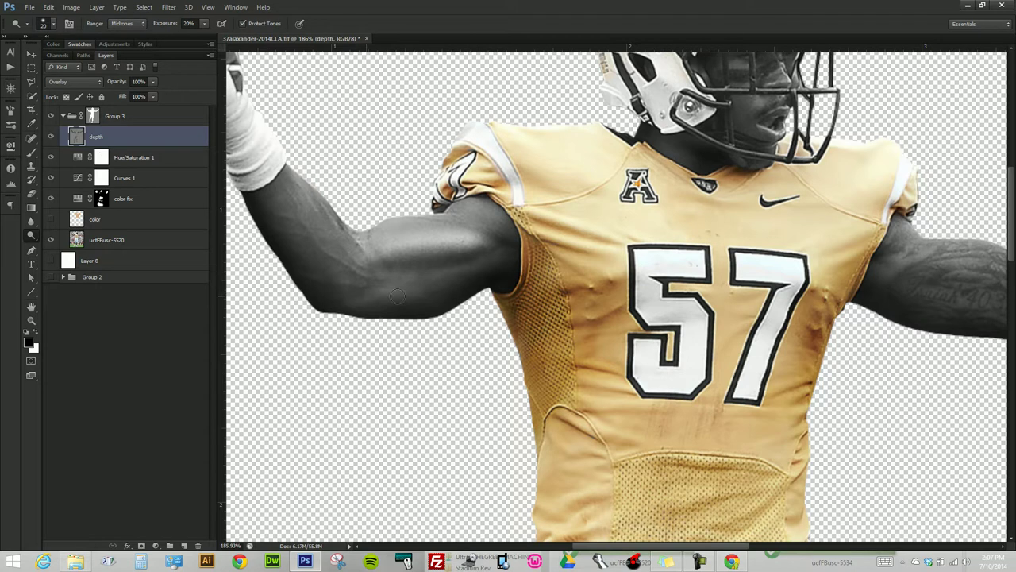
{"action": "mouse_move", "coordinate": [472, 236]}
{"action": "left_mouse_down"}
{"action": "mouse_move", "coordinate": [374, 243]}
{"action": "mouse_move", "coordinate": [509, 232]}
{"action": "left_mouse_up"}
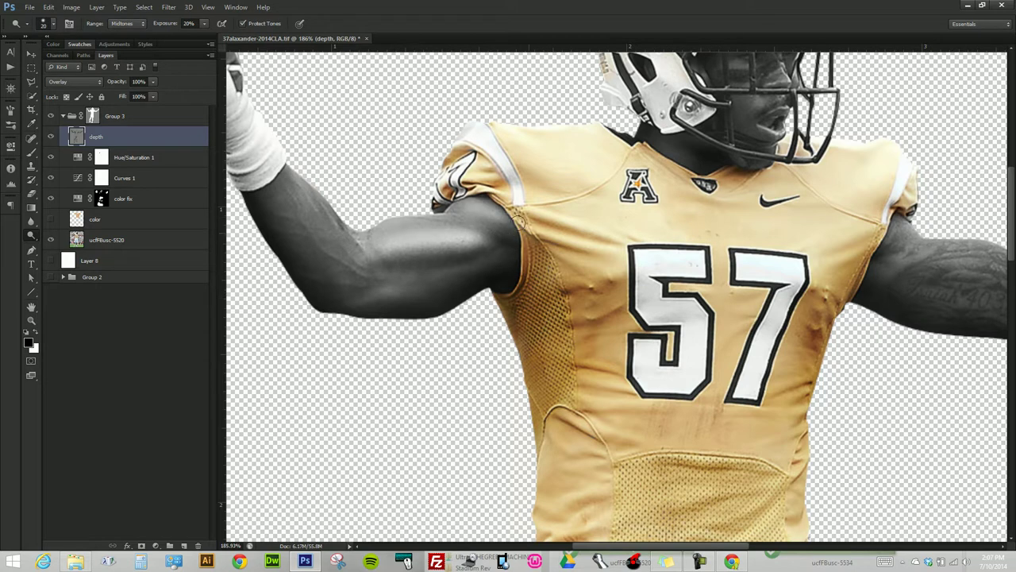
{"action": "key", "text": "bracketleft"}
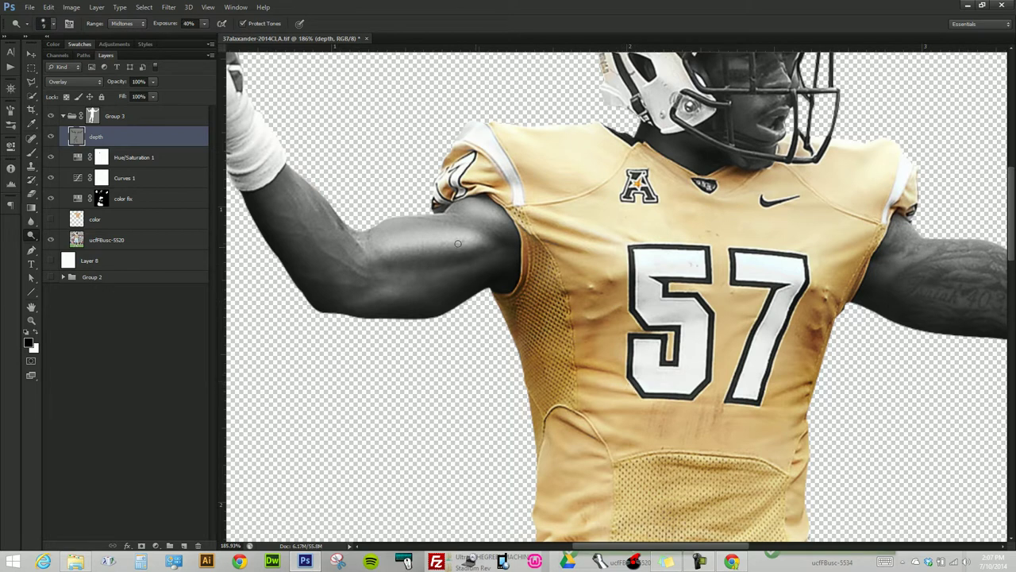
{"action": "mouse_move", "coordinate": [477, 239]}
{"action": "left_mouse_down"}
{"action": "mouse_move", "coordinate": [386, 244]}
{"action": "mouse_move", "coordinate": [461, 235]}
{"action": "mouse_move", "coordinate": [476, 203]}
{"action": "left_mouse_up"}
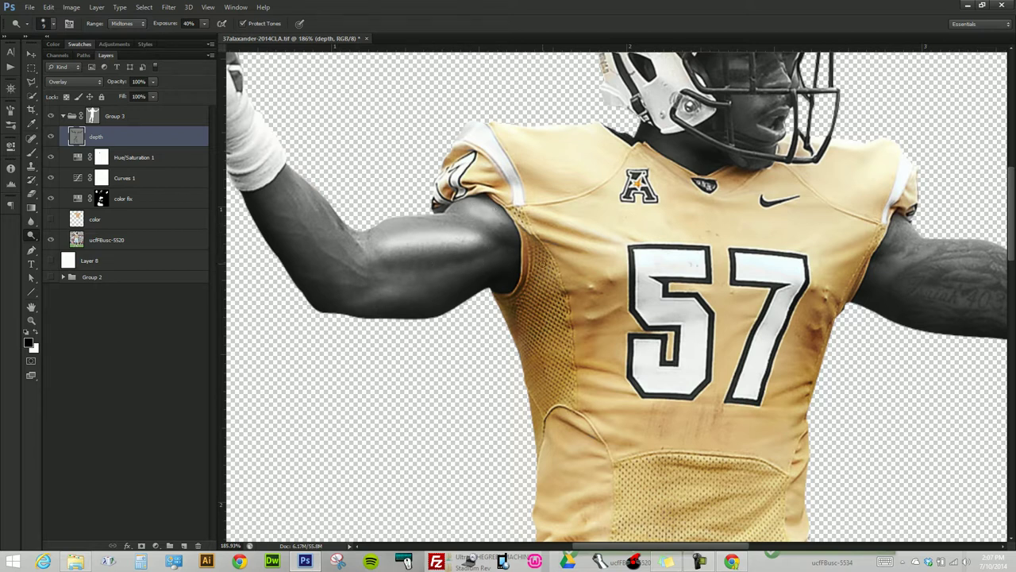
- Dodge the left forearm veins, dropping exposure to 20% and brush size to 30
{"action": "scroll", "coordinate": [466, 326], "scroll_direction": "up", "scroll_amount": 2}
{"action": "scroll", "coordinate": [467, 326], "scroll_direction": "up", "scroll_amount": 2}
{"action": "scroll", "coordinate": [466, 325], "scroll_direction": "up", "scroll_amount": 2}
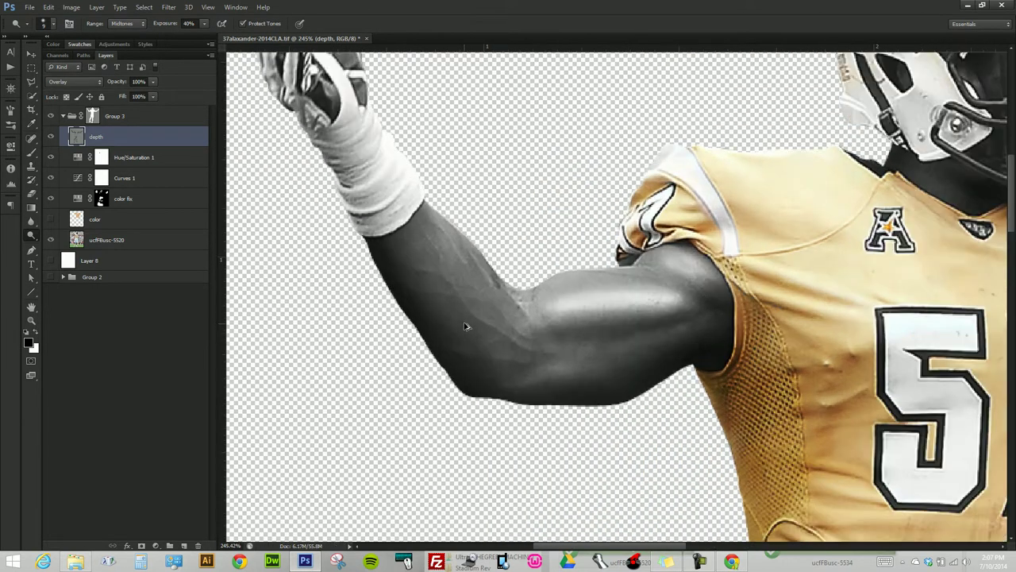
{"action": "scroll", "coordinate": [466, 325], "scroll_direction": "up", "scroll_amount": 2}
{"action": "scroll", "coordinate": [466, 326], "scroll_direction": "up", "scroll_amount": 2}
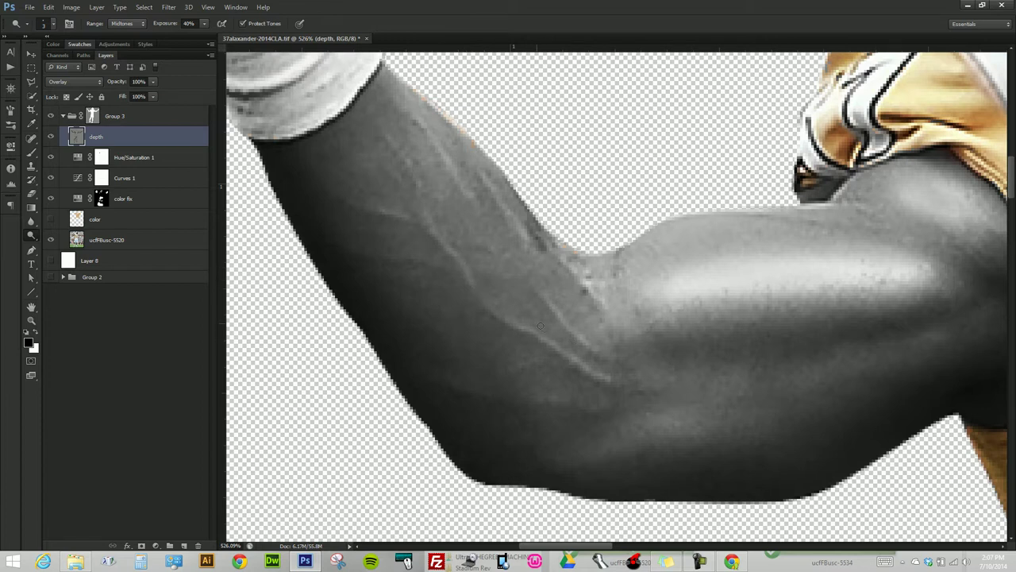
{"action": "scroll", "coordinate": [540, 326], "scroll_direction": "up", "scroll_amount": 10}
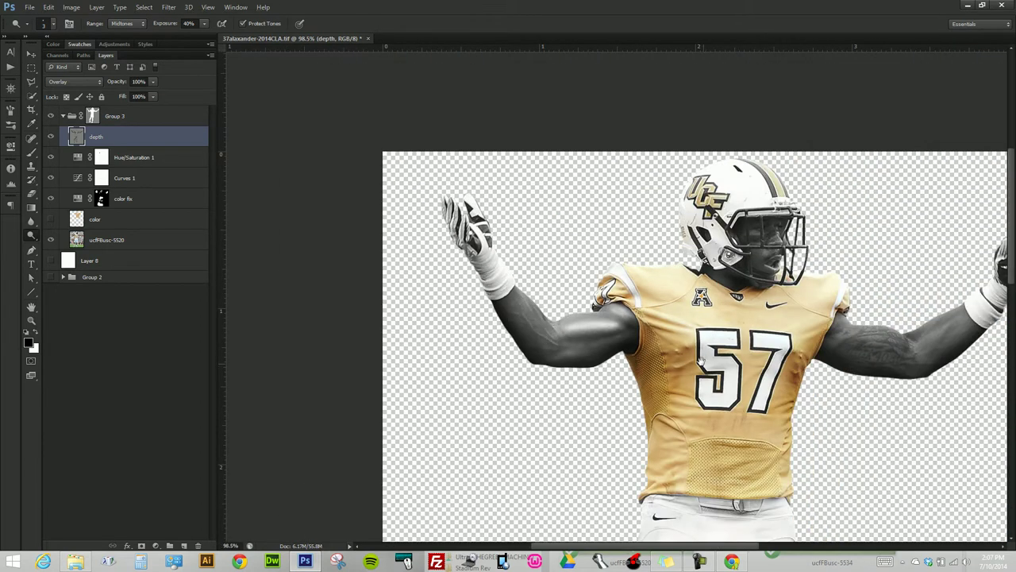
{"action": "scroll", "coordinate": [698, 361], "scroll_direction": "up", "scroll_amount": 3}
{"action": "scroll", "coordinate": [381, 350], "scroll_direction": "up", "scroll_amount": 3}
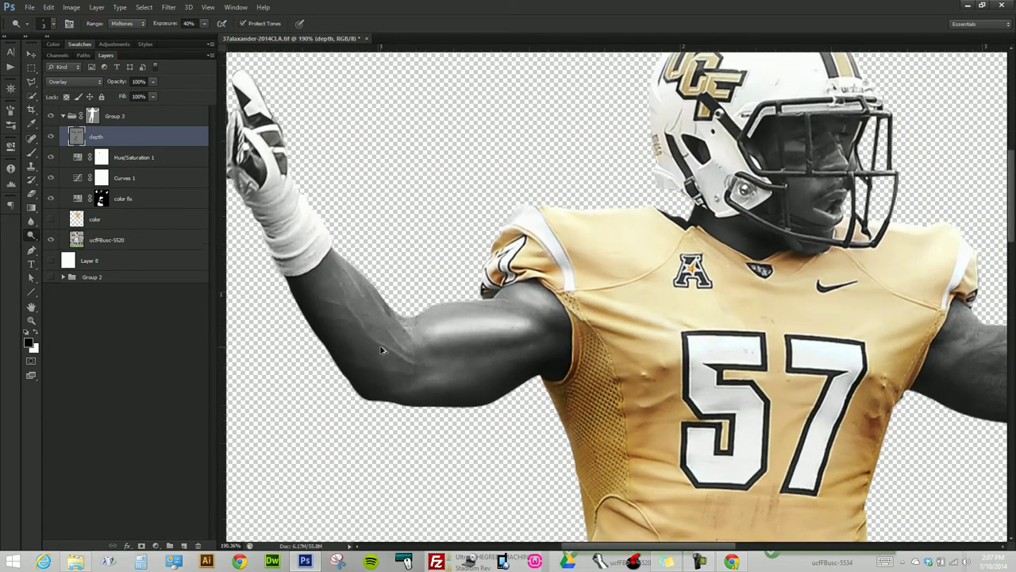
{"action": "scroll", "coordinate": [381, 349], "scroll_direction": "up", "scroll_amount": 2}
{"action": "left_click_drag", "start_coordinate": [396, 312], "coordinate": [475, 330]}
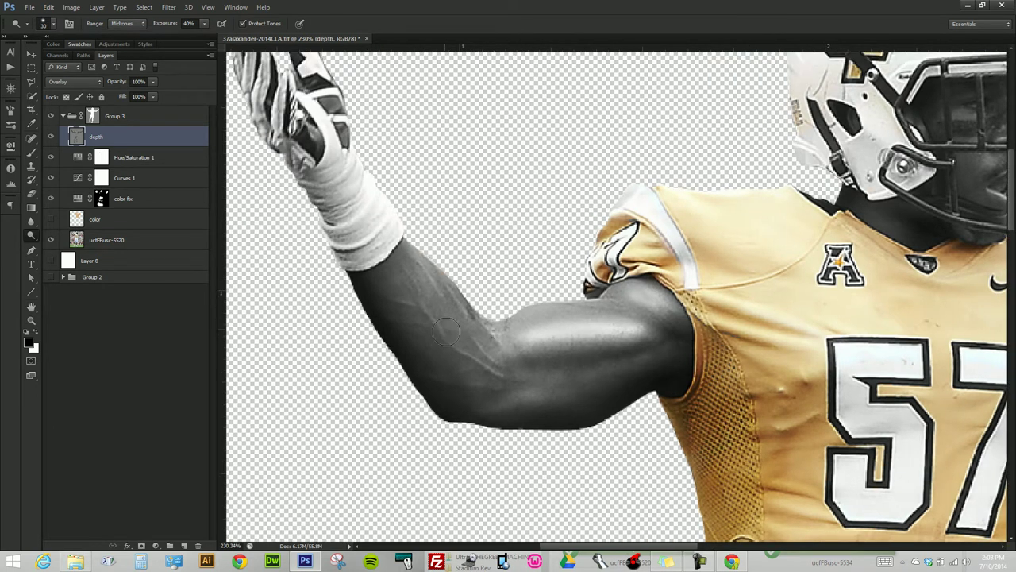
{"action": "left_click_drag", "start_coordinate": [456, 338], "coordinate": [500, 346]}
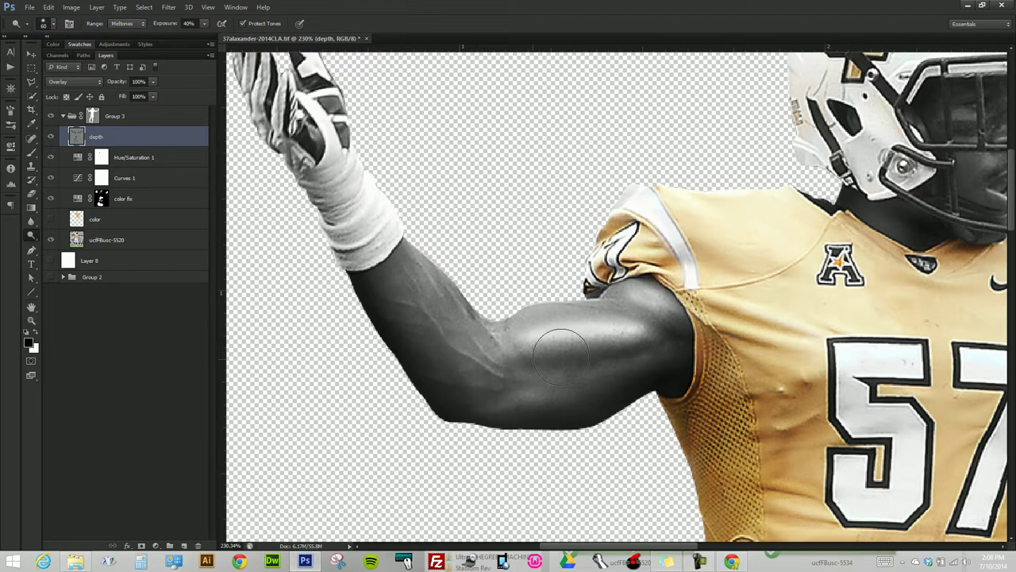
{"action": "key", "text": "2"}
{"action": "mouse_move", "coordinate": [400, 272]}
{"action": "left_mouse_down"}
{"action": "mouse_move", "coordinate": [417, 282]}
{"action": "mouse_move", "coordinate": [455, 361]}
{"action": "mouse_move", "coordinate": [589, 357]}
{"action": "left_mouse_up"}
{"action": "key", "text": "bracketleft"}
{"action": "key", "text": "bracketleft"}
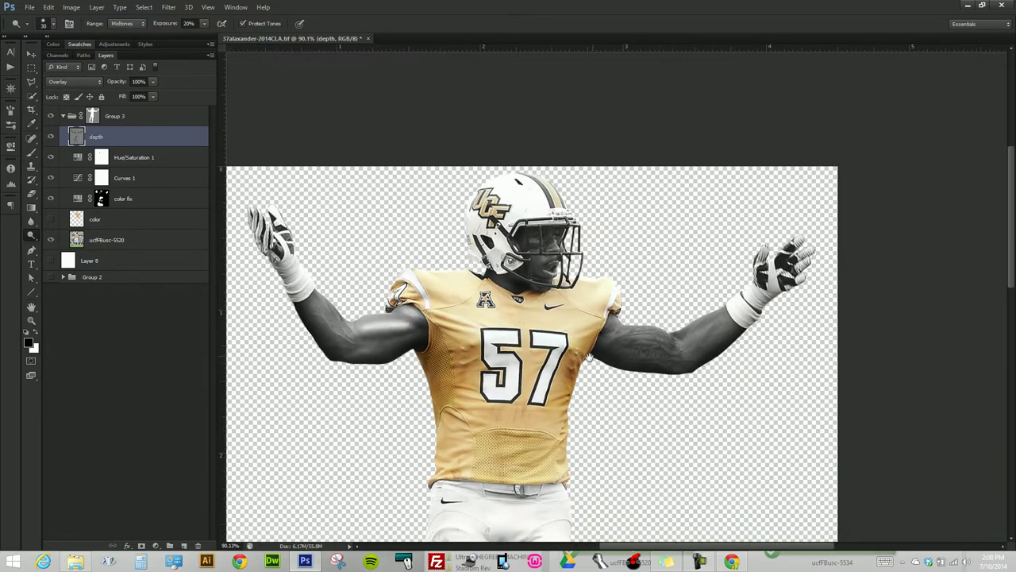
- Dodge the right arm's tattoo, wrist-to-elbow forearm and biceps
{"action": "scroll", "coordinate": [316, 353], "scroll_direction": "up", "scroll_amount": 3}
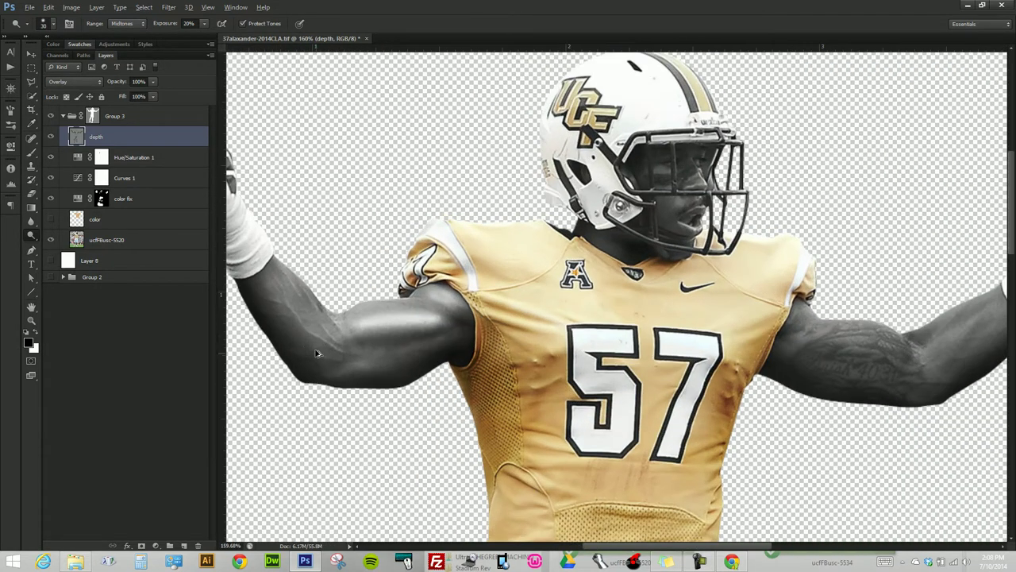
{"action": "left_click_drag", "start_coordinate": [323, 355], "coordinate": [289, 296]}
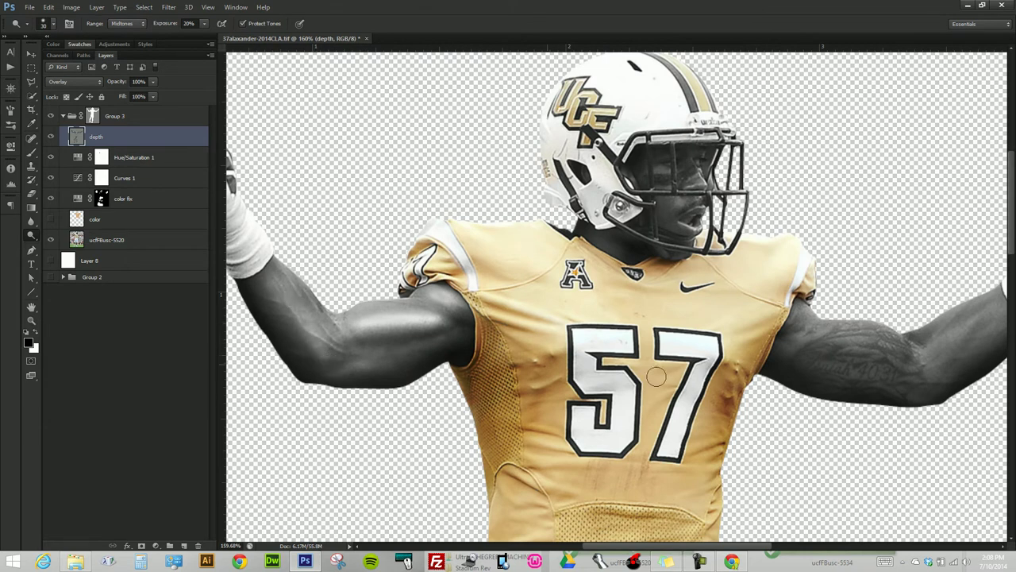
{"action": "left_click_drag", "start_coordinate": [725, 403], "coordinate": [417, 349]}
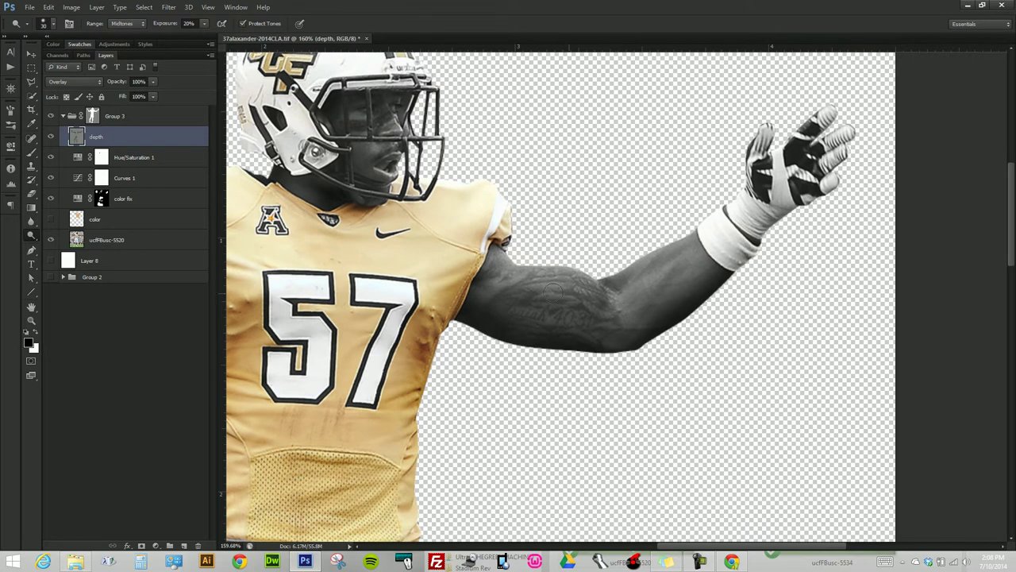
{"action": "left_click_drag", "start_coordinate": [516, 292], "coordinate": [601, 299]}
{"action": "mouse_move", "coordinate": [530, 295]}
{"action": "left_mouse_down"}
{"action": "mouse_move", "coordinate": [604, 304]}
{"action": "mouse_move", "coordinate": [493, 295]}
{"action": "mouse_move", "coordinate": [717, 287]}
{"action": "left_mouse_up"}
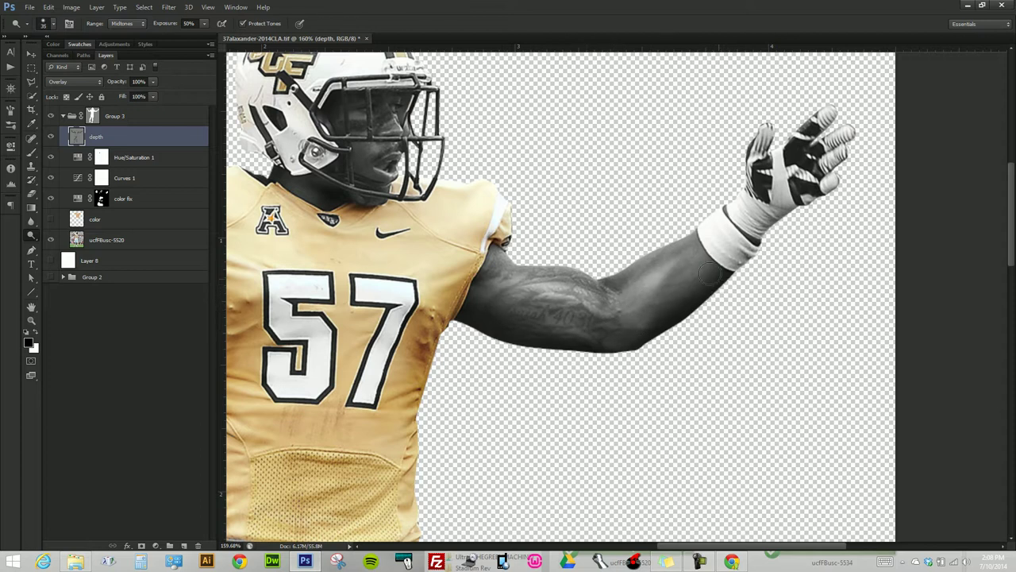
{"action": "left_click_drag", "start_coordinate": [709, 253], "coordinate": [624, 322]}
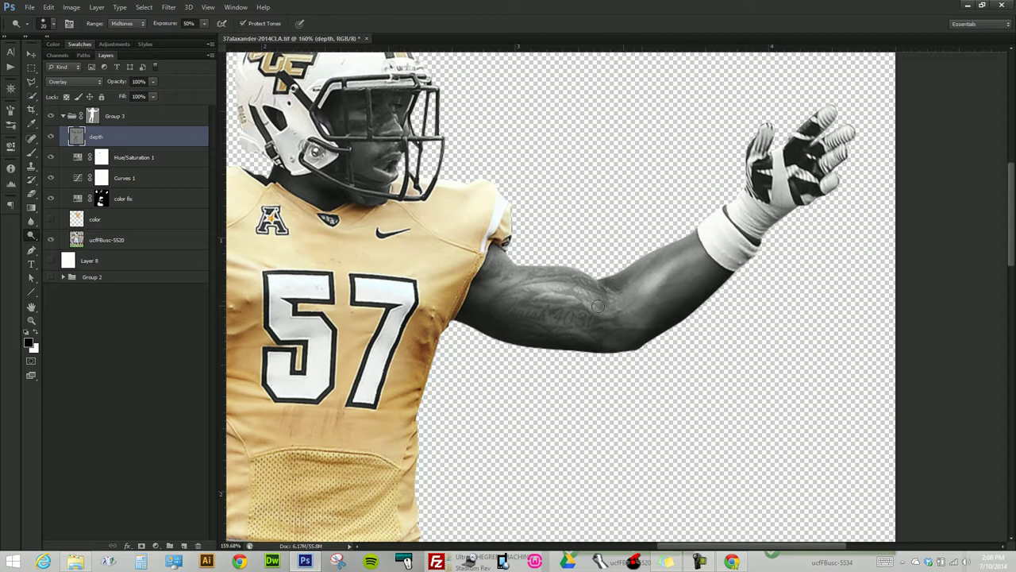
{"action": "mouse_move", "coordinate": [536, 288]}
{"action": "left_mouse_down"}
{"action": "mouse_move", "coordinate": [575, 280]}
{"action": "mouse_move", "coordinate": [504, 285]}
{"action": "left_mouse_up"}
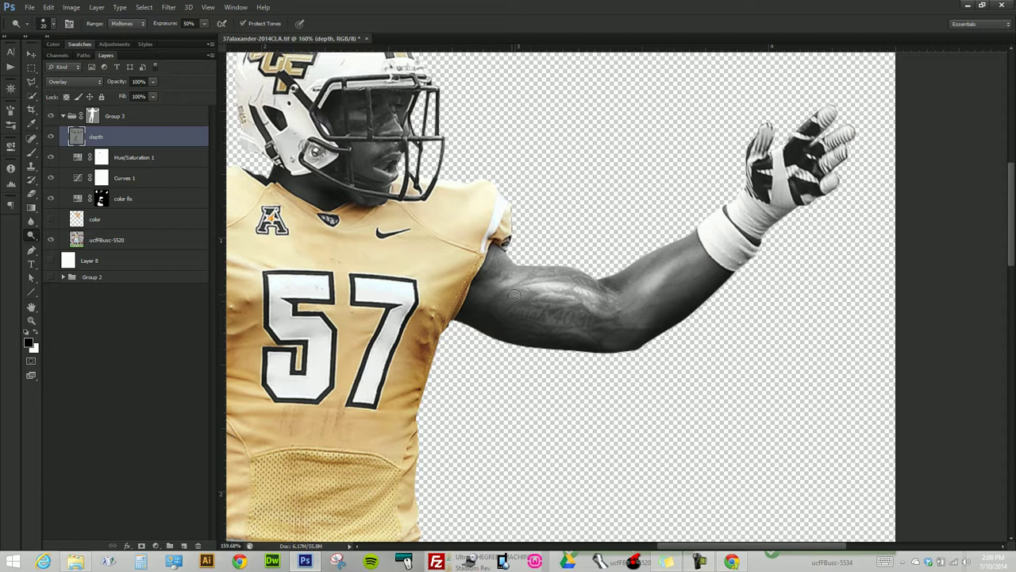
- Dodge the right lower forearm, elbow, upper arm and the glove palm
{"action": "mouse_move", "coordinate": [591, 341]}
{"action": "left_mouse_down"}
{"action": "mouse_move", "coordinate": [499, 321]}
{"action": "mouse_move", "coordinate": [526, 312]}
{"action": "left_mouse_up"}
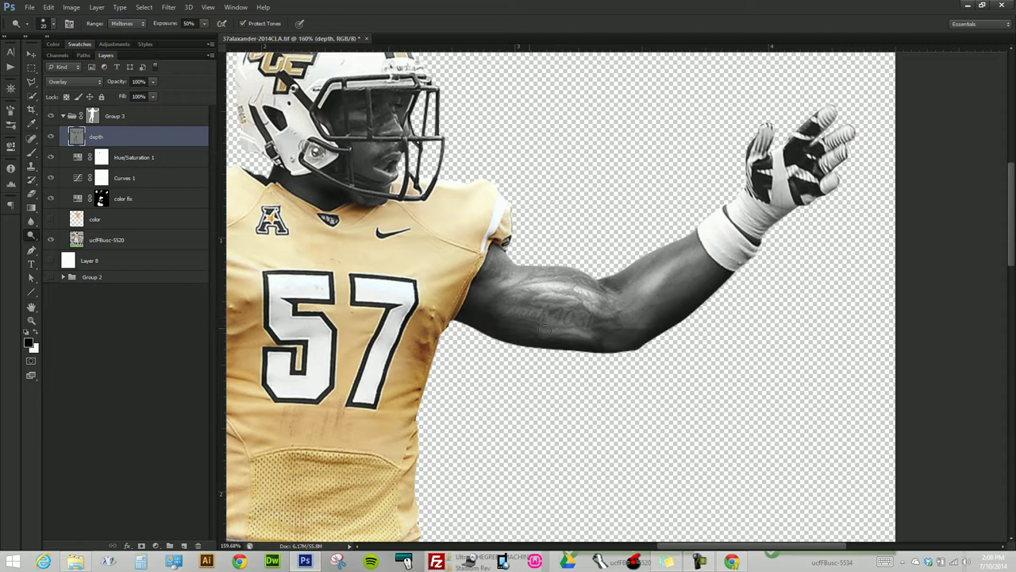
{"action": "left_click_drag", "start_coordinate": [642, 326], "coordinate": [605, 325]}
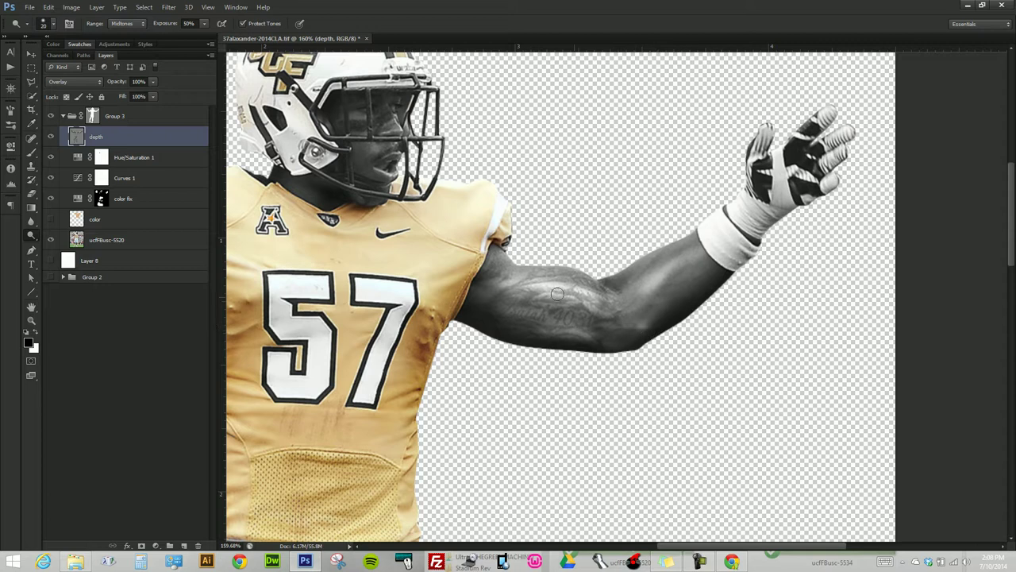
{"action": "mouse_move", "coordinate": [557, 294]}
{"action": "left_mouse_down"}
{"action": "mouse_move", "coordinate": [491, 266]}
{"action": "mouse_move", "coordinate": [454, 301]}
{"action": "mouse_move", "coordinate": [517, 289]}
{"action": "mouse_move", "coordinate": [636, 307]}
{"action": "mouse_move", "coordinate": [673, 286]}
{"action": "left_mouse_up"}
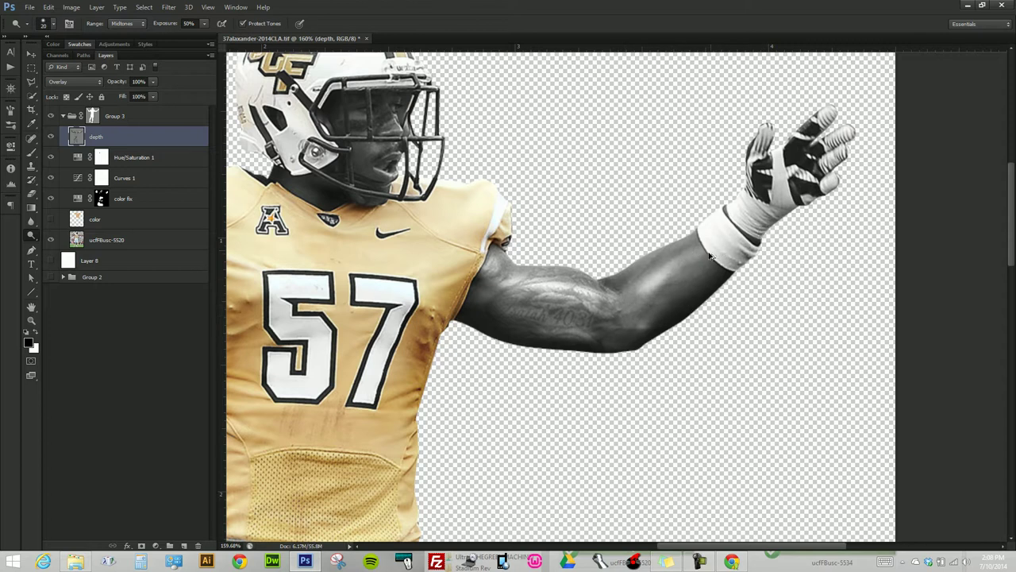
{"action": "scroll", "coordinate": [719, 253], "scroll_direction": "down", "scroll_amount": 2}
{"action": "scroll", "coordinate": [784, 218], "scroll_direction": "up", "scroll_amount": 1}
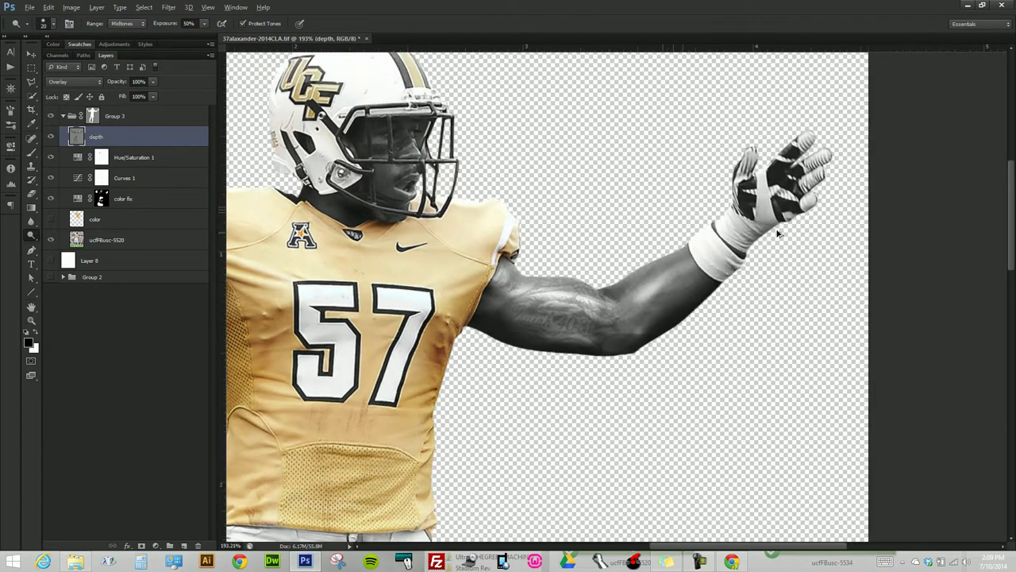
{"action": "scroll", "coordinate": [706, 254], "scroll_direction": "up", "scroll_amount": 1}
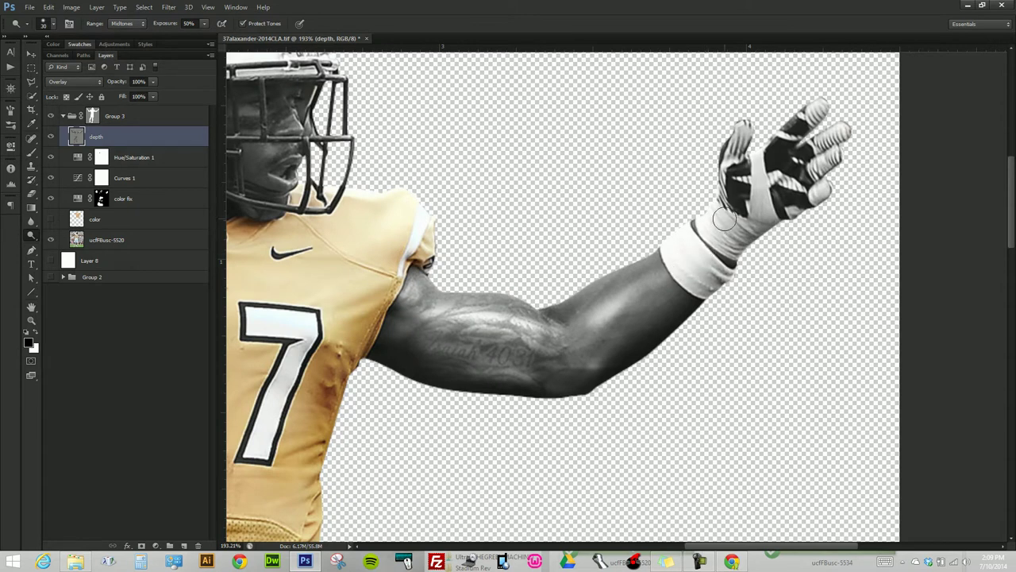
{"action": "left_click_drag", "start_coordinate": [759, 205], "coordinate": [751, 159]}
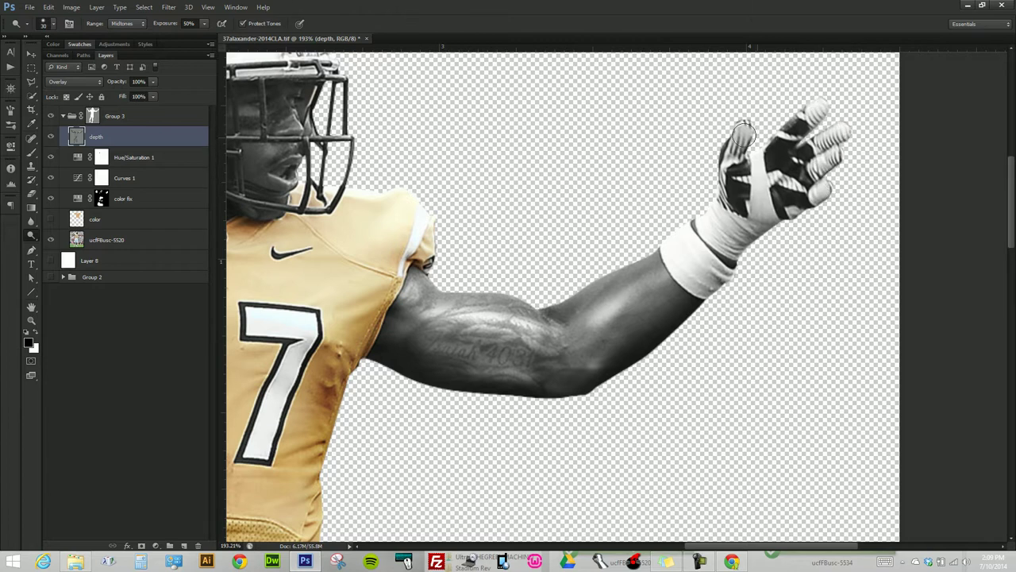
{"action": "scroll", "coordinate": [492, 222], "scroll_direction": "up", "scroll_amount": 5}
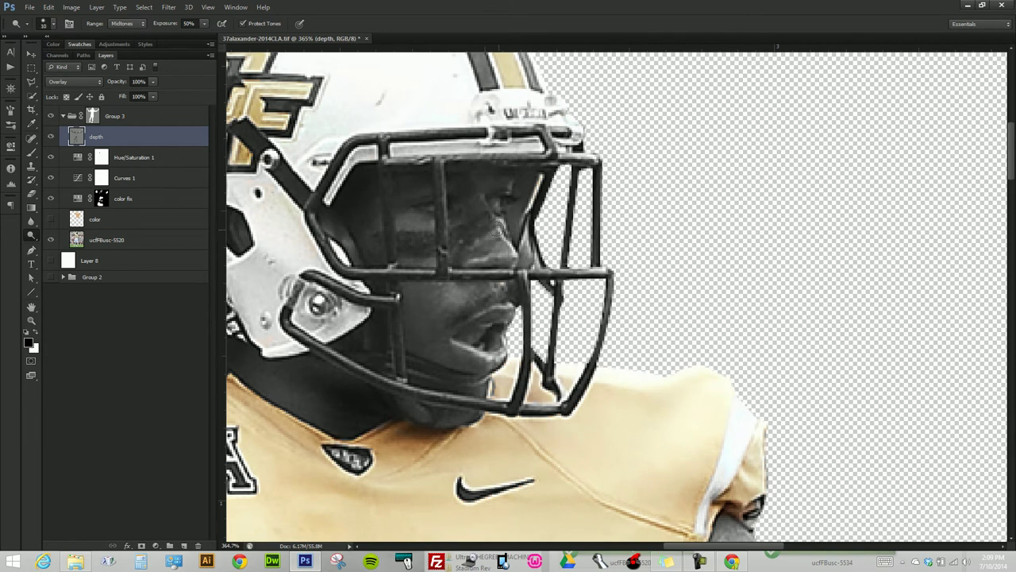
- Dodge the nose ridge, nose tip and upper lip, undoing a stray chin stroke
{"action": "left_click_drag", "start_coordinate": [496, 230], "coordinate": [509, 246]}
{"action": "left_click_drag", "start_coordinate": [488, 213], "coordinate": [484, 192]}
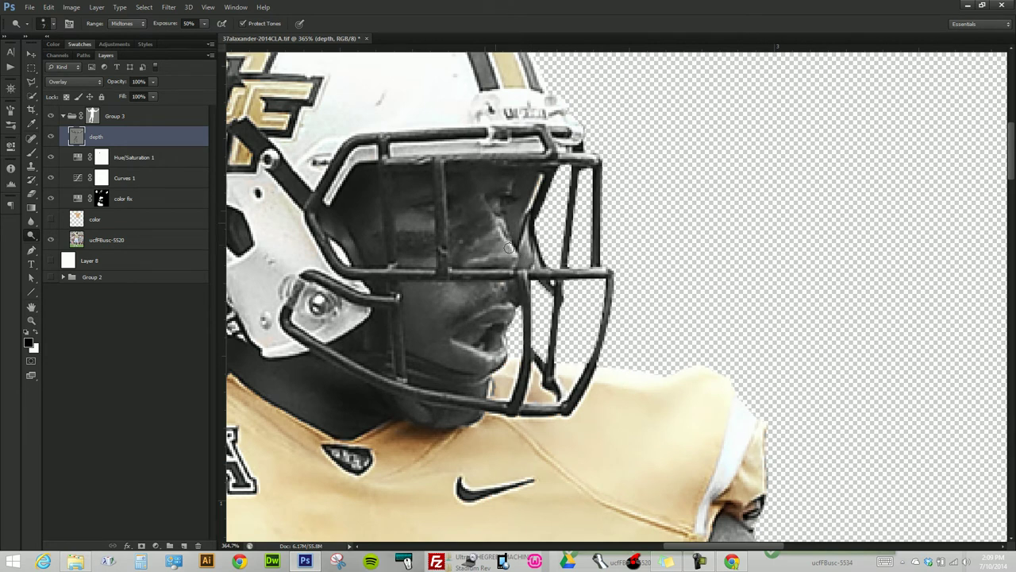
{"action": "left_click_drag", "start_coordinate": [501, 236], "coordinate": [486, 200]}
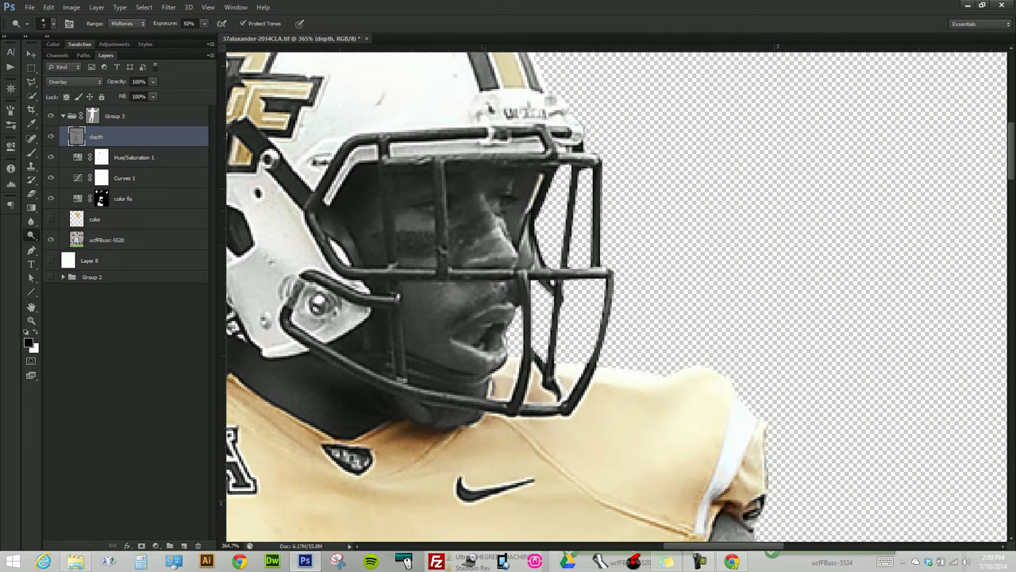
{"action": "left_click_drag", "start_coordinate": [501, 235], "coordinate": [517, 255]}
{"action": "mouse_move", "coordinate": [488, 308]}
{"action": "left_mouse_down"}
{"action": "mouse_move", "coordinate": [514, 308]}
{"action": "mouse_move", "coordinate": [486, 340]}
{"action": "left_mouse_up"}
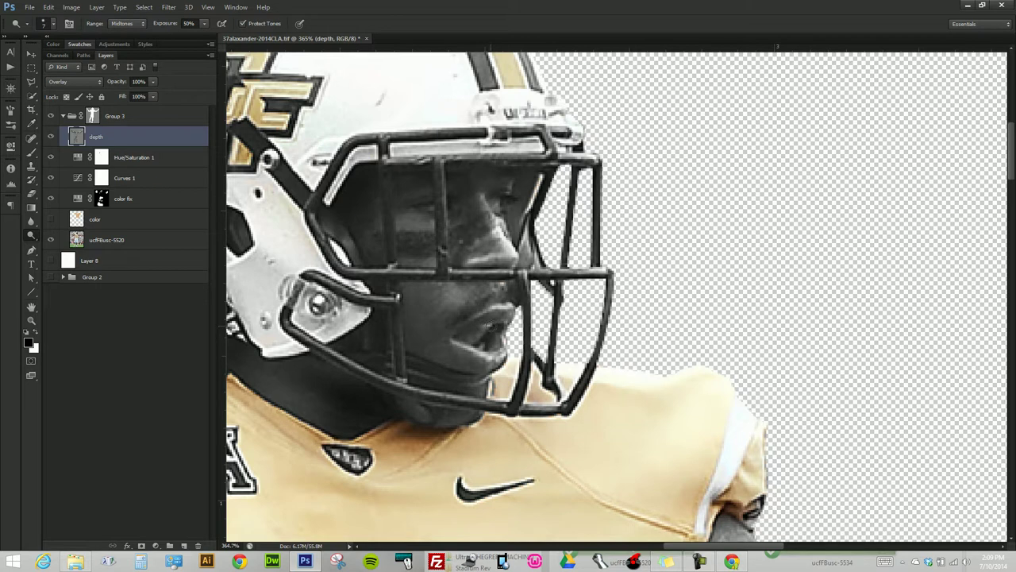
{"action": "left_click", "coordinate": [460, 348]}
{"action": "key", "text": "ctrl+z"}
{"action": "left_click_drag", "start_coordinate": [431, 346], "coordinate": [559, 325]}
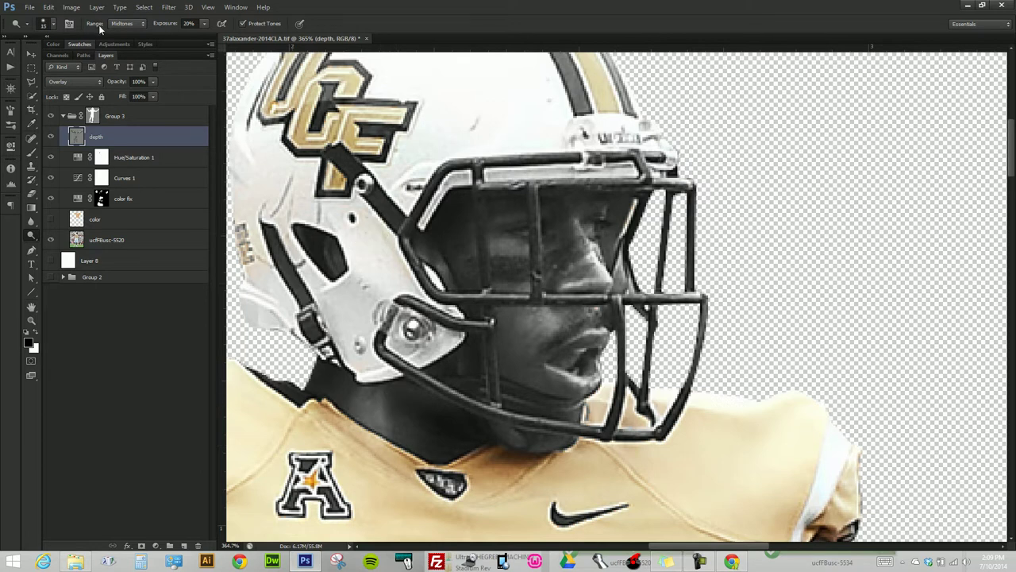
- Try the Shadows dodge range at 60% exposure, then return the range to Midtones
{"action": "left_click", "coordinate": [124, 24]}
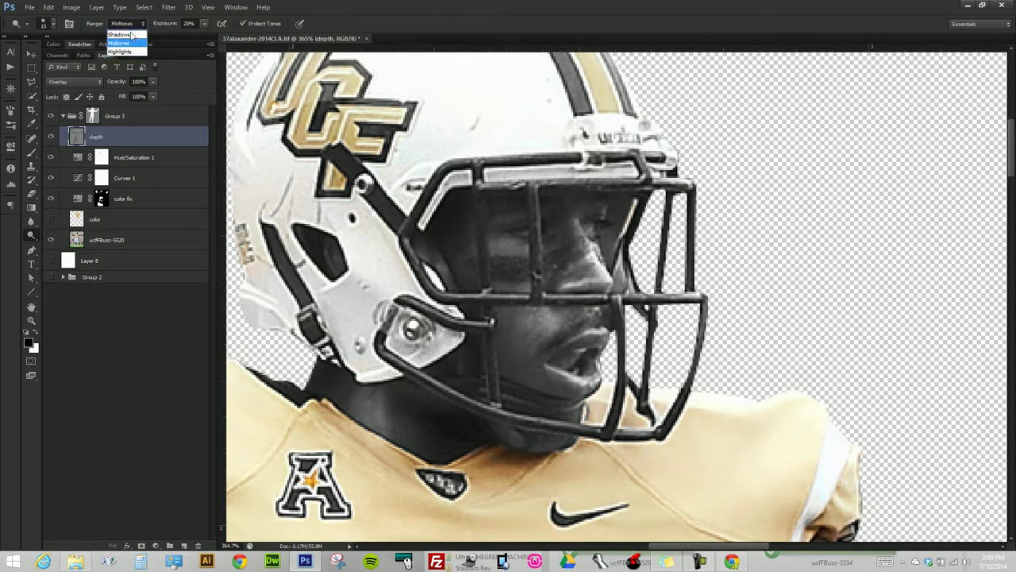
{"action": "left_click", "coordinate": [127, 35]}
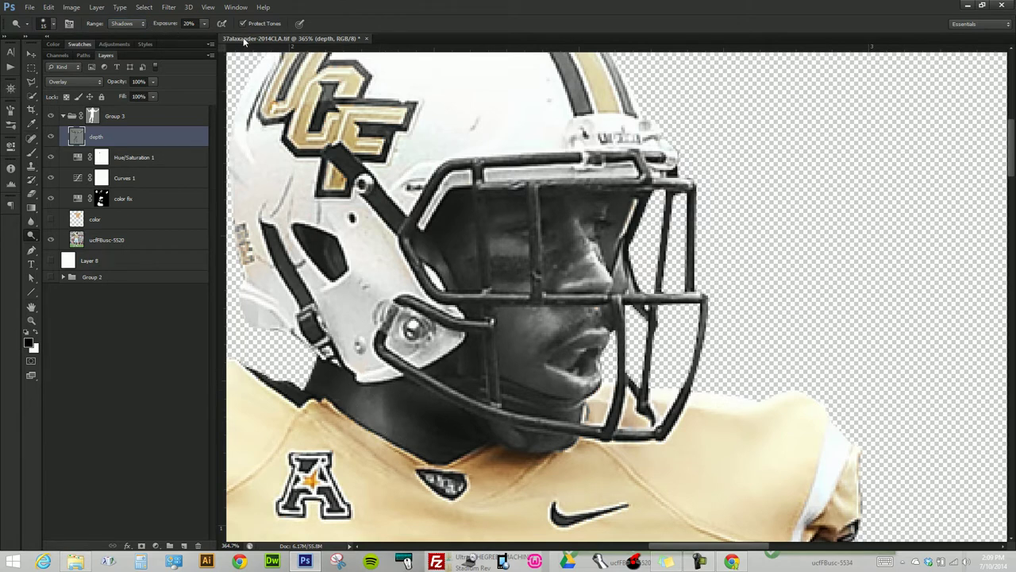
{"action": "key", "text": "6"}
{"action": "scroll", "coordinate": [533, 392], "scroll_direction": "down", "scroll_amount": 2}
{"action": "scroll", "coordinate": [534, 393], "scroll_direction": "down", "scroll_amount": 2}
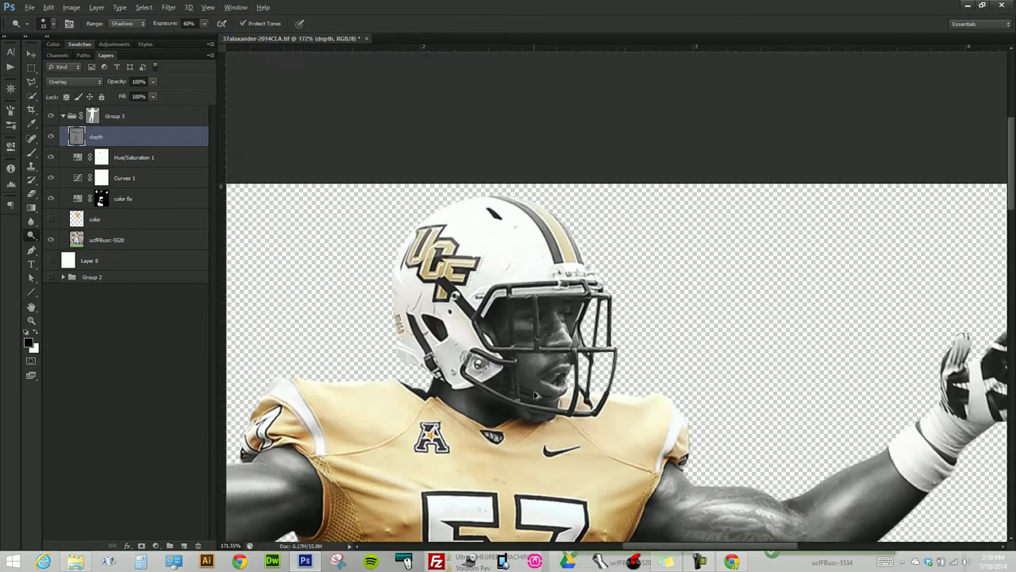
{"action": "scroll", "coordinate": [535, 394], "scroll_direction": "down", "scroll_amount": 2}
{"action": "scroll", "coordinate": [537, 395], "scroll_direction": "down", "scroll_amount": 1}
{"action": "scroll", "coordinate": [540, 397], "scroll_direction": "down", "scroll_amount": 1}
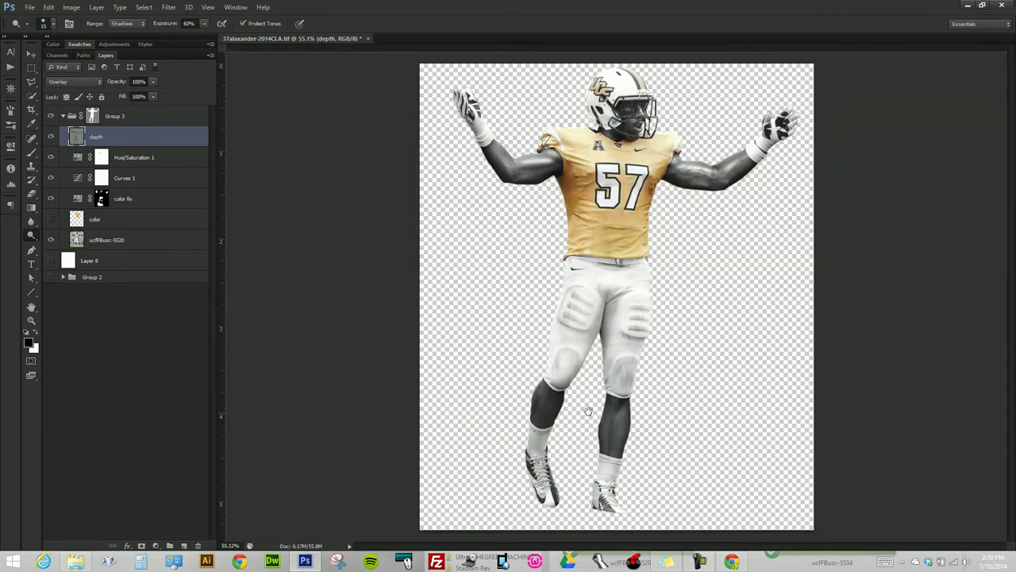
{"action": "scroll", "coordinate": [611, 433], "scroll_direction": "up", "scroll_amount": 3}
{"action": "scroll", "coordinate": [622, 444], "scroll_direction": "up", "scroll_amount": 2}
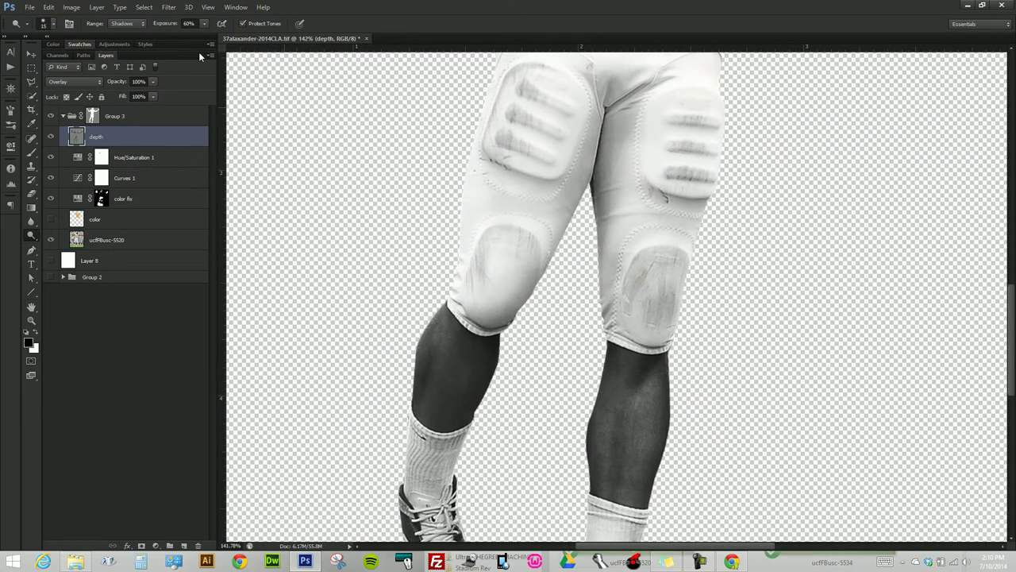
{"action": "left_click", "coordinate": [135, 24]}
{"action": "left_click", "coordinate": [127, 43]}
{"action": "mouse_move", "coordinate": [699, 562]}
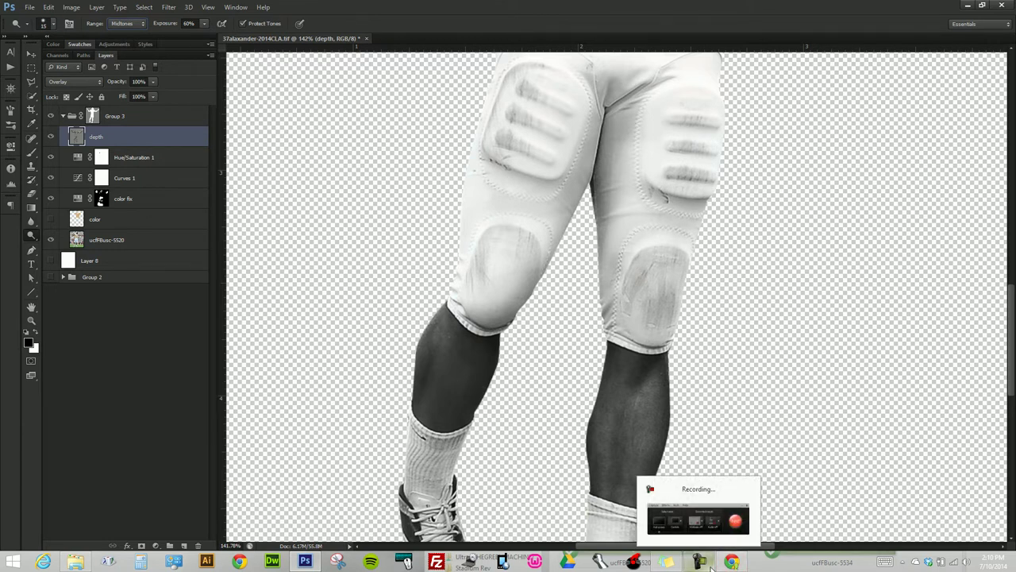
- Select the Burn Tool from the toning tools and raise exposure to 70%
{"action": "left_click", "coordinate": [718, 535]}
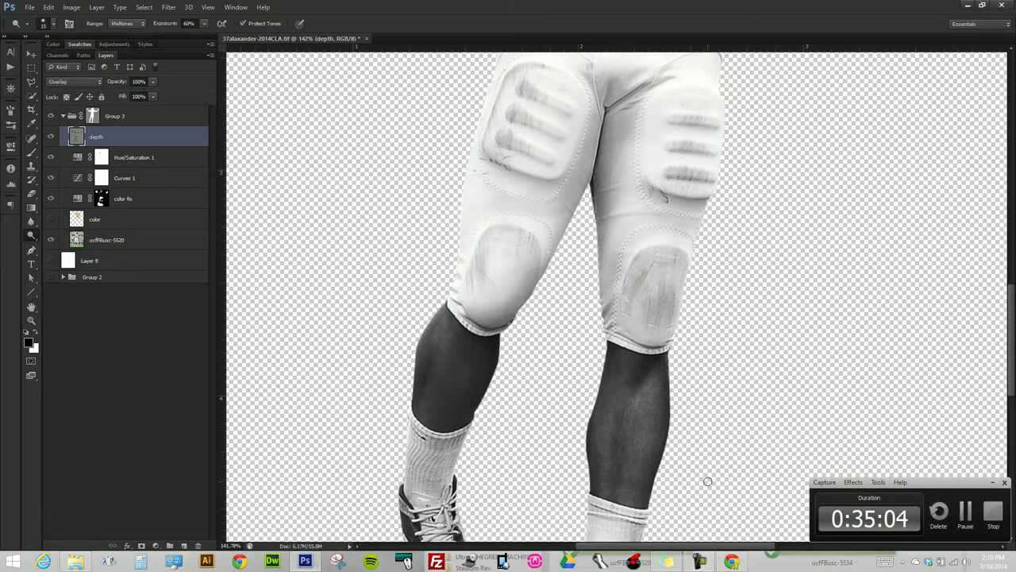
{"action": "left_click", "coordinate": [993, 483]}
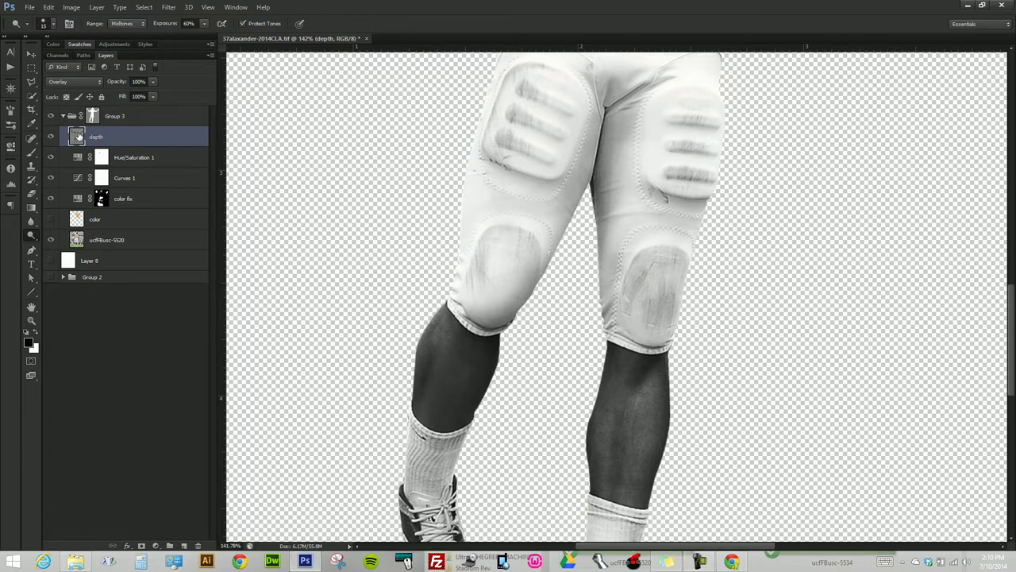
{"action": "scroll", "coordinate": [480, 413], "scroll_direction": "up", "scroll_amount": 3}
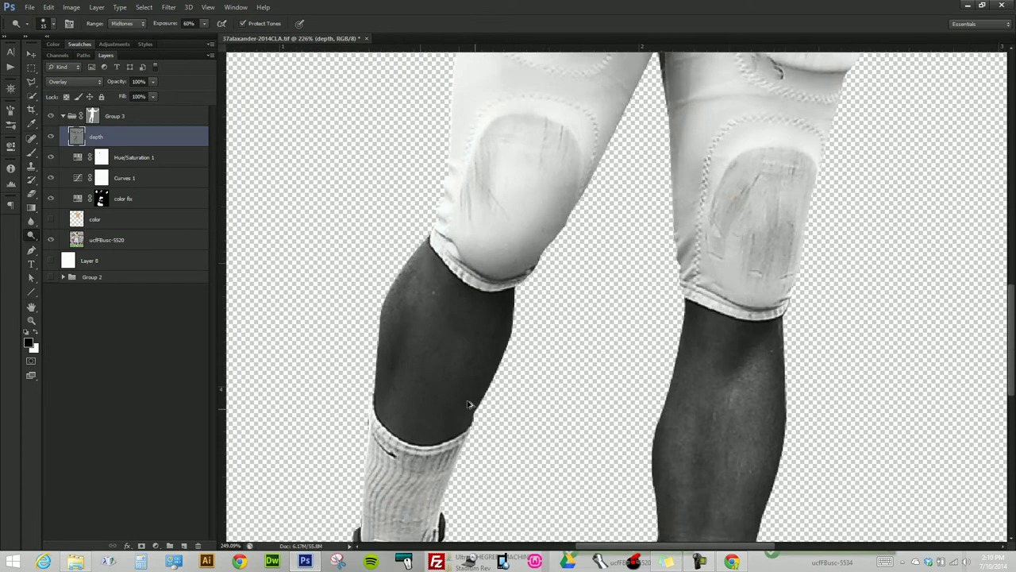
{"action": "scroll", "coordinate": [480, 414], "scroll_direction": "up", "scroll_amount": 2}
{"action": "right_click", "coordinate": [31, 241]}
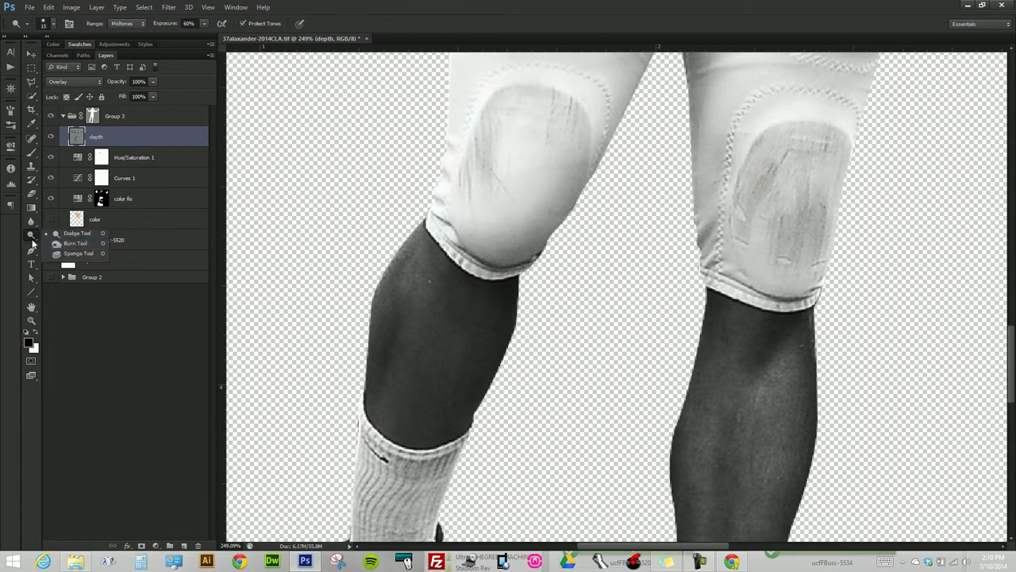
{"action": "left_click", "coordinate": [71, 246]}
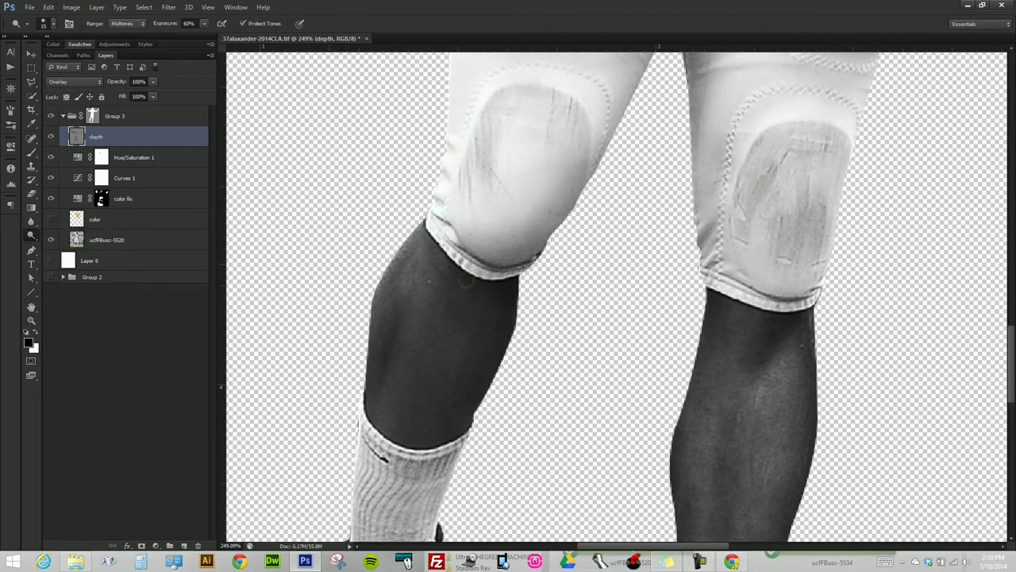
{"action": "scroll", "coordinate": [458, 363], "scroll_direction": "down", "scroll_amount": 2}
{"action": "scroll", "coordinate": [455, 371], "scroll_direction": "down", "scroll_amount": 2}
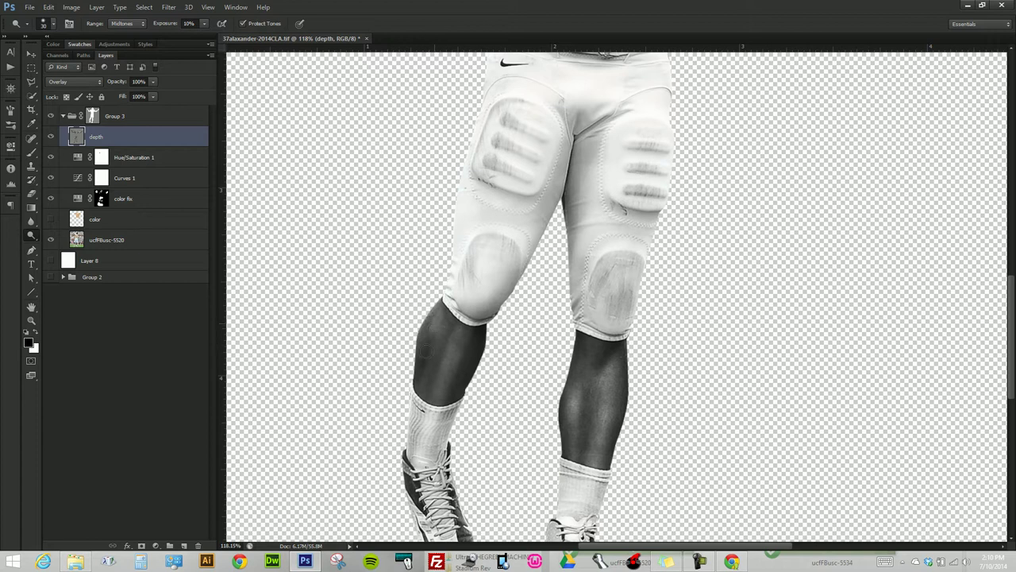
{"action": "scroll", "coordinate": [487, 352], "scroll_direction": "down", "scroll_amount": 2}
{"action": "scroll", "coordinate": [487, 379], "scroll_direction": "down", "scroll_amount": 1}
{"action": "scroll", "coordinate": [554, 426], "scroll_direction": "up", "scroll_amount": 1}
{"action": "scroll", "coordinate": [553, 426], "scroll_direction": "up", "scroll_amount": 1}
{"action": "scroll", "coordinate": [579, 472], "scroll_direction": "up", "scroll_amount": 1}
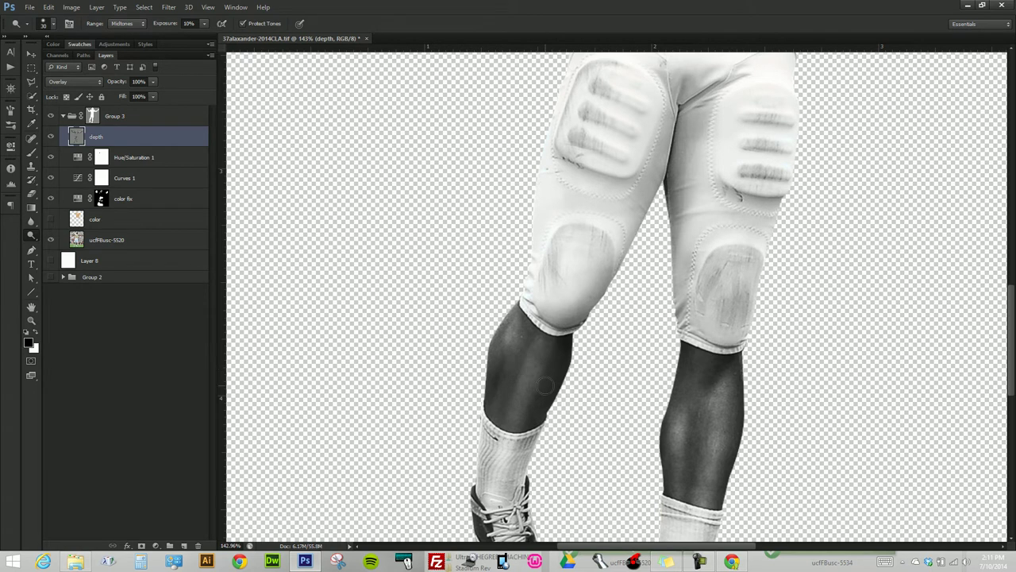
{"action": "key", "text": "7"}
{"action": "scroll", "coordinate": [521, 468], "scroll_direction": "up", "scroll_amount": 1}
{"action": "scroll", "coordinate": [521, 468], "scroll_direction": "up", "scroll_amount": 1}
- Lighten the left-hand sock and lower calf with three strokes
{"action": "mouse_move", "coordinate": [486, 449]}
{"action": "left_mouse_down"}
{"action": "mouse_move", "coordinate": [500, 430]}
{"action": "mouse_move", "coordinate": [477, 500]}
{"action": "left_mouse_up"}
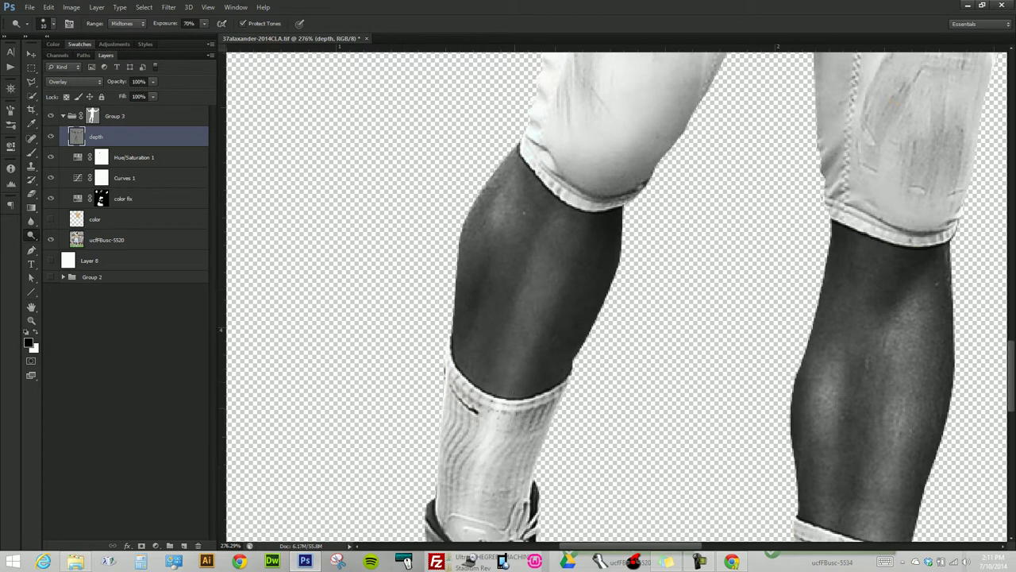
{"action": "left_click_drag", "start_coordinate": [516, 373], "coordinate": [504, 439]}
{"action": "left_click_drag", "start_coordinate": [530, 350], "coordinate": [509, 429]}
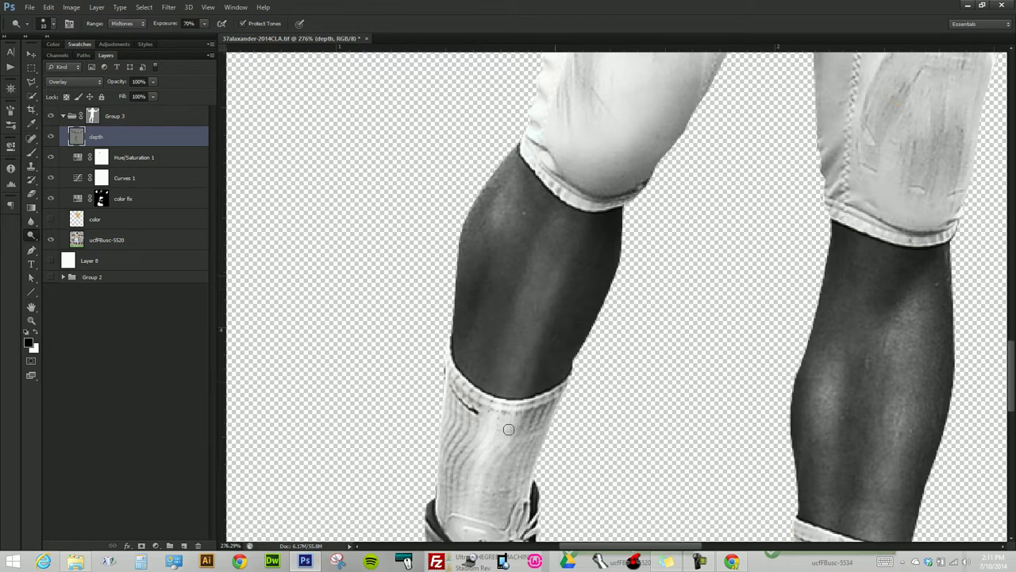
{"action": "scroll", "coordinate": [603, 310], "scroll_direction": "down", "scroll_amount": 3}
{"action": "scroll", "coordinate": [588, 358], "scroll_direction": "down", "scroll_amount": 3}
{"action": "scroll", "coordinate": [572, 413], "scroll_direction": "down", "scroll_amount": 2}
{"action": "scroll", "coordinate": [553, 483], "scroll_direction": "up", "scroll_amount": 2}
{"action": "scroll", "coordinate": [552, 483], "scroll_direction": "up", "scroll_amount": 3}
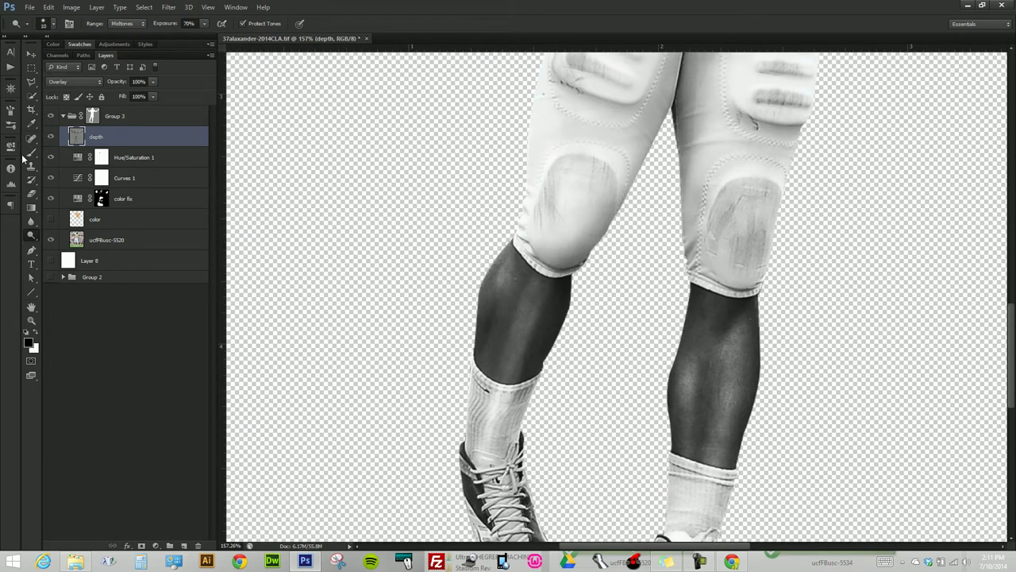
- Set a grey foreground colour and pick the standard Brush Tool at size 50
{"action": "left_click", "coordinate": [27, 342]}
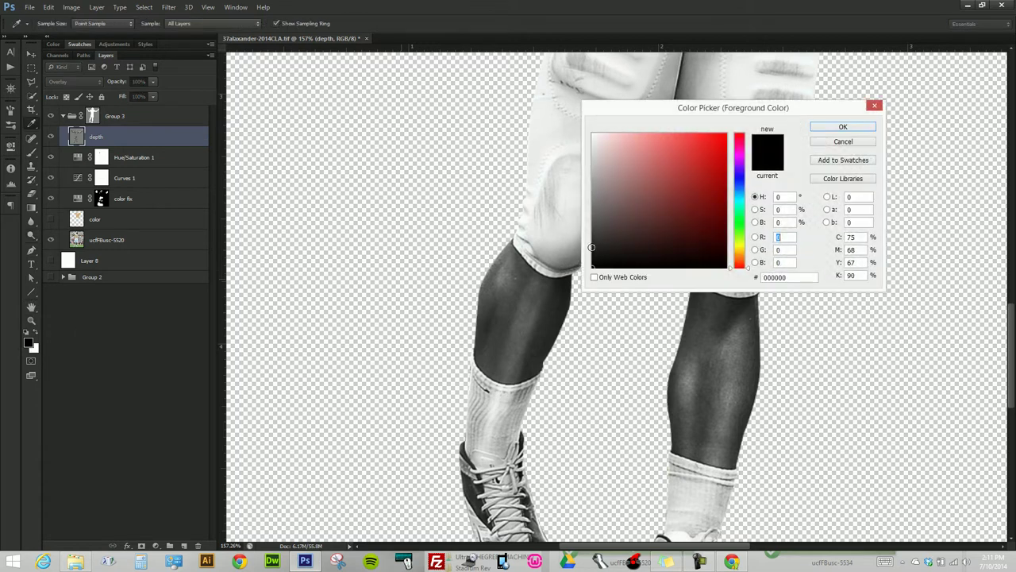
{"action": "left_click", "coordinate": [843, 127]}
{"action": "key", "text": "bracketright"}
{"action": "key", "text": "bracketright"}
{"action": "key", "text": "b"}
{"action": "right_click", "coordinate": [31, 153]}
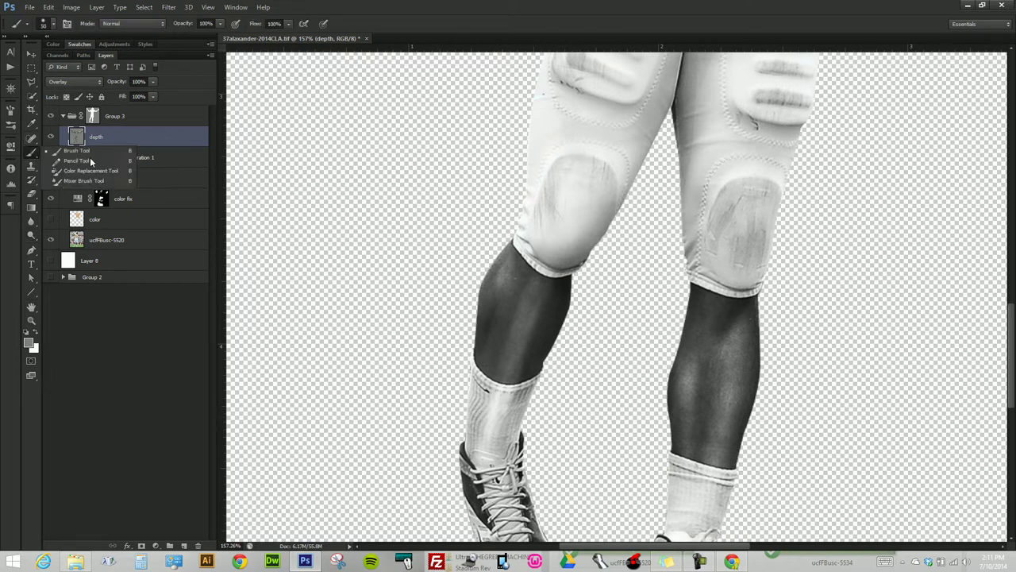
{"action": "left_click", "coordinate": [77, 150]}
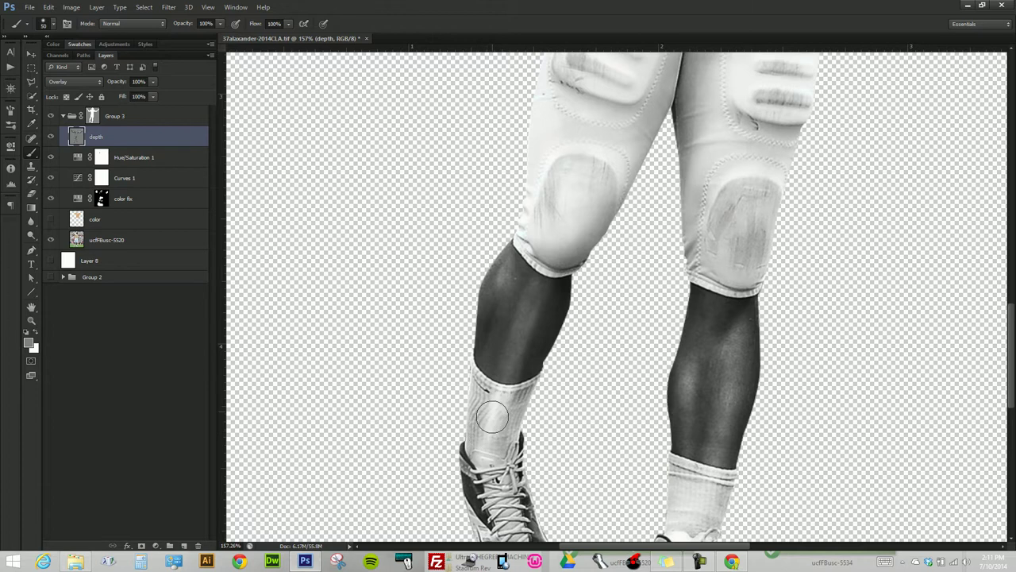
{"action": "key", "text": "bracketright"}
{"action": "key", "text": "bracketright"}
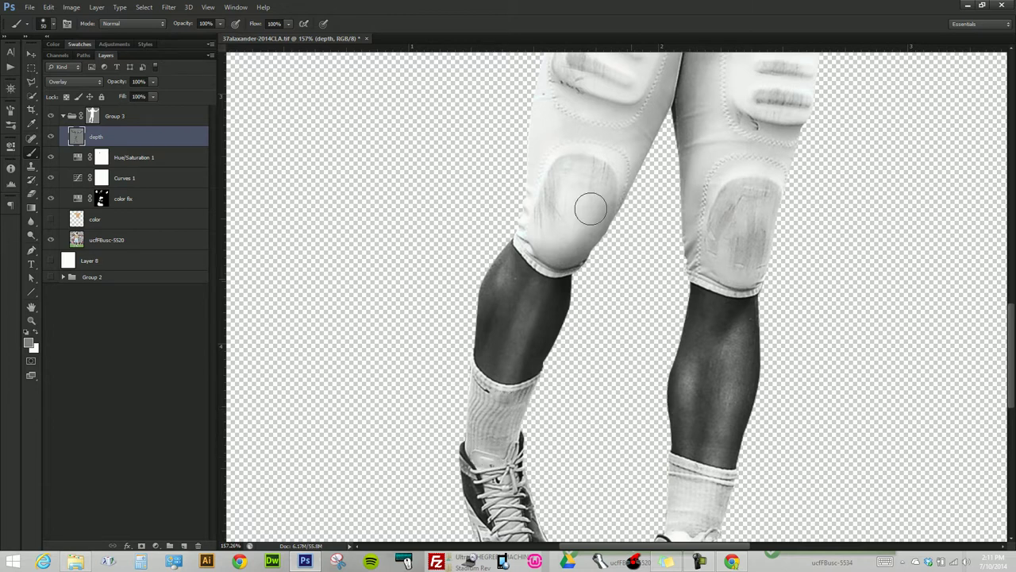
{"action": "scroll", "coordinate": [516, 392], "scroll_direction": "down", "scroll_amount": 3}
{"action": "scroll", "coordinate": [585, 404], "scroll_direction": "down", "scroll_amount": 2}
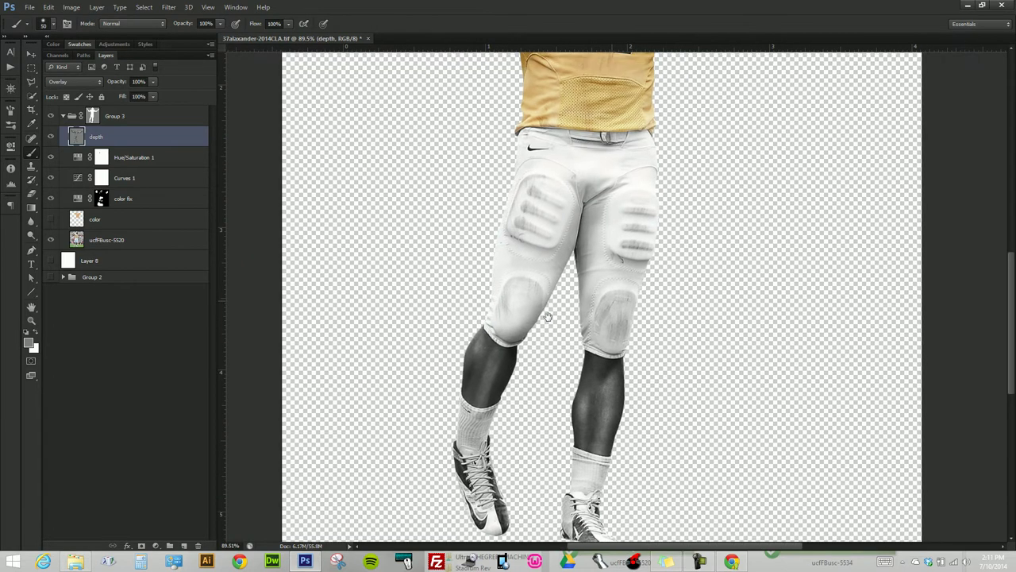
- Return to the Dodge Tool with a smaller brush, viewing the thighs and gold jersey
{"action": "key", "text": "o"}
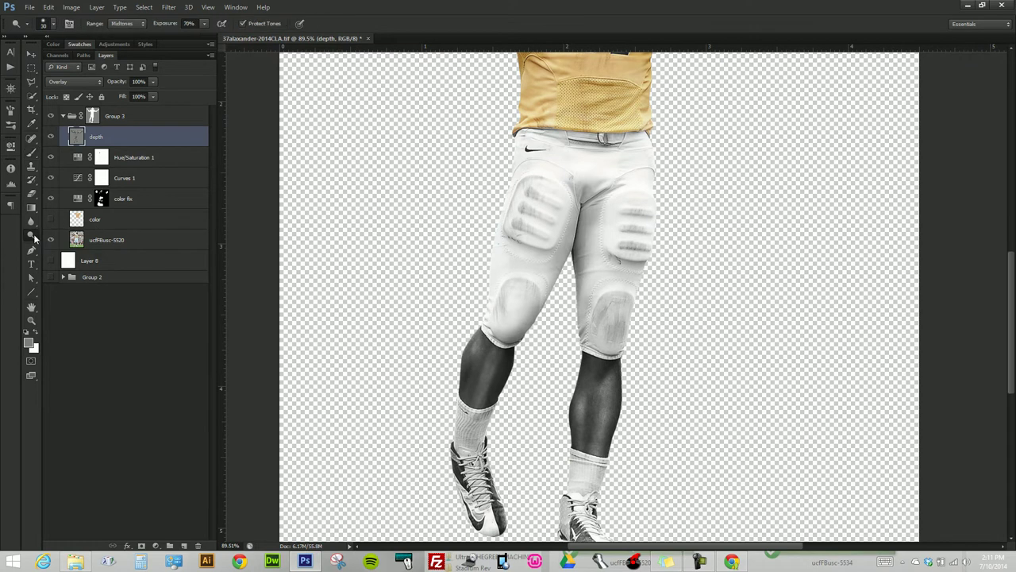
{"action": "right_click", "coordinate": [33, 235]}
{"action": "left_click", "coordinate": [77, 233]}
{"action": "scroll", "coordinate": [440, 466], "scroll_direction": "up", "scroll_amount": 1}
{"action": "scroll", "coordinate": [516, 320], "scroll_direction": "up", "scroll_amount": 1}
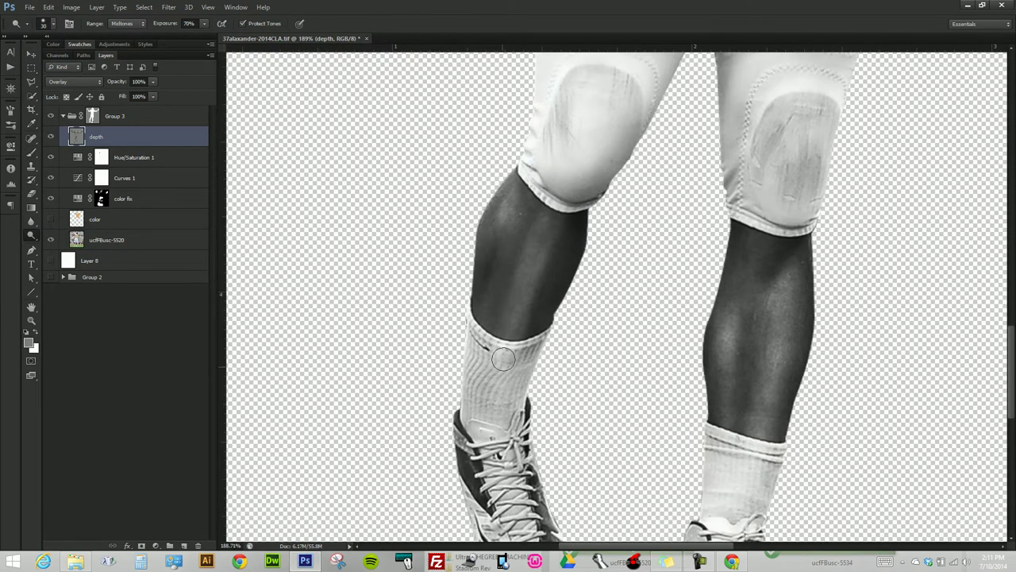
{"action": "left_click_drag", "start_coordinate": [631, 323], "coordinate": [527, 370]}
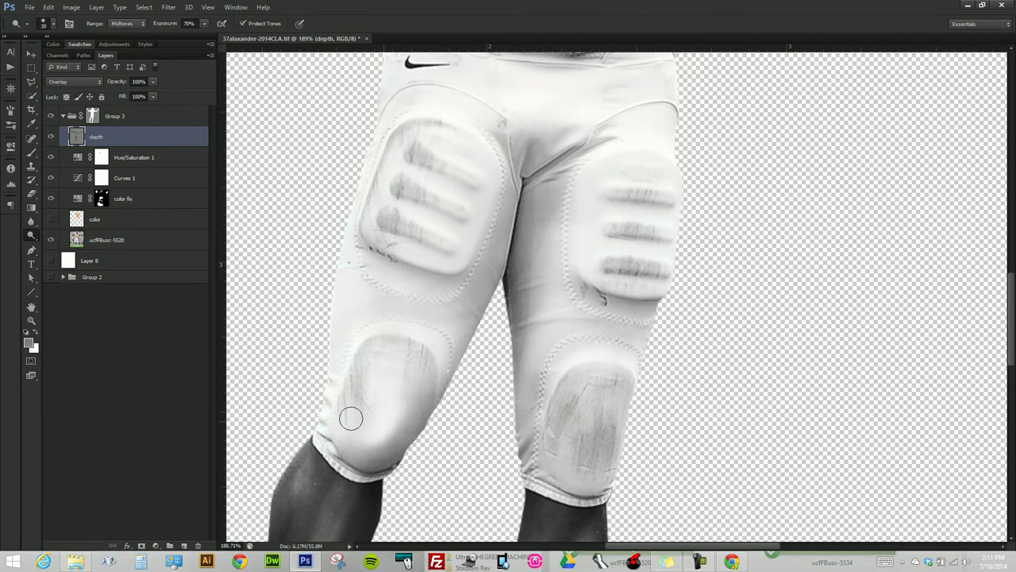
{"action": "key", "text": "bracketleft"}
{"action": "key", "text": "bracketleft"}
{"action": "left_click_drag", "start_coordinate": [551, 168], "coordinate": [540, 438]}
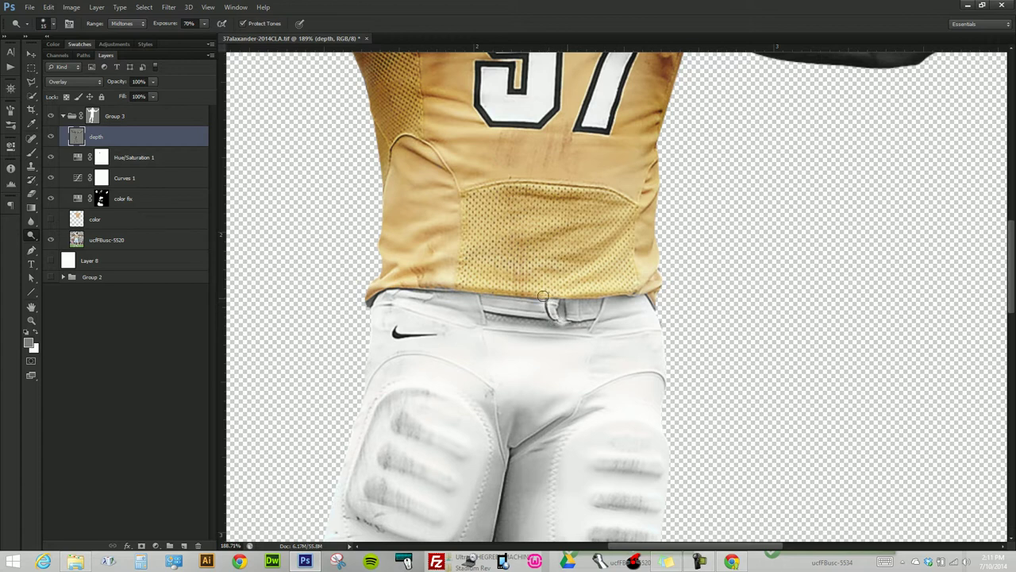
- At 30% exposure, dodge the jersey's lower mesh panel, area below the 7, and left side
{"action": "scroll", "coordinate": [611, 285], "scroll_direction": "up", "scroll_amount": 1}
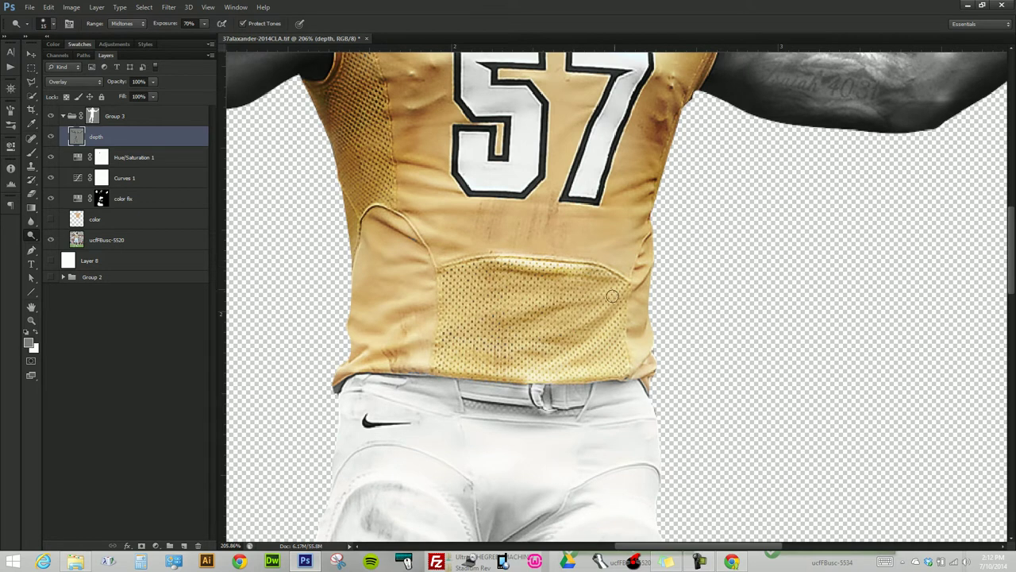
{"action": "key", "text": "3"}
{"action": "left_click_drag", "start_coordinate": [578, 316], "coordinate": [623, 256]}
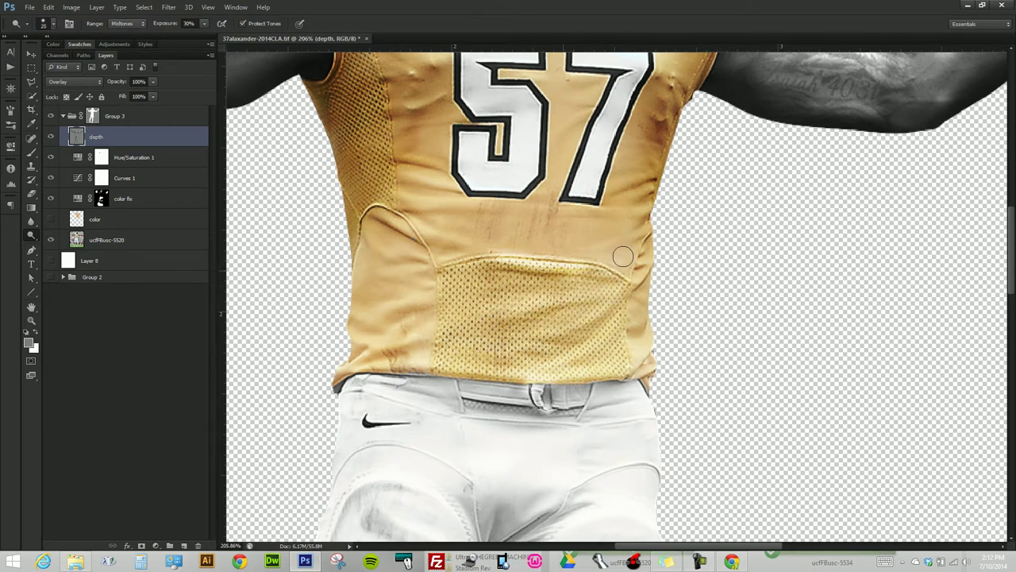
{"action": "mouse_move", "coordinate": [624, 243]}
{"action": "left_mouse_down"}
{"action": "mouse_move", "coordinate": [587, 204]}
{"action": "mouse_move", "coordinate": [545, 192]}
{"action": "left_mouse_up"}
{"action": "mouse_move", "coordinate": [400, 242]}
{"action": "left_mouse_down"}
{"action": "mouse_move", "coordinate": [390, 267]}
{"action": "mouse_move", "coordinate": [397, 339]}
{"action": "mouse_move", "coordinate": [425, 364]}
{"action": "mouse_move", "coordinate": [545, 390]}
{"action": "mouse_move", "coordinate": [508, 385]}
{"action": "left_mouse_up"}
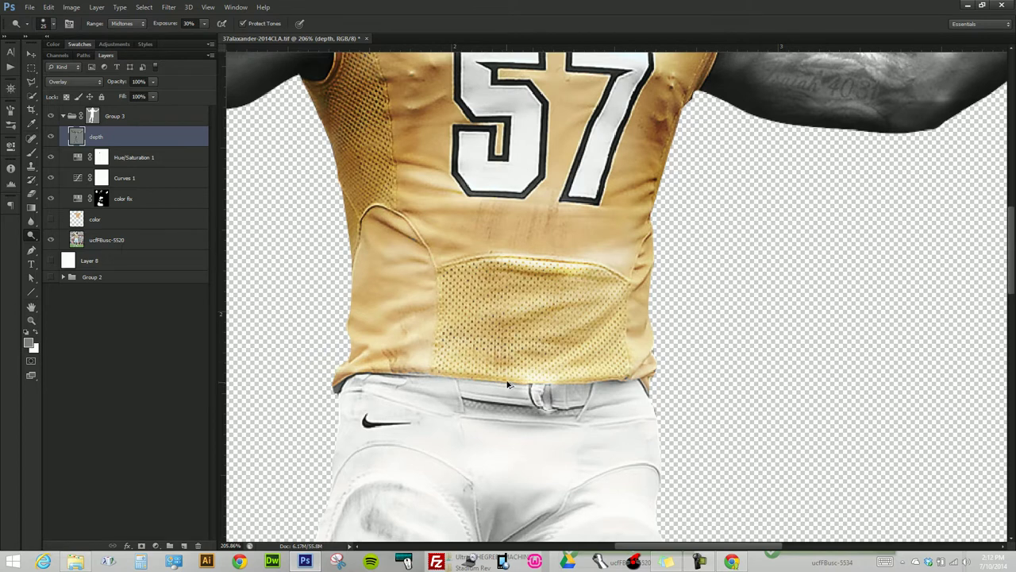
- Shrink the dodge brush and brighten the player's nose
{"action": "scroll", "coordinate": [509, 384], "scroll_direction": "down", "scroll_amount": 5, "text": "alt"}
{"action": "scroll", "coordinate": [587, 260], "scroll_direction": "up", "scroll_amount": 2, "text": "alt"}
{"action": "scroll", "coordinate": [588, 260], "scroll_direction": "up", "scroll_amount": 1, "text": "alt"}
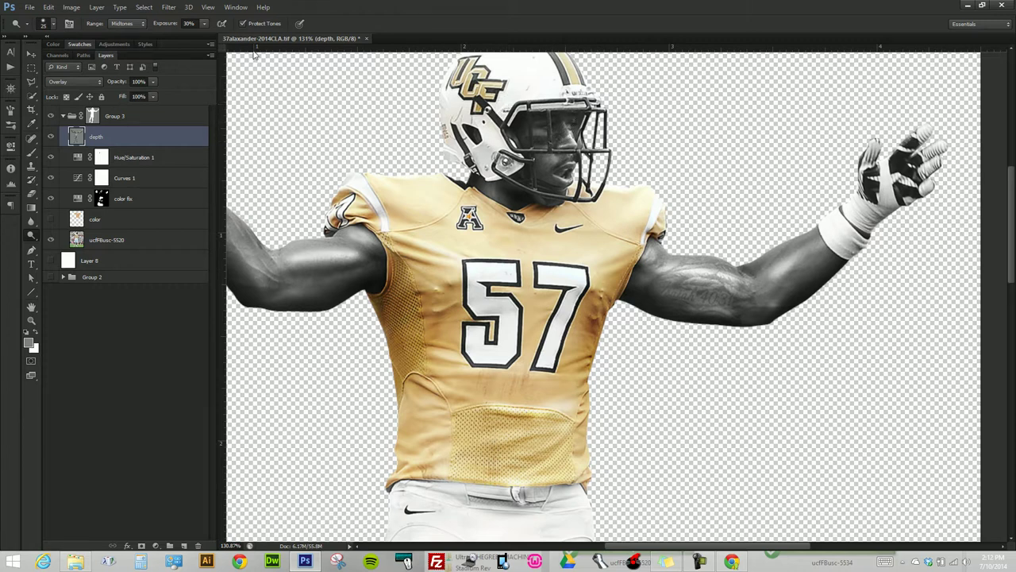
{"action": "key", "text": "bracketleft"}
{"action": "scroll", "coordinate": [581, 131], "scroll_direction": "up", "scroll_amount": 3}
{"action": "scroll", "coordinate": [568, 129], "scroll_direction": "up", "scroll_amount": 2}
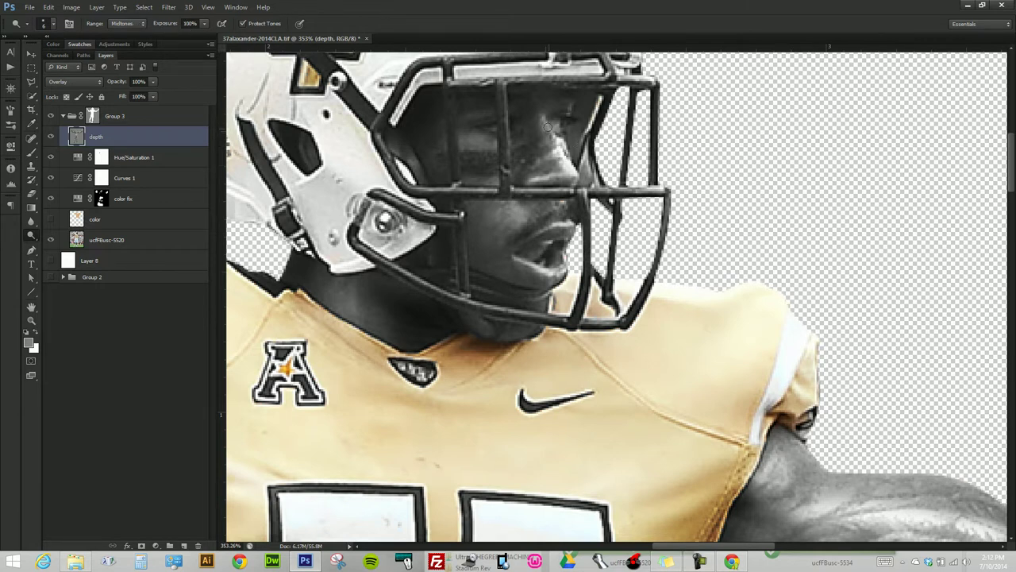
{"action": "left_click_drag", "start_coordinate": [550, 141], "coordinate": [570, 167]}
- Select the color fix mask with a smaller Brush tool, viewing the helmet and both arms
{"action": "scroll", "coordinate": [560, 204], "scroll_direction": "down", "scroll_amount": 1}
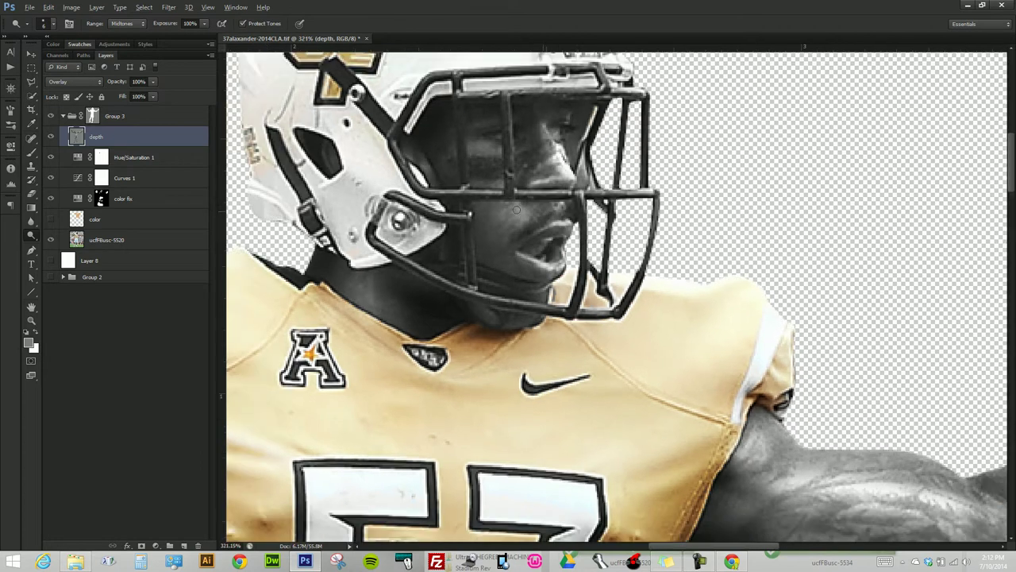
{"action": "left_click", "coordinate": [102, 199]}
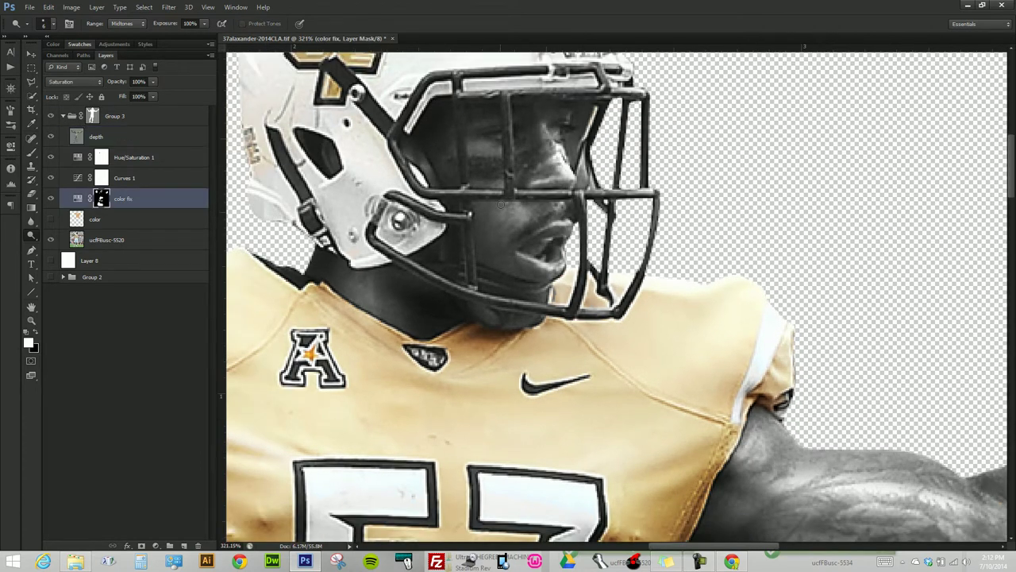
{"action": "key", "text": "b"}
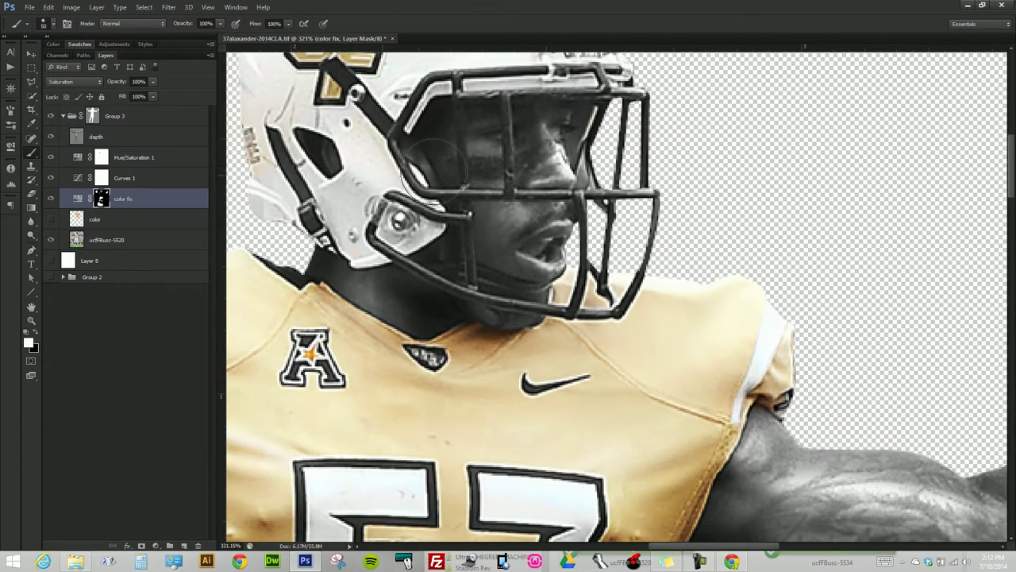
{"action": "key", "text": "["}
{"action": "key", "text": "["}
{"action": "scroll", "coordinate": [543, 328], "scroll_direction": "down", "scroll_amount": 1}
{"action": "scroll", "coordinate": [543, 328], "scroll_direction": "down", "scroll_amount": 1}
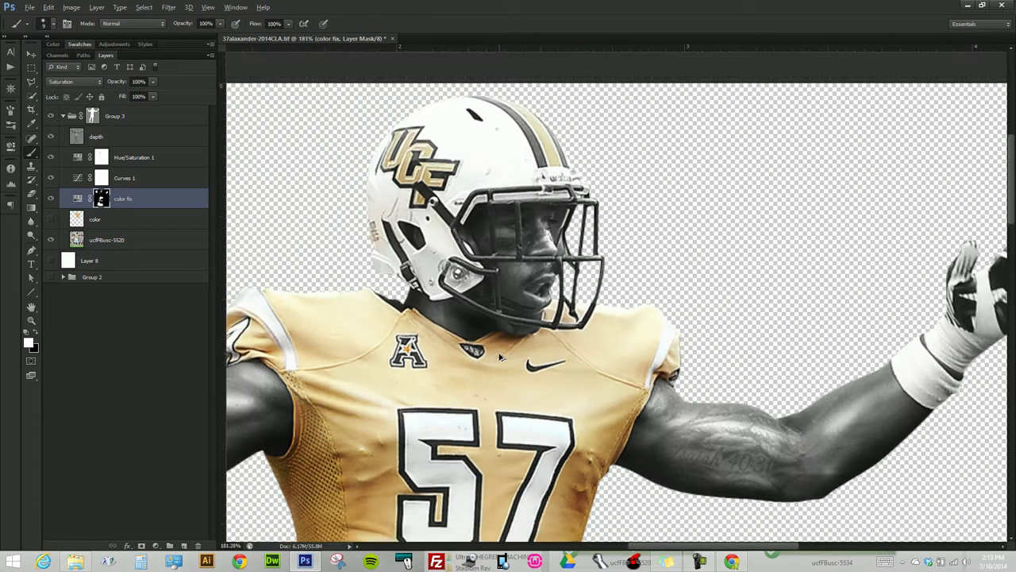
{"action": "scroll", "coordinate": [543, 328], "scroll_direction": "down", "scroll_amount": 1}
{"action": "scroll", "coordinate": [545, 328], "scroll_direction": "down", "scroll_amount": 1}
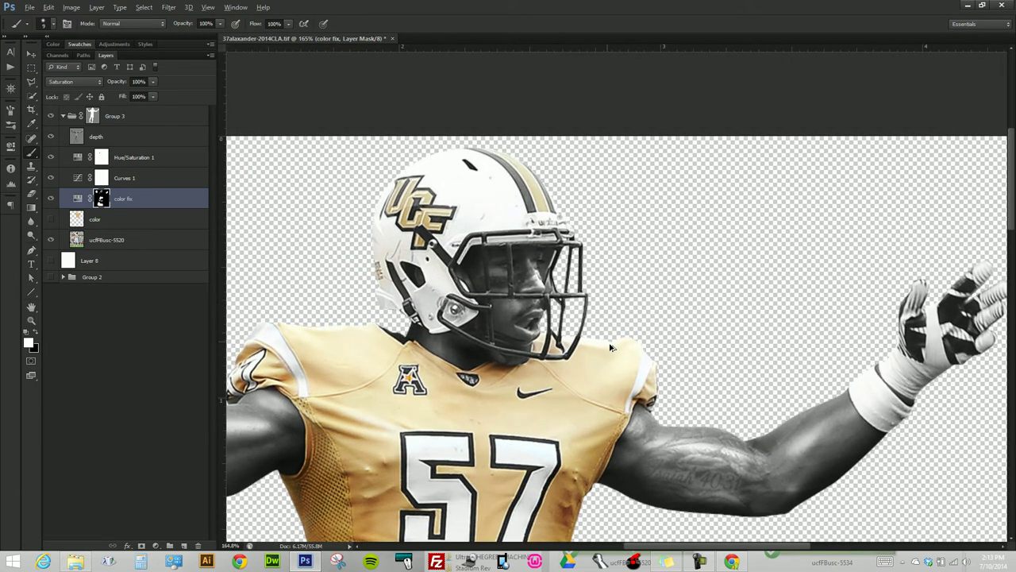
{"action": "scroll", "coordinate": [605, 350], "scroll_direction": "down", "scroll_amount": 1}
{"action": "scroll", "coordinate": [601, 383], "scroll_direction": "down", "scroll_amount": 1}
{"action": "left_click_drag", "start_coordinate": [601, 383], "coordinate": [648, 278]}
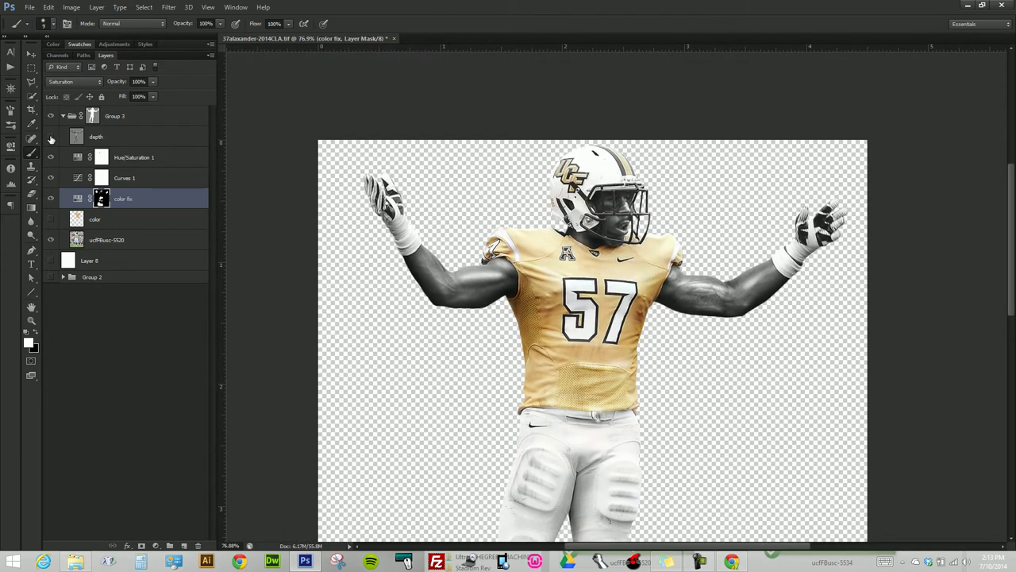
- Toggle the depth layer off and on to compare, leave it visible, and collapse Group 3
{"action": "left_click", "coordinate": [51, 137]}
{"action": "left_click", "coordinate": [51, 138]}
{"action": "left_click", "coordinate": [50, 137]}
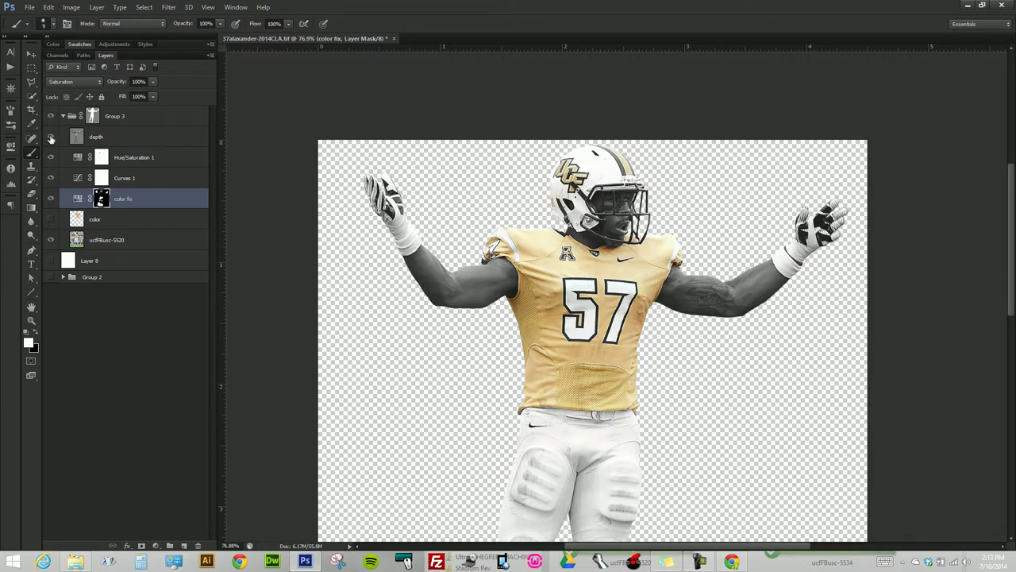
{"action": "left_click", "coordinate": [51, 137]}
{"action": "left_click", "coordinate": [51, 137]}
{"action": "left_click", "coordinate": [51, 137]}
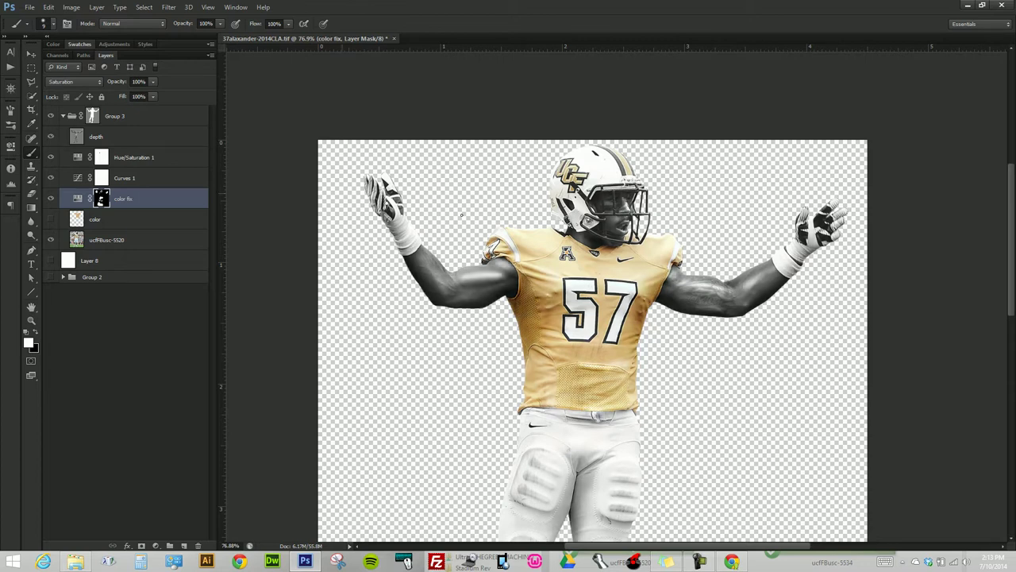
{"action": "scroll", "coordinate": [462, 214], "scroll_direction": "down", "scroll_amount": 2}
{"action": "scroll", "coordinate": [462, 215], "scroll_direction": "down", "scroll_amount": 3}
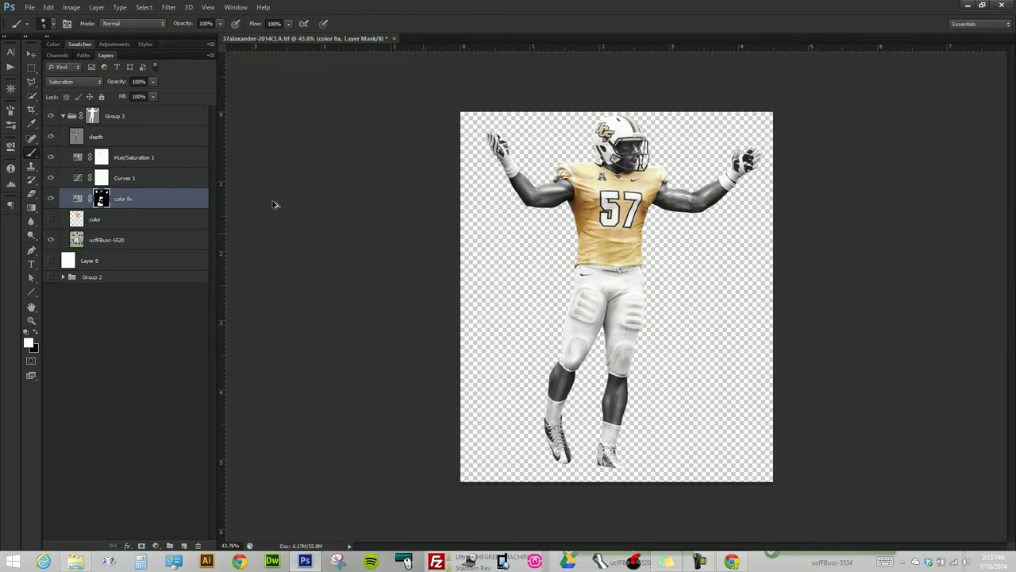
{"action": "left_click", "coordinate": [50, 137]}
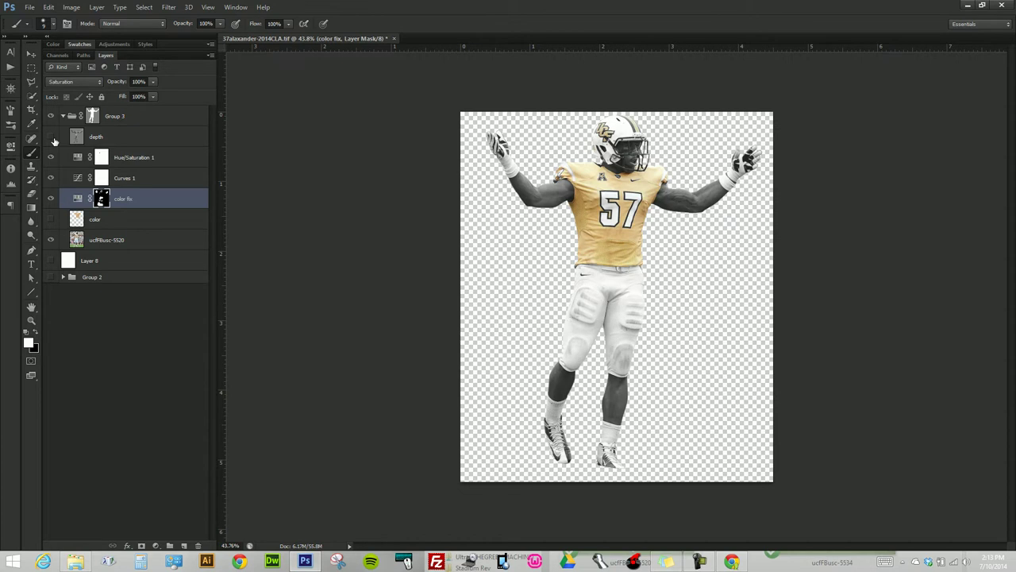
{"action": "left_click", "coordinate": [51, 138]}
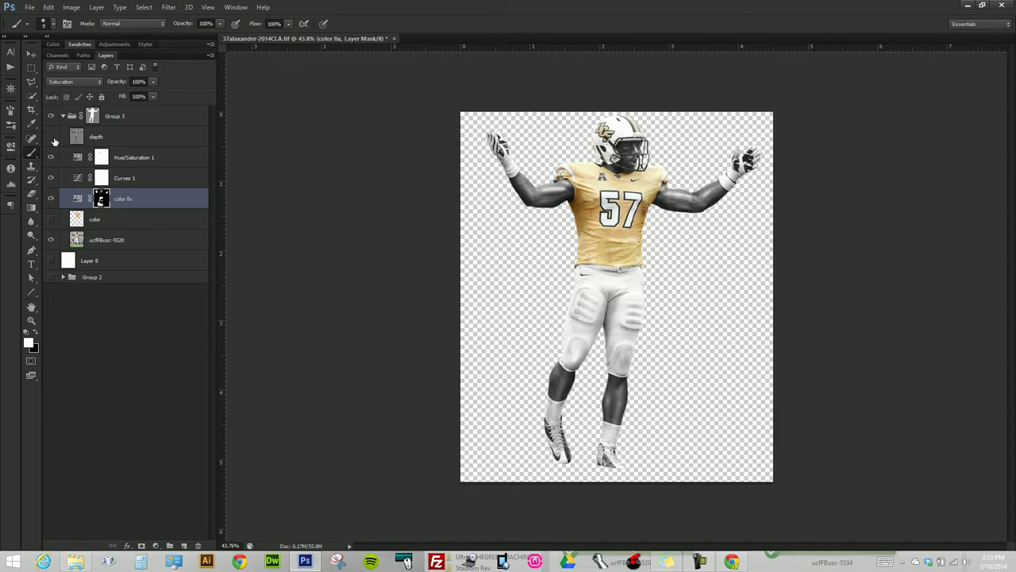
{"action": "left_click", "coordinate": [53, 138]}
{"action": "left_click", "coordinate": [52, 138]}
{"action": "left_click", "coordinate": [64, 118]}
- Save As TIFF named 57gray-2014CLA.tif, accepting the default TIFF Options
{"action": "left_click", "coordinate": [31, 8]}
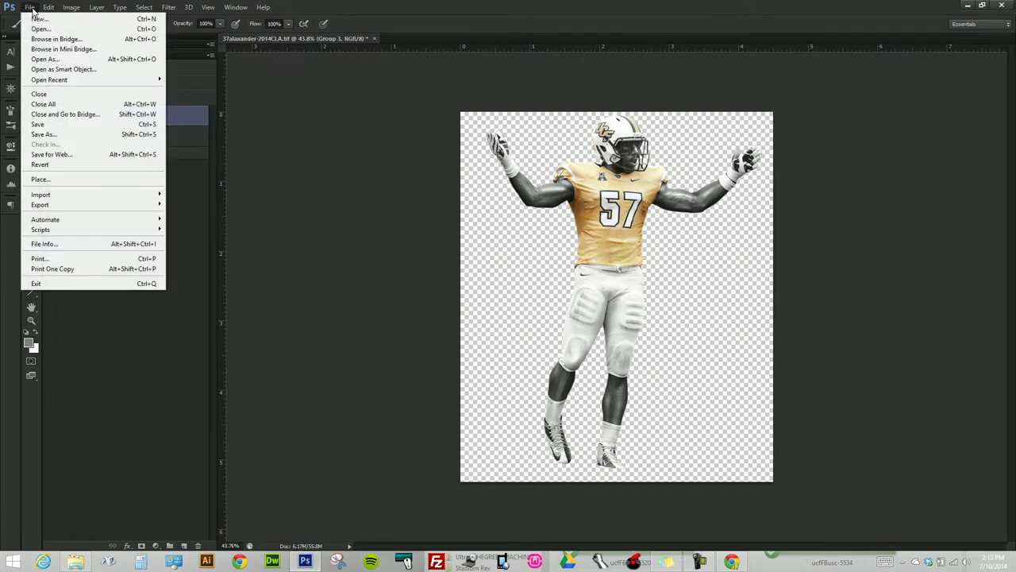
{"action": "left_click", "coordinate": [44, 134]}
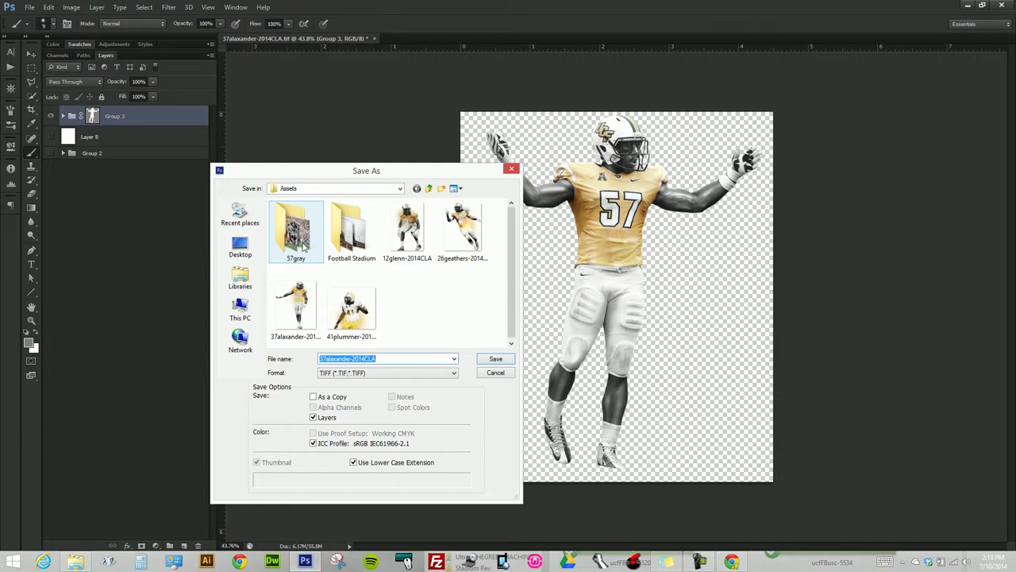
{"action": "left_click", "coordinate": [325, 358]}
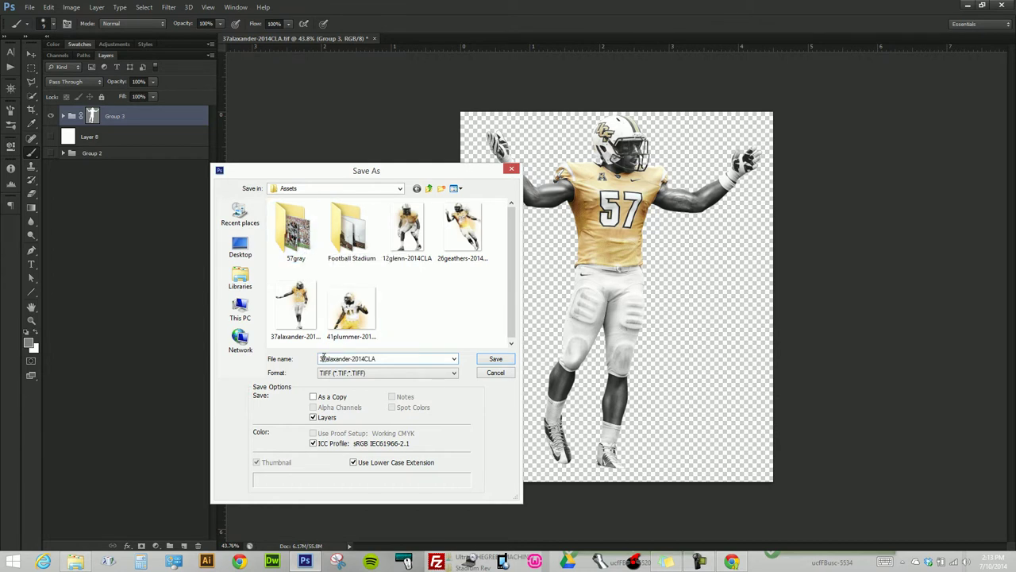
{"action": "type", "text": "5"}
{"action": "left_click_drag", "start_coordinate": [325, 359], "coordinate": [354, 359]}
{"action": "type", "text": "gray-"}
{"action": "left_click", "coordinate": [495, 360]}
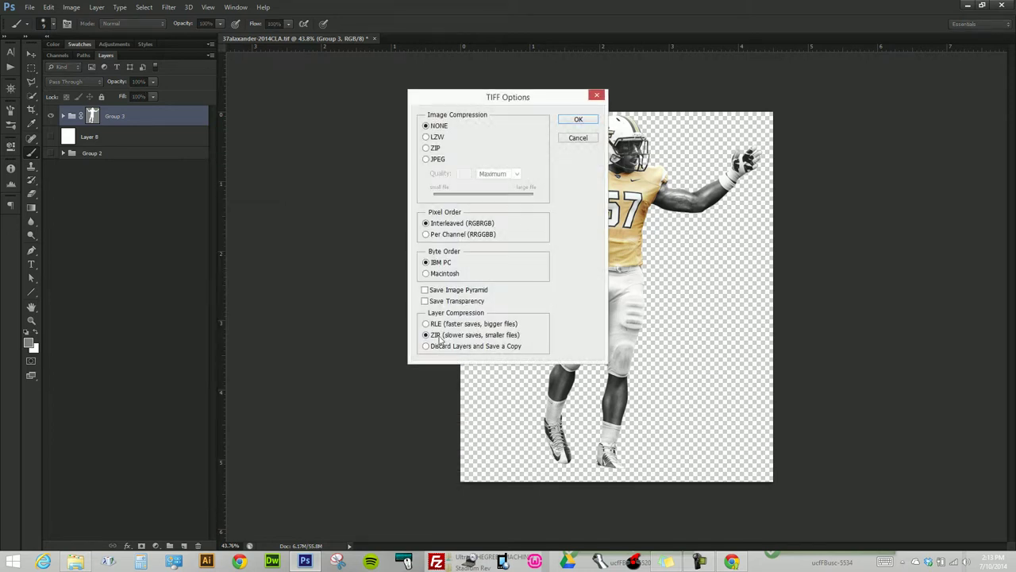
{"action": "left_click", "coordinate": [595, 119]}
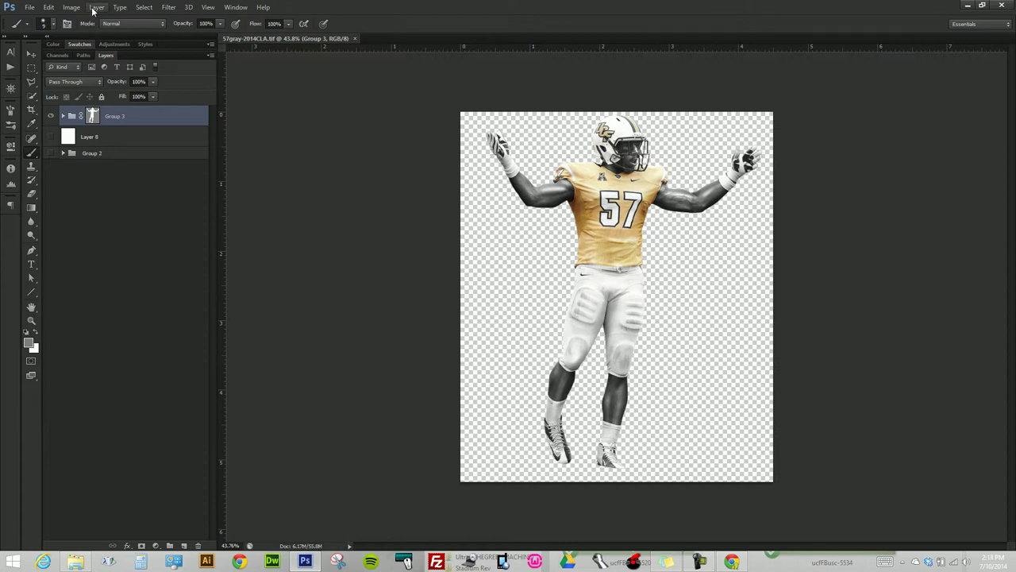
{"action": "left_click", "coordinate": [71, 7]}
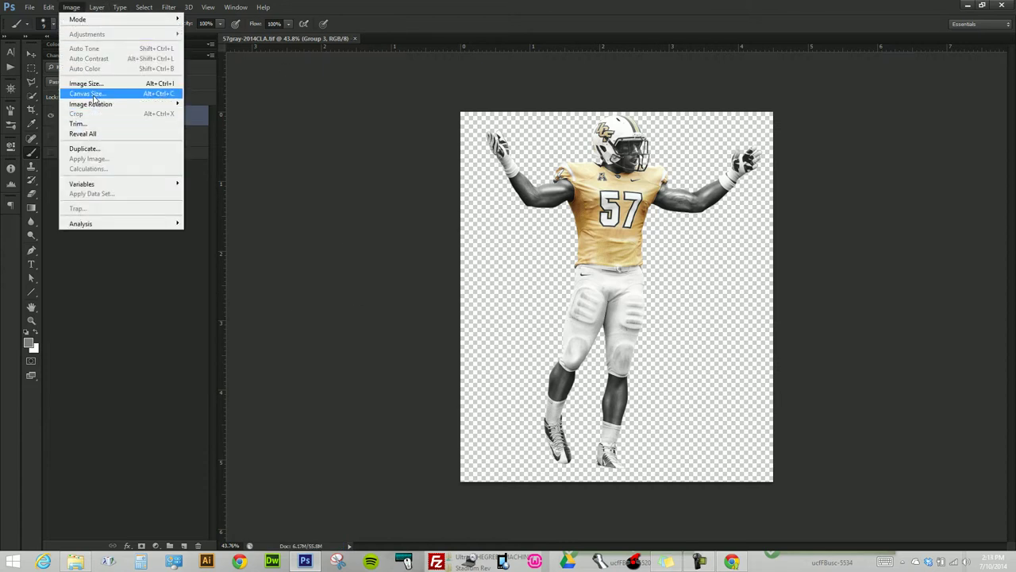
{"action": "left_click", "coordinate": [89, 94]}
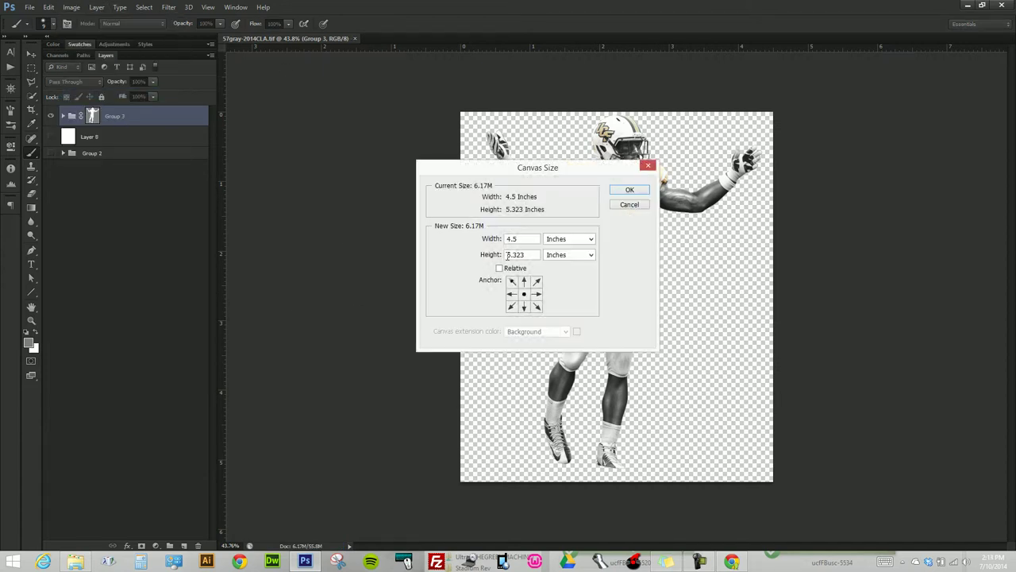
{"action": "type", "text": "10"}
{"action": "type", "text": "10"}
{"action": "left_click", "coordinate": [631, 190]}
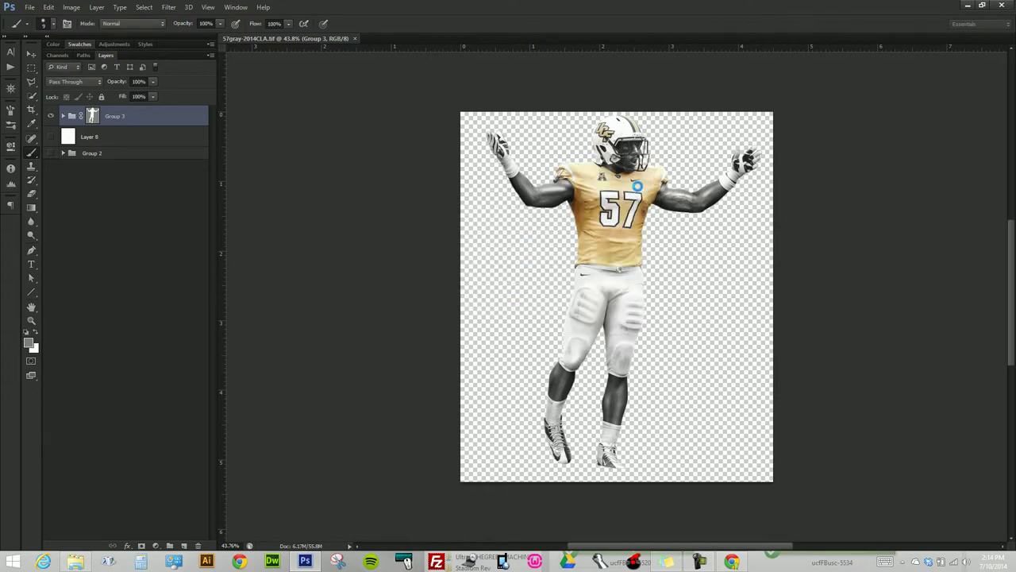
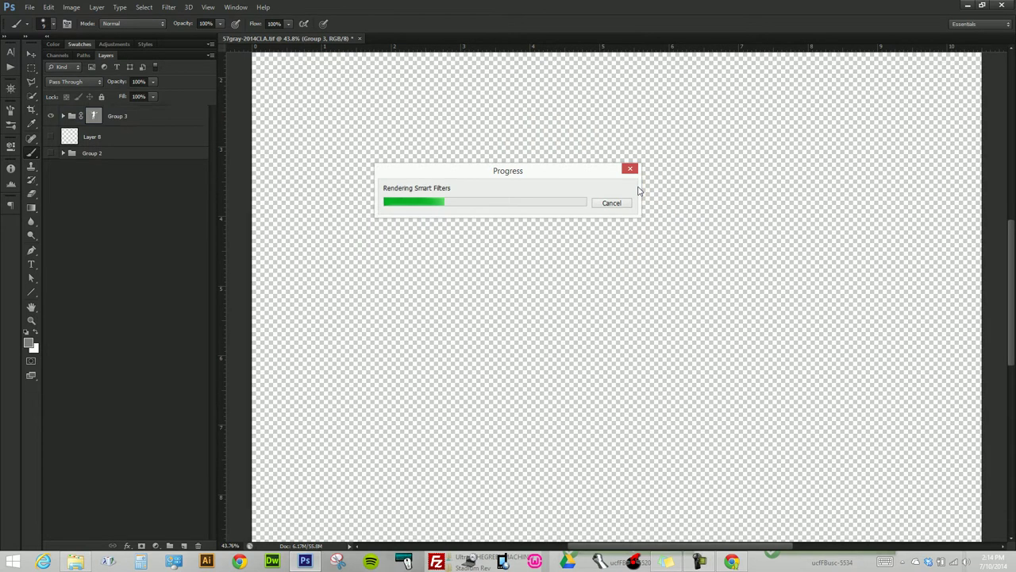
- Expand Group 3, select the color layer and toggle its visibility to compare
{"action": "left_click", "coordinate": [63, 116]}
{"action": "left_click", "coordinate": [97, 226]}
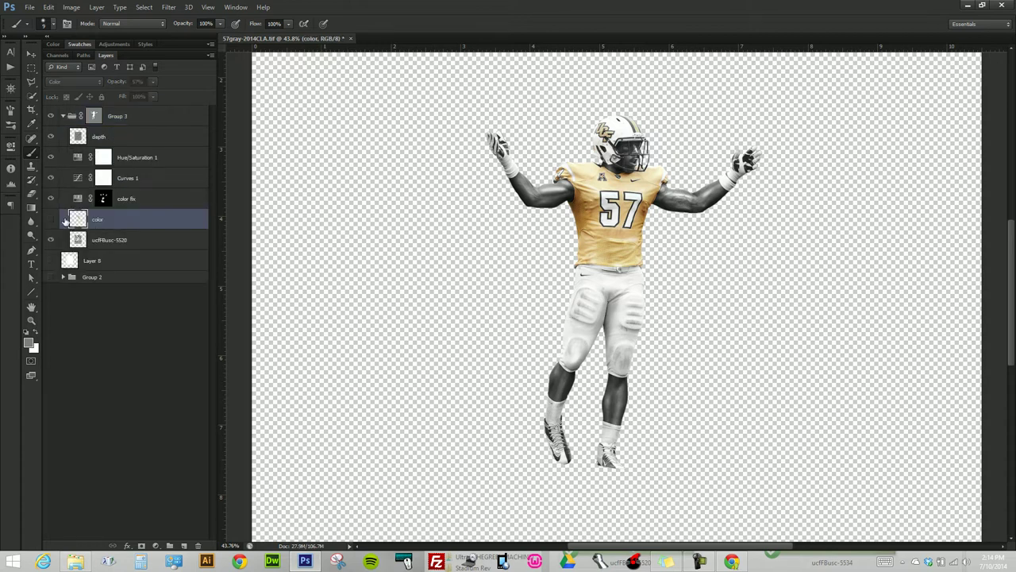
{"action": "left_click", "coordinate": [50, 219]}
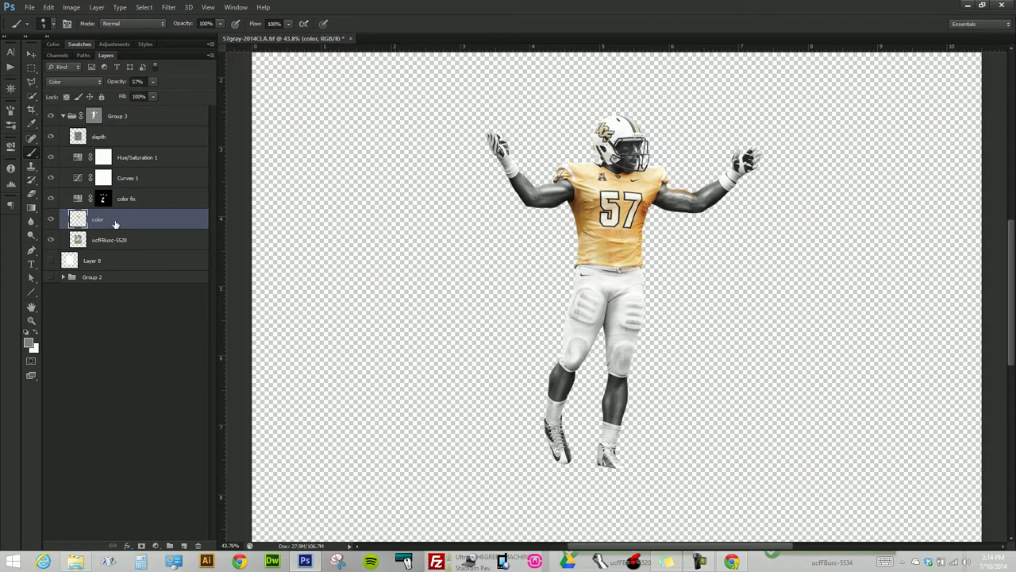
- Try the color layer in Normal mode at 100% opacity, moved to the top of the stack
{"action": "left_click", "coordinate": [83, 82]}
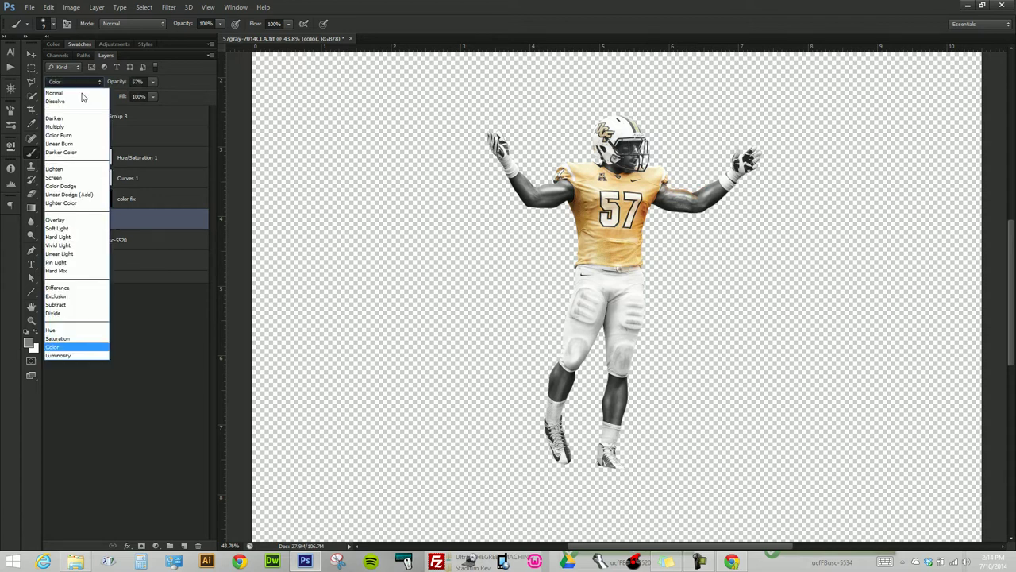
{"action": "left_click", "coordinate": [82, 94]}
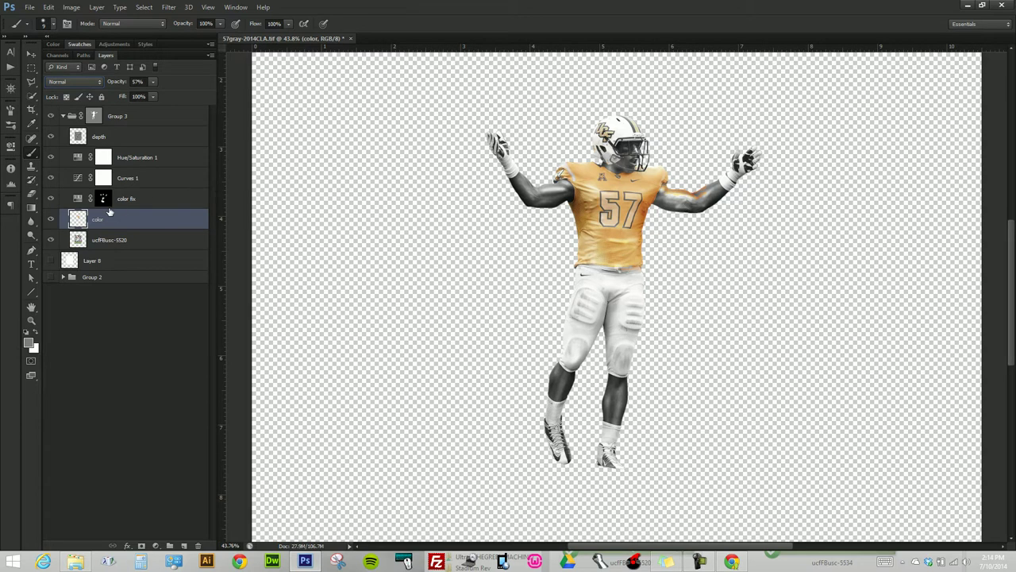
{"action": "left_click", "coordinate": [138, 82]}
{"action": "type", "text": "100"}
{"action": "key", "text": "Return"}
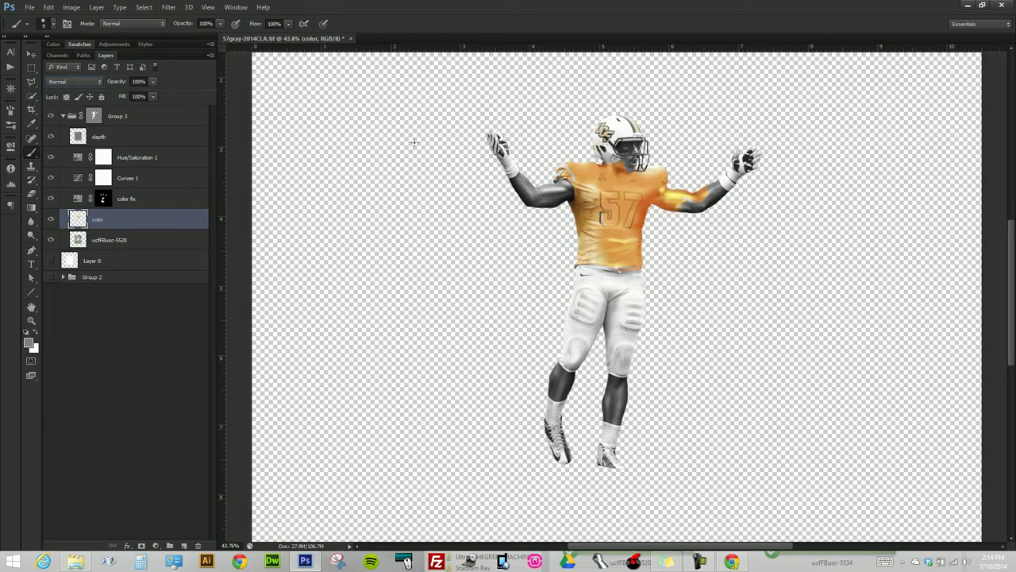
{"action": "left_click_drag", "start_coordinate": [170, 216], "coordinate": [167, 115]}
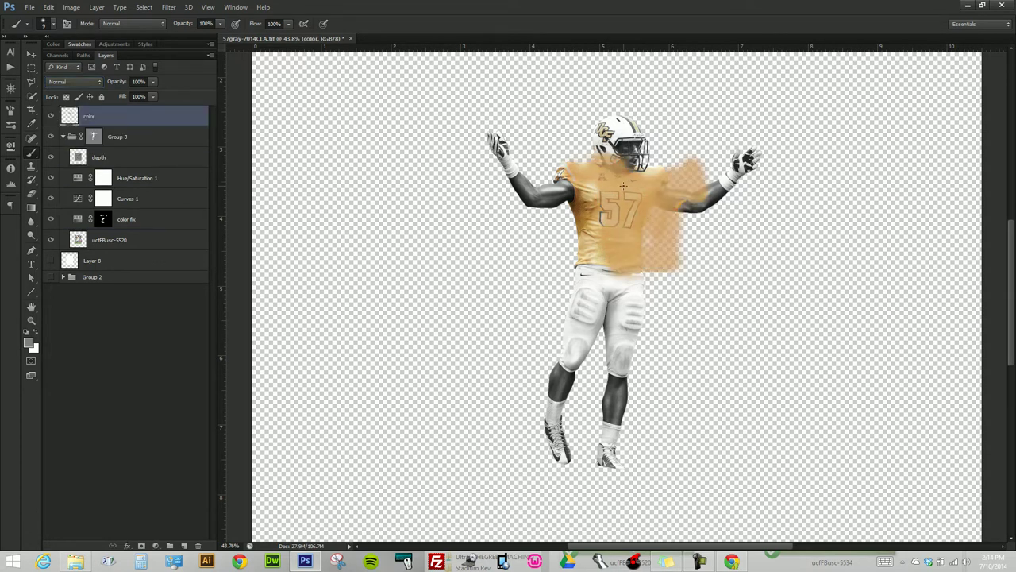
- Sample the jersey's tan gold, then revert the color layer to Color mode at 57% in Group 3
{"action": "key", "text": "i"}
{"action": "left_click", "coordinate": [679, 169]}
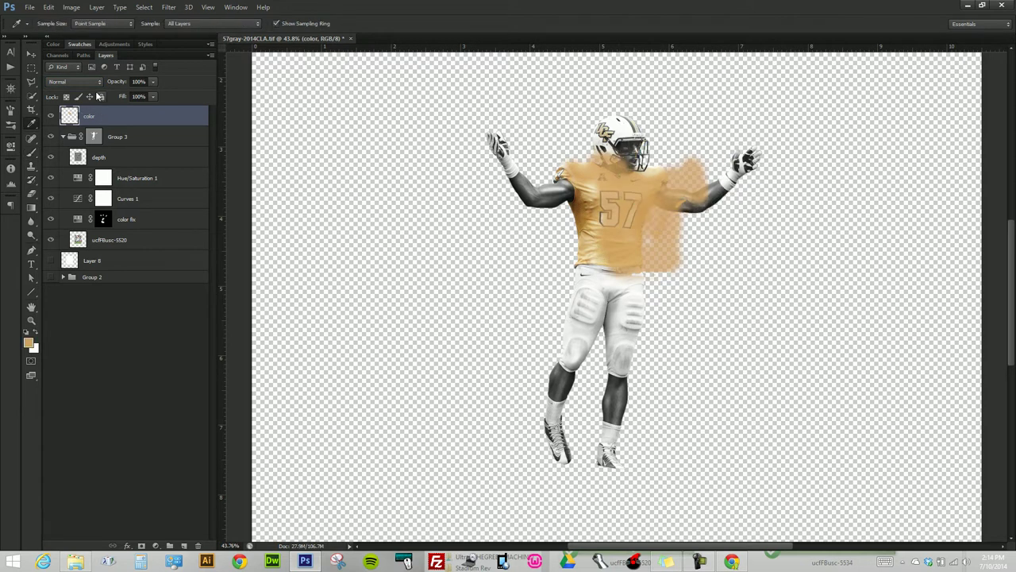
{"action": "key", "text": "ctrl+bracketleft"}
{"action": "key", "text": "ctrl+bracketleft"}
{"action": "key", "text": "ctrl+bracketleft"}
{"action": "key", "text": "5"}
{"action": "key", "text": "7"}
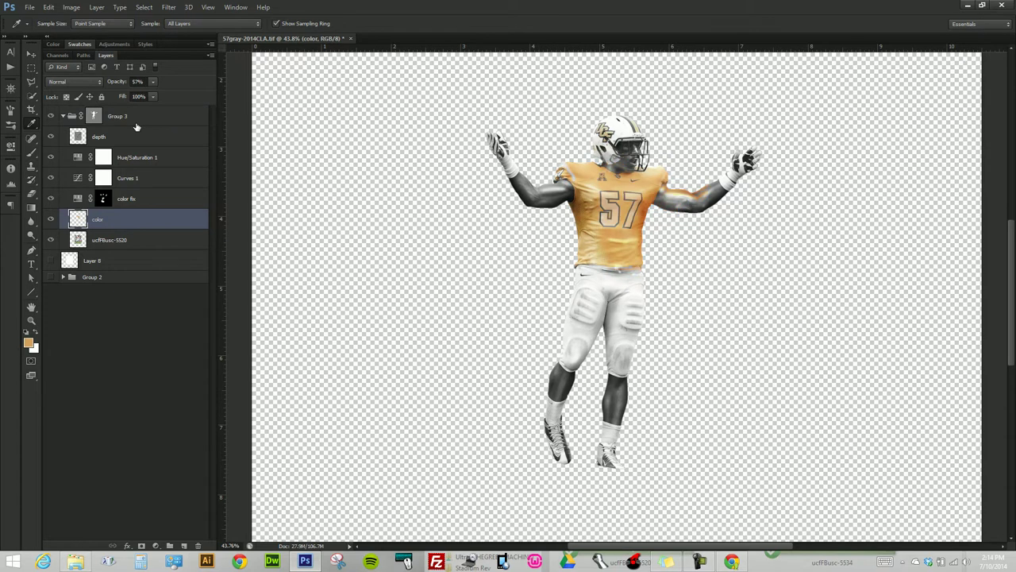
{"action": "left_click", "coordinate": [136, 124]}
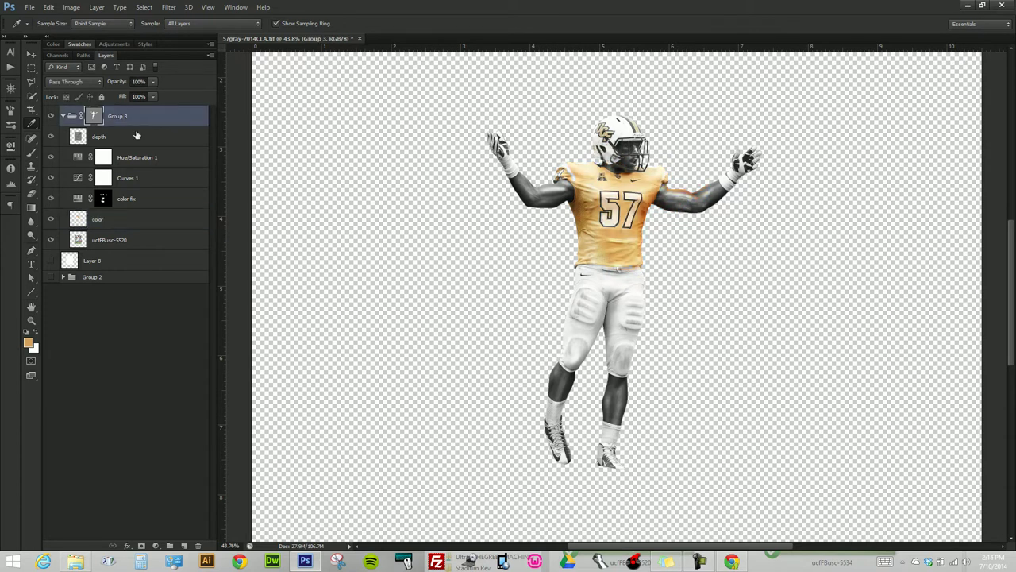
{"action": "left_click", "coordinate": [125, 217]}
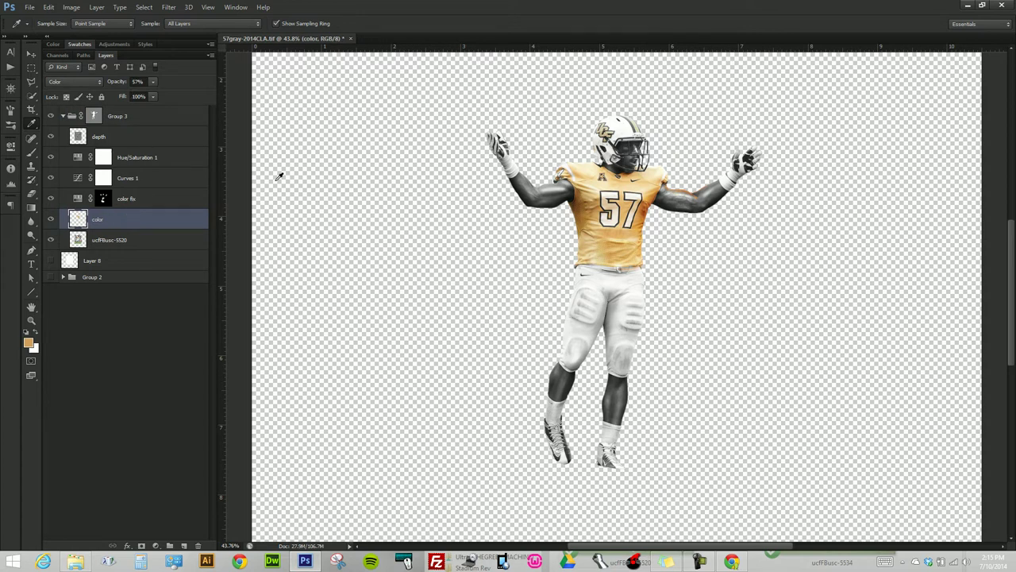
{"action": "scroll", "coordinate": [700, 205], "scroll_direction": "up", "scroll_amount": 2}
{"action": "scroll", "coordinate": [715, 195], "scroll_direction": "up", "scroll_amount": 2}
{"action": "scroll", "coordinate": [628, 152], "scroll_direction": "up", "scroll_amount": 2}
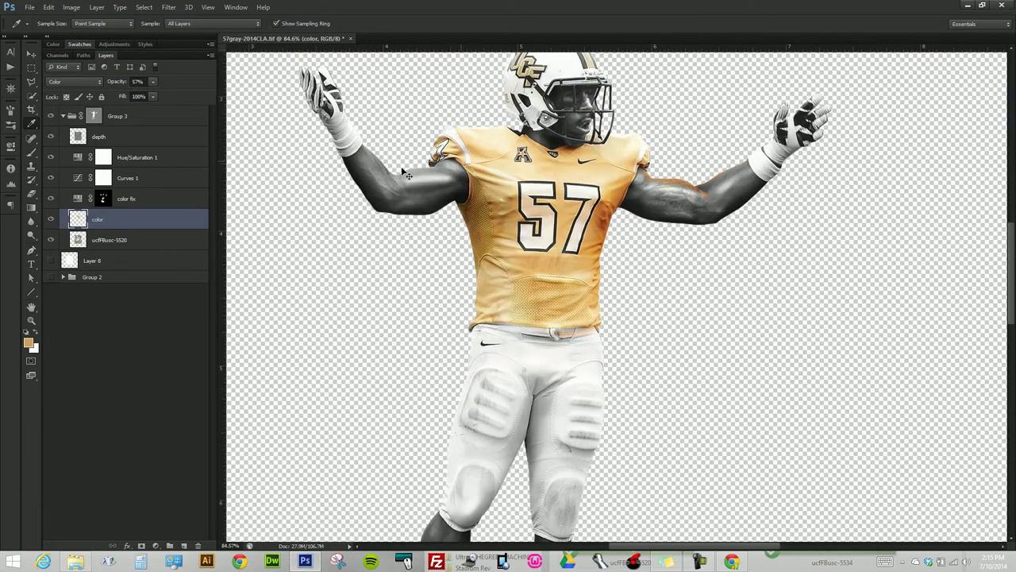
- Nudge the gold tint on the color layer down into line with the jersey
{"action": "key", "text": "v"}
{"action": "mouse_move", "coordinate": [571, 191]}
{"action": "left_mouse_down"}
{"action": "mouse_move", "coordinate": [498, 228]}
{"action": "mouse_move", "coordinate": [540, 205]}
{"action": "mouse_move", "coordinate": [576, 264]}
{"action": "left_mouse_up"}
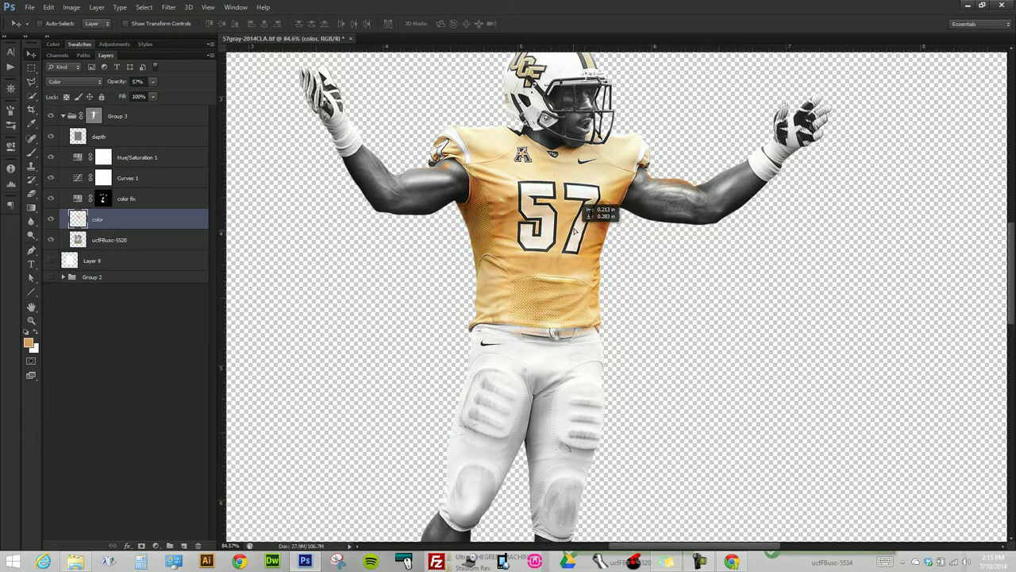
{"action": "left_click_drag", "start_coordinate": [574, 237], "coordinate": [572, 234]}
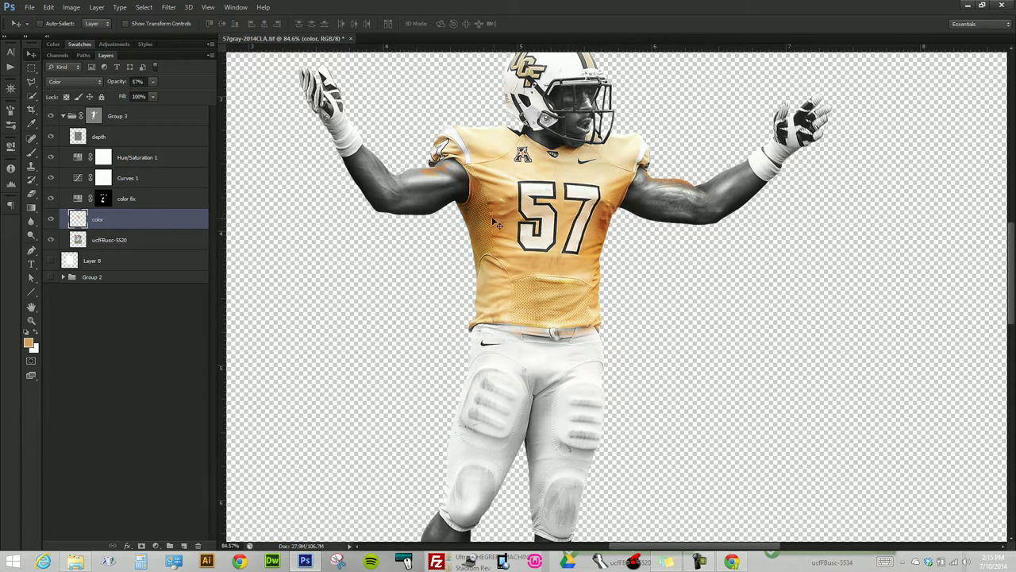
- Erase stray tint from the right arm and the belt and waistband with a 200 eraser
{"action": "key", "text": "e"}
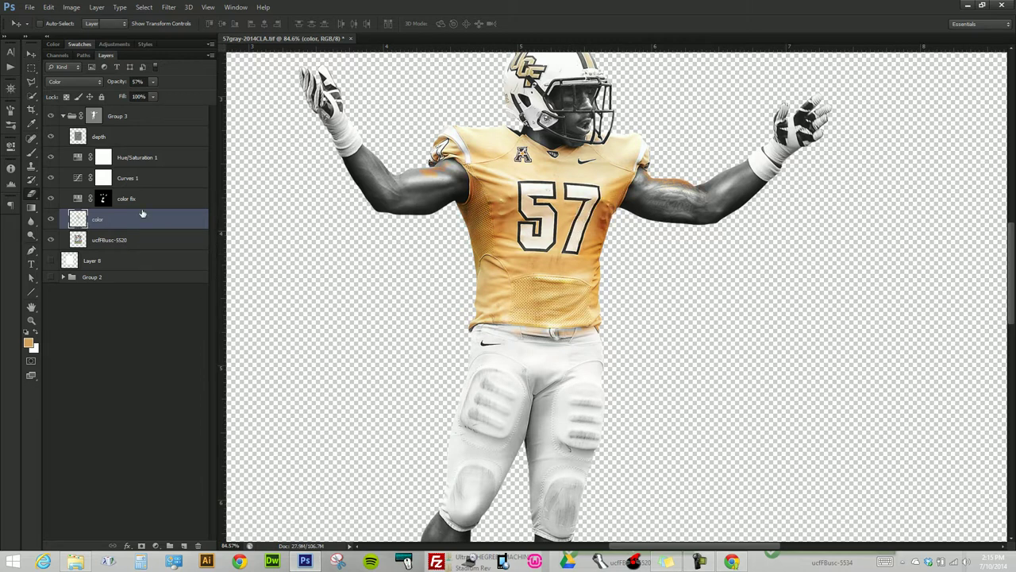
{"action": "key", "text": "bracketleft"}
{"action": "key", "text": "bracketleft"}
{"action": "key", "text": "bracketleft"}
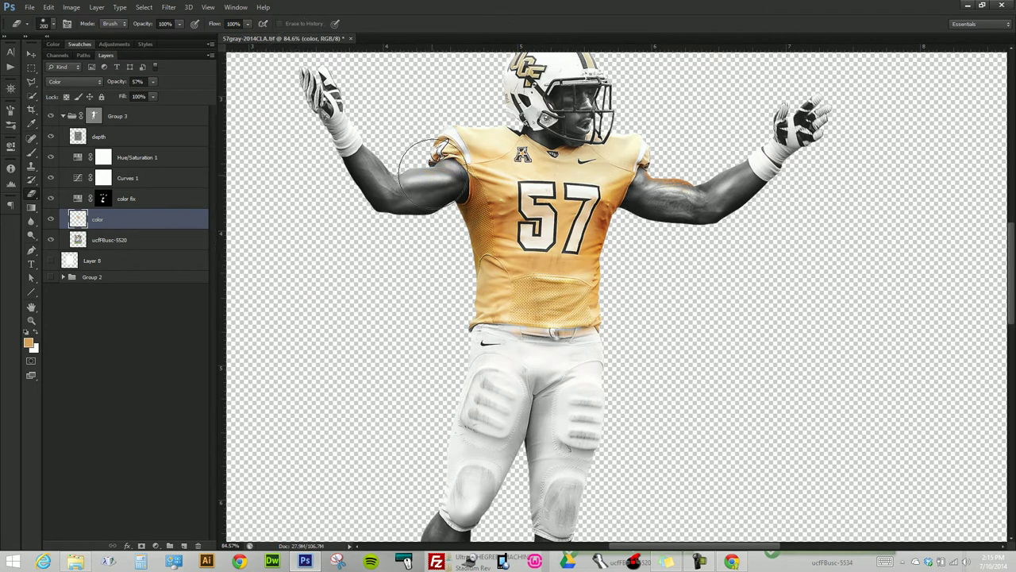
{"action": "left_click_drag", "start_coordinate": [675, 181], "coordinate": [748, 204]}
{"action": "left_click_drag", "start_coordinate": [586, 357], "coordinate": [488, 352]}
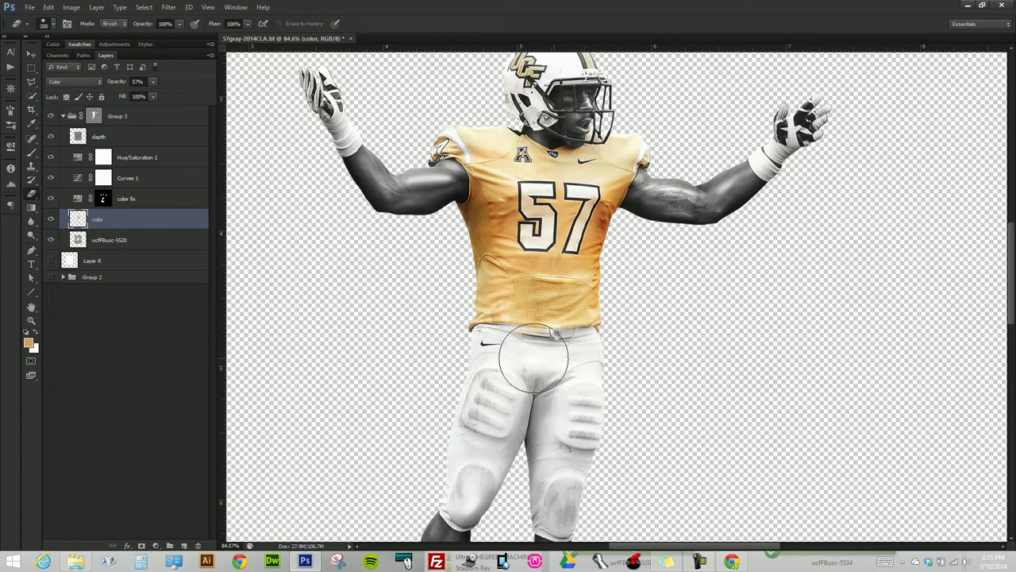
- Enlarge the brush, then set the eraser size to 70
{"action": "key", "text": "b"}
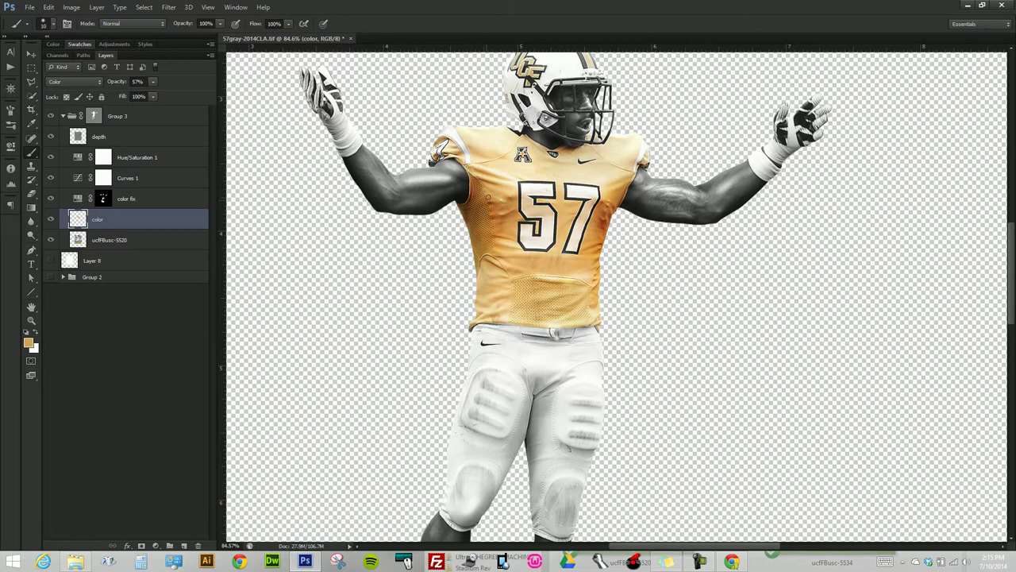
{"action": "key", "text": "bracketright"}
{"action": "key", "text": "bracketright"}
{"action": "key", "text": "bracketright"}
{"action": "key", "text": "bracketright"}
{"action": "key", "text": "bracketright"}
{"action": "key", "text": "bracketright"}
{"action": "scroll", "coordinate": [606, 344], "scroll_direction": "down", "scroll_amount": 3}
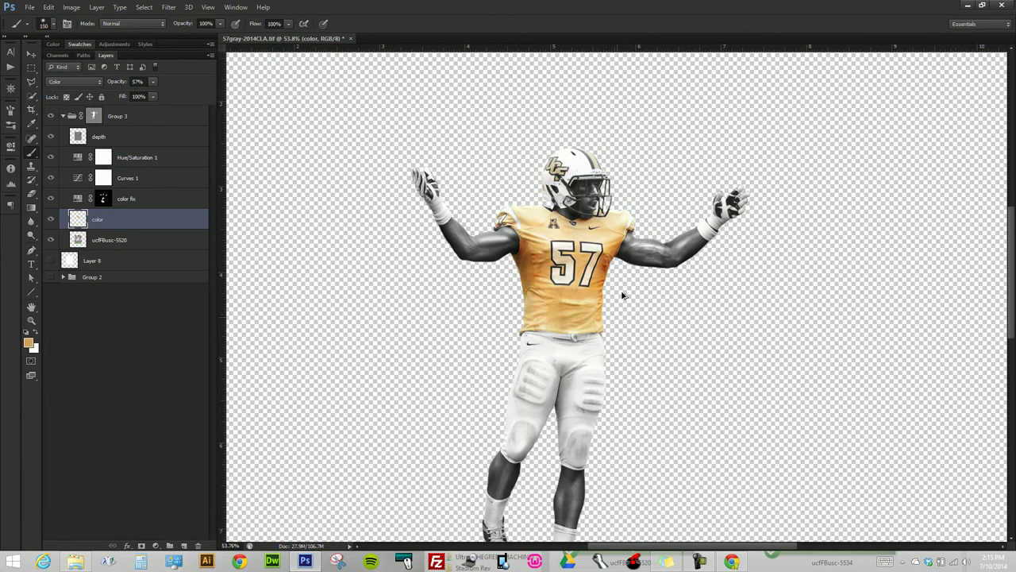
{"action": "scroll", "coordinate": [622, 295], "scroll_direction": "up", "scroll_amount": 2}
{"action": "scroll", "coordinate": [622, 295], "scroll_direction": "up", "scroll_amount": 2}
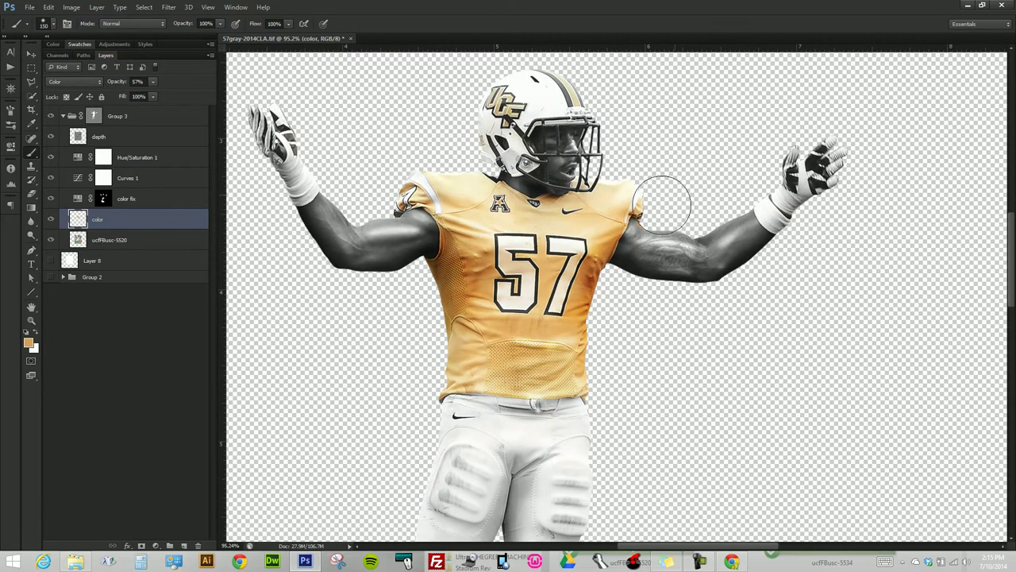
{"action": "key", "text": "e"}
{"action": "key", "text": "bracketleft"}
{"action": "key", "text": "bracketleft"}
{"action": "key", "text": "bracketleft"}
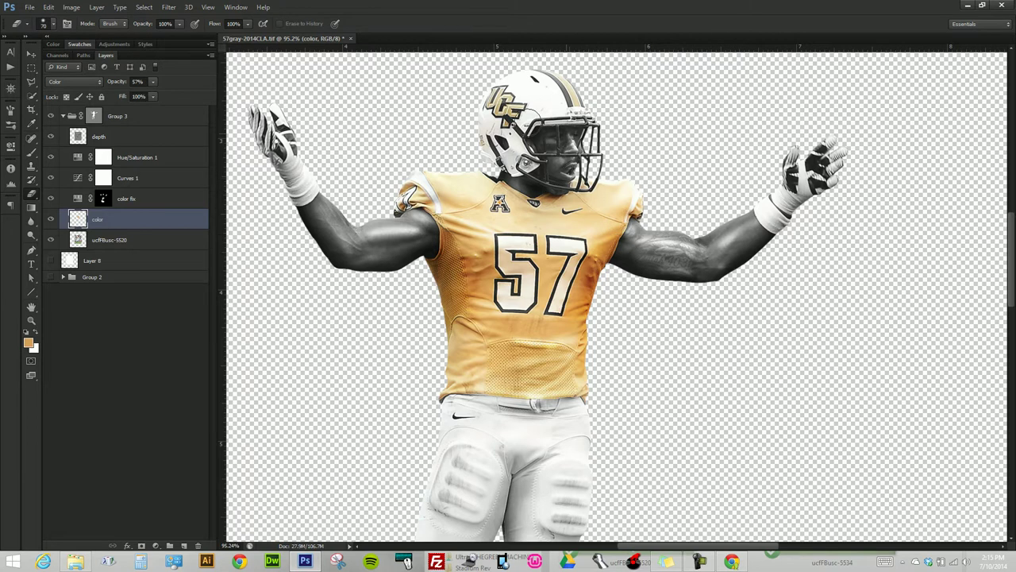
{"action": "scroll", "coordinate": [579, 108], "scroll_direction": "up", "scroll_amount": 2}
{"action": "scroll", "coordinate": [578, 108], "scroll_direction": "up", "scroll_amount": 2}
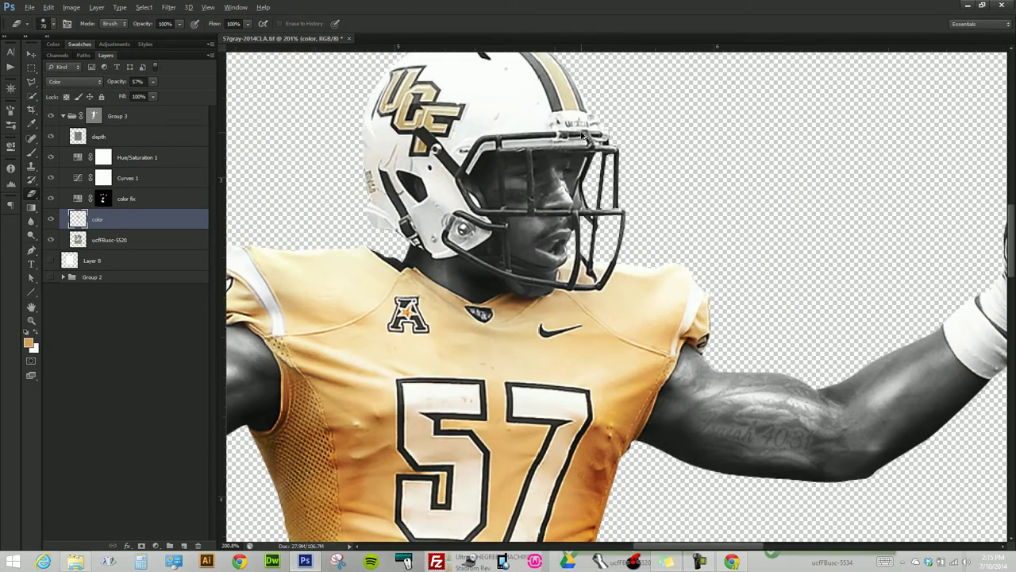
{"action": "scroll", "coordinate": [578, 108], "scroll_direction": "up", "scroll_amount": 2}
- Shrink the brush to 15 and scroll the view down the cutout
{"action": "key", "text": "b"}
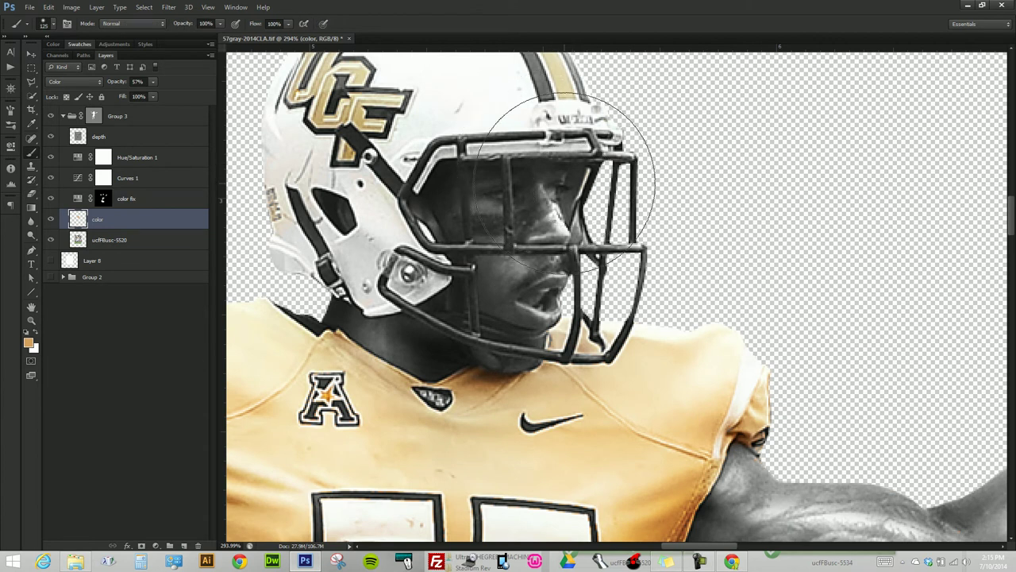
{"action": "key", "text": "bracketleft"}
{"action": "key", "text": "bracketleft"}
{"action": "key", "text": "bracketleft"}
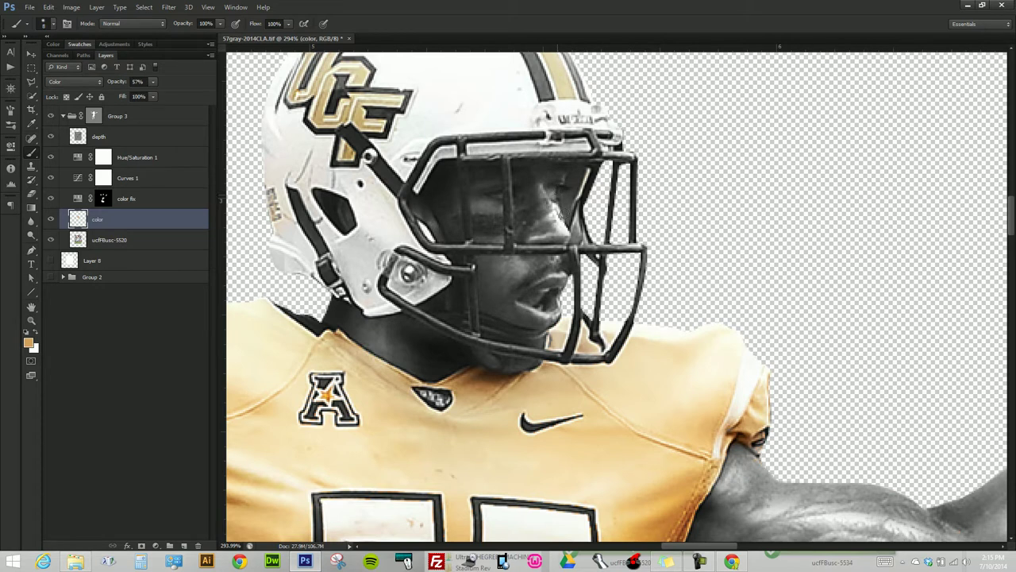
{"action": "scroll", "coordinate": [644, 255], "scroll_direction": "down", "scroll_amount": 3}
{"action": "scroll", "coordinate": [644, 254], "scroll_direction": "down", "scroll_amount": 1}
{"action": "scroll", "coordinate": [644, 255], "scroll_direction": "down", "scroll_amount": 1}
{"action": "scroll", "coordinate": [644, 255], "scroll_direction": "down", "scroll_amount": 1}
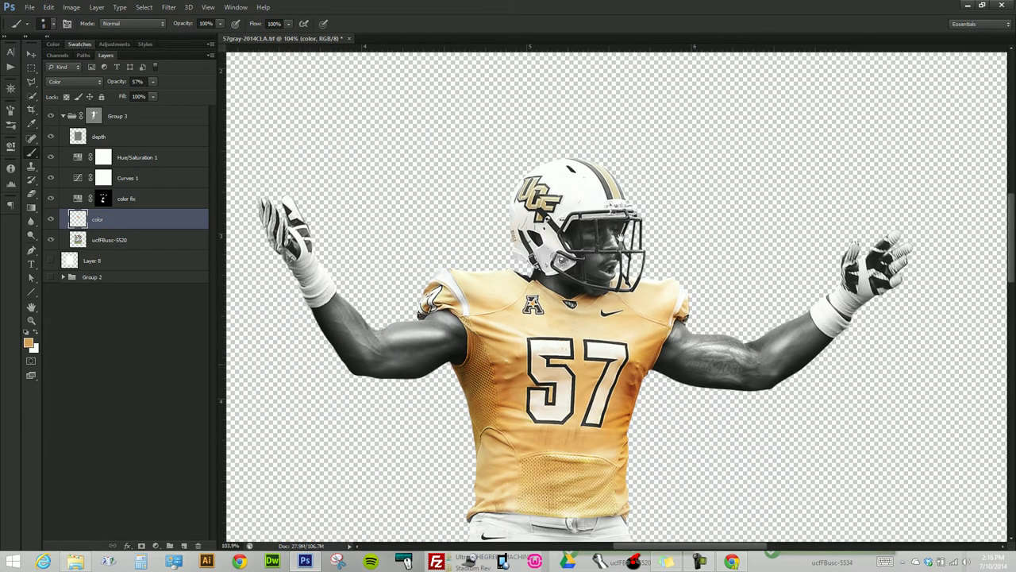
{"action": "scroll", "coordinate": [641, 247], "scroll_direction": "down", "scroll_amount": 1}
{"action": "scroll", "coordinate": [642, 247], "scroll_direction": "down", "scroll_amount": 1}
{"action": "scroll", "coordinate": [642, 247], "scroll_direction": "down", "scroll_amount": 2}
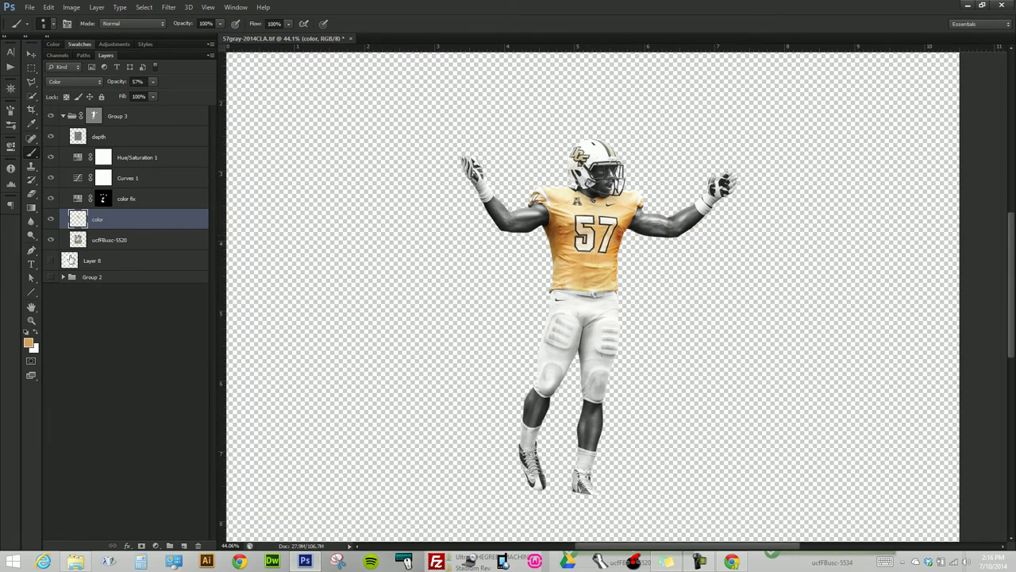
- Hide player 57's Group 3, show Group 2 and shift player 37 to the right
{"action": "left_click", "coordinate": [64, 277]}
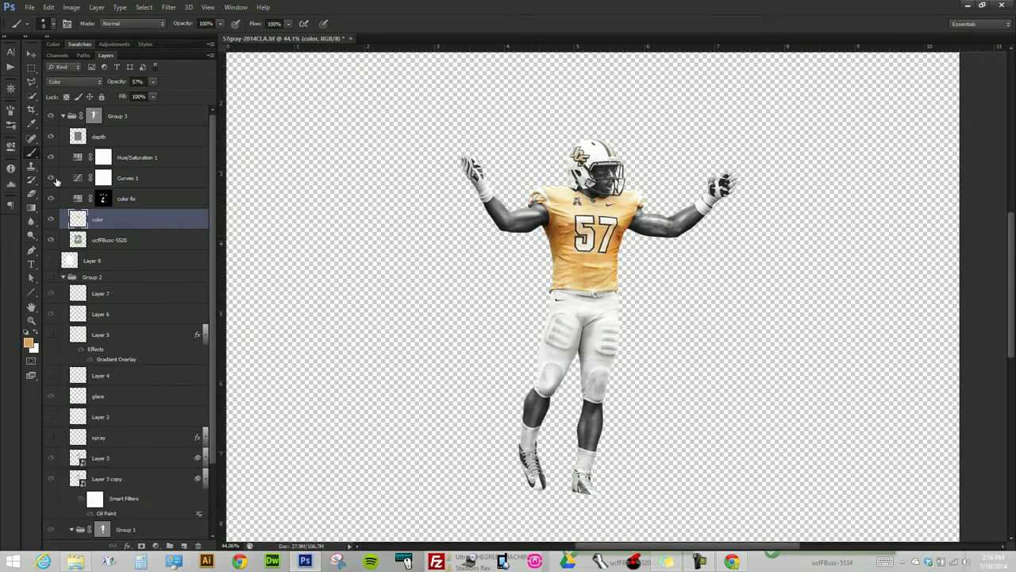
{"action": "left_click", "coordinate": [63, 116]}
{"action": "left_click", "coordinate": [51, 116]}
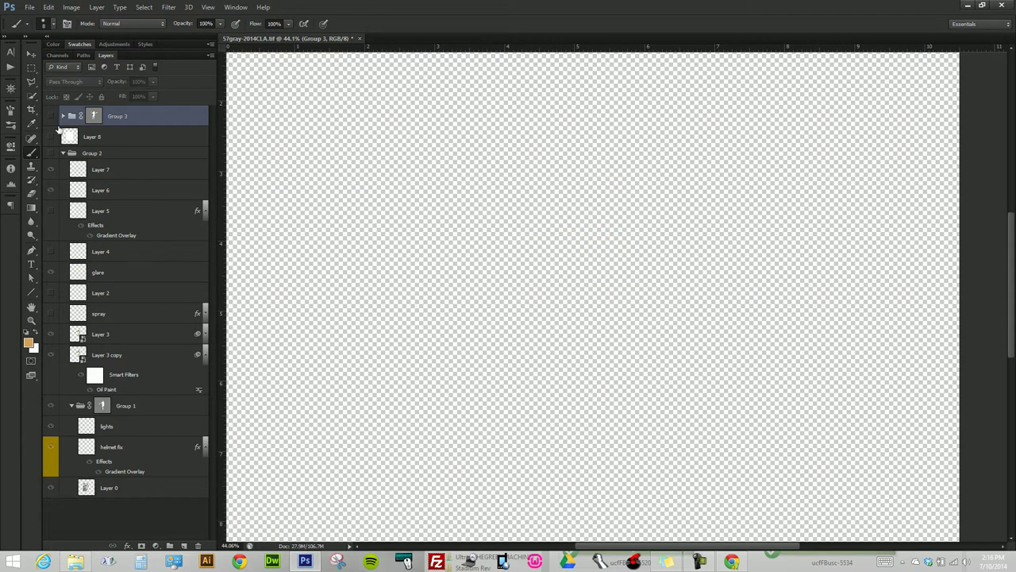
{"action": "left_click", "coordinate": [50, 153]}
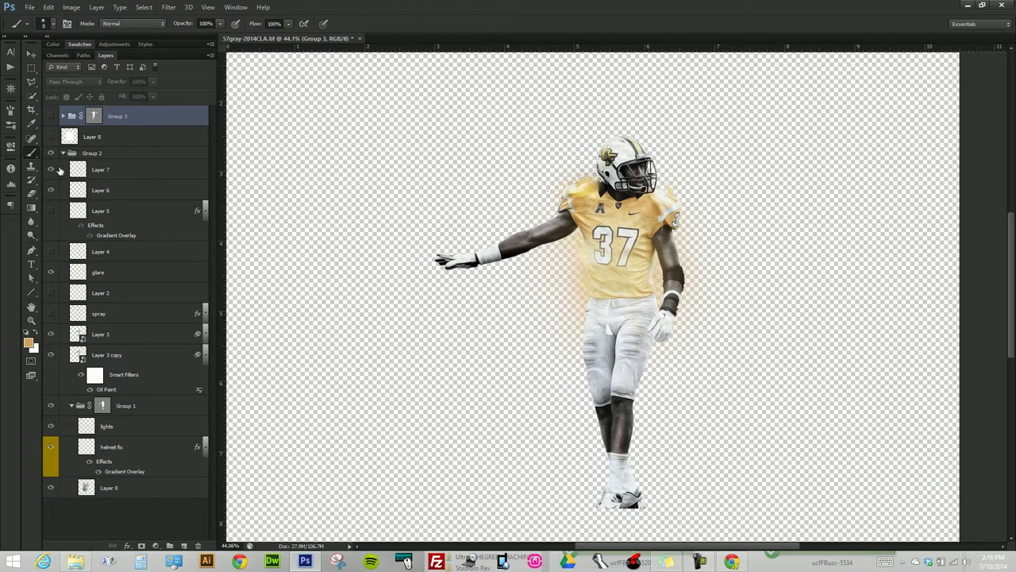
{"action": "left_click", "coordinate": [61, 155]}
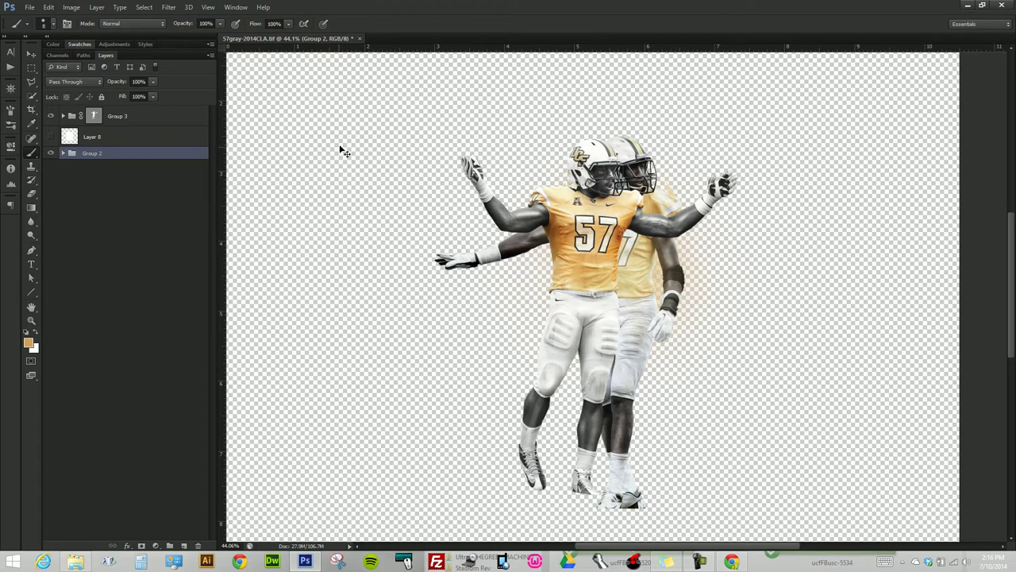
{"action": "key", "text": "v"}
{"action": "left_click_drag", "start_coordinate": [699, 238], "coordinate": [820, 233]}
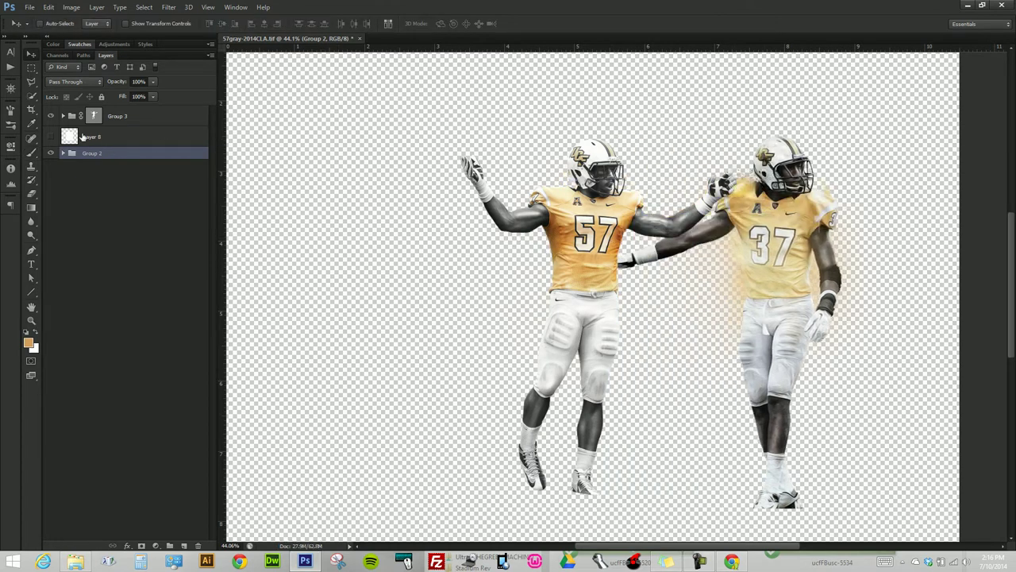
- Expand Group 3 and lower the color layer's opacity to 13%
{"action": "left_click", "coordinate": [76, 118]}
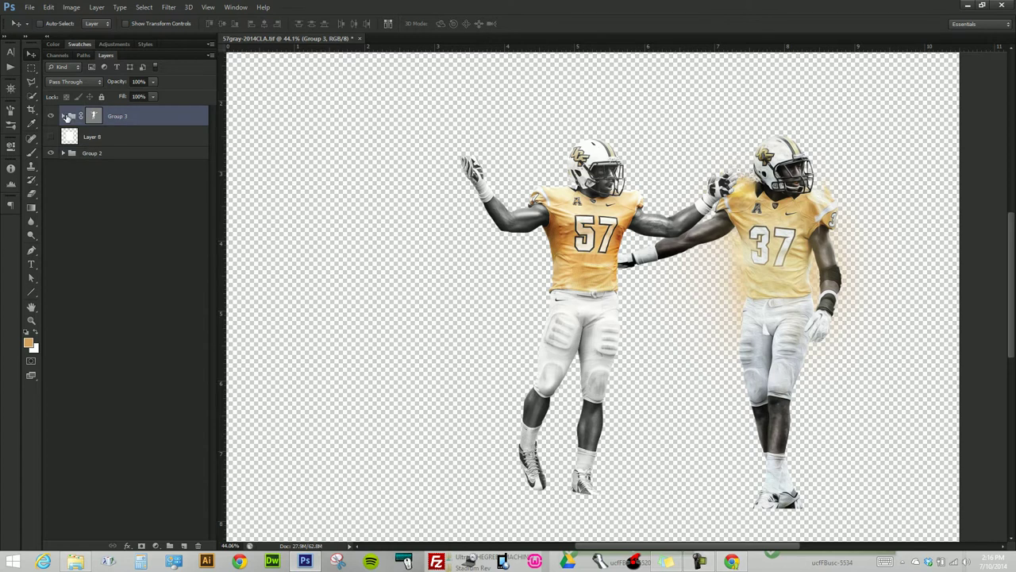
{"action": "left_click", "coordinate": [64, 116]}
{"action": "left_click", "coordinate": [111, 217]}
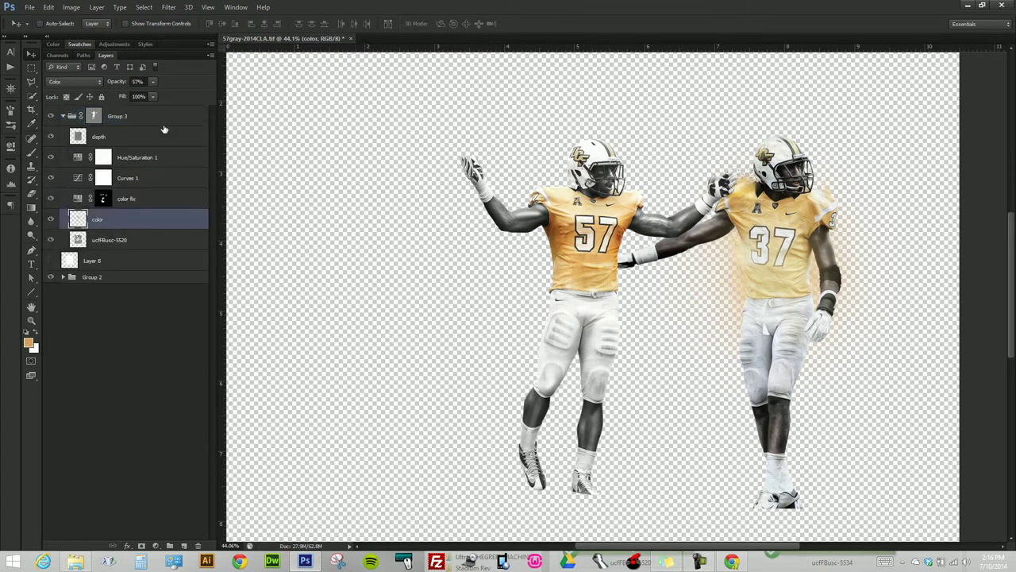
{"action": "left_click_drag", "start_coordinate": [120, 84], "coordinate": [98, 92]}
- Toggle the color fix adjustment, then set Hue/Saturation 1 opacity to 92%
{"action": "left_click", "coordinate": [155, 201]}
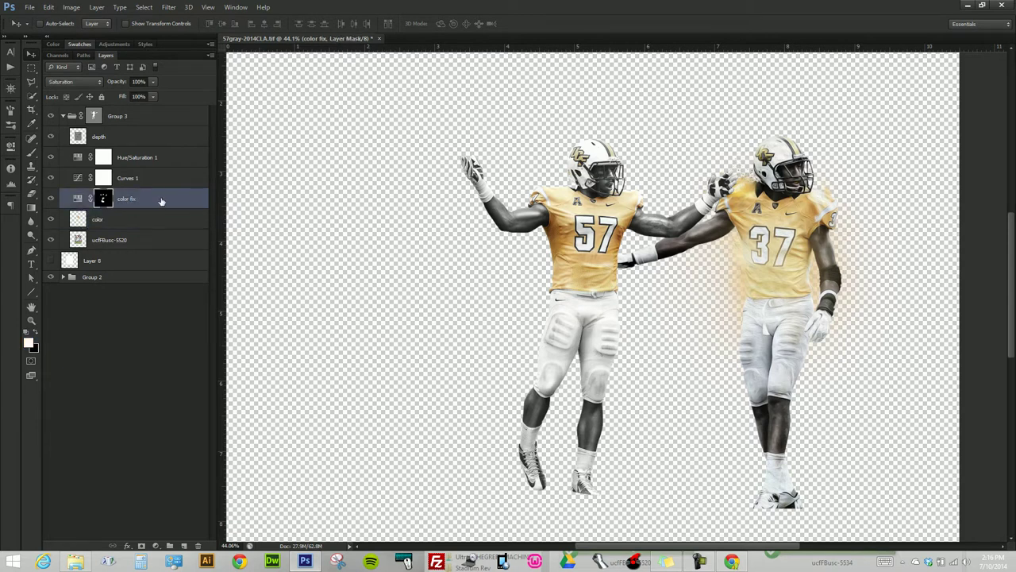
{"action": "left_click", "coordinate": [51, 157]}
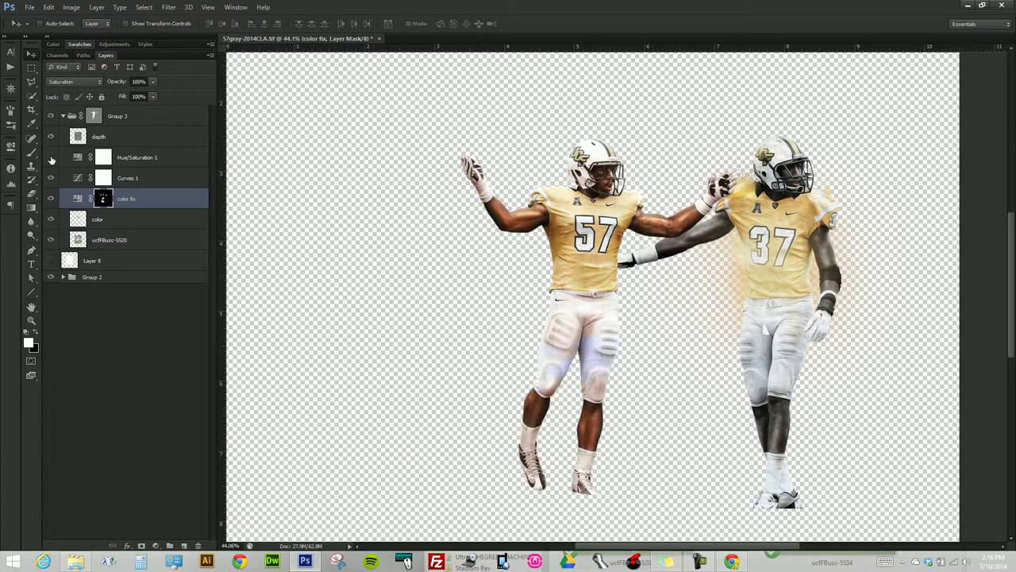
{"action": "left_click", "coordinate": [146, 159]}
{"action": "left_click", "coordinate": [116, 84]}
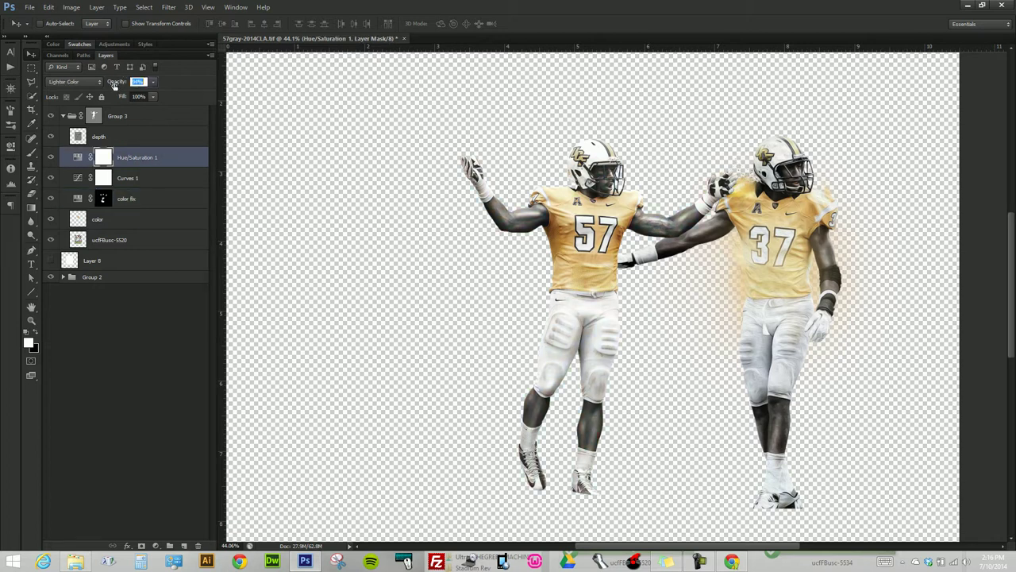
{"action": "left_click_drag", "start_coordinate": [115, 84], "coordinate": [110, 87]}
{"action": "scroll", "coordinate": [672, 254], "scroll_direction": "up", "scroll_amount": 3}
{"action": "scroll", "coordinate": [671, 254], "scroll_direction": "up", "scroll_amount": 3}
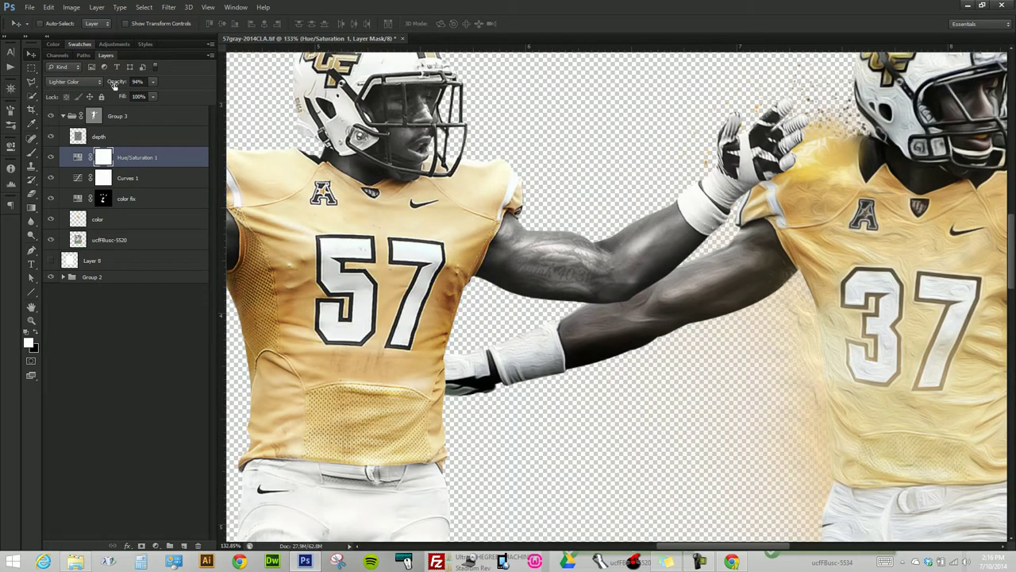
{"action": "left_click_drag", "start_coordinate": [115, 85], "coordinate": [114, 86]}
{"action": "left_click_drag", "start_coordinate": [114, 84], "coordinate": [113, 85]}
- Scroll down the Layers panel and hide player 37's Group 2
{"action": "scroll", "coordinate": [647, 276], "scroll_direction": "down", "scroll_amount": 1}
{"action": "scroll", "coordinate": [647, 277], "scroll_direction": "down", "scroll_amount": 2}
{"action": "scroll", "coordinate": [648, 277], "scroll_direction": "down", "scroll_amount": 1}
{"action": "scroll", "coordinate": [648, 276], "scroll_direction": "down", "scroll_amount": 1}
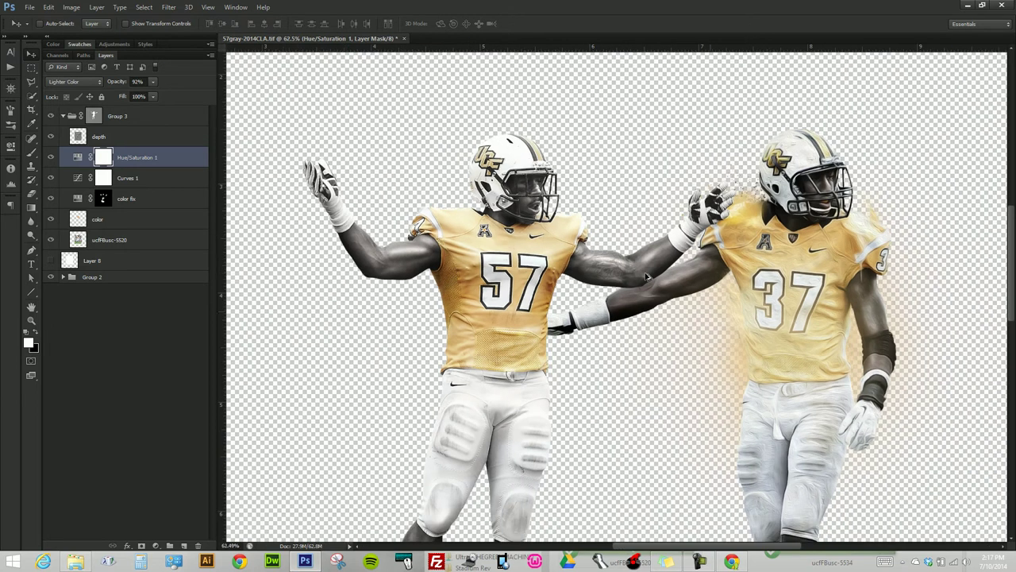
{"action": "scroll", "coordinate": [647, 276], "scroll_direction": "down", "scroll_amount": 1}
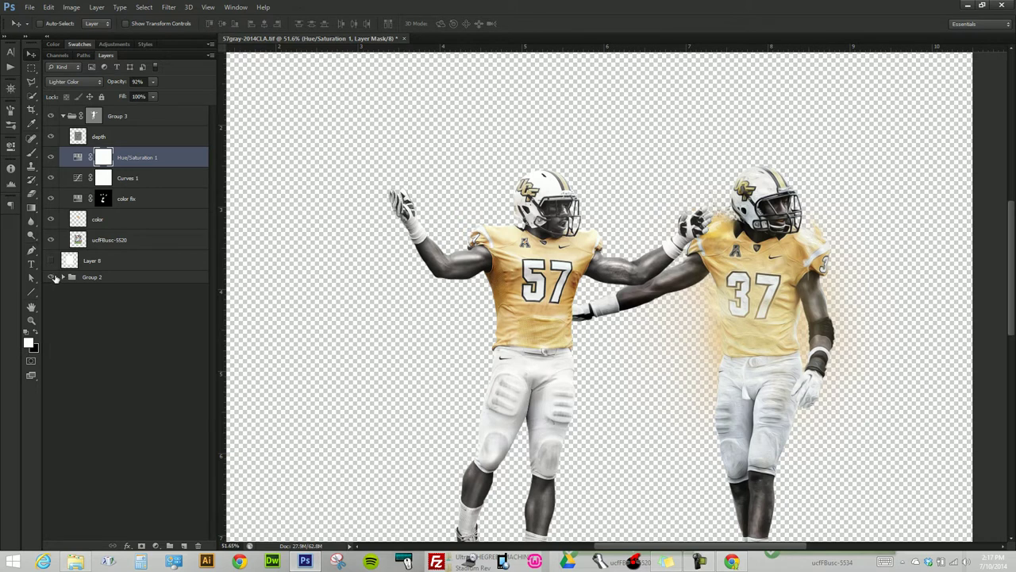
{"action": "left_click", "coordinate": [52, 277]}
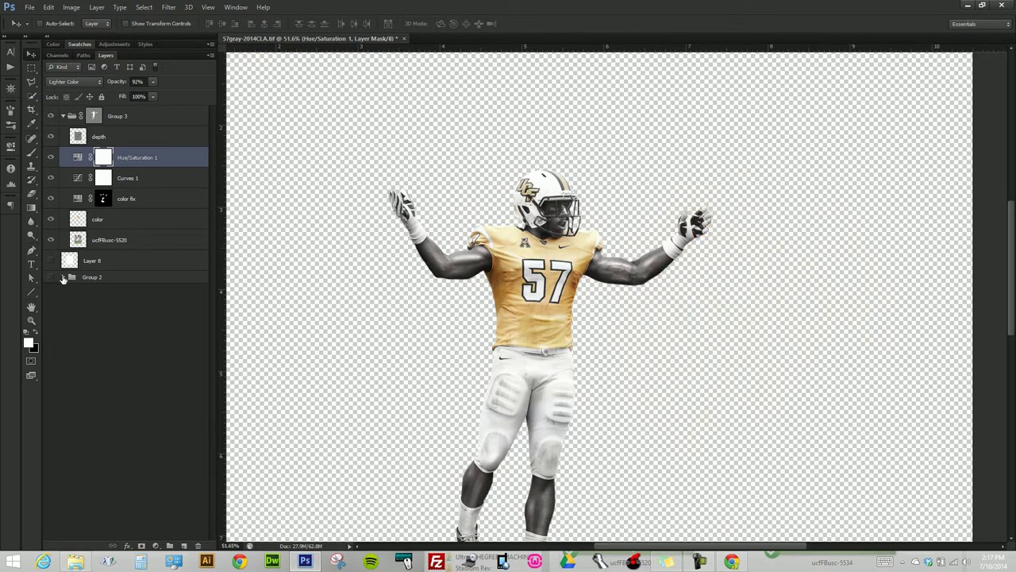
- Collapse Group 3 and create a new layer group named fx above it
{"action": "left_click", "coordinate": [102, 138]}
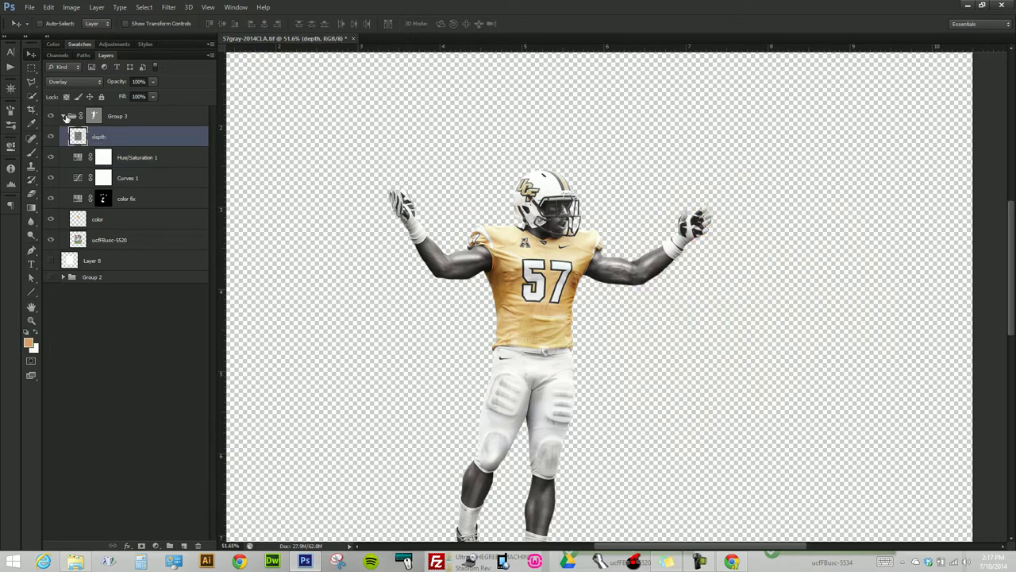
{"action": "left_click", "coordinate": [63, 116]}
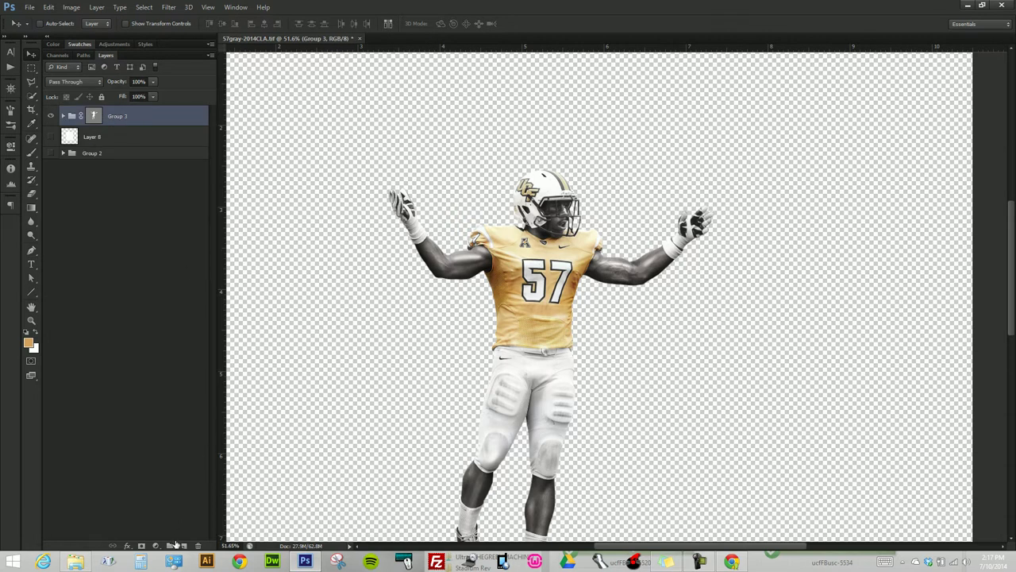
{"action": "left_click", "coordinate": [170, 545]}
{"action": "double_click", "coordinate": [101, 115]}
{"action": "type", "text": "fx"}
{"action": "key", "text": "Return"}
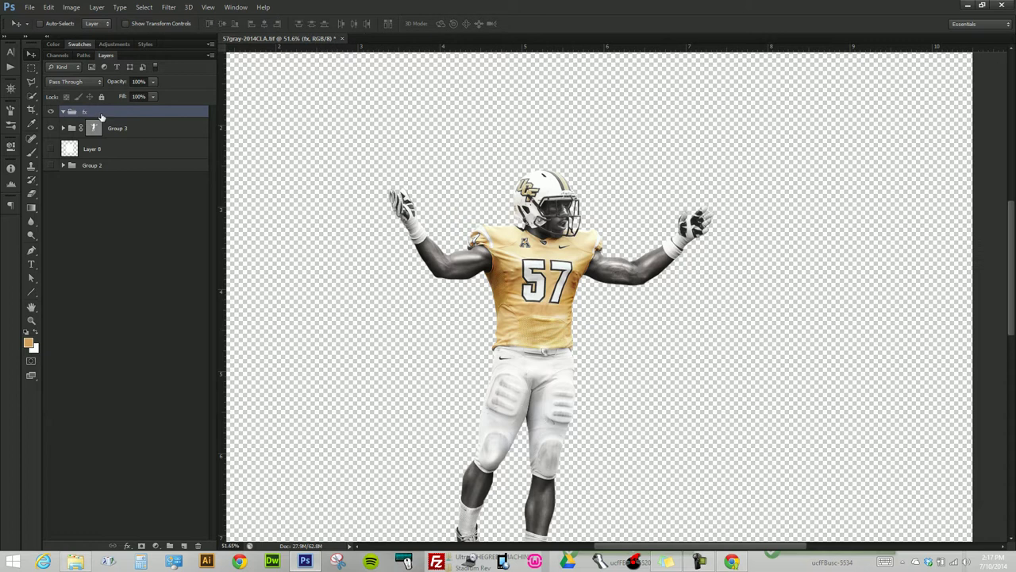
- Add a new layer named spray inside the fx group
{"action": "left_click", "coordinate": [183, 545]}
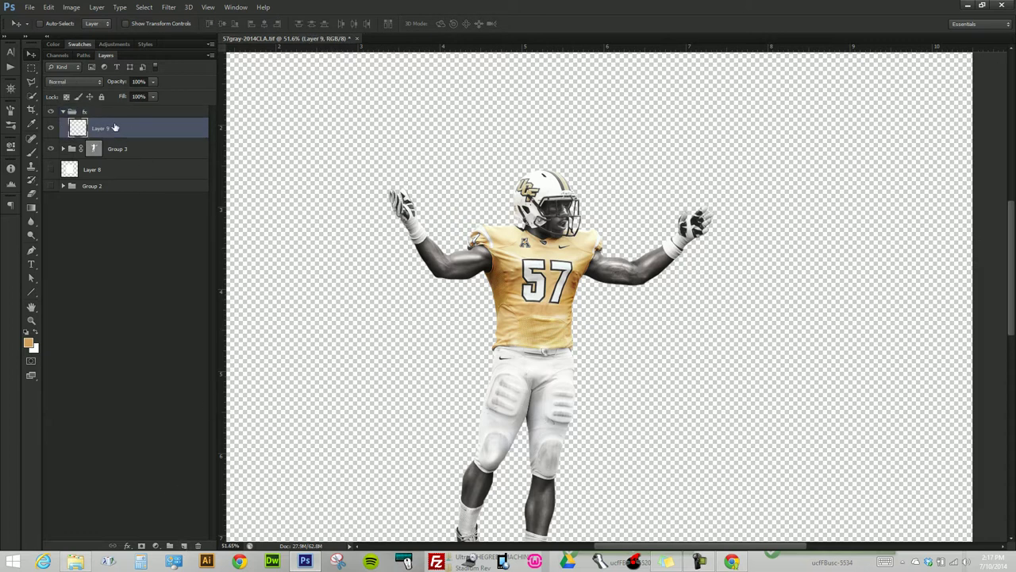
{"action": "double_click", "coordinate": [101, 129]}
{"action": "type", "text": "sc"}
{"action": "key", "text": "Return"}
- Load the 2500 px scatter brush and paint a spray dab over the player
{"action": "key", "text": "b"}
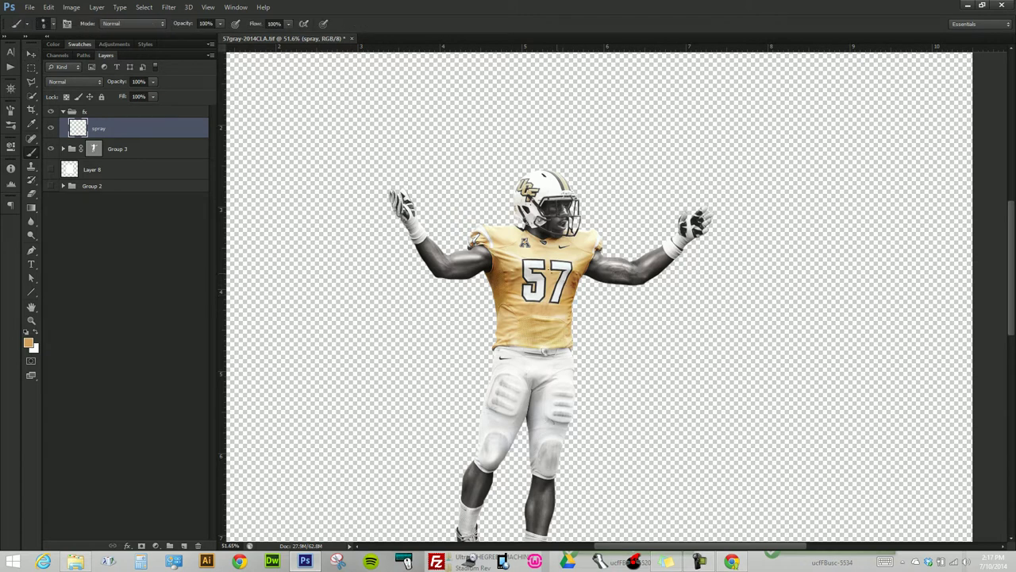
{"action": "right_click", "coordinate": [568, 293]}
{"action": "left_click_drag", "start_coordinate": [659, 333], "coordinate": [658, 349]}
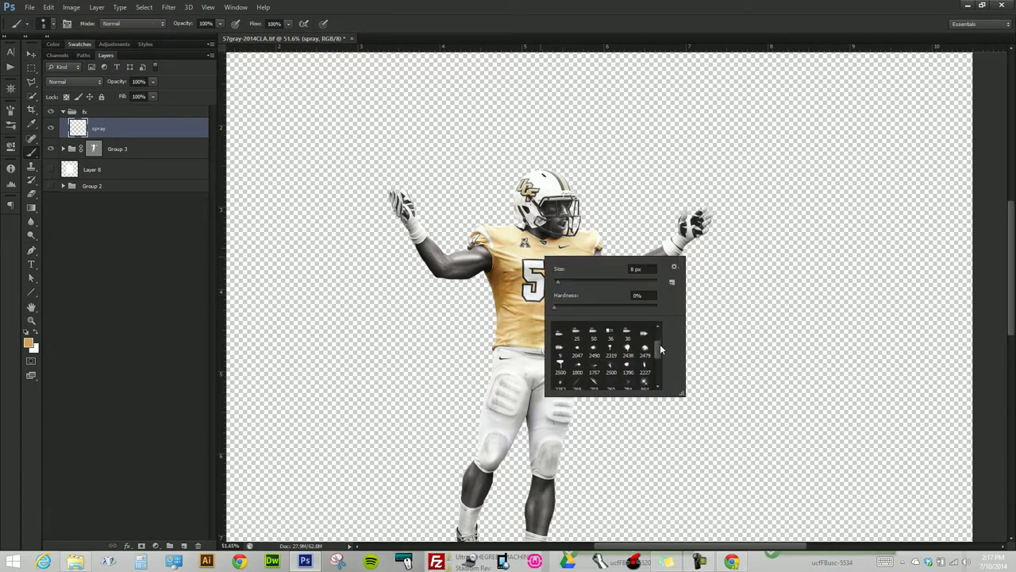
{"action": "left_click", "coordinate": [609, 361]}
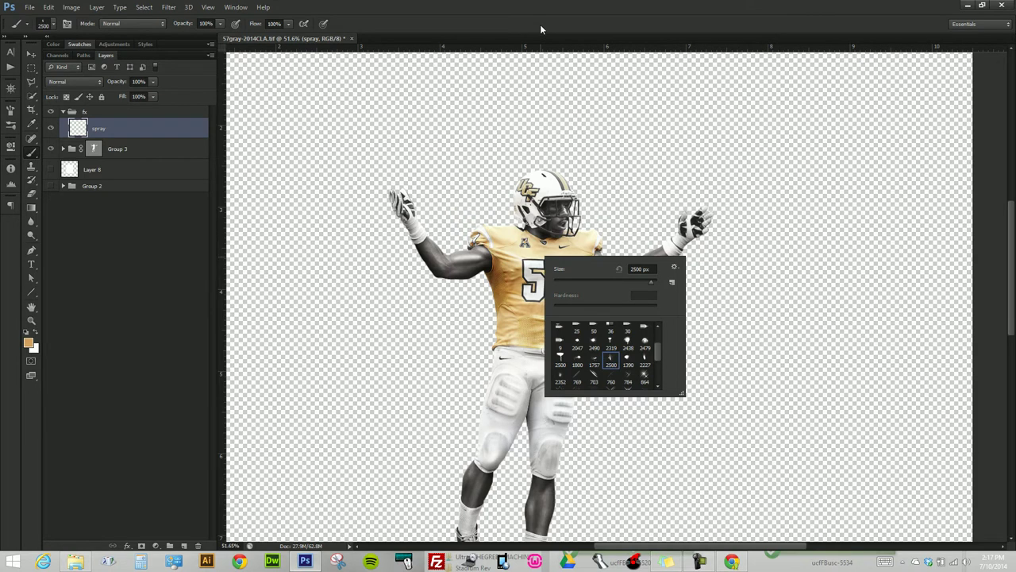
{"action": "key", "text": "Return"}
{"action": "left_click_drag", "start_coordinate": [476, 238], "coordinate": [619, 296]}
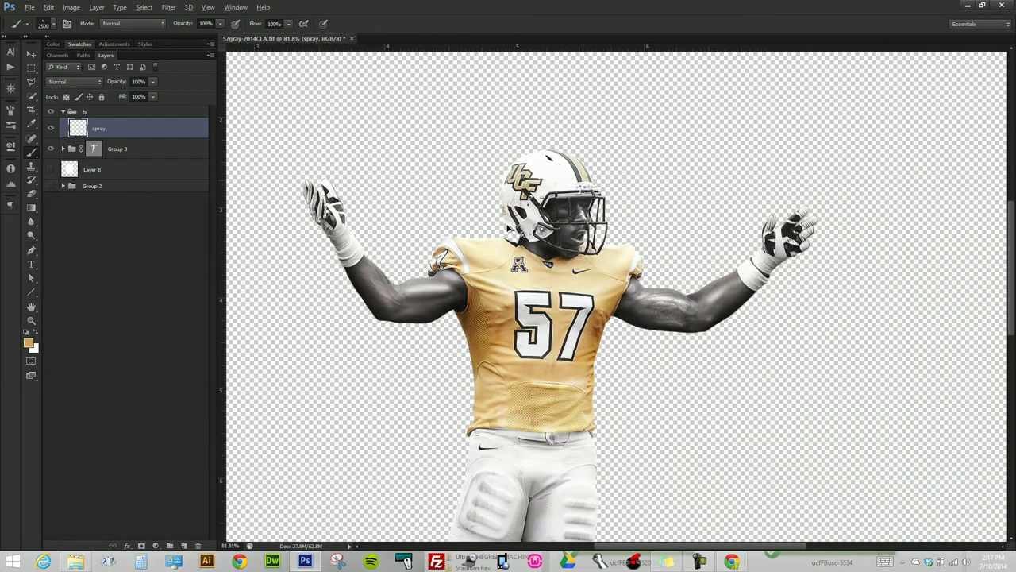
- Sample white from the wrist band, then show Layer 8 and fill it black
{"action": "key", "text": "i"}
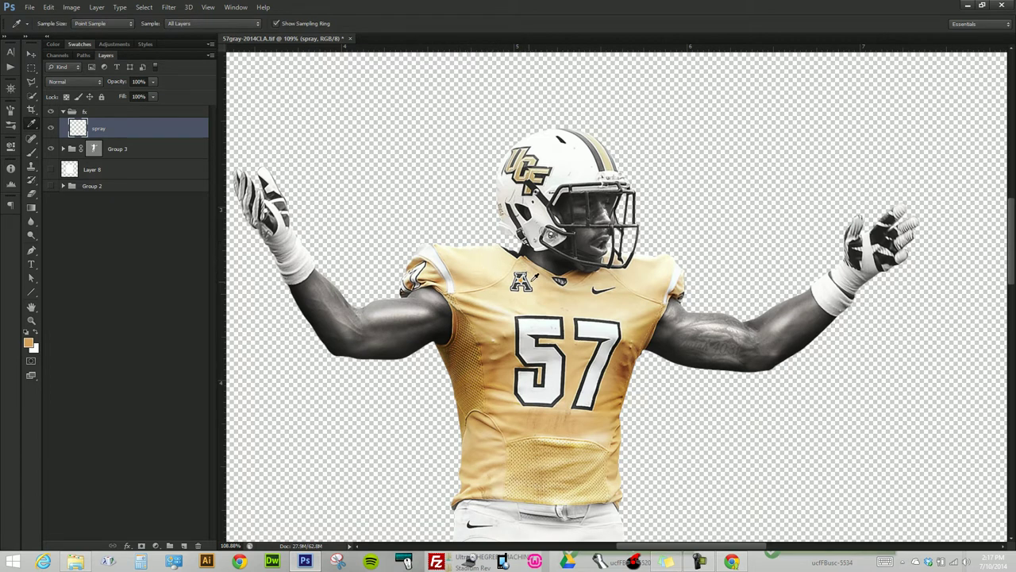
{"action": "left_click", "coordinate": [311, 255]}
{"action": "scroll", "coordinate": [309, 255], "scroll_direction": "down", "scroll_amount": 2}
{"action": "left_click", "coordinate": [52, 170]}
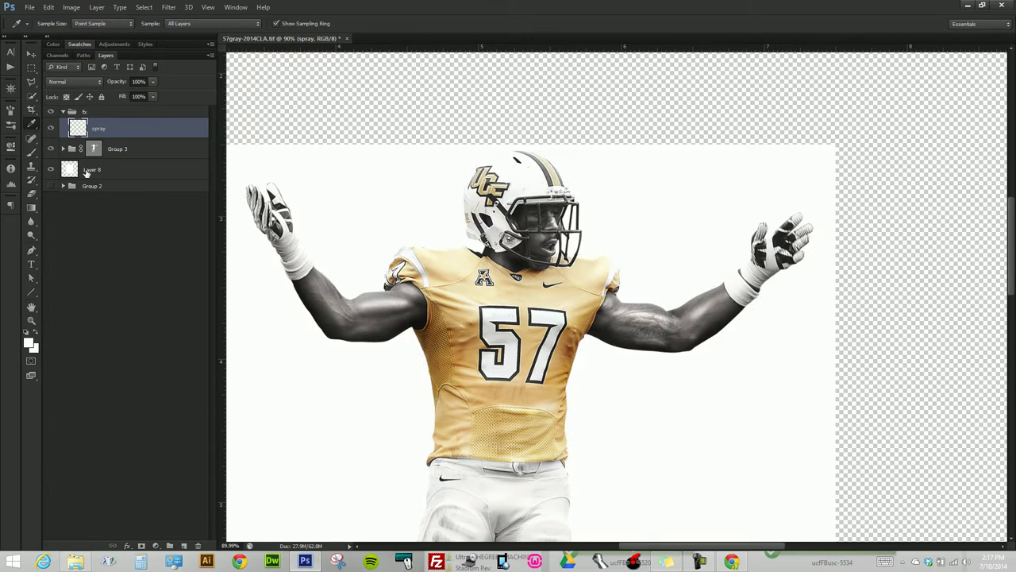
{"action": "left_click", "coordinate": [113, 176]}
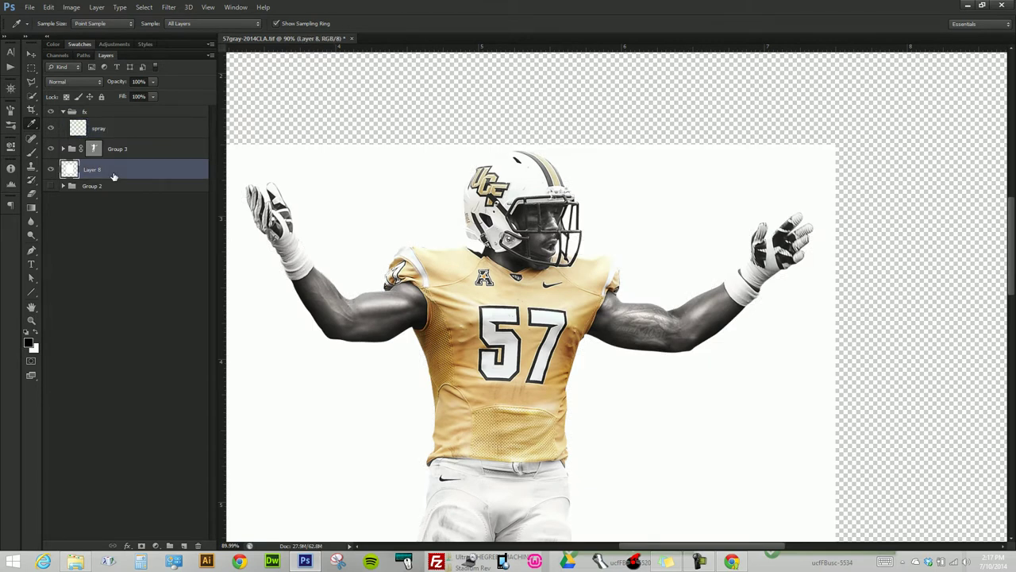
{"action": "key", "text": "x"}
{"action": "key", "text": "ctrl+BackSpace"}
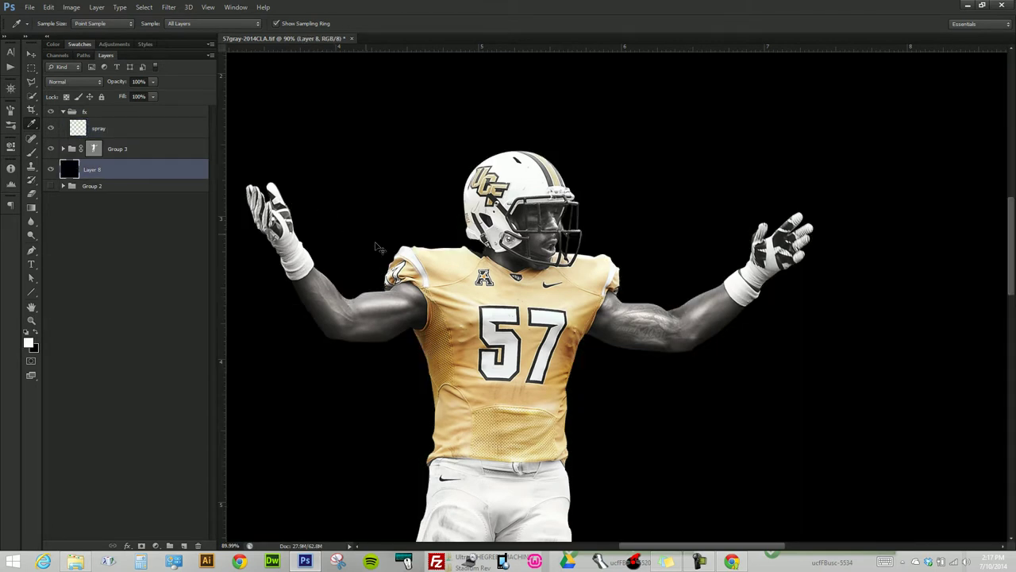
- Set the spray brush size to 422 px in the brush presets
{"action": "left_click_drag", "start_coordinate": [377, 255], "coordinate": [517, 292]}
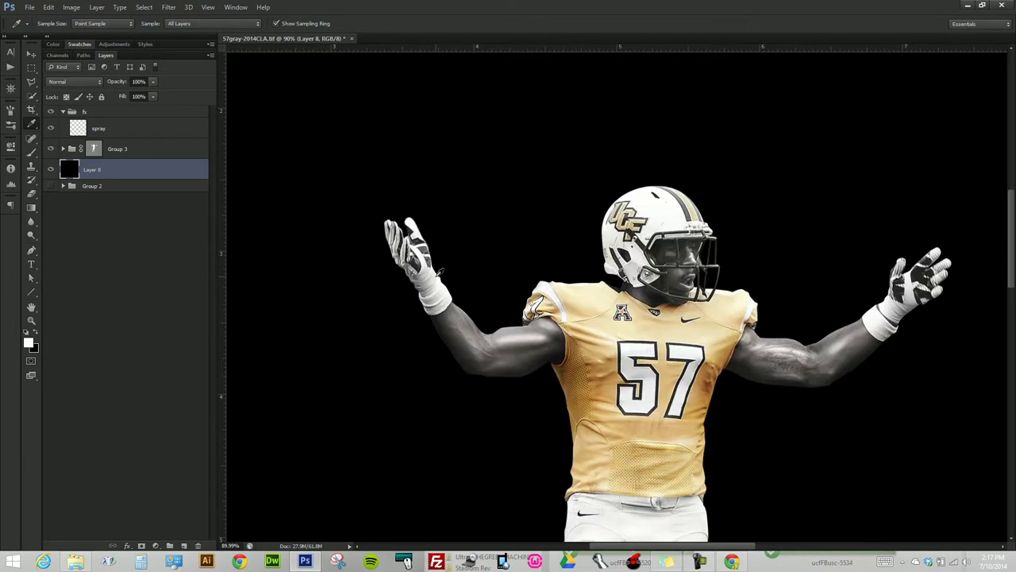
{"action": "key", "text": "b"}
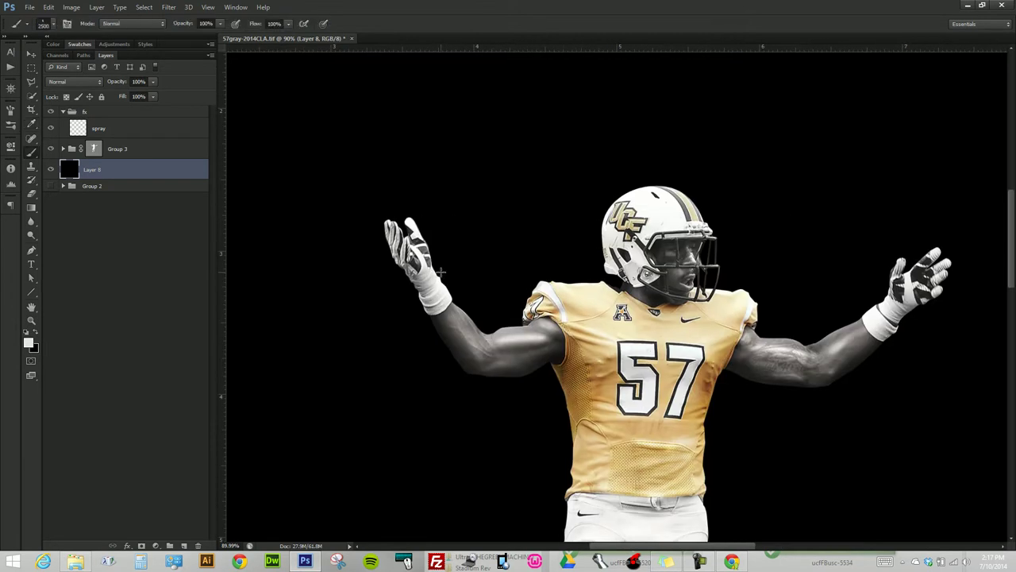
{"action": "key", "text": "Tab"}
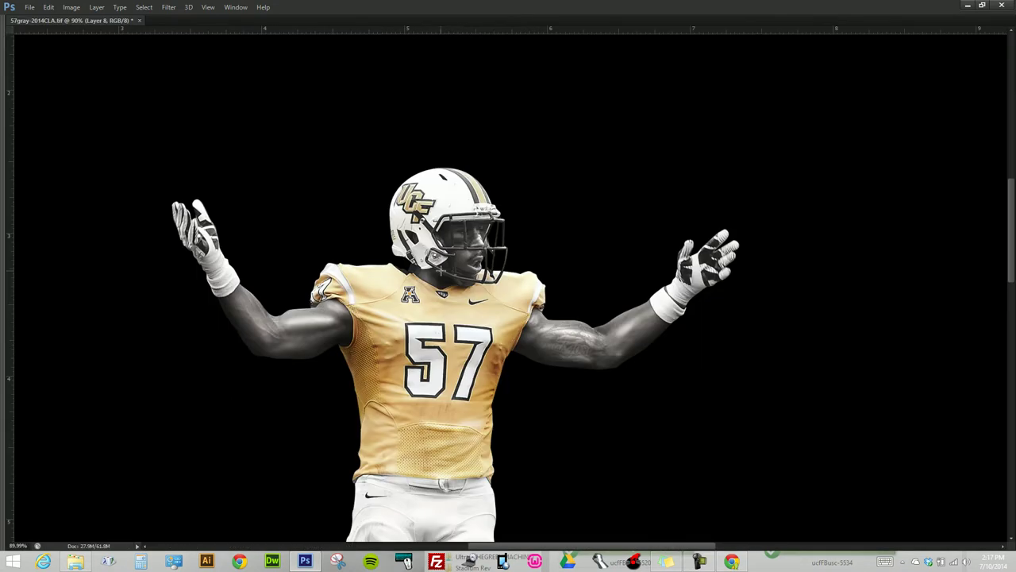
{"action": "key", "text": "Tab"}
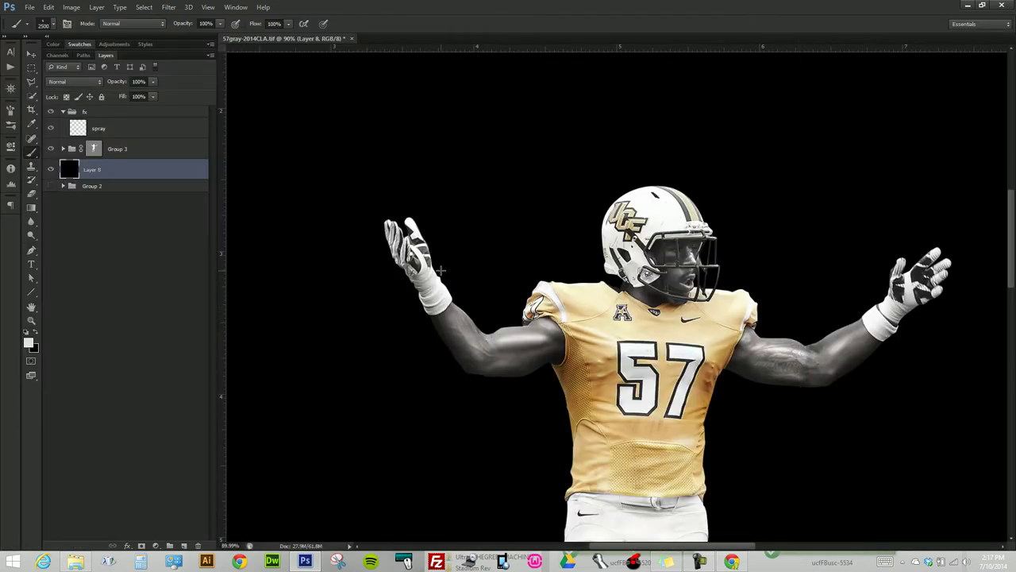
{"action": "right_click", "coordinate": [440, 270]}
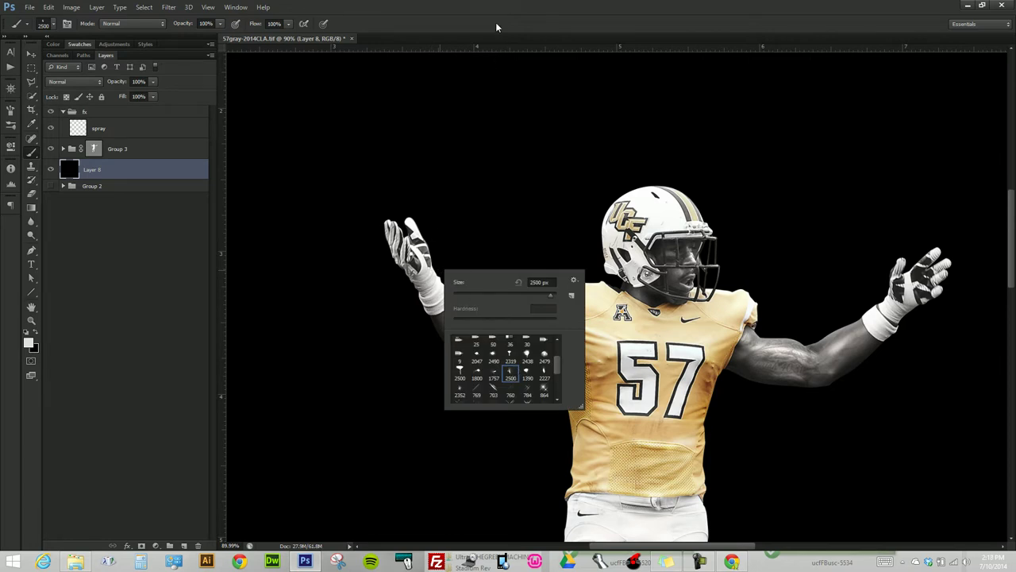
{"action": "left_click", "coordinate": [496, 27]}
{"action": "right_click", "coordinate": [45, 151]}
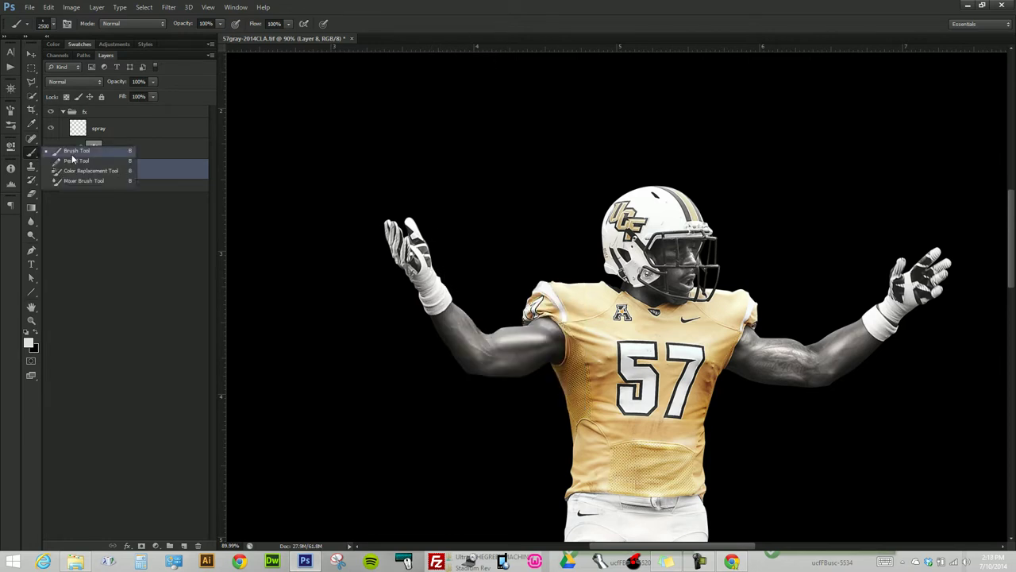
{"action": "left_click", "coordinate": [110, 152]}
{"action": "right_click", "coordinate": [463, 300]}
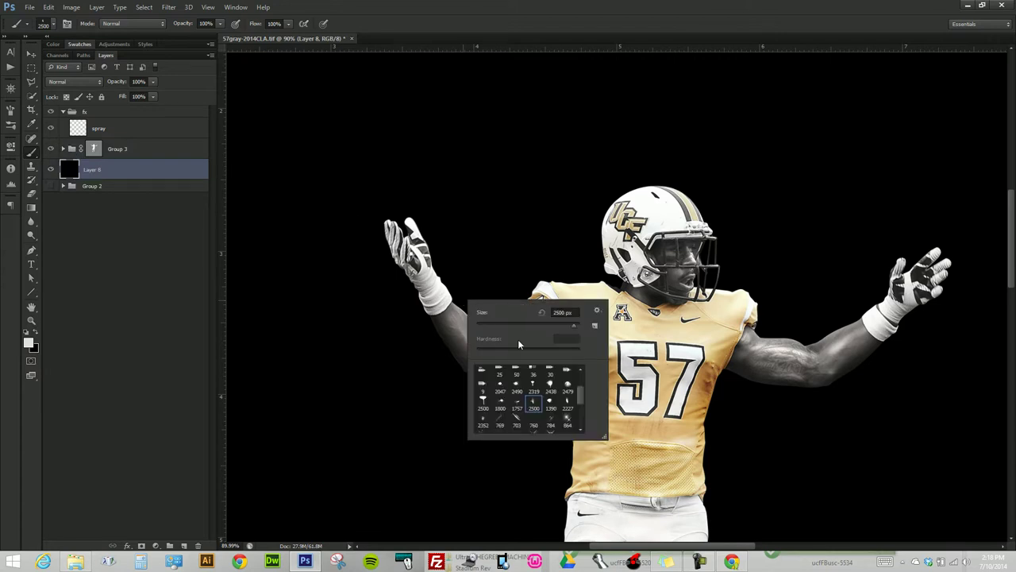
{"action": "left_click_drag", "start_coordinate": [497, 324], "coordinate": [561, 326]}
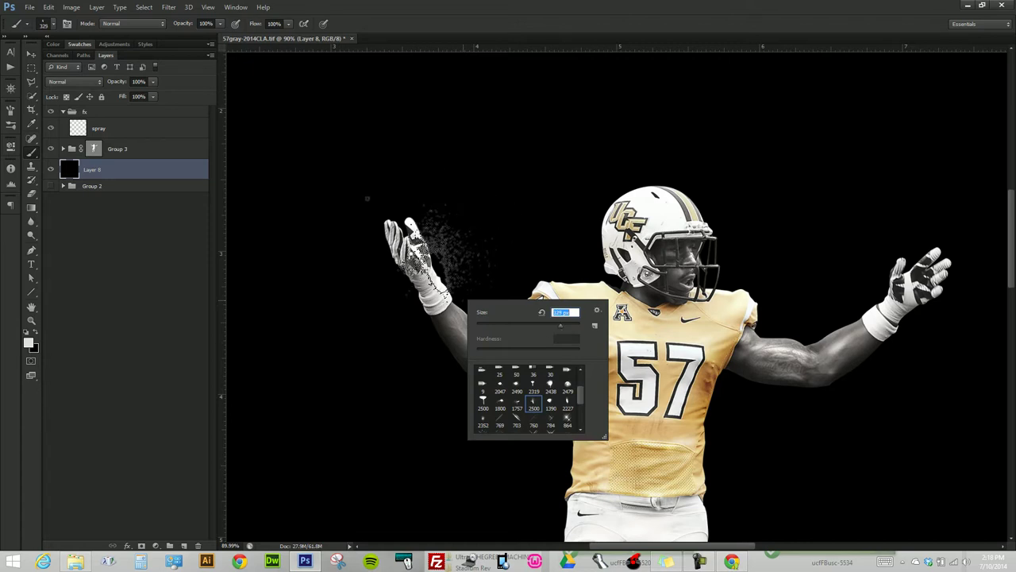
{"action": "left_click_drag", "start_coordinate": [561, 332], "coordinate": [566, 332]}
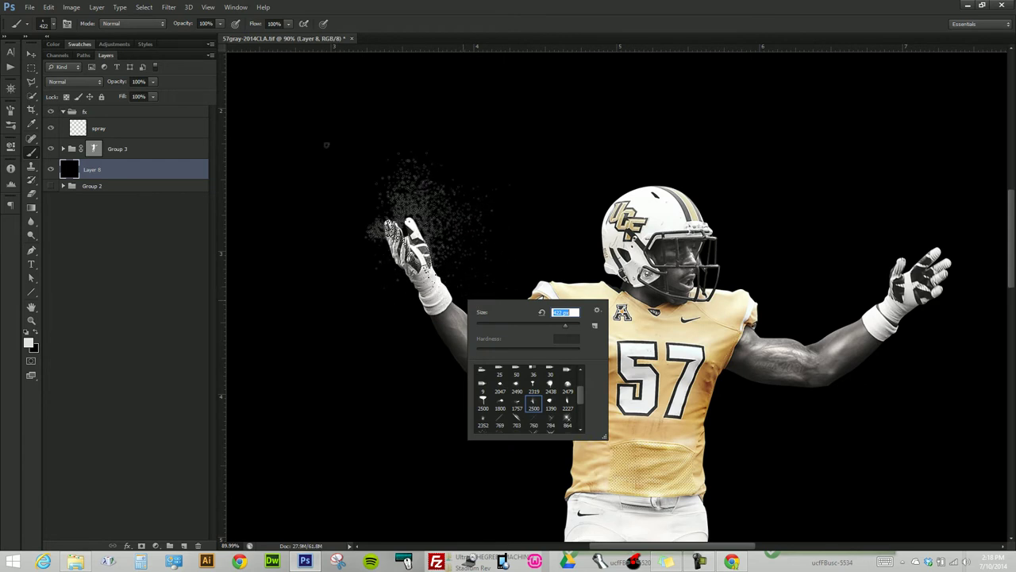
{"action": "key", "text": "Return"}
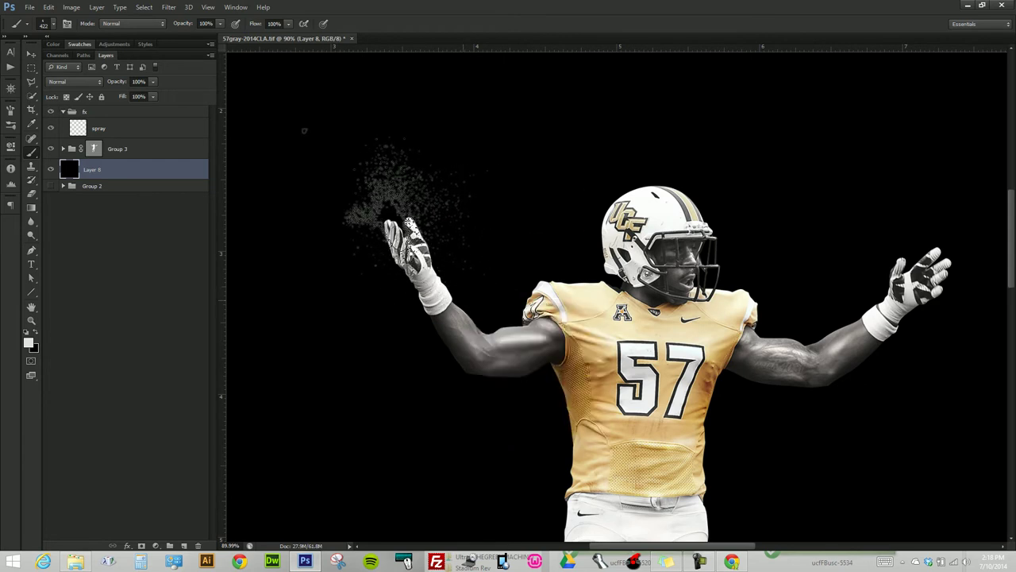
- Test an eraser dab above the left glove, then undo the spray strokes and restore the black fill
{"action": "scroll", "coordinate": [687, 374], "scroll_direction": "down", "scroll_amount": 1}
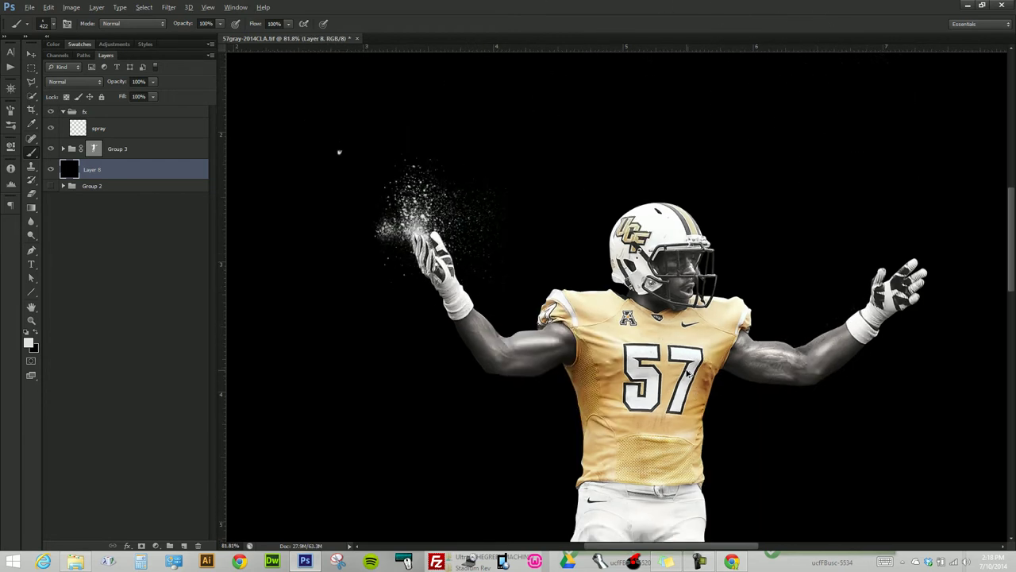
{"action": "mouse_move", "coordinate": [590, 256]}
{"action": "left_mouse_down"}
{"action": "mouse_move", "coordinate": [528, 197]}
{"action": "mouse_move", "coordinate": [529, 220]}
{"action": "left_mouse_up"}
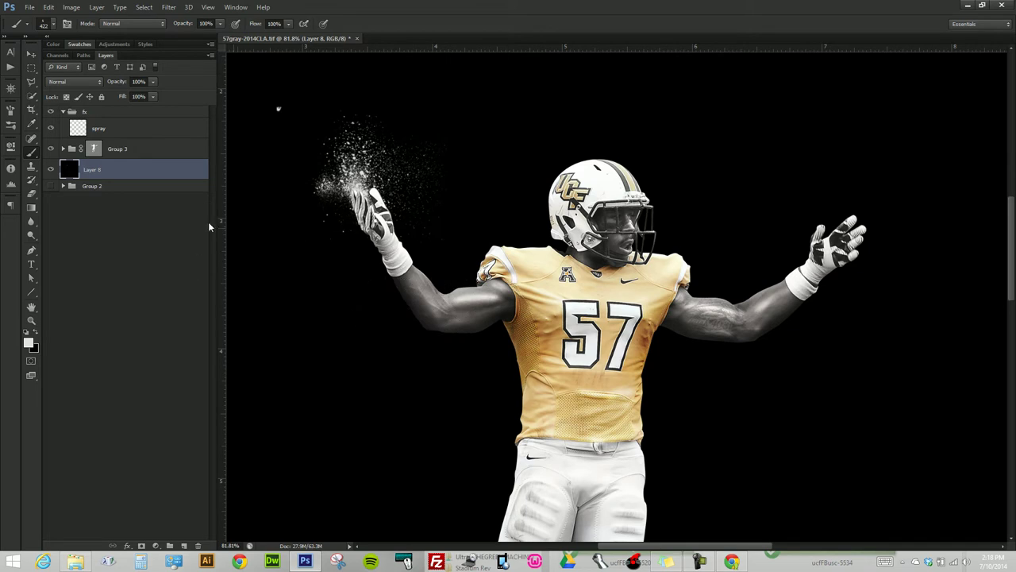
{"action": "key", "text": "e"}
{"action": "left_click", "coordinate": [276, 112]}
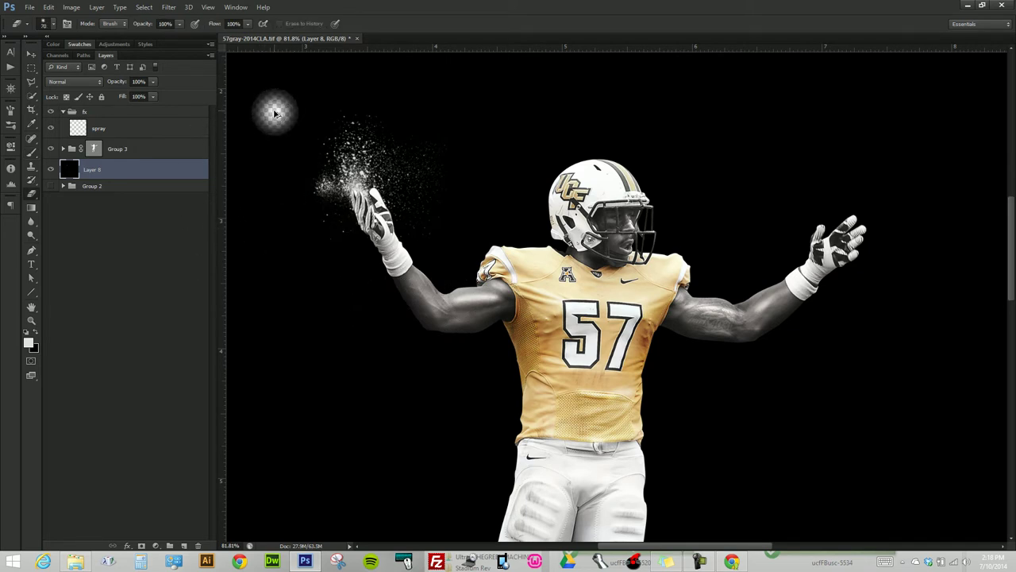
{"action": "key", "text": "ctrl+alt+z"}
{"action": "key", "text": "ctrl+alt+z"}
{"action": "key", "text": "ctrl+alt+z"}
{"action": "key", "text": "ctrl+alt+z"}
{"action": "key", "text": "ctrl+alt+z"}
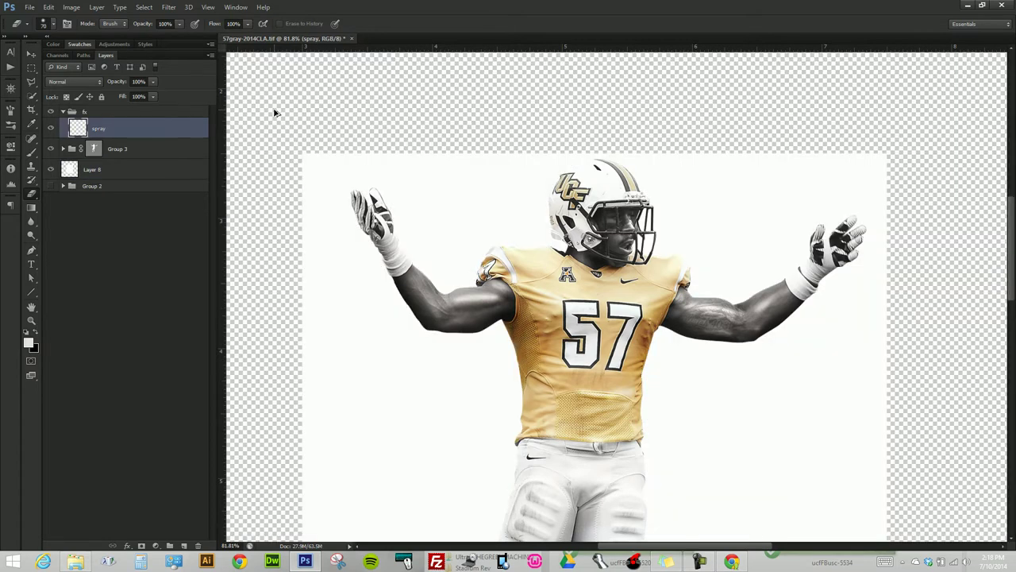
{"action": "key", "text": "ctrl+shift+z"}
- Paint a white spray burst off the left glove, undoing and repainting it
{"action": "left_click", "coordinate": [135, 128]}
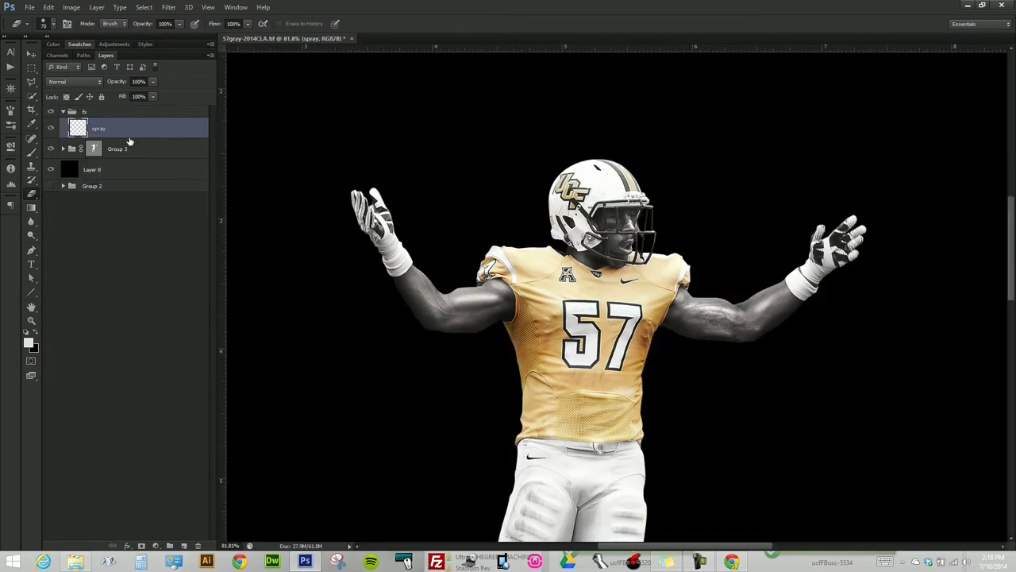
{"action": "key", "text": "b"}
{"action": "mouse_move", "coordinate": [365, 214]}
{"action": "left_mouse_down"}
{"action": "mouse_move", "coordinate": [333, 167]}
{"action": "mouse_move", "coordinate": [397, 175]}
{"action": "left_mouse_up"}
{"action": "mouse_move", "coordinate": [287, 122]}
{"action": "left_mouse_down"}
{"action": "mouse_move", "coordinate": [289, 103]}
{"action": "mouse_move", "coordinate": [276, 101]}
{"action": "left_mouse_up"}
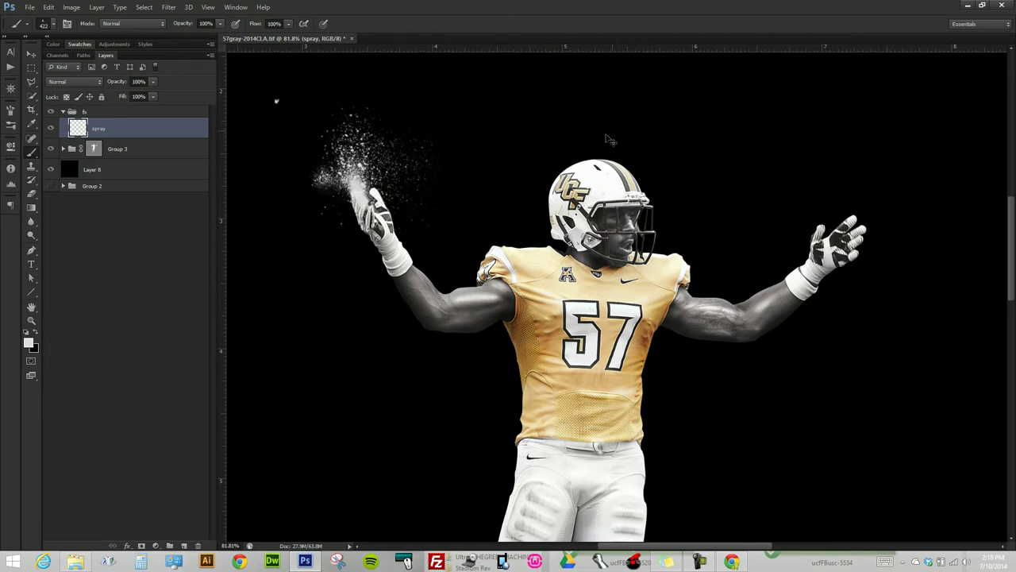
{"action": "key", "text": "ctrl+alt+z"}
{"action": "key", "text": "ctrl+alt+z"}
{"action": "key", "text": "ctrl+alt+z"}
{"action": "key", "text": "ctrl+alt+z"}
{"action": "key", "text": "ctrl+alt+z"}
{"action": "key", "text": "ctrl+alt+z"}
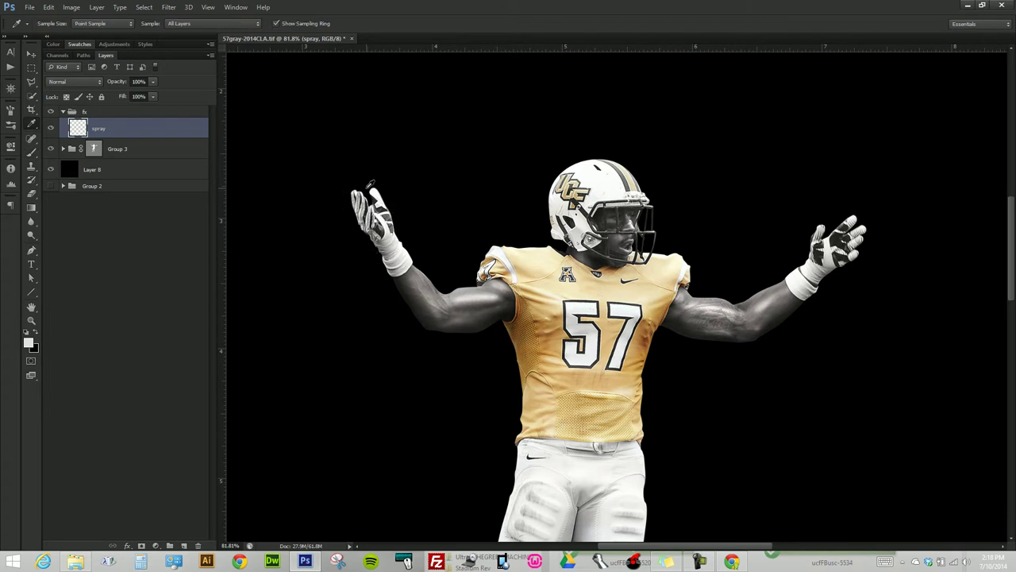
{"action": "left_click_drag", "start_coordinate": [278, 141], "coordinate": [270, 111]}
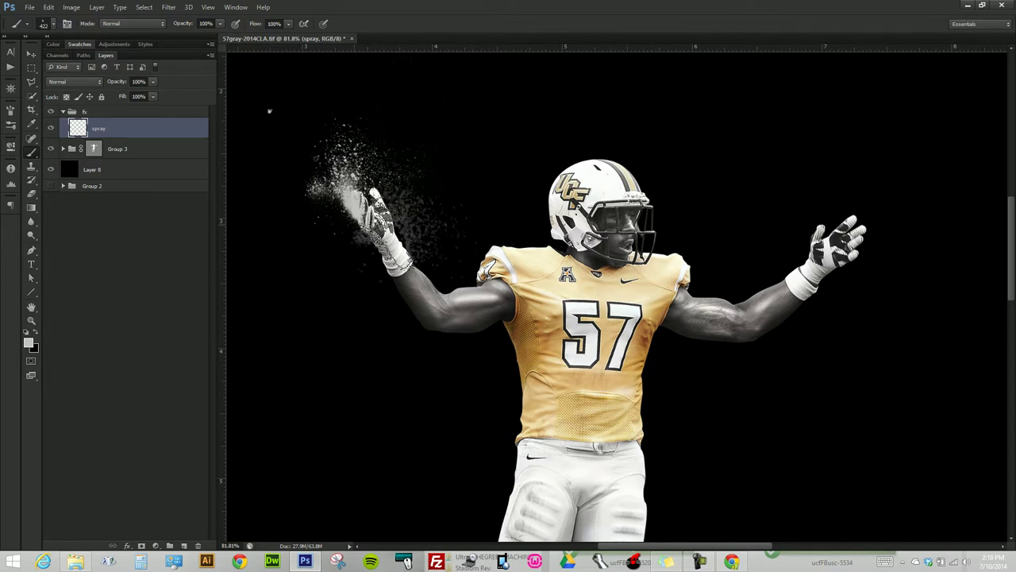
- Check the brush settings, scroll the view, and ready the eraser to clean up stray spray
{"action": "key", "text": "e"}
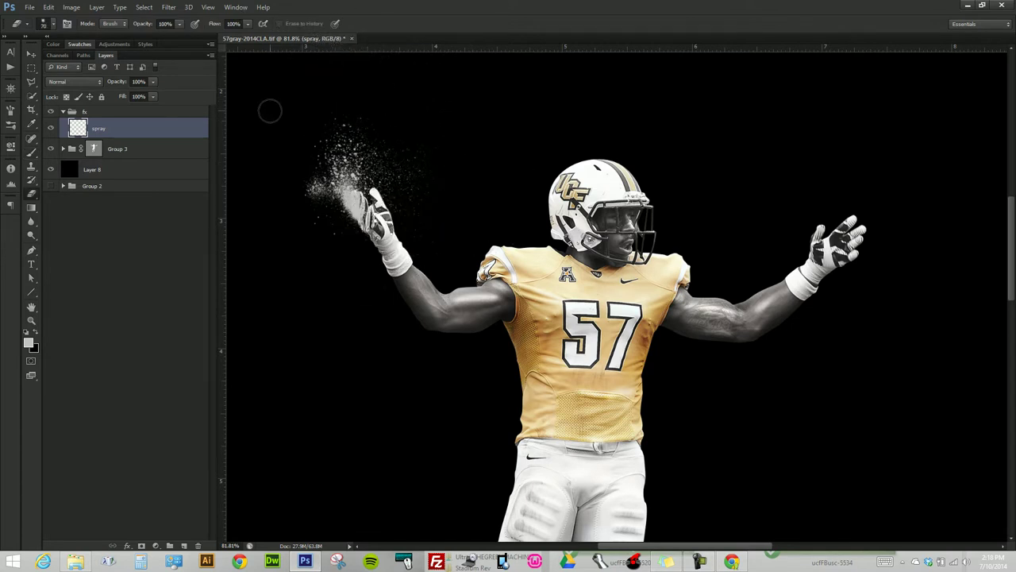
{"action": "key", "text": "i"}
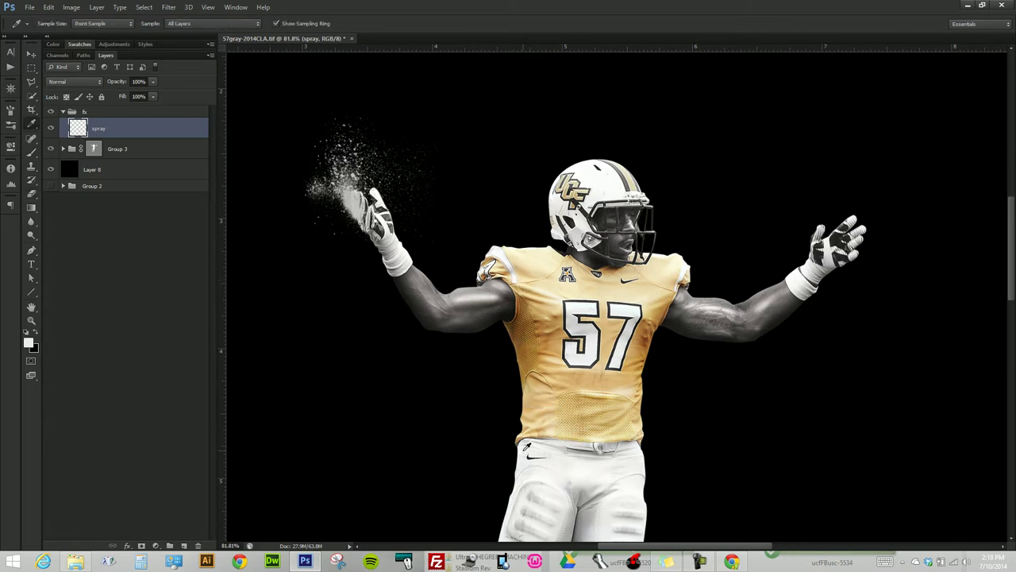
{"action": "key", "text": "b"}
{"action": "right_click", "coordinate": [516, 445]}
{"action": "key", "text": "Escape"}
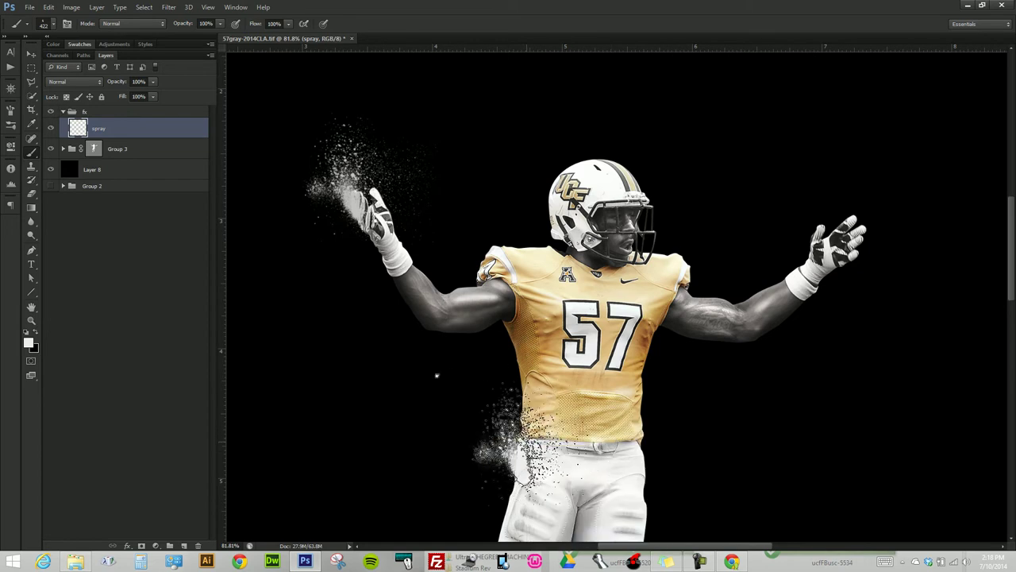
{"action": "scroll", "coordinate": [685, 417], "scroll_direction": "down", "scroll_amount": 2}
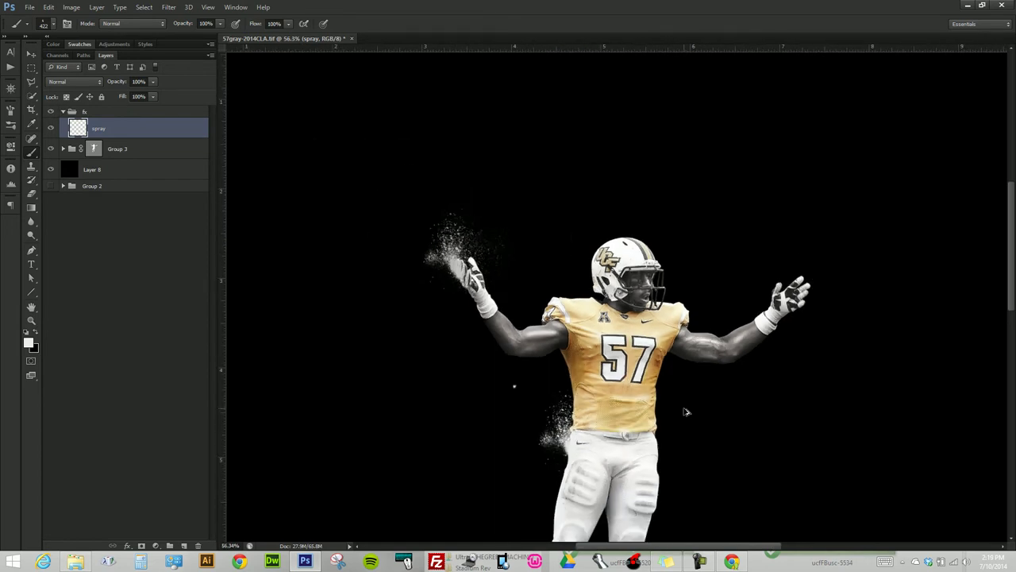
{"action": "scroll", "coordinate": [687, 411], "scroll_direction": "up", "scroll_amount": 1}
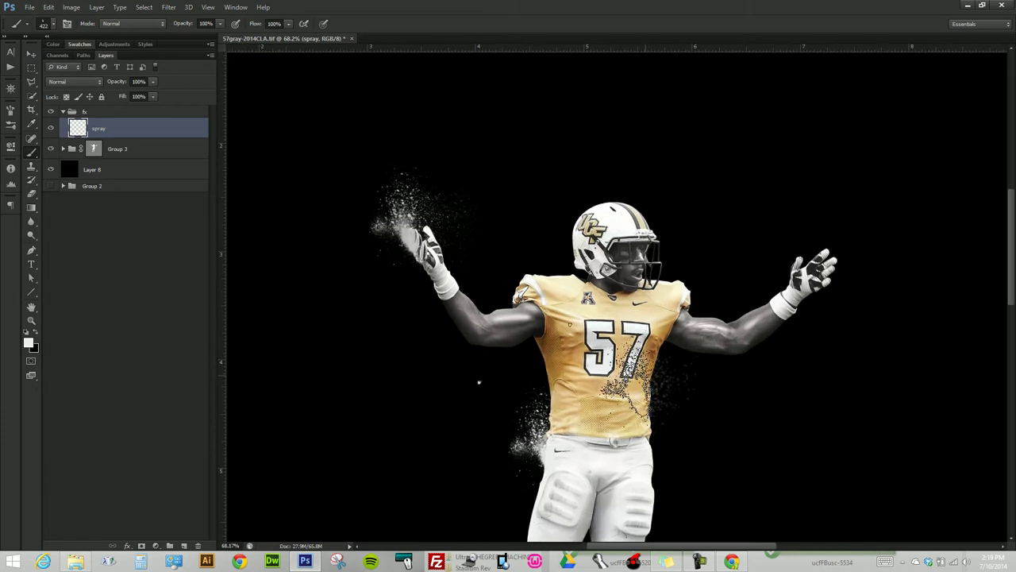
{"action": "scroll", "coordinate": [612, 433], "scroll_direction": "up", "scroll_amount": 1}
{"action": "scroll", "coordinate": [615, 437], "scroll_direction": "up", "scroll_amount": 1}
{"action": "scroll", "coordinate": [516, 357], "scroll_direction": "down", "scroll_amount": 2}
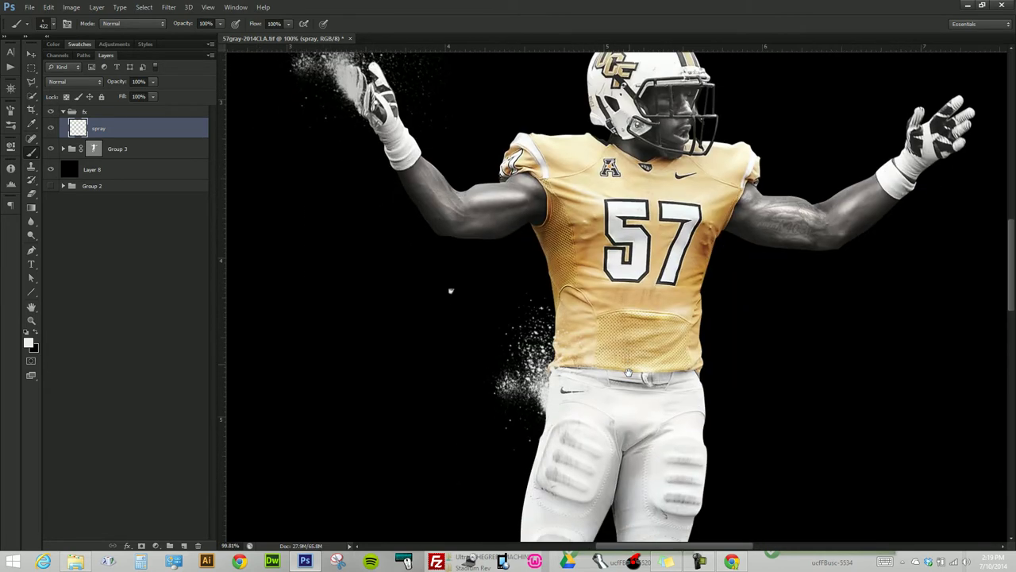
{"action": "key", "text": "e"}
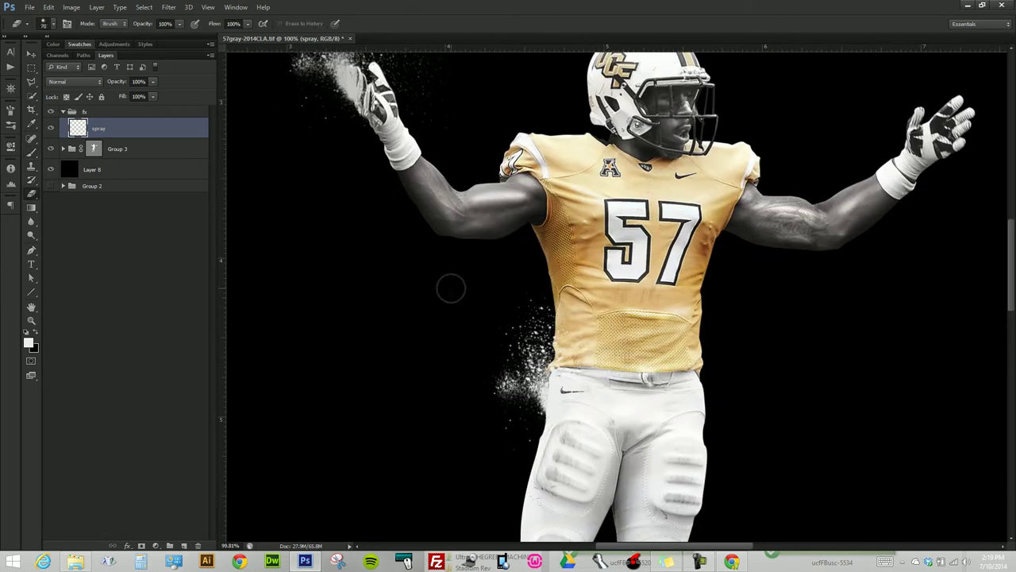
{"action": "left_click_drag", "start_coordinate": [442, 345], "coordinate": [534, 291]}
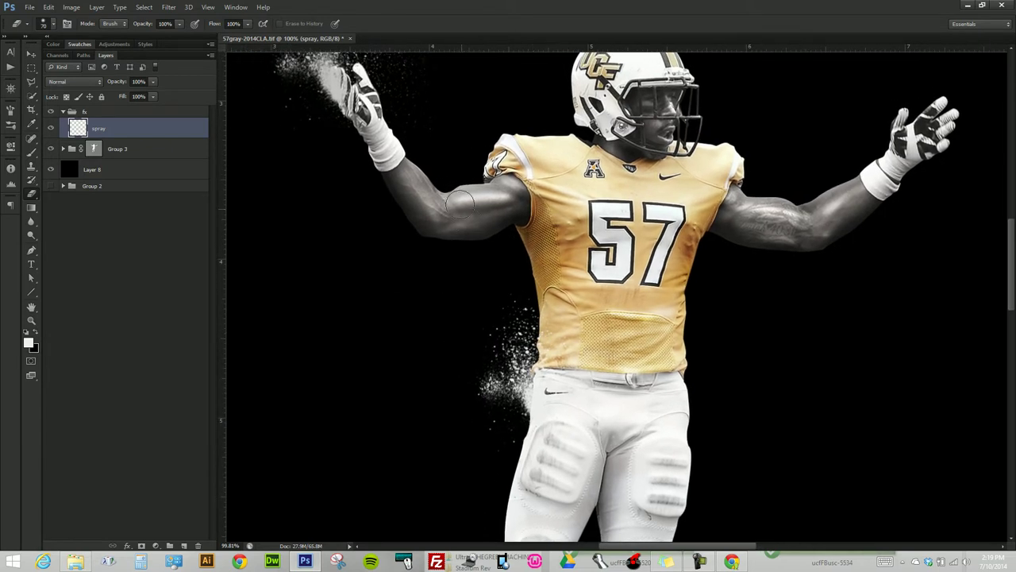
{"action": "key", "text": "a"}
{"action": "left_click", "coordinate": [461, 191]}
{"action": "scroll", "coordinate": [461, 188], "scroll_direction": "up", "scroll_amount": 2}
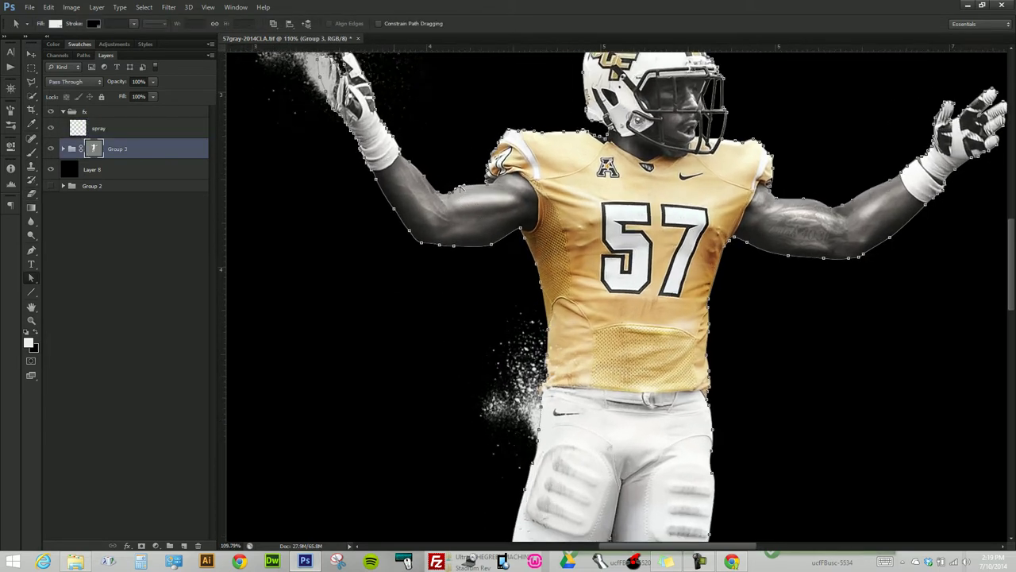
{"action": "scroll", "coordinate": [462, 192], "scroll_direction": "up", "scroll_amount": 2}
{"action": "scroll", "coordinate": [464, 196], "scroll_direction": "up", "scroll_amount": 3}
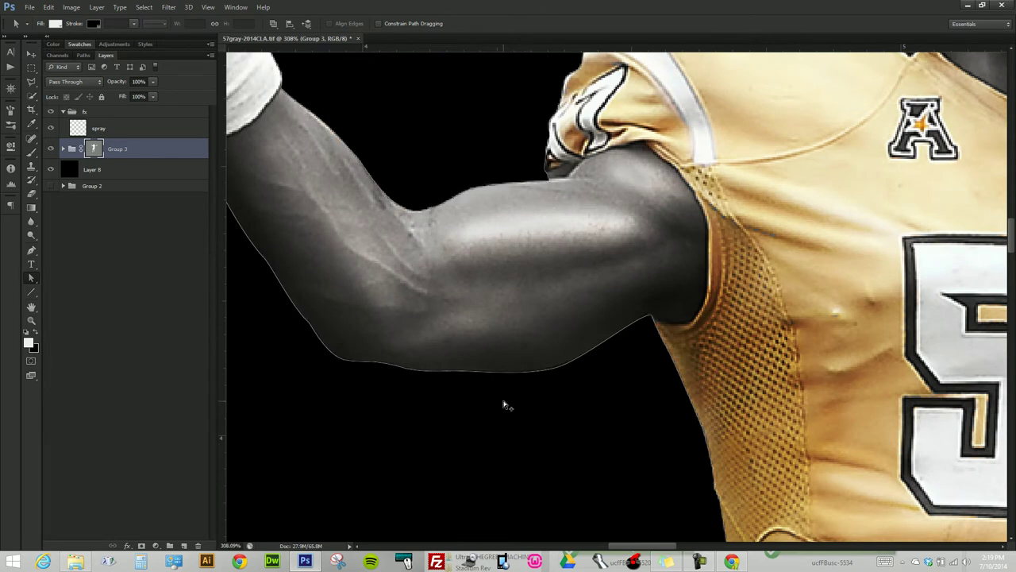
{"action": "scroll", "coordinate": [503, 404], "scroll_direction": "down", "scroll_amount": 3}
{"action": "scroll", "coordinate": [503, 405], "scroll_direction": "down", "scroll_amount": 2}
{"action": "left_click_drag", "start_coordinate": [548, 401], "coordinate": [472, 306]}
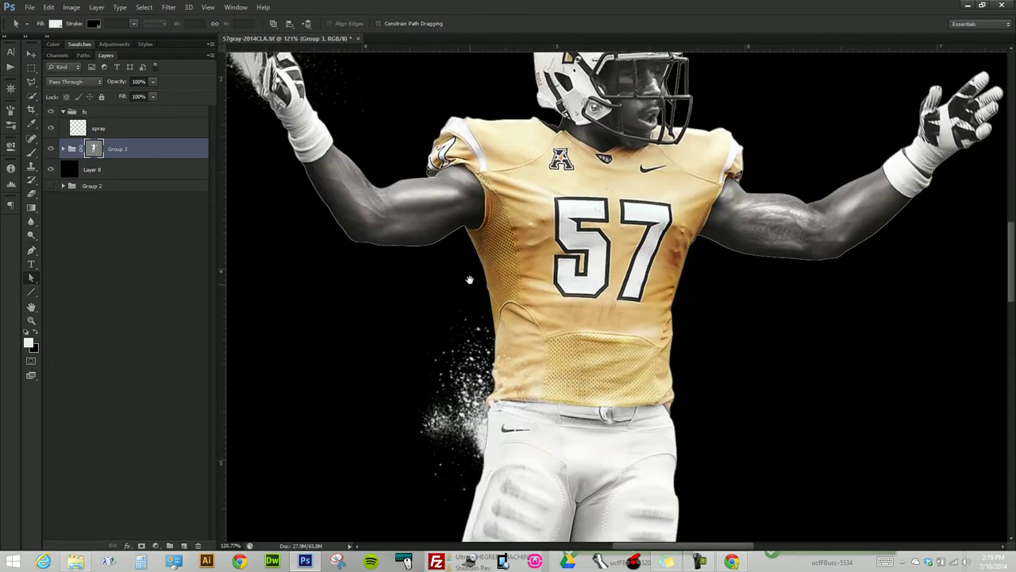
{"action": "left_click", "coordinate": [119, 132]}
{"action": "scroll", "coordinate": [522, 385], "scroll_direction": "down", "scroll_amount": 1}
- Pick the 2490 spray brush preset and shrink it to about 168 px
{"action": "key", "text": "b"}
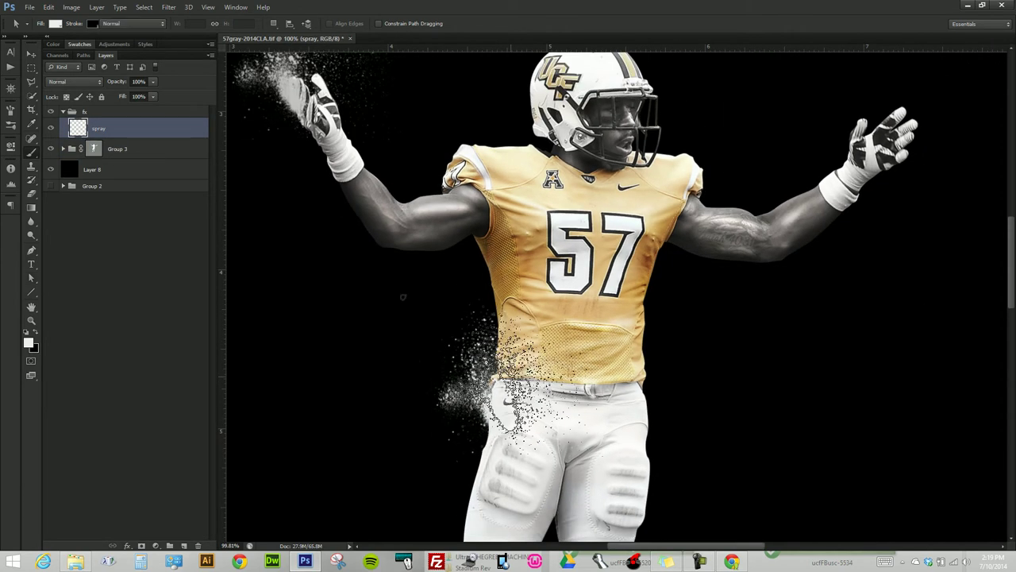
{"action": "right_click", "coordinate": [523, 383]}
{"action": "left_click", "coordinate": [570, 500]}
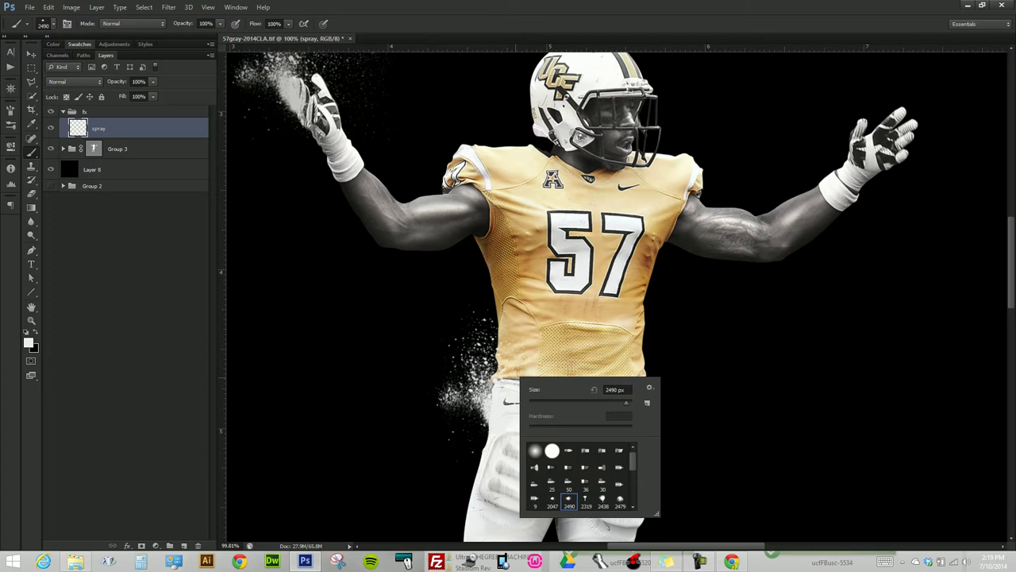
{"action": "left_click", "coordinate": [597, 403]}
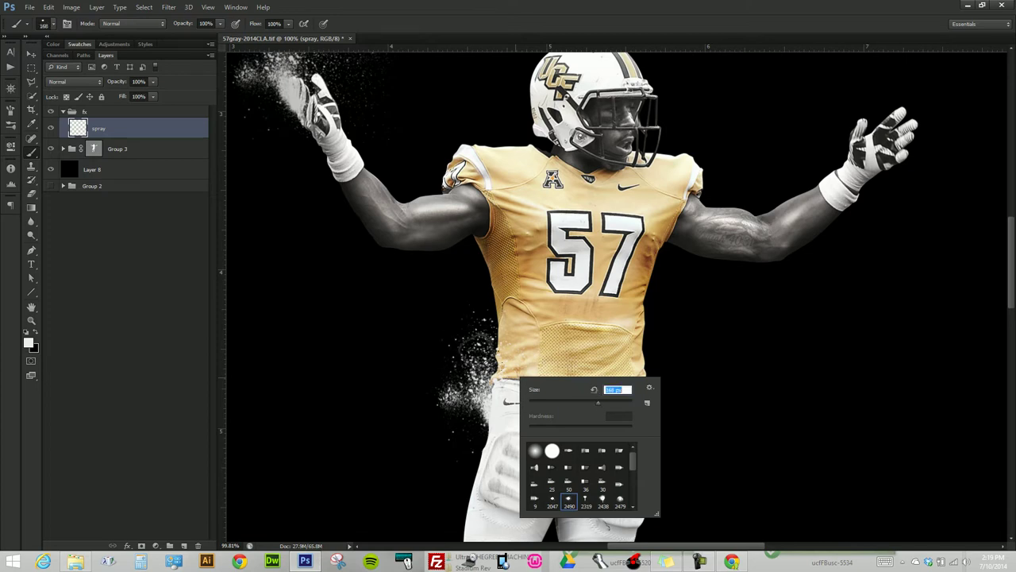
- Add a new empty layer and rotate the spray brush tip to -124°
{"action": "left_click", "coordinate": [184, 547]}
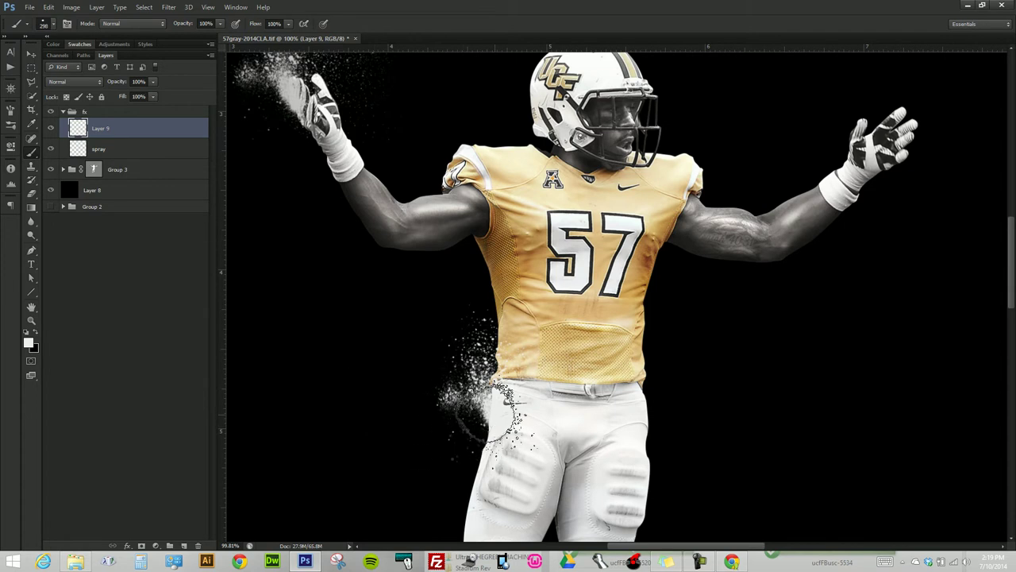
{"action": "right_click", "coordinate": [502, 409]}
{"action": "left_click", "coordinate": [629, 422]}
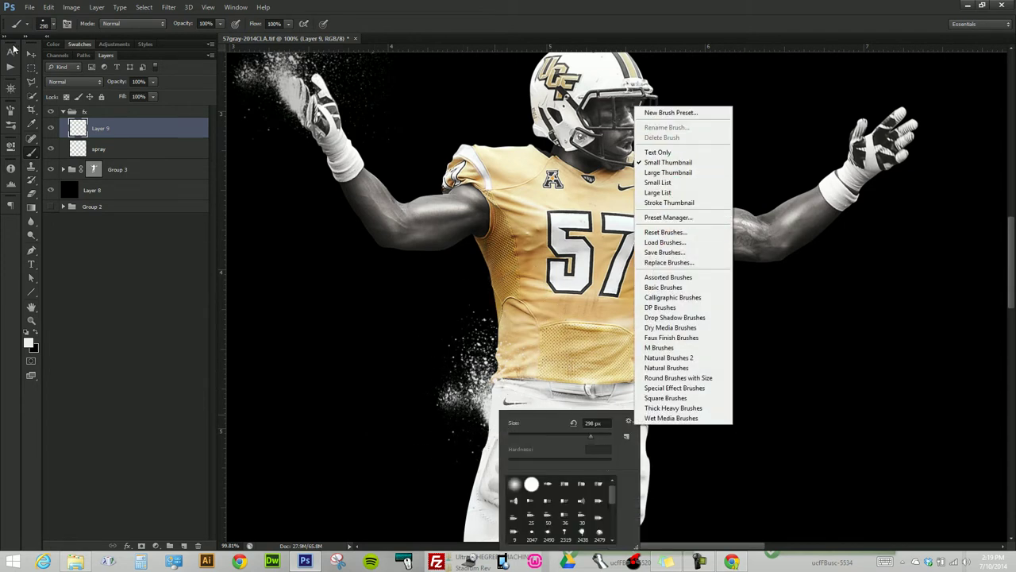
{"action": "left_click", "coordinate": [11, 126]}
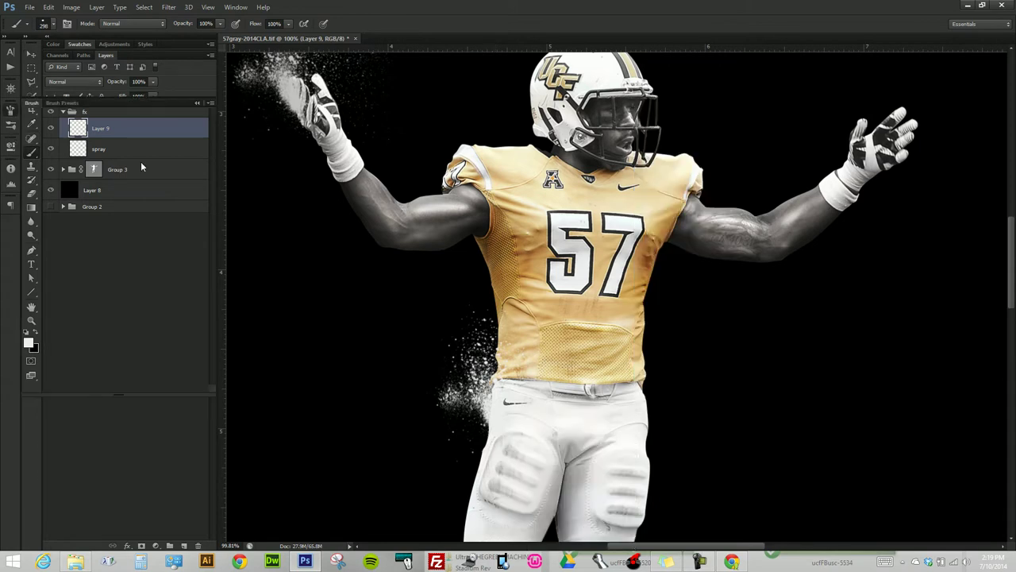
{"action": "left_click_drag", "start_coordinate": [201, 252], "coordinate": [172, 268]}
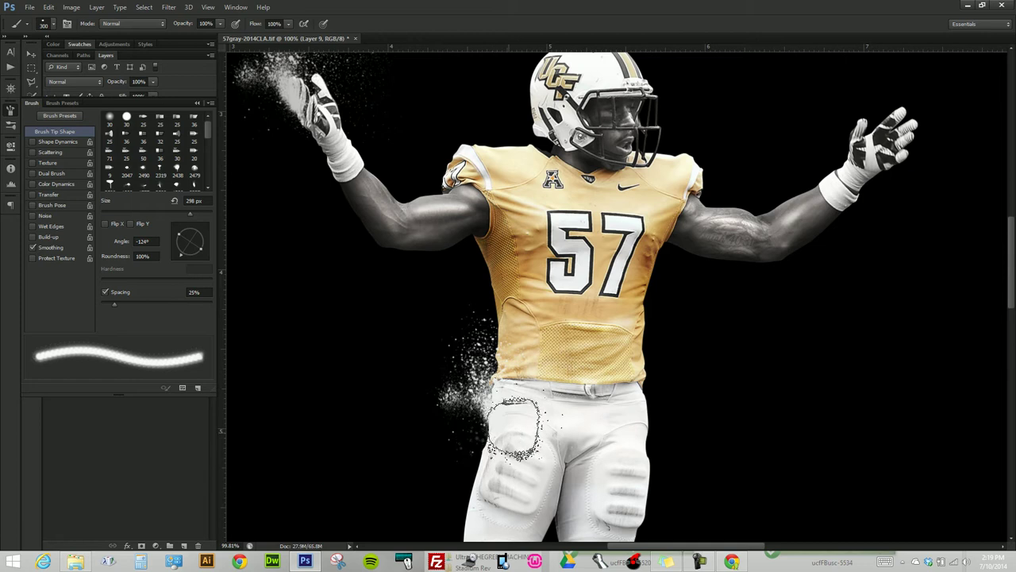
{"action": "key", "text": "F5"}
- Paint white spray along the jersey's left waist, then faint spray at 30% opacity
{"action": "mouse_move", "coordinate": [512, 361]}
{"action": "left_mouse_down"}
{"action": "mouse_move", "coordinate": [496, 367]}
{"action": "mouse_move", "coordinate": [514, 379]}
{"action": "left_mouse_up"}
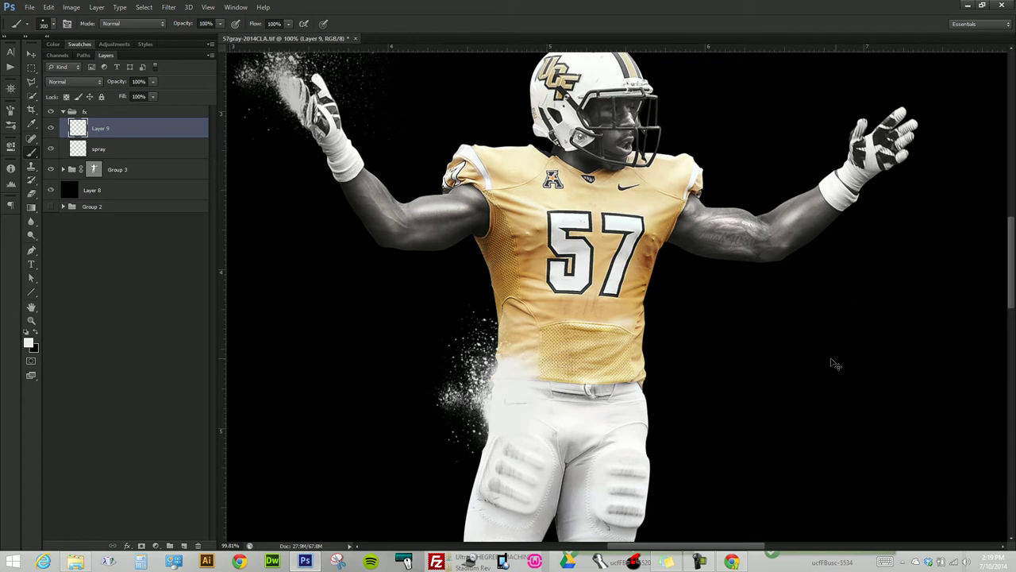
{"action": "key", "text": "3"}
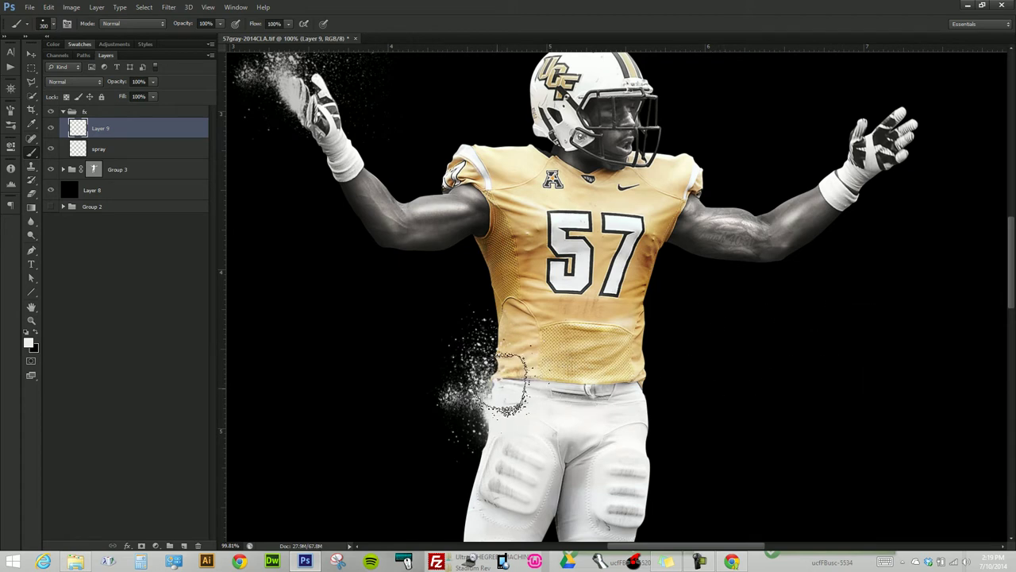
{"action": "left_click_drag", "start_coordinate": [504, 373], "coordinate": [524, 341]}
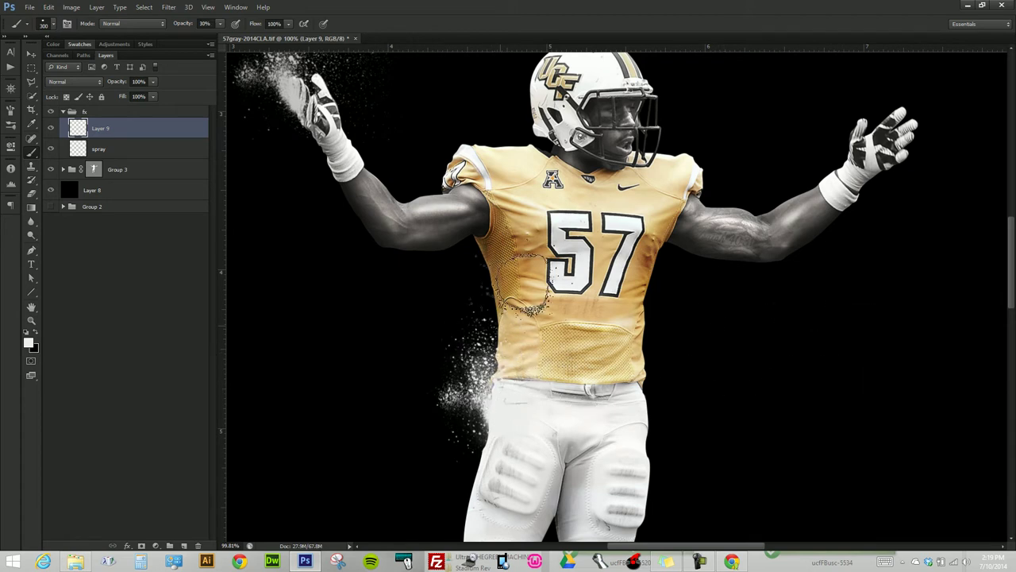
- Switch to the 2352 spray brush, sized about 504 px, then enlarged to 700 px
{"action": "right_click", "coordinate": [477, 349]}
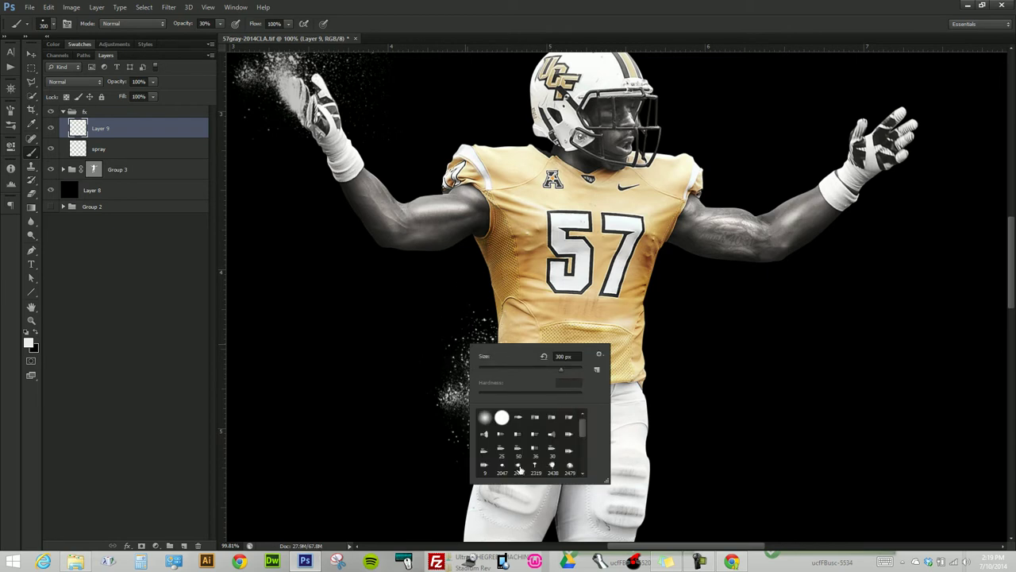
{"action": "left_click_drag", "start_coordinate": [583, 425], "coordinate": [582, 435]}
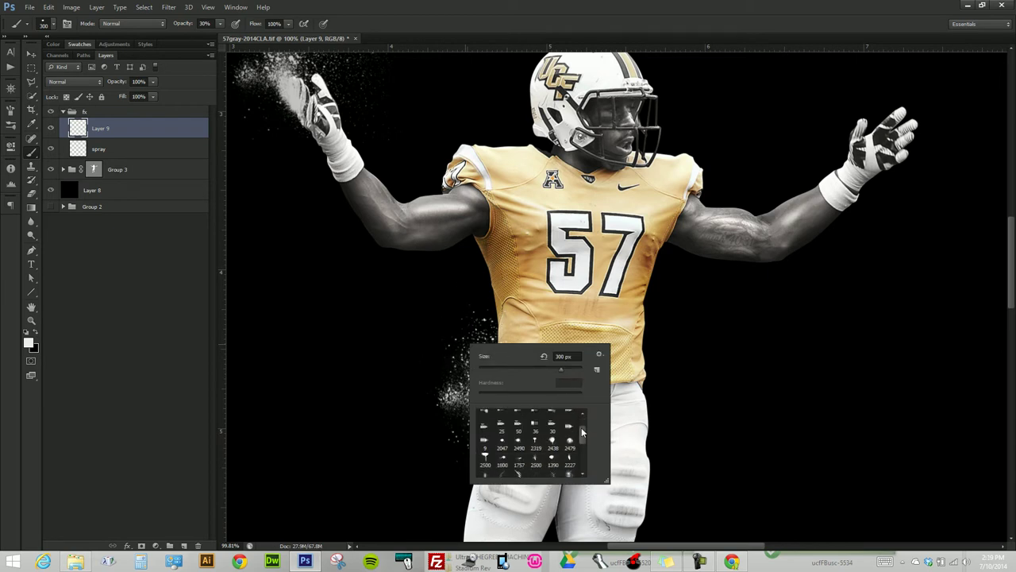
{"action": "left_click", "coordinate": [520, 441]}
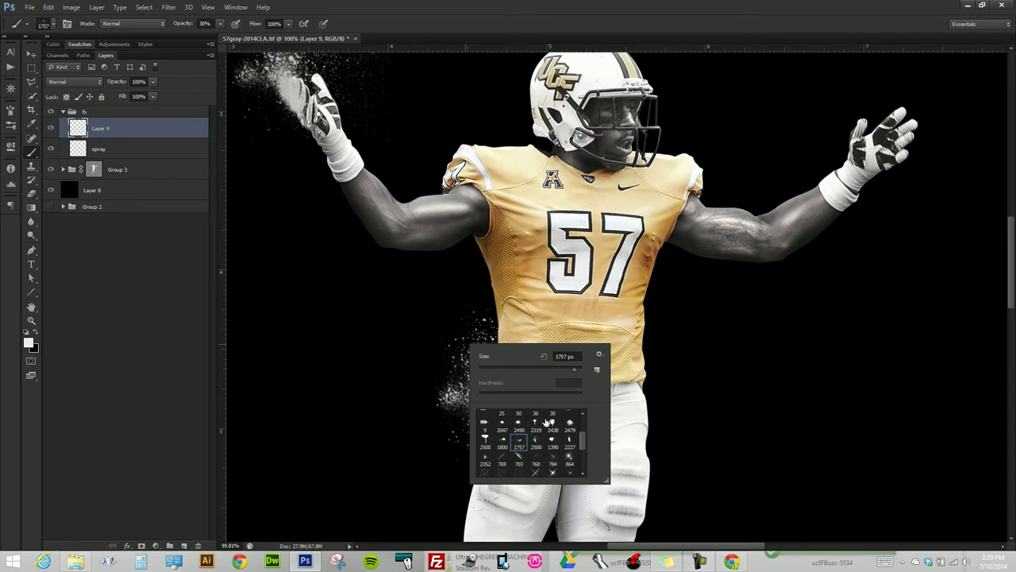
{"action": "left_click", "coordinate": [485, 459]}
{"action": "left_click_drag", "start_coordinate": [532, 372], "coordinate": [568, 369]}
{"action": "left_click", "coordinate": [508, 354]}
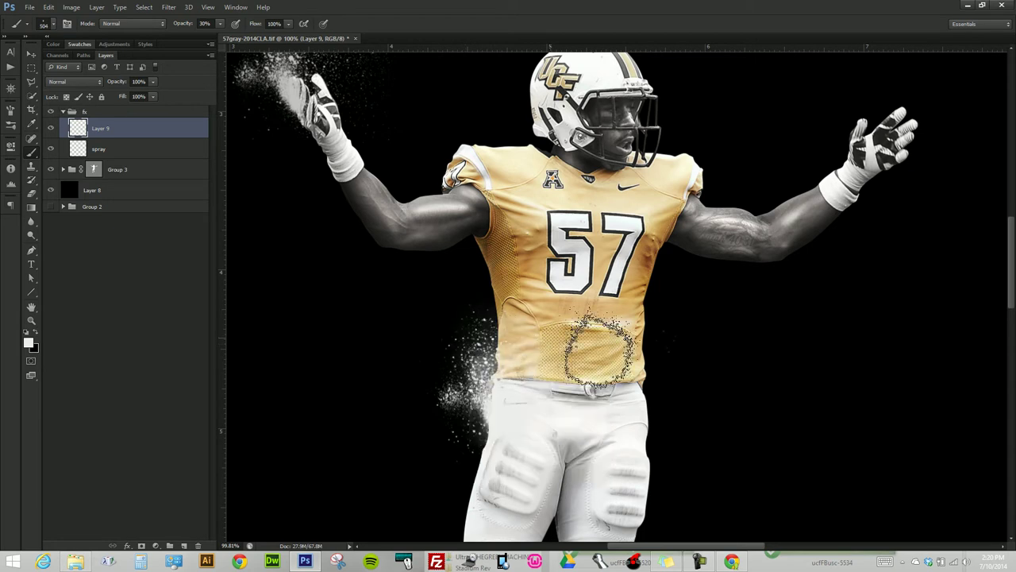
{"action": "key", "text": "bracketright"}
{"action": "key", "text": "bracketright"}
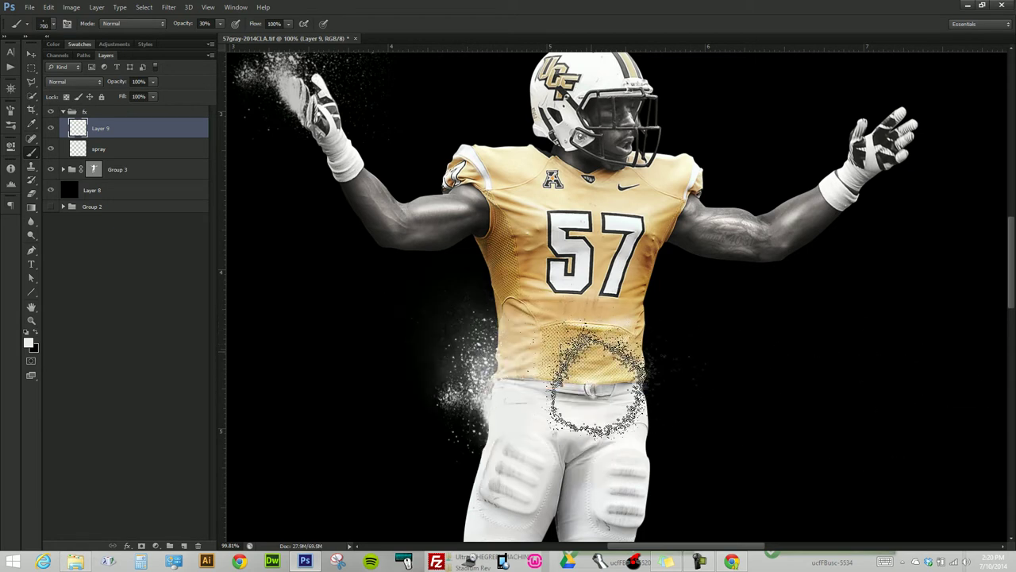
{"action": "scroll", "coordinate": [668, 374], "scroll_direction": "down", "scroll_amount": 2}
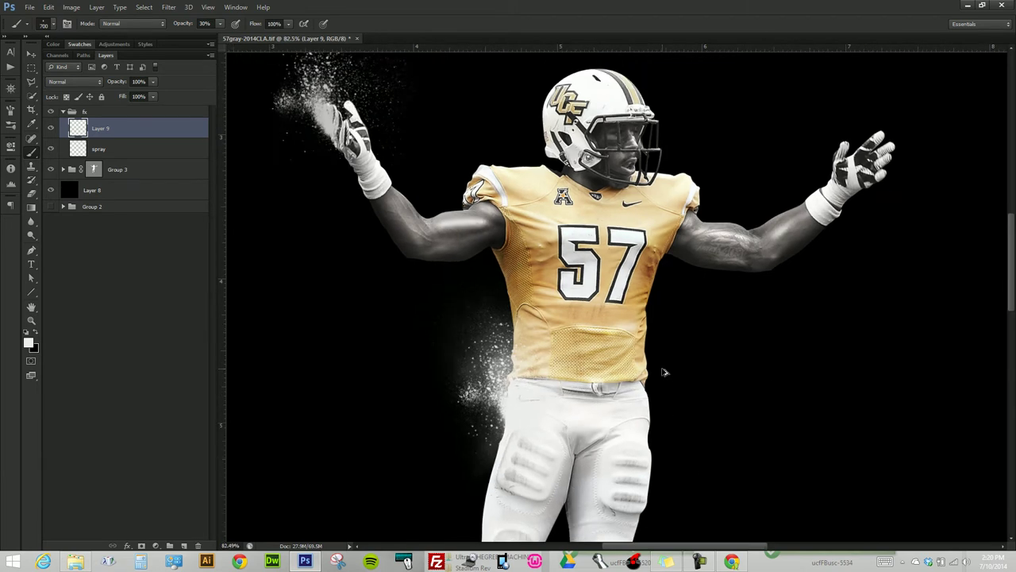
{"action": "scroll", "coordinate": [665, 372], "scroll_direction": "down", "scroll_amount": 1}
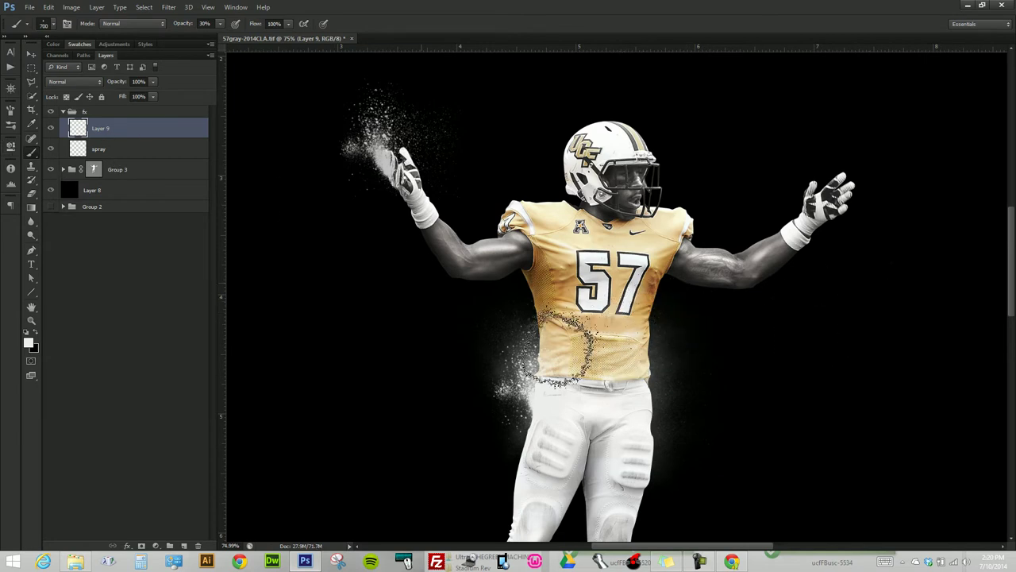
- Load the 2500 spray brush, flip its tip horizontally, and enlarge it to 400 px
{"action": "right_click", "coordinate": [625, 431]}
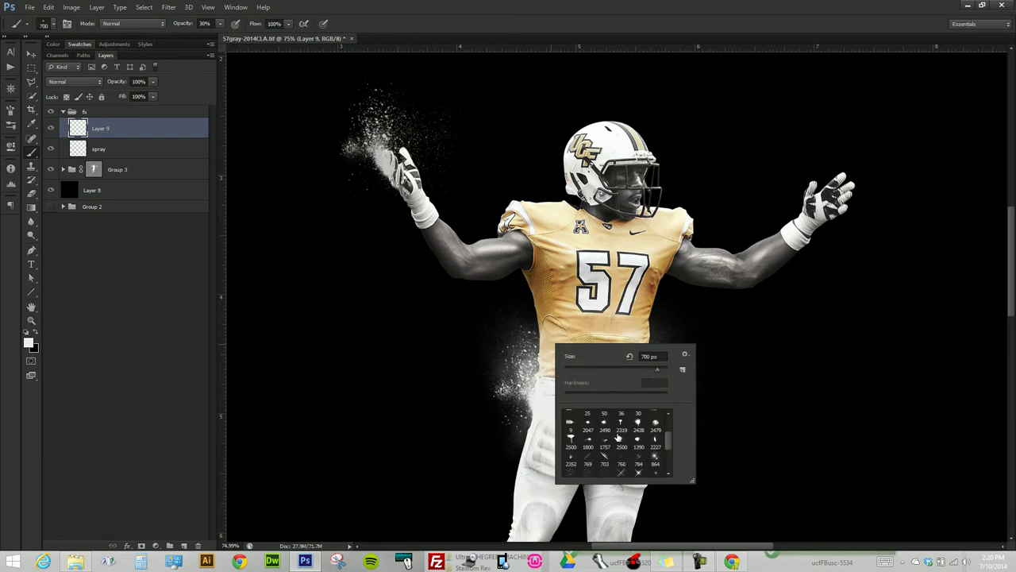
{"action": "left_click", "coordinate": [621, 439]}
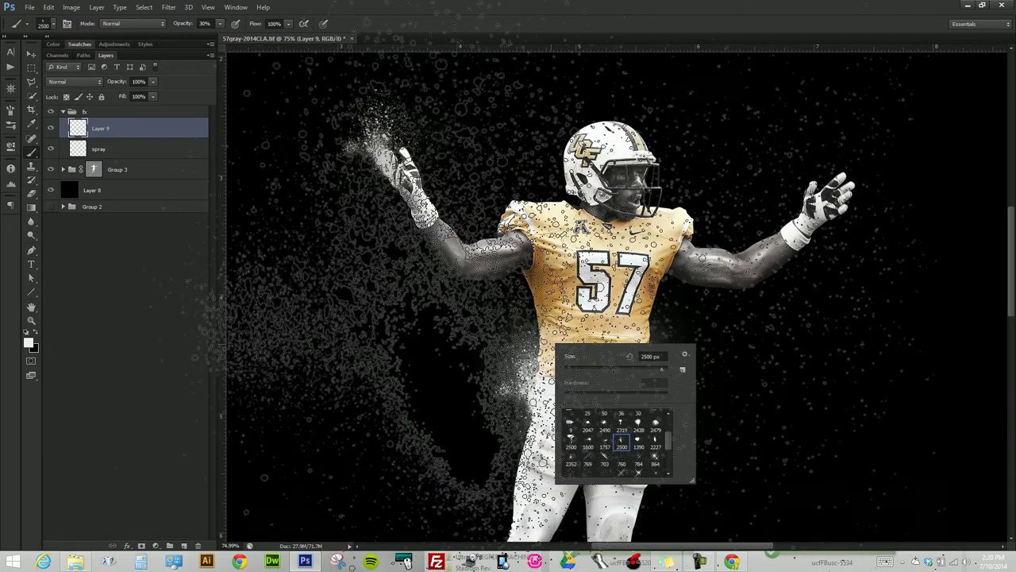
{"action": "left_click", "coordinate": [10, 110]}
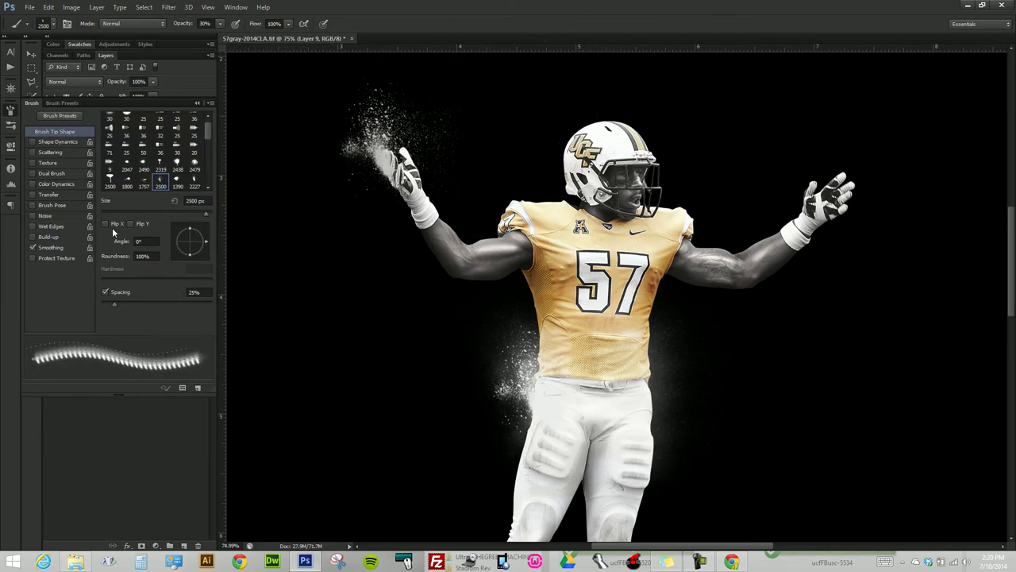
{"action": "left_click", "coordinate": [105, 223]}
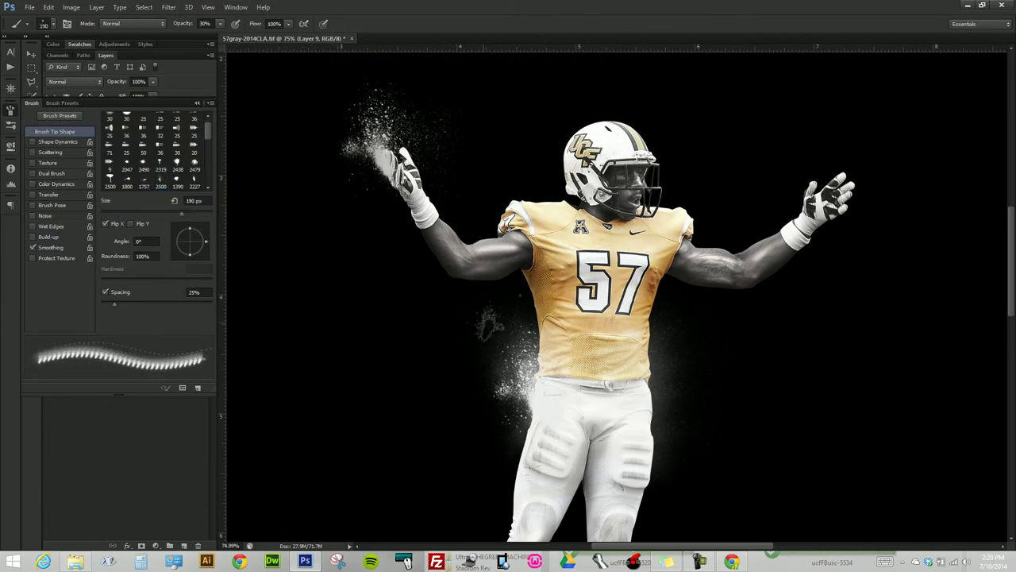
{"action": "key", "text": "F5"}
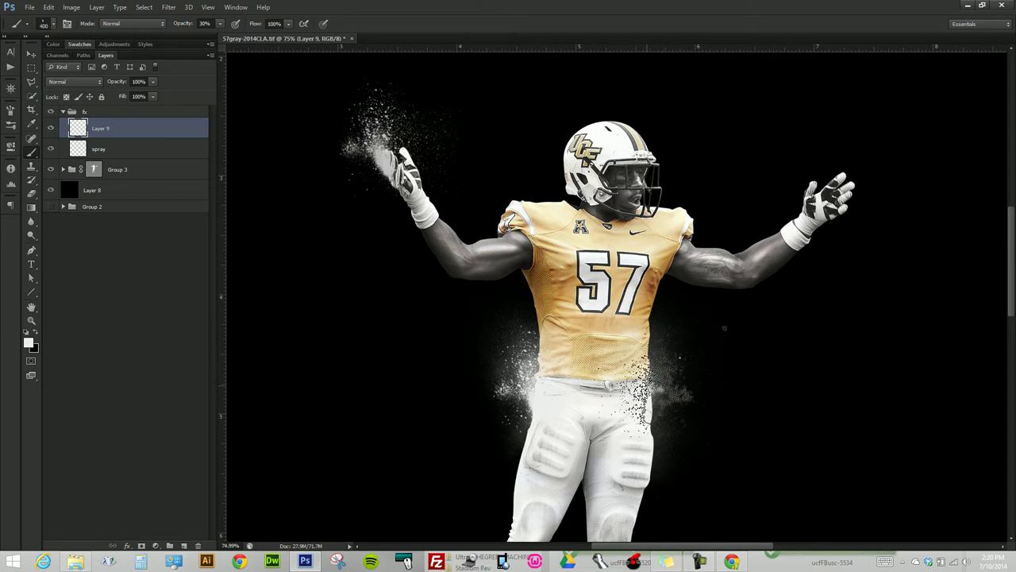
{"action": "key", "text": "bracketright"}
{"action": "key", "text": "bracketright"}
{"action": "key", "text": "bracketright"}
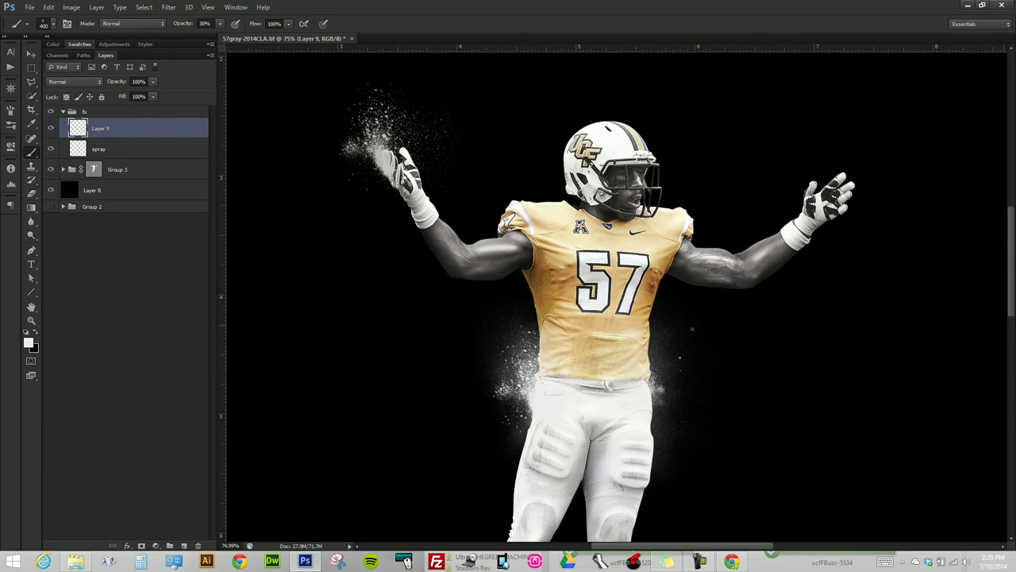
- With the eraser, toggle Layer 9 and spray visibility to compare, then select the spray layer
{"action": "key", "text": "e"}
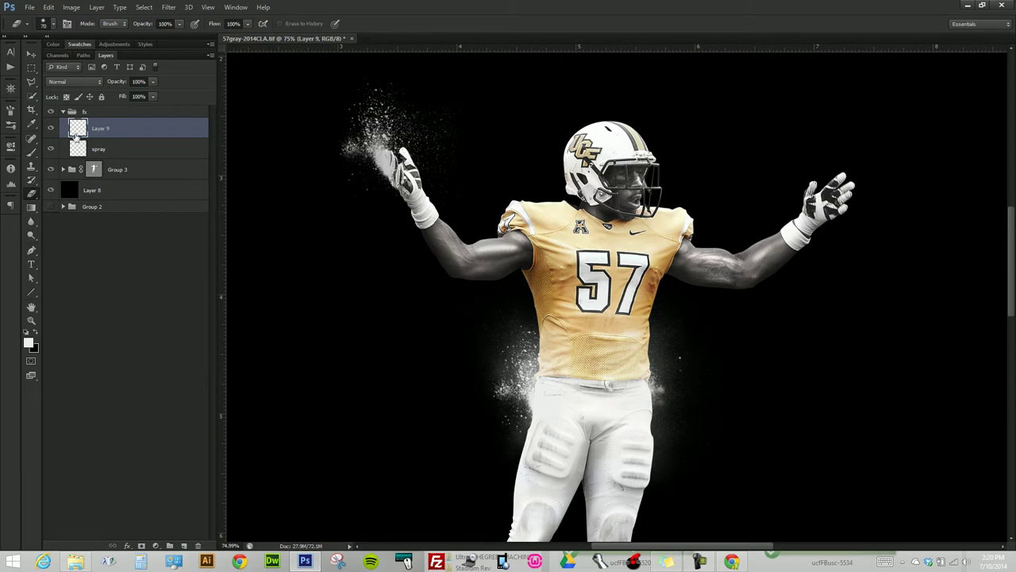
{"action": "left_click", "coordinate": [54, 128]}
{"action": "left_click", "coordinate": [53, 129]}
{"action": "left_click", "coordinate": [50, 149]}
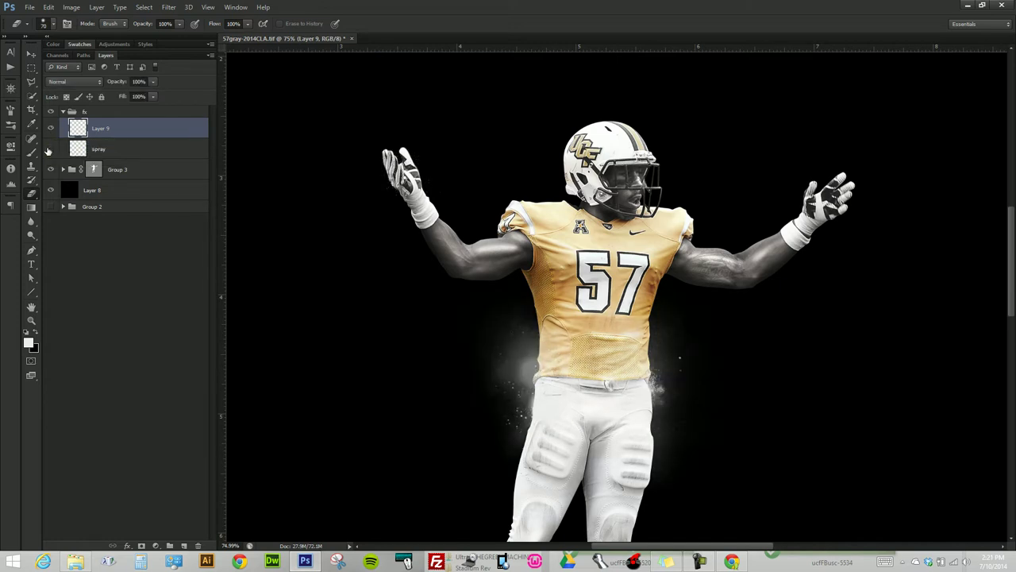
{"action": "left_click", "coordinate": [49, 149]}
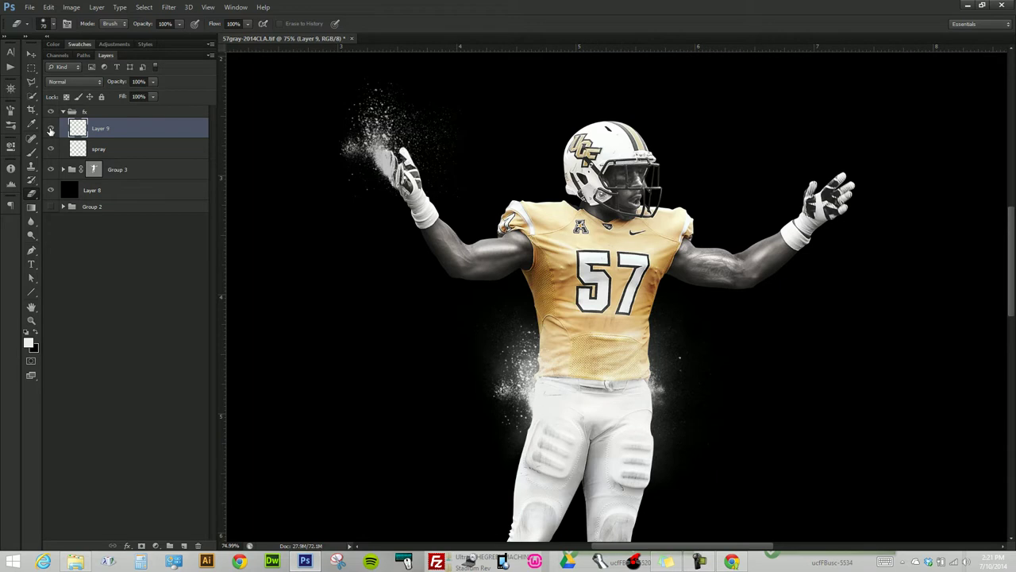
{"action": "left_click", "coordinate": [53, 129]}
{"action": "left_click", "coordinate": [52, 128]}
{"action": "left_click", "coordinate": [89, 150]}
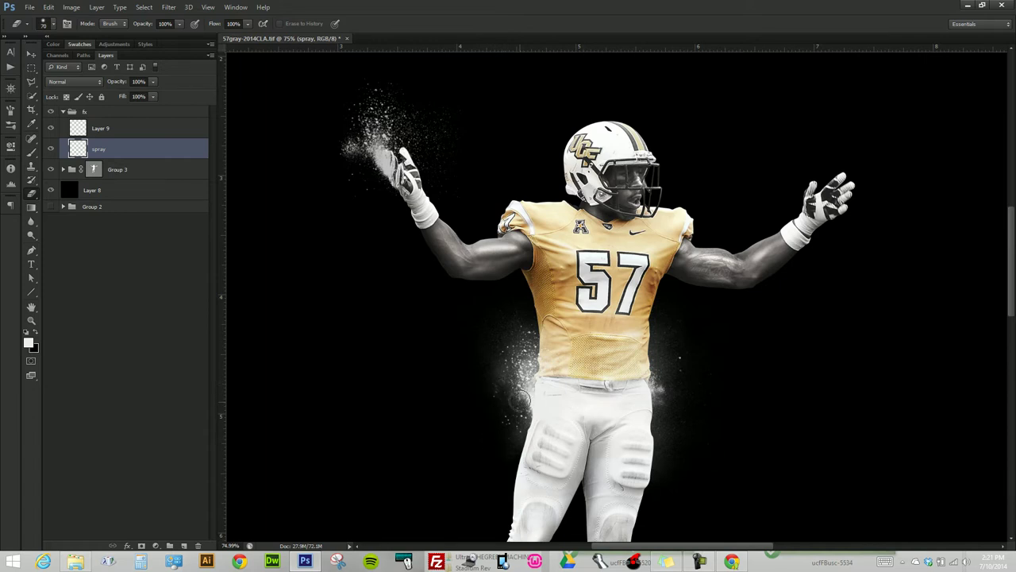
- Make an eraser stroke near the hip and bring up the spray layer's context menu
{"action": "right_click", "coordinate": [522, 396]}
{"action": "key", "text": "Escape"}
{"action": "left_click_drag", "start_coordinate": [610, 325], "coordinate": [559, 371]}
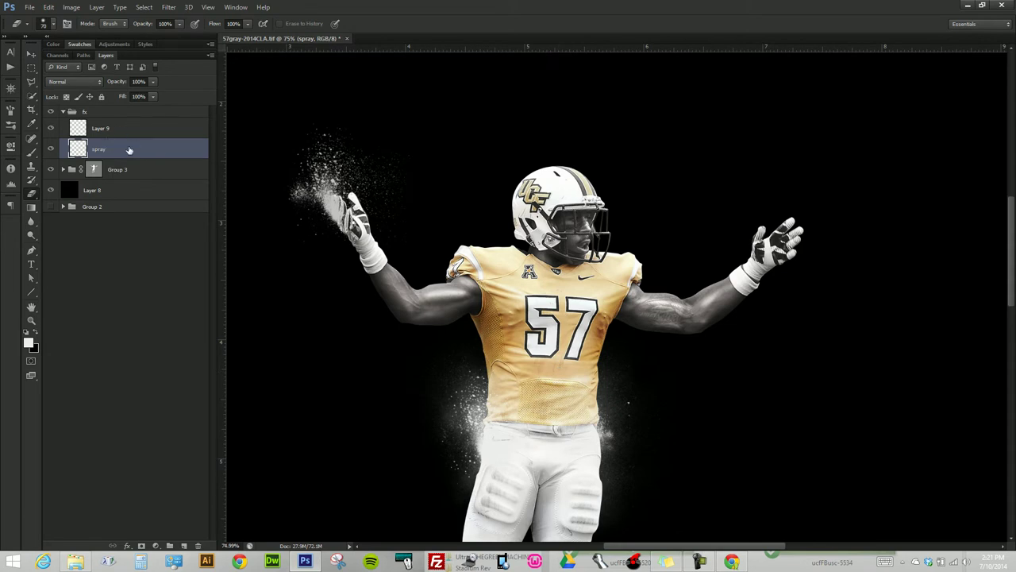
{"action": "right_click", "coordinate": [129, 150]}
- Add a Darken gradient overlay at 108° angle to the spray layer
{"action": "left_click", "coordinate": [89, 311]}
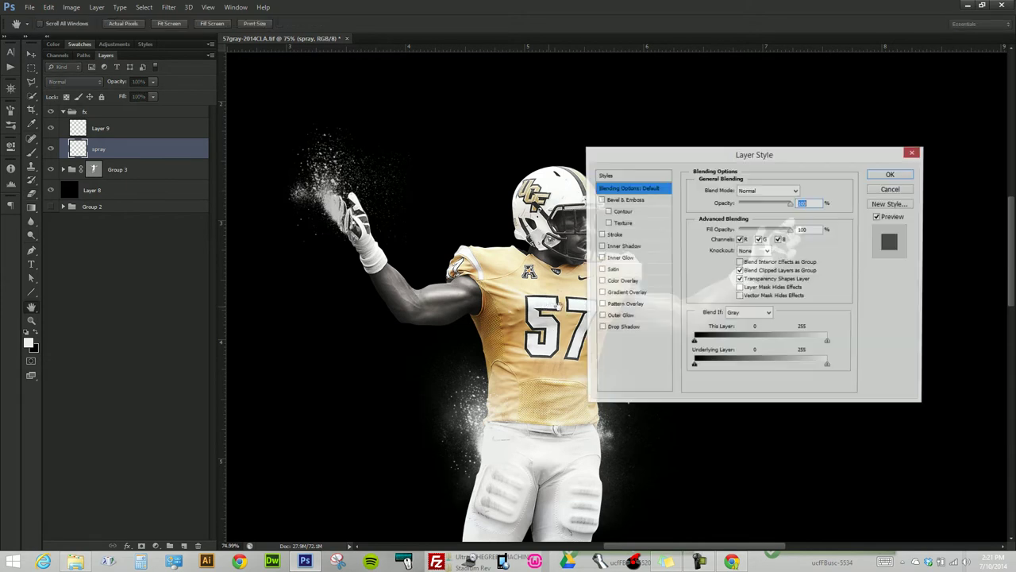
{"action": "left_click", "coordinate": [623, 293]}
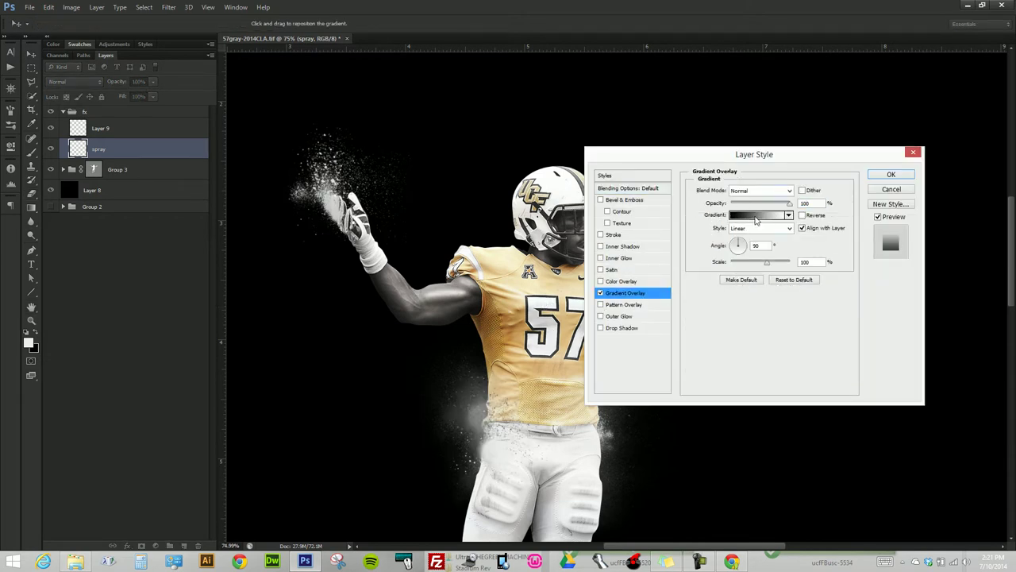
{"action": "left_click", "coordinate": [750, 191]}
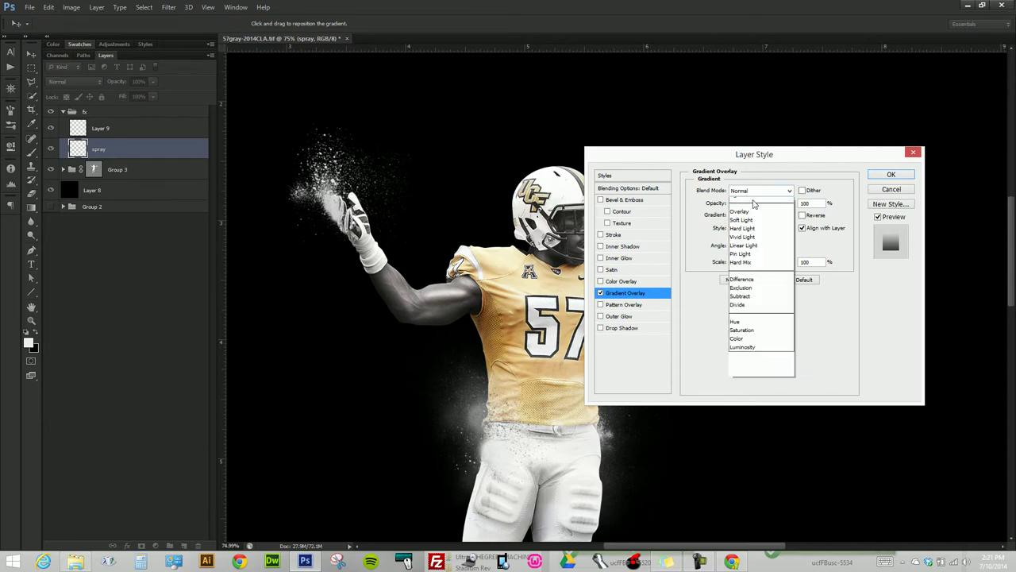
{"action": "left_click", "coordinate": [744, 228]}
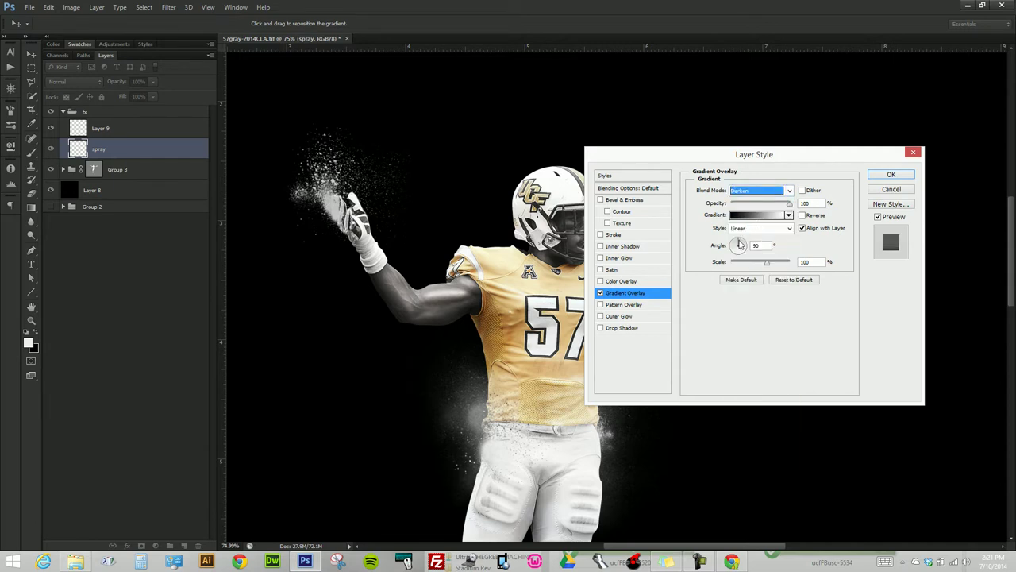
{"action": "left_click", "coordinate": [738, 243]}
{"action": "left_click", "coordinate": [744, 251]}
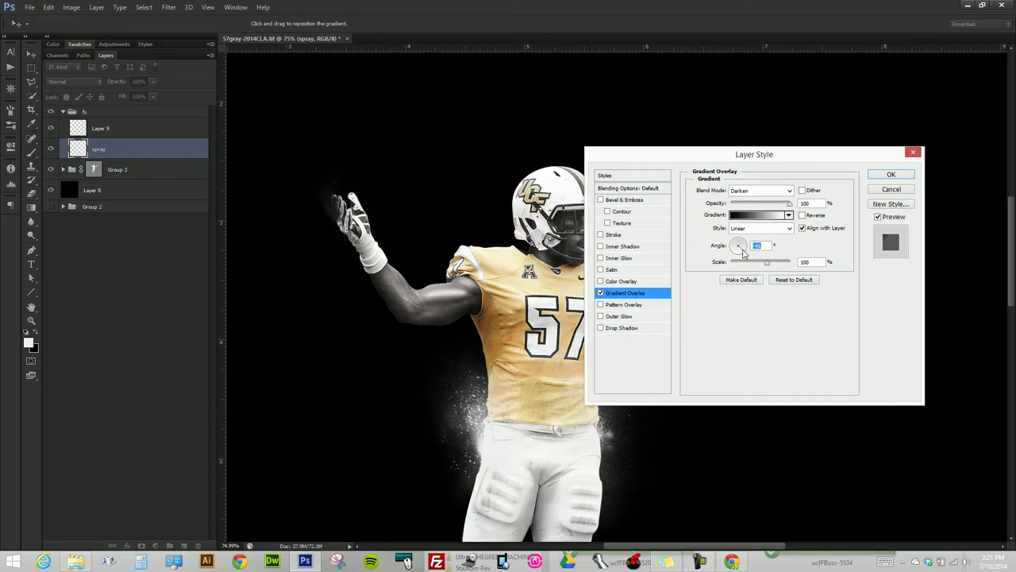
{"action": "left_click", "coordinate": [738, 244]}
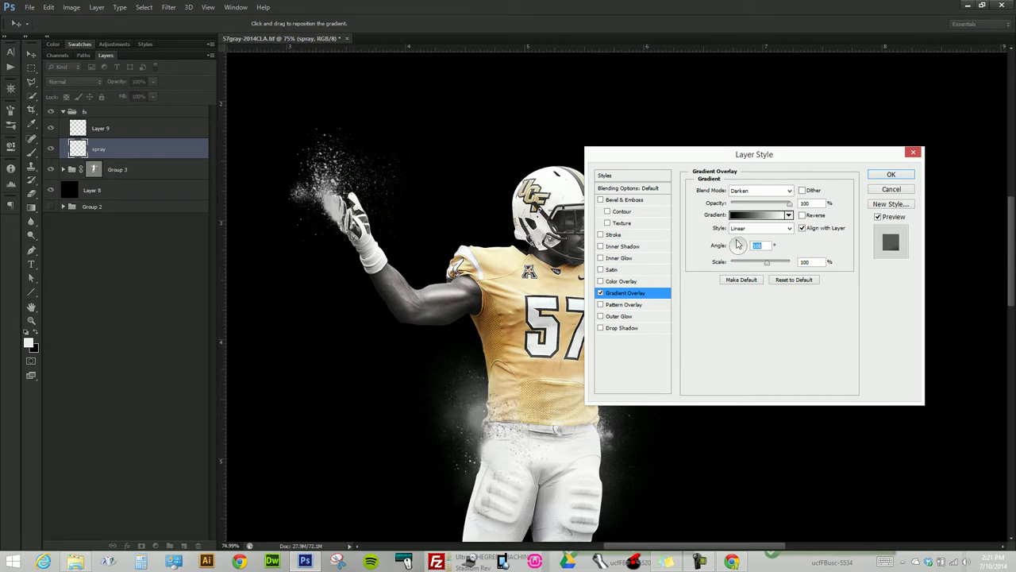
- Try the overlay as Multiply at 73% opacity, then turn it off and confirm the style
{"action": "left_click", "coordinate": [758, 191]}
{"action": "left_click", "coordinate": [757, 237]}
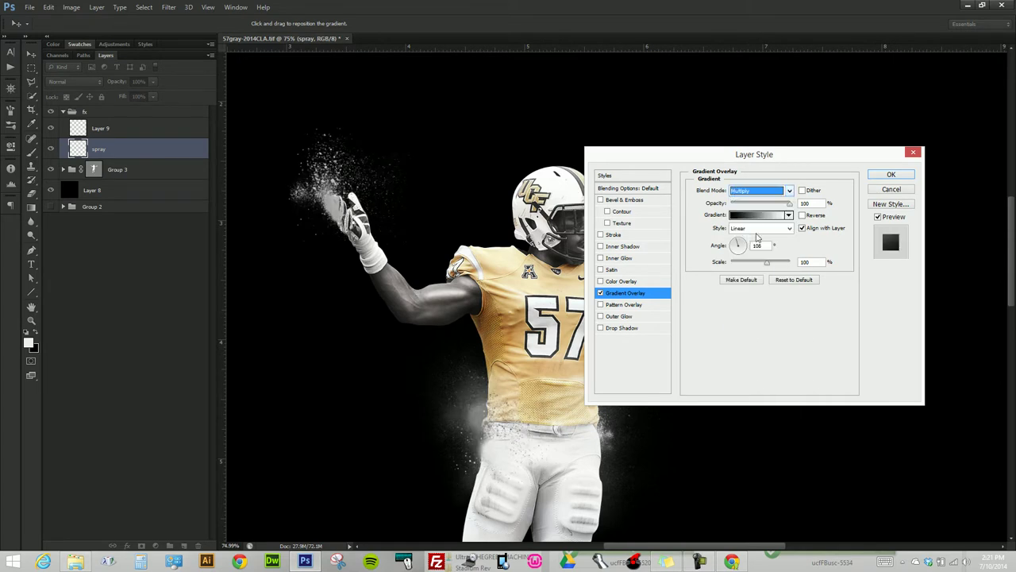
{"action": "mouse_move", "coordinate": [786, 203]}
{"action": "left_mouse_down"}
{"action": "mouse_move", "coordinate": [767, 208]}
{"action": "mouse_move", "coordinate": [784, 214]}
{"action": "left_mouse_up"}
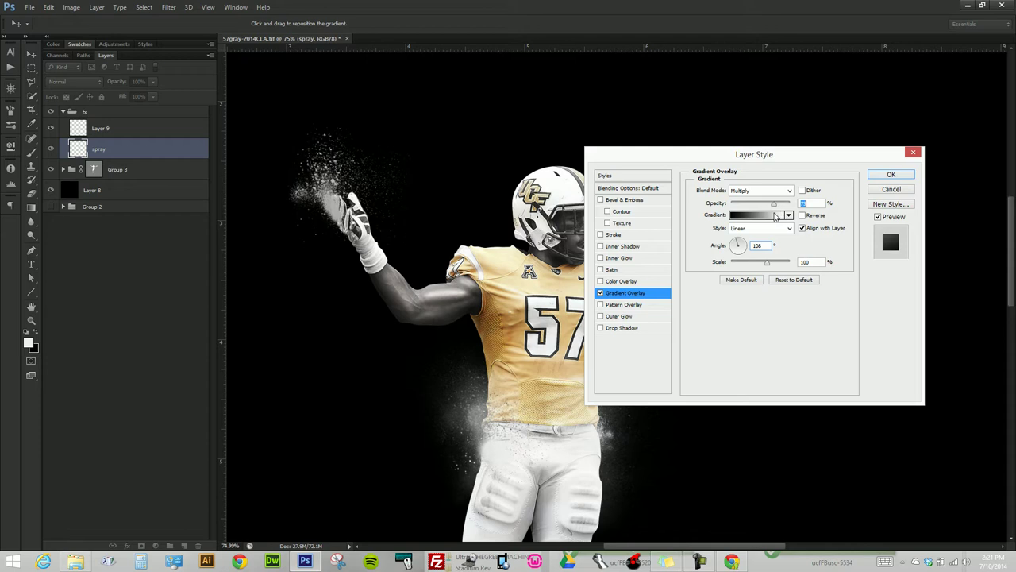
{"action": "left_click", "coordinate": [603, 295]}
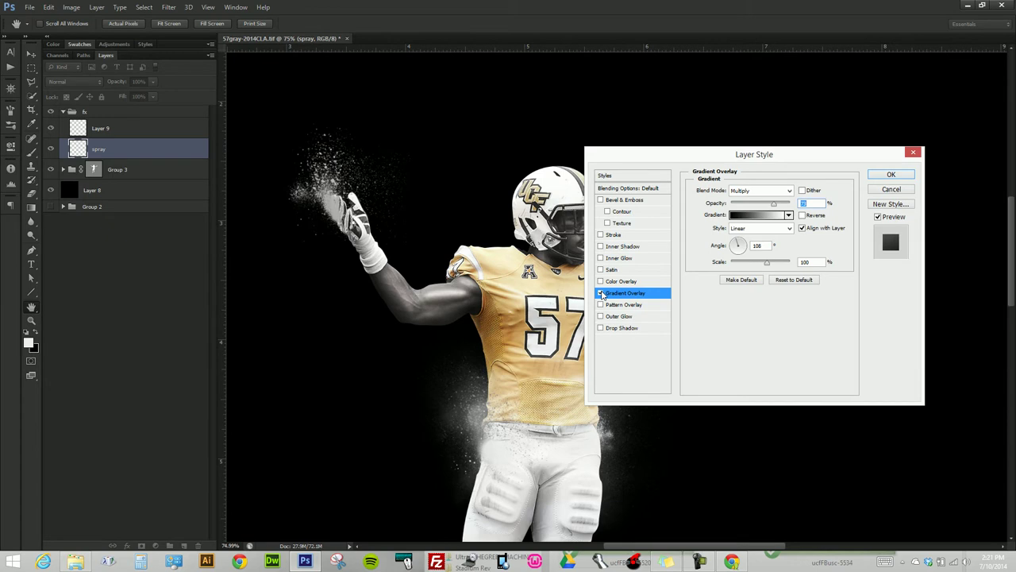
{"action": "left_click", "coordinate": [602, 293]}
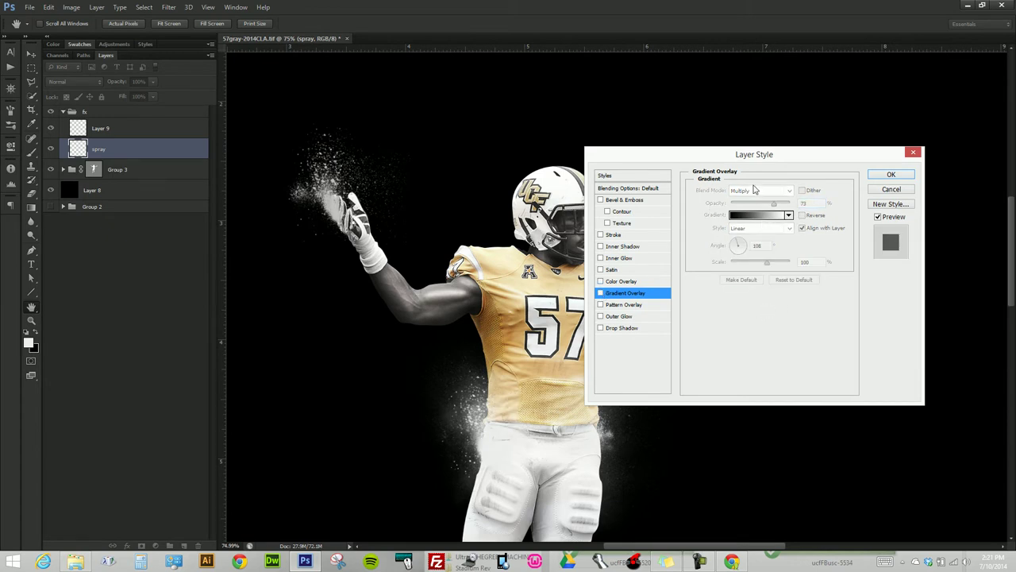
{"action": "left_click", "coordinate": [891, 176]}
{"action": "key", "text": "e"}
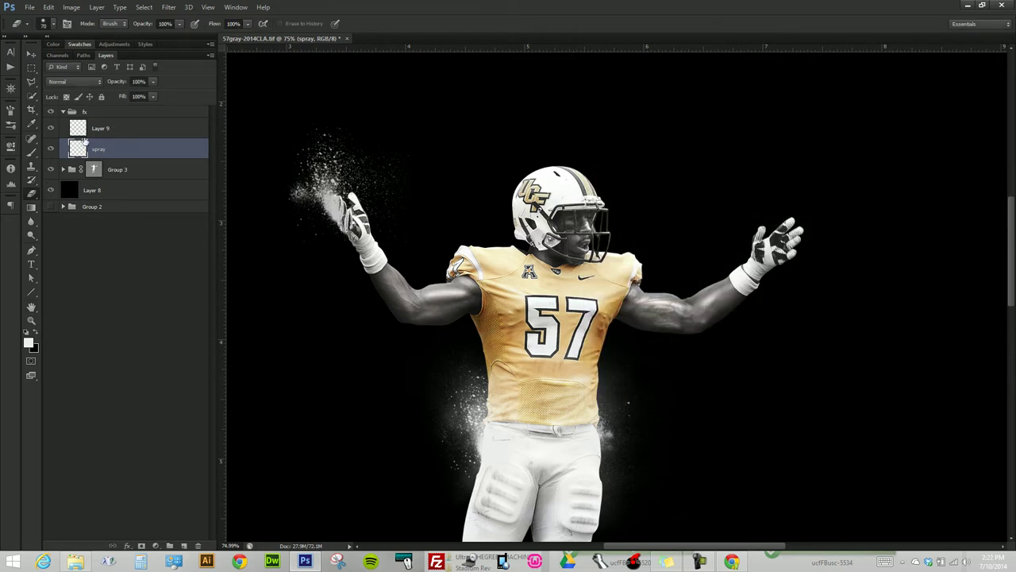
- Label Layer 9 and the spray layer red and add a new Layer 10
{"action": "left_click", "coordinate": [111, 131], "text": "shift"}
{"action": "right_click", "coordinate": [53, 133]}
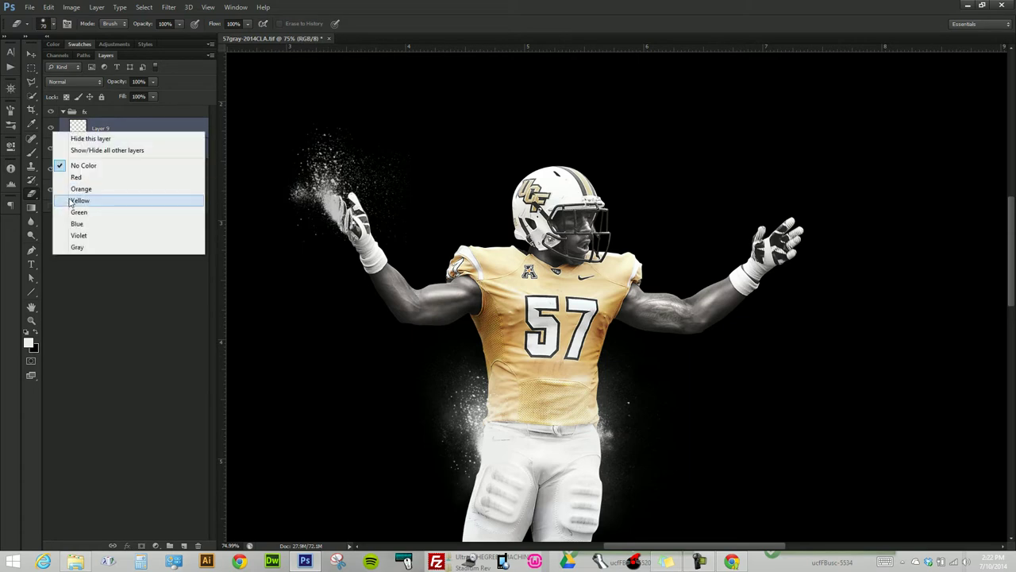
{"action": "left_click", "coordinate": [68, 181]}
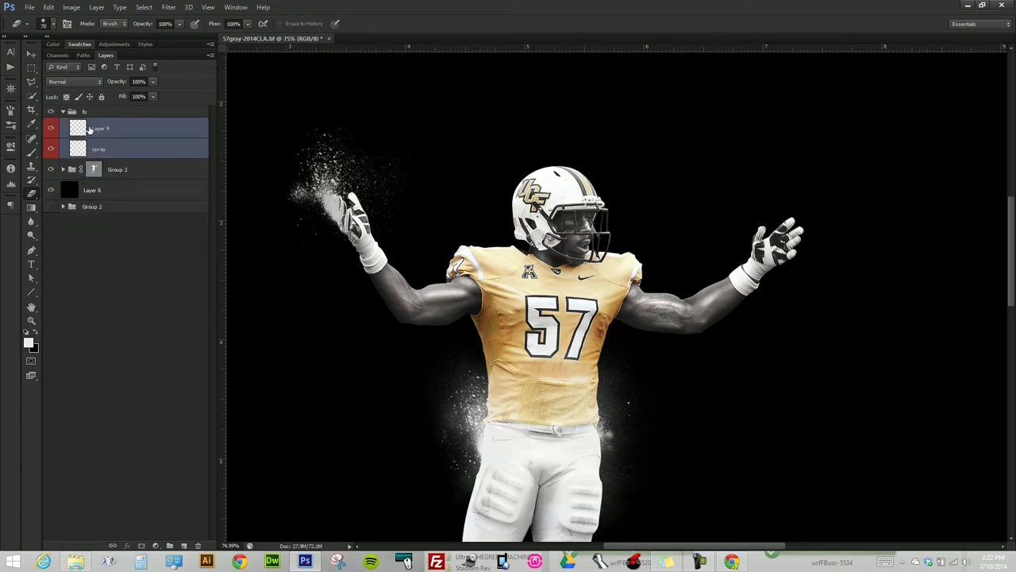
{"action": "left_click", "coordinate": [184, 546]}
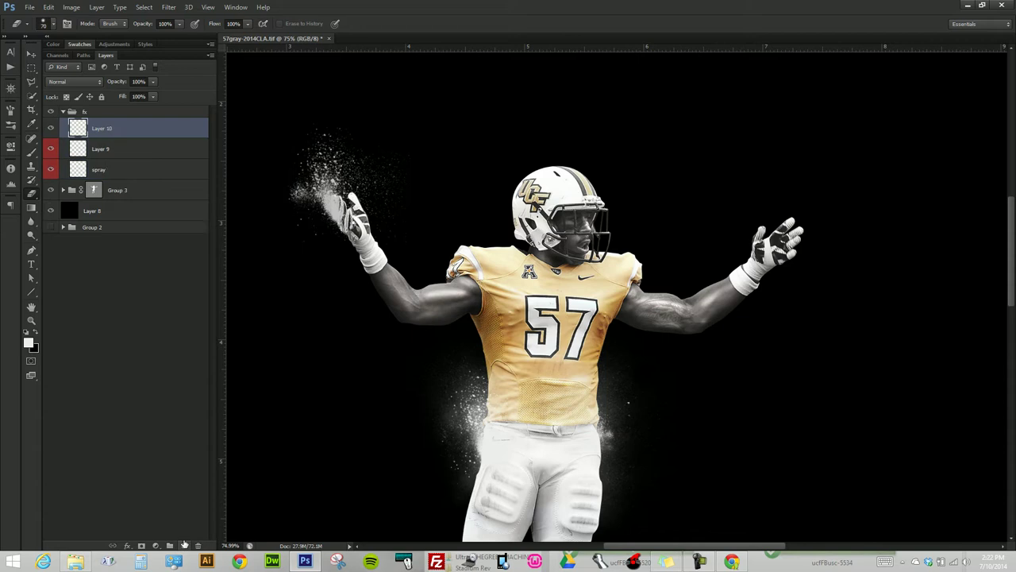
- Rename Layer 9 to sprayw and the spray layer to sprayw2
{"action": "left_click", "coordinate": [101, 155]}
{"action": "double_click", "coordinate": [100, 150]}
{"action": "type", "text": "spray"}
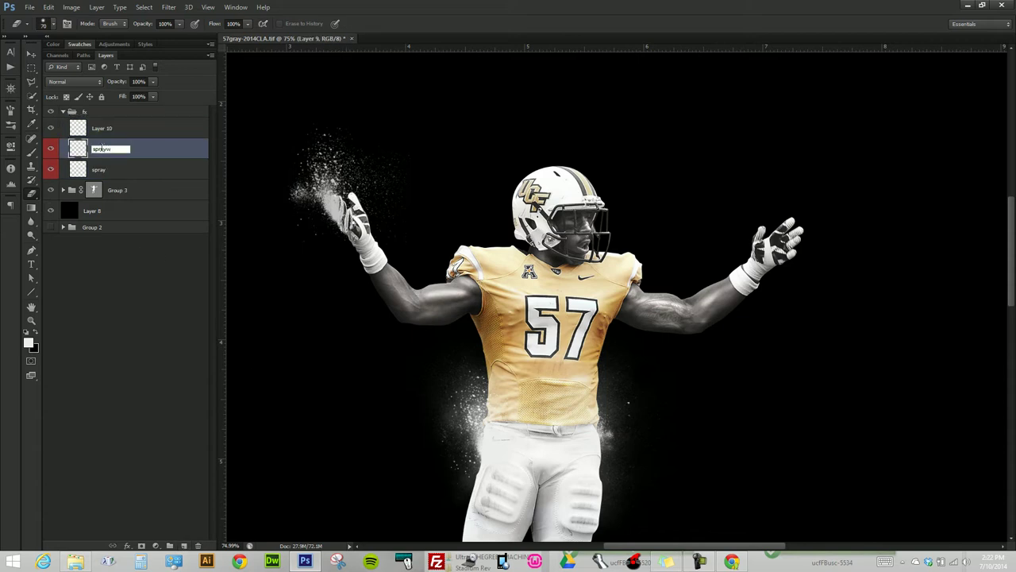
{"action": "key", "text": "Return"}
{"action": "double_click", "coordinate": [97, 170]}
{"action": "type", "text": "w2"}
{"action": "left_click", "coordinate": [141, 305]}
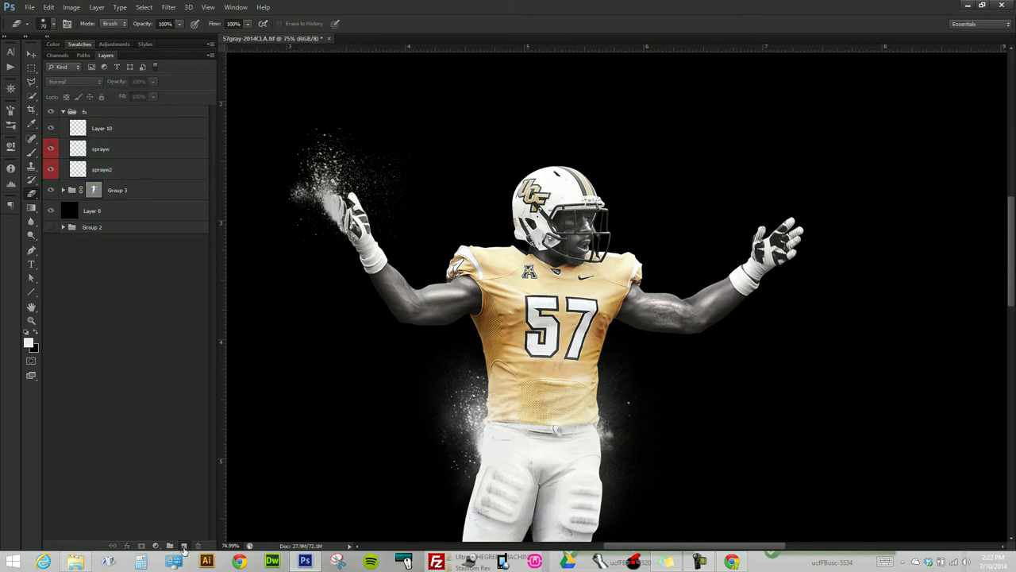
- Add Layer 11, select Layer 10, and sample the jersey's tan colour
{"action": "left_click", "coordinate": [183, 545]}
{"action": "left_click", "coordinate": [103, 151]}
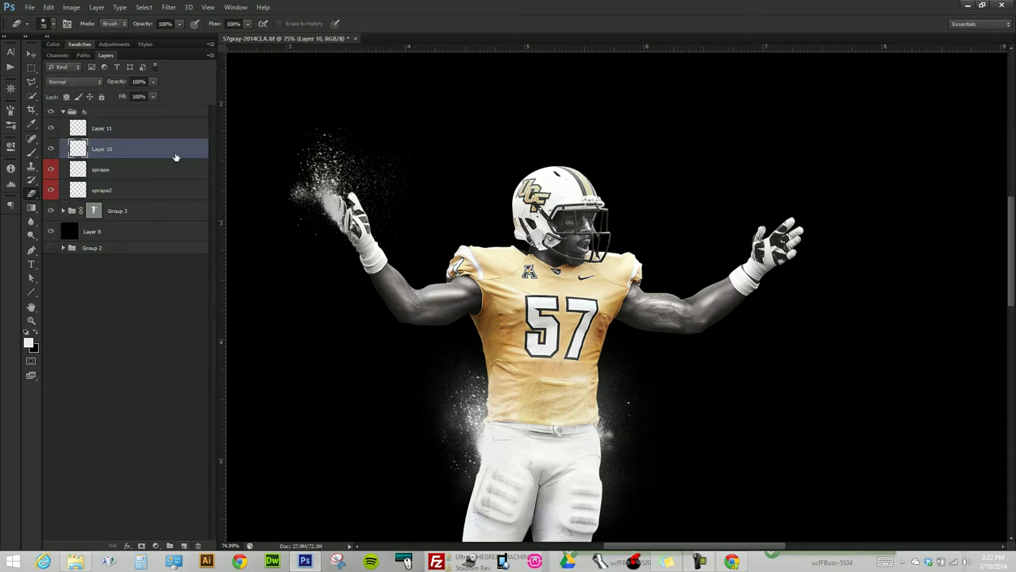
{"action": "key", "text": "i"}
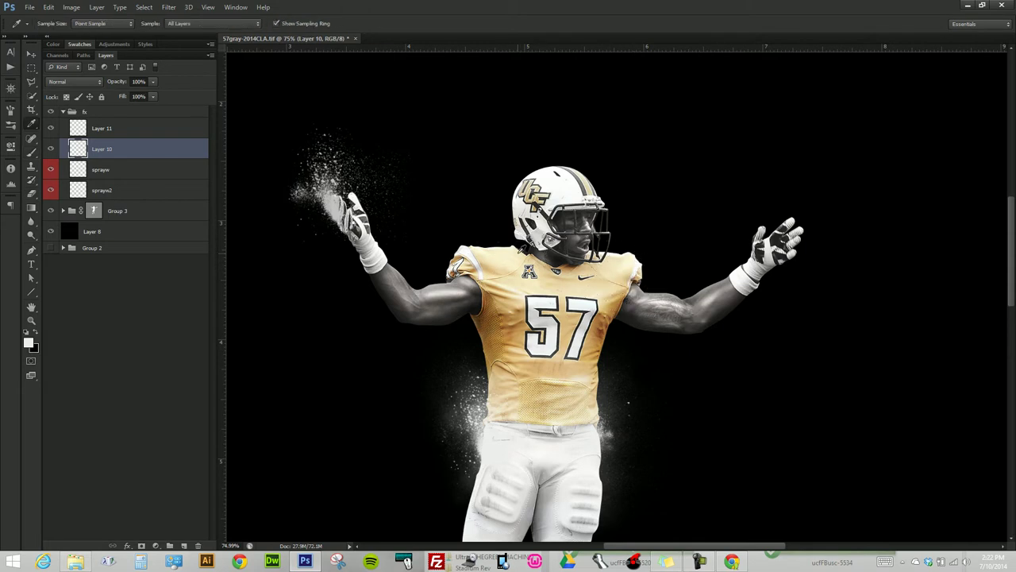
{"action": "left_click", "coordinate": [518, 251]}
- Spray a tan speckle cluster beside the helmet at 100% brush opacity
{"action": "key", "text": "b"}
{"action": "left_click", "coordinate": [514, 240]}
{"action": "key", "text": "ctrl+z"}
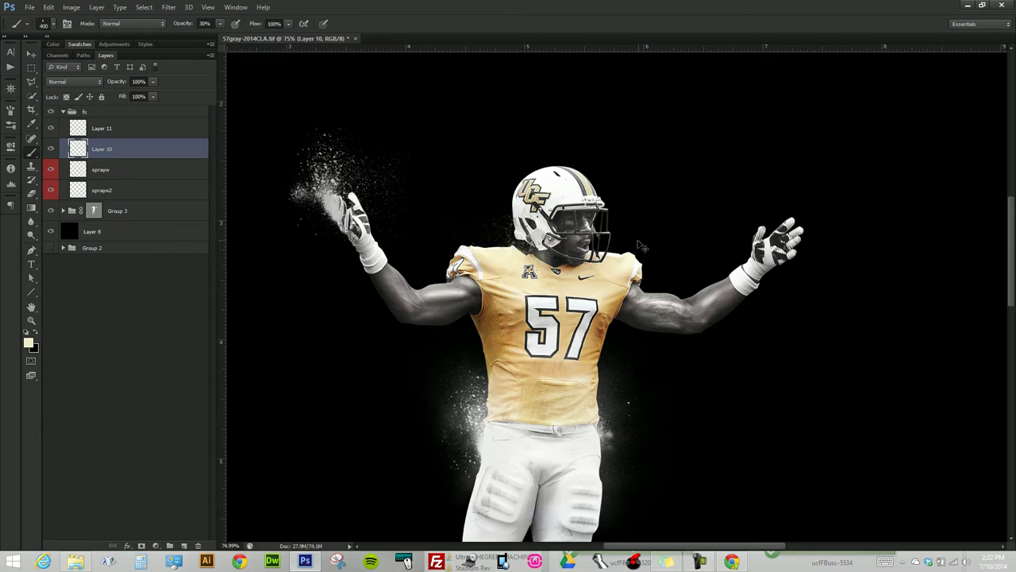
{"action": "key", "text": "0"}
{"action": "left_click", "coordinate": [719, 218]}
{"action": "scroll", "coordinate": [780, 377], "scroll_direction": "down", "scroll_amount": 2}
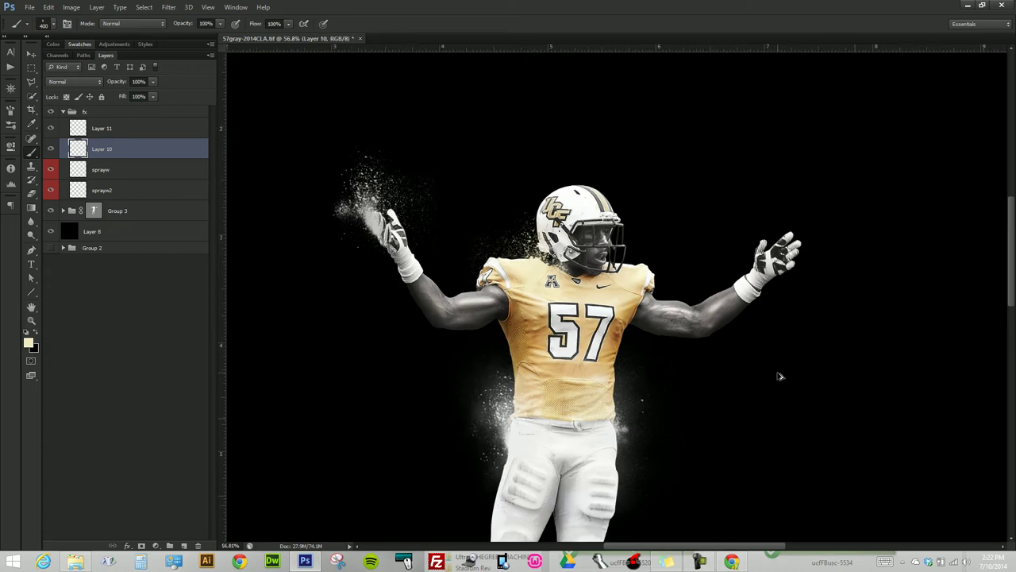
{"action": "scroll", "coordinate": [780, 377], "scroll_direction": "down", "scroll_amount": 2}
{"action": "scroll", "coordinate": [691, 318], "scroll_direction": "up", "scroll_amount": 1}
{"action": "scroll", "coordinate": [691, 317], "scroll_direction": "up", "scroll_amount": 1}
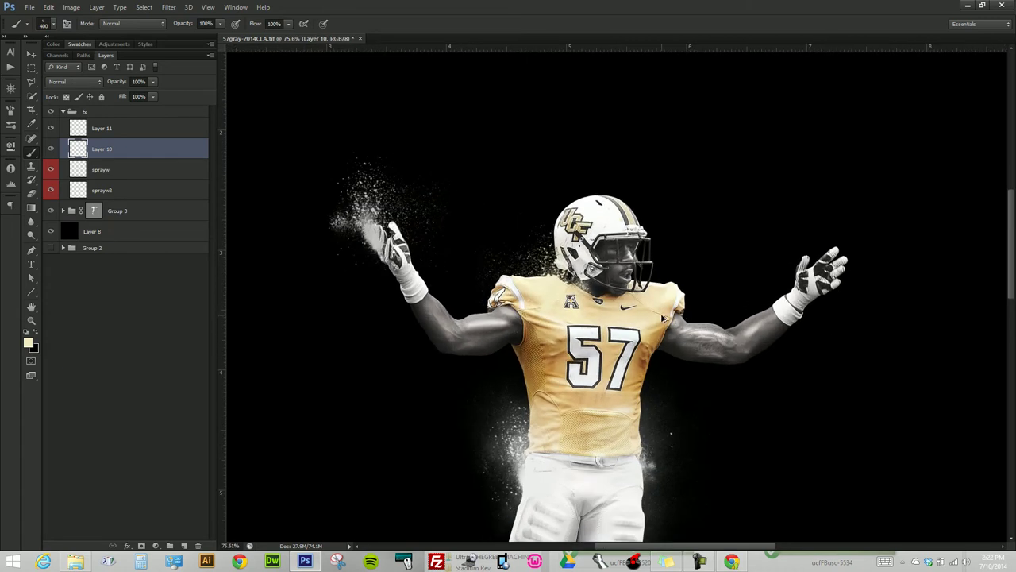
{"action": "scroll", "coordinate": [664, 317], "scroll_direction": "up", "scroll_amount": 2}
{"action": "scroll", "coordinate": [664, 318], "scroll_direction": "up", "scroll_amount": 1}
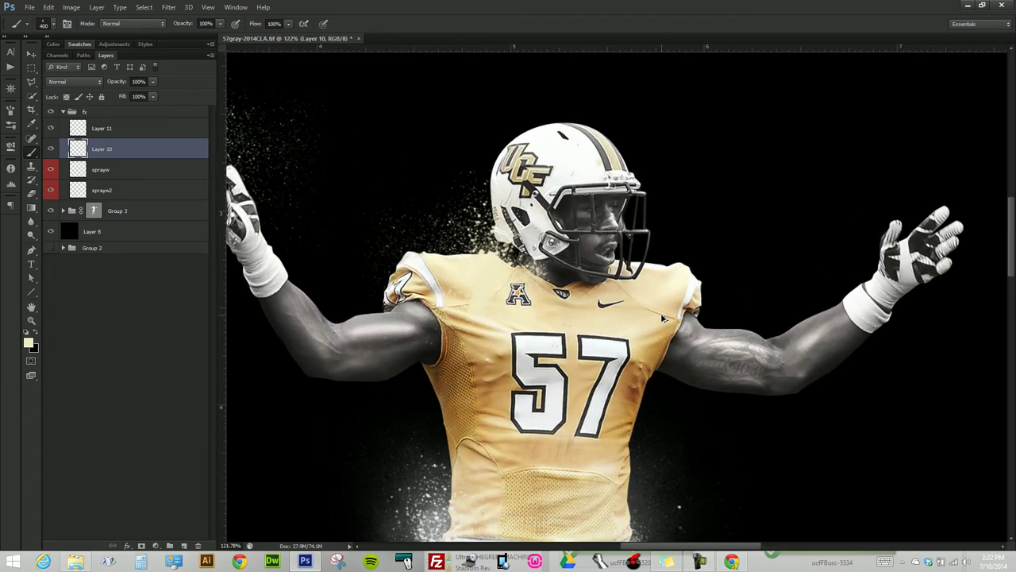
{"action": "scroll", "coordinate": [664, 318], "scroll_direction": "down", "scroll_amount": 1}
{"action": "scroll", "coordinate": [664, 318], "scroll_direction": "down", "scroll_amount": 1}
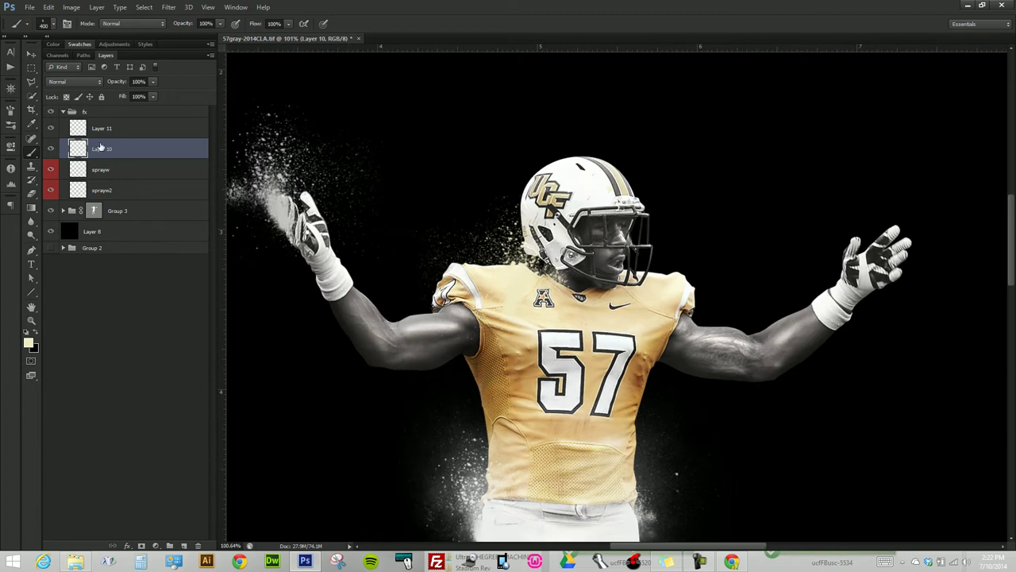
- Give Layer 10 a reversed Color Burn gradient overlay
{"action": "double_click", "coordinate": [133, 150]}
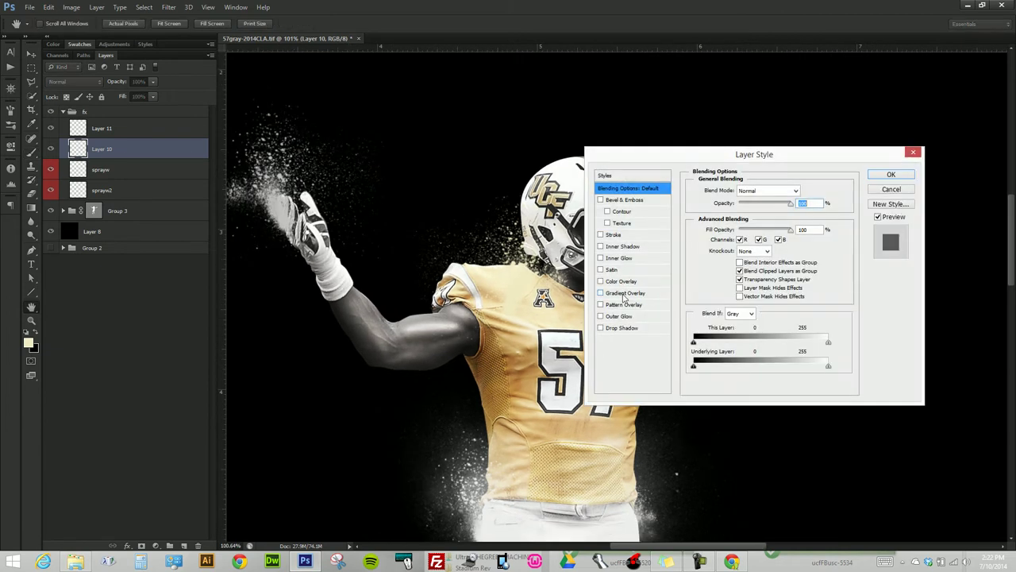
{"action": "left_click", "coordinate": [625, 293]}
{"action": "left_click", "coordinate": [747, 191]}
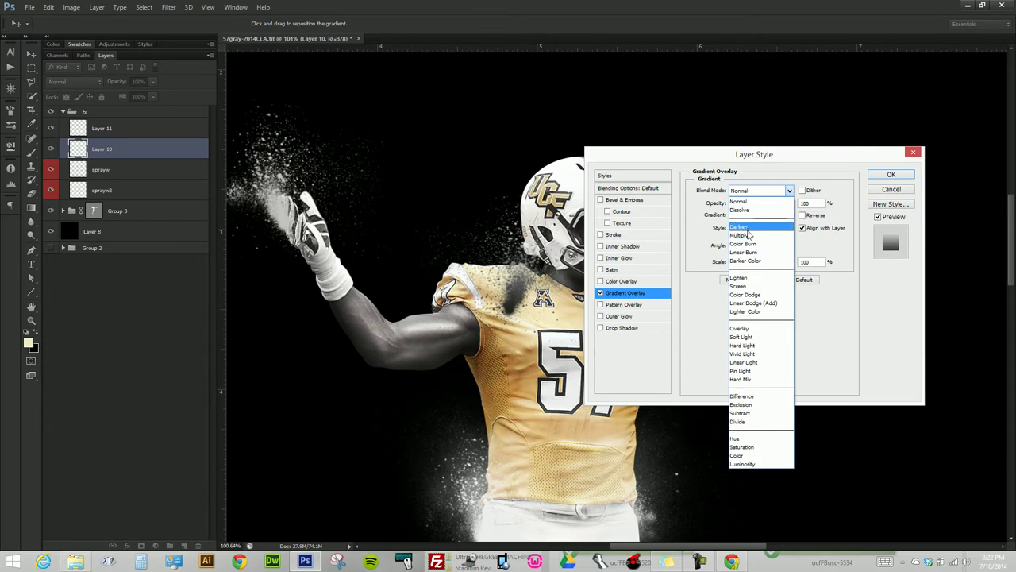
{"action": "left_click", "coordinate": [752, 244]}
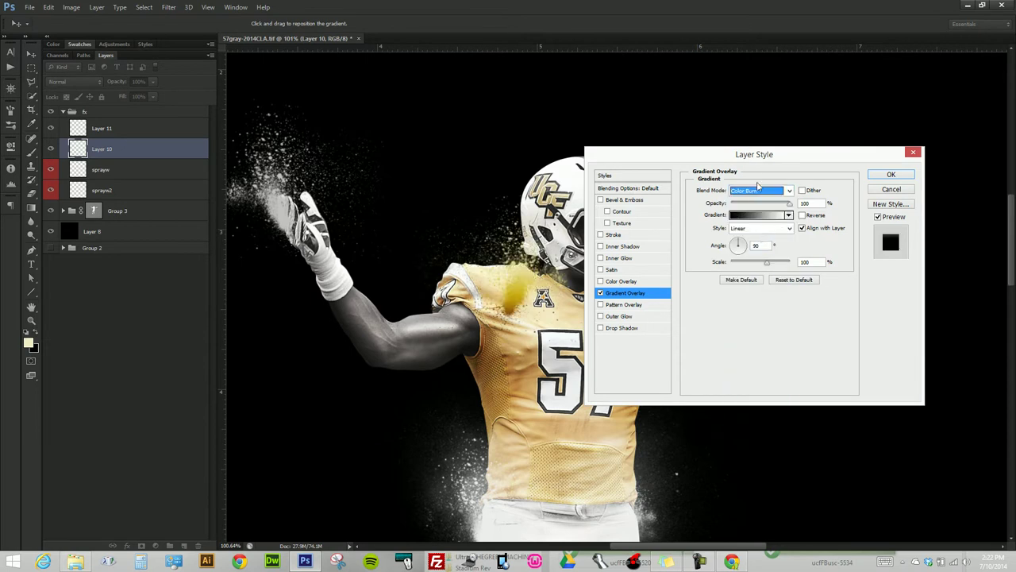
{"action": "left_click_drag", "start_coordinate": [753, 156], "coordinate": [823, 146]}
{"action": "left_click", "coordinate": [872, 206]}
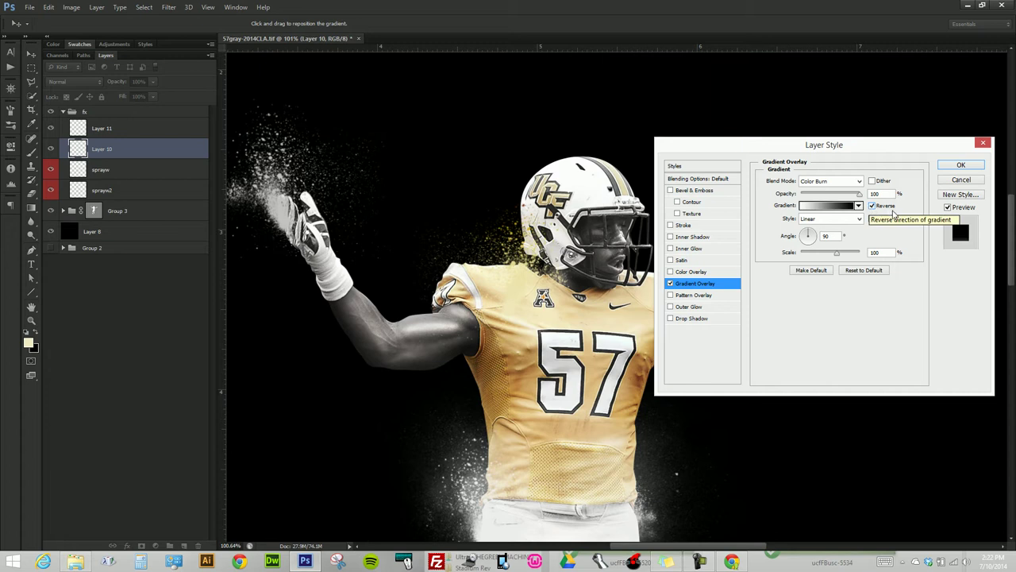
{"action": "left_click", "coordinate": [961, 166]}
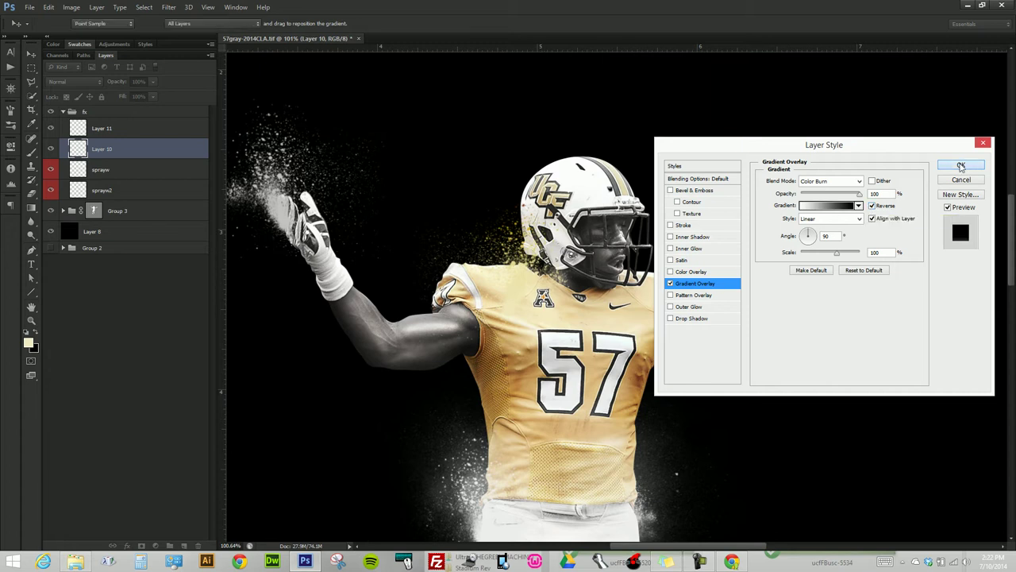
- Spray dark speckles right of the 57 and undo a saturated yellow stroke
{"action": "key", "text": "b"}
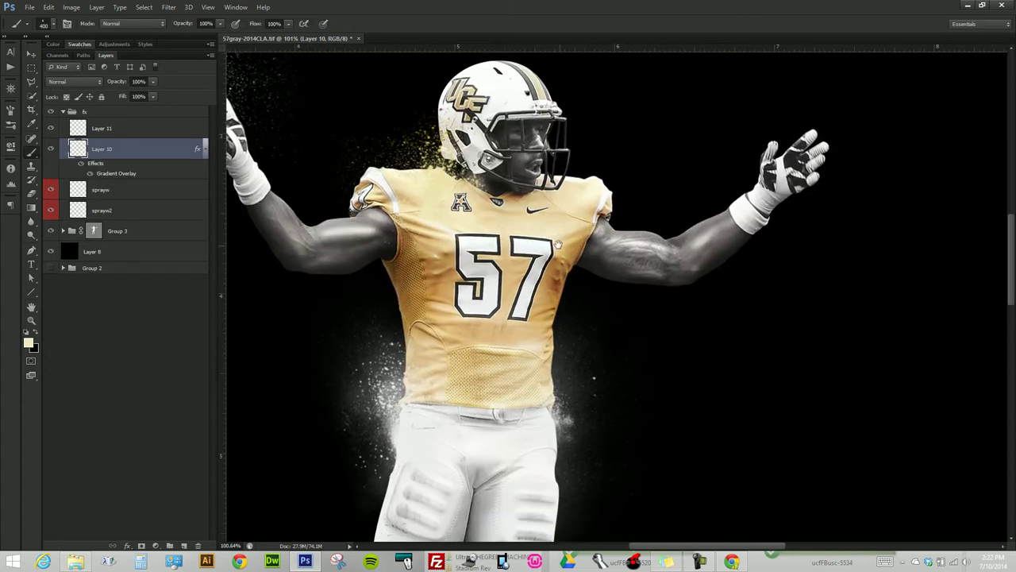
{"action": "mouse_move", "coordinate": [558, 244]}
{"action": "left_mouse_down"}
{"action": "mouse_move", "coordinate": [519, 232]}
{"action": "mouse_move", "coordinate": [611, 224]}
{"action": "left_mouse_up"}
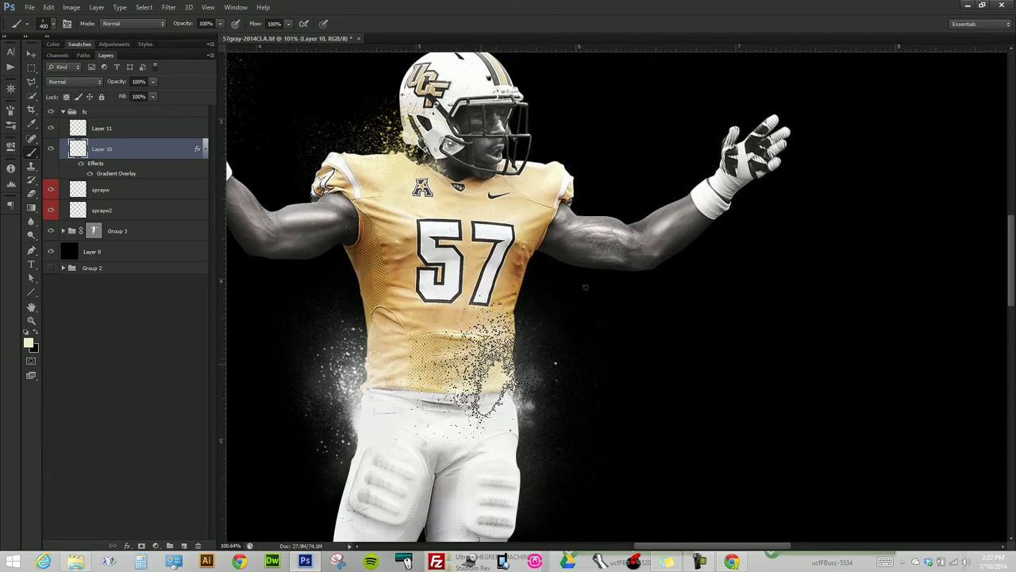
{"action": "left_click_drag", "start_coordinate": [486, 373], "coordinate": [391, 182]}
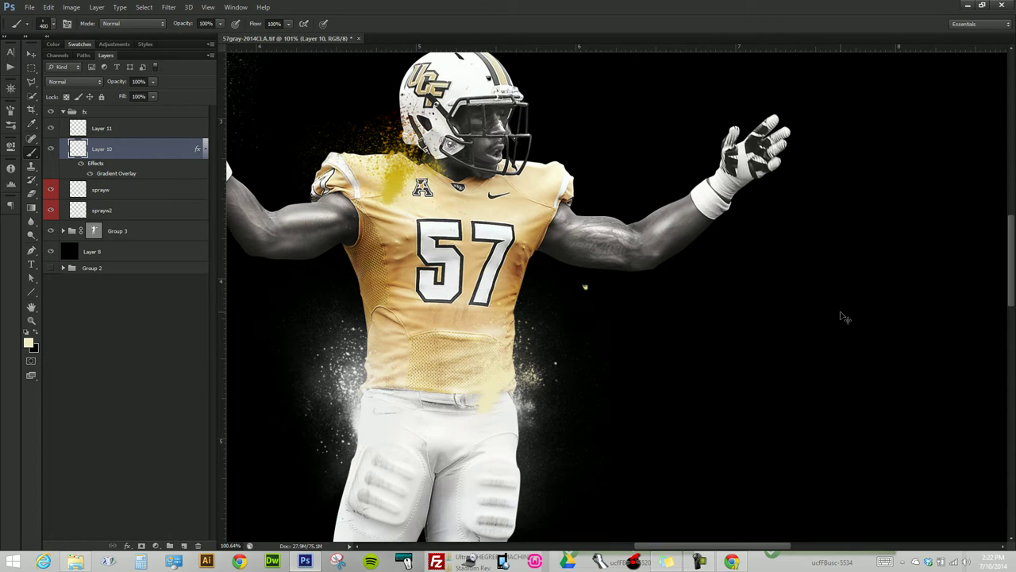
{"action": "key", "text": "ctrl+z"}
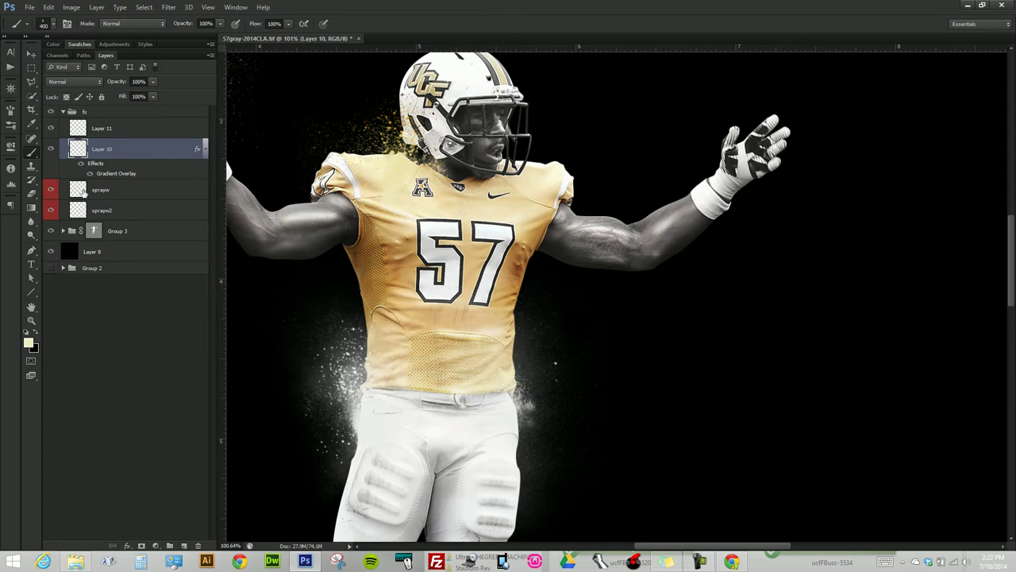
- On Layer 11, brush pale gold over the jersey's lower edge onto the pants
{"action": "left_click", "coordinate": [111, 130]}
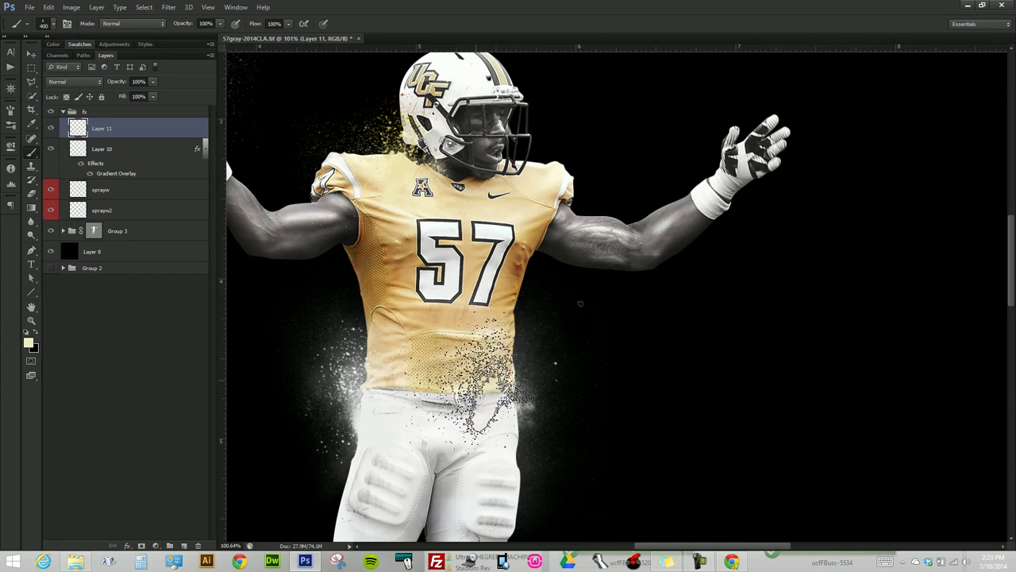
{"action": "left_click_drag", "start_coordinate": [496, 370], "coordinate": [502, 375]}
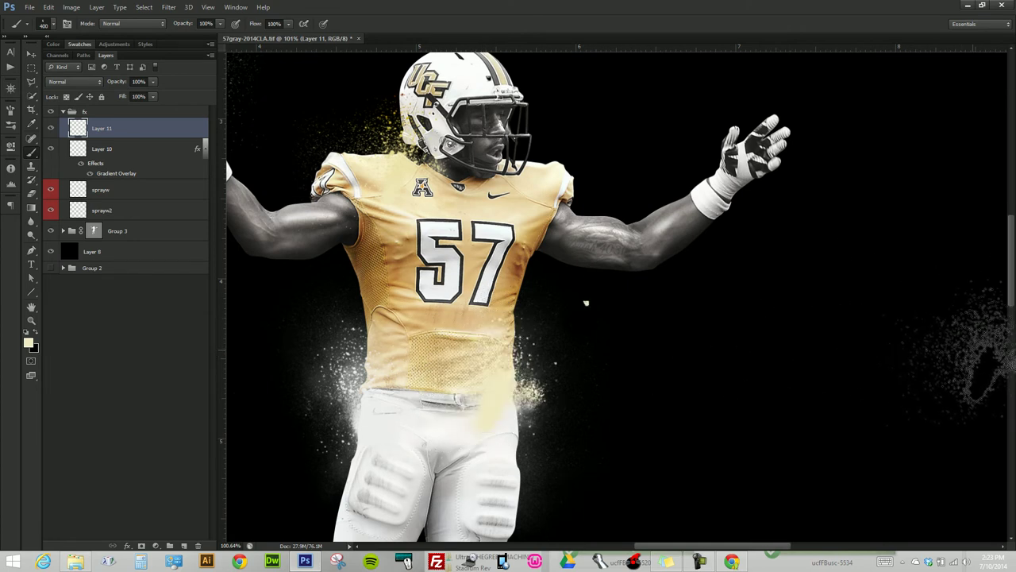
{"action": "scroll", "coordinate": [753, 397], "scroll_direction": "down", "scroll_amount": 2}
{"action": "scroll", "coordinate": [741, 403], "scroll_direction": "down", "scroll_amount": 2}
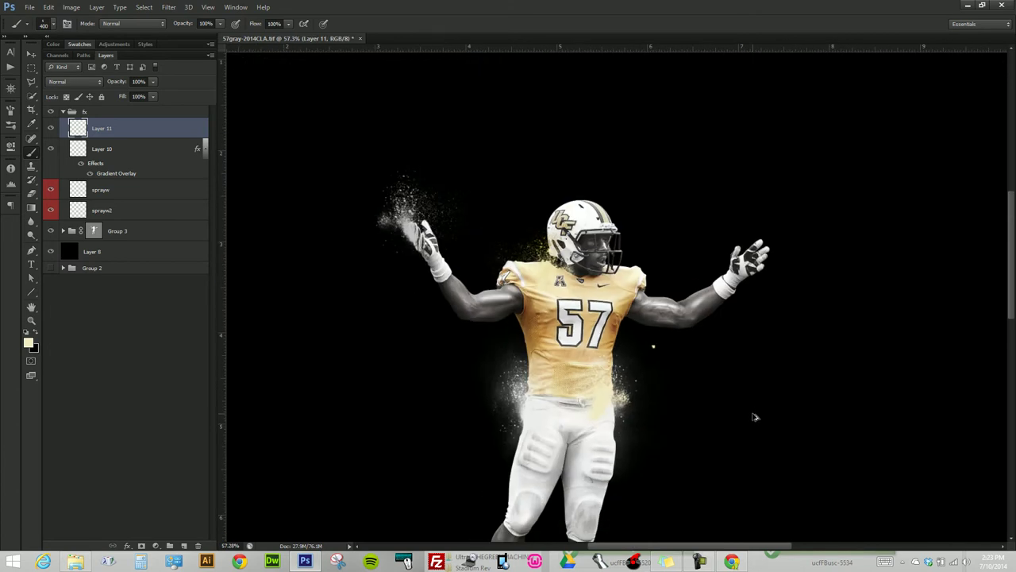
{"action": "scroll", "coordinate": [751, 415], "scroll_direction": "up", "scroll_amount": 2}
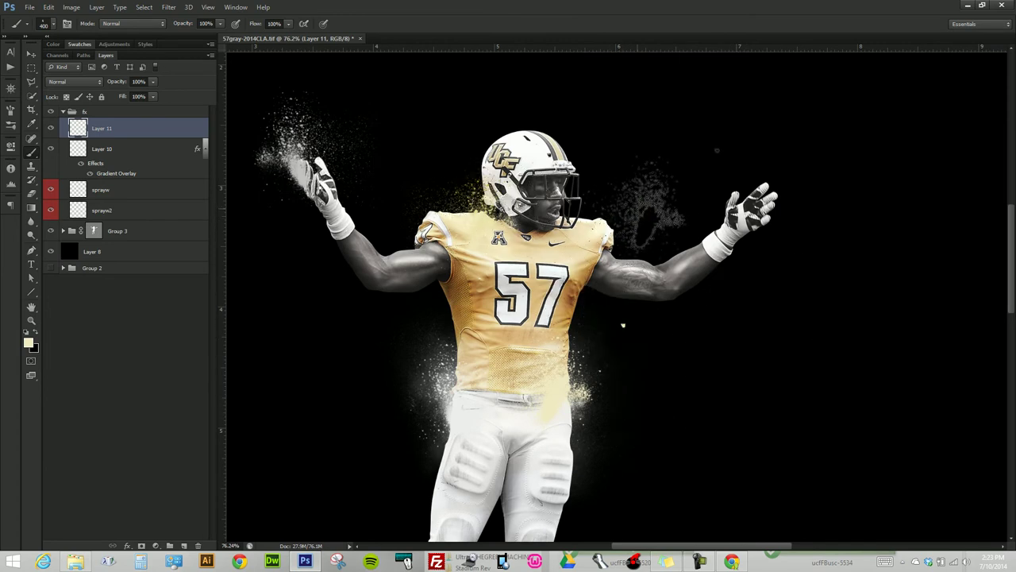
{"action": "left_click_drag", "start_coordinate": [652, 204], "coordinate": [719, 247]}
{"action": "key", "text": "ctrl+z"}
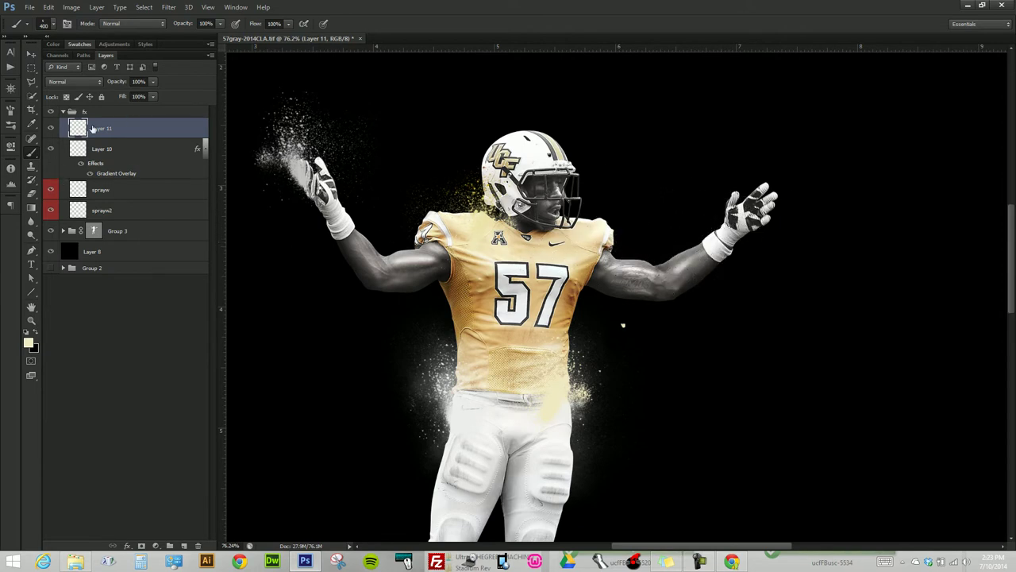
- Label Layers 10 and 11 yellow and add a new Layer 12 on top
{"action": "left_click", "coordinate": [126, 156], "text": "shift"}
{"action": "right_click", "coordinate": [51, 148]}
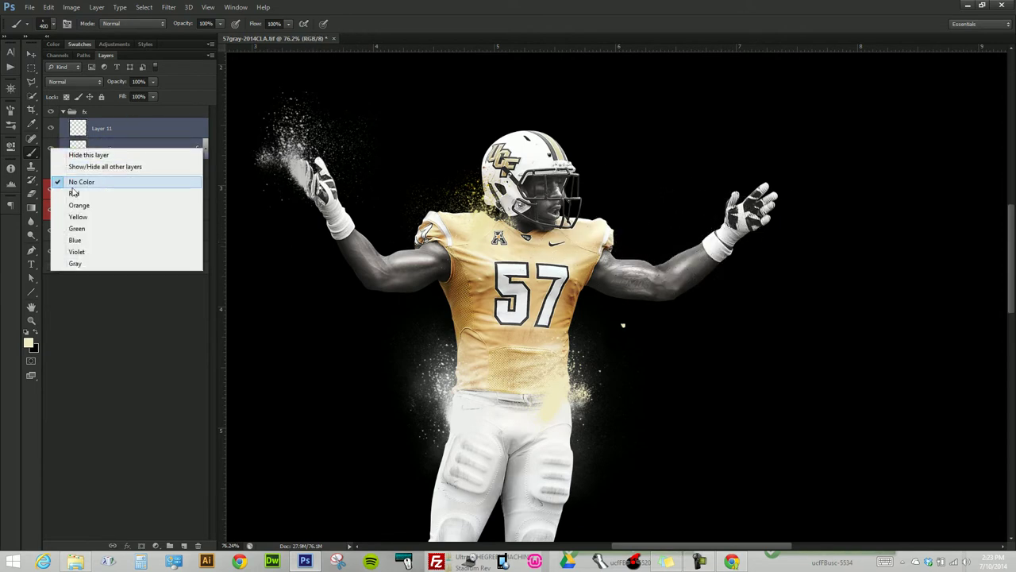
{"action": "left_click", "coordinate": [79, 217]}
{"action": "left_click", "coordinate": [183, 545]}
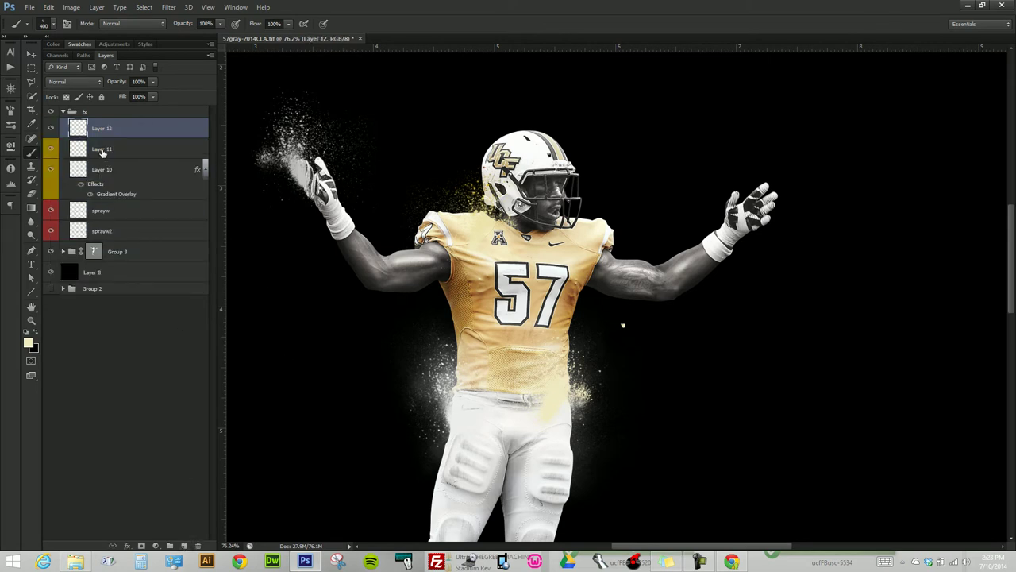
- Rename Layers 11, 10 and 12 to sprayg, sprayg2 and drip
{"action": "double_click", "coordinate": [102, 150]}
{"action": "type", "text": "sprayw"}
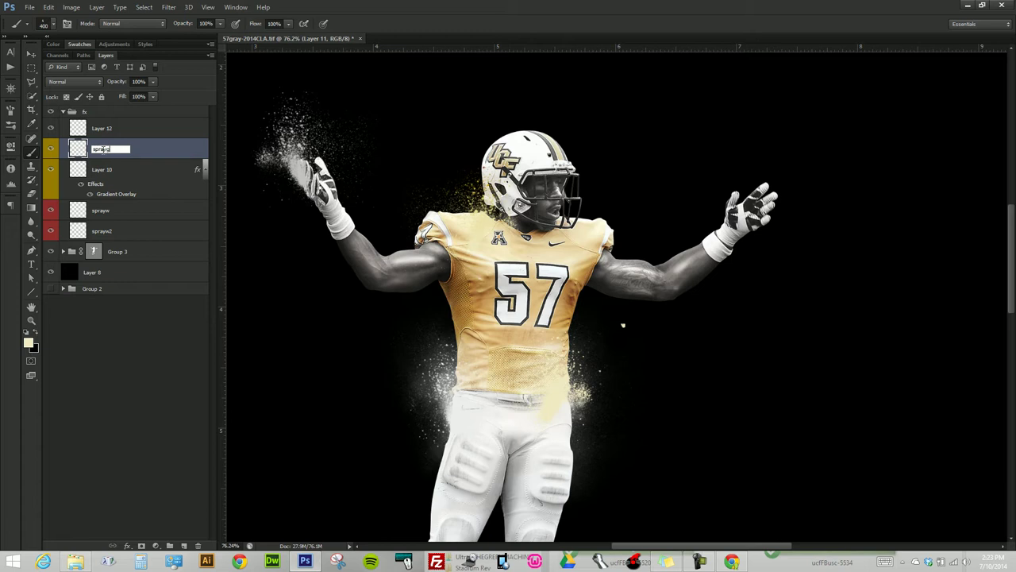
{"action": "type", "text": "g"}
{"action": "key", "text": "Return"}
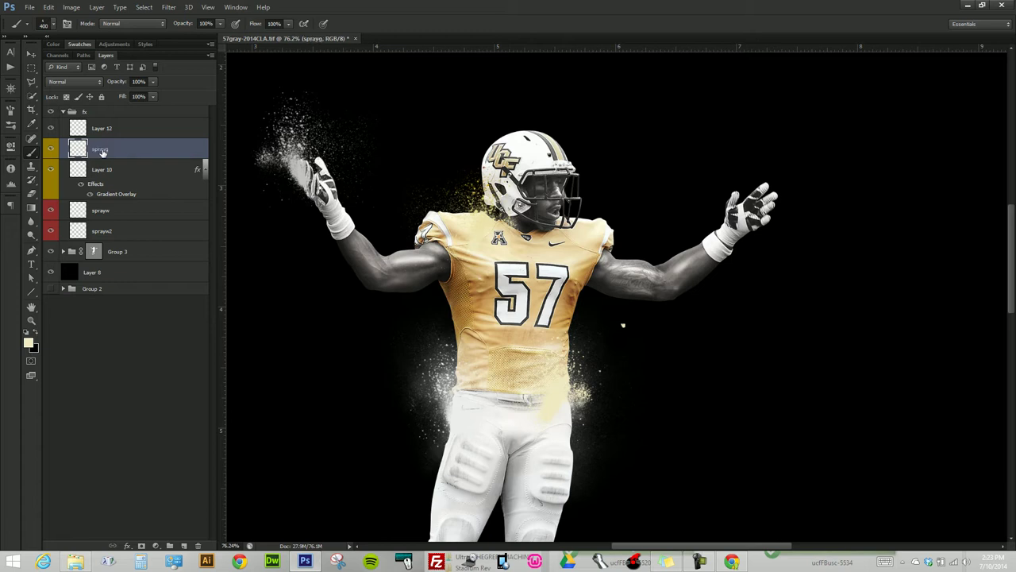
{"action": "double_click", "coordinate": [104, 128]}
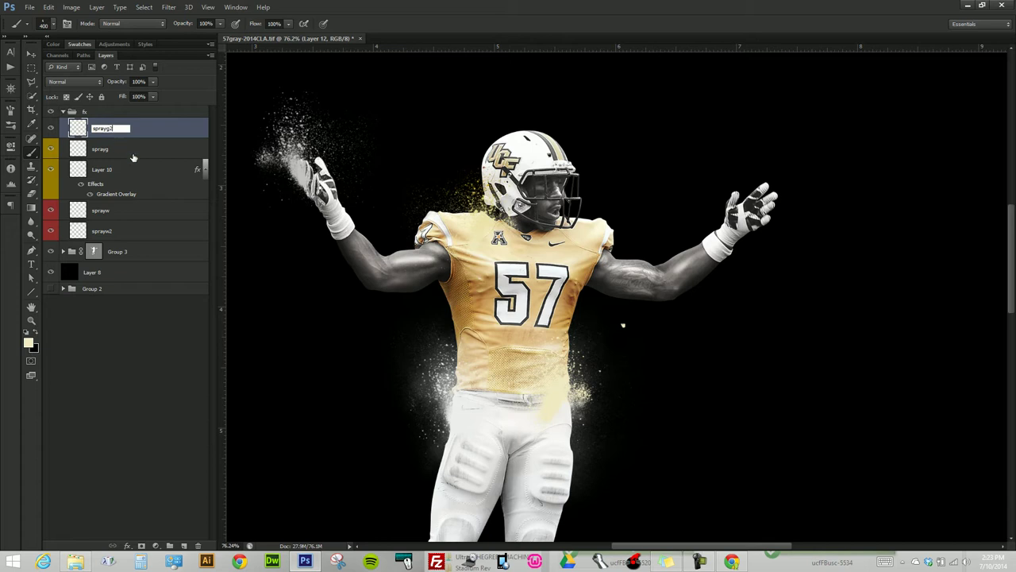
{"action": "key", "text": "Return"}
{"action": "left_click", "coordinate": [138, 144]}
{"action": "left_click", "coordinate": [118, 127]}
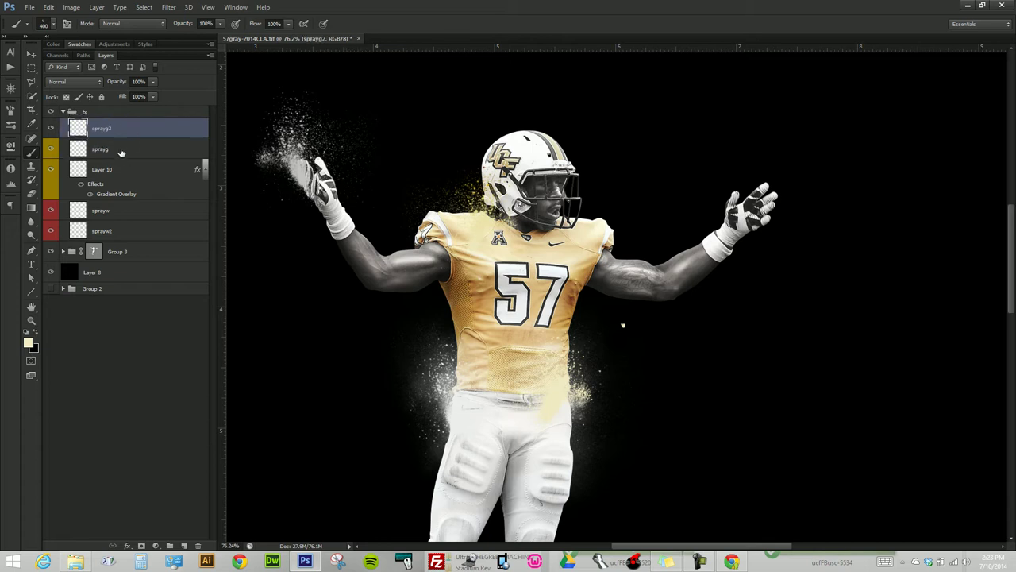
{"action": "left_click", "coordinate": [102, 174]}
{"action": "double_click", "coordinate": [101, 170]}
{"action": "type", "text": "sprayg2"}
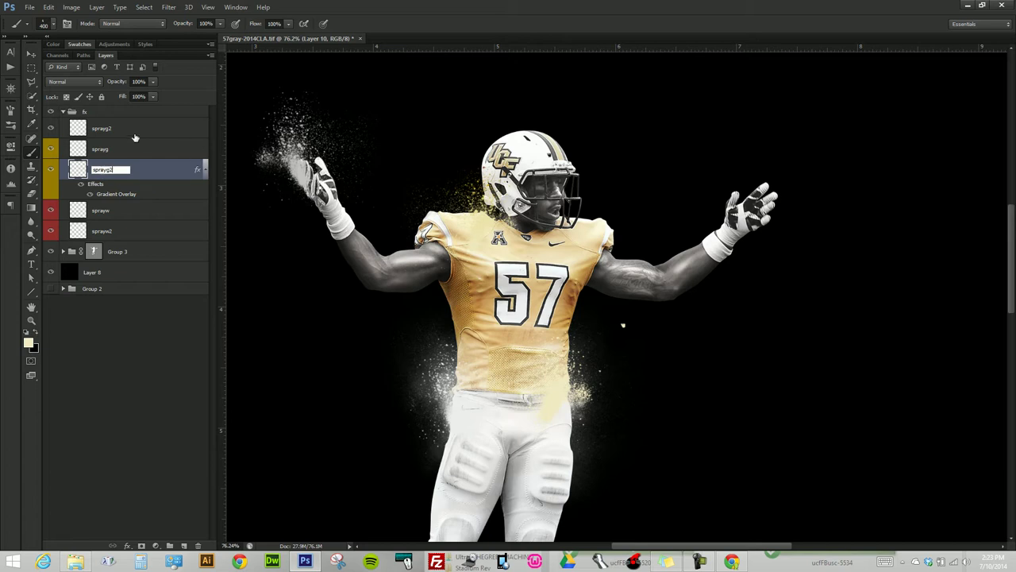
{"action": "left_click", "coordinate": [107, 129]}
{"action": "double_click", "coordinate": [108, 129]}
{"action": "type", "text": "drip"}
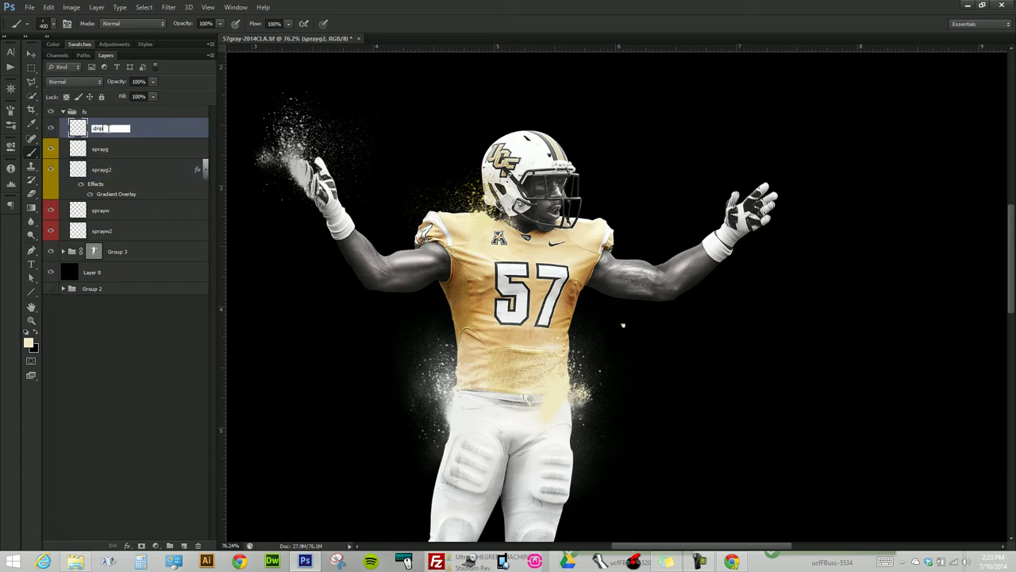
{"action": "key", "text": "Return"}
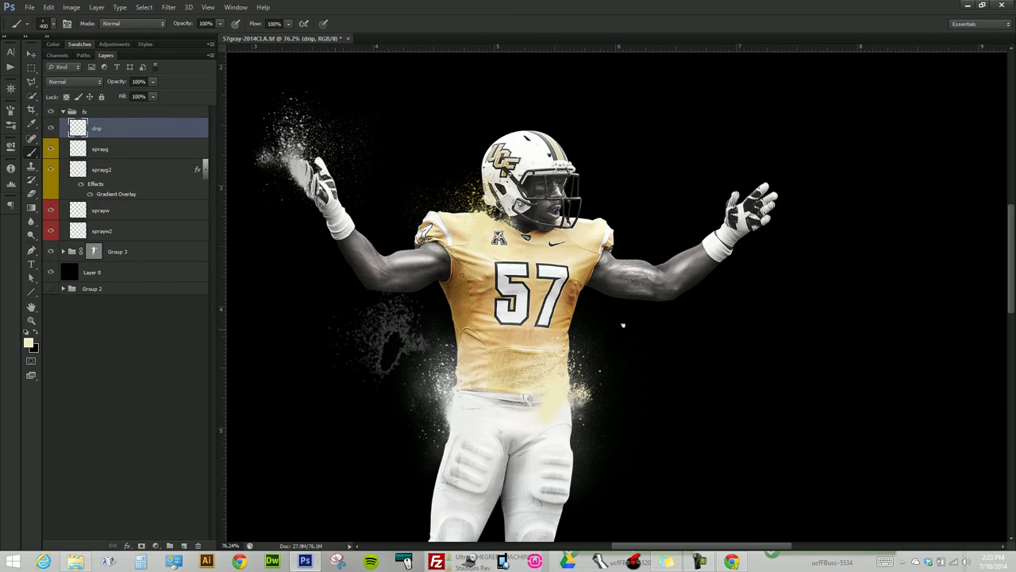
- Load the 2319 drip brush tip at 1400 px, sample the arm's grey and stamp a drip at the wrist
{"action": "right_click", "coordinate": [532, 313]}
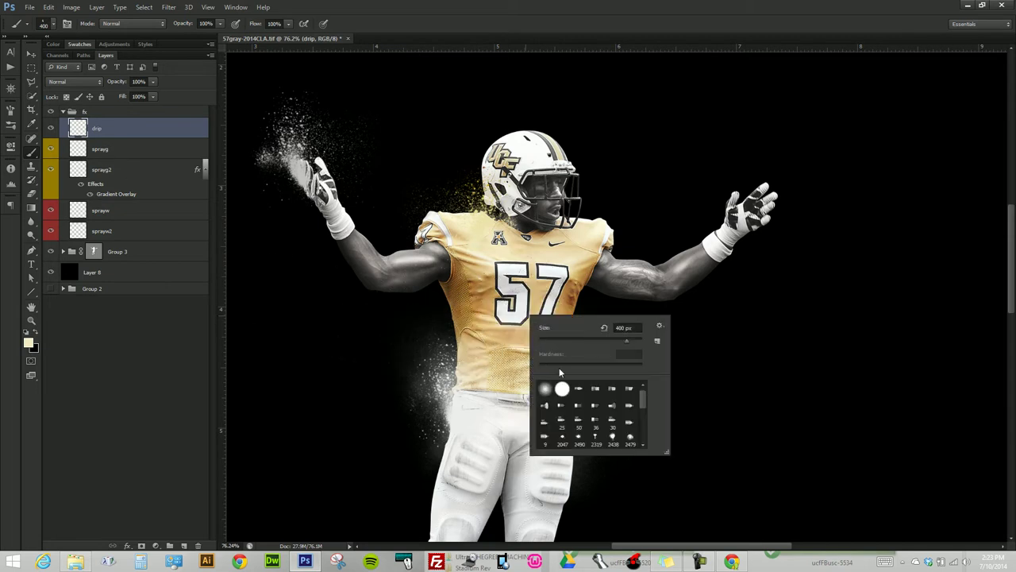
{"action": "left_click", "coordinate": [595, 439]}
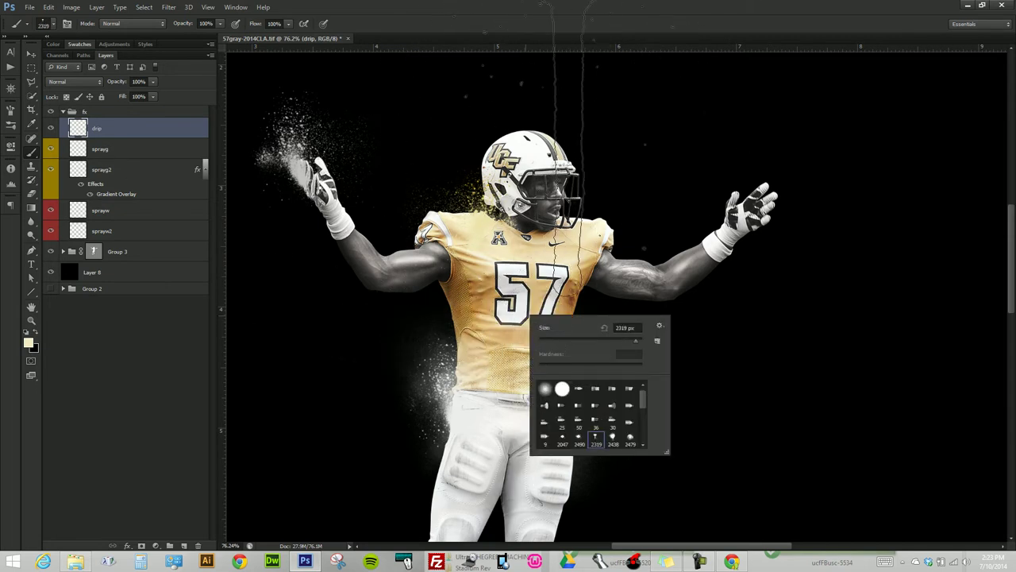
{"action": "key", "text": "Return"}
{"action": "key", "text": "bracketleft"}
{"action": "key", "text": "bracketleft"}
{"action": "key", "text": "bracketleft"}
{"action": "key", "text": "bracketleft"}
{"action": "key", "text": "bracketleft"}
{"action": "key", "text": "bracketleft"}
{"action": "key", "text": "bracketleft"}
{"action": "key", "text": "bracketleft"}
{"action": "key", "text": "bracketleft"}
{"action": "key", "text": "bracketleft"}
{"action": "key", "text": "bracketleft"}
{"action": "key", "text": "bracketleft"}
{"action": "key", "text": "bracketleft"}
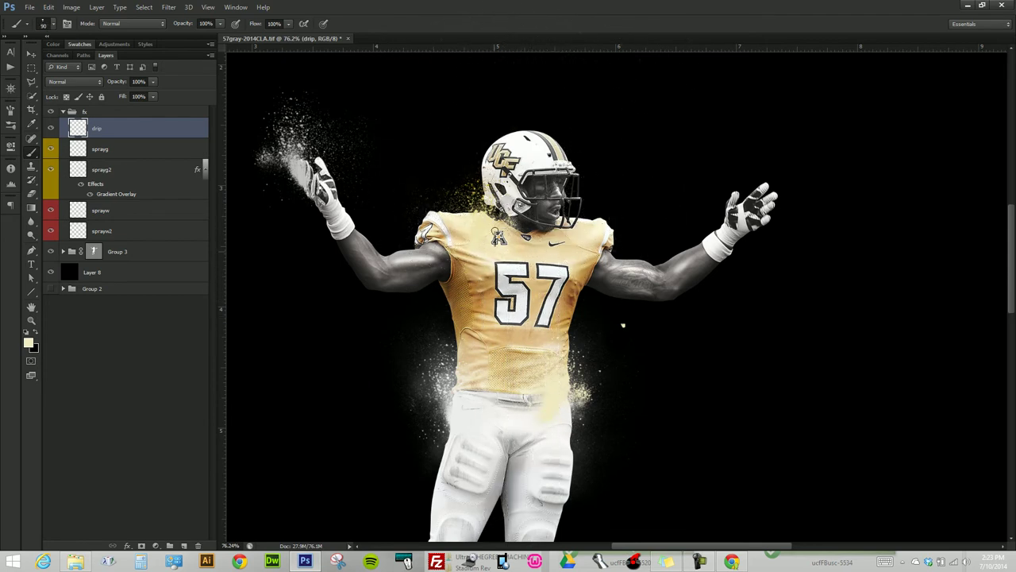
{"action": "scroll", "coordinate": [759, 282], "scroll_direction": "up", "scroll_amount": 3, "text": "alt"}
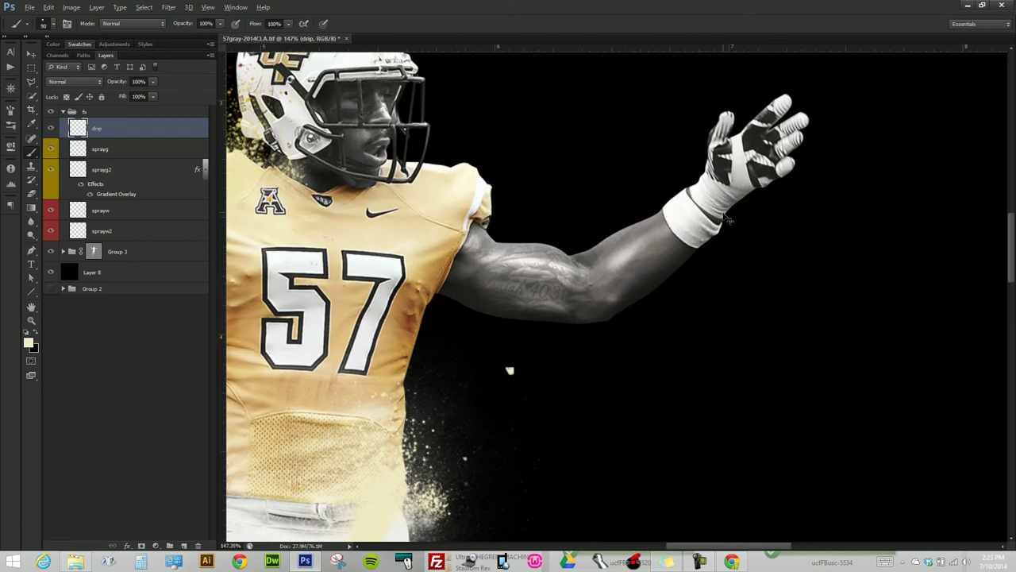
{"action": "left_click", "coordinate": [696, 236], "text": "alt"}
{"action": "left_click", "coordinate": [697, 251]}
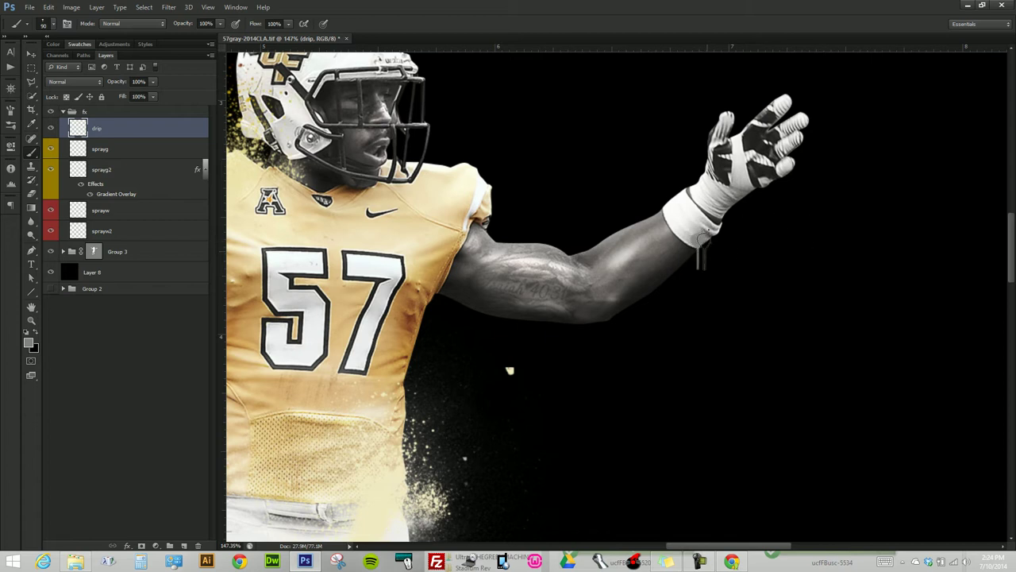
- Switch to the Mixer Brush and try extending the drip below the wrist tape, undoing both attempts
{"action": "scroll", "coordinate": [712, 252], "scroll_direction": "up", "scroll_amount": 1}
{"action": "scroll", "coordinate": [713, 252], "scroll_direction": "up", "scroll_amount": 6}
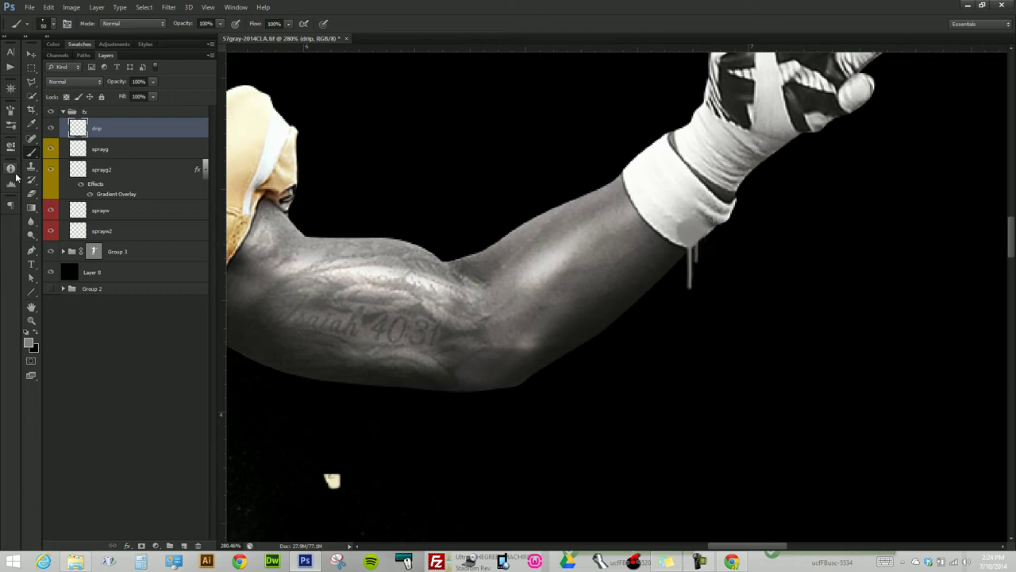
{"action": "left_click", "coordinate": [13, 126]}
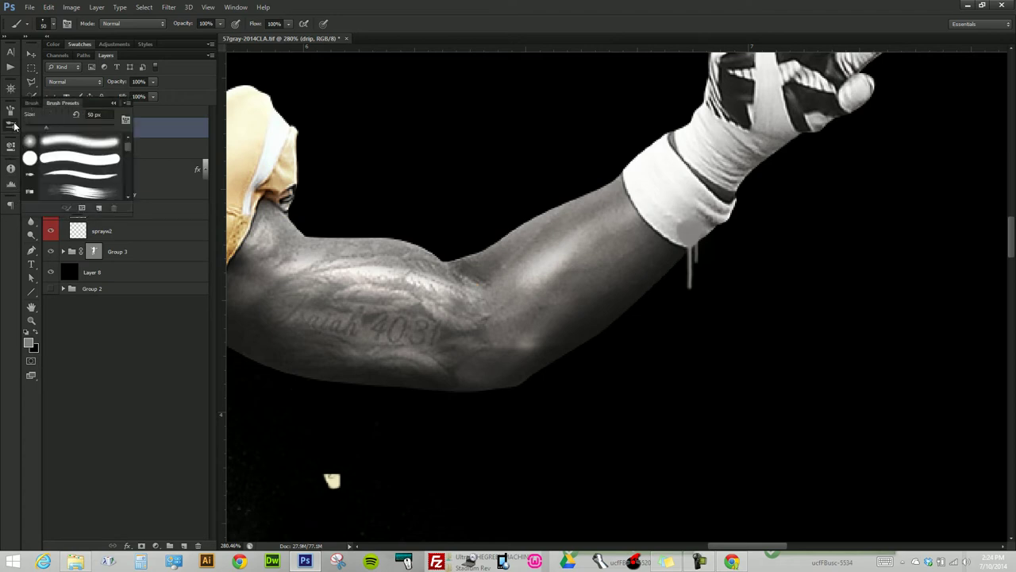
{"action": "left_click", "coordinate": [10, 125]}
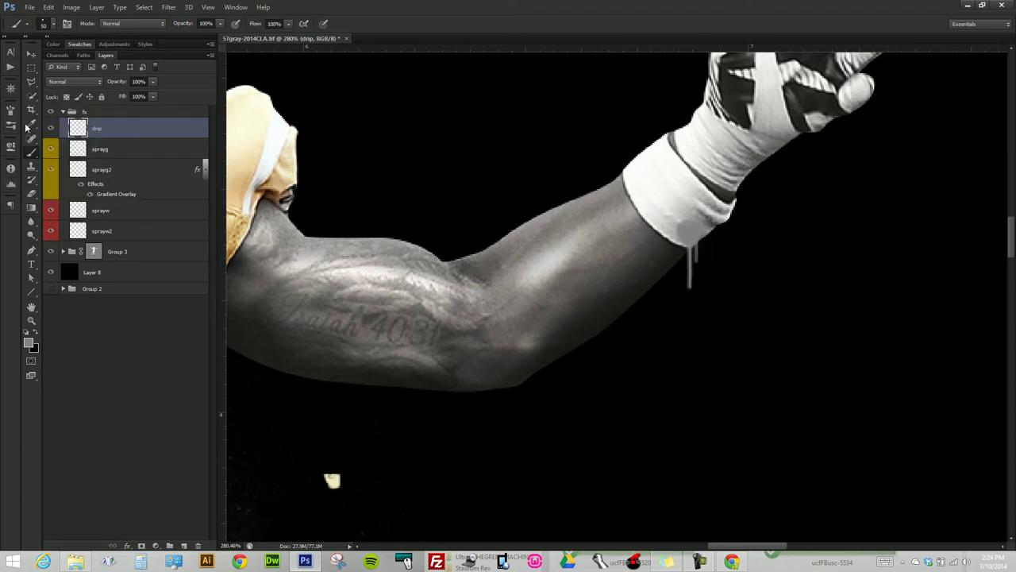
{"action": "right_click", "coordinate": [33, 155]}
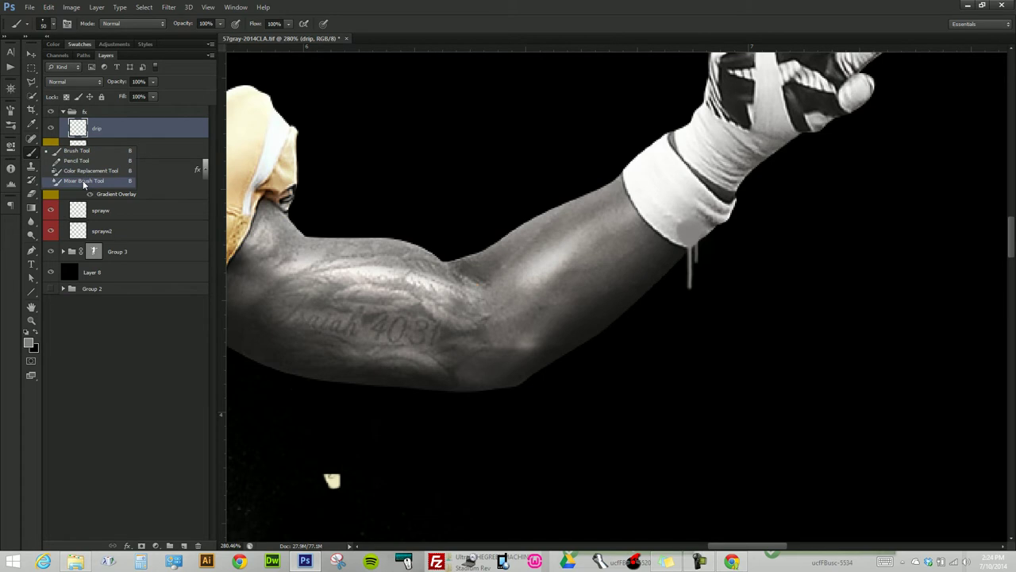
{"action": "left_click", "coordinate": [83, 180]}
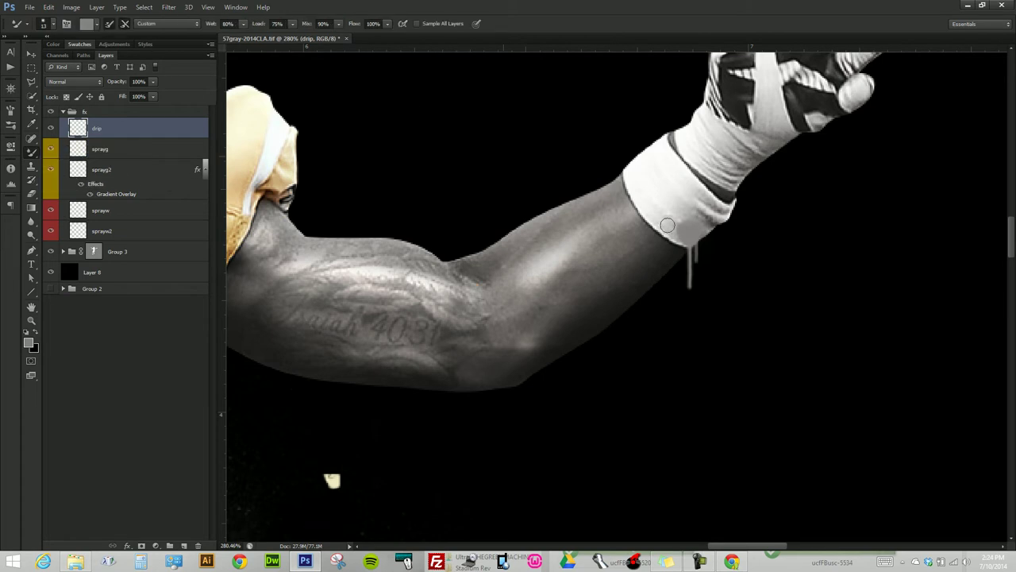
{"action": "left_click_drag", "start_coordinate": [688, 285], "coordinate": [690, 308]}
{"action": "key", "text": "ctrl+z"}
{"action": "left_click_drag", "start_coordinate": [689, 286], "coordinate": [690, 322]}
{"action": "key", "text": "ctrl+z"}
- Set up a smaller Eraser at 20% strength for softening the drip's top
{"action": "scroll", "coordinate": [747, 256], "scroll_direction": "down", "scroll_amount": 5}
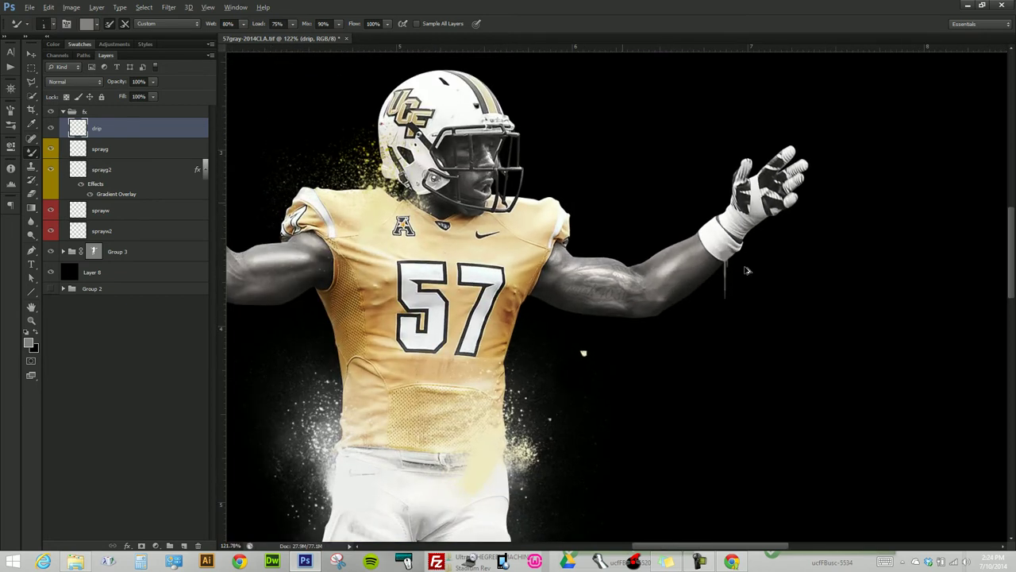
{"action": "scroll", "coordinate": [747, 256], "scroll_direction": "up", "scroll_amount": 3}
{"action": "key", "text": "e"}
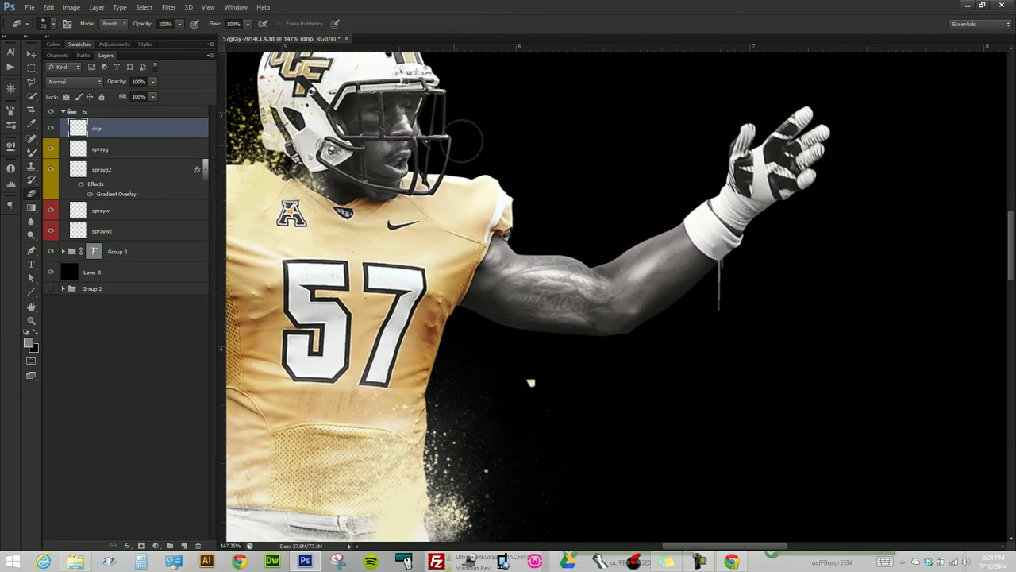
{"action": "scroll", "coordinate": [679, 229], "scroll_direction": "up", "scroll_amount": 1}
{"action": "scroll", "coordinate": [679, 229], "scroll_direction": "up", "scroll_amount": 3}
{"action": "key", "text": "bracketleft"}
{"action": "key", "text": "bracketleft"}
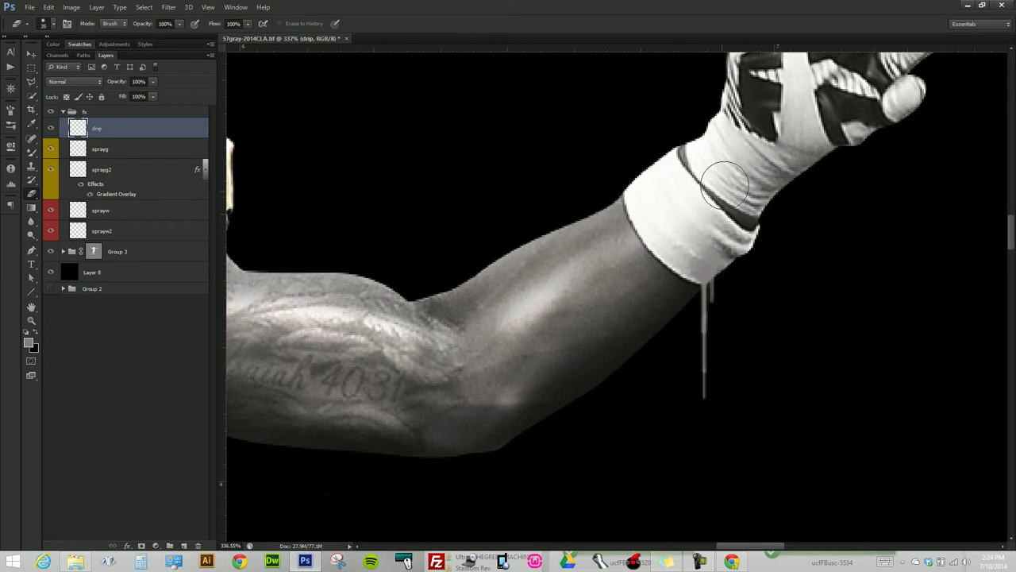
{"action": "scroll", "coordinate": [660, 238], "scroll_direction": "down", "scroll_amount": 3}
{"action": "scroll", "coordinate": [621, 275], "scroll_direction": "down", "scroll_amount": 2}
{"action": "scroll", "coordinate": [621, 276], "scroll_direction": "up", "scroll_amount": 1}
{"action": "scroll", "coordinate": [603, 270], "scroll_direction": "up", "scroll_amount": 1}
{"action": "scroll", "coordinate": [627, 246], "scroll_direction": "up", "scroll_amount": 2}
{"action": "scroll", "coordinate": [629, 235], "scroll_direction": "up", "scroll_amount": 2}
{"action": "key", "text": "2"}
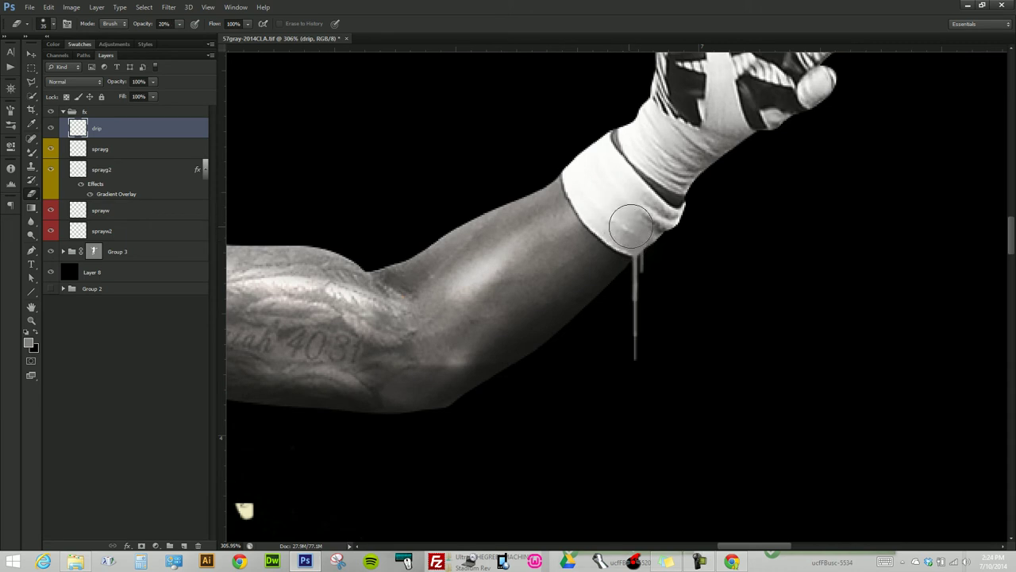
{"action": "scroll", "coordinate": [642, 284], "scroll_direction": "down", "scroll_amount": 3}
{"action": "scroll", "coordinate": [642, 284], "scroll_direction": "down", "scroll_amount": 1}
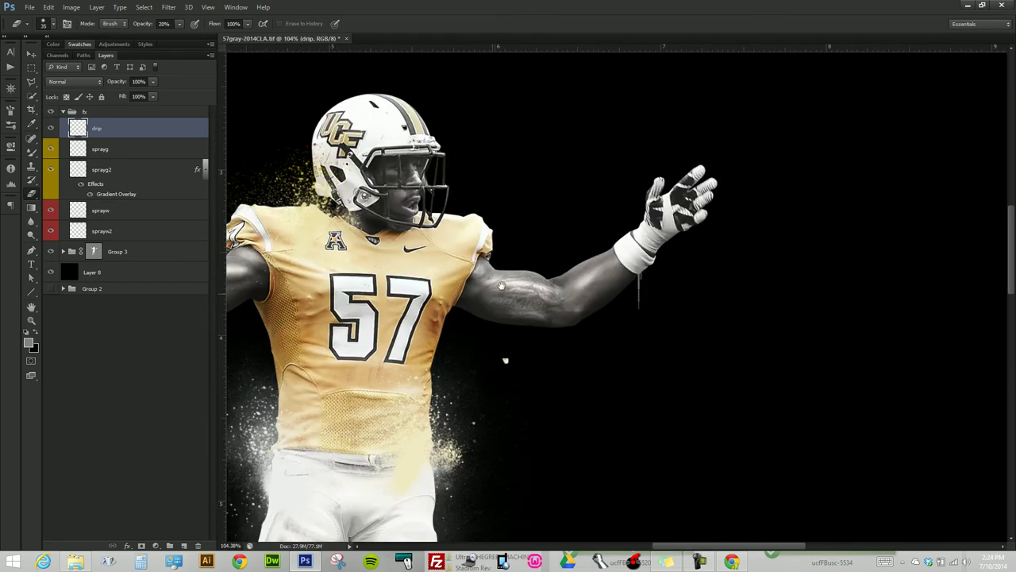
{"action": "scroll", "coordinate": [702, 290], "scroll_direction": "up", "scroll_amount": 1}
{"action": "scroll", "coordinate": [620, 294], "scroll_direction": "up", "scroll_amount": 1}
- Pick the 2438 drip brush tip at 60 px and stamp a dark drip on the 7
{"action": "scroll", "coordinate": [620, 294], "scroll_direction": "up", "scroll_amount": 2}
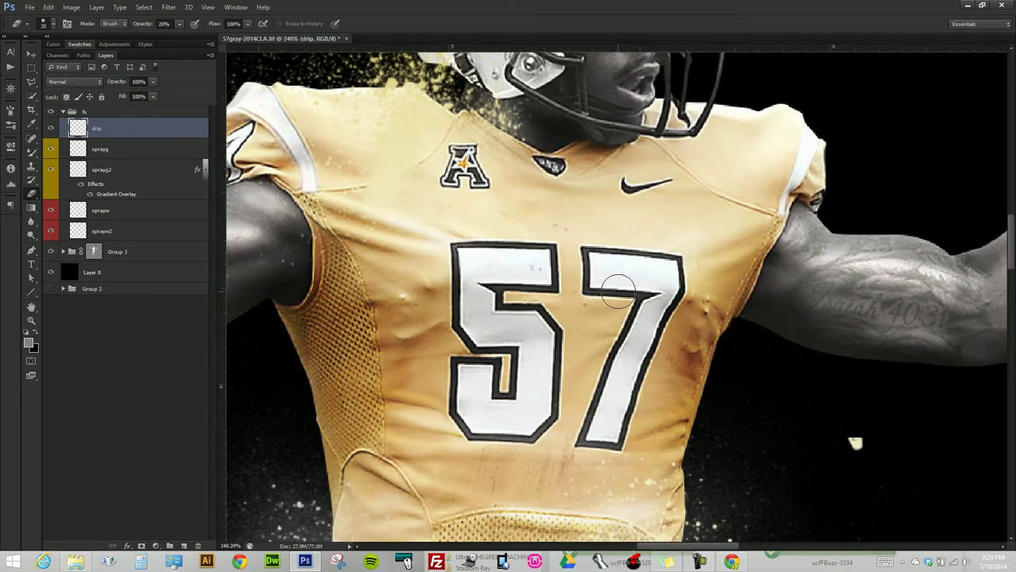
{"action": "key", "text": "i"}
{"action": "key", "text": "b"}
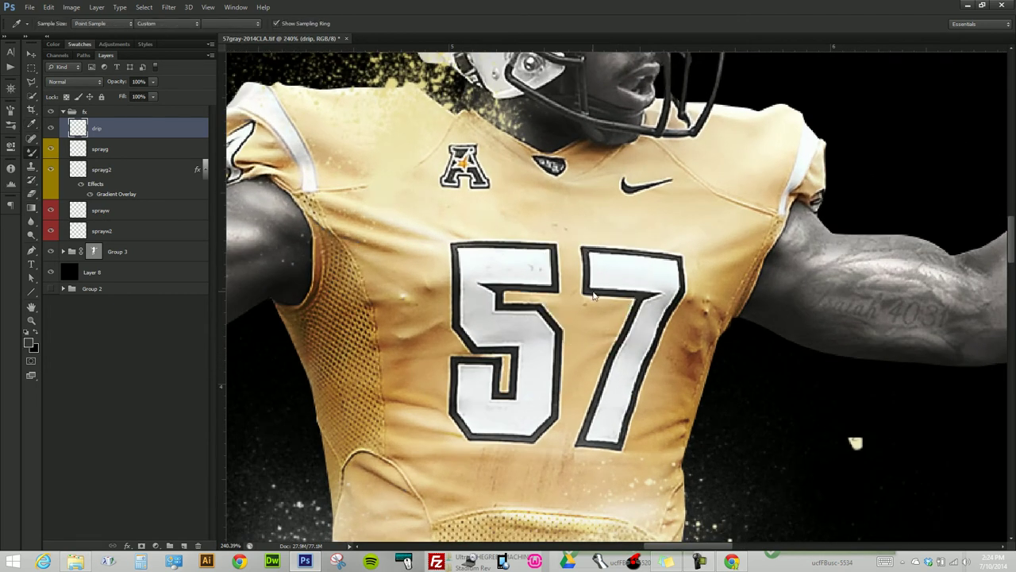
{"action": "right_click", "coordinate": [598, 290]}
{"action": "left_click", "coordinate": [679, 411]}
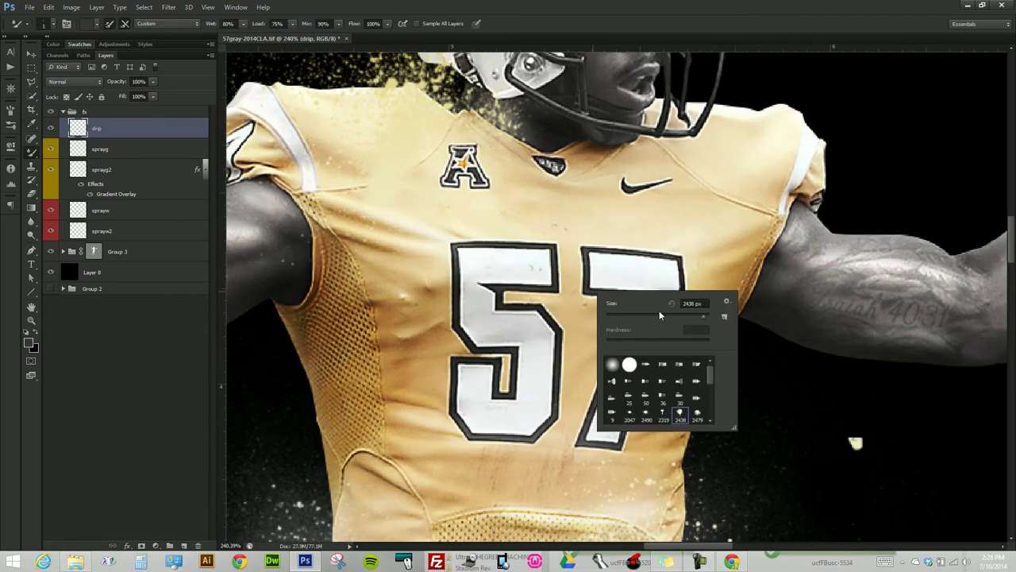
{"action": "key", "text": "Return"}
{"action": "left_click", "coordinate": [612, 264]}
{"action": "key", "text": "ctrl+z"}
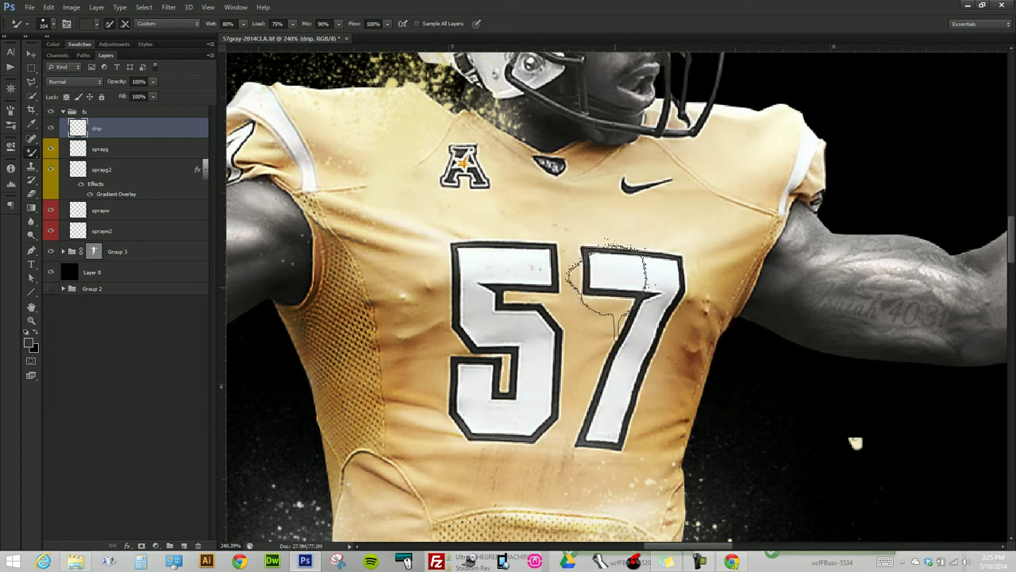
{"action": "key", "text": "bracketleft"}
{"action": "key", "text": "bracketleft"}
{"action": "key", "text": "bracketleft"}
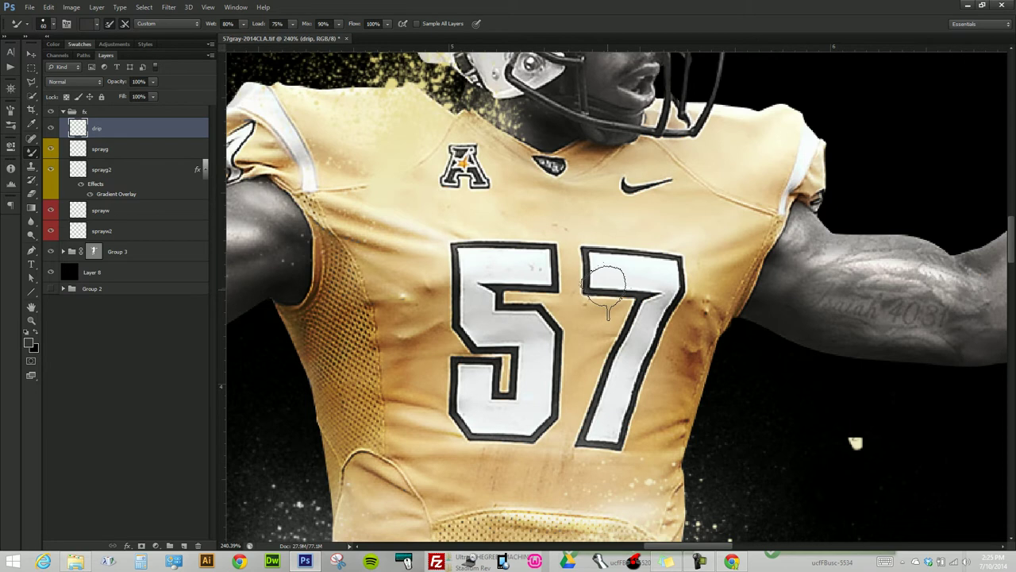
{"action": "left_click", "coordinate": [605, 285]}
{"action": "left_click", "coordinate": [605, 284]}
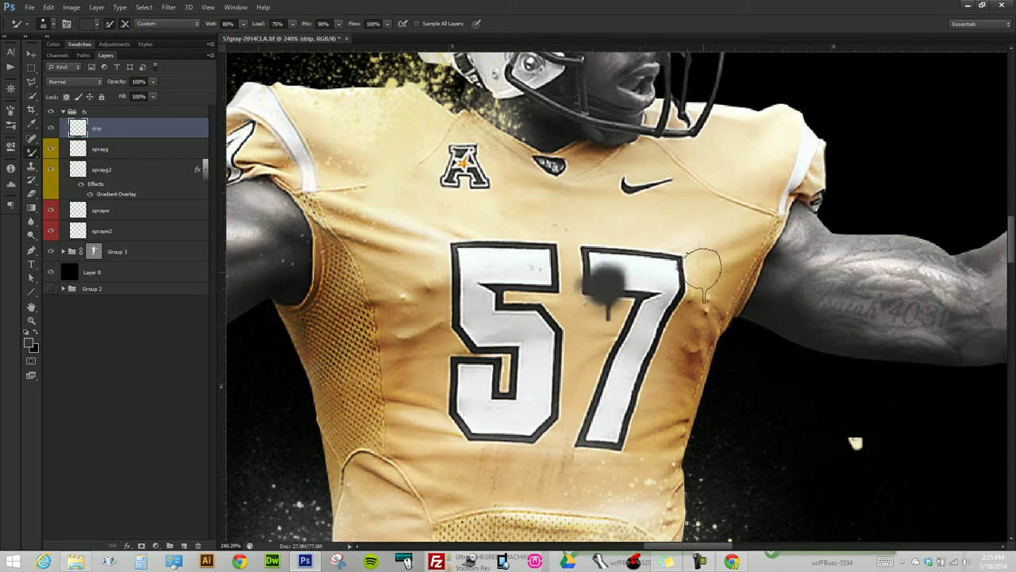
- Marquee-select and delete the blob on the 7, then step back through the edit history
{"action": "key", "text": "m"}
{"action": "left_click_drag", "start_coordinate": [567, 229], "coordinate": [656, 275]}
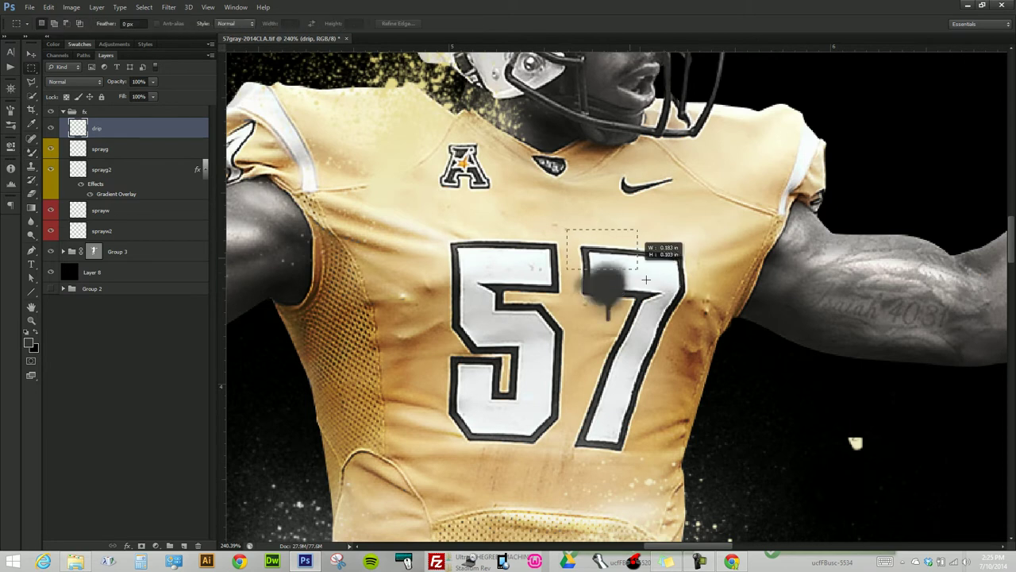
{"action": "key", "text": "Delete"}
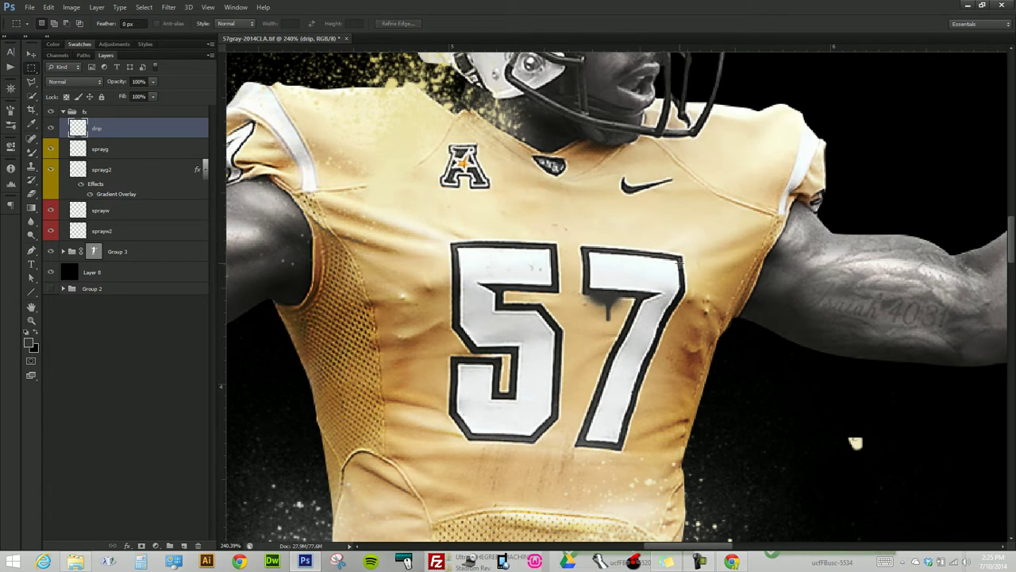
{"action": "key", "text": "ctrl+shift+d"}
{"action": "key", "text": "ctrl+alt+z"}
{"action": "key", "text": "ctrl+d"}
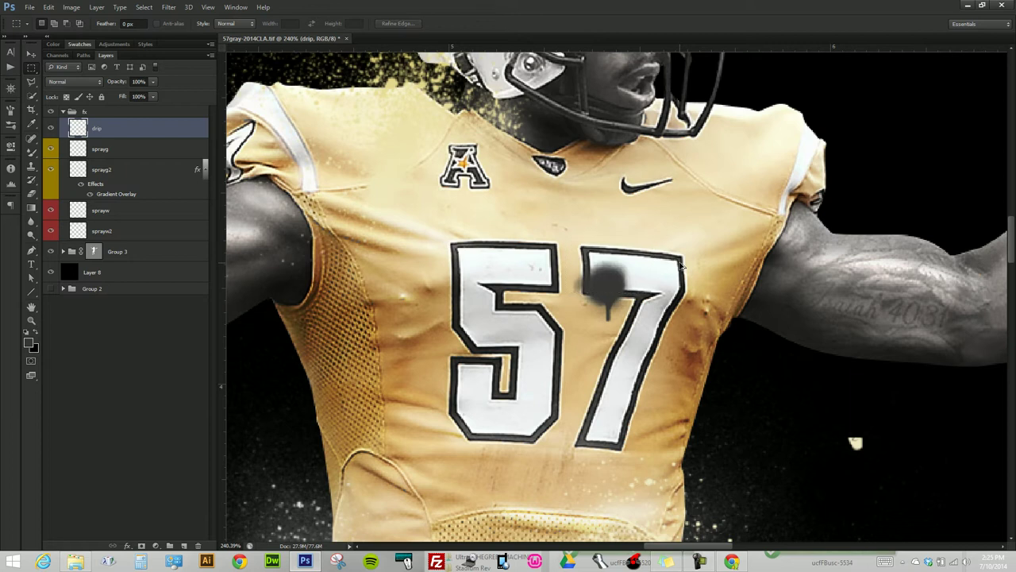
{"action": "key", "text": "ctrl+z"}
- Resample the jersey colour, restamp the dark drip on the 7, and delete the blob above it
{"action": "key", "text": "i"}
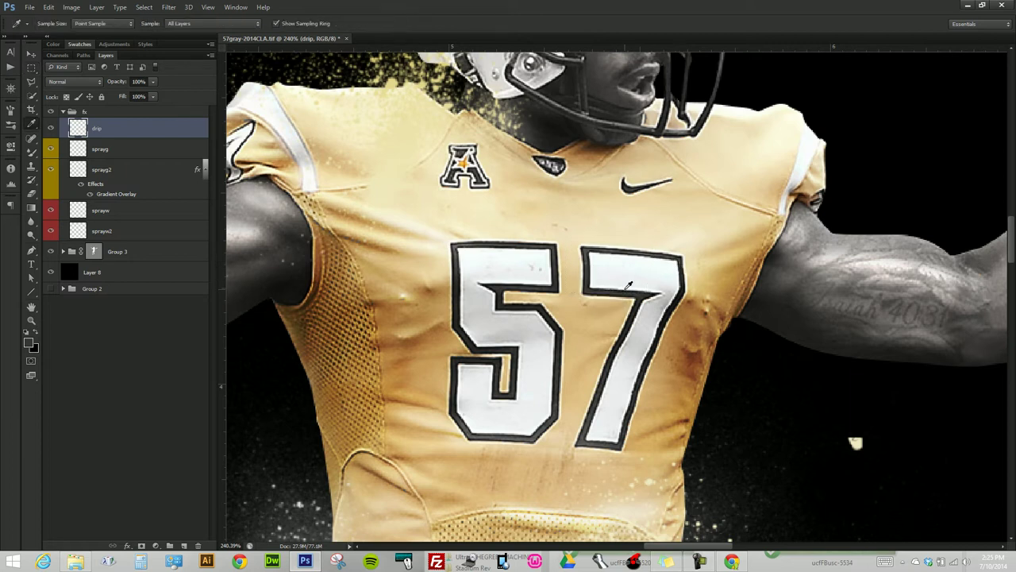
{"action": "left_click", "coordinate": [608, 289]}
{"action": "key", "text": "b"}
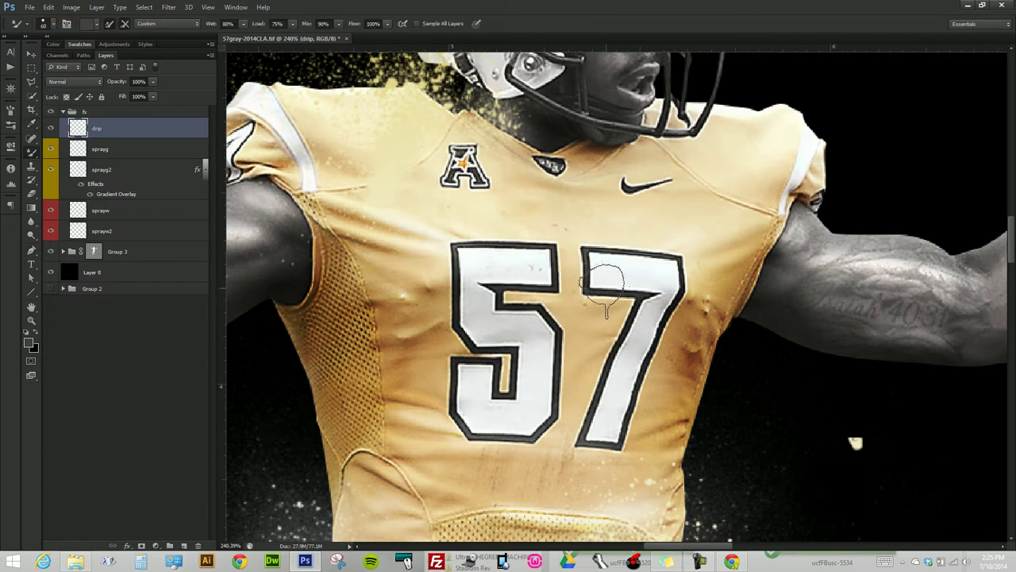
{"action": "left_click", "coordinate": [605, 282]}
{"action": "left_click", "coordinate": [605, 282]}
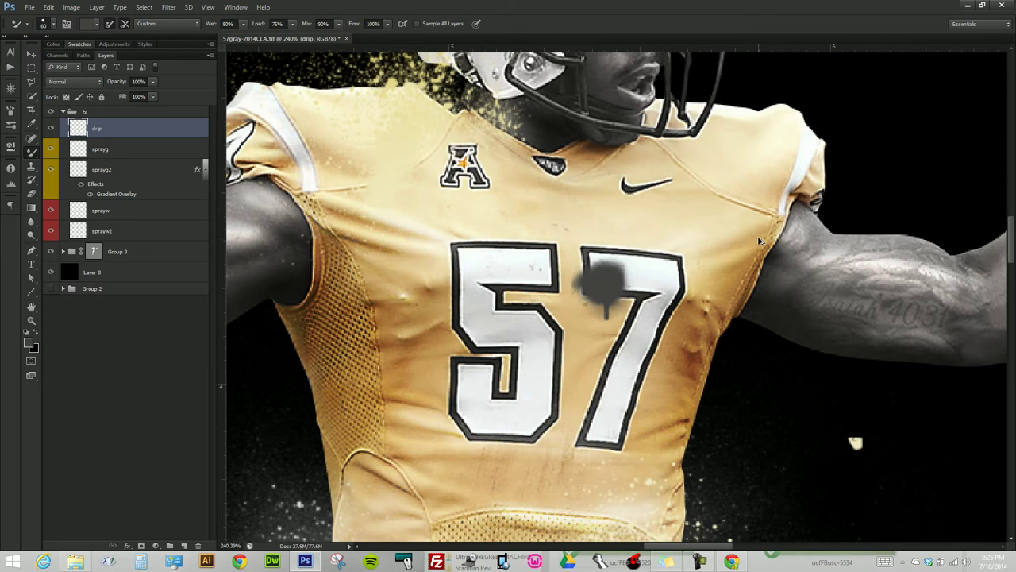
{"action": "key", "text": "m"}
{"action": "left_click_drag", "start_coordinate": [543, 216], "coordinate": [680, 293]}
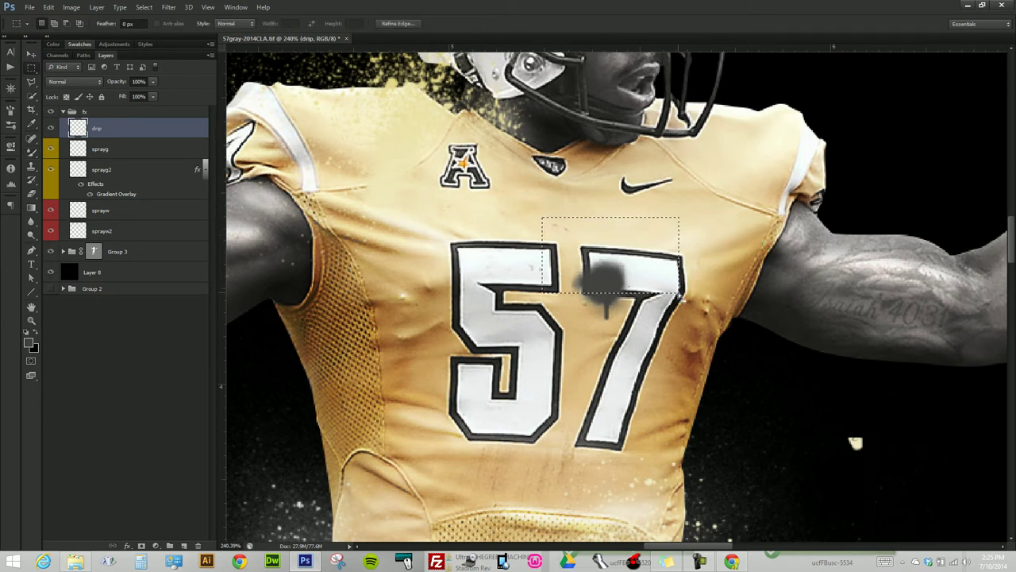
{"action": "key", "text": "Delete"}
{"action": "key", "text": "ctrl+d"}
{"action": "key", "text": "ctrl+0"}
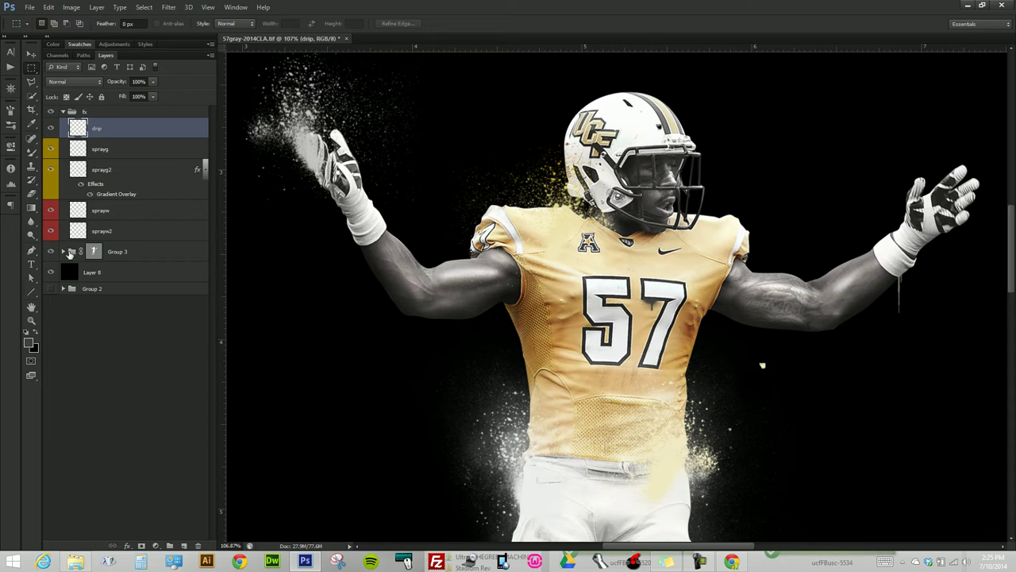
- Move the drip layer to the top of Group 3's layer stack
{"action": "left_click", "coordinate": [67, 251]}
{"action": "left_click_drag", "start_coordinate": [126, 334], "coordinate": [126, 342]}
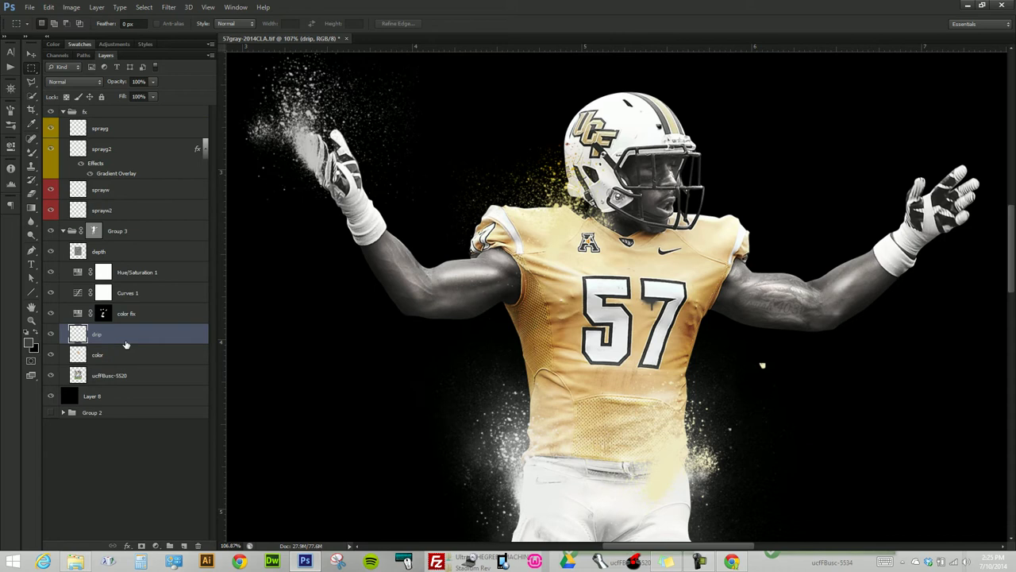
{"action": "key", "text": "ctrl+shift+bracketright"}
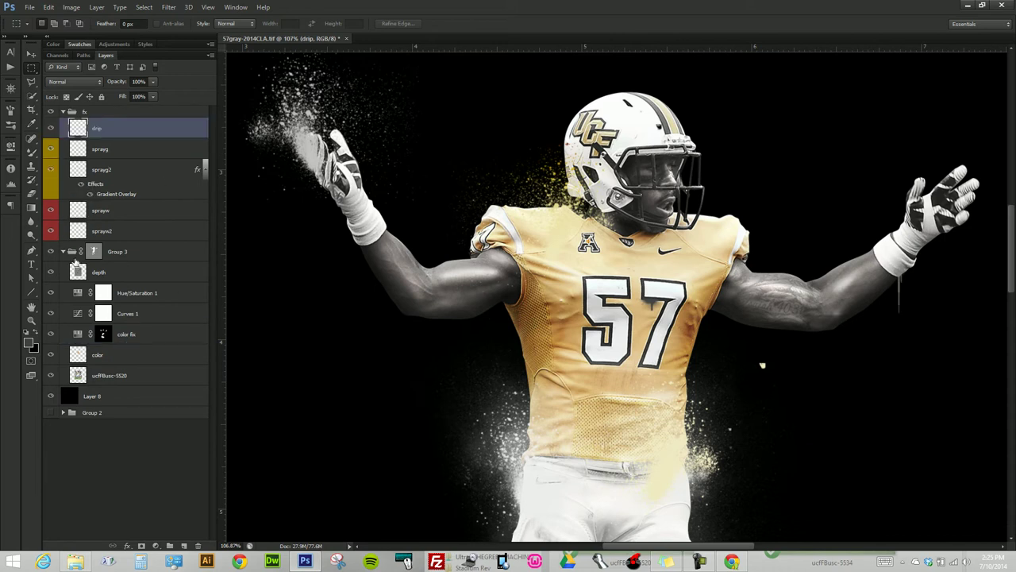
{"action": "left_click", "coordinate": [63, 251]}
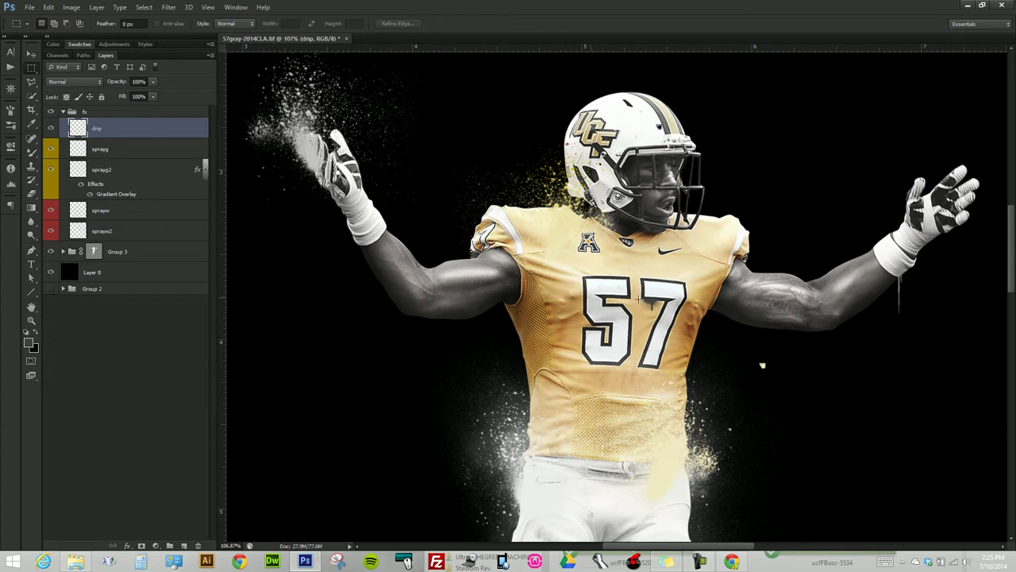
- Paint a white drip under the 5 using a smaller drip-shaped brush tip
{"action": "key", "text": "i"}
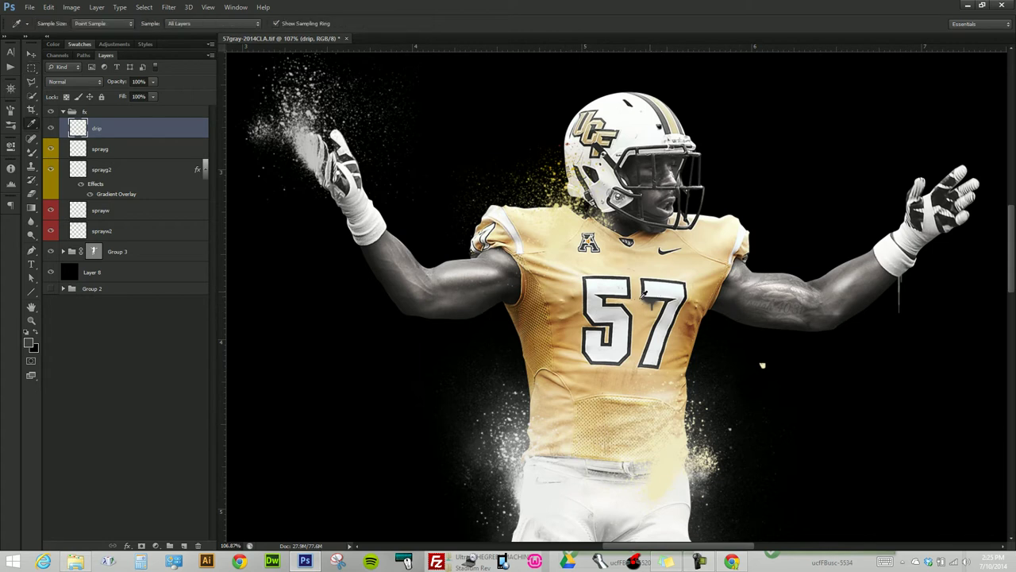
{"action": "scroll", "coordinate": [631, 352], "scroll_direction": "up", "scroll_amount": 4}
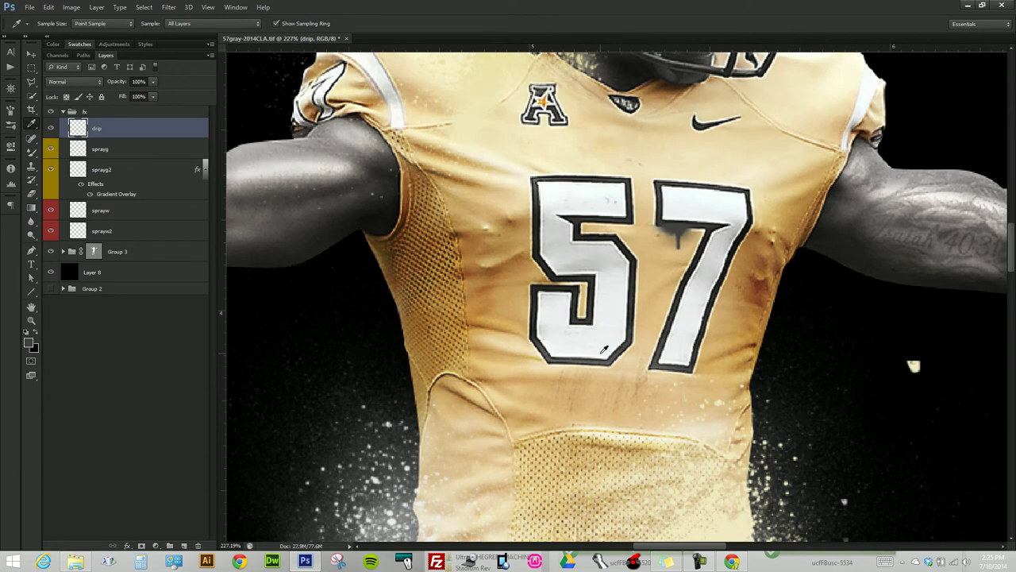
{"action": "key", "text": "b"}
{"action": "left_click_drag", "start_coordinate": [596, 345], "coordinate": [601, 367]}
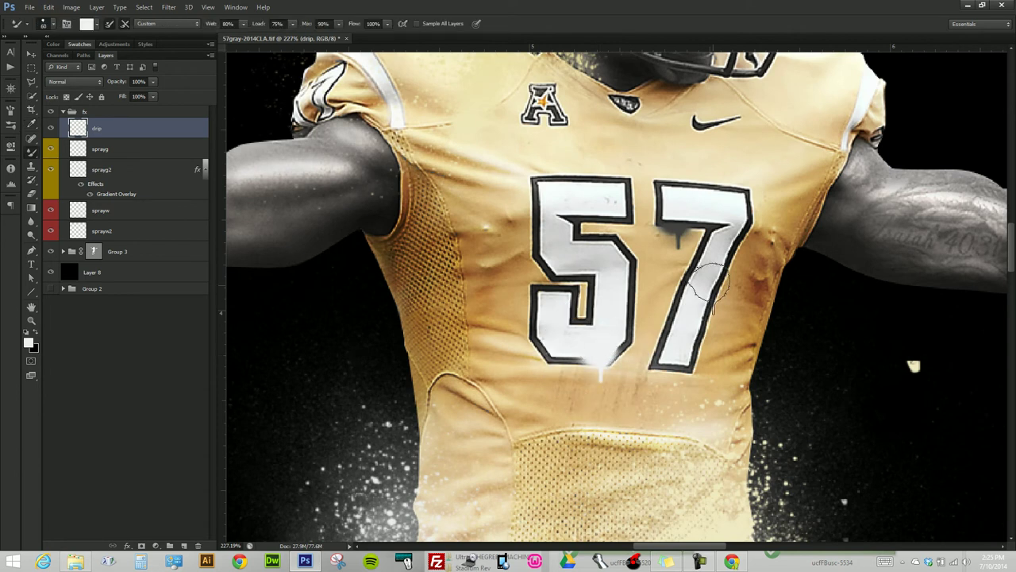
{"action": "right_click", "coordinate": [629, 350]}
{"action": "left_click", "coordinate": [692, 468]}
{"action": "left_click", "coordinate": [681, 370]}
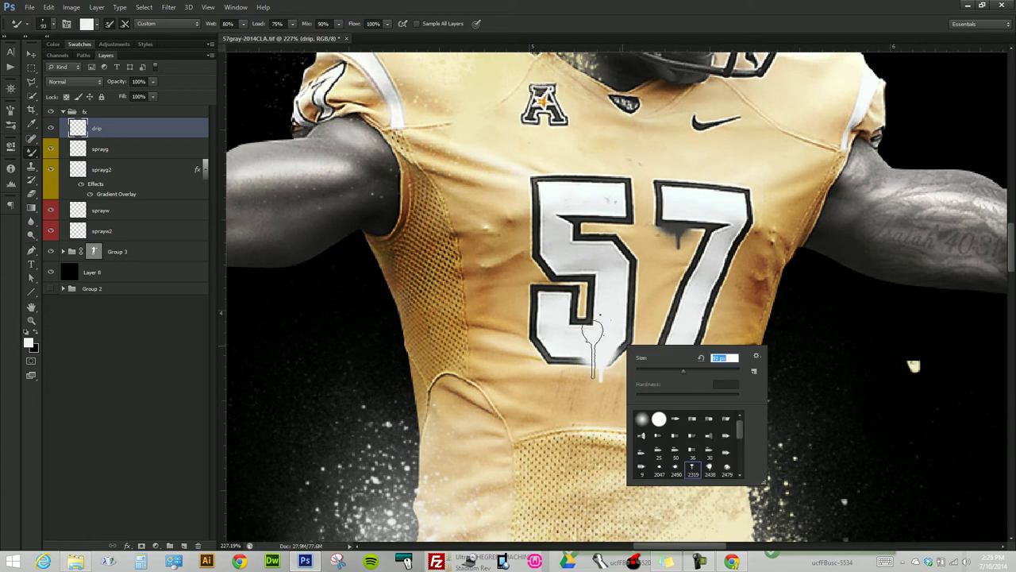
{"action": "key", "text": "Return"}
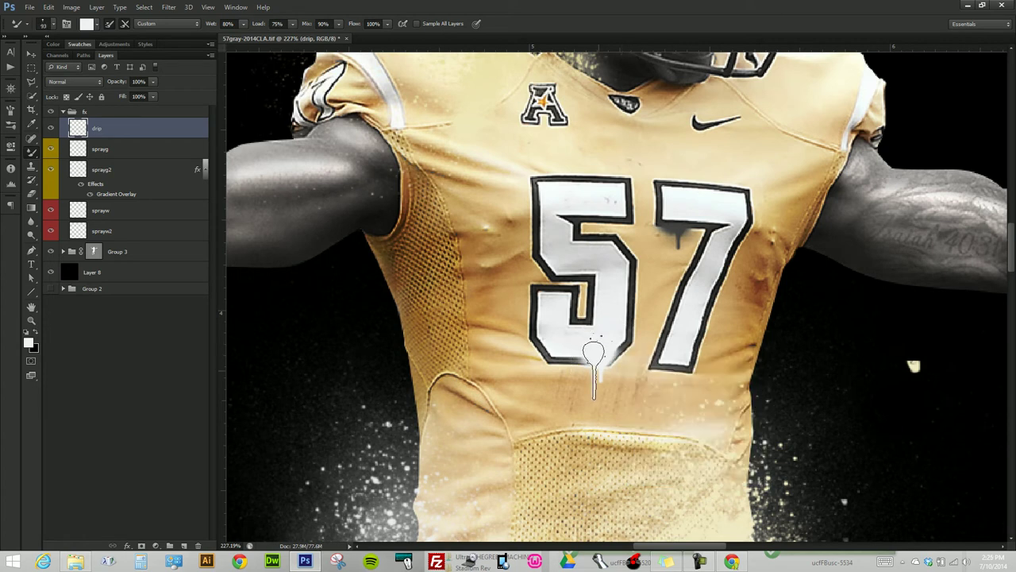
{"action": "left_click", "coordinate": [594, 353]}
{"action": "scroll", "coordinate": [718, 372], "scroll_direction": "down", "scroll_amount": 5}
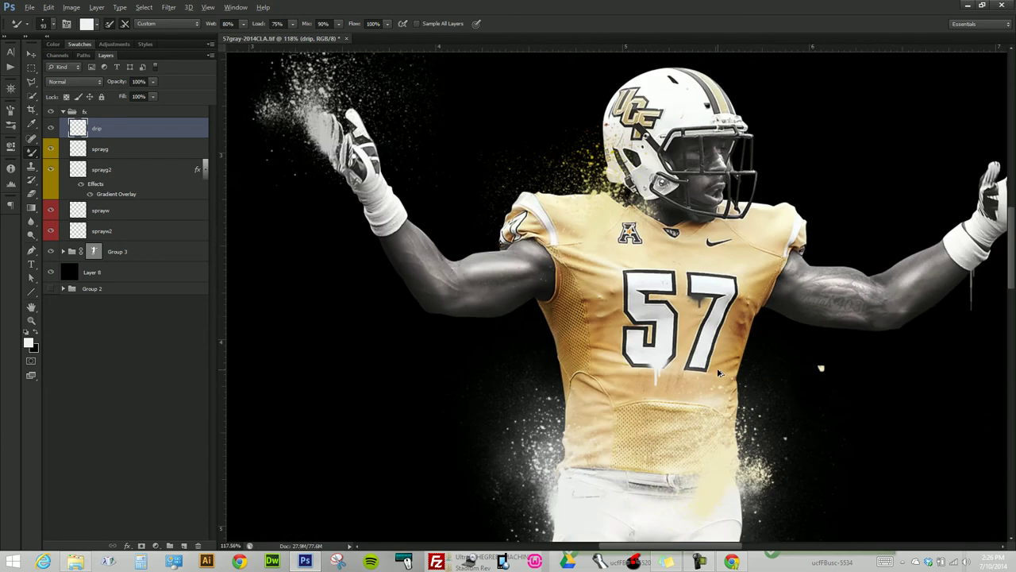
{"action": "scroll", "coordinate": [719, 371], "scroll_direction": "down", "scroll_amount": 2}
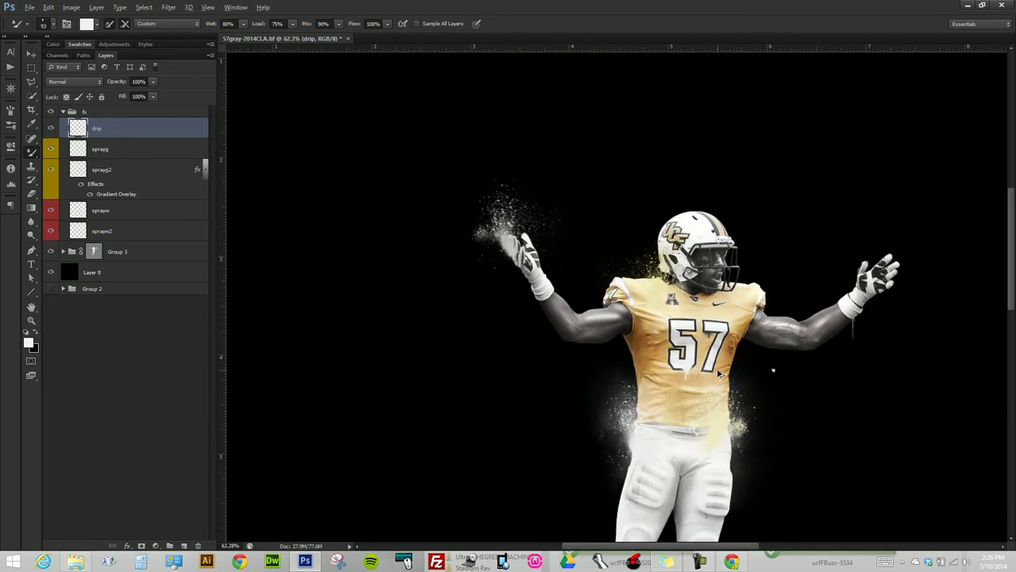
{"action": "scroll", "coordinate": [718, 372], "scroll_direction": "up", "scroll_amount": 1}
{"action": "scroll", "coordinate": [718, 371], "scroll_direction": "up", "scroll_amount": 2}
- Delete the dark drip on the 7 and paint a white drip there instead
{"action": "scroll", "coordinate": [719, 372], "scroll_direction": "up", "scroll_amount": 2}
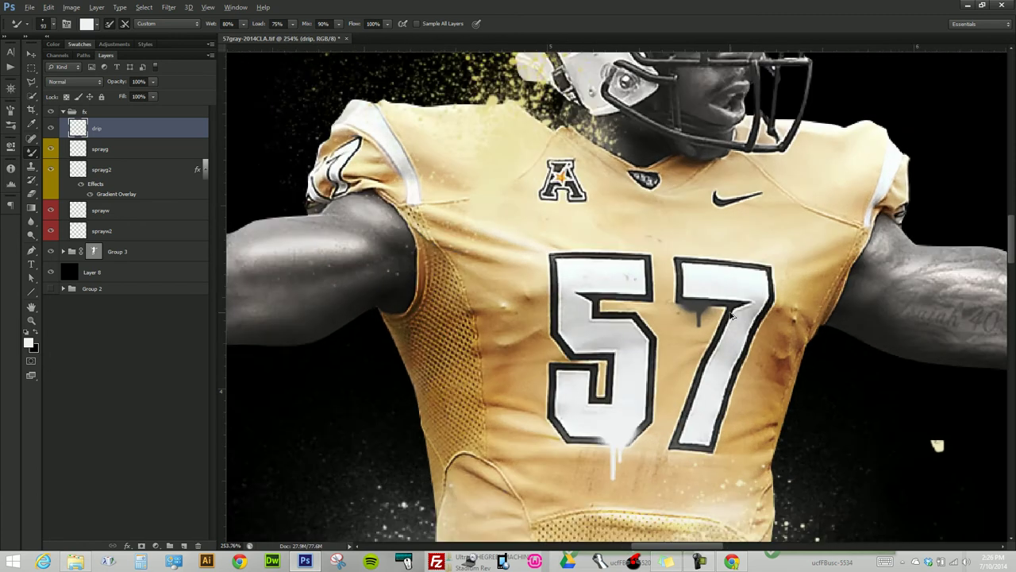
{"action": "scroll", "coordinate": [719, 372], "scroll_direction": "up", "scroll_amount": 2}
{"action": "key", "text": "m"}
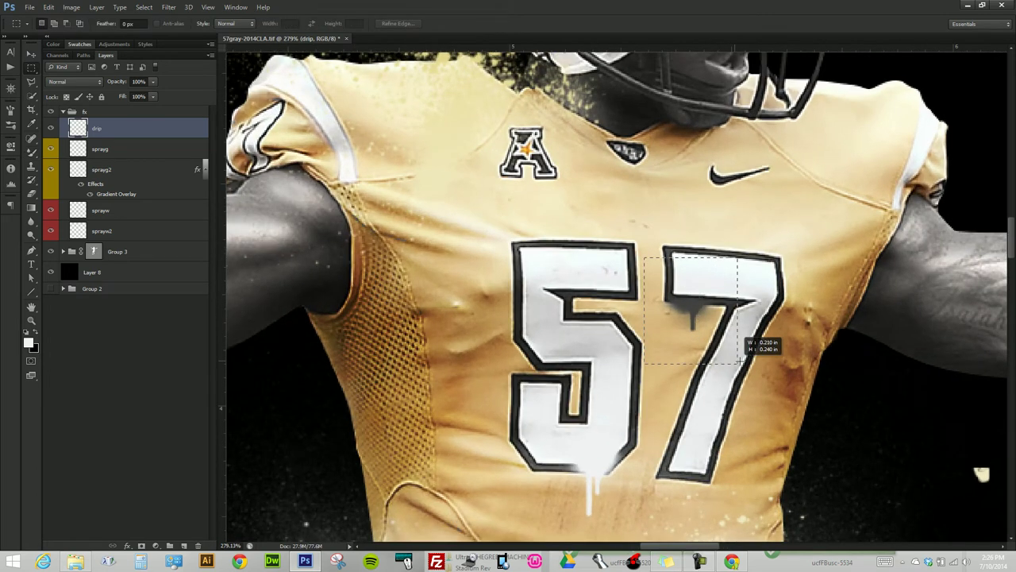
{"action": "left_click_drag", "start_coordinate": [731, 354], "coordinate": [737, 363]}
{"action": "key", "text": "Delete"}
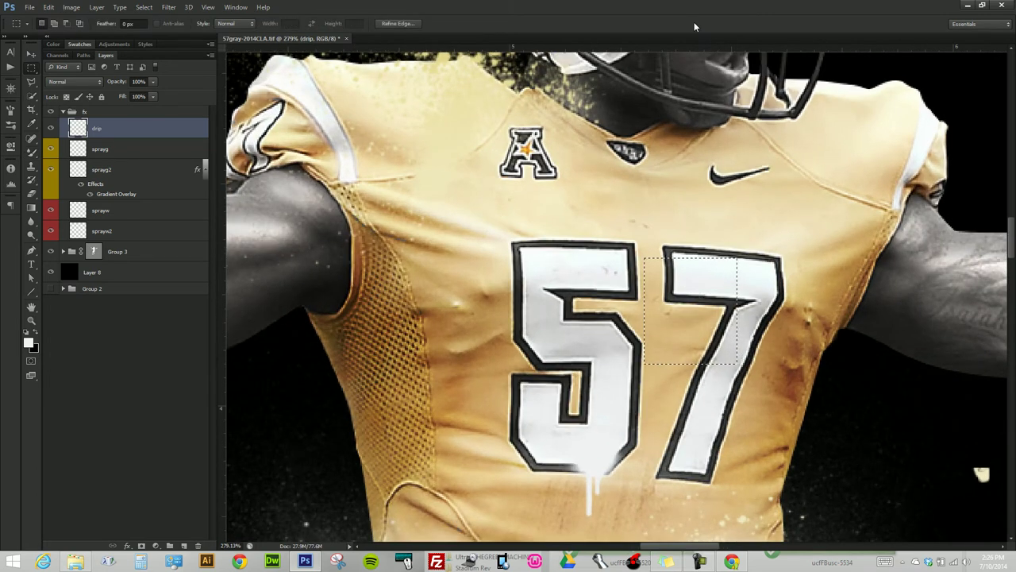
{"action": "key", "text": "ctrl+d"}
{"action": "left_click_drag", "start_coordinate": [677, 322], "coordinate": [664, 266]}
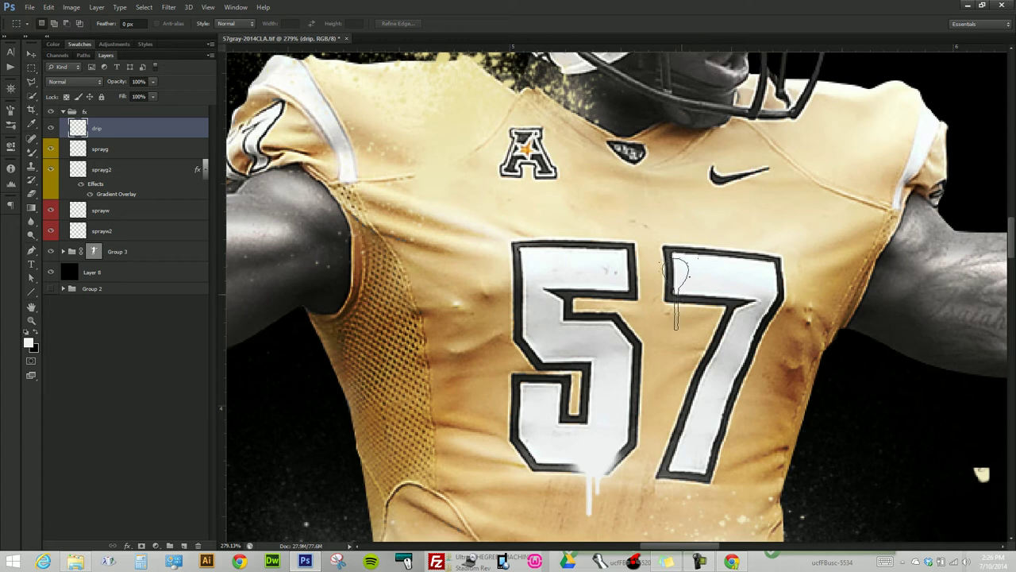
{"action": "key", "text": "b"}
{"action": "left_click", "coordinate": [691, 306]}
- Sample the 7's dark outline colour and paint a smaller grey drip on its top bar
{"action": "scroll", "coordinate": [851, 328], "scroll_direction": "down", "scroll_amount": 5}
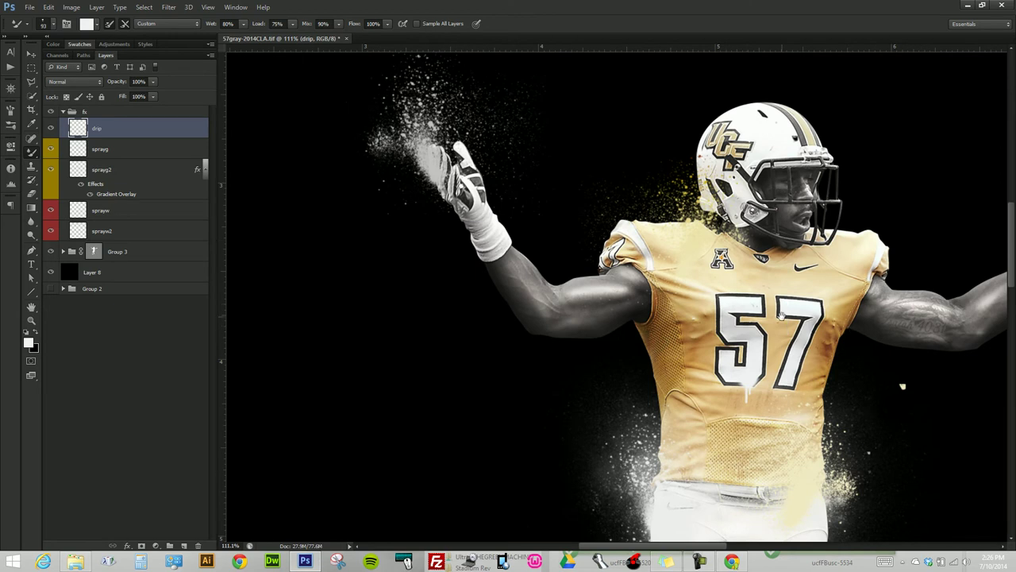
{"action": "left_click_drag", "start_coordinate": [782, 330], "coordinate": [709, 268]}
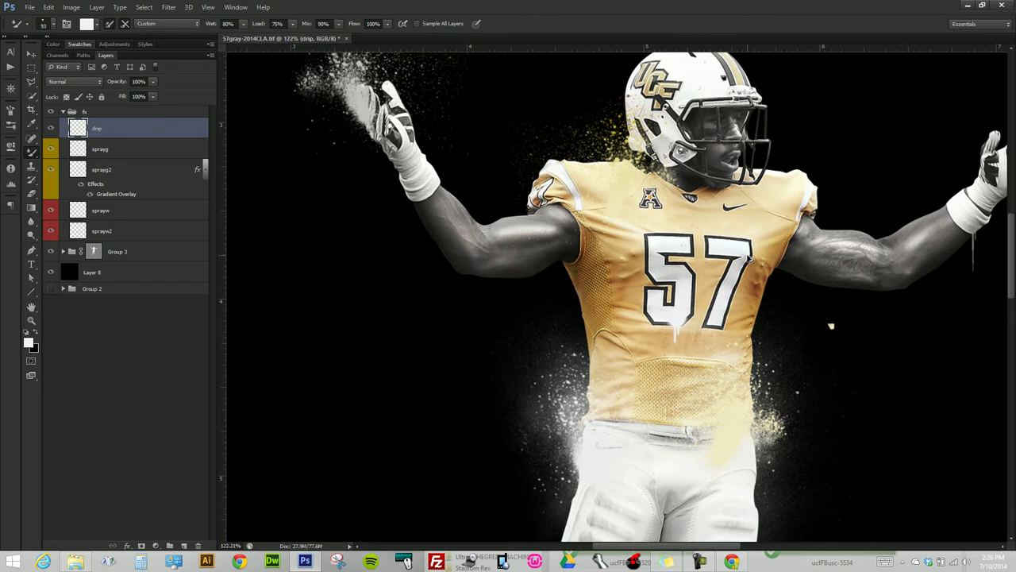
{"action": "scroll", "coordinate": [754, 270], "scroll_direction": "up", "scroll_amount": 3}
{"action": "scroll", "coordinate": [755, 270], "scroll_direction": "up", "scroll_amount": 2}
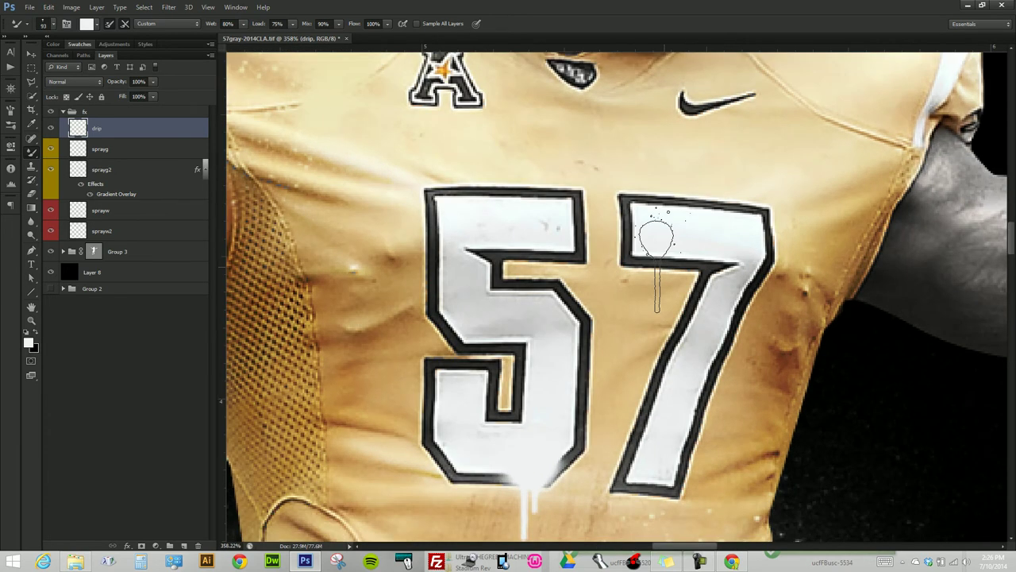
{"action": "key", "text": "i"}
{"action": "left_click", "coordinate": [646, 256]}
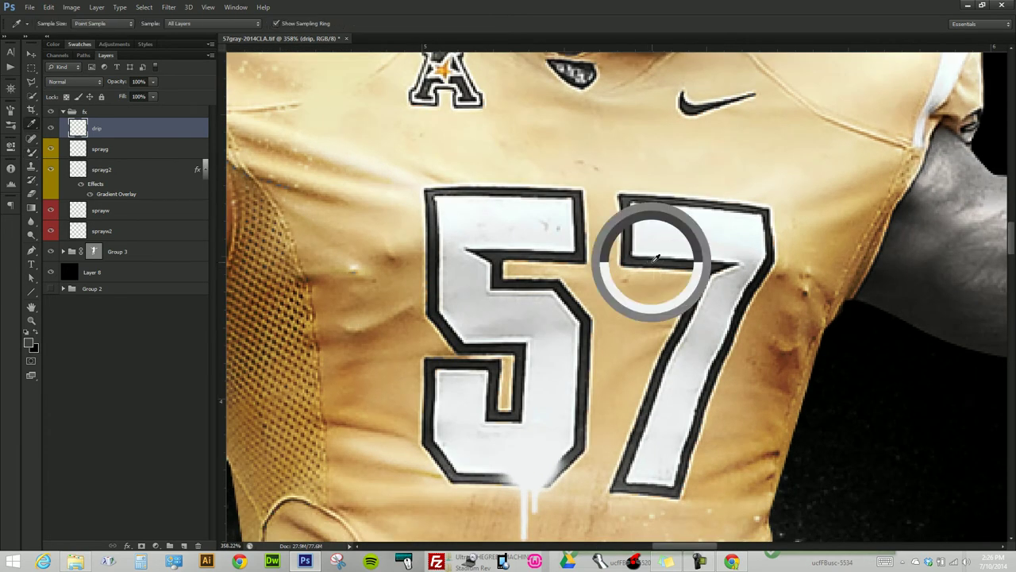
{"action": "right_click", "coordinate": [652, 263]}
{"action": "left_click", "coordinate": [695, 316]}
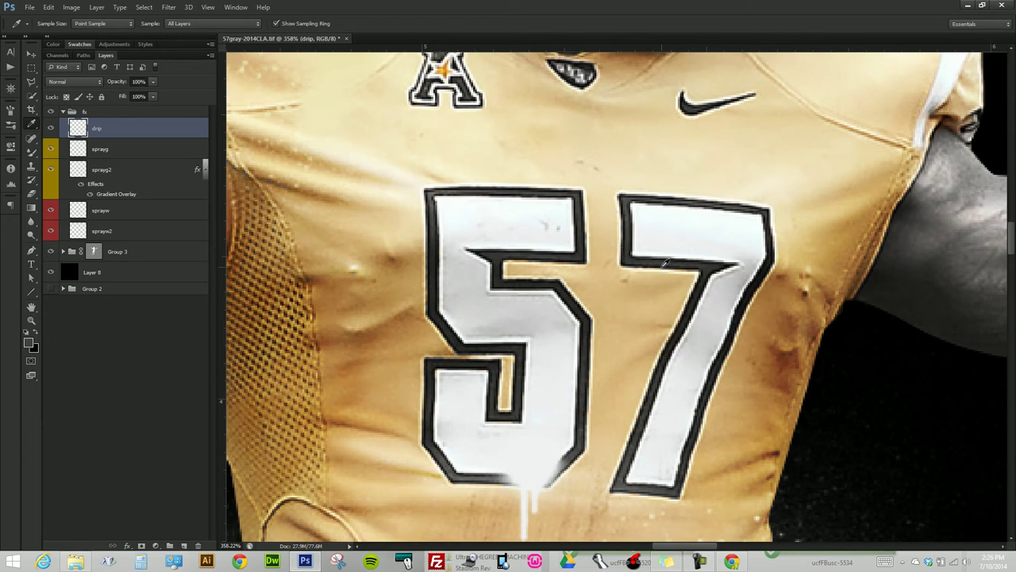
{"action": "key", "text": "b"}
{"action": "key", "text": "bracketleft"}
{"action": "key", "text": "bracketleft"}
{"action": "key", "text": "bracketleft"}
{"action": "key", "text": "bracketleft"}
{"action": "key", "text": "bracketleft"}
{"action": "left_click", "coordinate": [650, 272]}
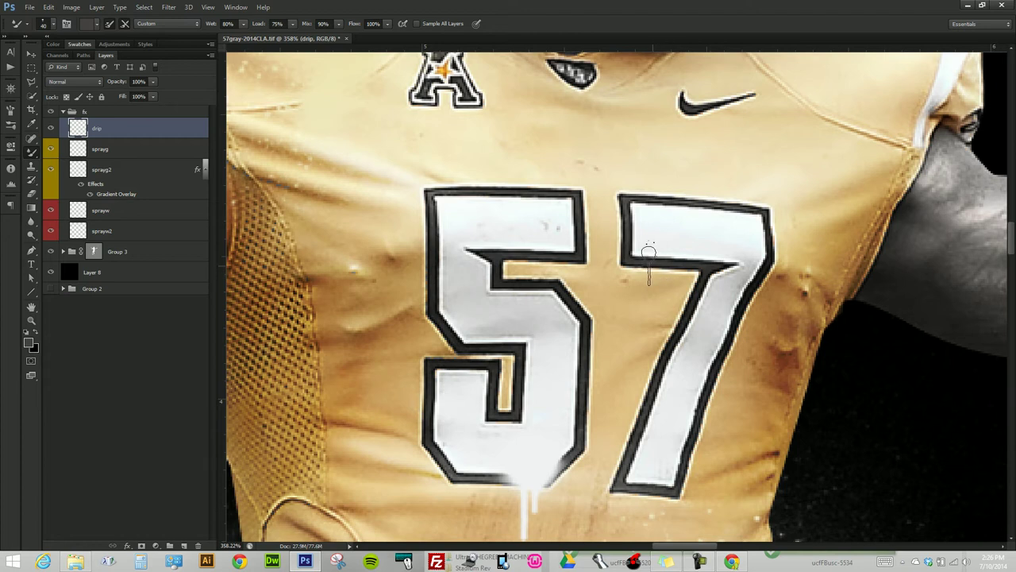
{"action": "left_click", "coordinate": [648, 270]}
- Shrink the eraser, then stamp another drip onto the 7's top bar and clear the selection
{"action": "key", "text": "e"}
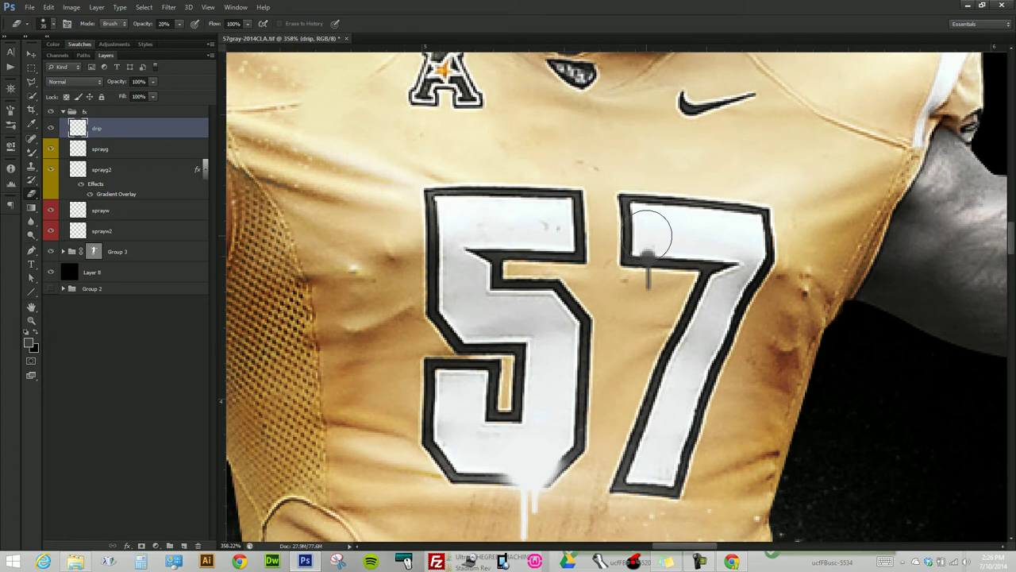
{"action": "key", "text": "bracketleft"}
{"action": "key", "text": "bracketleft"}
{"action": "key", "text": "bracketleft"}
{"action": "key", "text": "bracketleft"}
{"action": "key", "text": "bracketleft"}
{"action": "key", "text": "bracketleft"}
{"action": "key", "text": "b"}
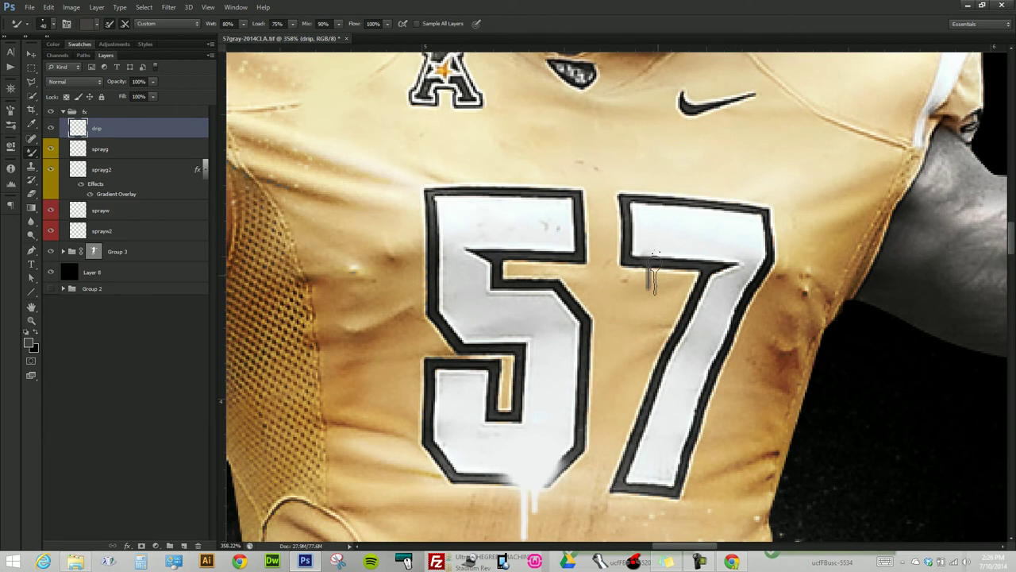
{"action": "left_click", "coordinate": [655, 274]}
{"action": "key", "text": "m"}
{"action": "left_click_drag", "start_coordinate": [615, 222], "coordinate": [701, 265]}
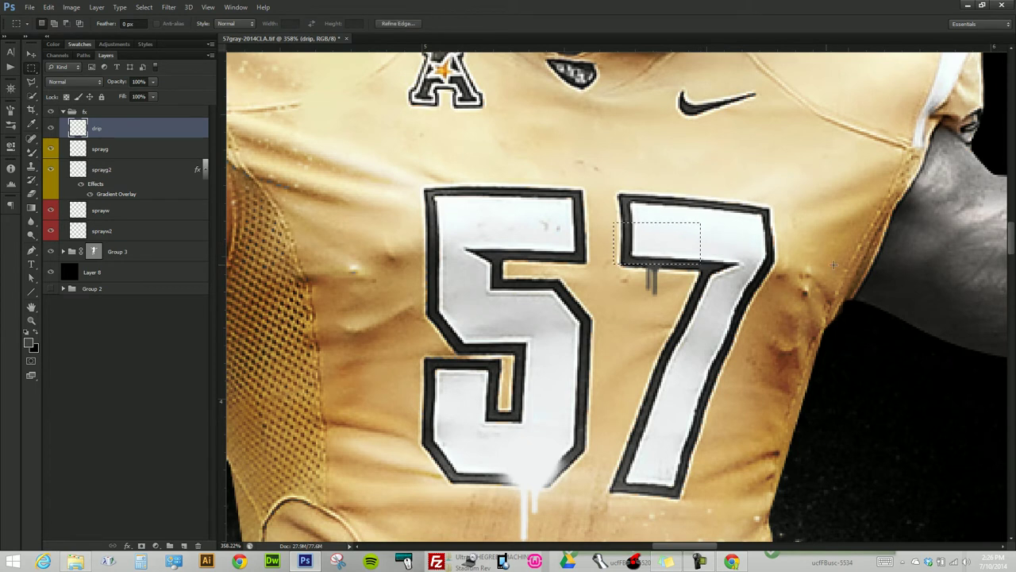
{"action": "key", "text": "ctrl+d"}
{"action": "scroll", "coordinate": [836, 264], "scroll_direction": "down", "scroll_amount": 10}
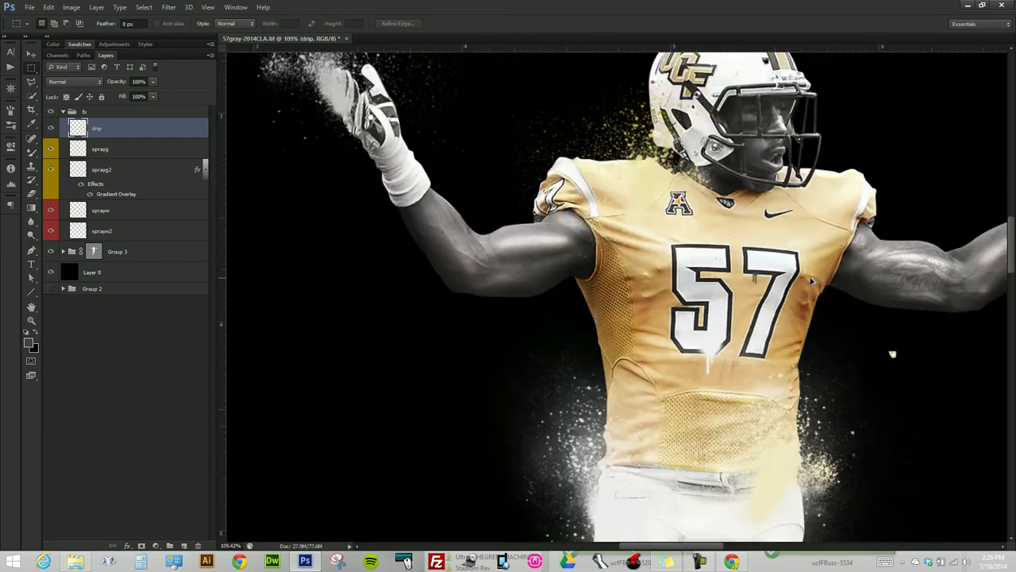
{"action": "scroll", "coordinate": [811, 280], "scroll_direction": "down", "scroll_amount": 2}
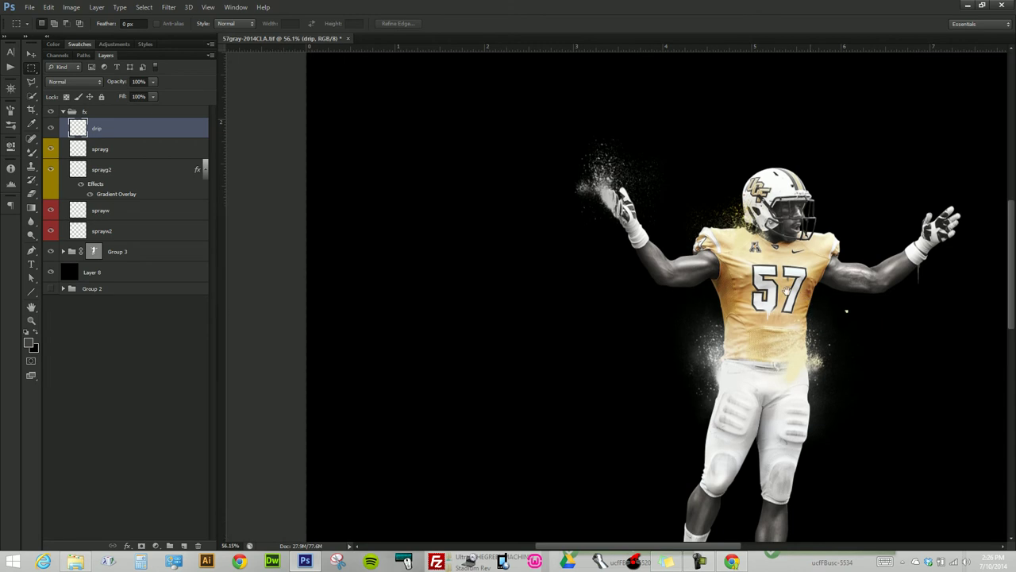
{"action": "left_click_drag", "start_coordinate": [810, 320], "coordinate": [702, 267]}
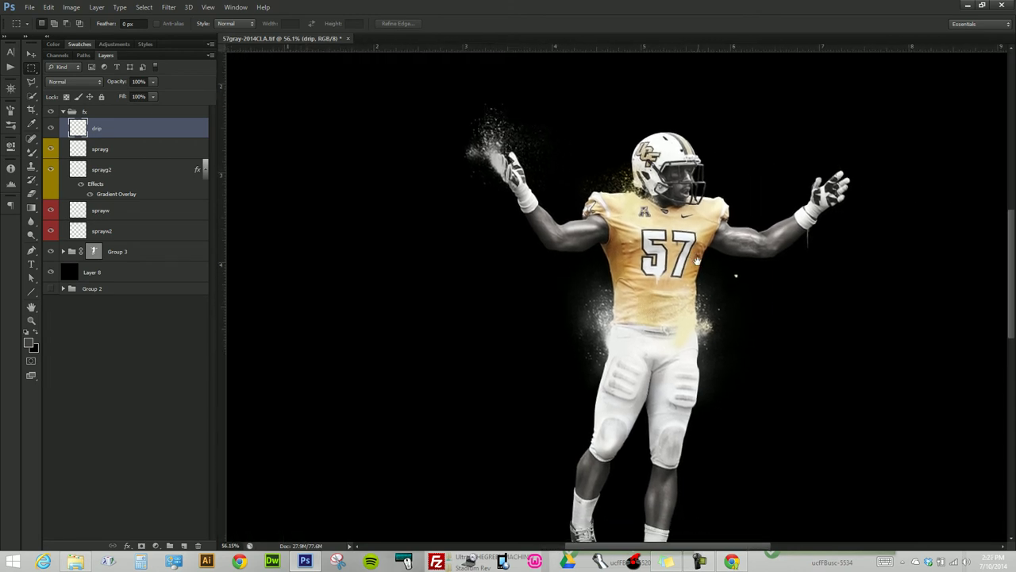
{"action": "left_click_drag", "start_coordinate": [702, 268], "coordinate": [652, 244]}
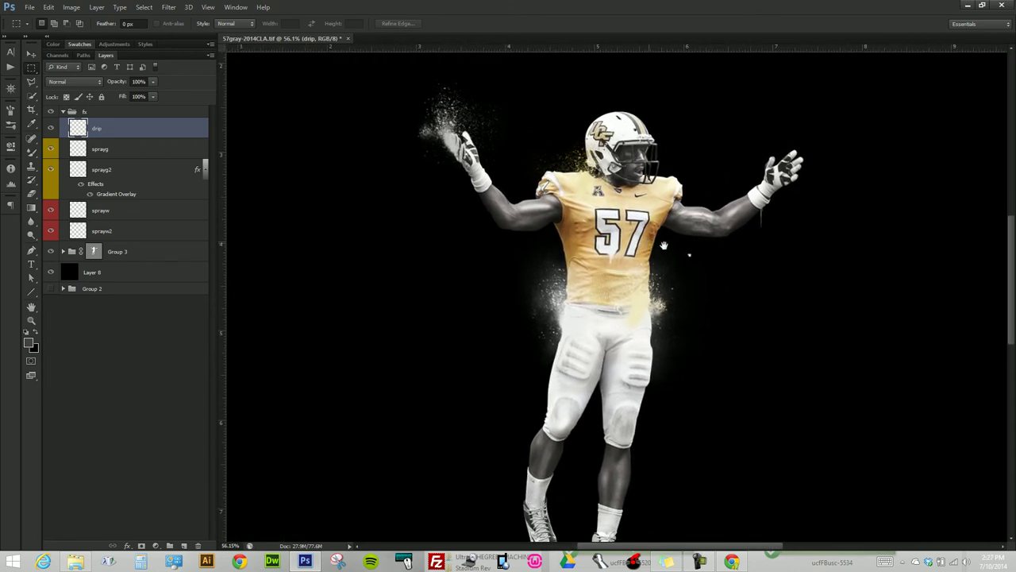
{"action": "left_click", "coordinate": [51, 210]}
{"action": "left_click", "coordinate": [50, 231]}
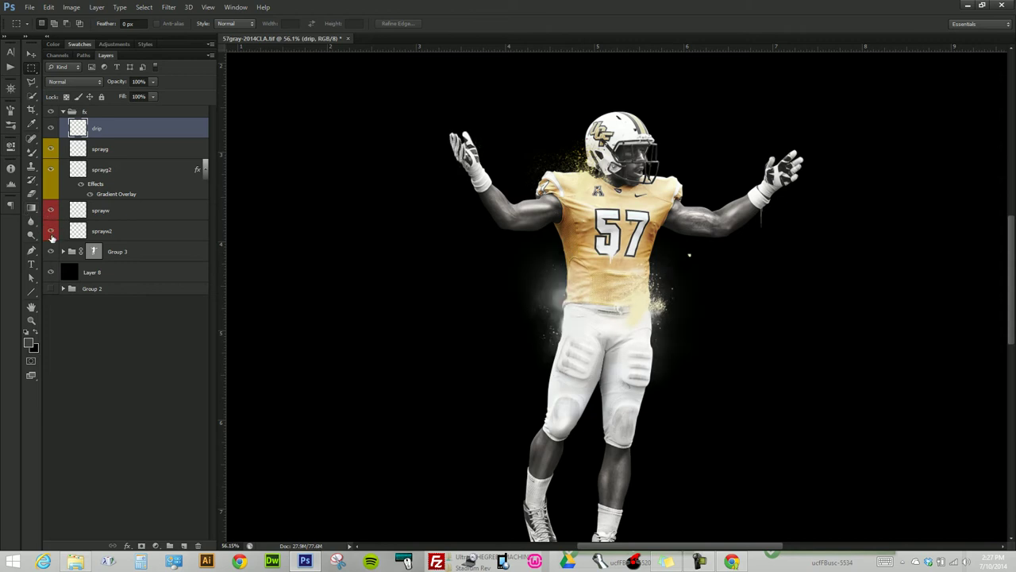
{"action": "left_click", "coordinate": [52, 170]}
{"action": "left_click", "coordinate": [51, 148]}
{"action": "left_click", "coordinate": [83, 150]}
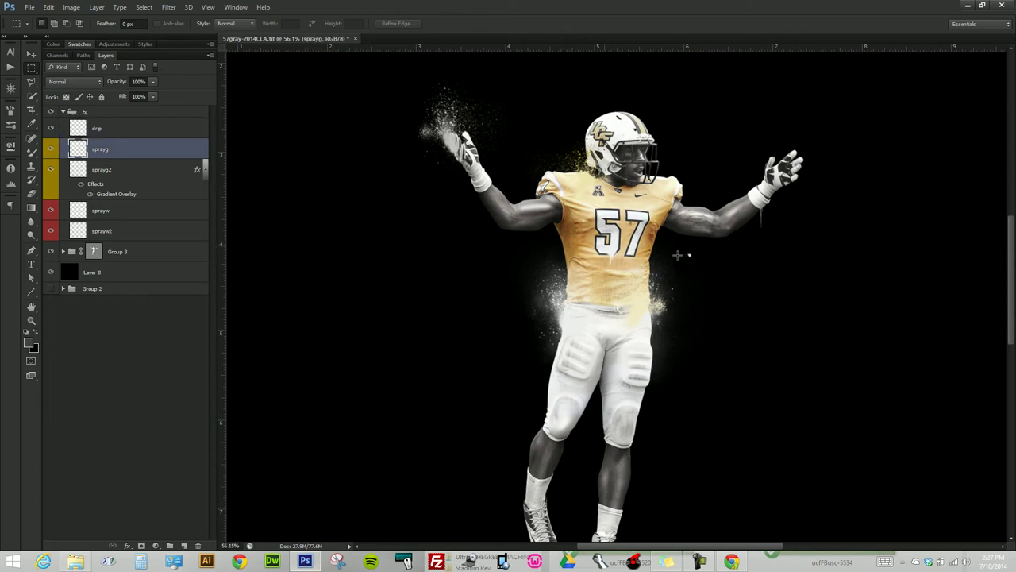
{"action": "left_click_drag", "start_coordinate": [687, 253], "coordinate": [719, 272]}
{"action": "key", "text": "ctrl+d"}
{"action": "scroll", "coordinate": [683, 283], "scroll_direction": "up", "scroll_amount": 3}
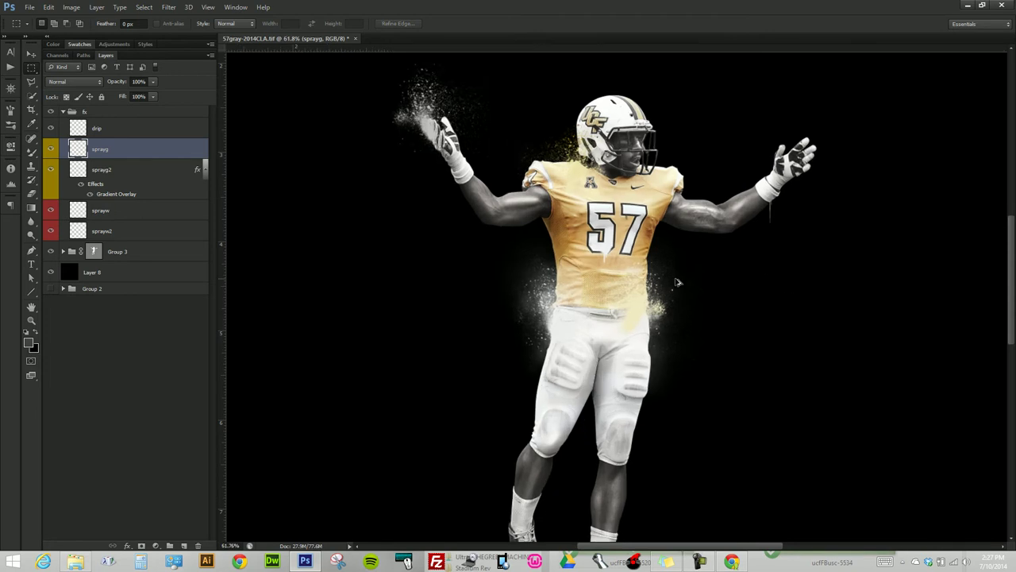
{"action": "left_click_drag", "start_coordinate": [665, 221], "coordinate": [670, 270]}
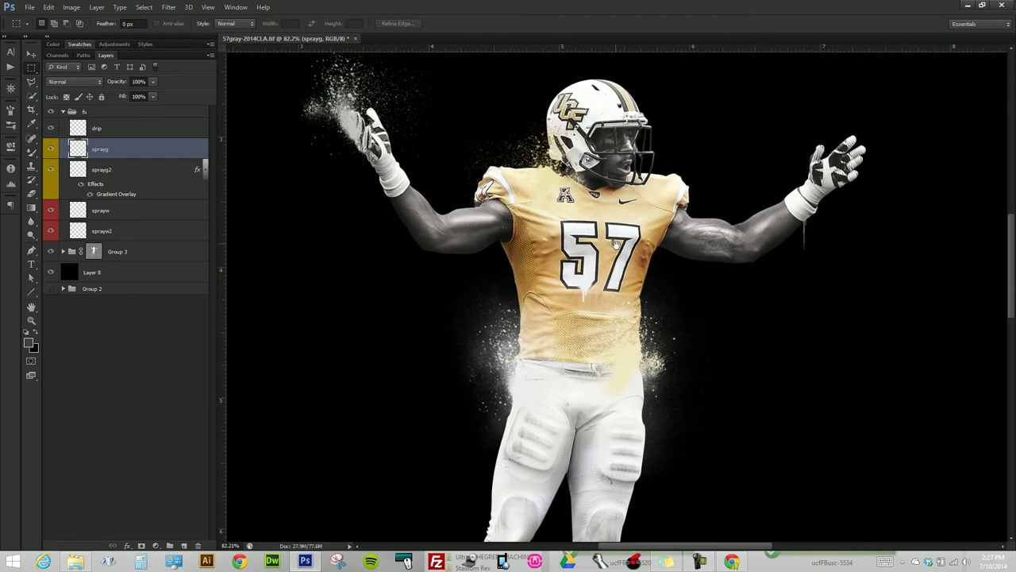
{"action": "left_click_drag", "start_coordinate": [619, 249], "coordinate": [653, 293]}
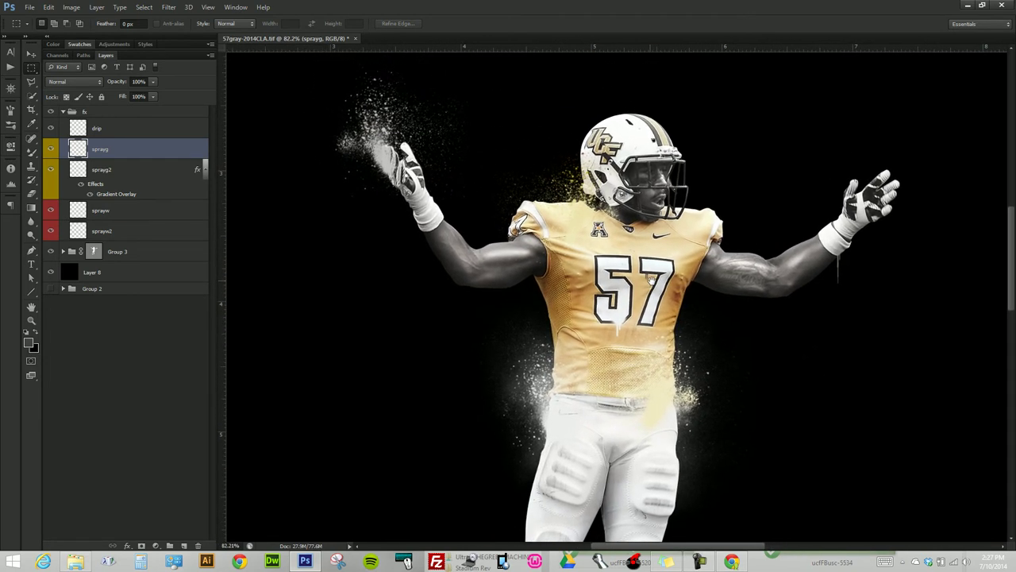
{"action": "left_click_drag", "start_coordinate": [650, 293], "coordinate": [596, 296]}
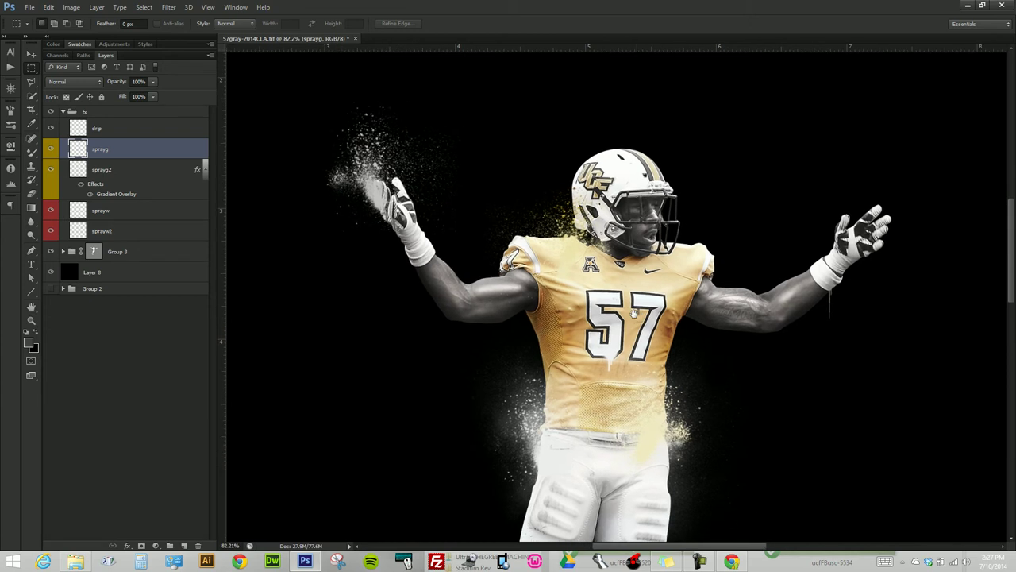
{"action": "scroll", "coordinate": [597, 295], "scroll_direction": "down", "scroll_amount": 3}
{"action": "scroll", "coordinate": [598, 286], "scroll_direction": "down", "scroll_amount": 2}
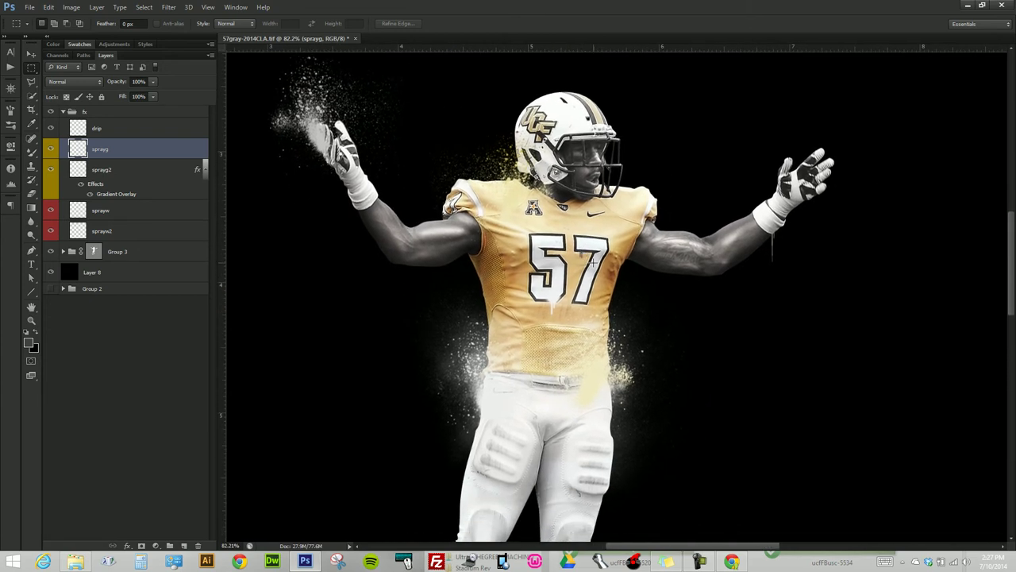
{"action": "scroll", "coordinate": [597, 278], "scroll_direction": "down", "scroll_amount": 2}
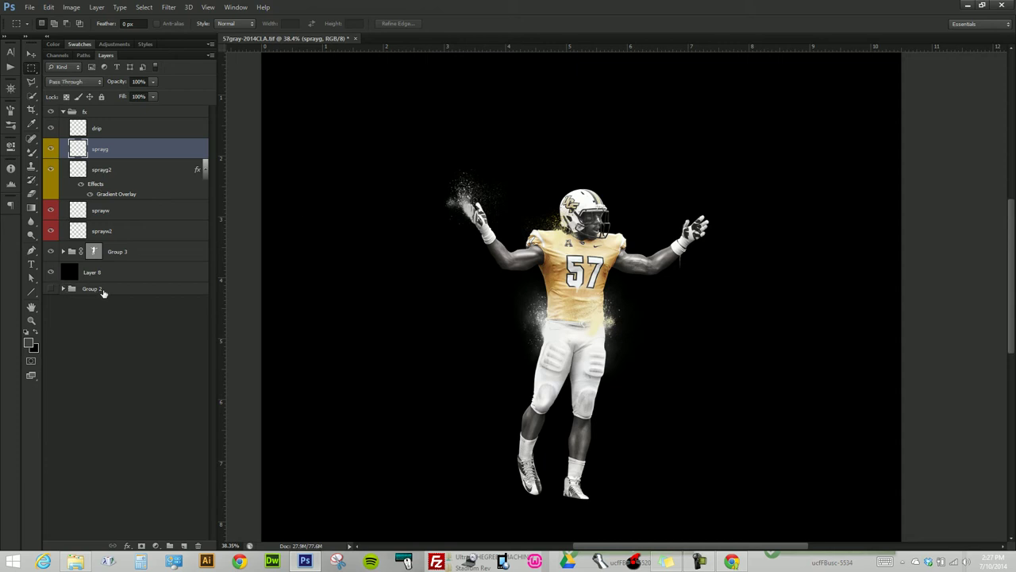
- Select Group 2 and hide the black background layer to reveal player 37
{"action": "left_click", "coordinate": [96, 291]}
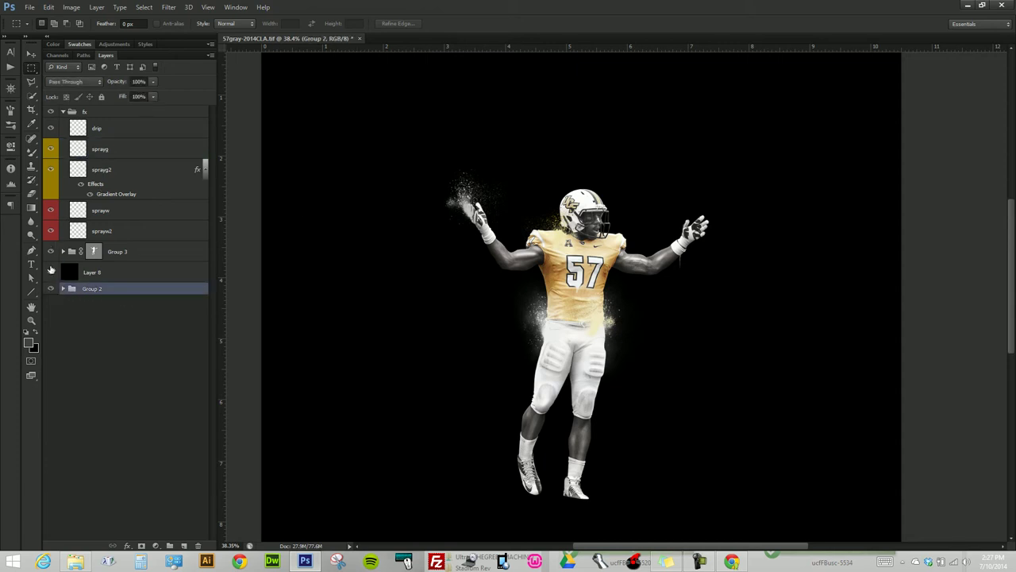
{"action": "left_click", "coordinate": [51, 272]}
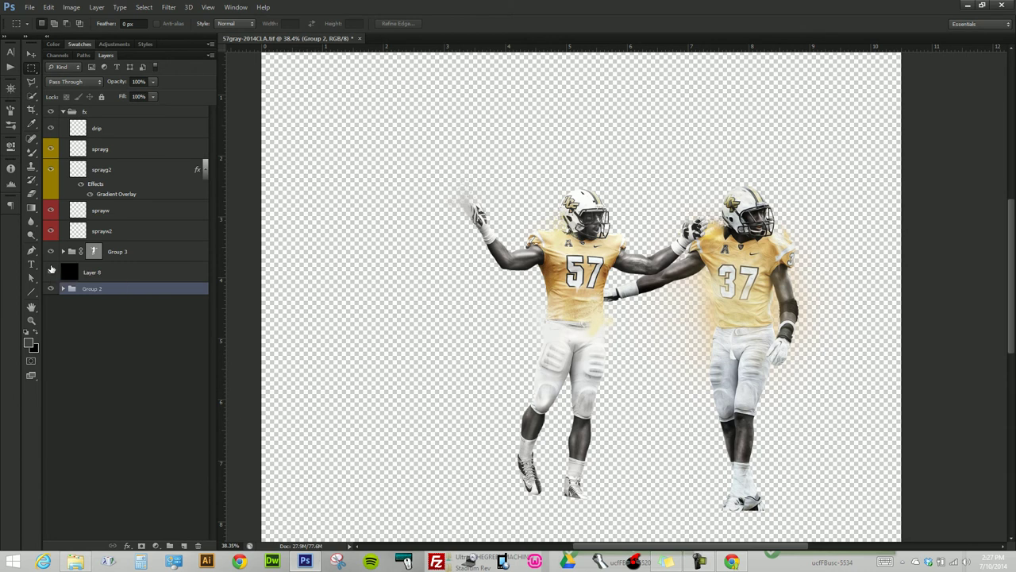
{"action": "left_click", "coordinate": [51, 272]}
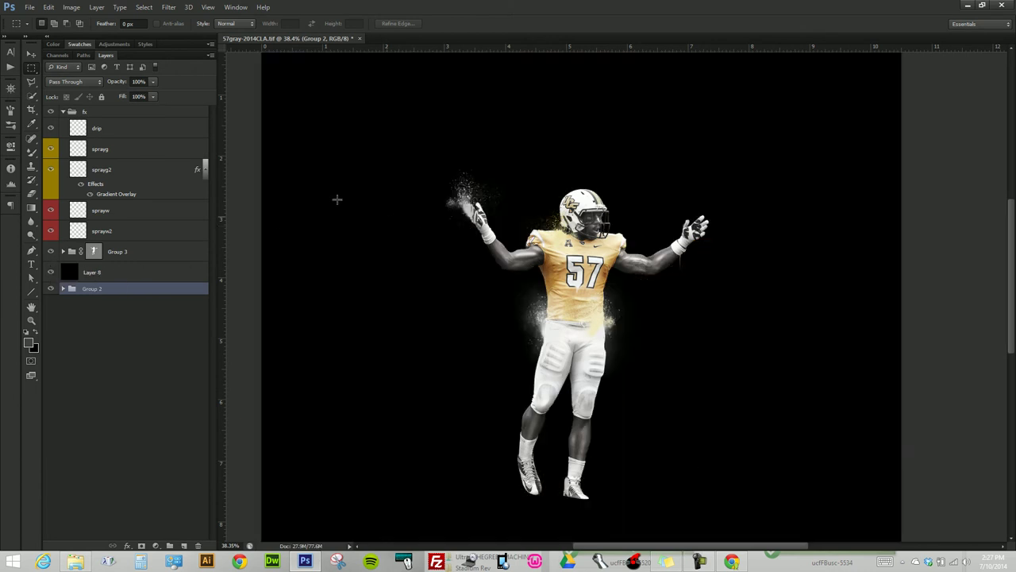
{"action": "left_click", "coordinate": [51, 272]}
{"action": "left_click", "coordinate": [70, 7]}
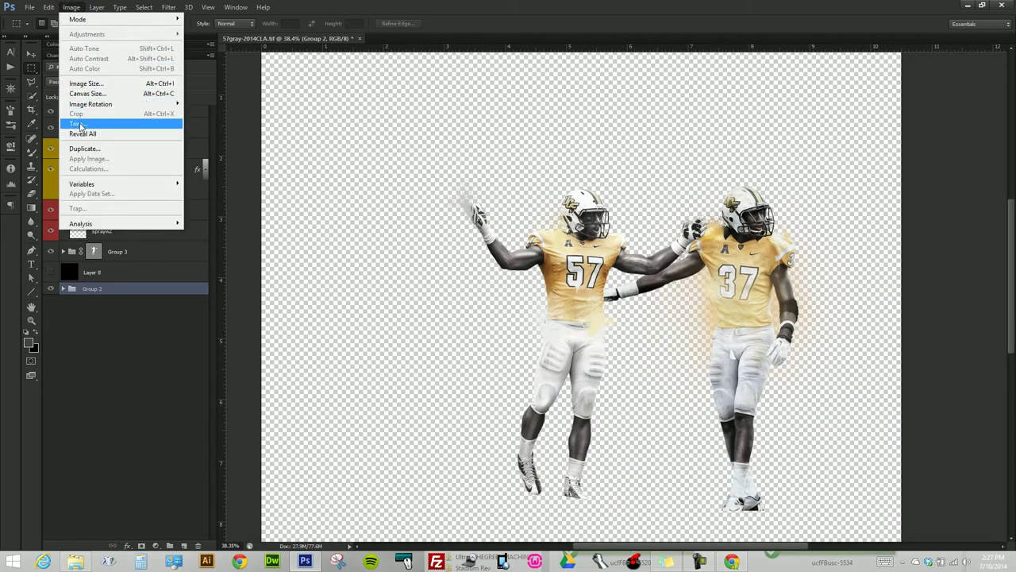
{"action": "left_click", "coordinate": [84, 354]}
{"action": "left_click", "coordinate": [92, 288]}
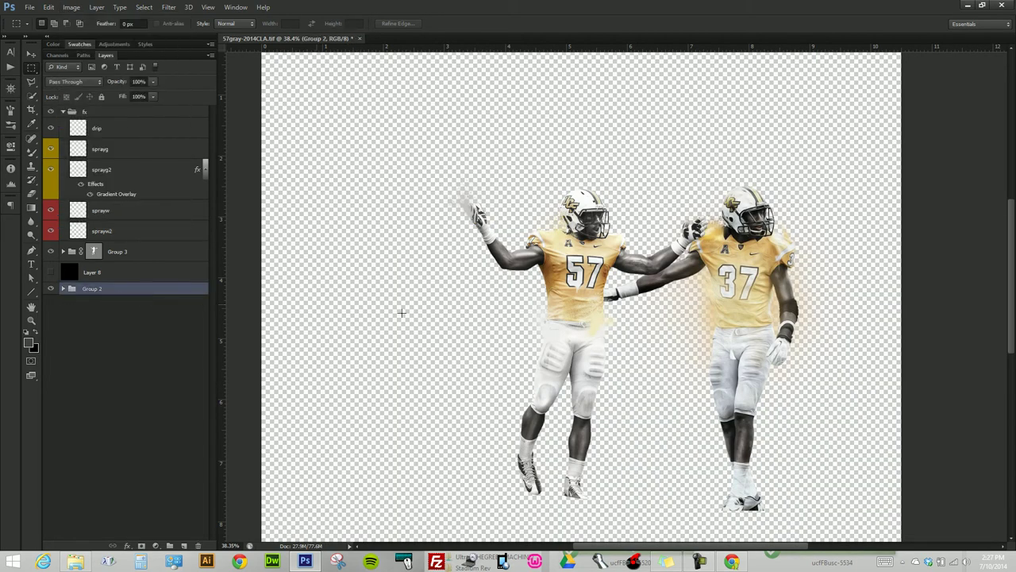
- Slide player 37 left so it overlaps just behind player 57
{"action": "key", "text": "v"}
{"action": "left_click_drag", "start_coordinate": [718, 271], "coordinate": [601, 275]}
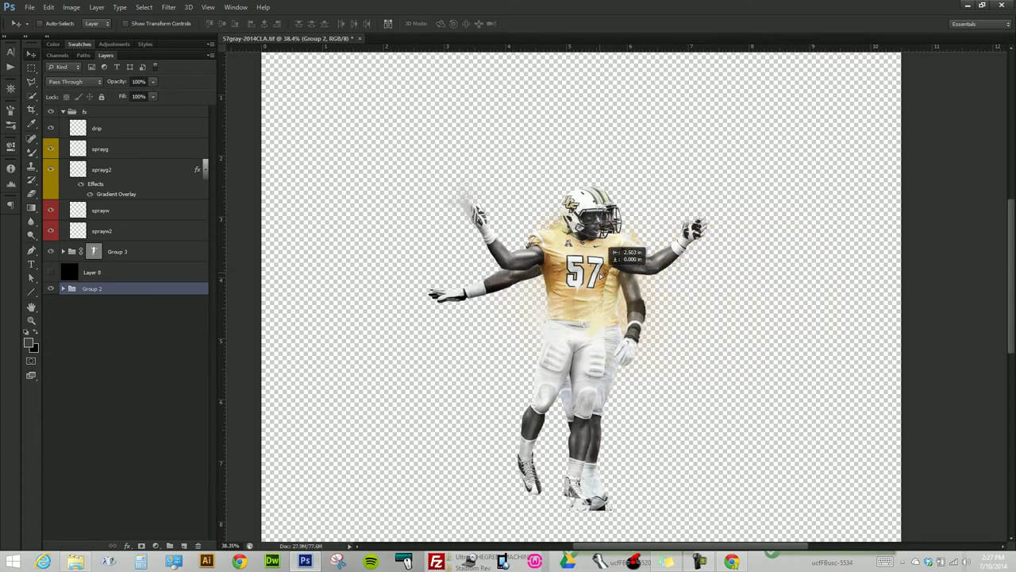
{"action": "left_click_drag", "start_coordinate": [602, 275], "coordinate": [633, 275]}
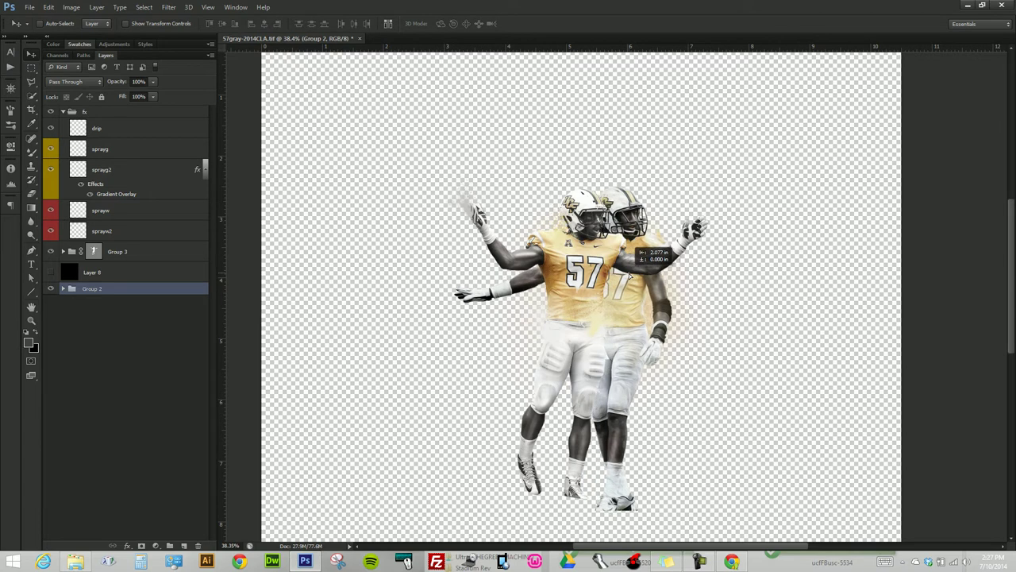
{"action": "left_click_drag", "start_coordinate": [633, 275], "coordinate": [633, 275]}
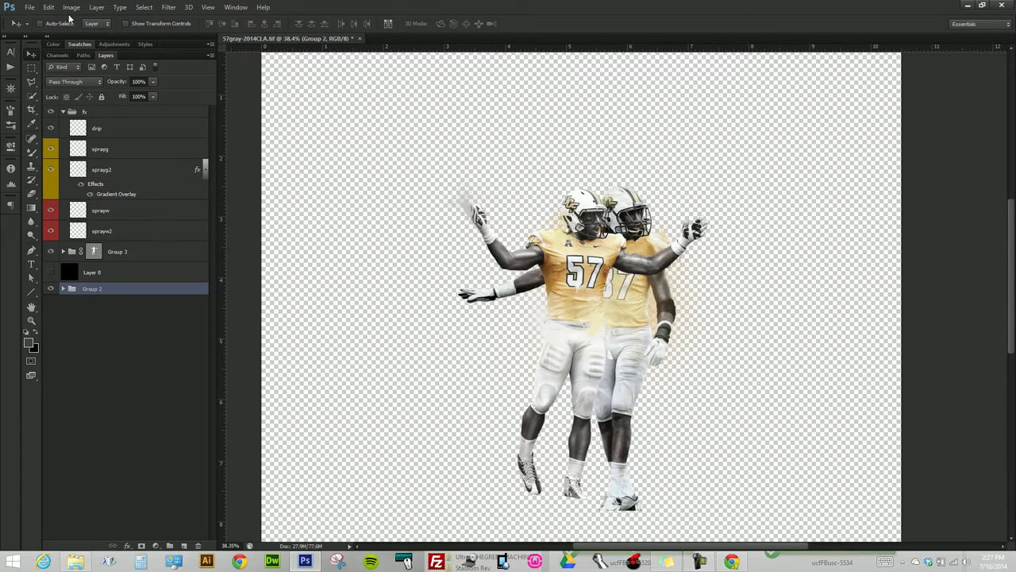
- Trim the canvas away based on transparent pixels
{"action": "left_click", "coordinate": [71, 7]}
{"action": "left_click", "coordinate": [80, 121]}
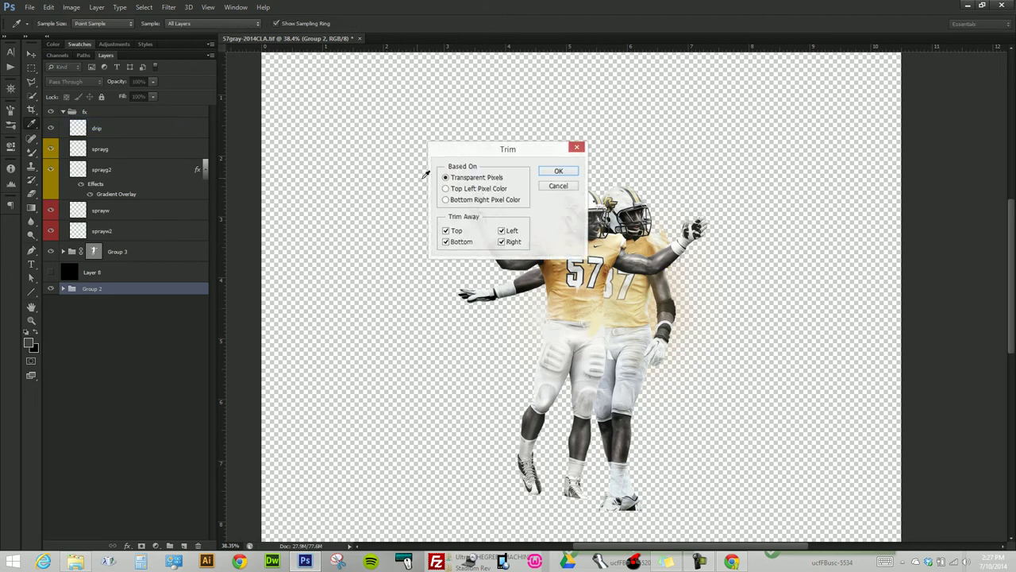
{"action": "left_click", "coordinate": [559, 172]}
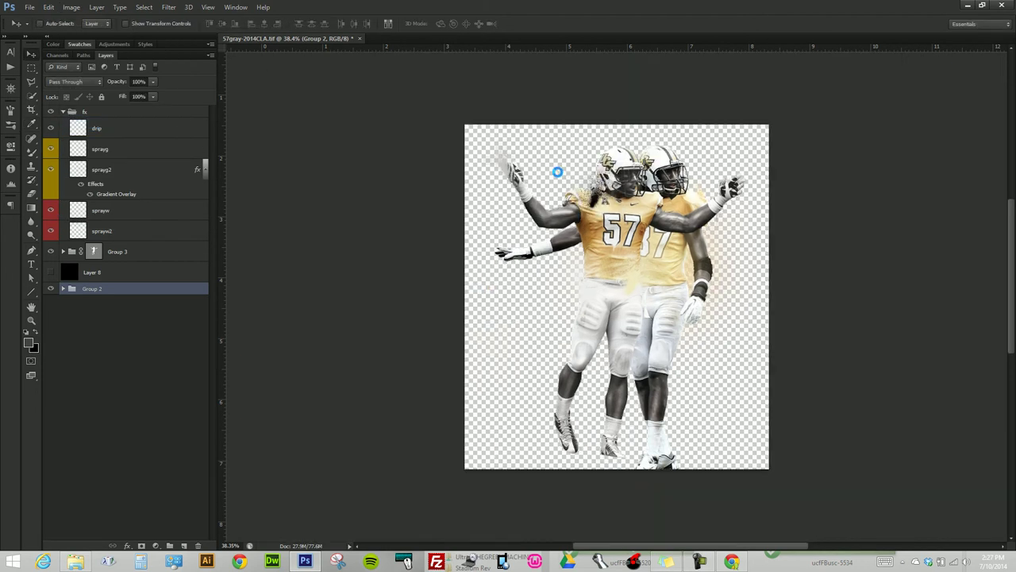
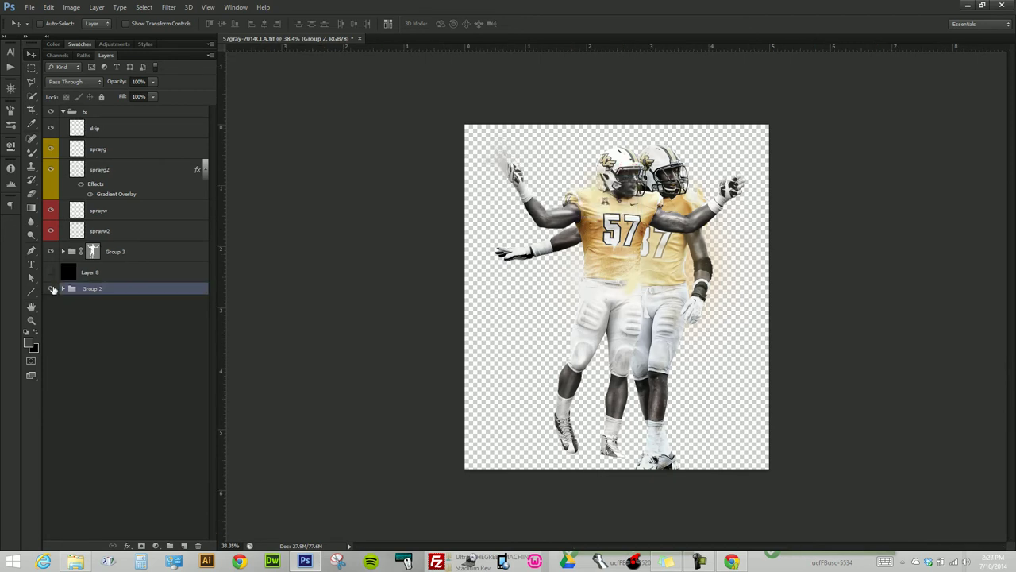
- Hide Group 2 and add a new empty Layer 9 inside the fx group
{"action": "left_click", "coordinate": [51, 288]}
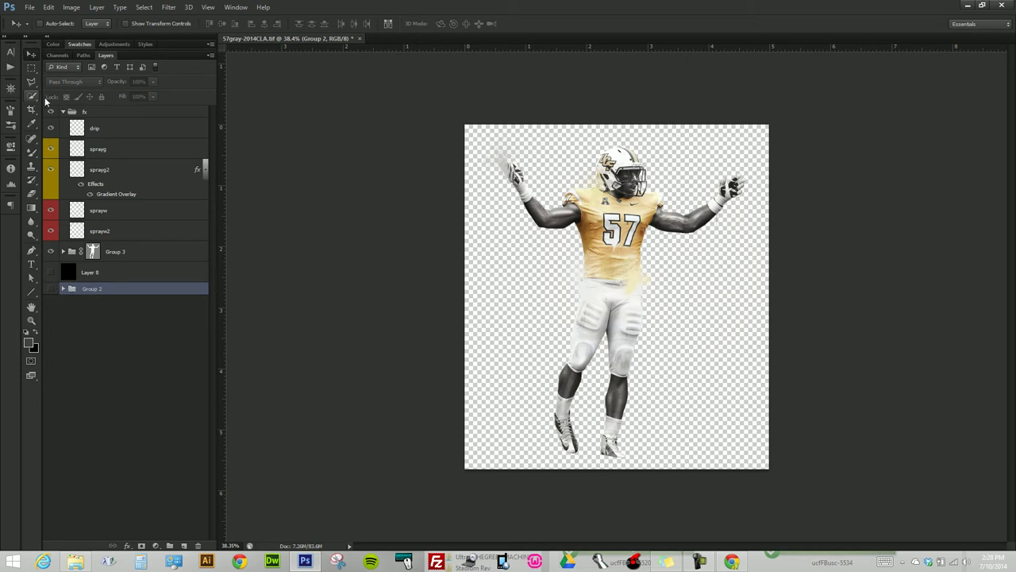
{"action": "left_click", "coordinate": [83, 114]}
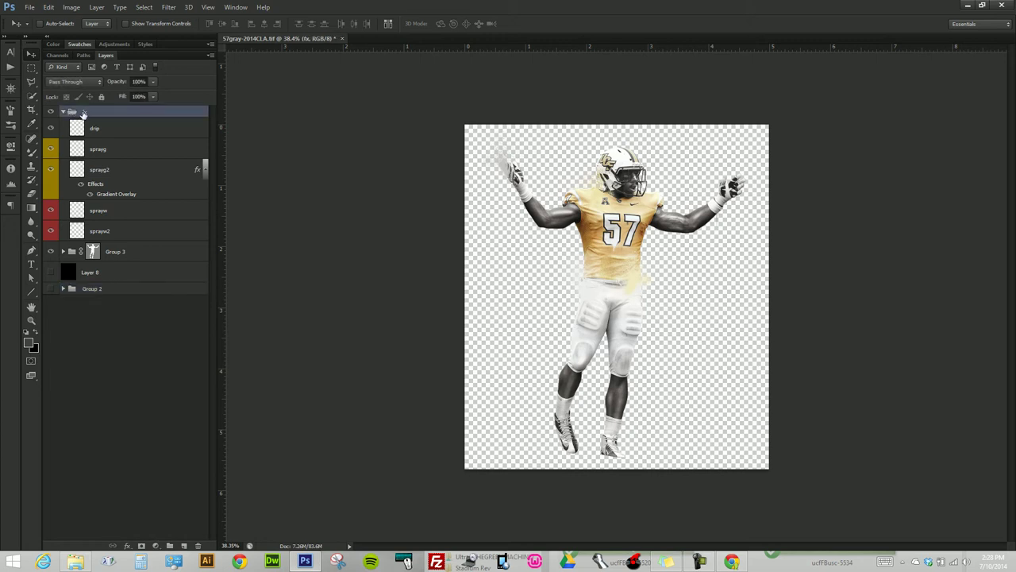
{"action": "left_click", "coordinate": [64, 112]}
{"action": "left_click", "coordinate": [182, 546]}
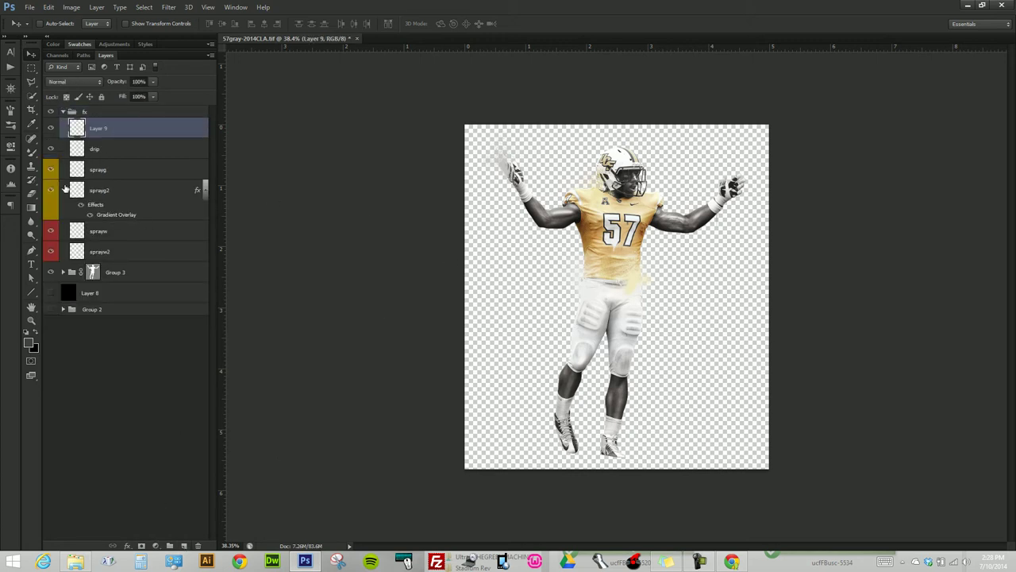
- Sample the jersey's tan and dab soft gold beside the jersey's lower left with the Mixer Brush
{"action": "key", "text": "i"}
{"action": "left_click", "coordinate": [620, 247]}
{"action": "key", "text": "b"}
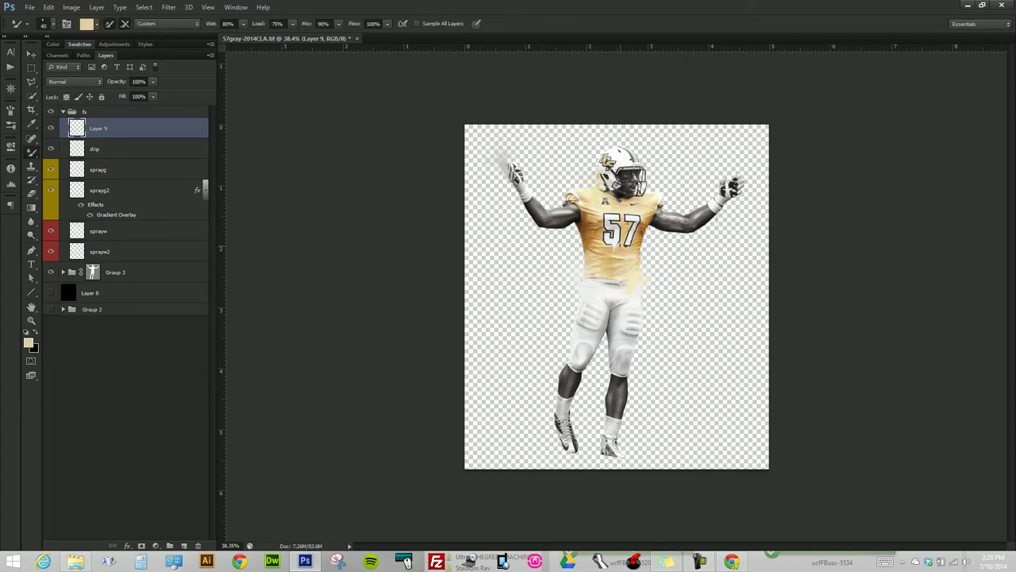
{"action": "right_click", "coordinate": [626, 247]}
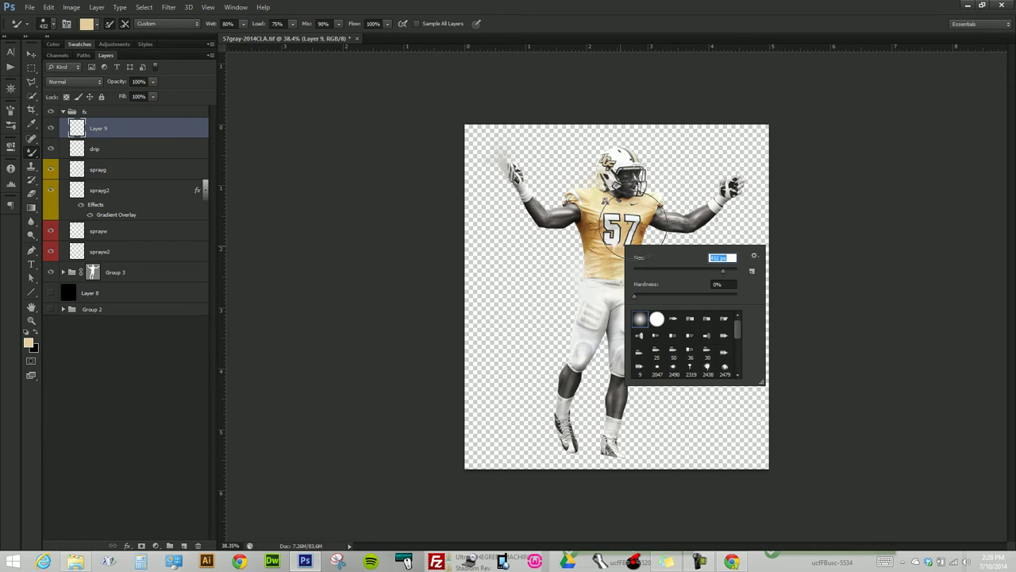
{"action": "key", "text": "Return"}
{"action": "left_click_drag", "start_coordinate": [615, 210], "coordinate": [652, 251]}
{"action": "key", "text": "ctrl+z"}
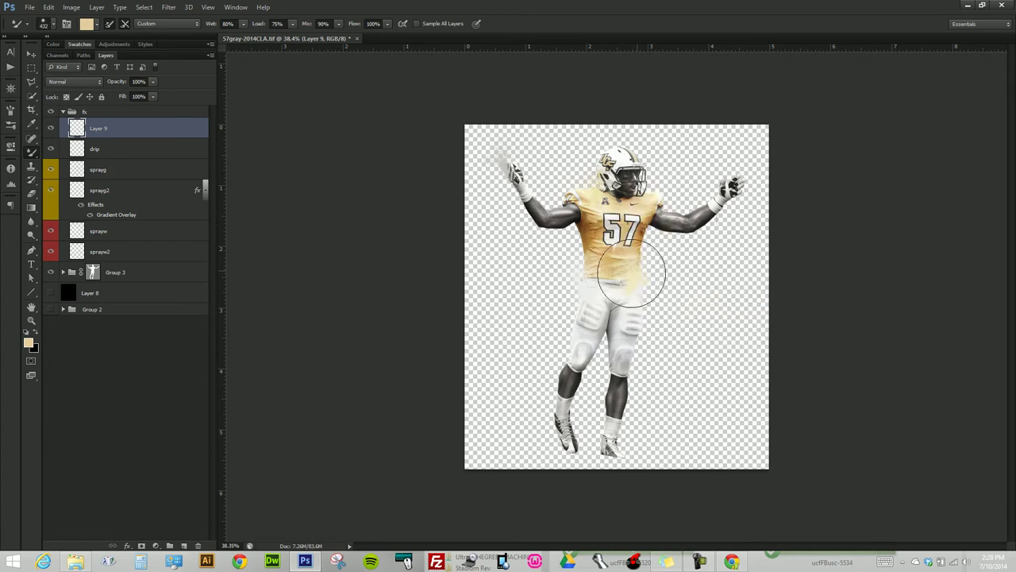
{"action": "left_click", "coordinate": [578, 258]}
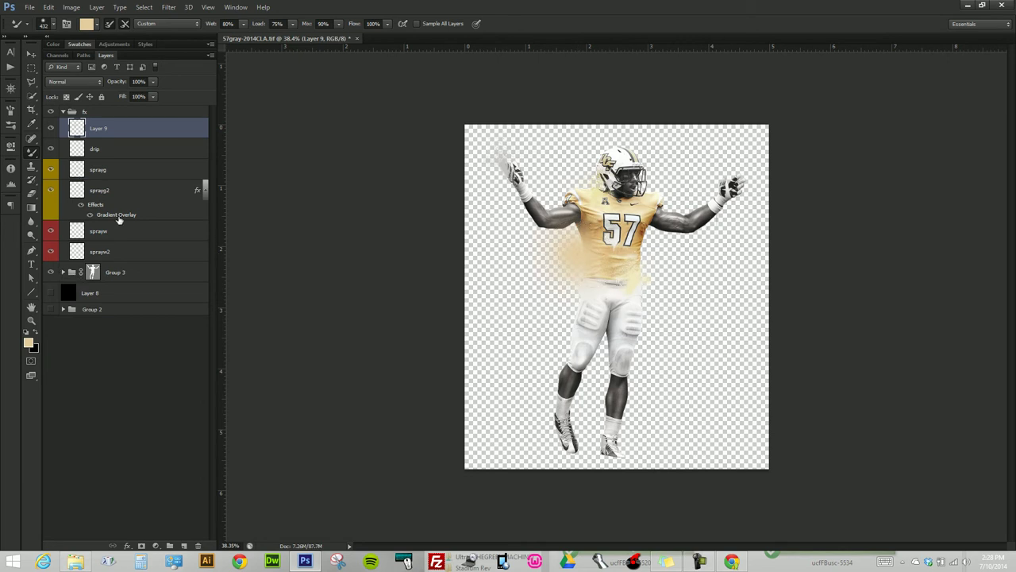
{"action": "left_click", "coordinate": [63, 272]}
- Move Layer 9 into Group 3 under the depth layer, undoing the tan stroke over the 57
{"action": "mouse_move", "coordinate": [125, 136]}
{"action": "left_mouse_down"}
{"action": "mouse_move", "coordinate": [116, 369]}
{"action": "mouse_move", "coordinate": [120, 282]}
{"action": "left_mouse_up"}
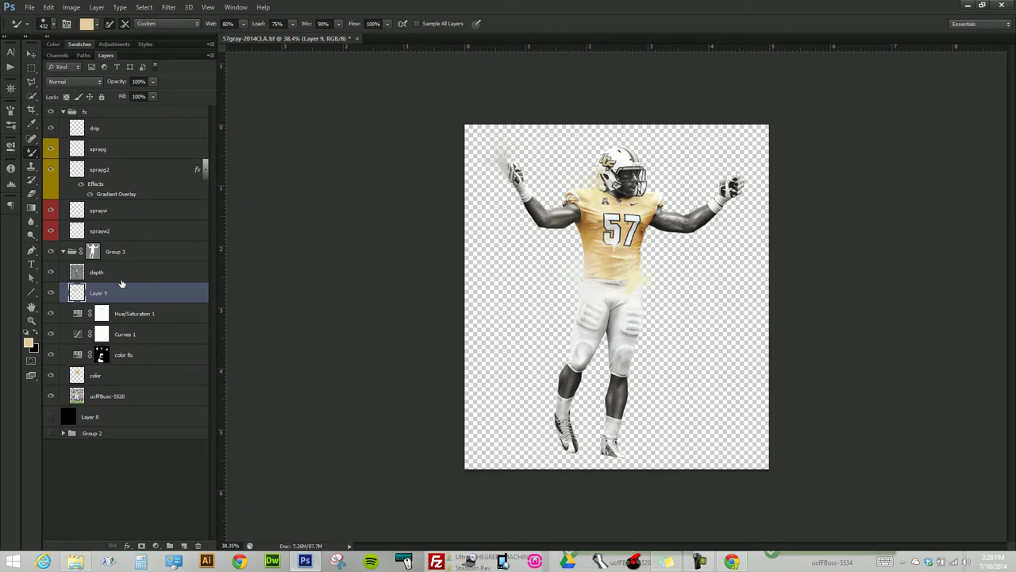
{"action": "left_click_drag", "start_coordinate": [579, 207], "coordinate": [604, 247]}
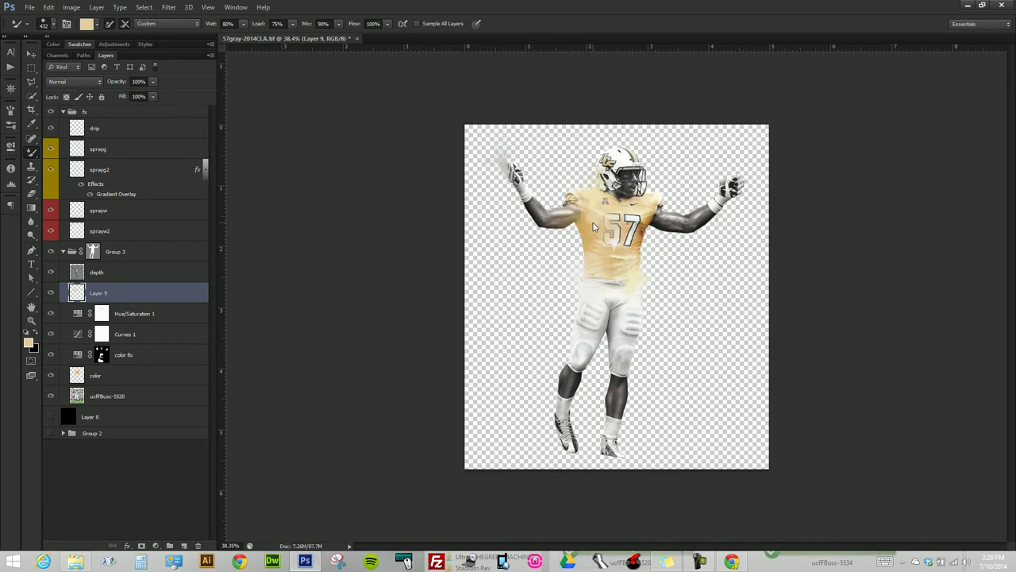
{"action": "key", "text": "ctrl+z"}
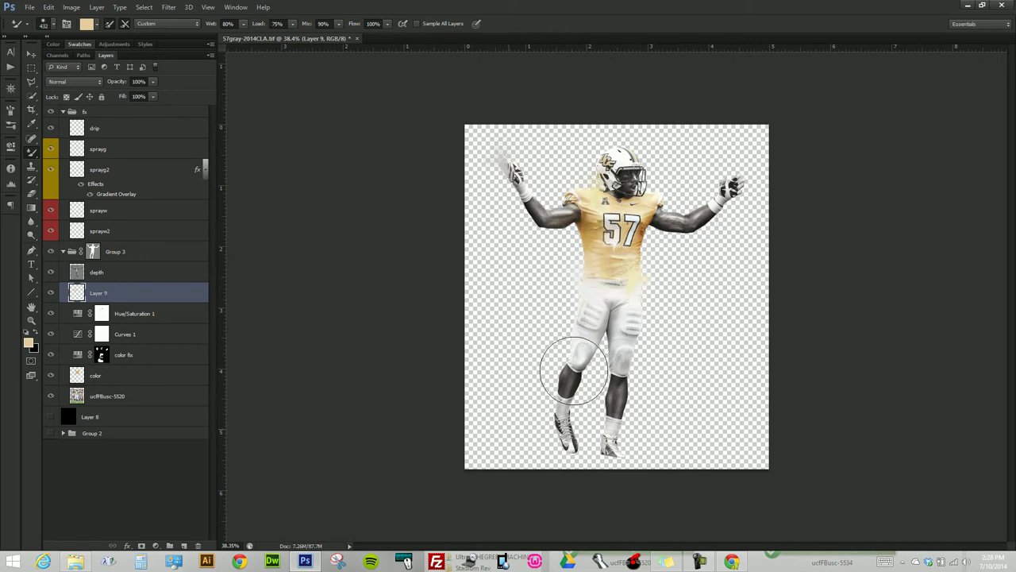
{"action": "scroll", "coordinate": [716, 208], "scroll_direction": "up", "scroll_amount": 3}
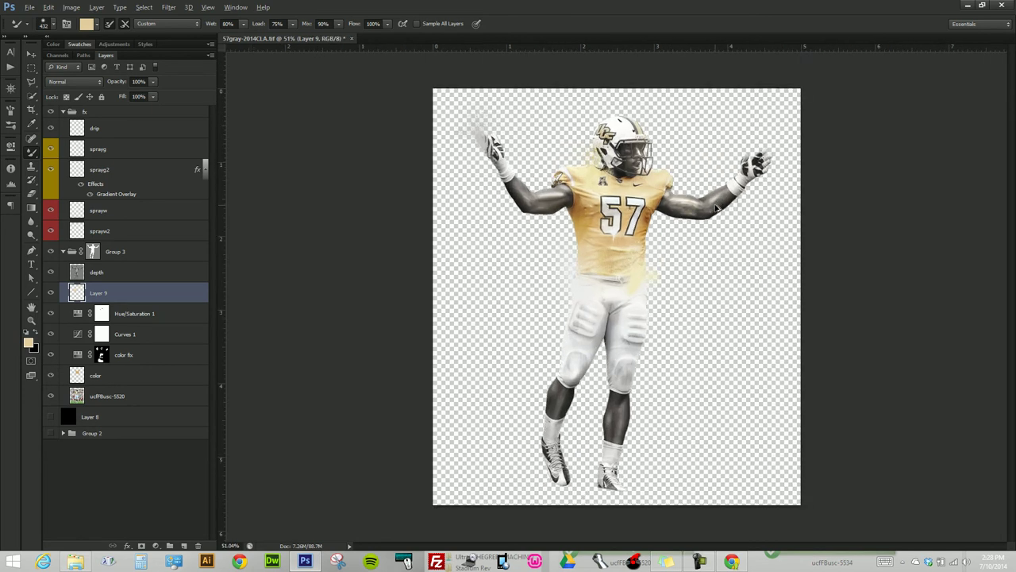
{"action": "scroll", "coordinate": [699, 199], "scroll_direction": "up", "scroll_amount": 3}
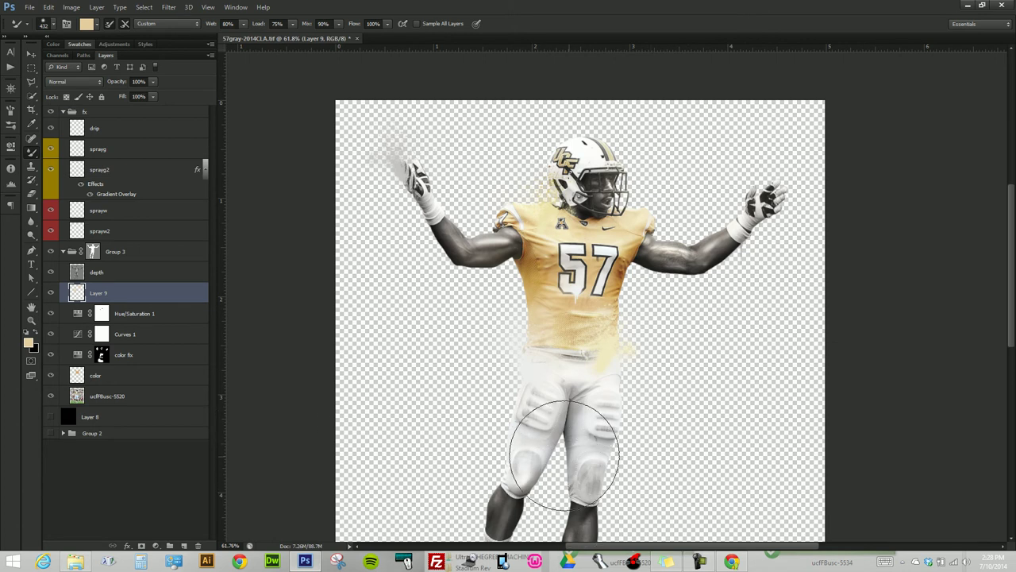
{"action": "scroll", "coordinate": [694, 122], "scroll_direction": "down", "scroll_amount": 2}
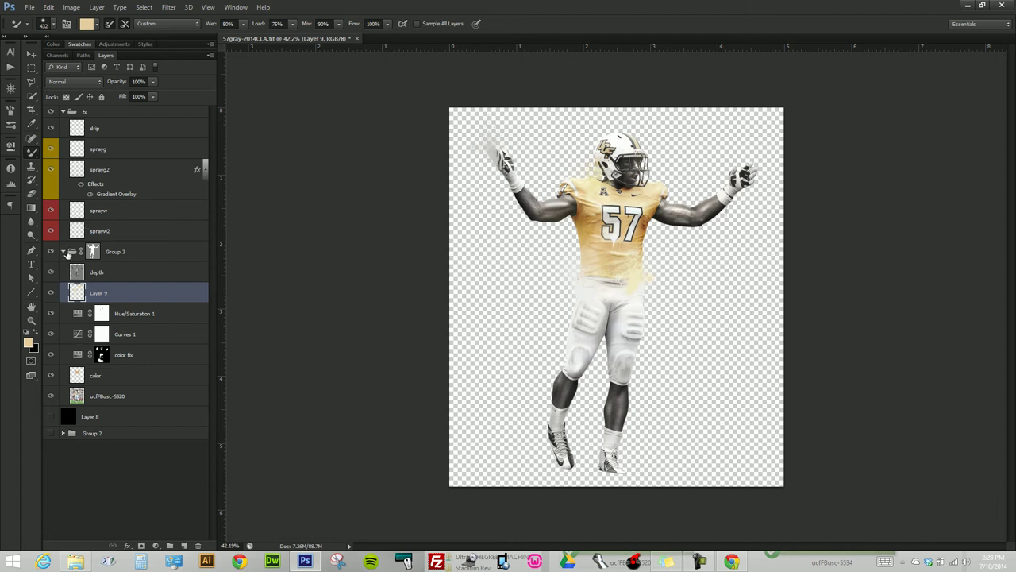
- Collapse and select the fx group and Group 3, then try Merge Visible and undo it
{"action": "left_click", "coordinate": [64, 252]}
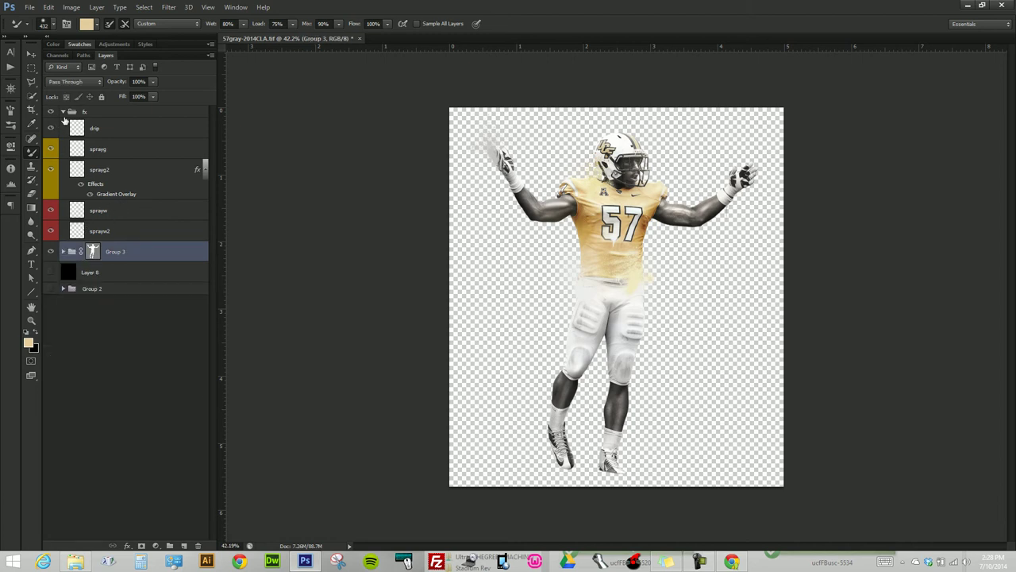
{"action": "left_click", "coordinate": [63, 112]}
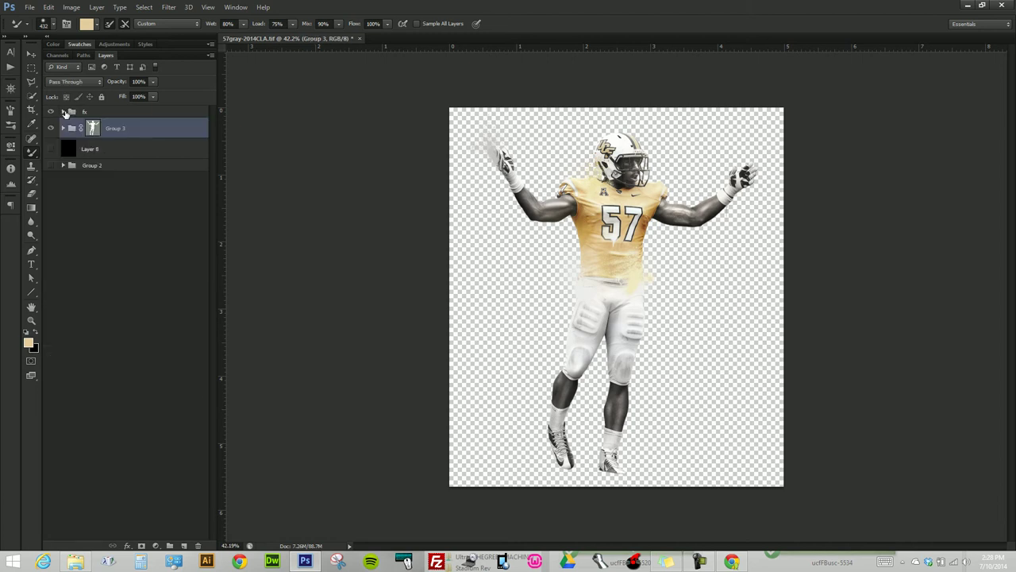
{"action": "left_click", "coordinate": [120, 115], "text": "shift"}
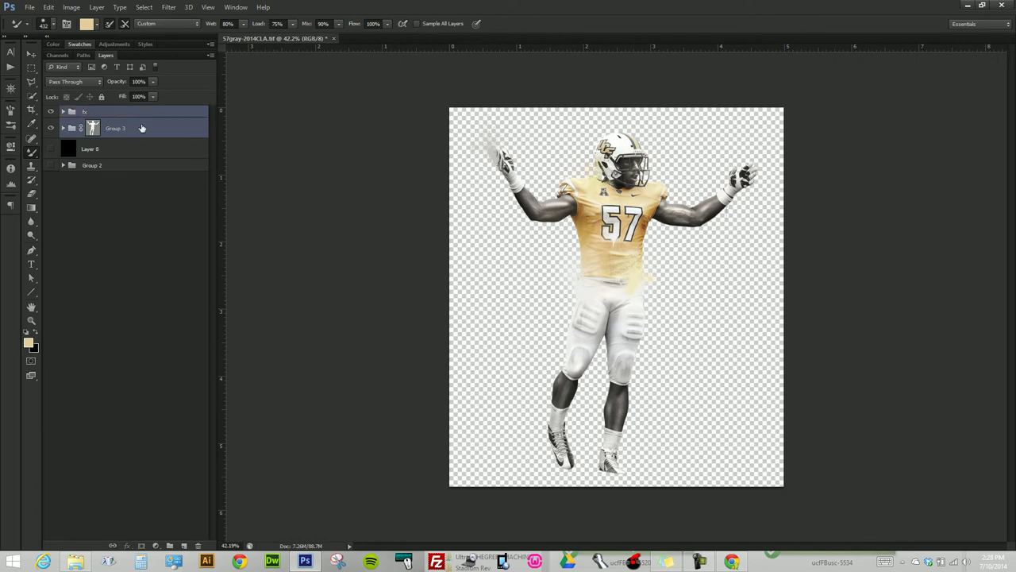
{"action": "right_click", "coordinate": [143, 129]}
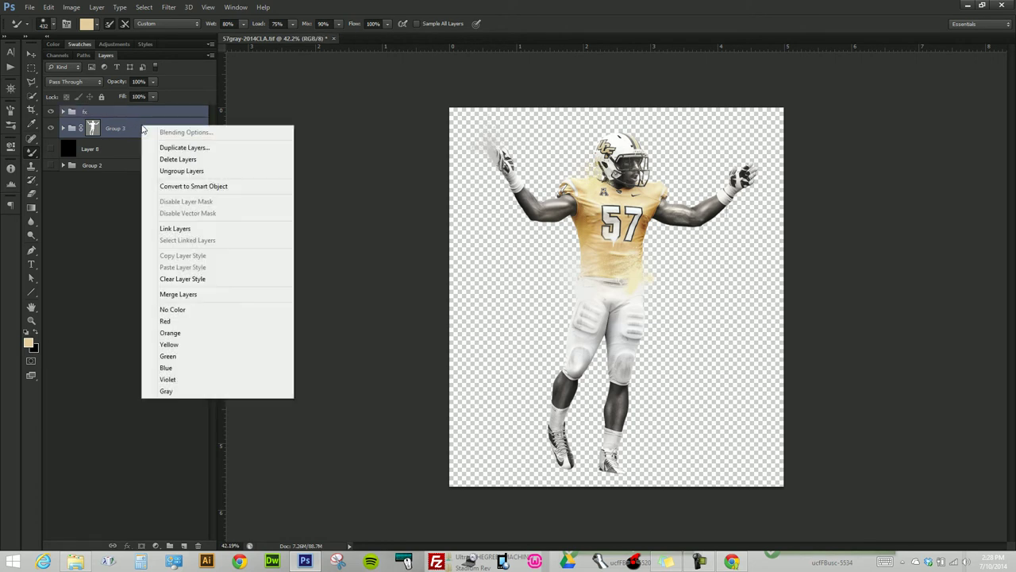
{"action": "left_click", "coordinate": [99, 219]}
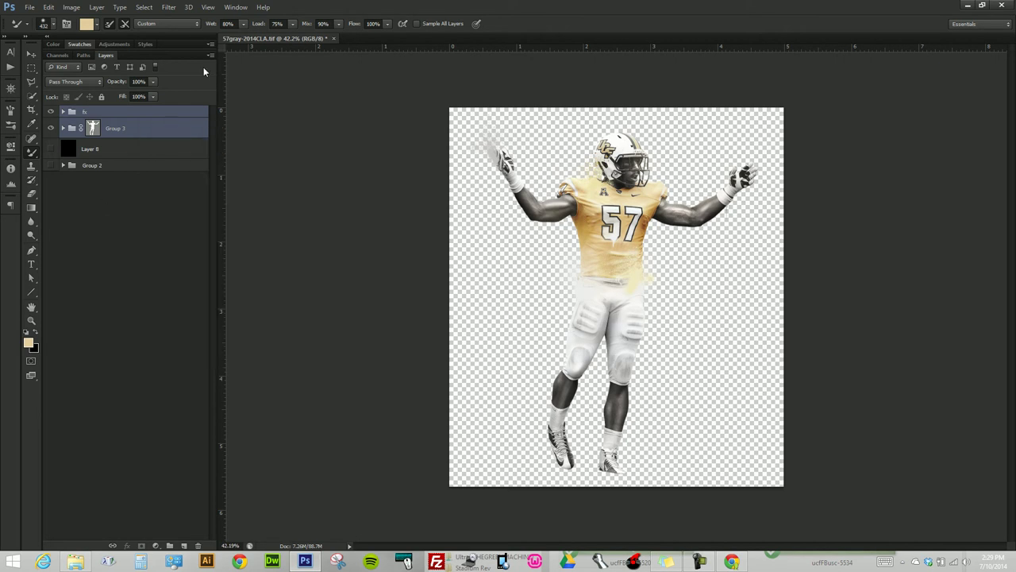
{"action": "left_click", "coordinate": [209, 57]}
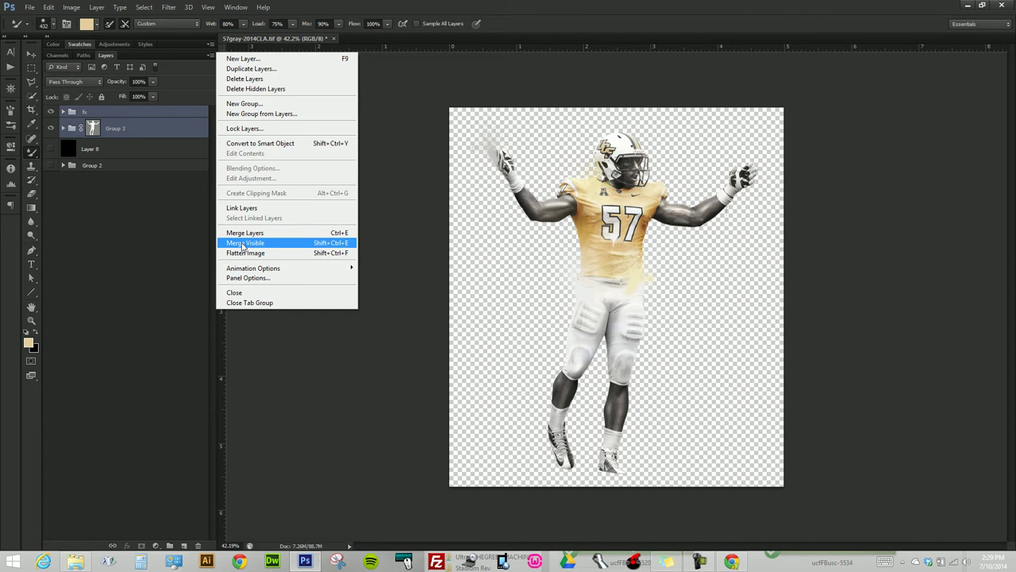
{"action": "left_click", "coordinate": [243, 244]}
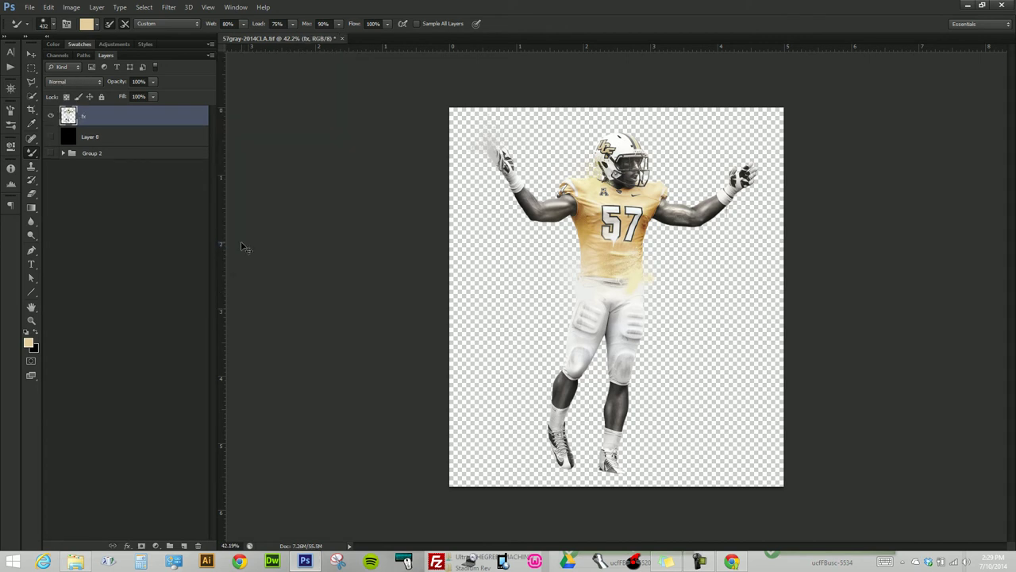
{"action": "key", "text": "ctrl+g"}
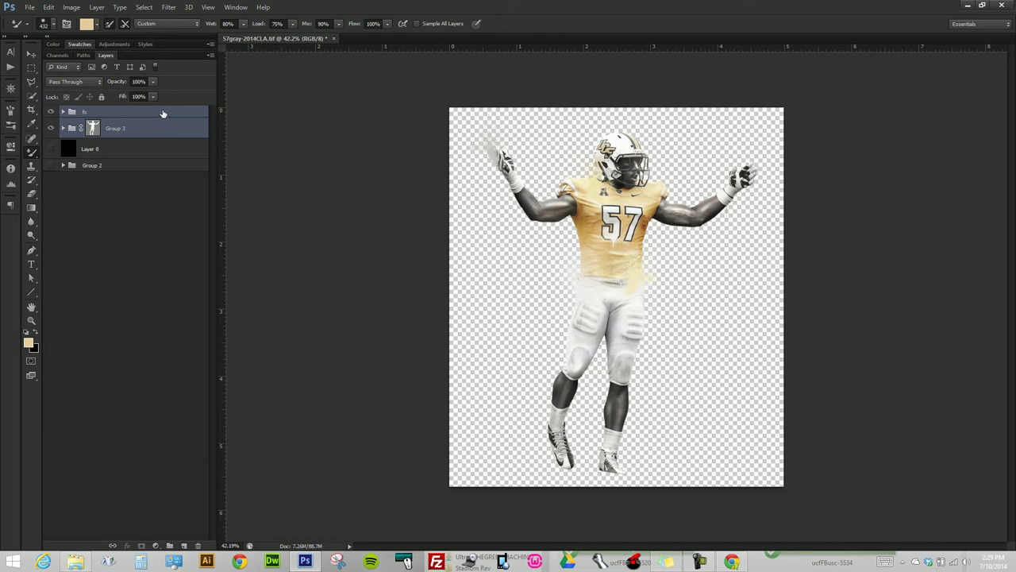
- Stamp the visible composite into a new Layer 10 and toggle layer visibility to compare
{"action": "key", "text": "ctrl+shift+alt+e"}
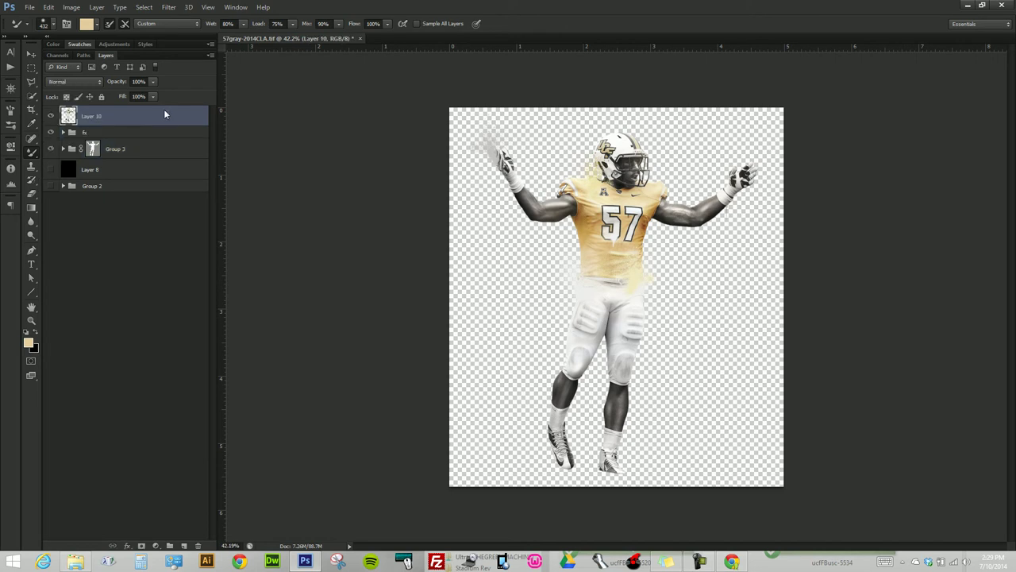
{"action": "left_click_drag", "start_coordinate": [50, 133], "coordinate": [50, 155]}
{"action": "left_click", "coordinate": [51, 117]}
{"action": "left_click", "coordinate": [53, 117]}
{"action": "left_click", "coordinate": [50, 170]}
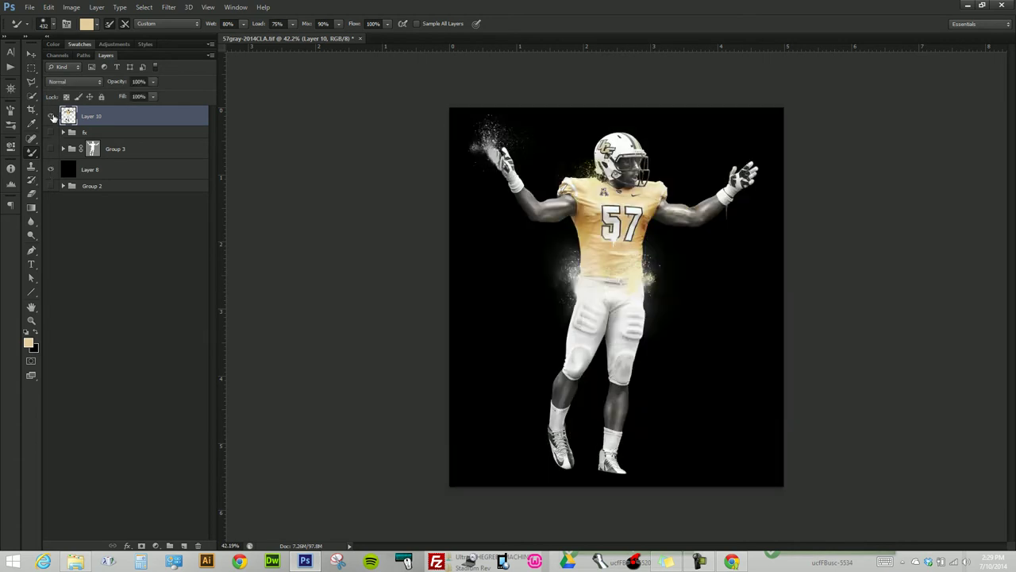
{"action": "left_click", "coordinate": [52, 117]}
{"action": "left_click", "coordinate": [52, 117]}
{"action": "left_click", "coordinate": [52, 119]}
{"action": "left_click", "coordinate": [52, 133]}
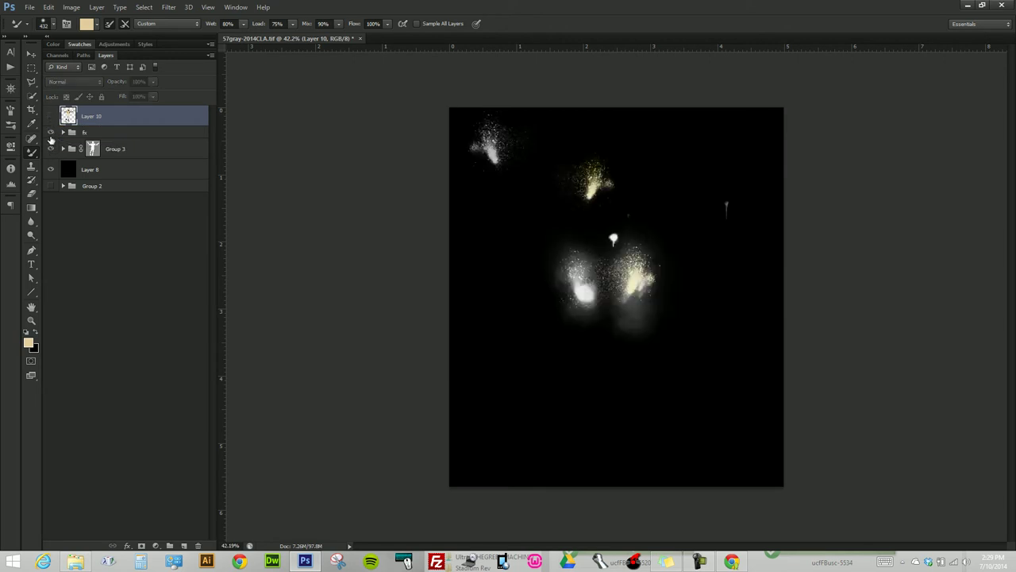
{"action": "left_click", "coordinate": [53, 136]}
{"action": "left_click", "coordinate": [51, 135]}
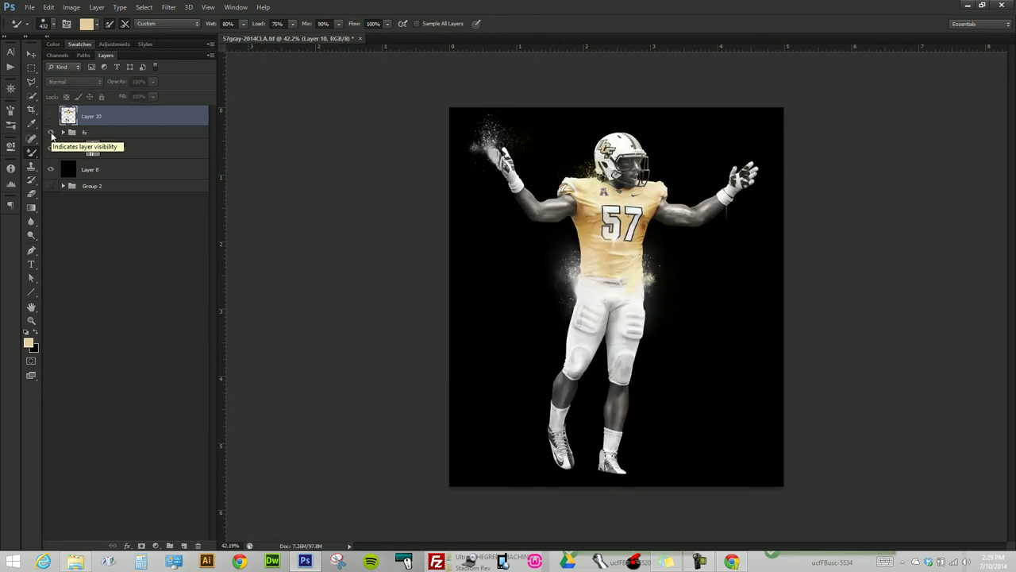
{"action": "left_click", "coordinate": [52, 135]}
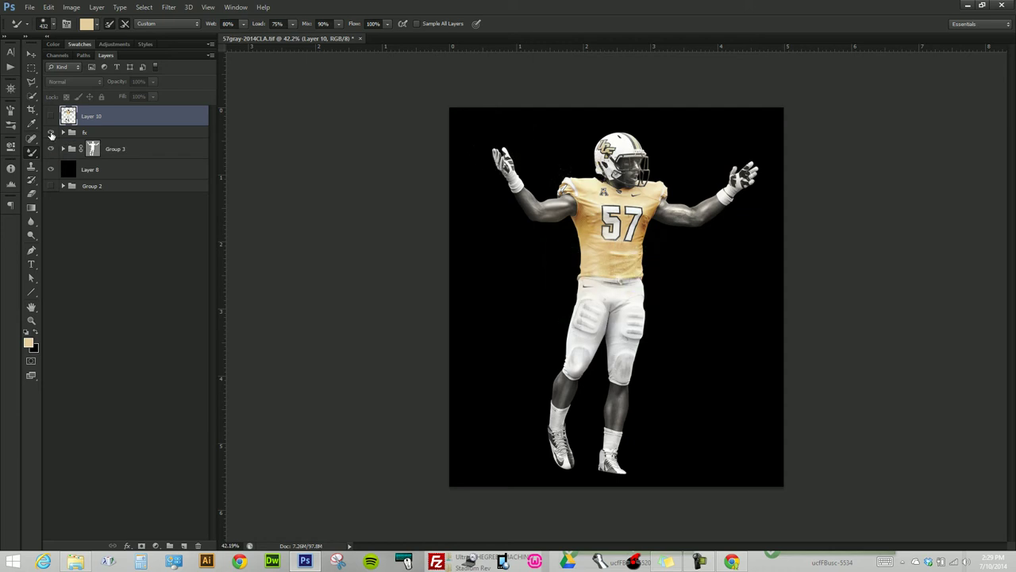
- Delete Layer 10 and expand the fx group to list its drip and spray layers
{"action": "scroll", "coordinate": [665, 166], "scroll_direction": "up", "scroll_amount": 1}
{"action": "scroll", "coordinate": [665, 167], "scroll_direction": "up", "scroll_amount": 1}
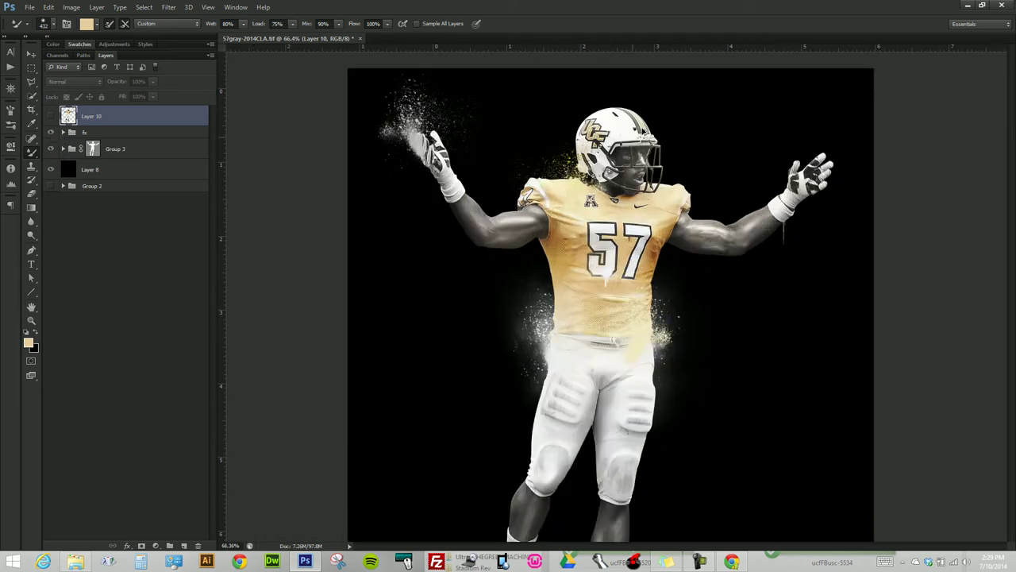
{"action": "scroll", "coordinate": [666, 167], "scroll_direction": "up", "scroll_amount": 2}
{"action": "left_click_drag", "start_coordinate": [162, 119], "coordinate": [200, 545]}
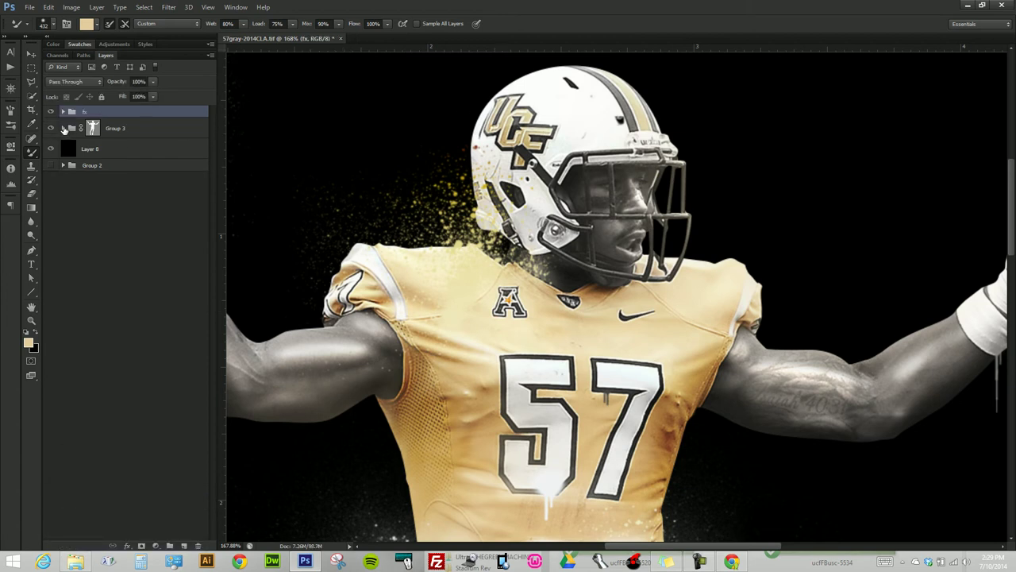
{"action": "left_click", "coordinate": [63, 128]}
{"action": "left_click", "coordinate": [64, 128]}
{"action": "left_click", "coordinate": [62, 111]}
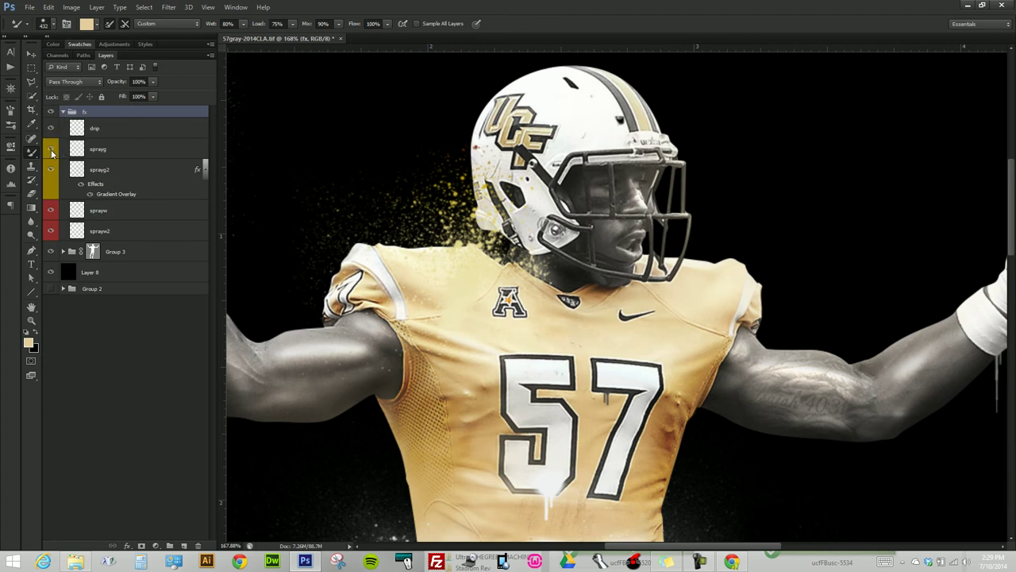
- Check the sprayg2 particles, then select the drip layer and sample a dark colour
{"action": "left_click", "coordinate": [52, 171]}
{"action": "left_click", "coordinate": [52, 171]}
{"action": "left_click", "coordinate": [88, 170]}
{"action": "key", "text": "e"}
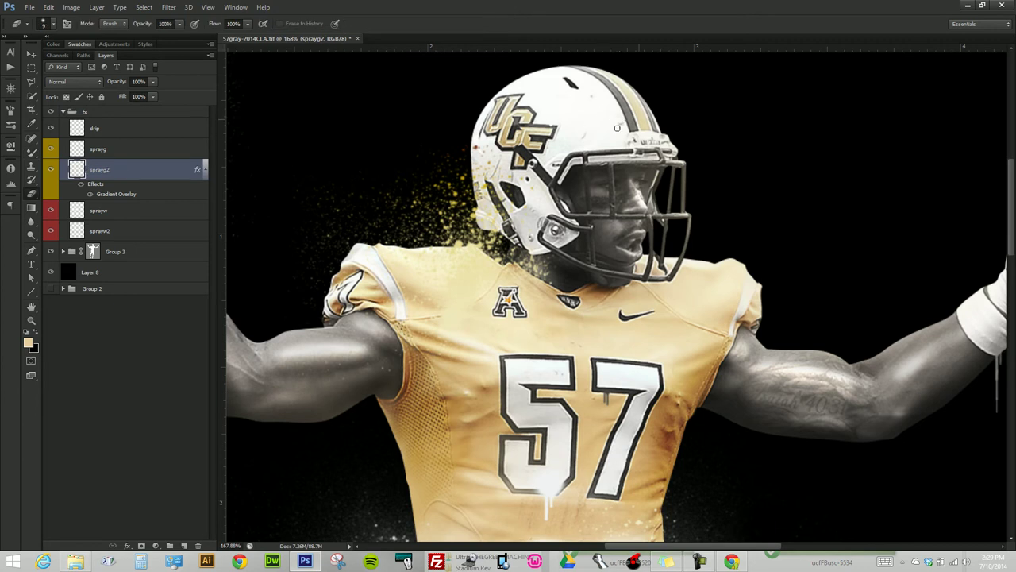
{"action": "left_click", "coordinate": [87, 130]}
{"action": "key", "text": "i"}
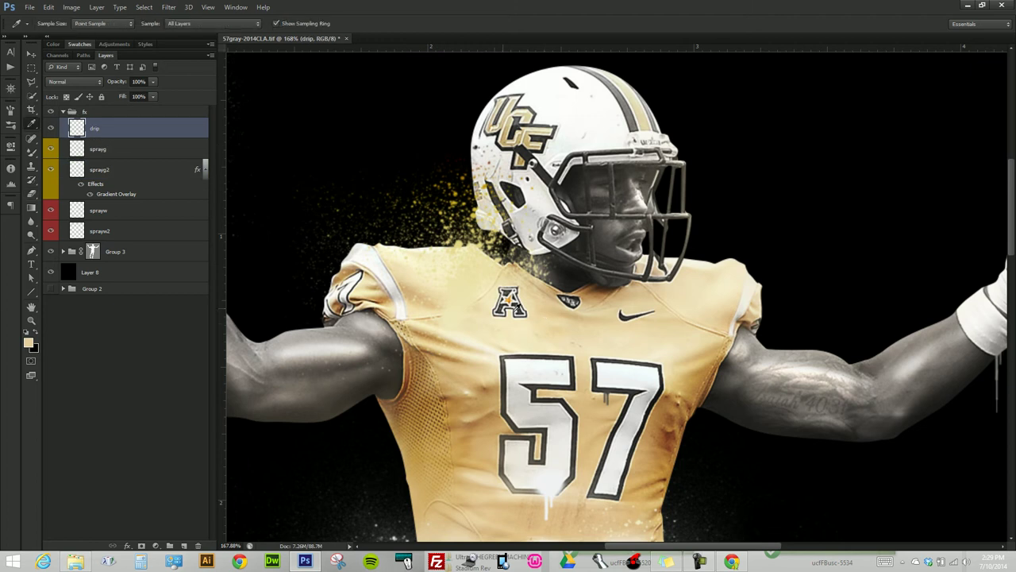
{"action": "left_click", "coordinate": [525, 308]}
{"action": "scroll", "coordinate": [525, 308], "scroll_direction": "up", "scroll_amount": 3}
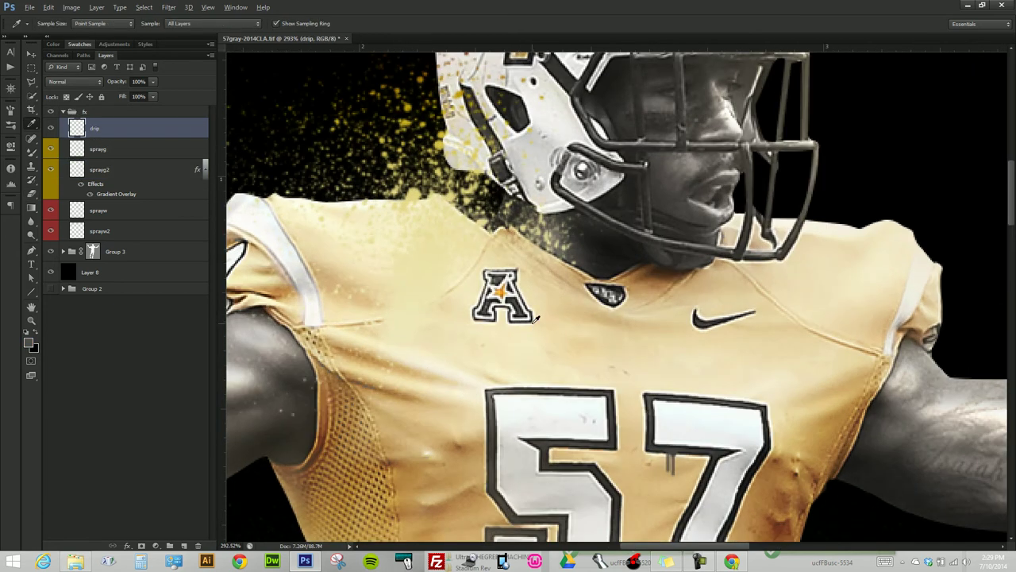
- Paint a dark drip below the A logo with the drip-tip Mixer Brush at about 89 px
{"action": "key", "text": "b"}
{"action": "right_click", "coordinate": [563, 339]}
{"action": "left_click", "coordinate": [602, 446]}
{"action": "left_click_drag", "start_coordinate": [626, 347], "coordinate": [622, 348]}
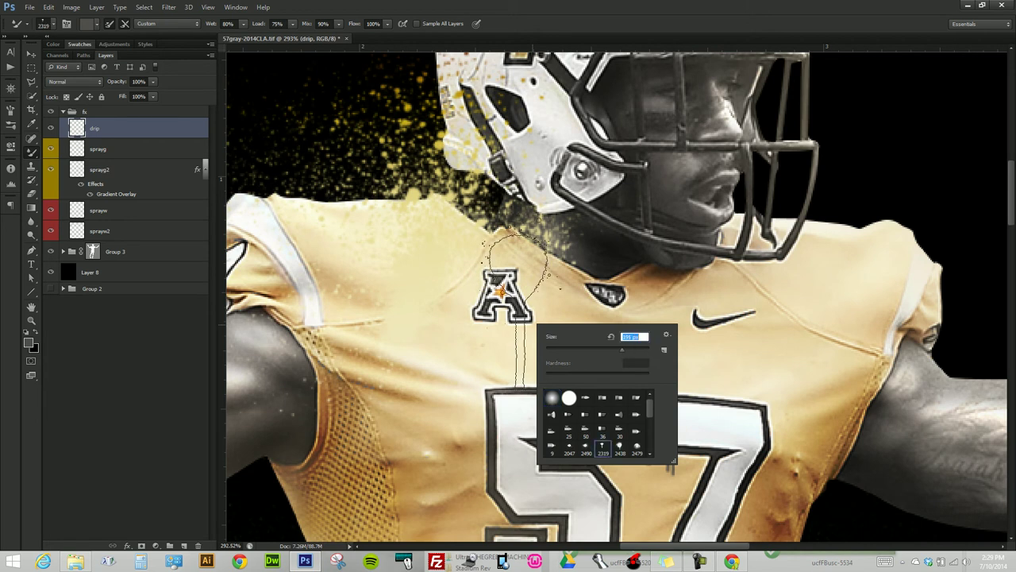
{"action": "left_click", "coordinate": [591, 348]}
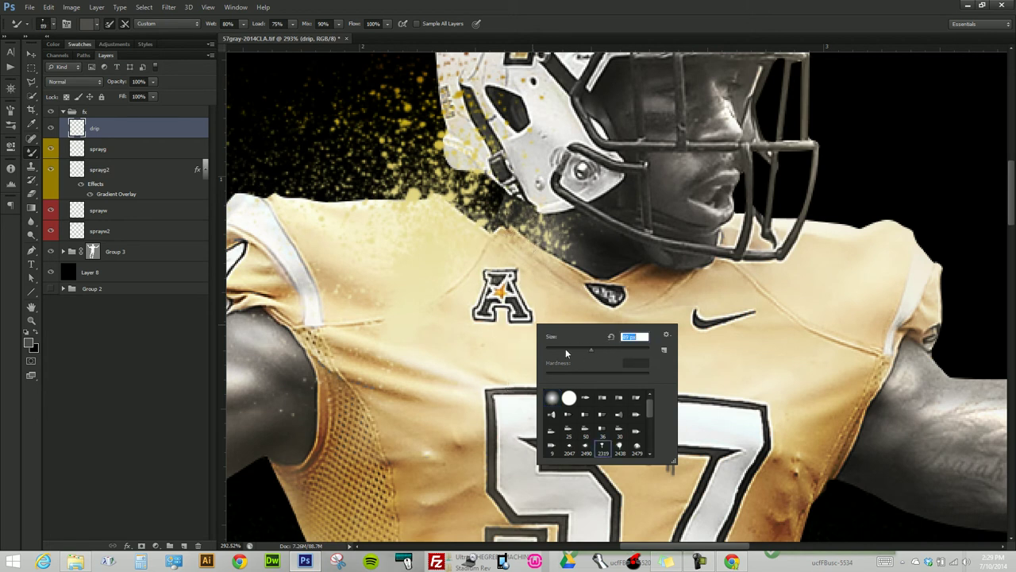
{"action": "left_click", "coordinate": [521, 325]}
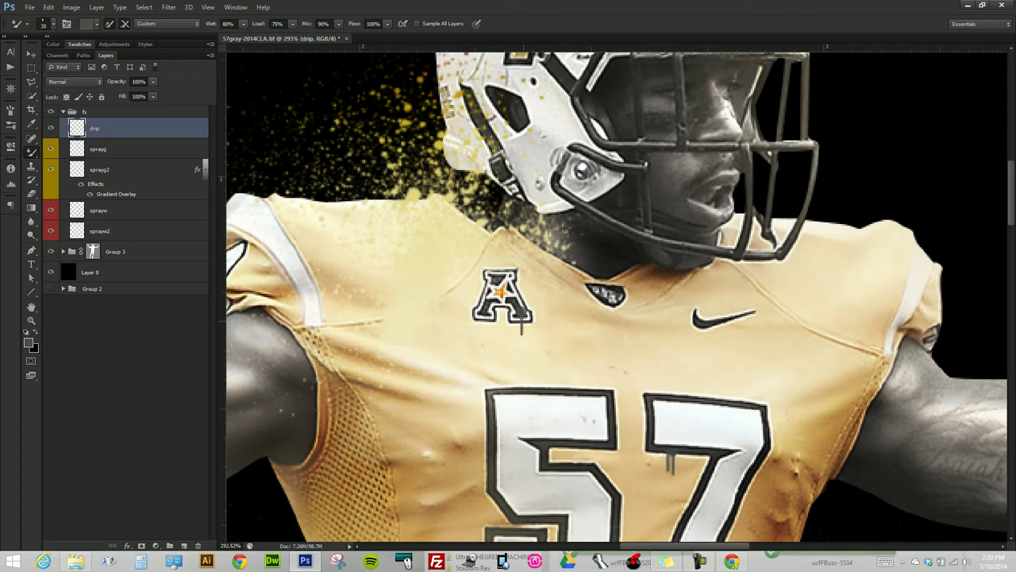
{"action": "left_click", "coordinate": [522, 323]}
{"action": "key", "text": "e"}
{"action": "key", "text": "m"}
{"action": "left_click_drag", "start_coordinate": [509, 294], "coordinate": [543, 314]}
- Clear the selection and set the Mixer Brush size to 7 px
{"action": "left_click", "coordinate": [629, 315]}
{"action": "scroll", "coordinate": [592, 332], "scroll_direction": "down", "scroll_amount": 2}
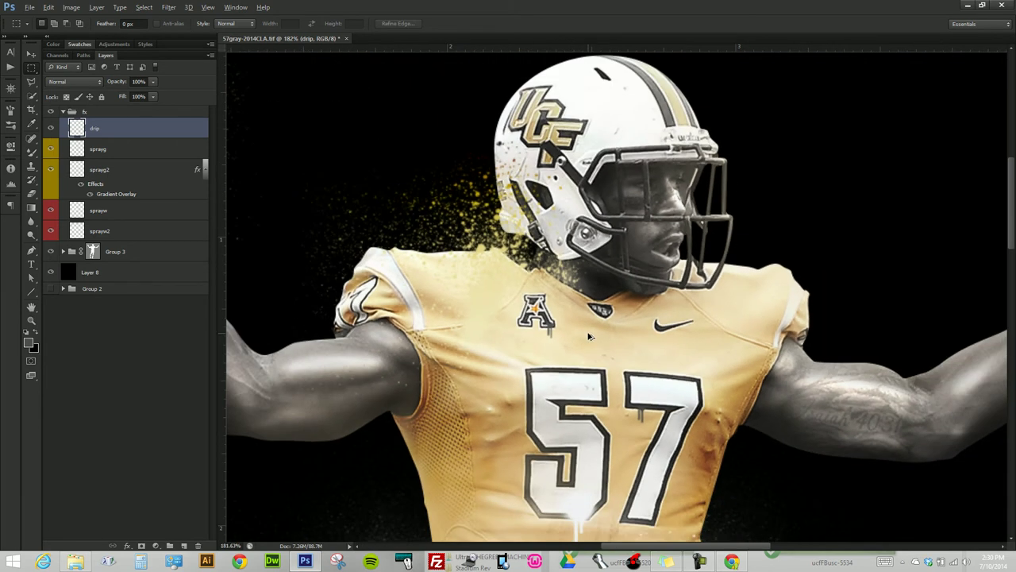
{"action": "scroll", "coordinate": [591, 334], "scroll_direction": "down", "scroll_amount": 2}
{"action": "scroll", "coordinate": [590, 336], "scroll_direction": "down", "scroll_amount": 1}
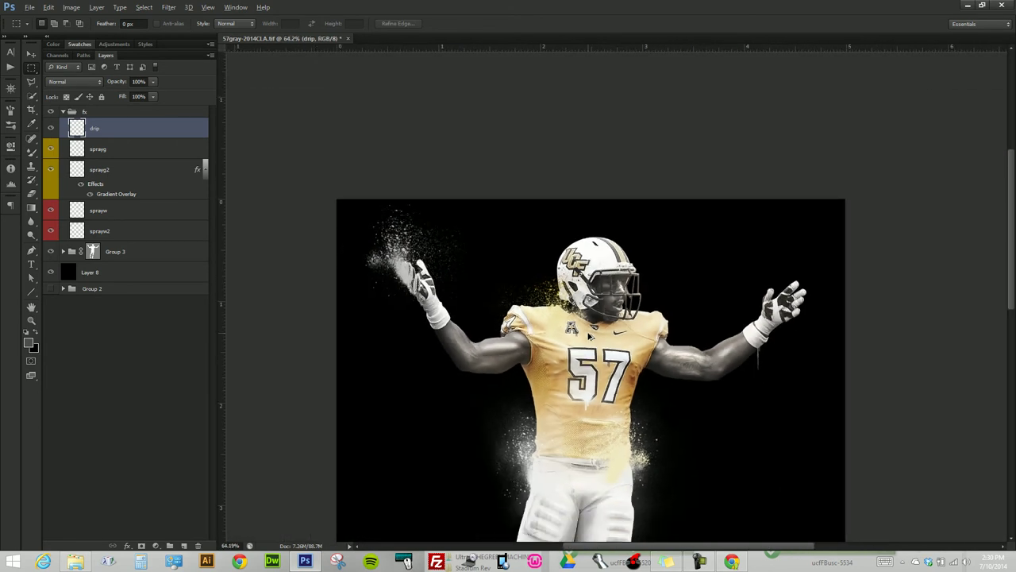
{"action": "scroll", "coordinate": [590, 336], "scroll_direction": "up", "scroll_amount": 1}
{"action": "scroll", "coordinate": [584, 338], "scroll_direction": "up", "scroll_amount": 2}
{"action": "scroll", "coordinate": [575, 341], "scroll_direction": "up", "scroll_amount": 2}
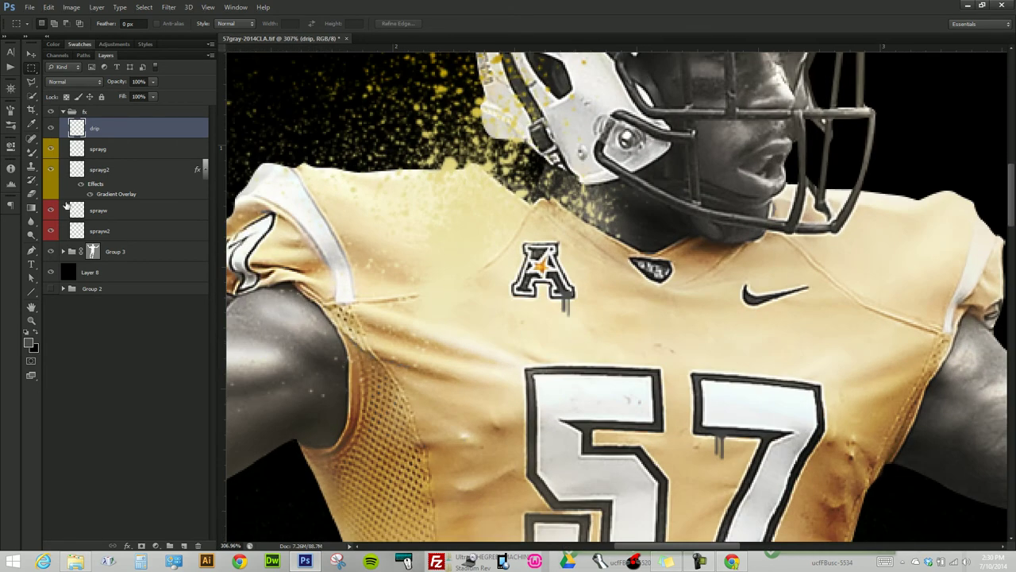
{"action": "left_click_drag", "start_coordinate": [32, 152], "coordinate": [88, 183]}
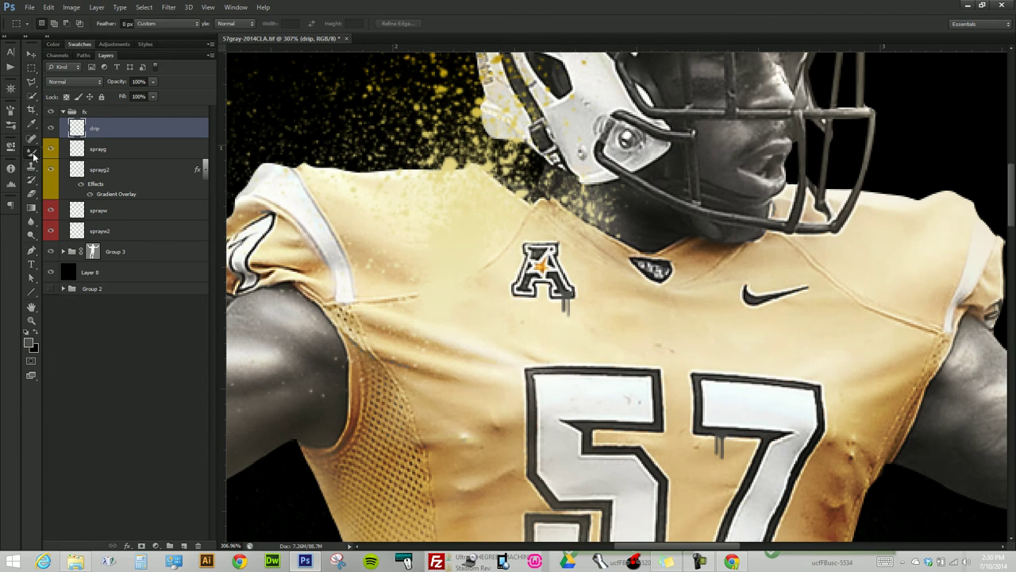
{"action": "right_click", "coordinate": [584, 323]}
{"action": "type", "text": "7"}
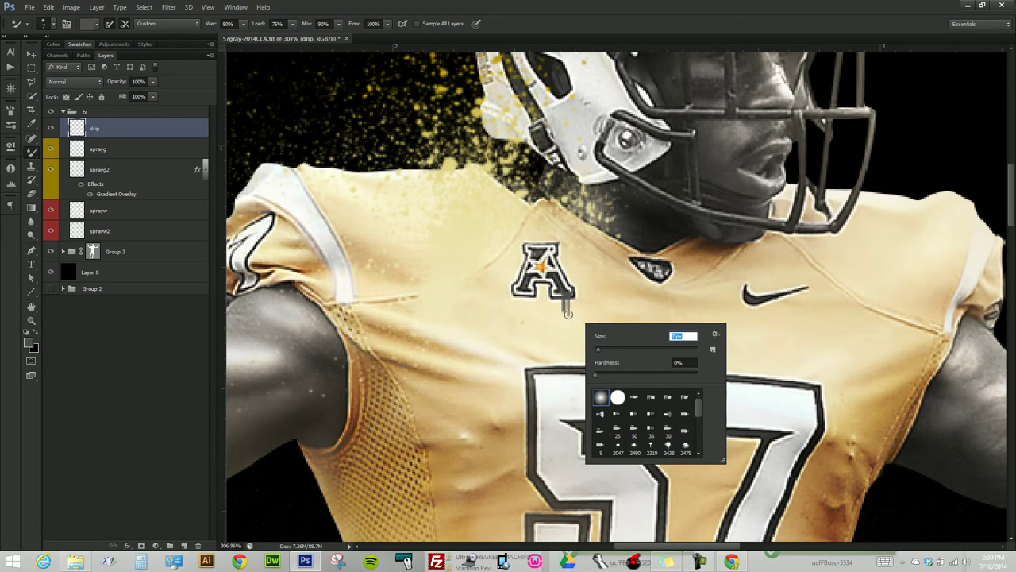
{"action": "key", "text": "Return"}
- Shrink the brush further, undo the thick drip and redraw a longer thin drip below the A logo
{"action": "right_click", "coordinate": [594, 315]}
{"action": "left_click_drag", "start_coordinate": [605, 338], "coordinate": [603, 339]}
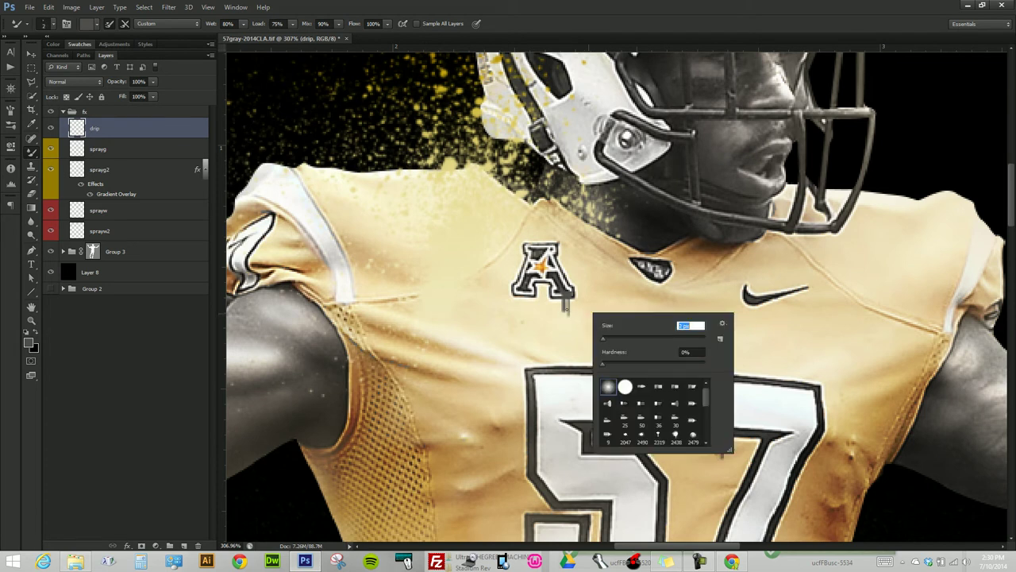
{"action": "key", "text": "Return"}
{"action": "key", "text": "ctrl+z"}
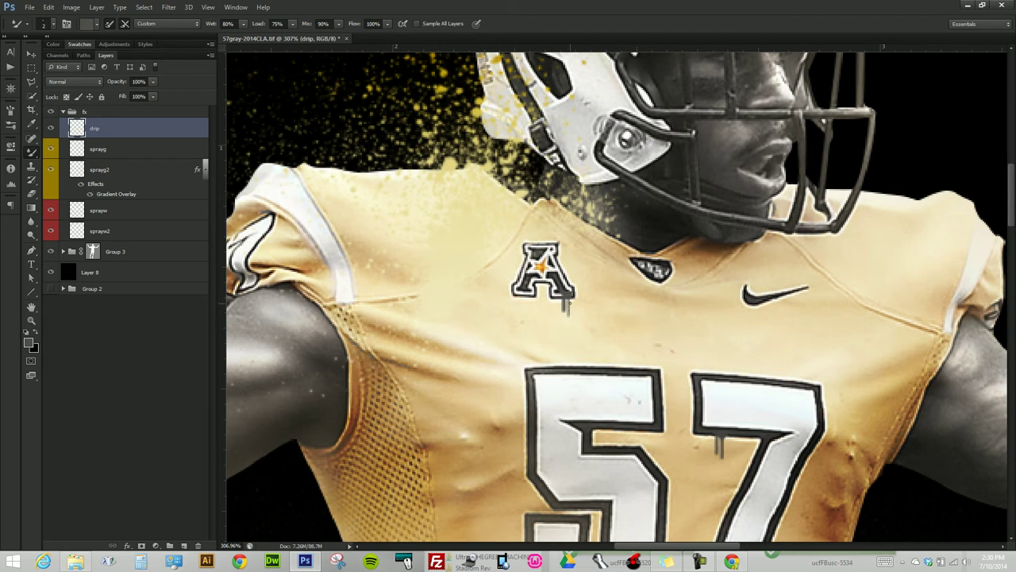
{"action": "left_click_drag", "start_coordinate": [568, 302], "coordinate": [570, 324]}
- Set a larger Eraser at 30% opacity and collapse the fx group
{"action": "key", "text": "e"}
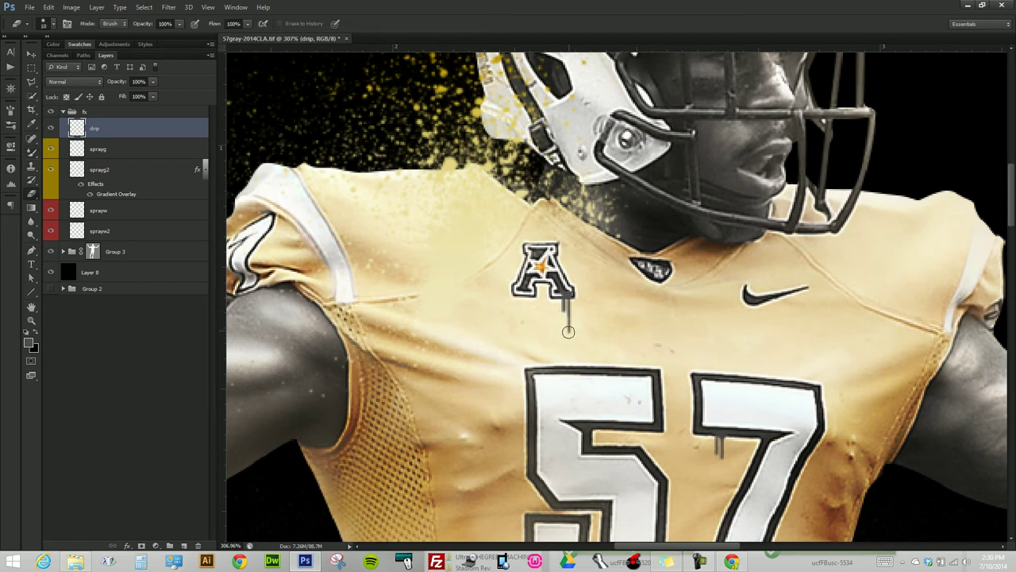
{"action": "key", "text": "bracketright"}
{"action": "key", "text": "bracketright"}
{"action": "key", "text": "bracketright"}
{"action": "key", "text": "3"}
{"action": "scroll", "coordinate": [730, 336], "scroll_direction": "down", "scroll_amount": 2}
{"action": "scroll", "coordinate": [683, 310], "scroll_direction": "down", "scroll_amount": 2}
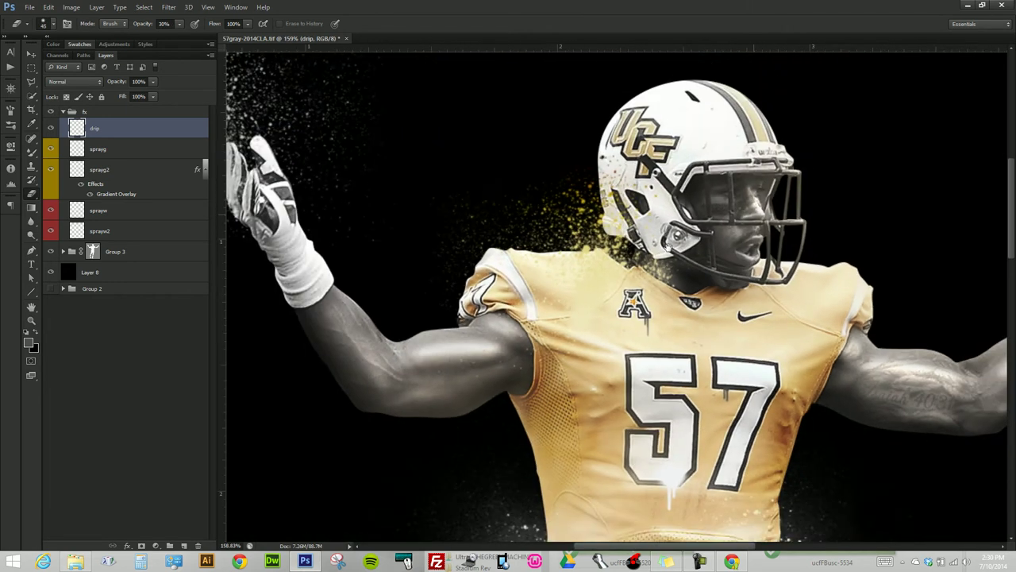
{"action": "scroll", "coordinate": [650, 282], "scroll_direction": "down", "scroll_amount": 1}
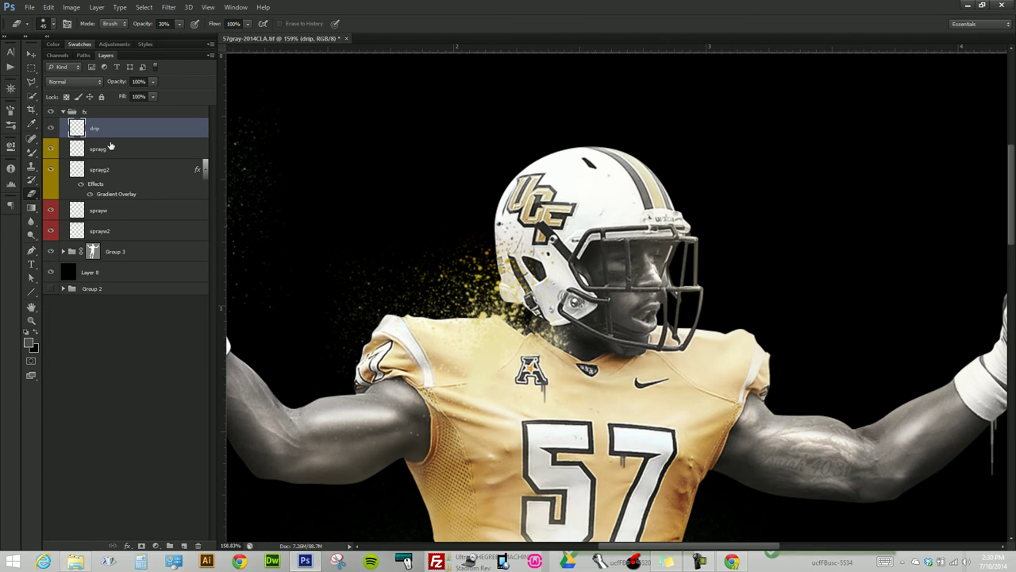
{"action": "left_click", "coordinate": [63, 111]}
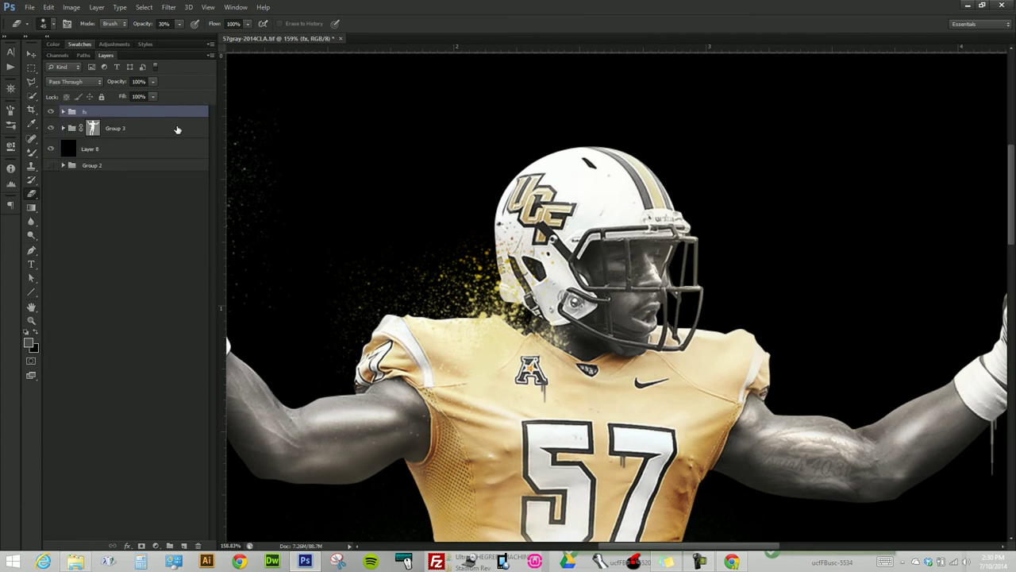
{"action": "scroll", "coordinate": [442, 278], "scroll_direction": "down", "scroll_amount": 2}
{"action": "scroll", "coordinate": [443, 277], "scroll_direction": "down", "scroll_amount": 1}
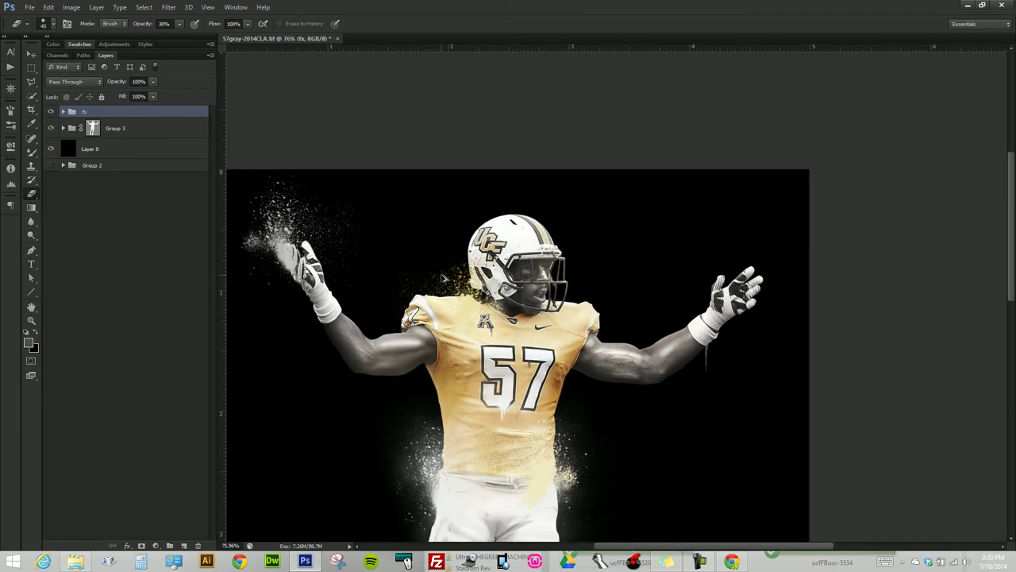
- Hide the background, save, stamp visible art into smart-object Layer 10 and duplicate it
{"action": "left_click", "coordinate": [55, 149]}
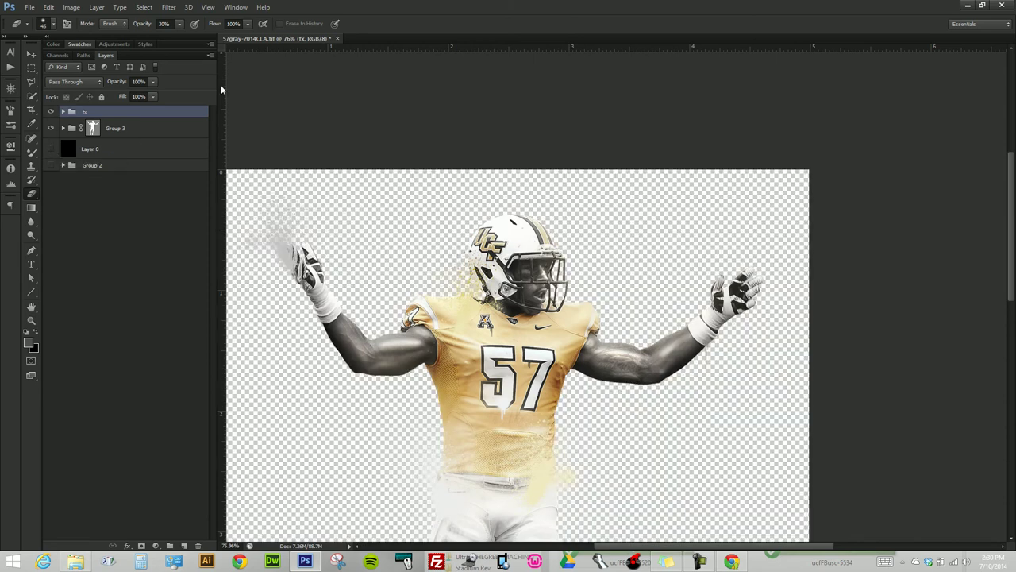
{"action": "key", "text": "ctrl+s"}
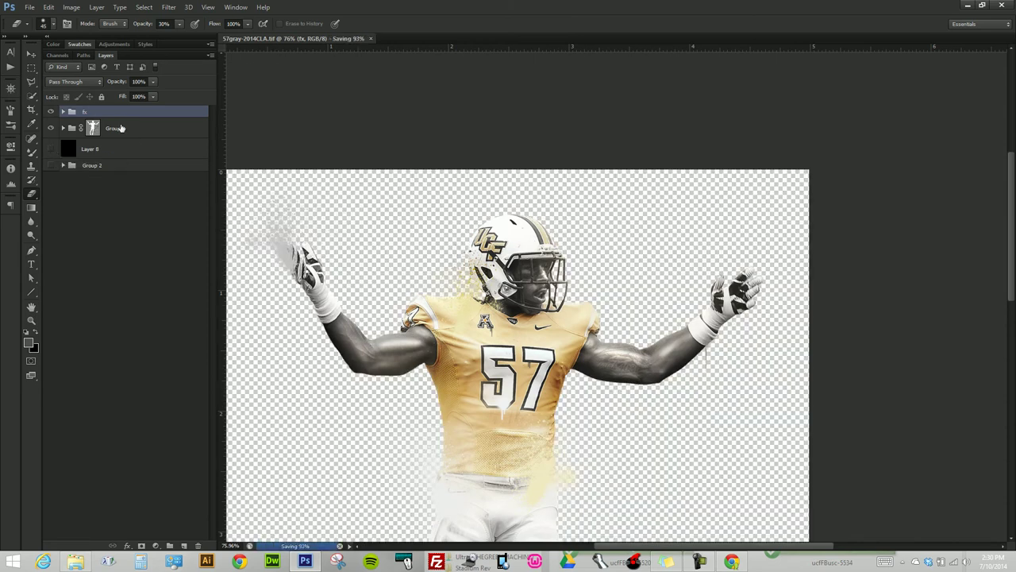
{"action": "left_click", "coordinate": [138, 130], "text": "shift"}
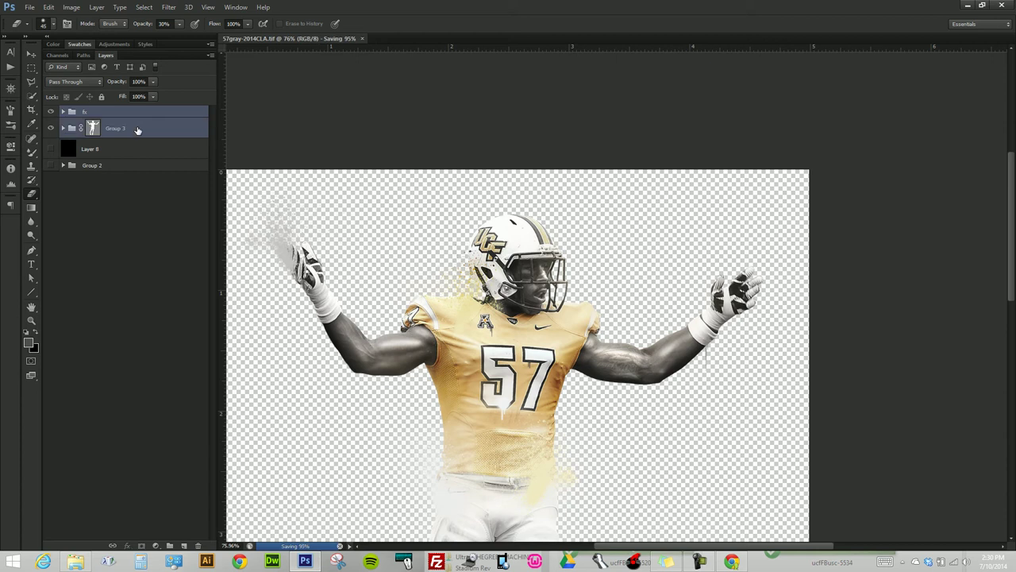
{"action": "key", "text": "ctrl+shift+alt+n"}
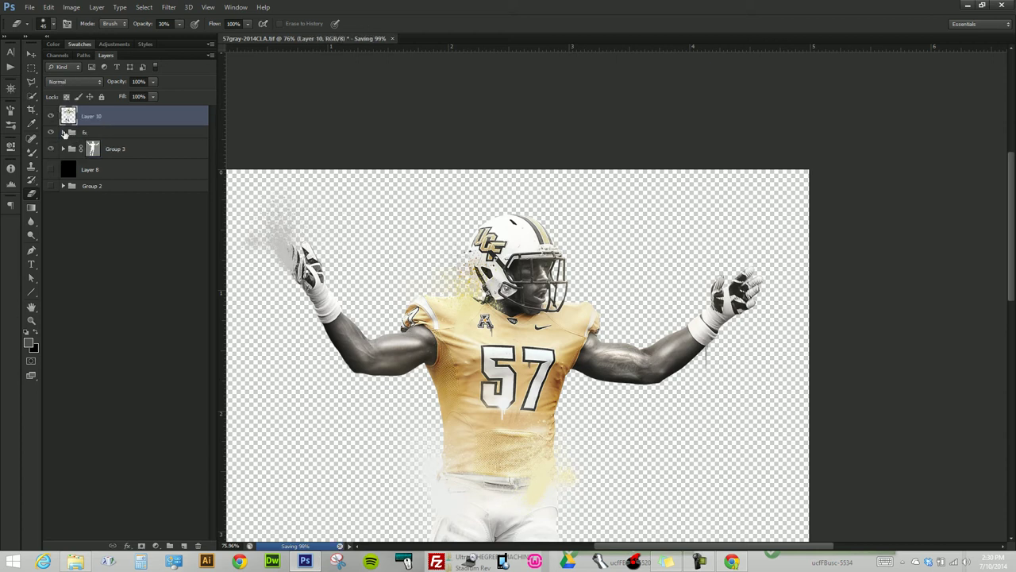
{"action": "right_click", "coordinate": [123, 117]}
{"action": "left_click", "coordinate": [152, 177]}
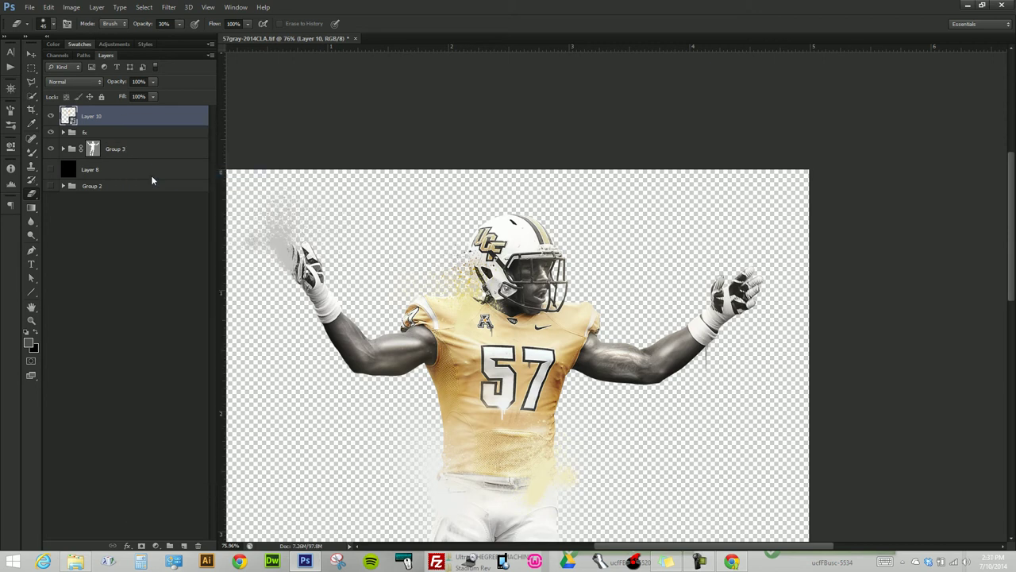
{"action": "key", "text": "ctrl+j"}
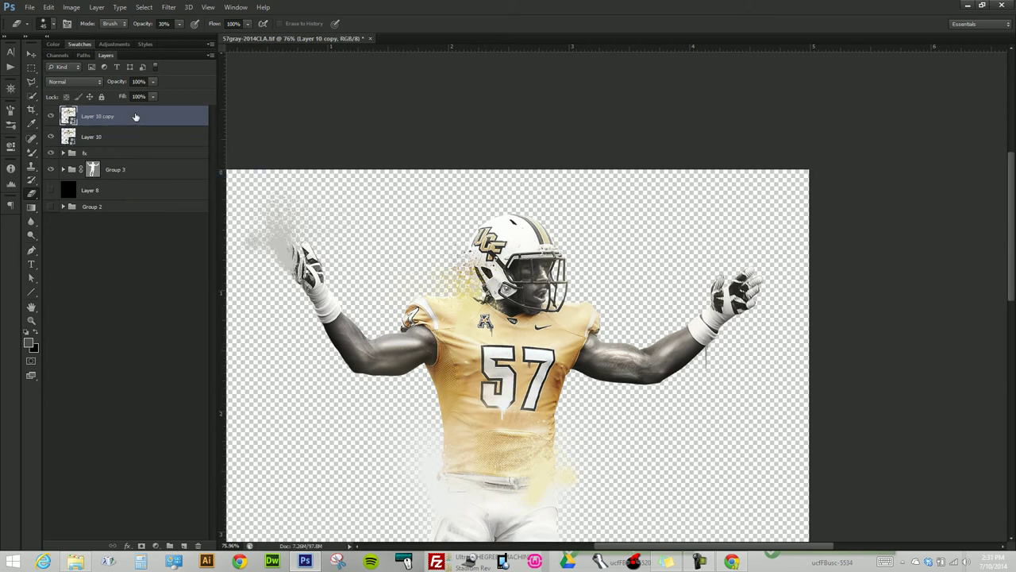
- Collapse Group 1, select Layer 3 in Group 2, then fold Group 2 closed
{"action": "left_click", "coordinate": [64, 206]}
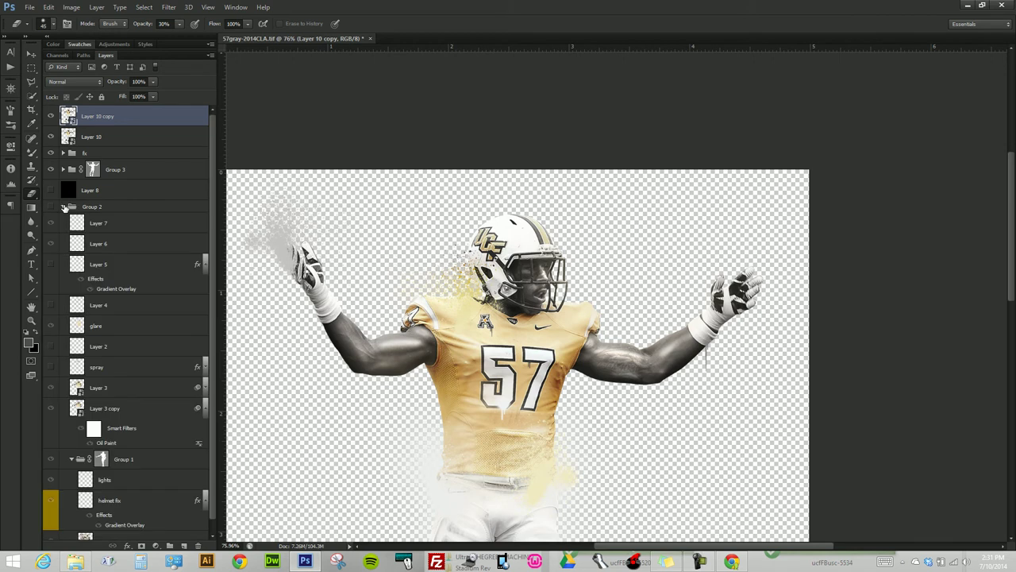
{"action": "scroll", "coordinate": [102, 485], "scroll_direction": "down", "scroll_amount": 1}
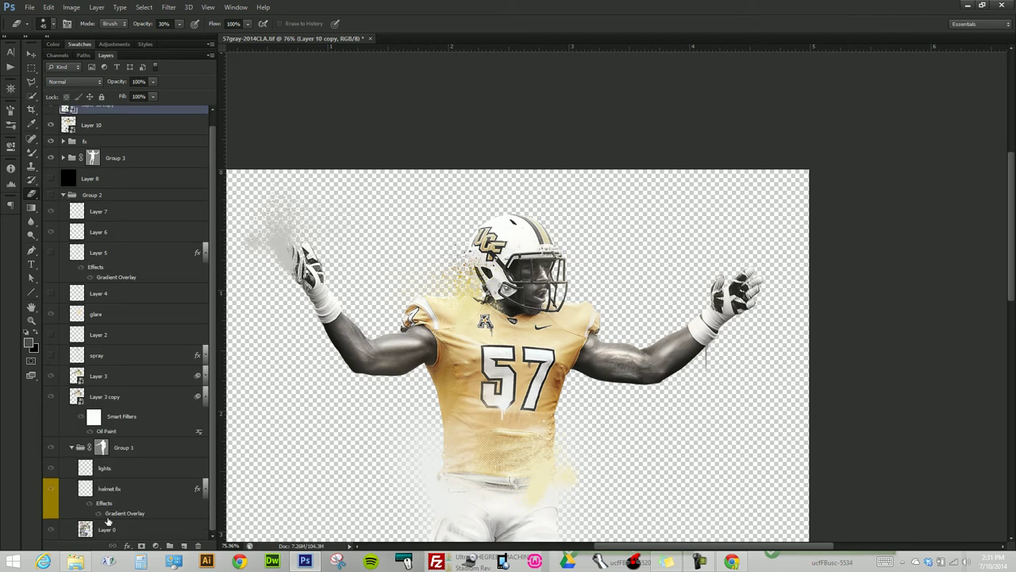
{"action": "left_click", "coordinate": [72, 449]}
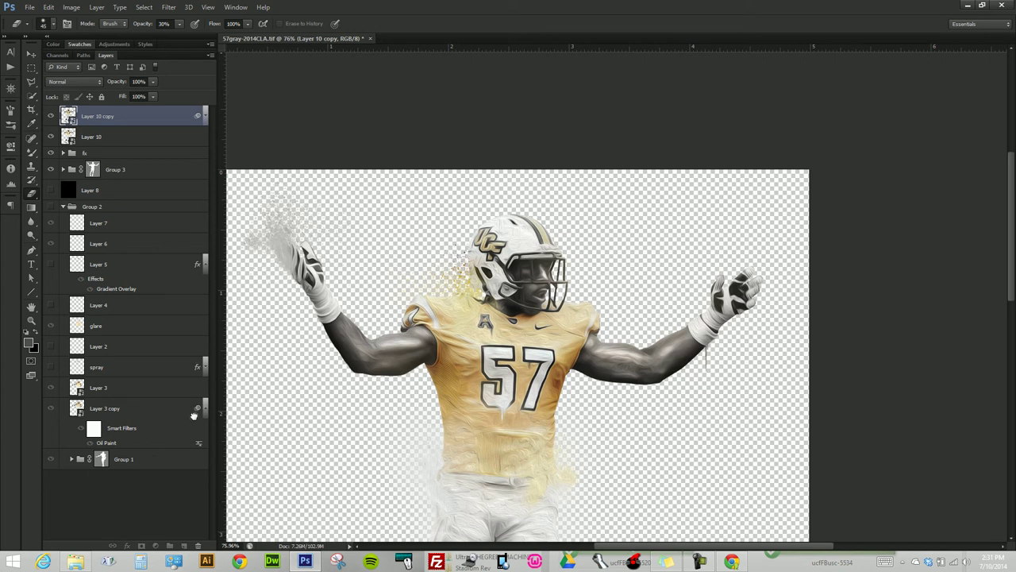
{"action": "left_click", "coordinate": [130, 411]}
{"action": "left_click", "coordinate": [128, 390]}
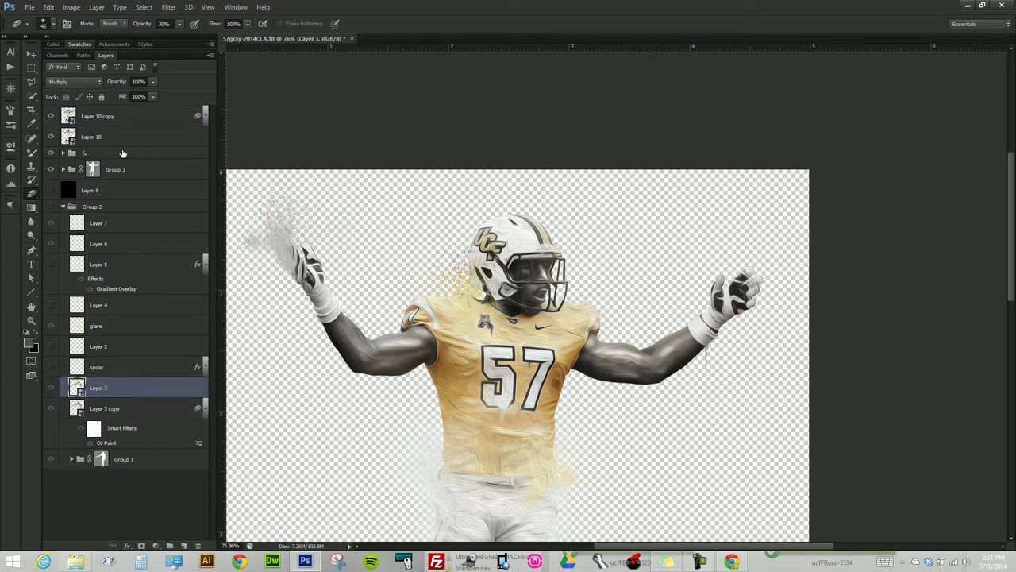
{"action": "left_click", "coordinate": [62, 207]}
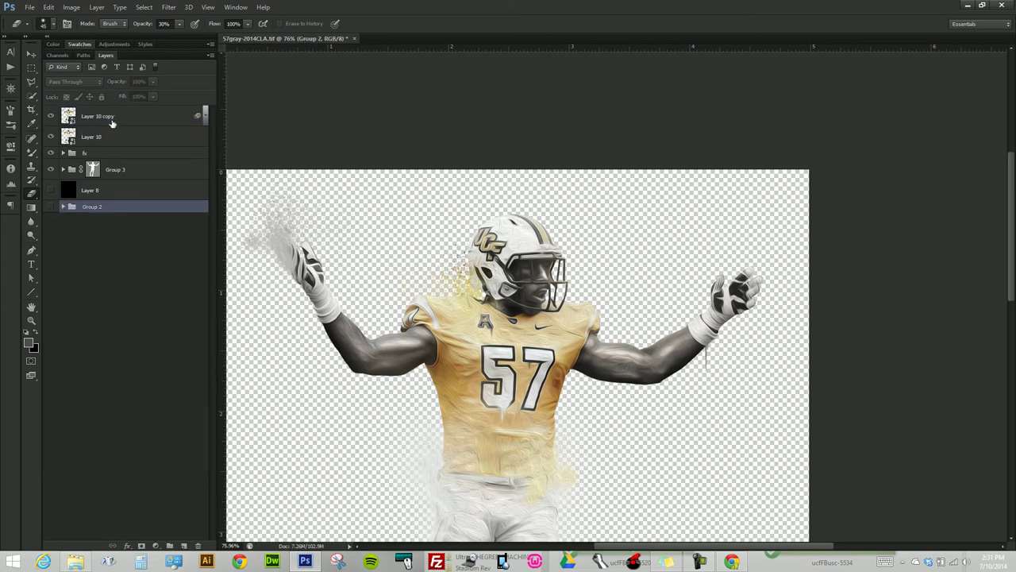
- Set Layer 10 copy to Multiply and Layer 10 to Screen, then reveal the copy's smart filters
{"action": "left_click", "coordinate": [118, 115]}
{"action": "left_click", "coordinate": [99, 82]}
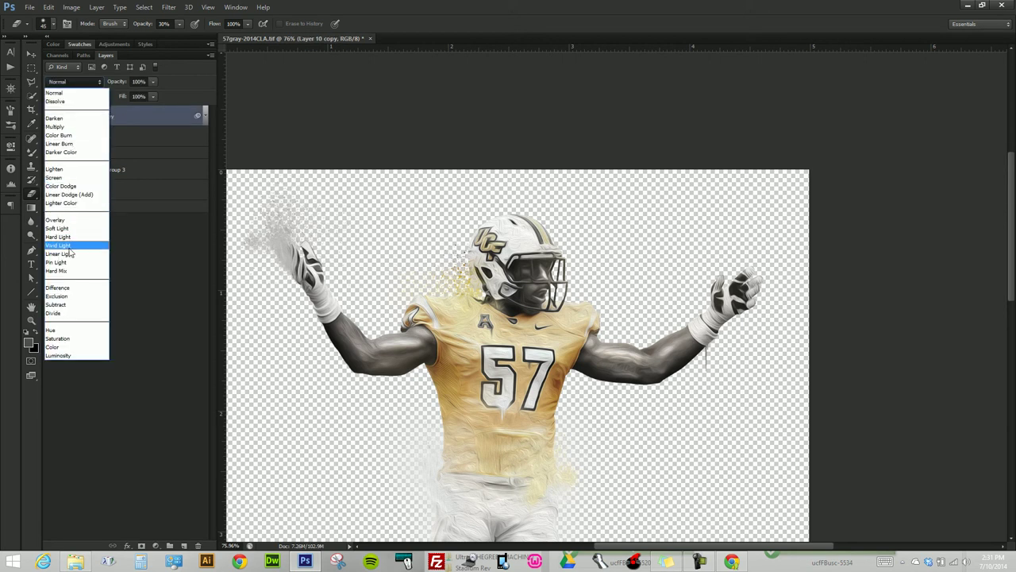
{"action": "left_click", "coordinate": [58, 127]}
{"action": "left_click", "coordinate": [127, 136]}
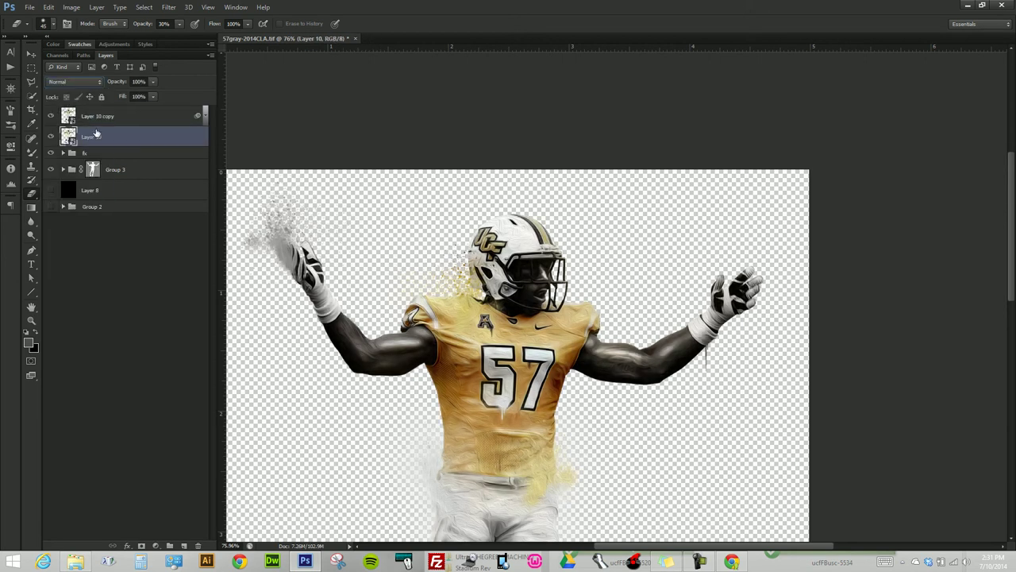
{"action": "left_click", "coordinate": [99, 82]}
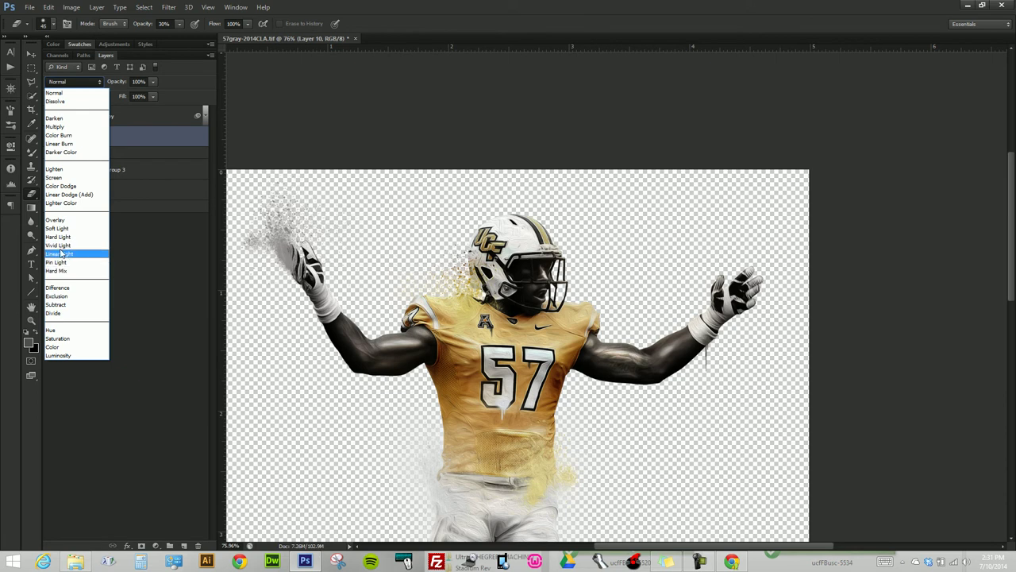
{"action": "left_click", "coordinate": [62, 178]}
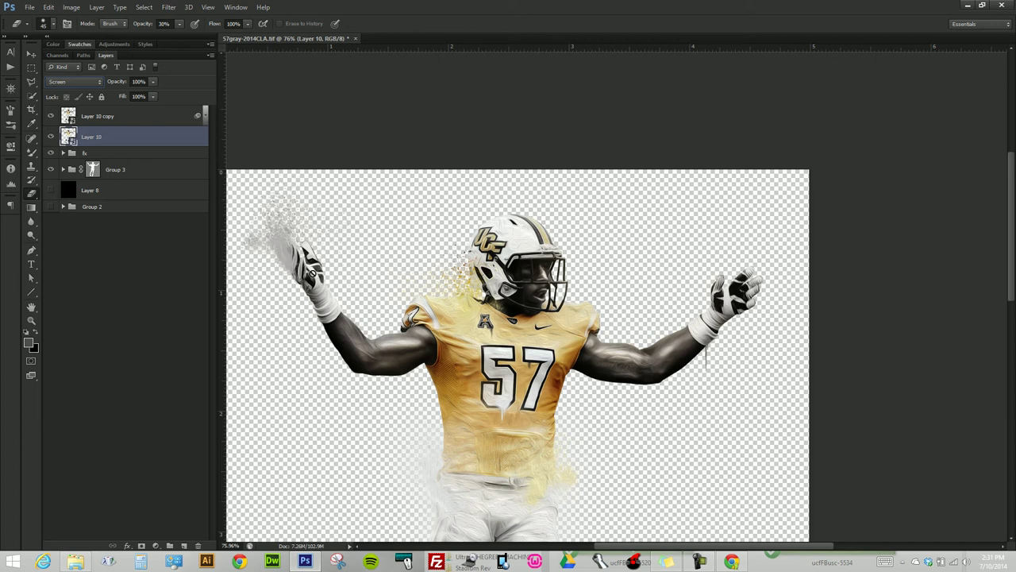
{"action": "left_click", "coordinate": [205, 117]}
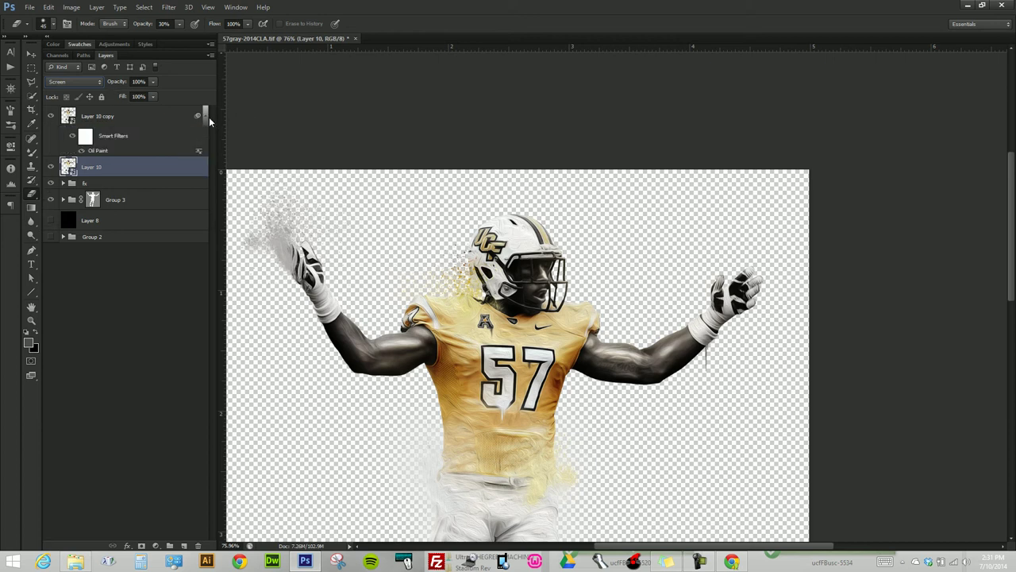
{"action": "left_click", "coordinate": [169, 8]}
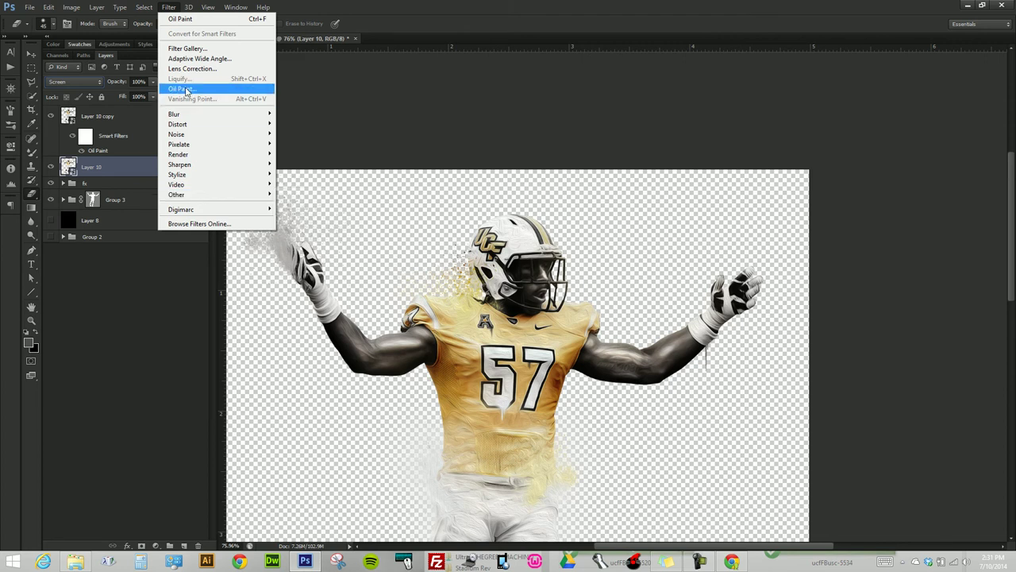
- Open the Oil Paint smart filter and try Cleanliness 10, Stylization 6.14, Scale 4.95, Shine 0
{"action": "left_click", "coordinate": [123, 303]}
{"action": "double_click", "coordinate": [144, 153]}
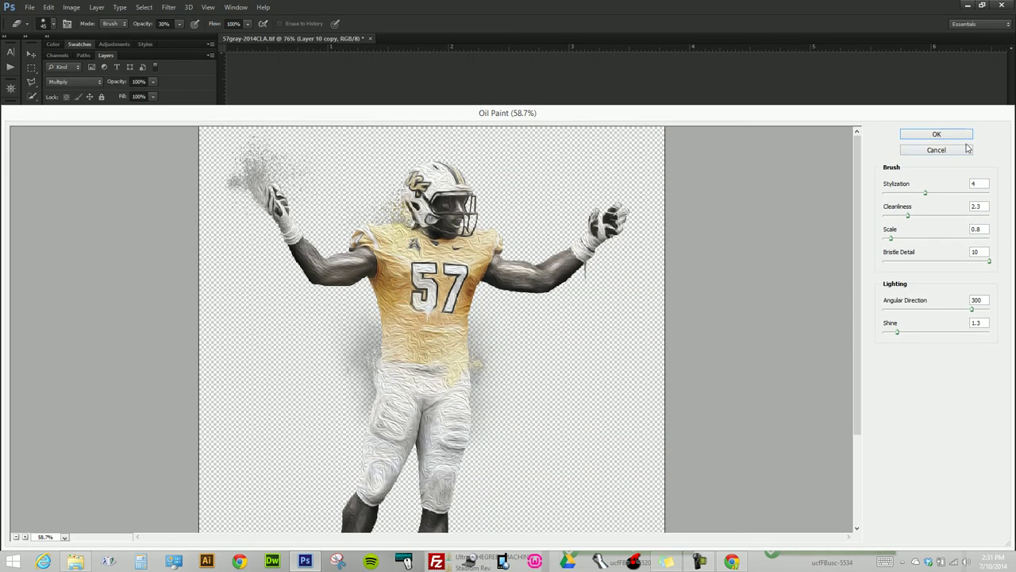
{"action": "mouse_move", "coordinate": [970, 117]}
{"action": "left_mouse_down"}
{"action": "mouse_move", "coordinate": [202, 96]}
{"action": "mouse_move", "coordinate": [856, 73]}
{"action": "left_mouse_up"}
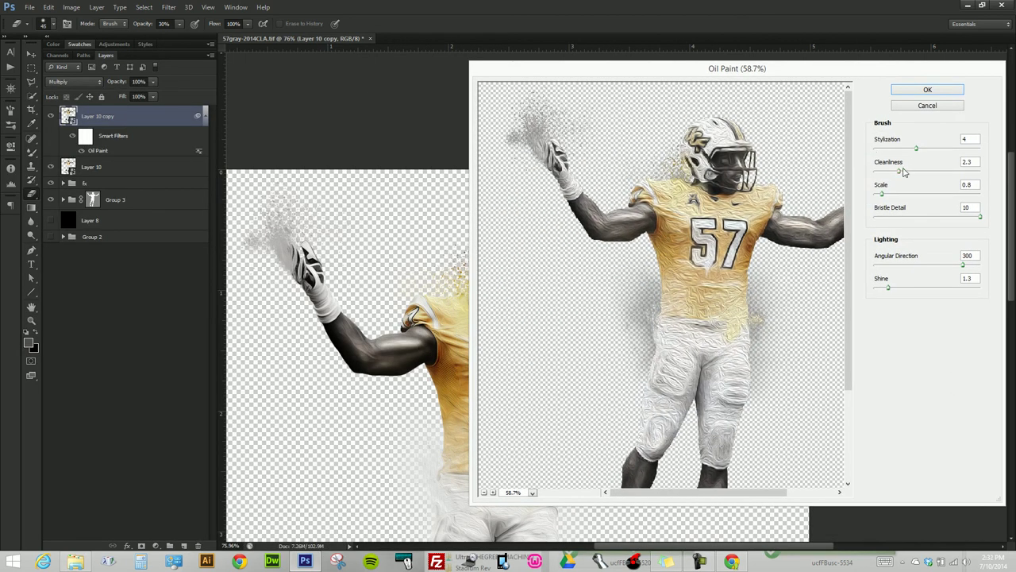
{"action": "left_click_drag", "start_coordinate": [899, 171], "coordinate": [982, 172]}
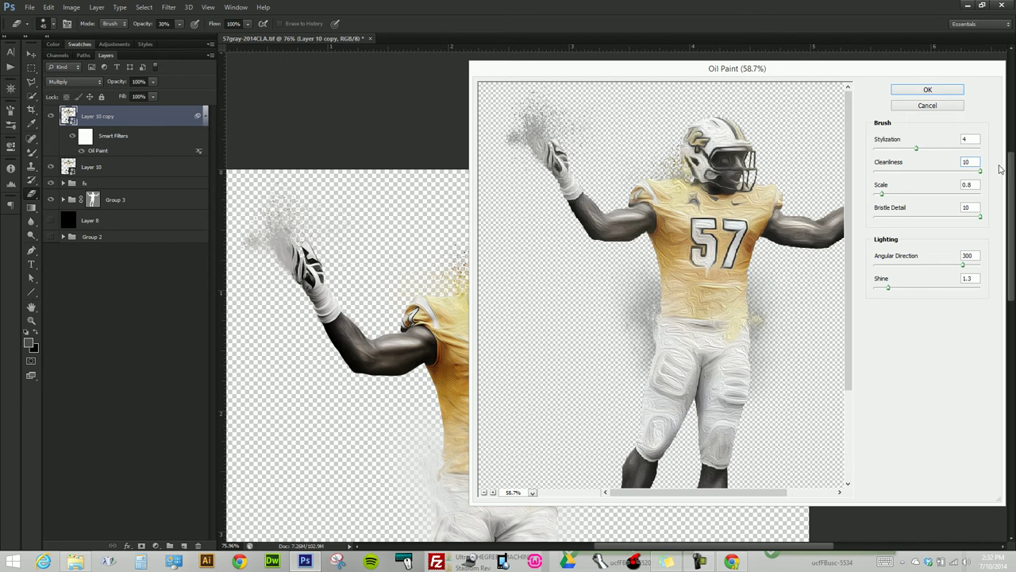
{"action": "left_click_drag", "start_coordinate": [917, 150], "coordinate": [939, 149]}
{"action": "left_click_drag", "start_coordinate": [882, 194], "coordinate": [927, 196]}
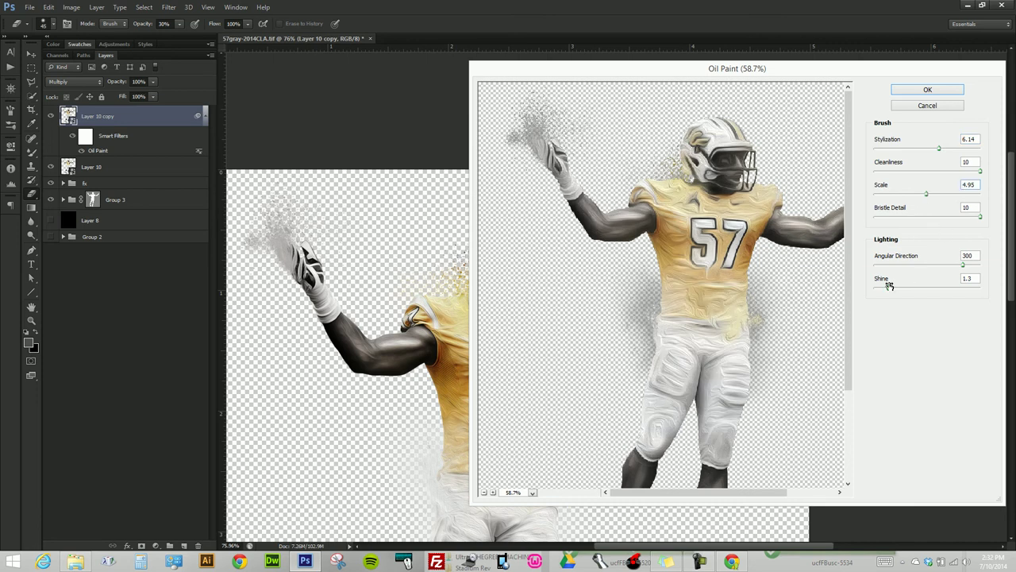
{"action": "left_click_drag", "start_coordinate": [889, 291], "coordinate": [874, 289]}
{"action": "left_click", "coordinate": [981, 218]}
{"action": "mouse_move", "coordinate": [982, 218]}
{"action": "left_mouse_down"}
{"action": "mouse_move", "coordinate": [927, 218]}
{"action": "mouse_move", "coordinate": [962, 220]}
{"action": "mouse_move", "coordinate": [957, 195]}
{"action": "left_mouse_up"}
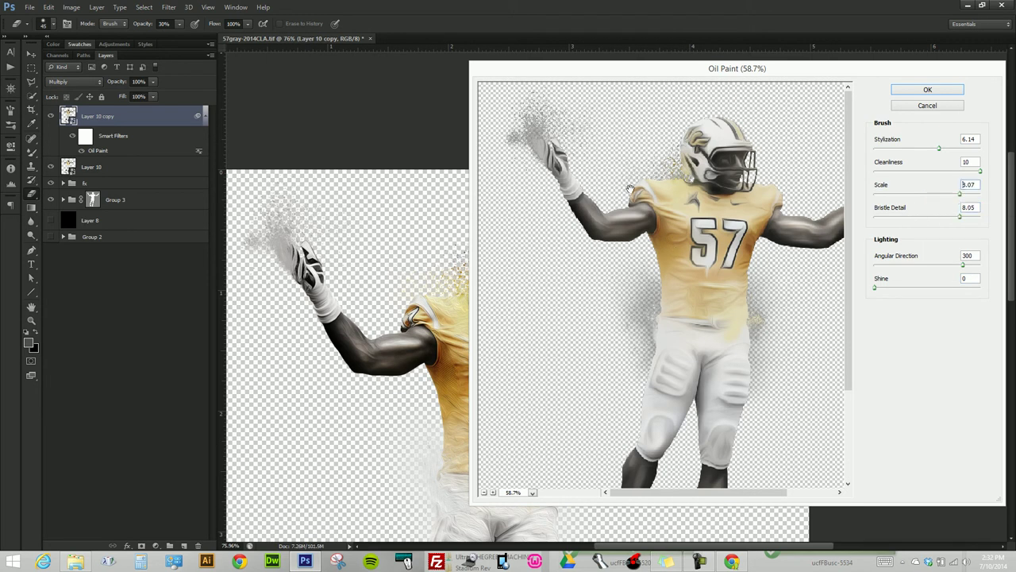
{"action": "left_click_drag", "start_coordinate": [682, 74], "coordinate": [361, 89]}
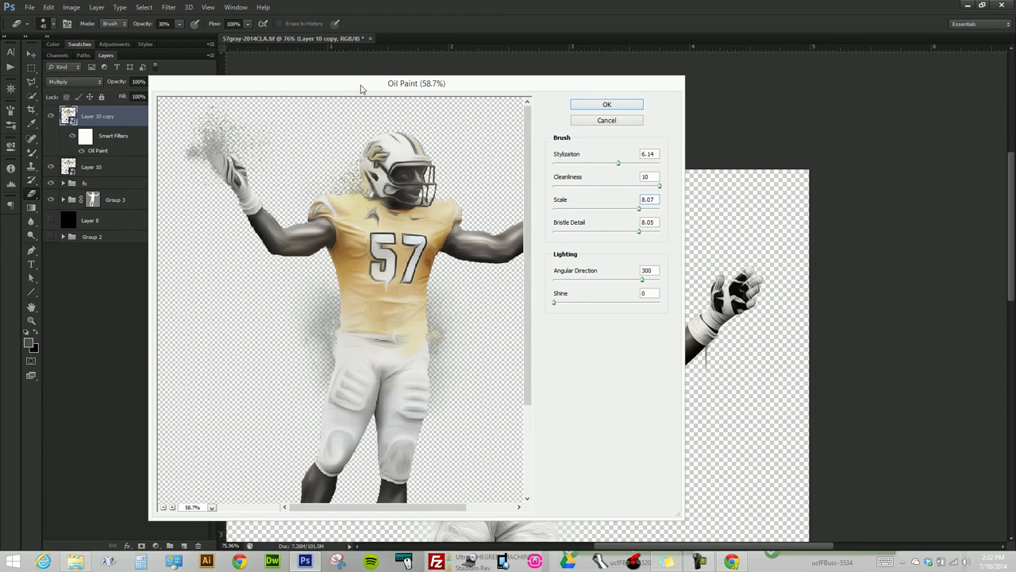
- Finish Oil Paint at Stylization 10, Cleanliness 8.8, Scale 8.07, Bristle Detail 10, Shine 0.35
{"action": "mouse_move", "coordinate": [618, 163]}
{"action": "left_mouse_down"}
{"action": "mouse_move", "coordinate": [555, 163]}
{"action": "mouse_move", "coordinate": [622, 163]}
{"action": "mouse_move", "coordinate": [634, 186]}
{"action": "mouse_move", "coordinate": [603, 190]}
{"action": "left_mouse_up"}
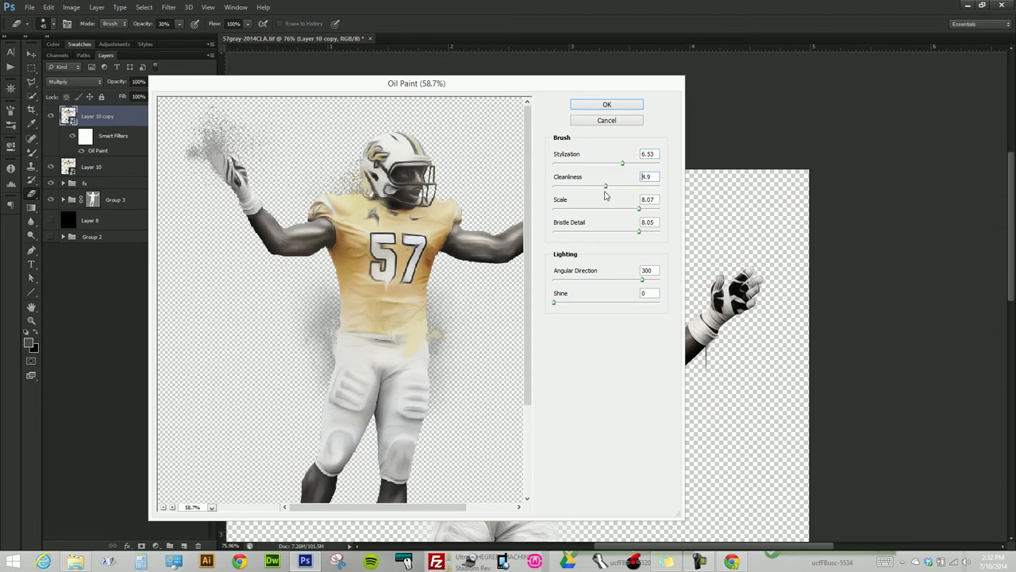
{"action": "left_click_drag", "start_coordinate": [642, 231], "coordinate": [667, 236]}
{"action": "key", "text": "alt"}
{"action": "left_click", "coordinate": [413, 199], "text": "ctrl"}
{"action": "left_click", "coordinate": [313, 215], "text": "ctrl"}
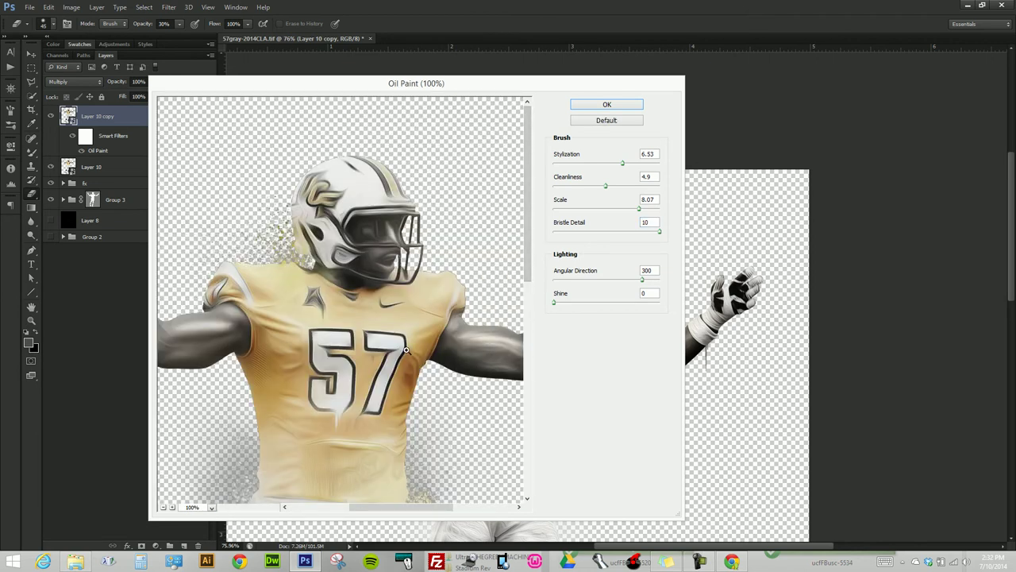
{"action": "mouse_move", "coordinate": [606, 185]}
{"action": "left_mouse_down"}
{"action": "mouse_move", "coordinate": [647, 187]}
{"action": "mouse_move", "coordinate": [606, 164]}
{"action": "mouse_move", "coordinate": [589, 166]}
{"action": "left_mouse_up"}
{"action": "left_click", "coordinate": [660, 163]}
{"action": "mouse_move", "coordinate": [660, 234]}
{"action": "left_mouse_down"}
{"action": "mouse_move", "coordinate": [642, 236]}
{"action": "mouse_move", "coordinate": [671, 234]}
{"action": "left_mouse_up"}
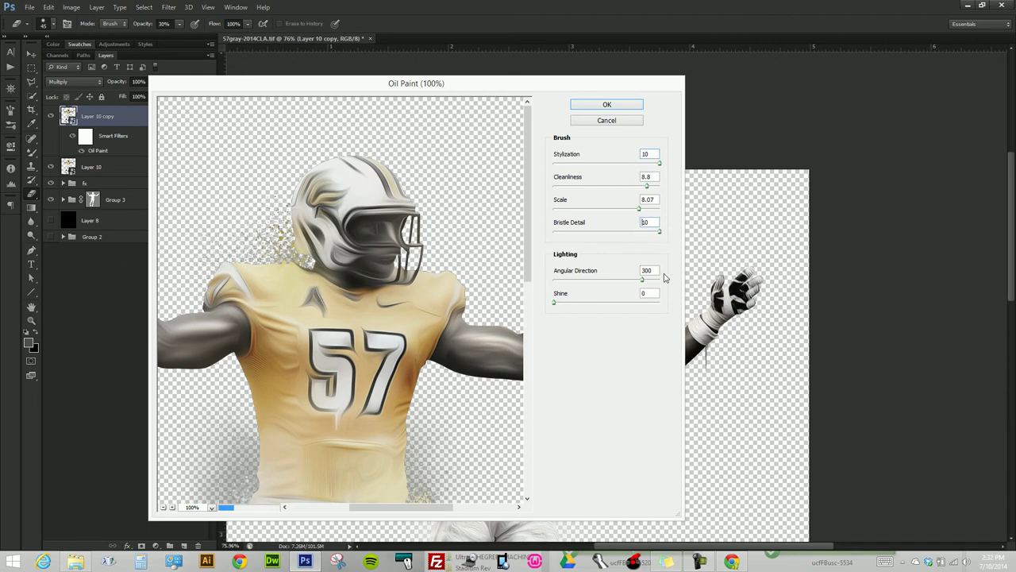
{"action": "left_click", "coordinate": [568, 302]}
{"action": "left_click_drag", "start_coordinate": [565, 306], "coordinate": [563, 306]}
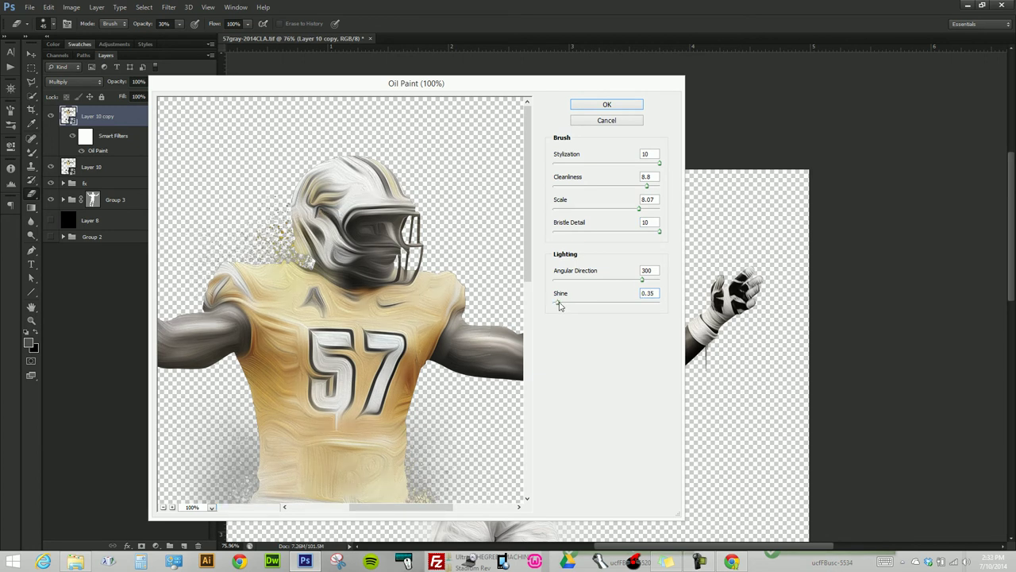
{"action": "key", "text": "Return"}
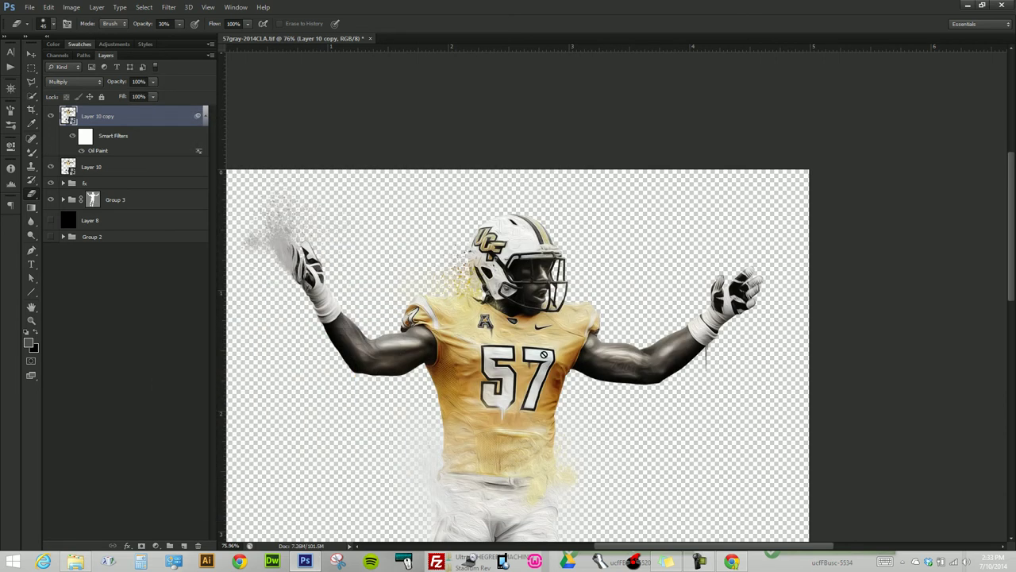
- Reveal Group 2's second player, then delete Group 2 from the layer stack
{"action": "left_click_drag", "start_coordinate": [543, 359], "coordinate": [603, 240]}
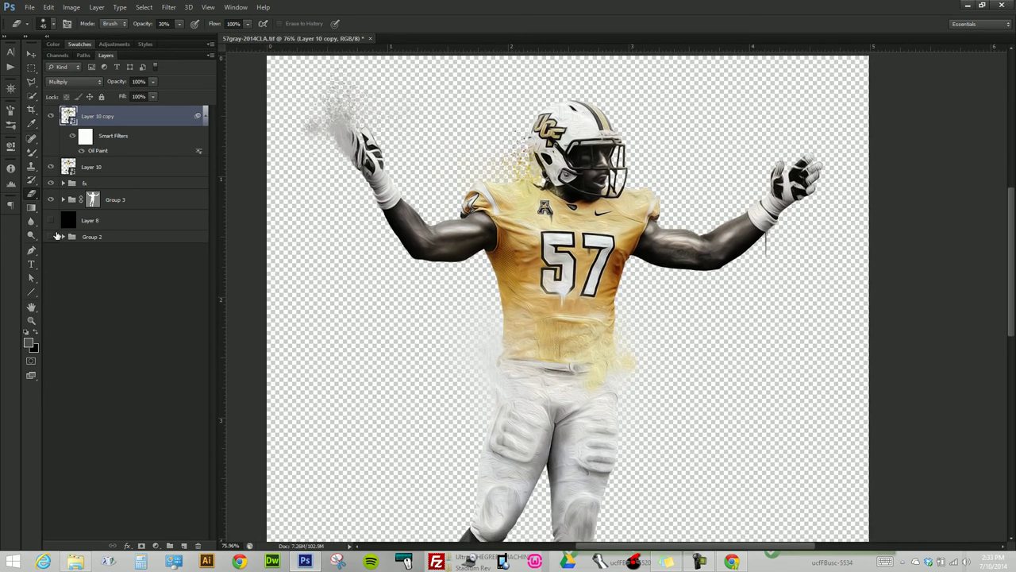
{"action": "left_click", "coordinate": [51, 237]}
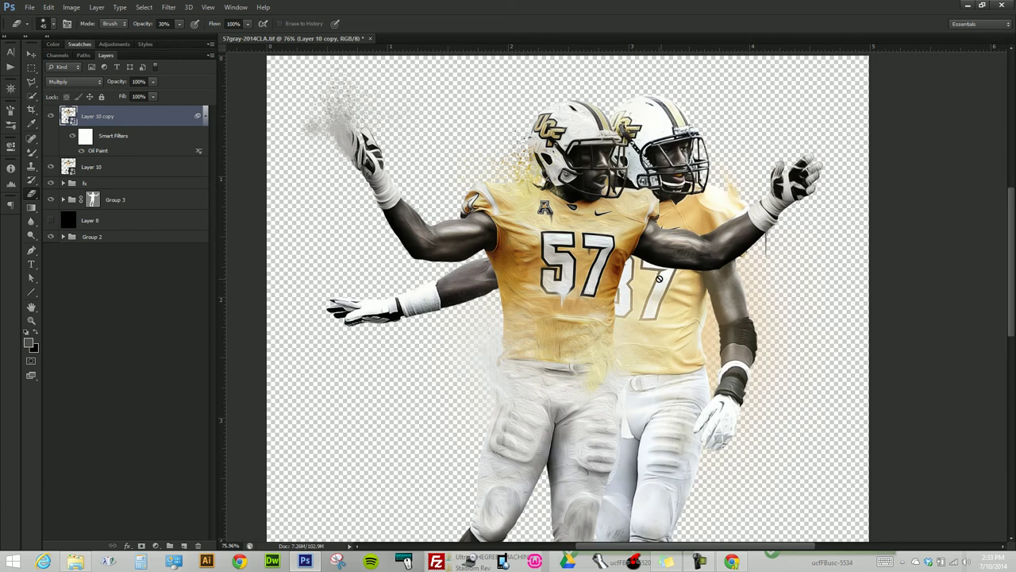
{"action": "key", "text": "v"}
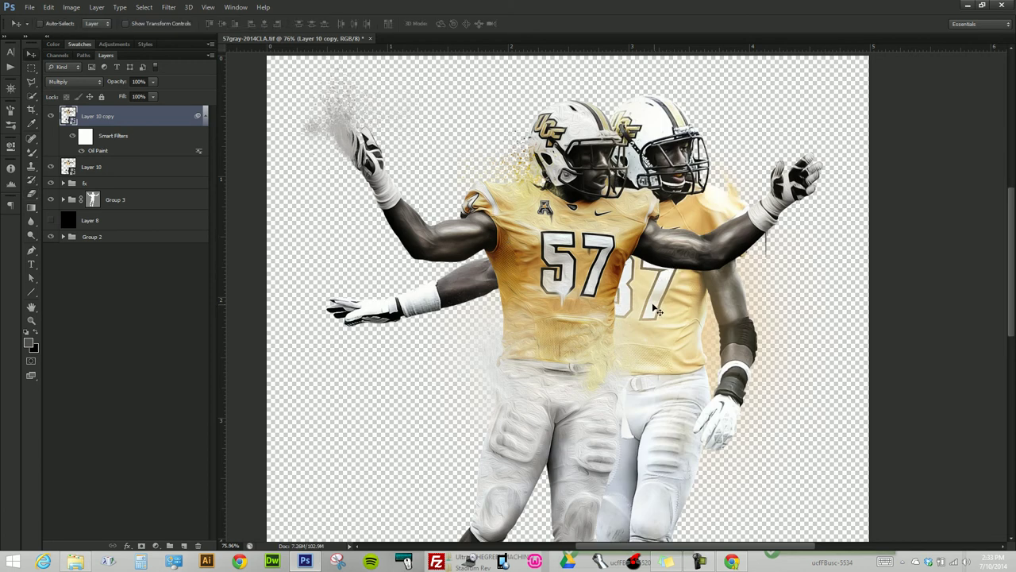
{"action": "key", "text": "alt+bracketleft"}
{"action": "left_click", "coordinate": [95, 238]}
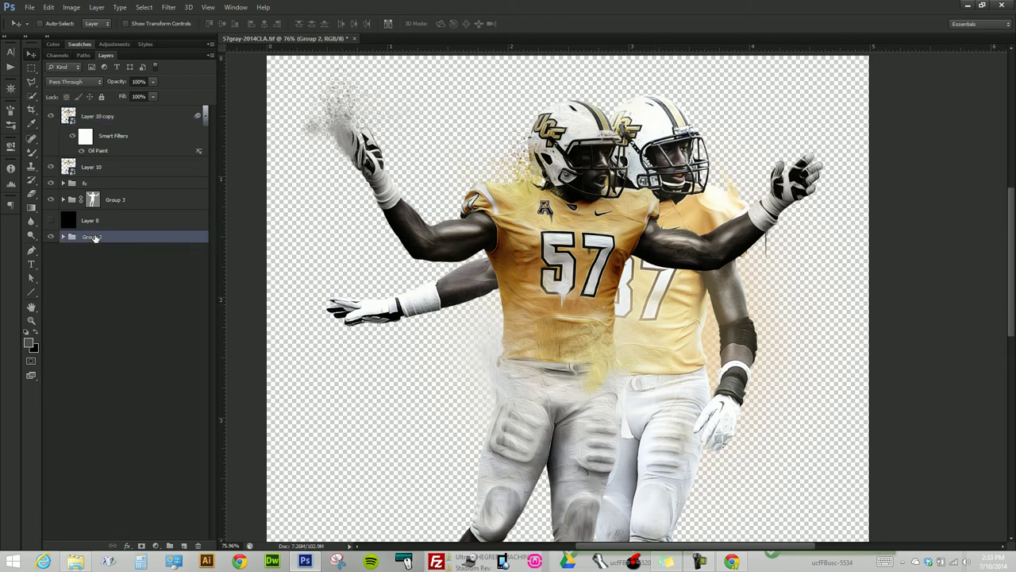
{"action": "left_click_drag", "start_coordinate": [178, 240], "coordinate": [199, 545]}
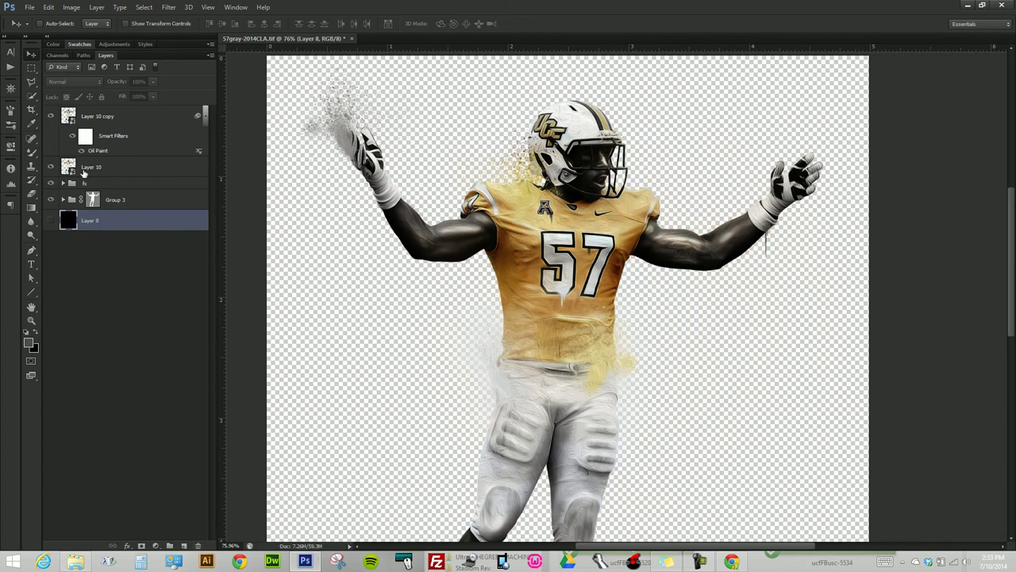
- Lower Layer 10's opacity to about 74% and collapse Layer 10 copy's smart filters
{"action": "left_click", "coordinate": [121, 169]}
{"action": "mouse_move", "coordinate": [115, 84]}
{"action": "left_mouse_down"}
{"action": "mouse_move", "coordinate": [70, 91]}
{"action": "mouse_move", "coordinate": [205, 98]}
{"action": "left_mouse_up"}
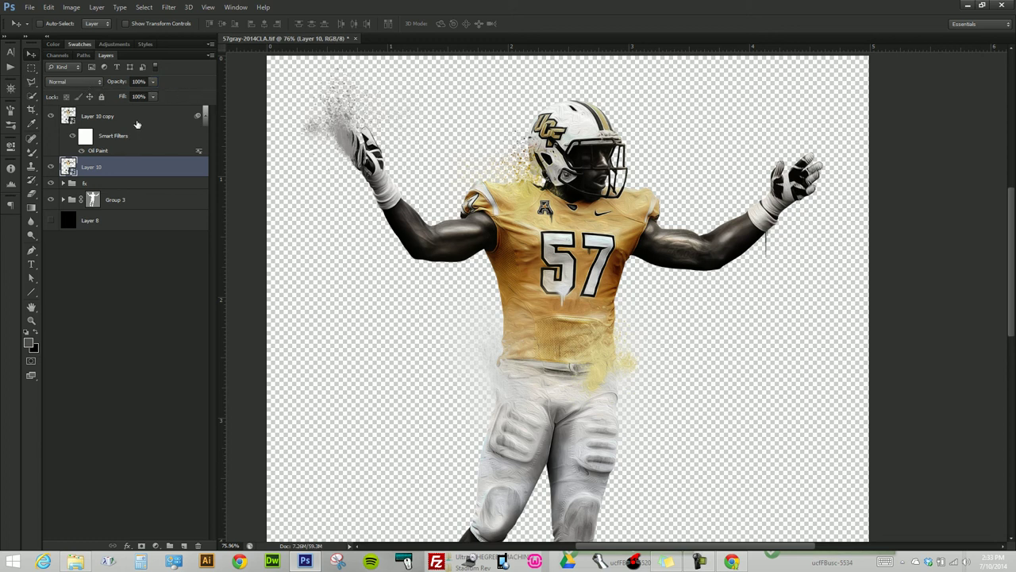
{"action": "left_click", "coordinate": [136, 124]}
{"action": "left_click", "coordinate": [204, 116]}
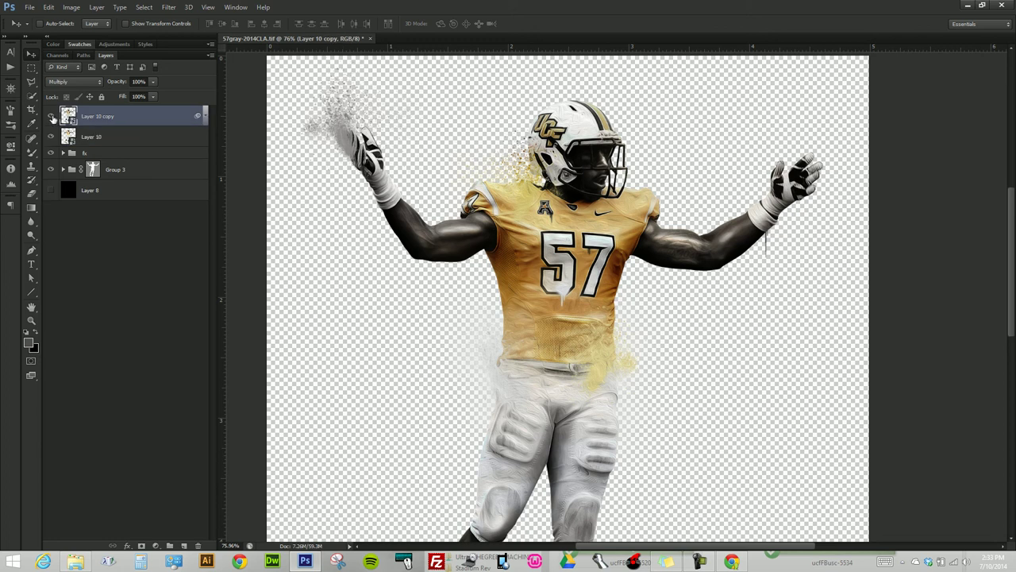
- Compare Layer 10 copy on and off, then target its Oil Paint filter mask
{"action": "left_click", "coordinate": [50, 116]}
{"action": "left_click", "coordinate": [51, 116]}
{"action": "left_click_drag", "start_coordinate": [120, 83], "coordinate": [109, 84]}
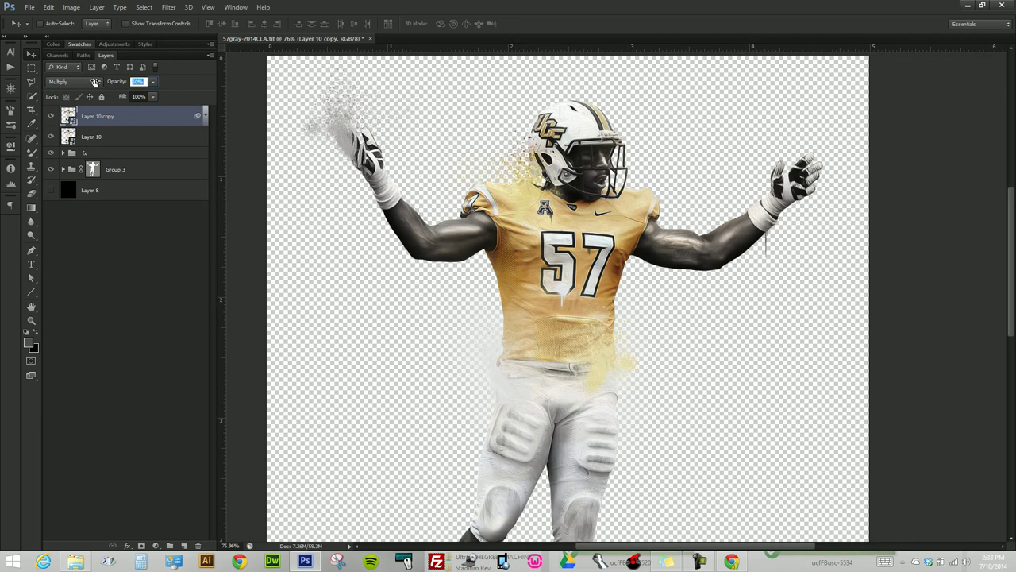
{"action": "left_click_drag", "start_coordinate": [109, 84], "coordinate": [141, 90]}
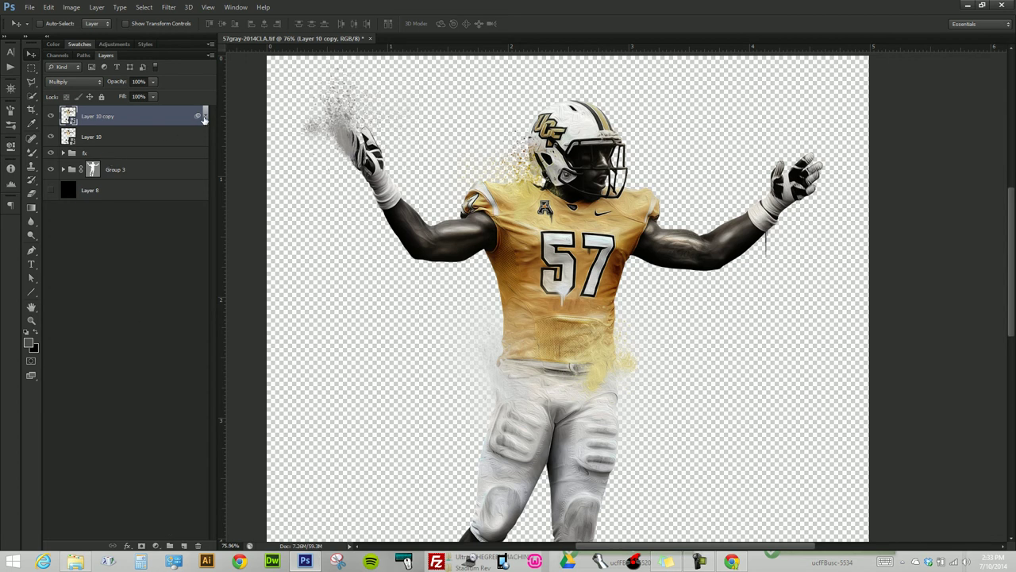
{"action": "left_click", "coordinate": [204, 117]}
{"action": "left_click", "coordinate": [85, 136]}
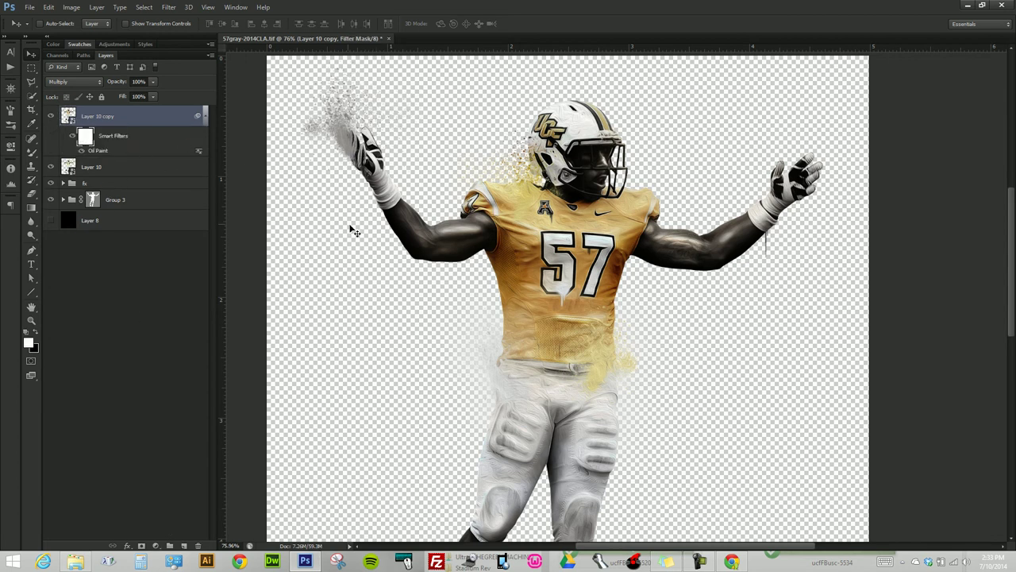
- Switch to the regular Brush tool with a soft 60 px tip, framing the head
{"action": "key", "text": "b"}
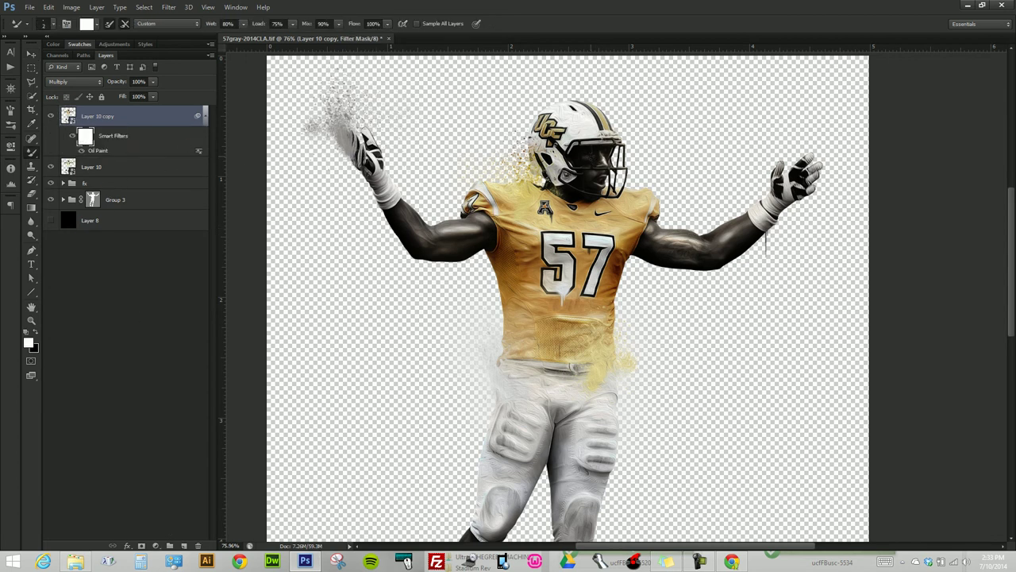
{"action": "right_click", "coordinate": [33, 153]}
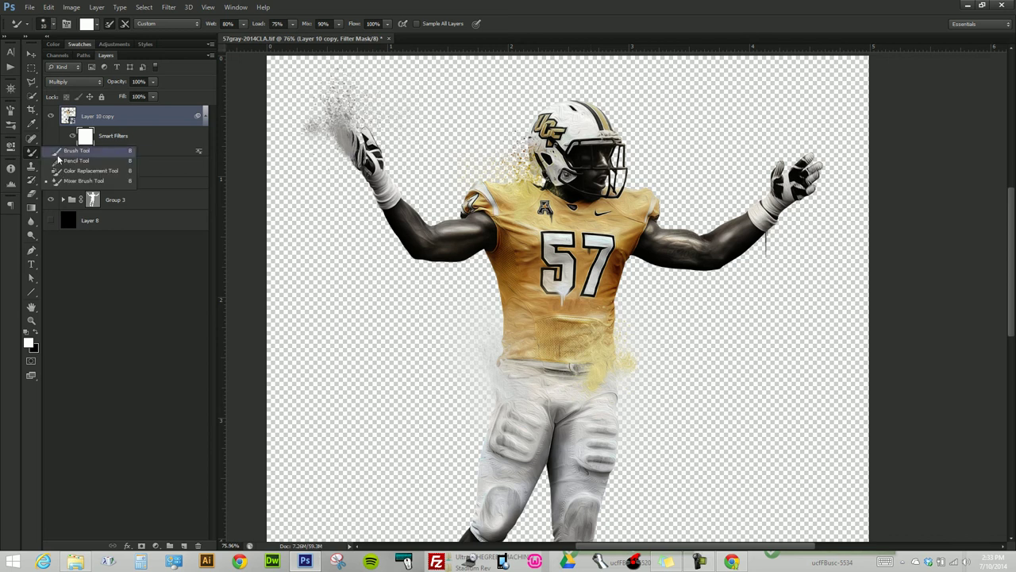
{"action": "left_click", "coordinate": [70, 152]}
{"action": "right_click", "coordinate": [603, 169]}
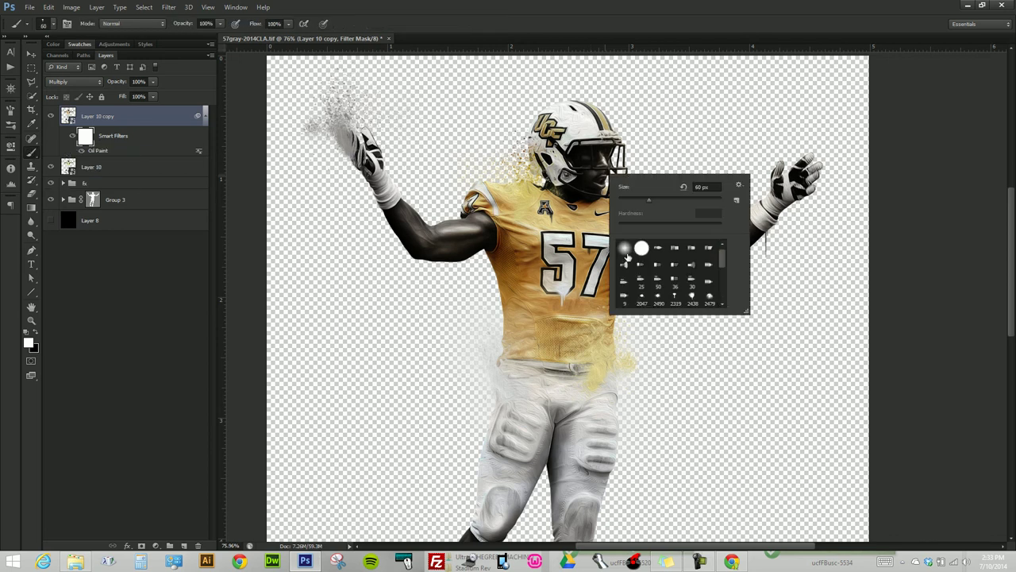
{"action": "key", "text": "Escape"}
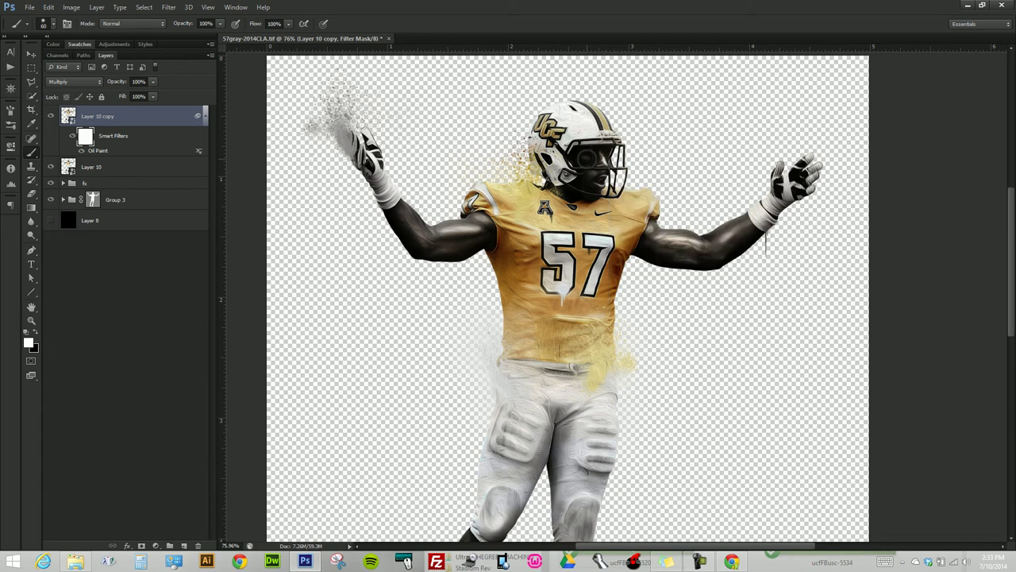
{"action": "scroll", "coordinate": [623, 183], "scroll_direction": "up", "scroll_amount": 3}
{"action": "mouse_move", "coordinate": [542, 270]}
{"action": "left_mouse_down"}
{"action": "mouse_move", "coordinate": [569, 337]}
{"action": "mouse_move", "coordinate": [619, 352]}
{"action": "left_mouse_up"}
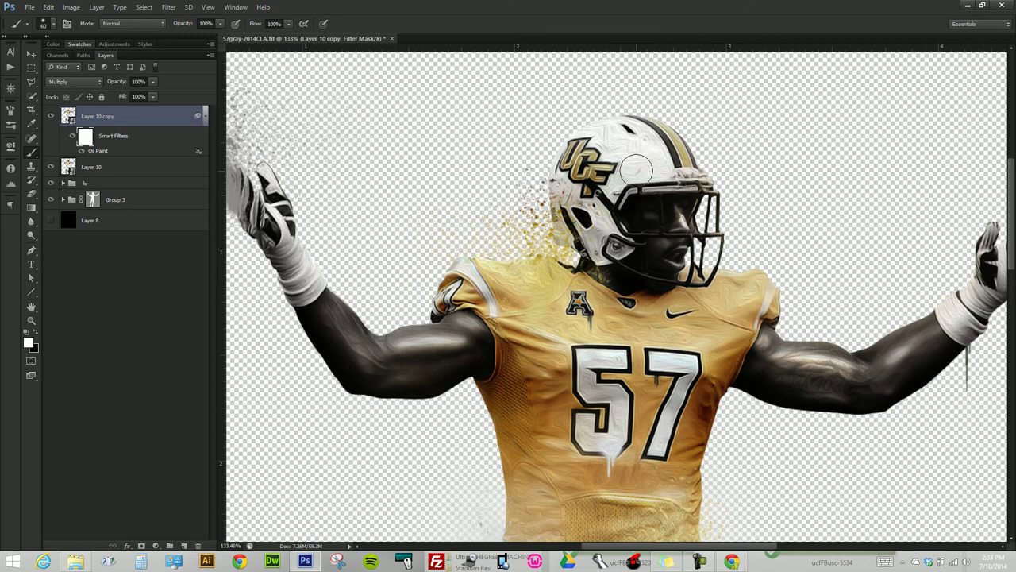
- Paint black on the filter mask over the facemask and the arm tattoo
{"action": "key", "text": "x"}
{"action": "mouse_move", "coordinate": [671, 211]}
{"action": "left_mouse_down"}
{"action": "mouse_move", "coordinate": [652, 208]}
{"action": "mouse_move", "coordinate": [671, 242]}
{"action": "mouse_move", "coordinate": [660, 210]}
{"action": "mouse_move", "coordinate": [675, 211]}
{"action": "left_mouse_up"}
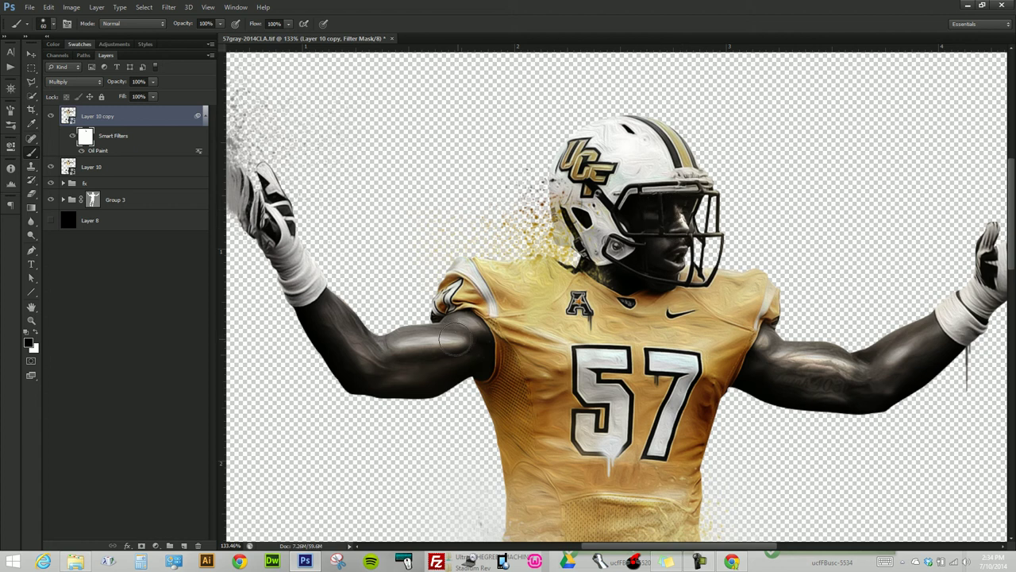
{"action": "mouse_move", "coordinate": [616, 396]}
{"action": "left_mouse_down"}
{"action": "mouse_move", "coordinate": [577, 281]}
{"action": "mouse_move", "coordinate": [547, 249]}
{"action": "left_mouse_up"}
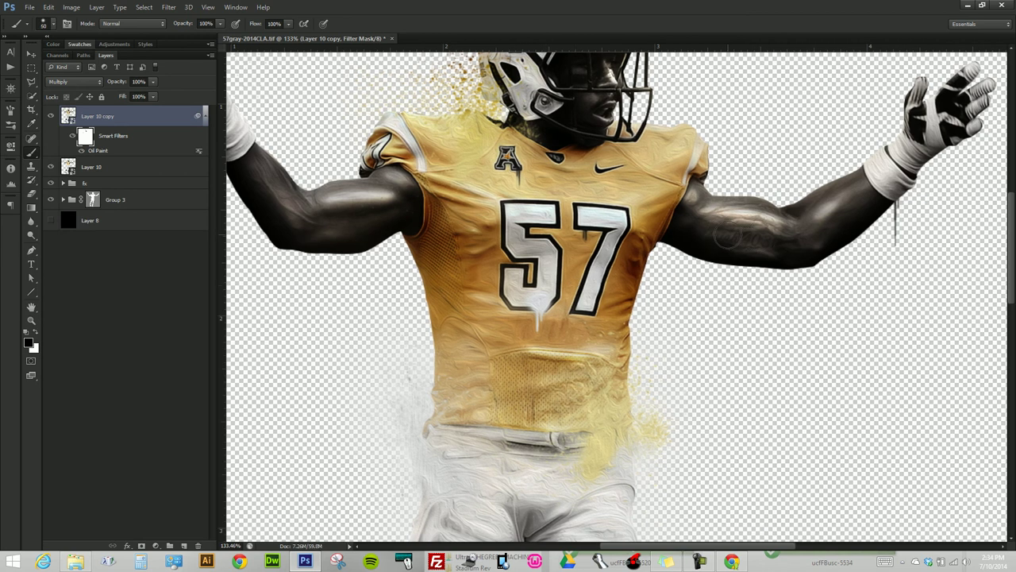
{"action": "scroll", "coordinate": [721, 236], "scroll_direction": "up", "scroll_amount": 2}
{"action": "scroll", "coordinate": [738, 238], "scroll_direction": "up", "scroll_amount": 2}
{"action": "mouse_move", "coordinate": [755, 238]}
{"action": "left_mouse_down"}
{"action": "mouse_move", "coordinate": [661, 227]}
{"action": "mouse_move", "coordinate": [723, 233]}
{"action": "left_mouse_up"}
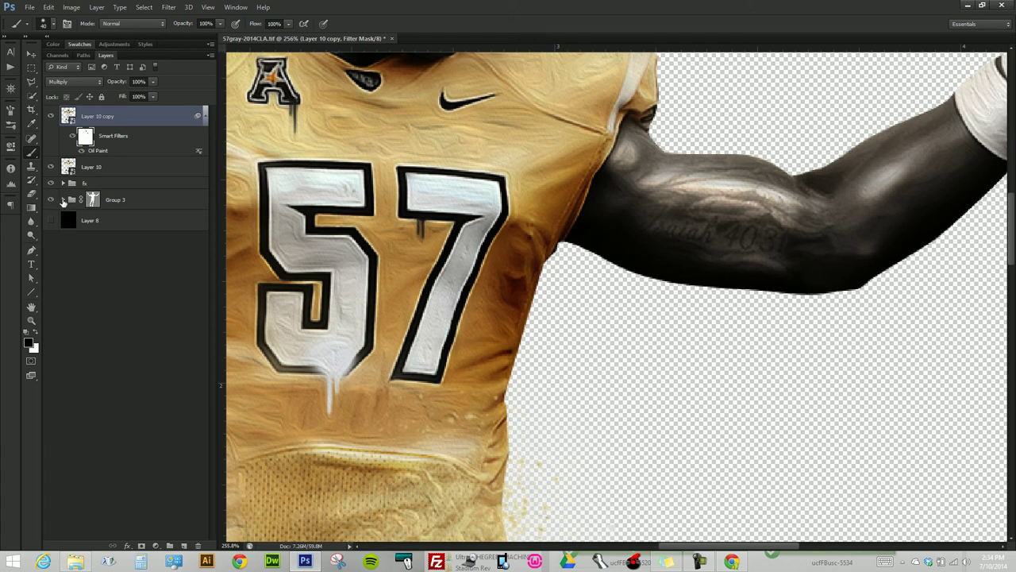
- Set Layer 10 in Group 3 to Screen blend mode, then retarget the Oil Paint filter mask
{"action": "left_click", "coordinate": [64, 200]}
{"action": "left_click", "coordinate": [120, 165]}
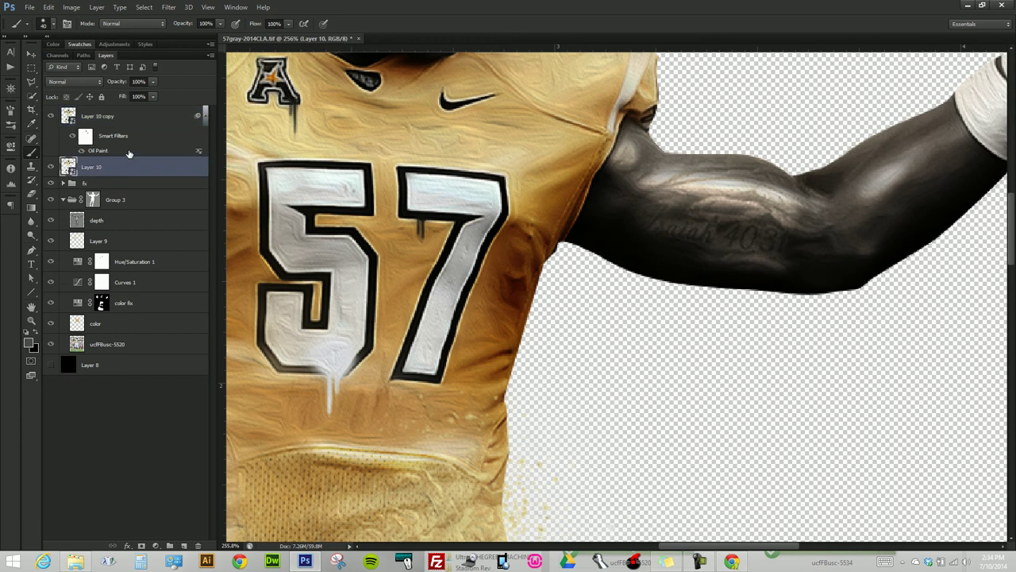
{"action": "left_click", "coordinate": [76, 82]}
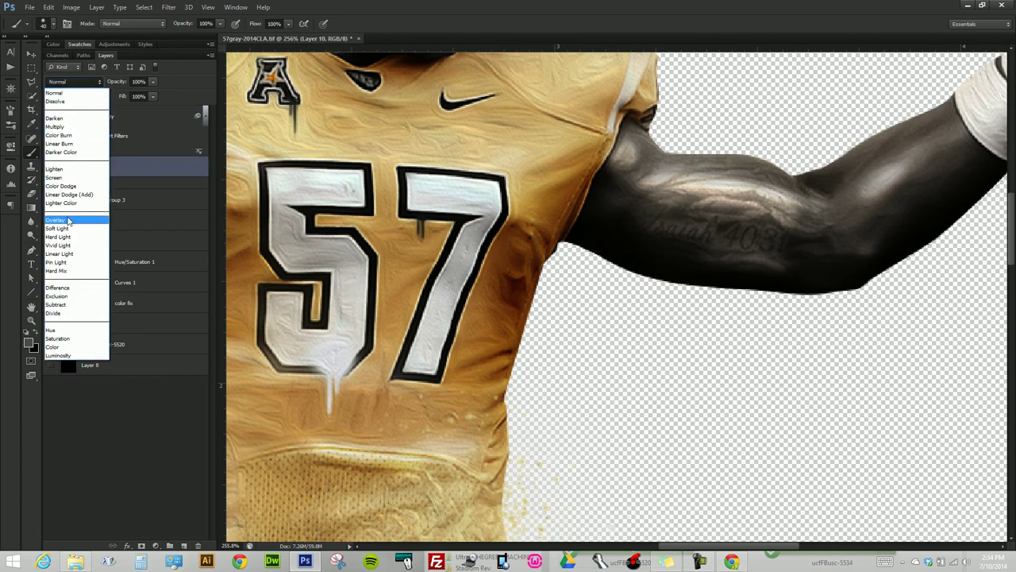
{"action": "left_click", "coordinate": [54, 178]}
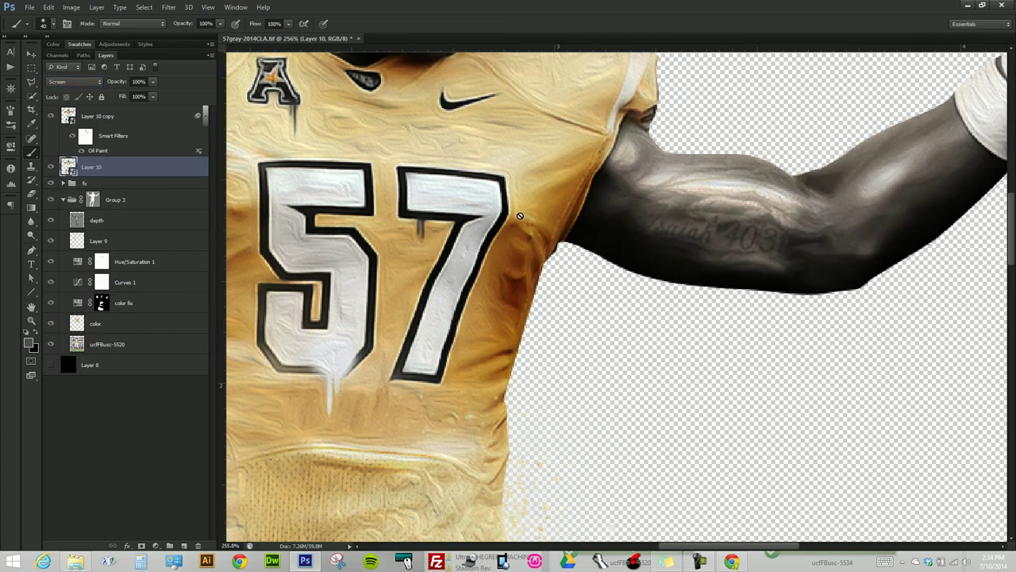
{"action": "scroll", "coordinate": [494, 244], "scroll_direction": "down", "scroll_amount": 5}
{"action": "scroll", "coordinate": [527, 284], "scroll_direction": "up", "scroll_amount": 3}
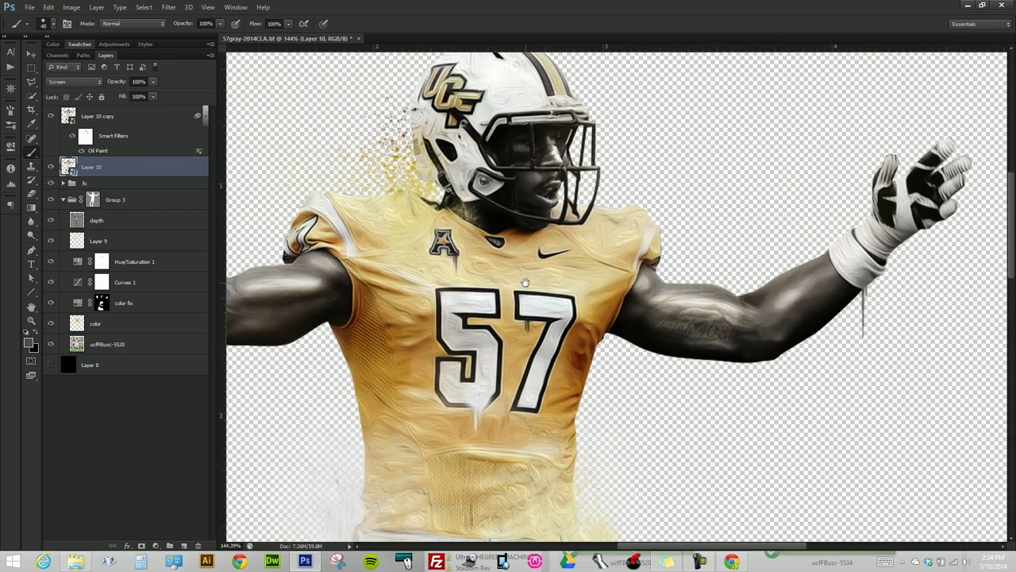
{"action": "left_click_drag", "start_coordinate": [528, 283], "coordinate": [560, 297]}
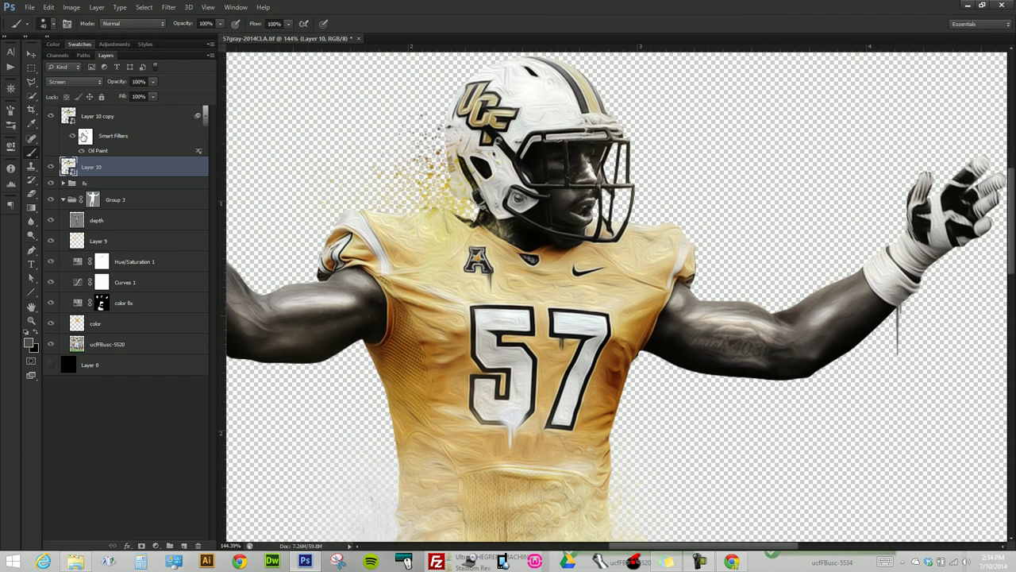
{"action": "left_click", "coordinate": [85, 136]}
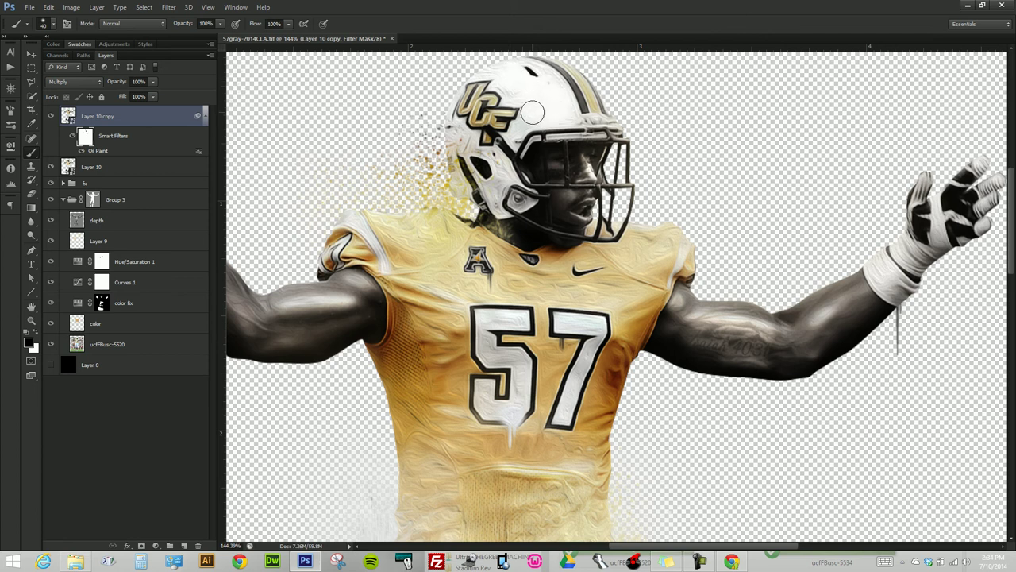
- Paint black at 30% brush opacity over the face on the Oil Paint mask, then select Layer 10
{"action": "key", "text": "3"}
{"action": "mouse_move", "coordinate": [520, 216]}
{"action": "left_mouse_down"}
{"action": "mouse_move", "coordinate": [597, 208]}
{"action": "mouse_move", "coordinate": [694, 417]}
{"action": "mouse_move", "coordinate": [509, 295]}
{"action": "mouse_move", "coordinate": [502, 278]}
{"action": "mouse_move", "coordinate": [545, 374]}
{"action": "left_mouse_up"}
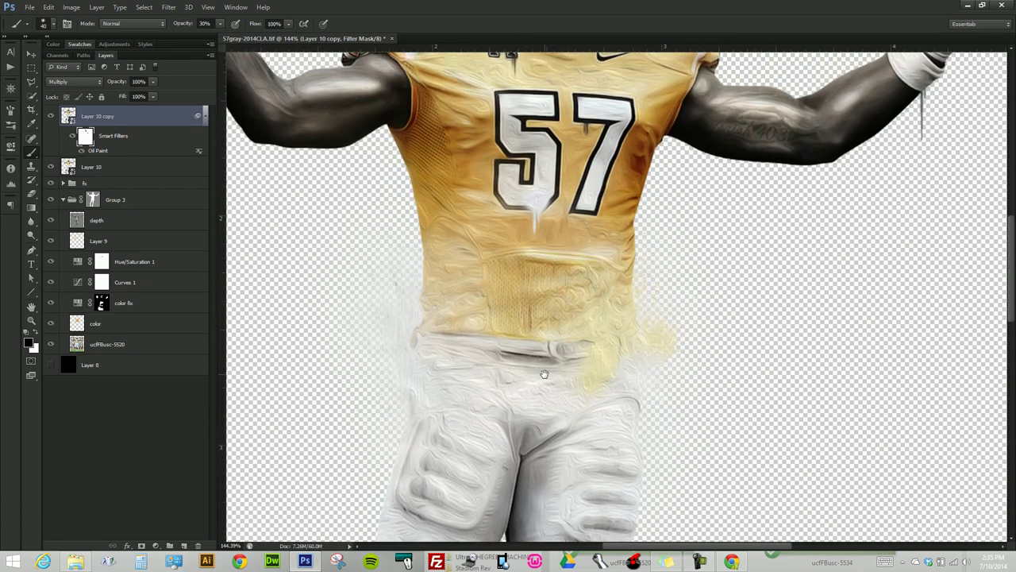
{"action": "double_click", "coordinate": [111, 154]}
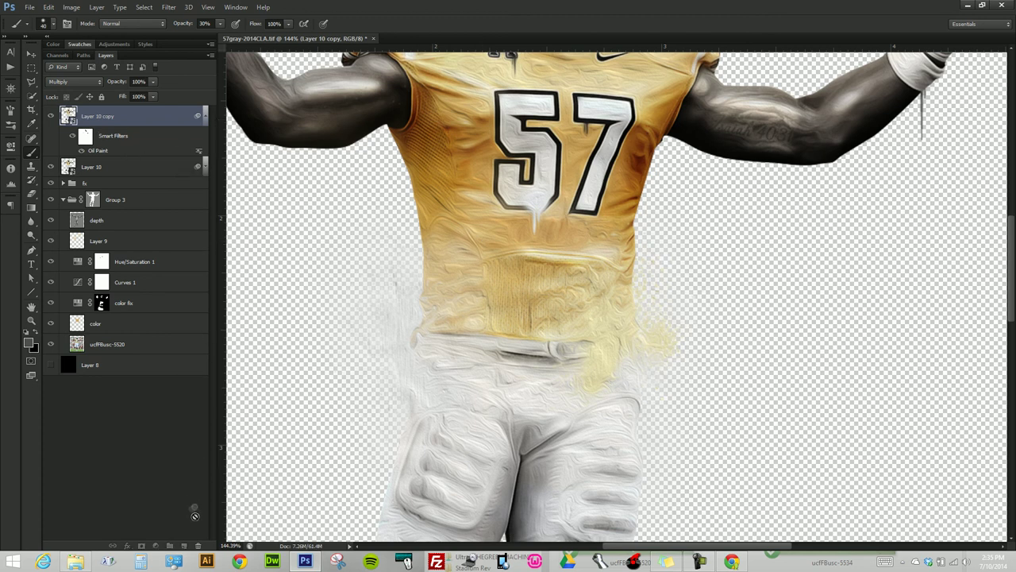
{"action": "left_click", "coordinate": [128, 173]}
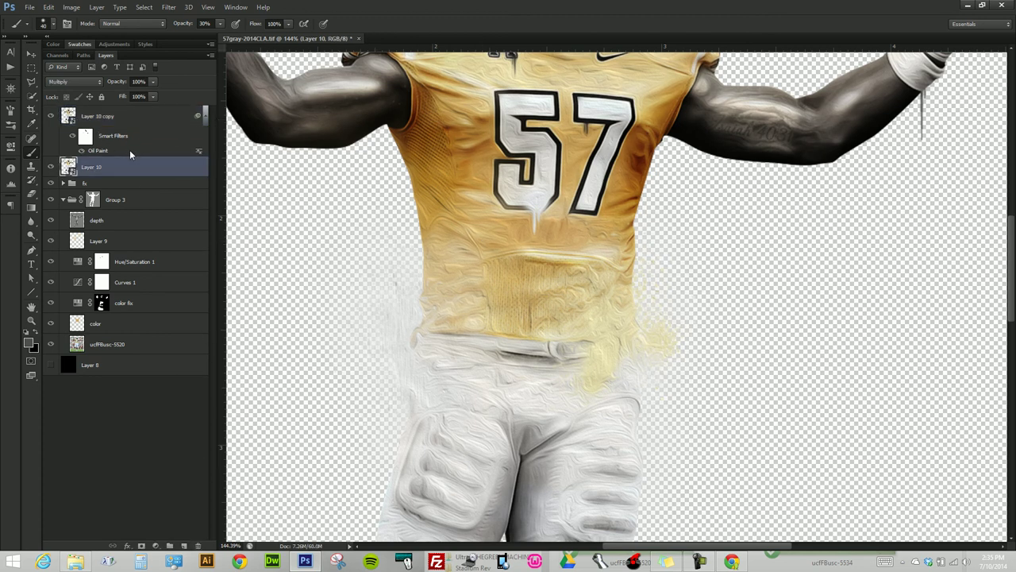
- Apply Oil Paint with Cleanliness 10, Stylization 1.98 and Bristle Detail 7.95
{"action": "double_click", "coordinate": [130, 149]}
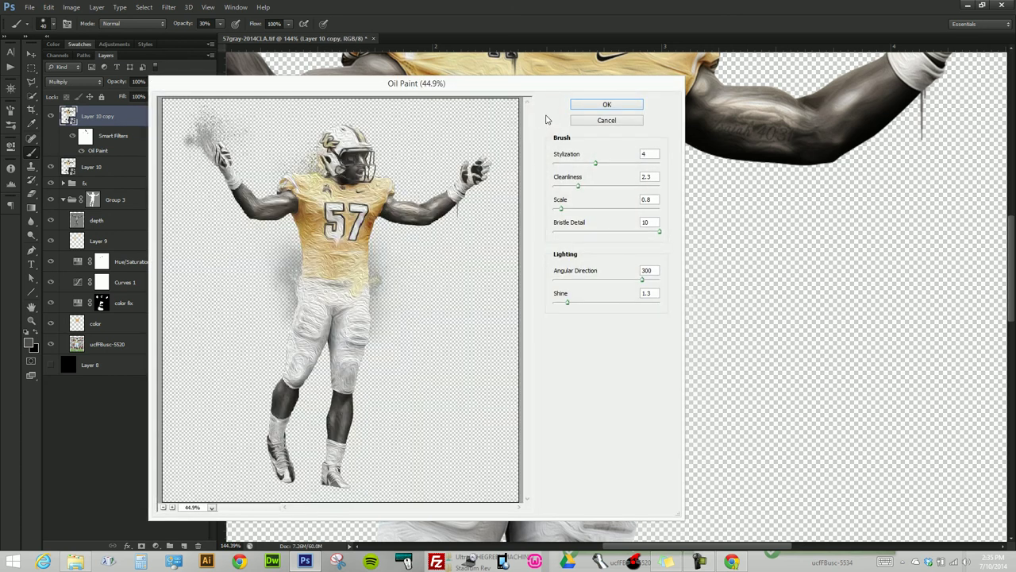
{"action": "left_click", "coordinate": [367, 193], "text": "ctrl"}
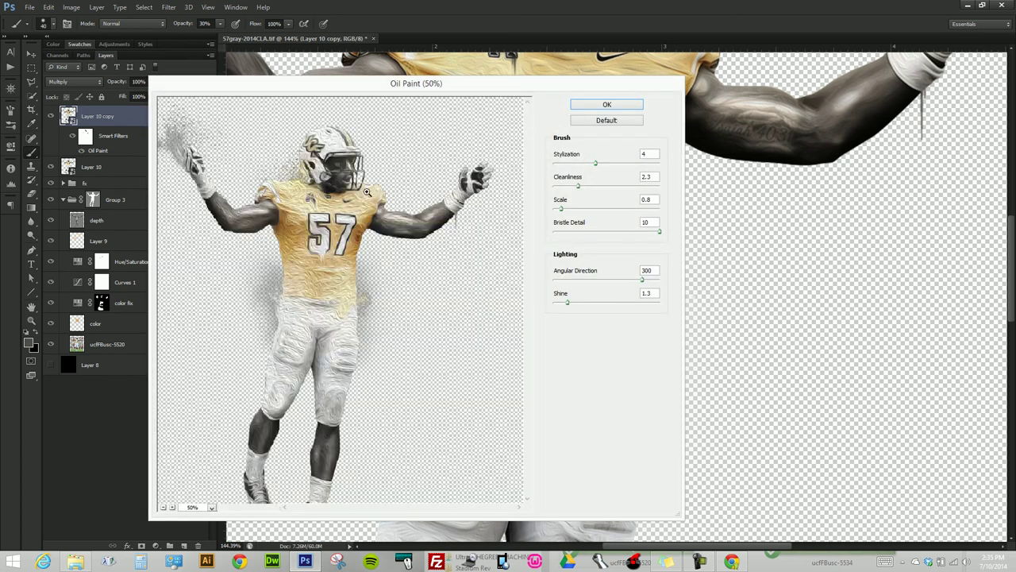
{"action": "left_click", "coordinate": [326, 204], "text": "ctrl"}
{"action": "left_click", "coordinate": [311, 323], "text": "ctrl"}
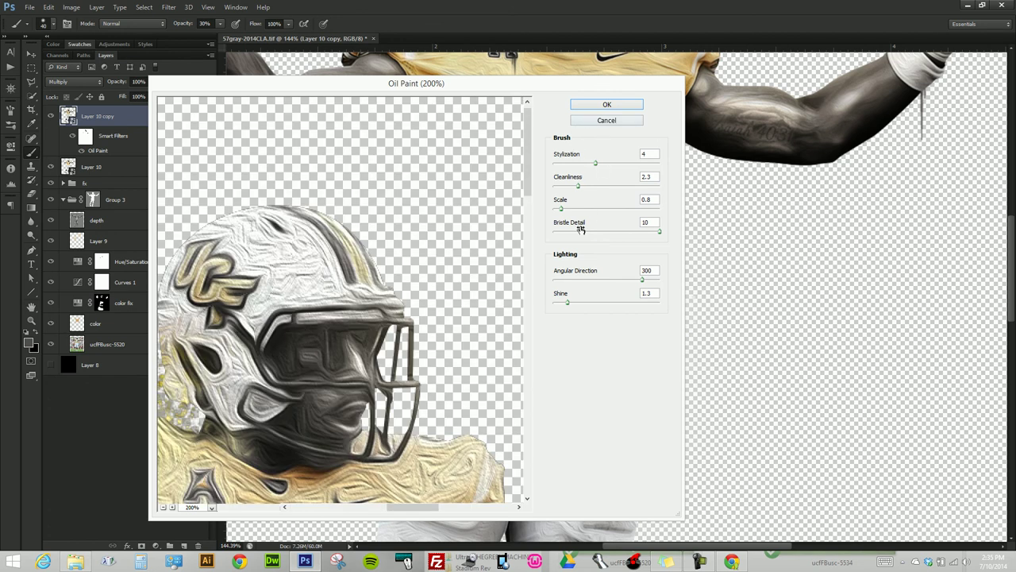
{"action": "left_click", "coordinate": [581, 187]}
{"action": "left_click", "coordinate": [660, 187]}
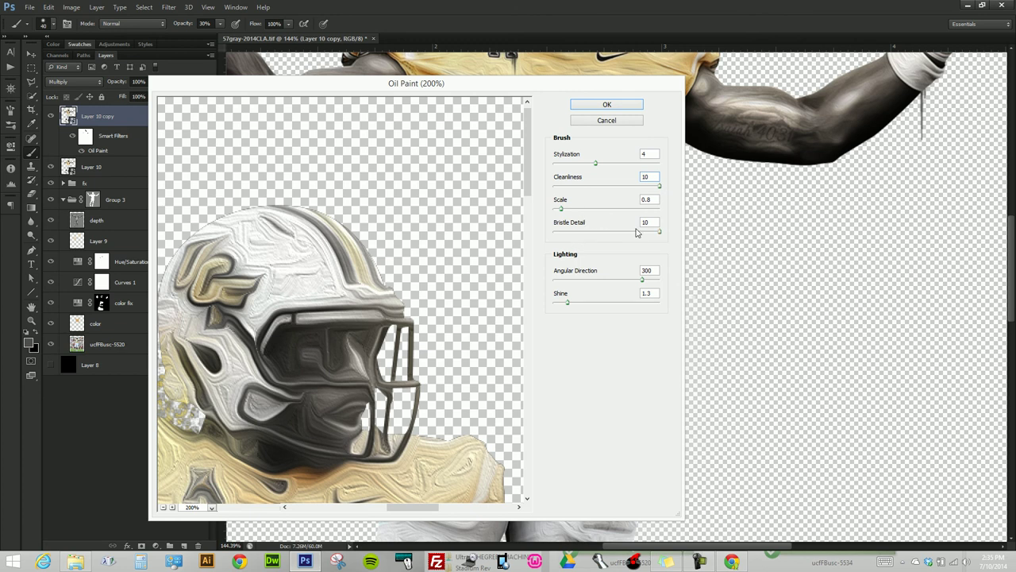
{"action": "left_click_drag", "start_coordinate": [381, 433], "coordinate": [450, 237]}
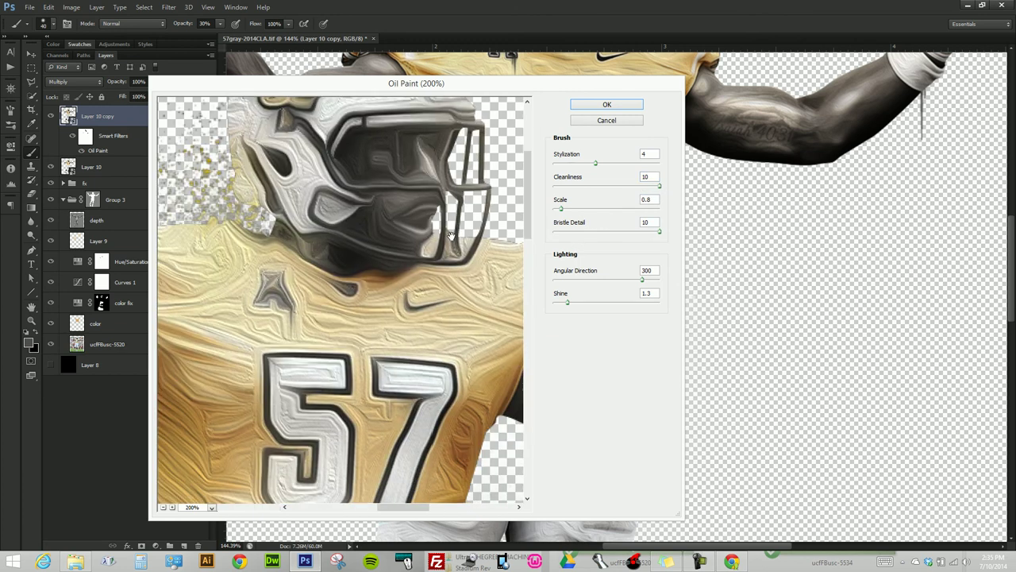
{"action": "left_click_drag", "start_coordinate": [594, 164], "coordinate": [574, 165]}
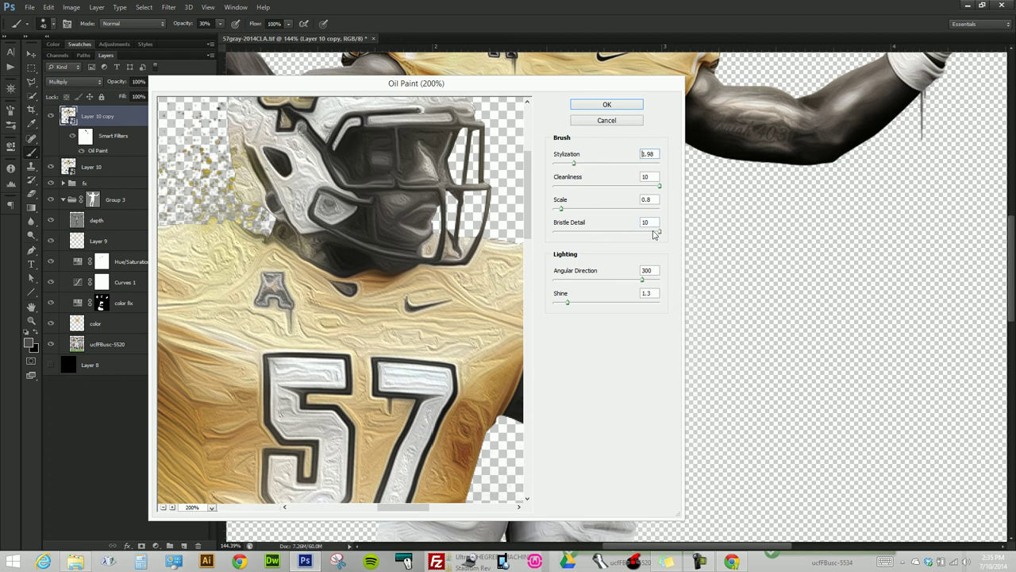
{"action": "left_click_drag", "start_coordinate": [656, 232], "coordinate": [638, 235]}
{"action": "key", "text": "Return"}
- Pan and zoom out to view the whole player
{"action": "mouse_move", "coordinate": [481, 152]}
{"action": "left_mouse_down"}
{"action": "mouse_move", "coordinate": [469, 251]}
{"action": "mouse_move", "coordinate": [547, 382]}
{"action": "mouse_move", "coordinate": [640, 365]}
{"action": "left_mouse_up"}
{"action": "scroll", "coordinate": [650, 322], "scroll_direction": "down", "scroll_amount": 1}
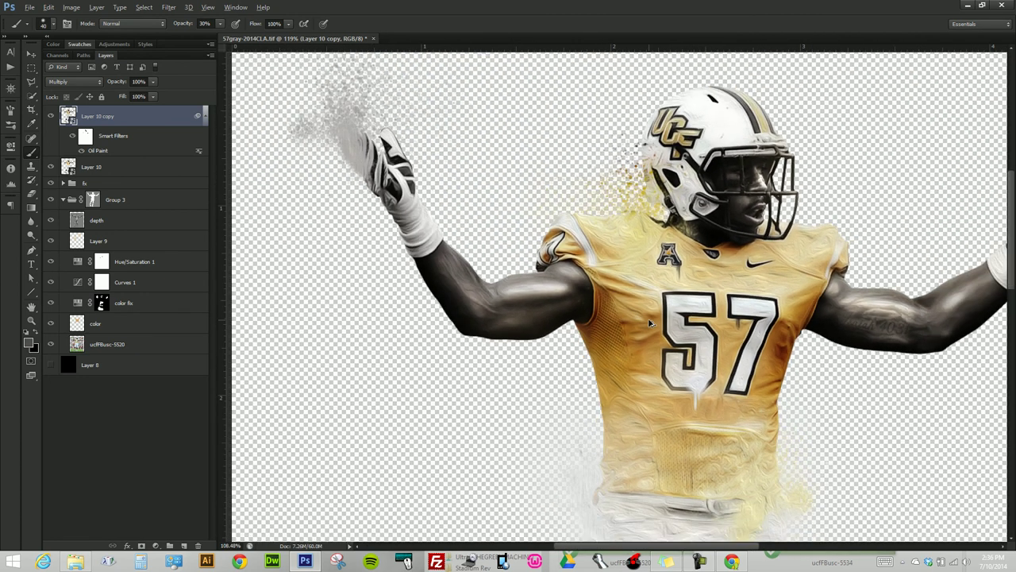
{"action": "scroll", "coordinate": [650, 322], "scroll_direction": "down", "scroll_amount": 2}
{"action": "mouse_move", "coordinate": [636, 367]}
{"action": "left_mouse_down"}
{"action": "mouse_move", "coordinate": [600, 311]}
{"action": "mouse_move", "coordinate": [563, 299]}
{"action": "left_mouse_up"}
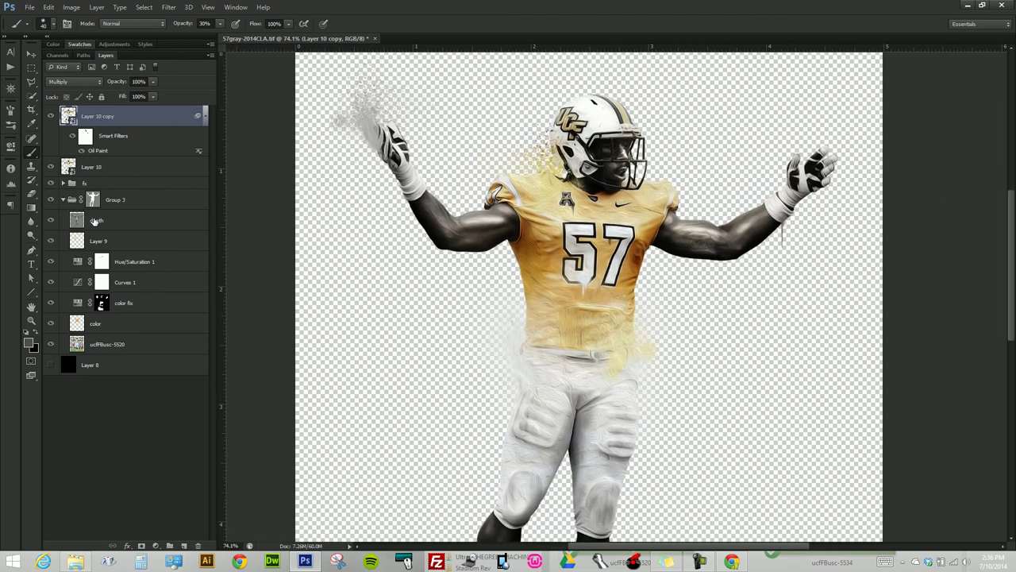
- Add a Curves adjustment layer above the depth layer and move Curves 2 to the top
{"action": "left_click", "coordinate": [96, 221]}
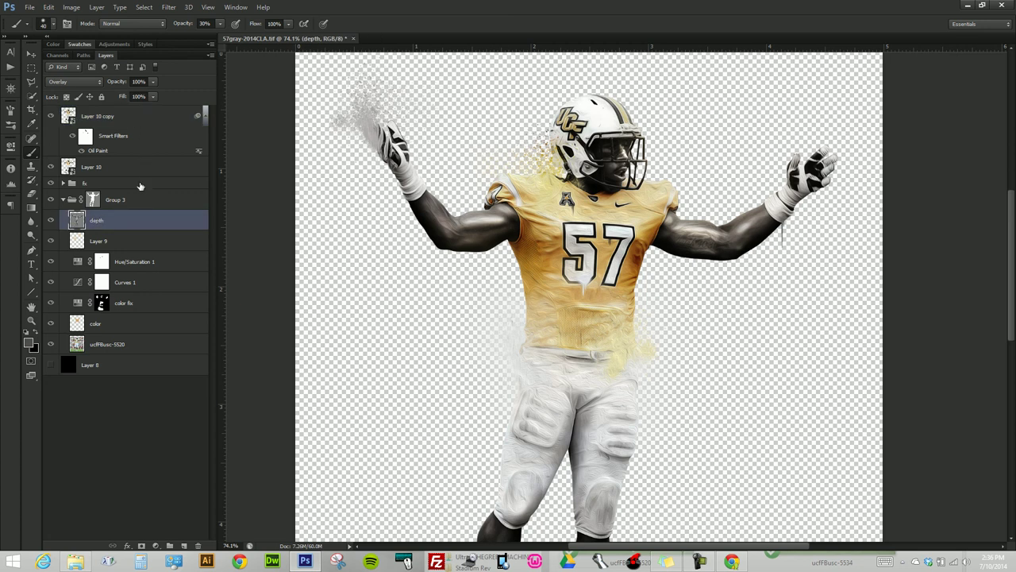
{"action": "left_click", "coordinate": [155, 546]}
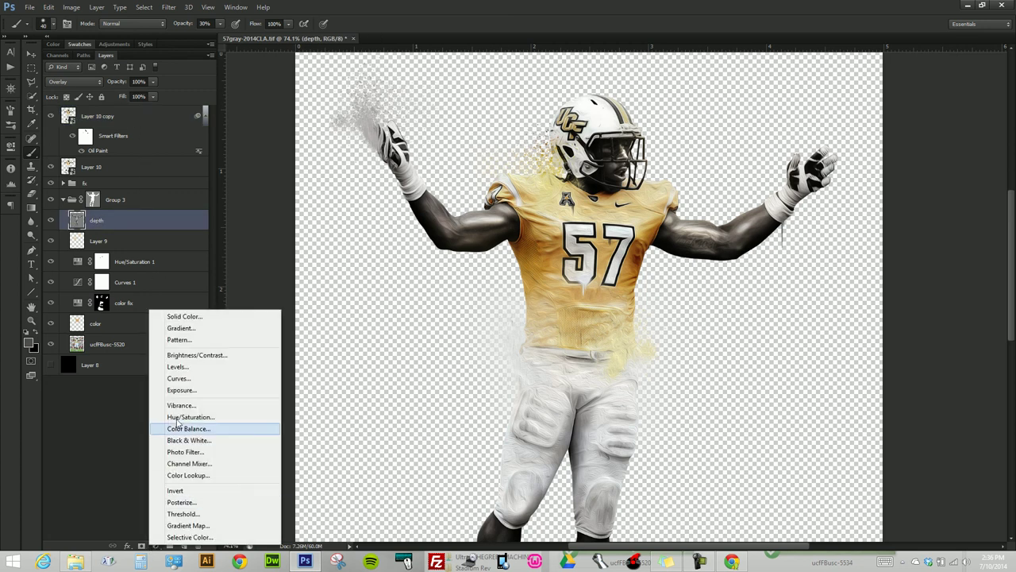
{"action": "left_click", "coordinate": [190, 381]}
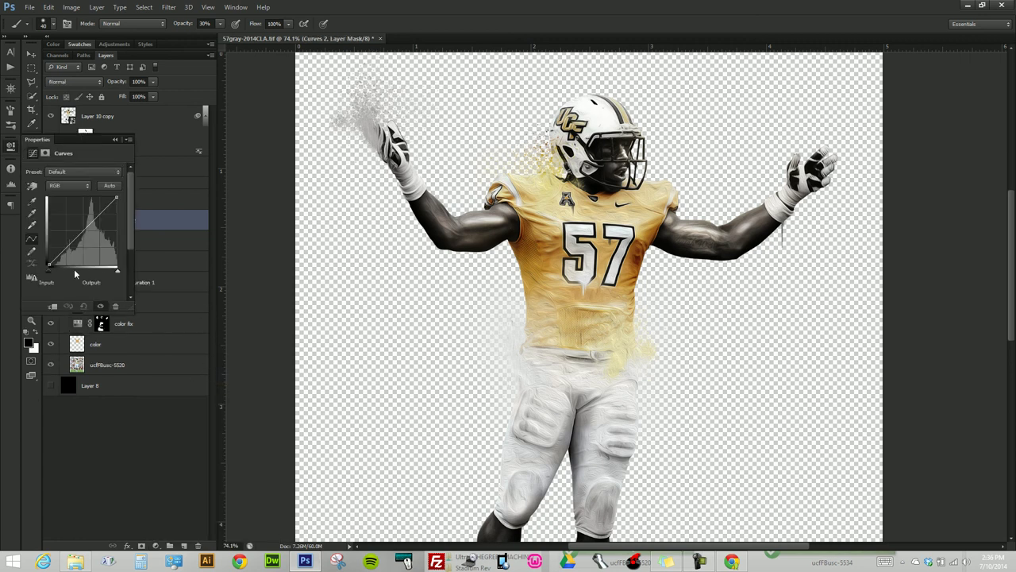
{"action": "left_click_drag", "start_coordinate": [156, 221], "coordinate": [146, 116]}
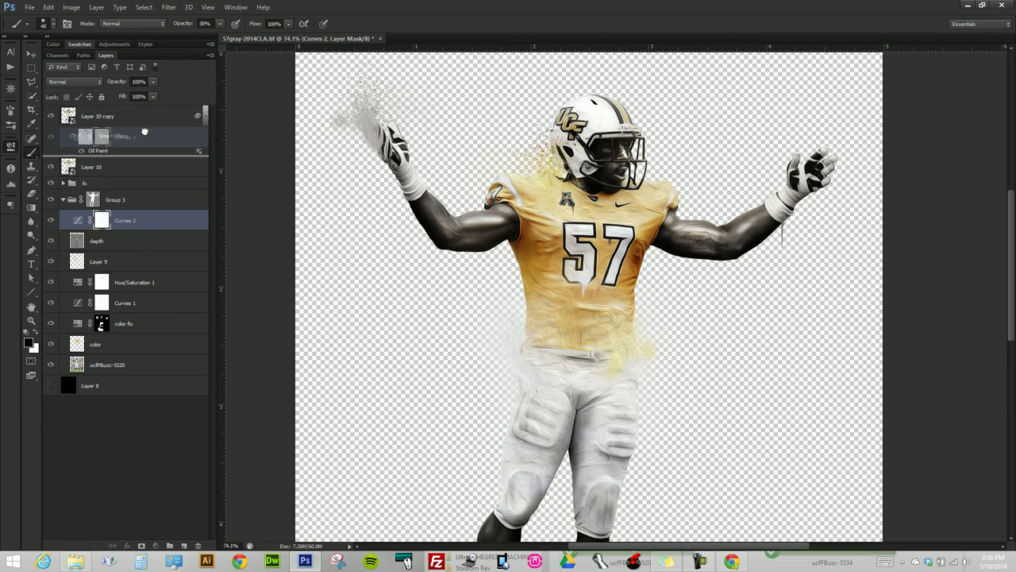
- Raise the Curves 2 black point and set the top point to input 221, output 233
{"action": "left_click", "coordinate": [69, 116]}
{"action": "double_click", "coordinate": [68, 116]}
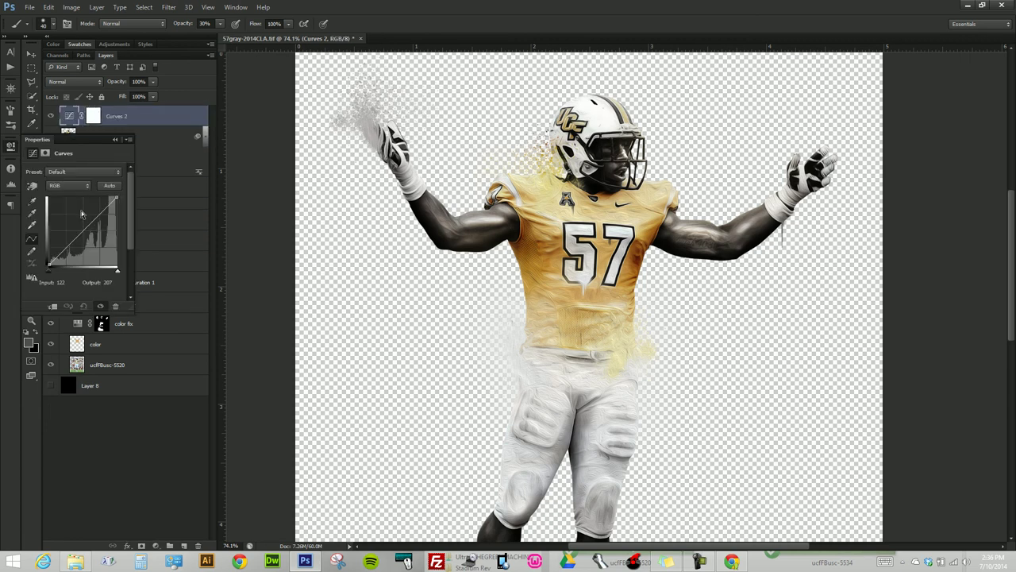
{"action": "left_click_drag", "start_coordinate": [49, 265], "coordinate": [49, 261]}
{"action": "key", "text": "Up"}
{"action": "key", "text": "Up"}
{"action": "left_click", "coordinate": [118, 271]}
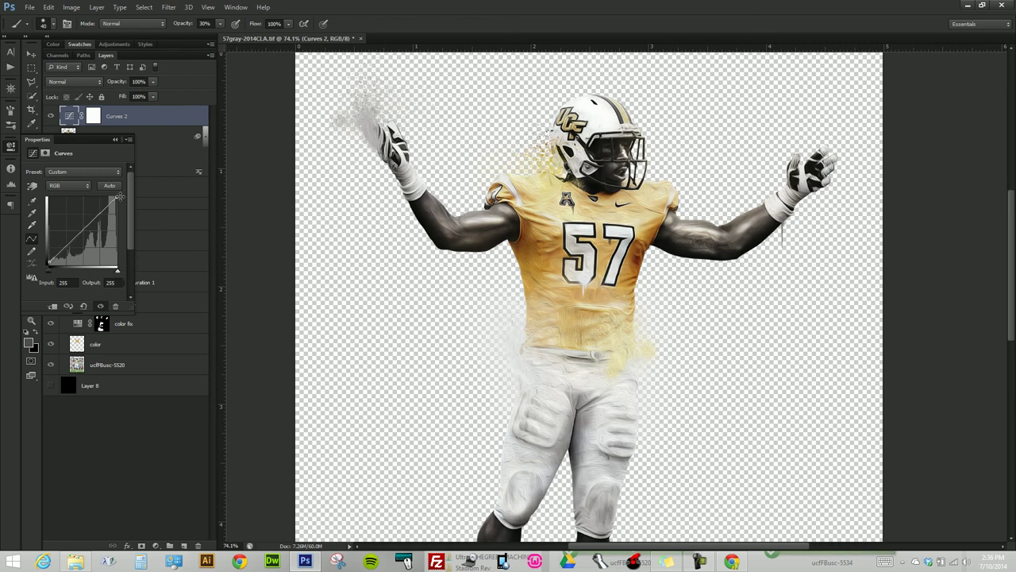
{"action": "left_click_drag", "start_coordinate": [118, 199], "coordinate": [104, 204]}
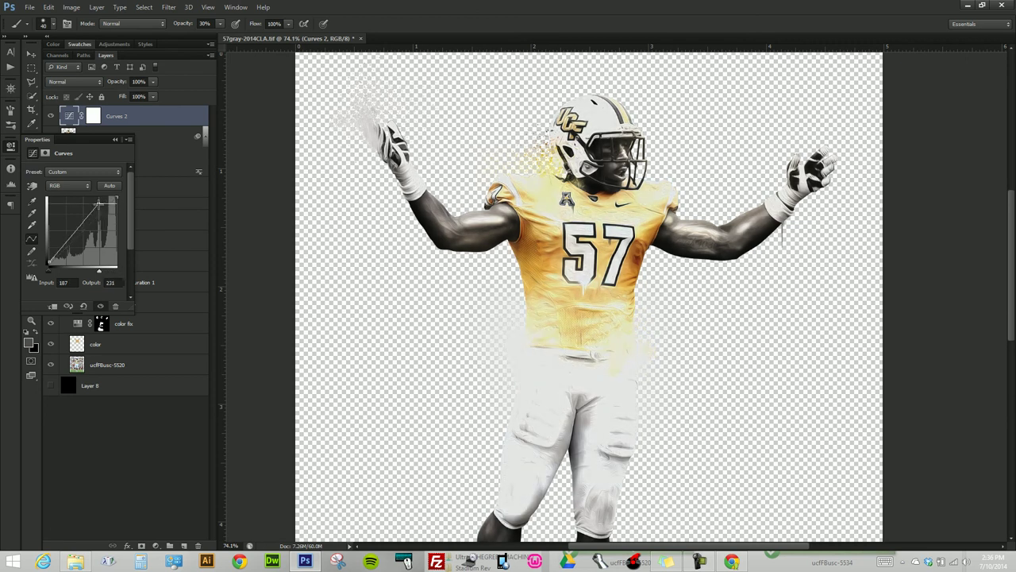
{"action": "left_click_drag", "start_coordinate": [104, 203], "coordinate": [109, 200]}
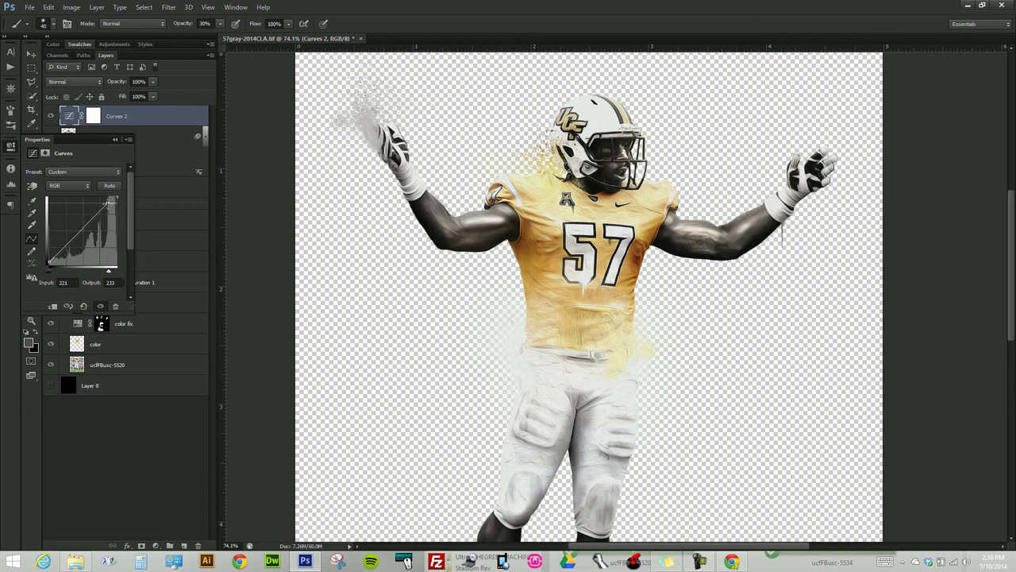
- Close the Curves properties and toggle Curves 2 off and on to compare, leaving it visible
{"action": "left_click", "coordinate": [136, 394]}
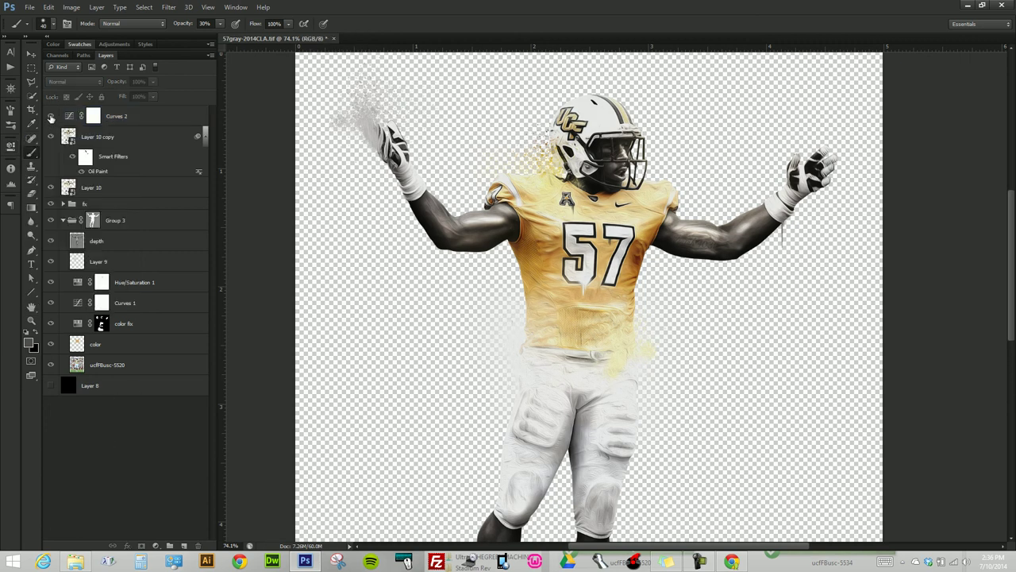
{"action": "left_click", "coordinate": [51, 116]}
{"action": "left_click", "coordinate": [51, 116]}
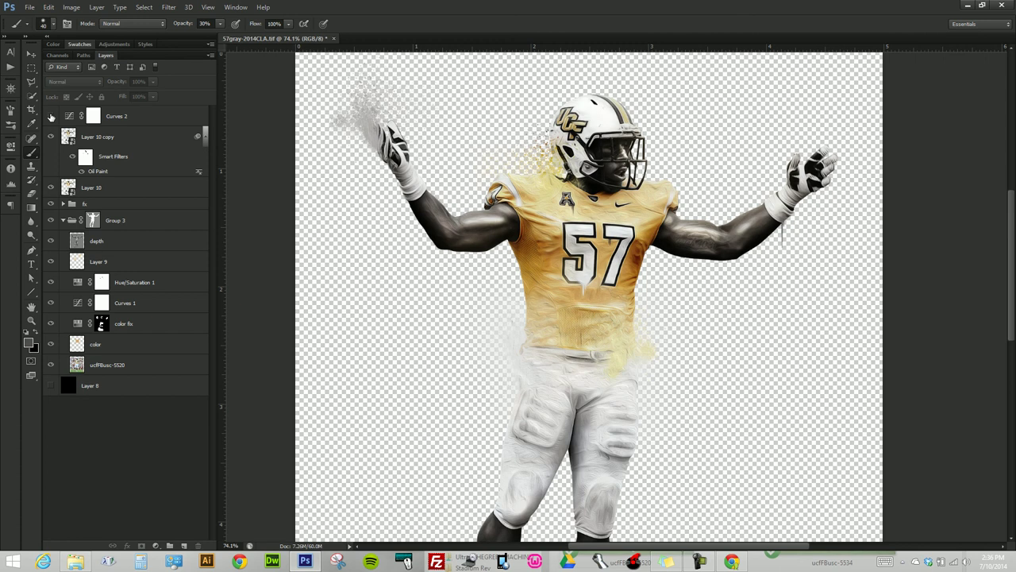
{"action": "left_click", "coordinate": [51, 116]}
{"action": "left_click", "coordinate": [51, 115]}
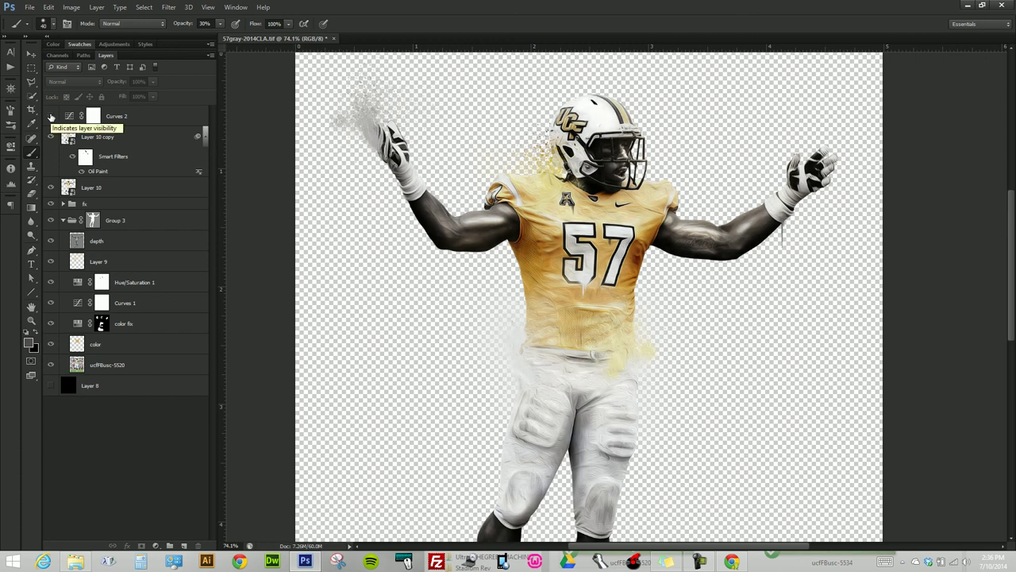
{"action": "left_click", "coordinate": [51, 116]}
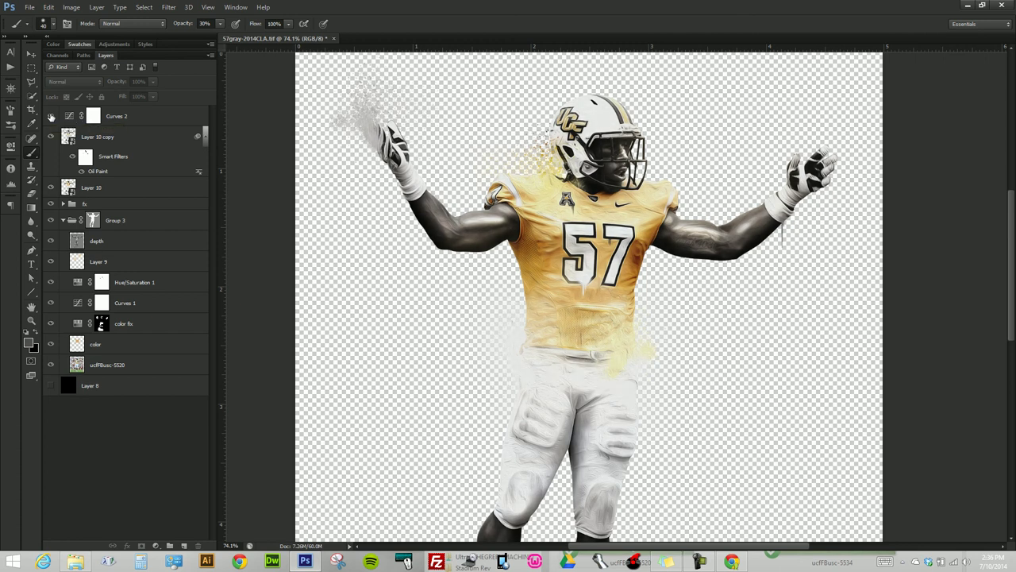
- Target the Curves 2 mask with a 150 px brush, recheck the effect and zoom out
{"action": "left_click", "coordinate": [92, 117]}
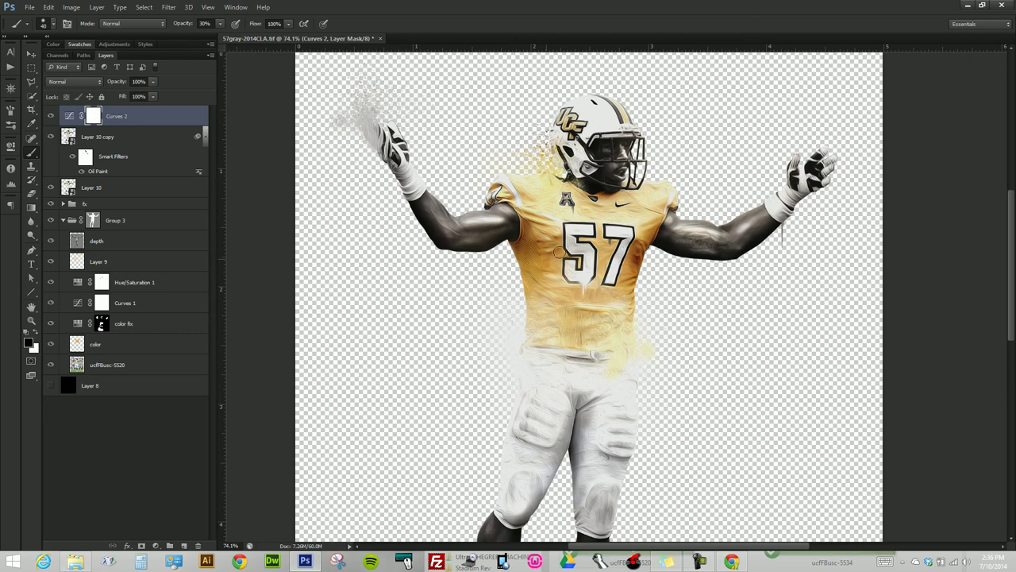
{"action": "key", "text": "bracketright"}
{"action": "key", "text": "bracketright"}
{"action": "key", "text": "bracketright"}
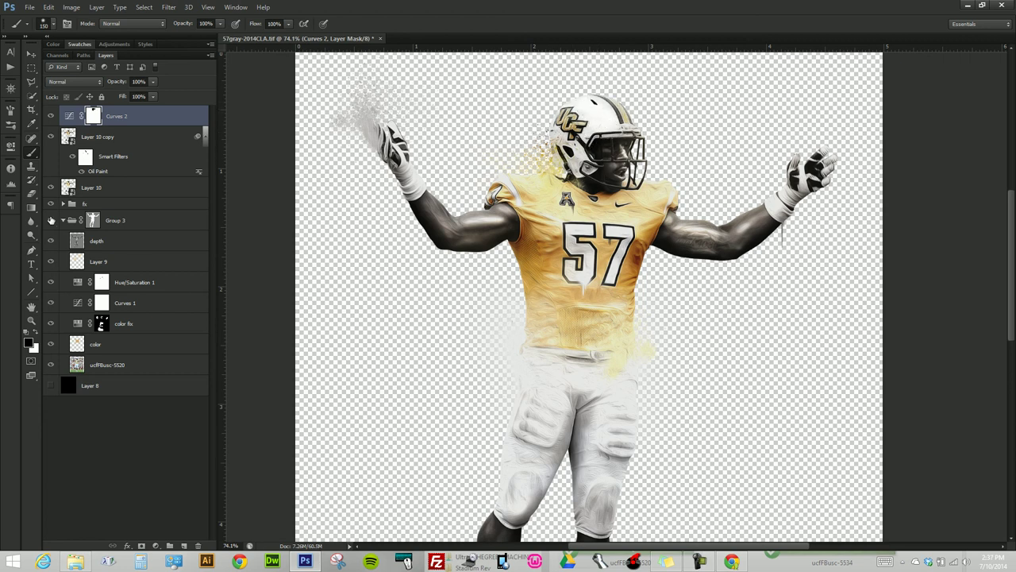
{"action": "left_click", "coordinate": [50, 117]}
{"action": "left_click", "coordinate": [50, 117]}
{"action": "left_click", "coordinate": [50, 117]}
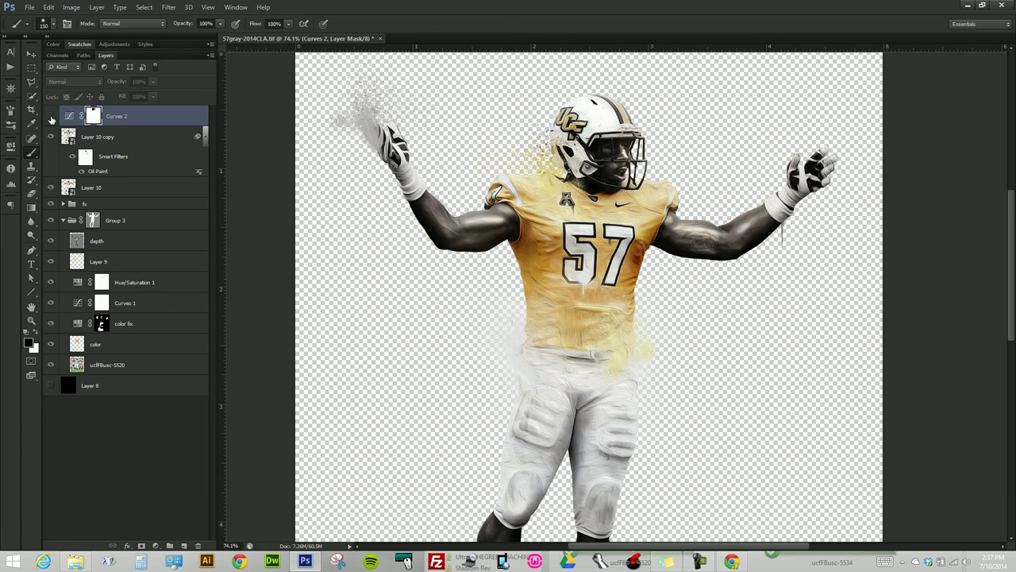
{"action": "scroll", "coordinate": [485, 291], "scroll_direction": "down", "scroll_amount": 4}
{"action": "scroll", "coordinate": [511, 336], "scroll_direction": "down", "scroll_amount": 2}
{"action": "scroll", "coordinate": [512, 337], "scroll_direction": "down", "scroll_amount": 2}
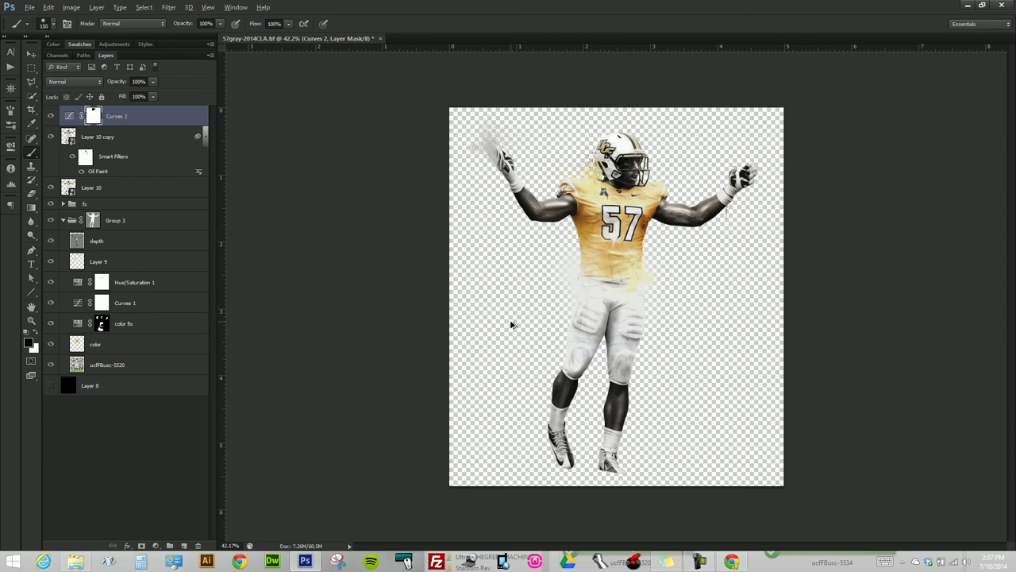
- Trim the transparent pixels around the player and save the document
{"action": "left_click", "coordinate": [71, 7]}
{"action": "left_click", "coordinate": [87, 126]}
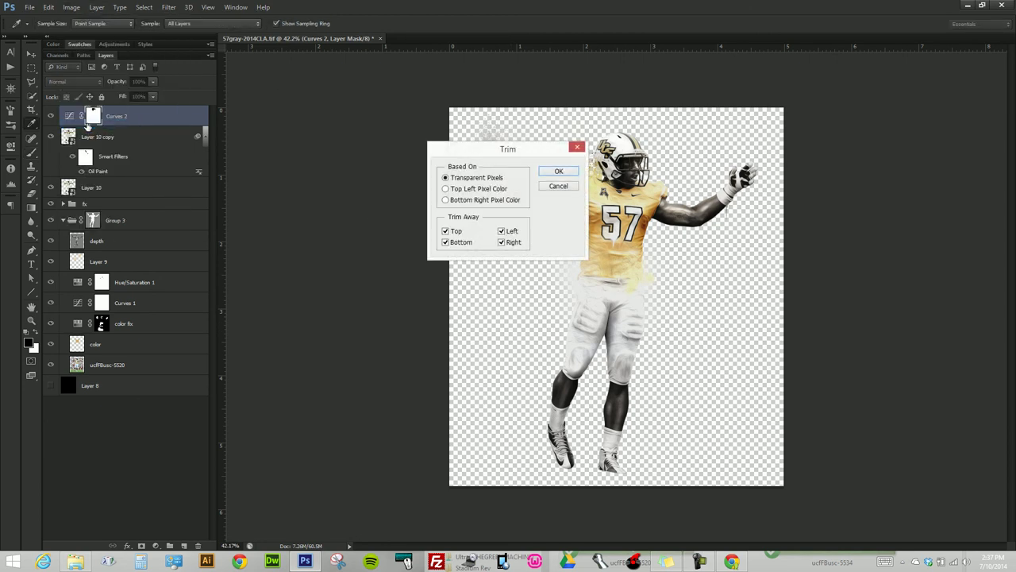
{"action": "key", "text": "Return"}
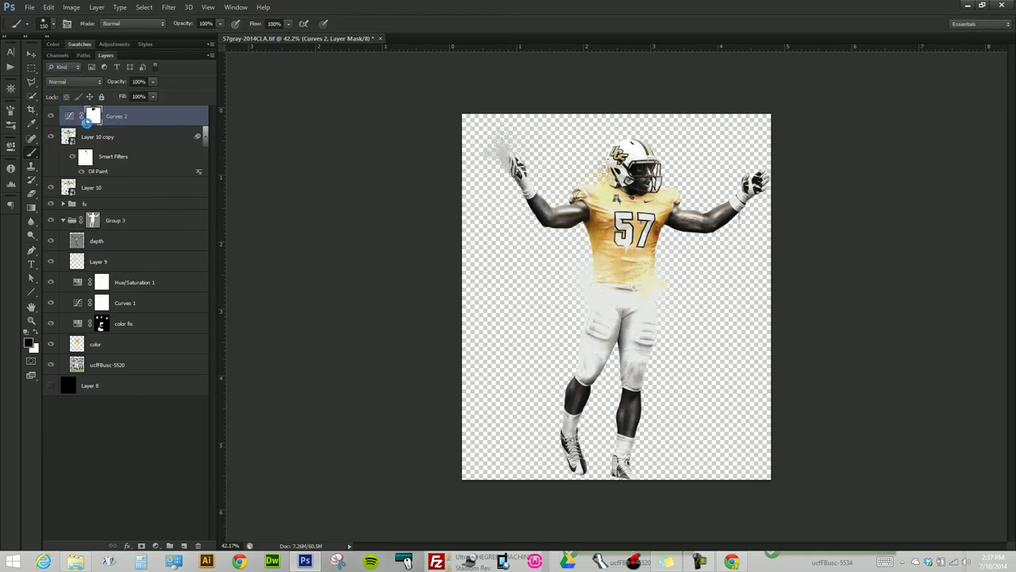
{"action": "left_click", "coordinate": [69, 116]}
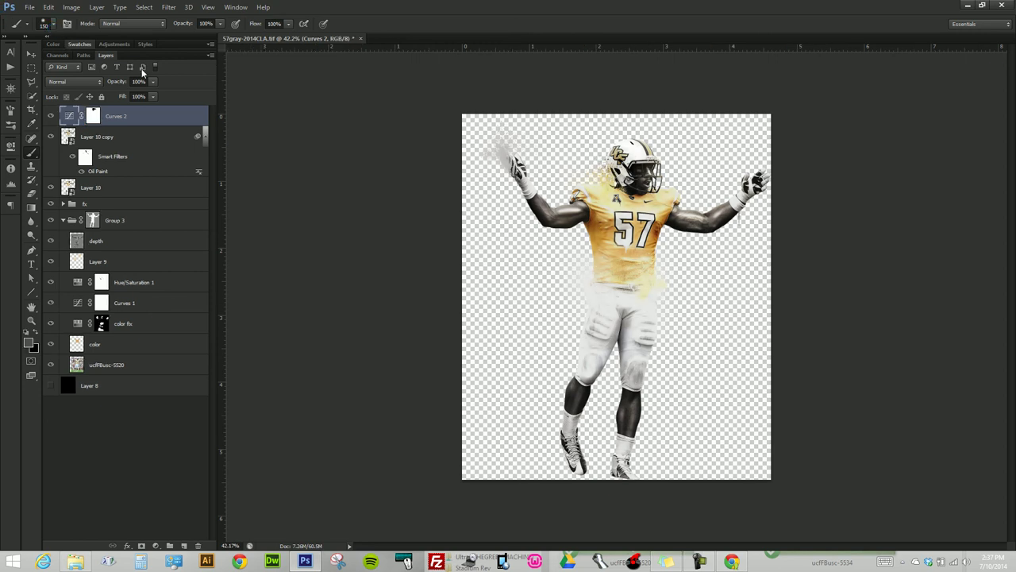
{"action": "key", "text": "ctrl+s"}
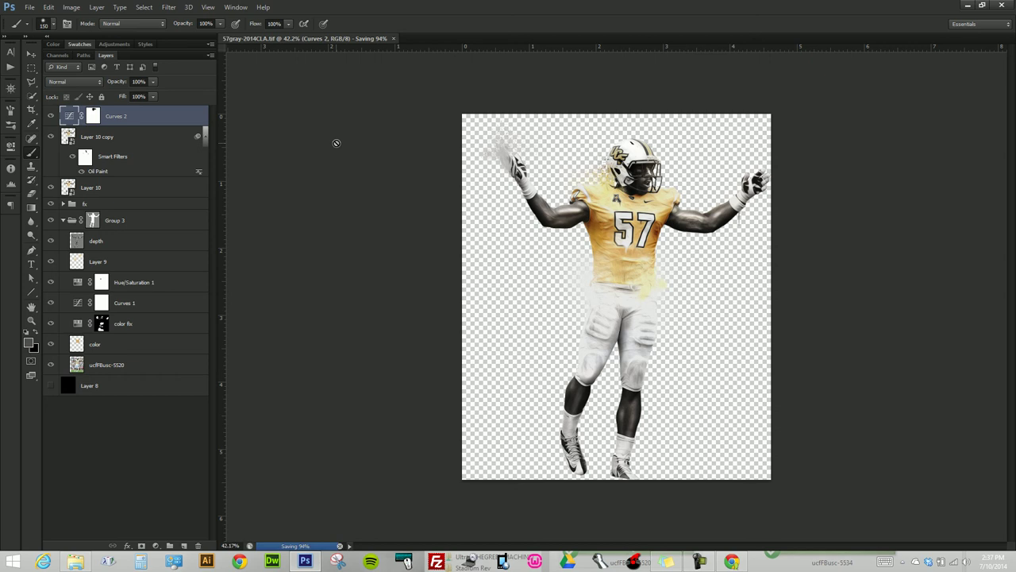